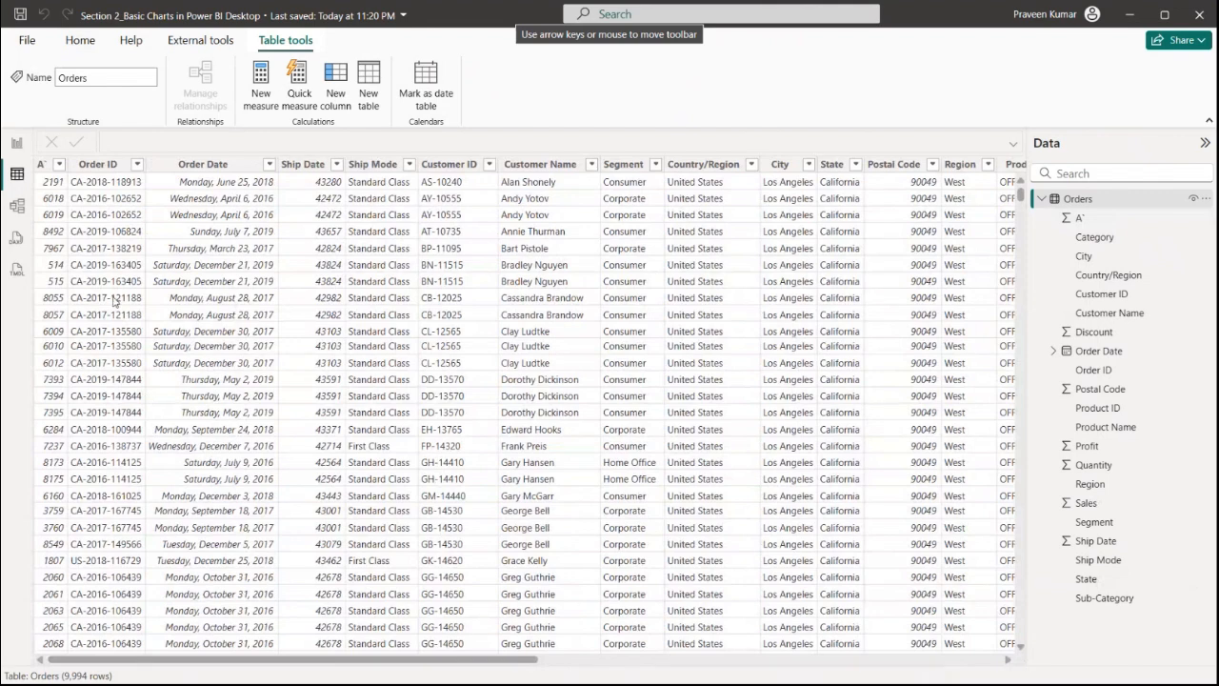
Insert a stacked column chart on the Column Chart report page
click(19, 146)
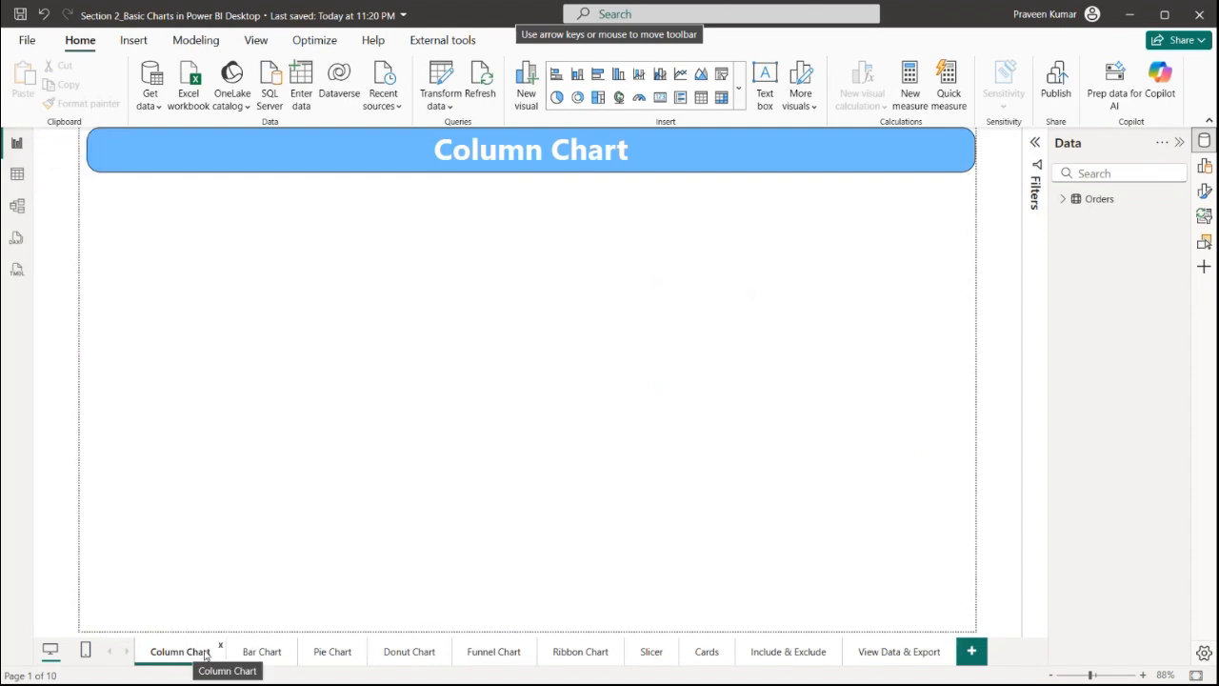
click(1063, 200)
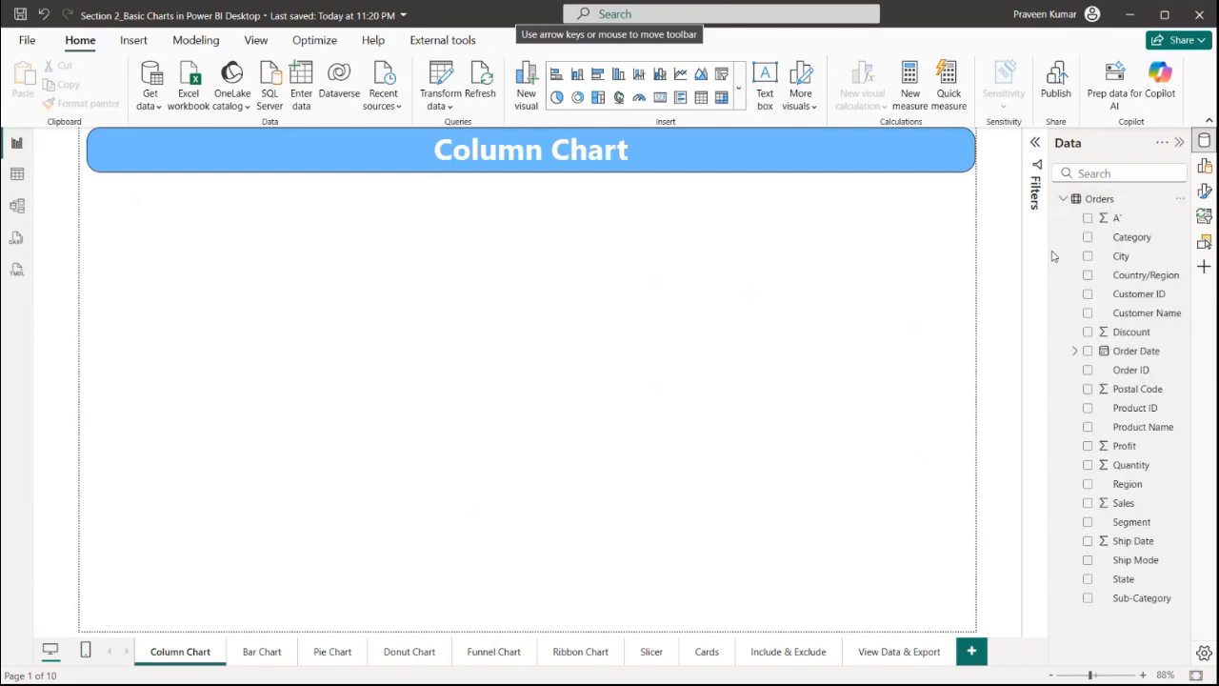
click(1205, 167)
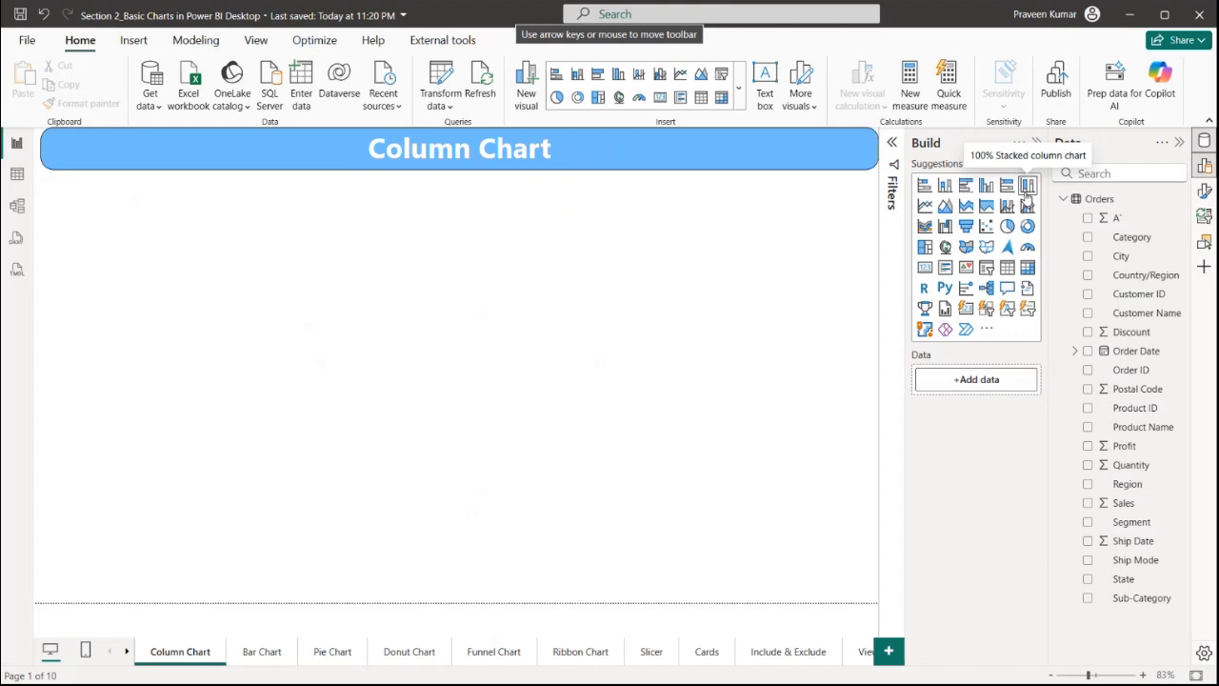
click(945, 187)
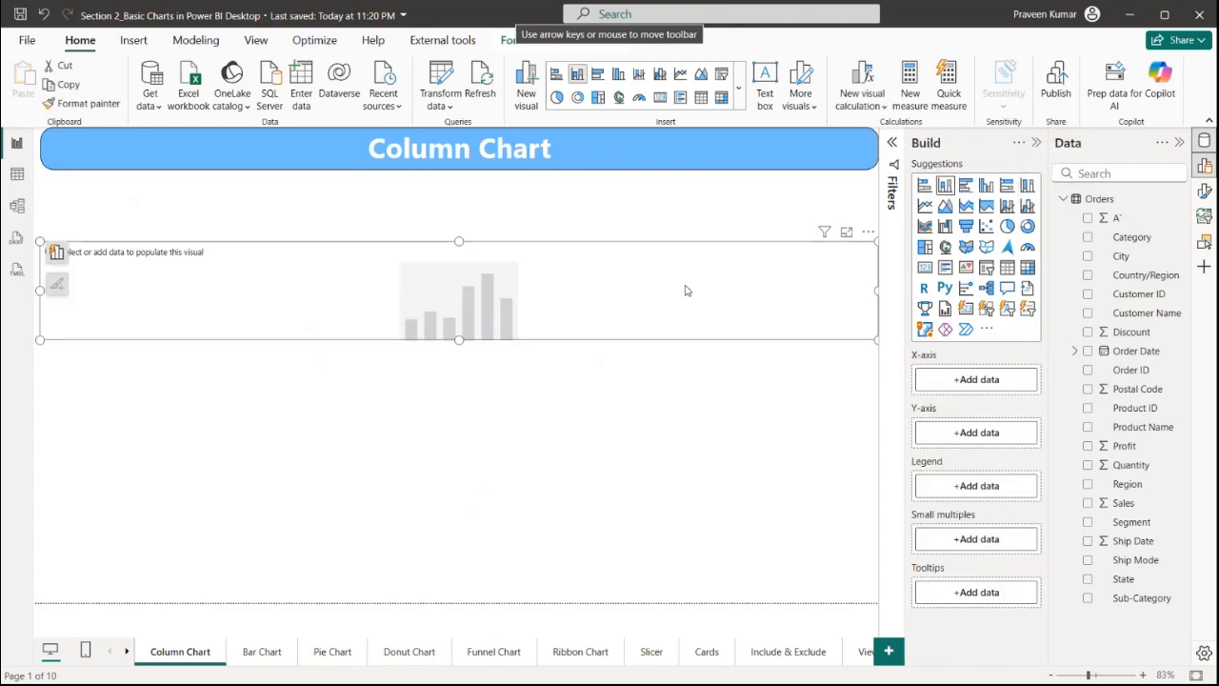
Resize and reposition the empty chart into a smaller box below the page banner
drag(875, 338, 572, 558)
drag(454, 491, 479, 449)
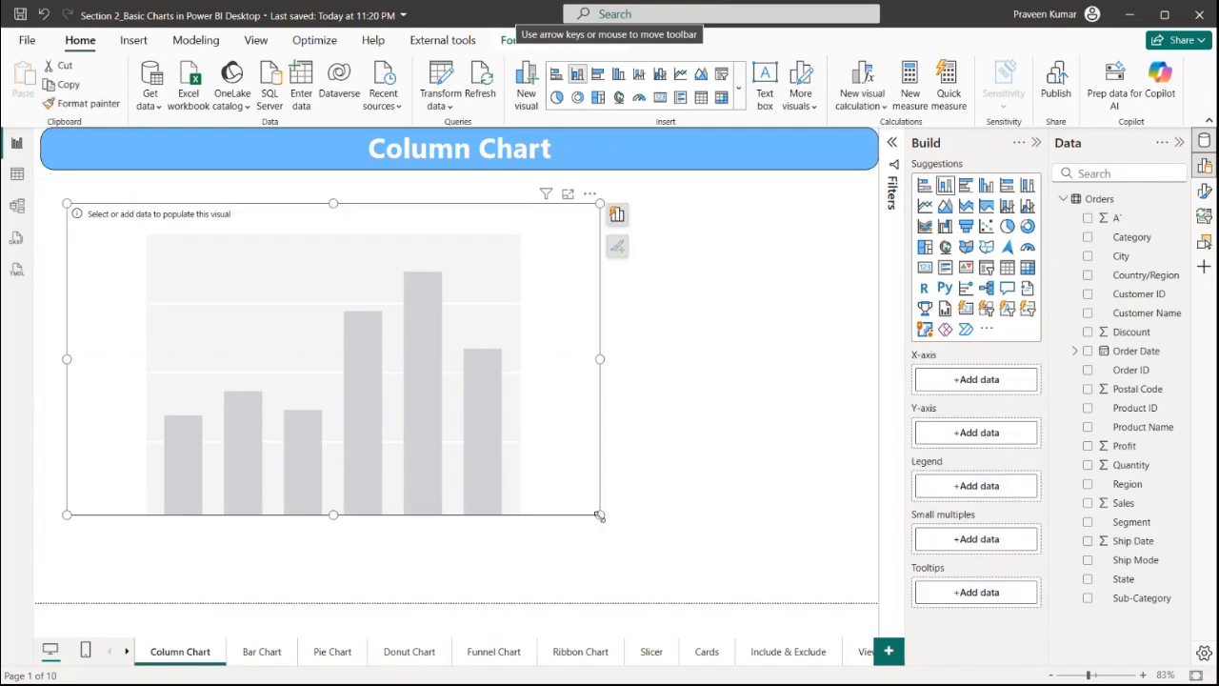
drag(599, 515, 419, 520)
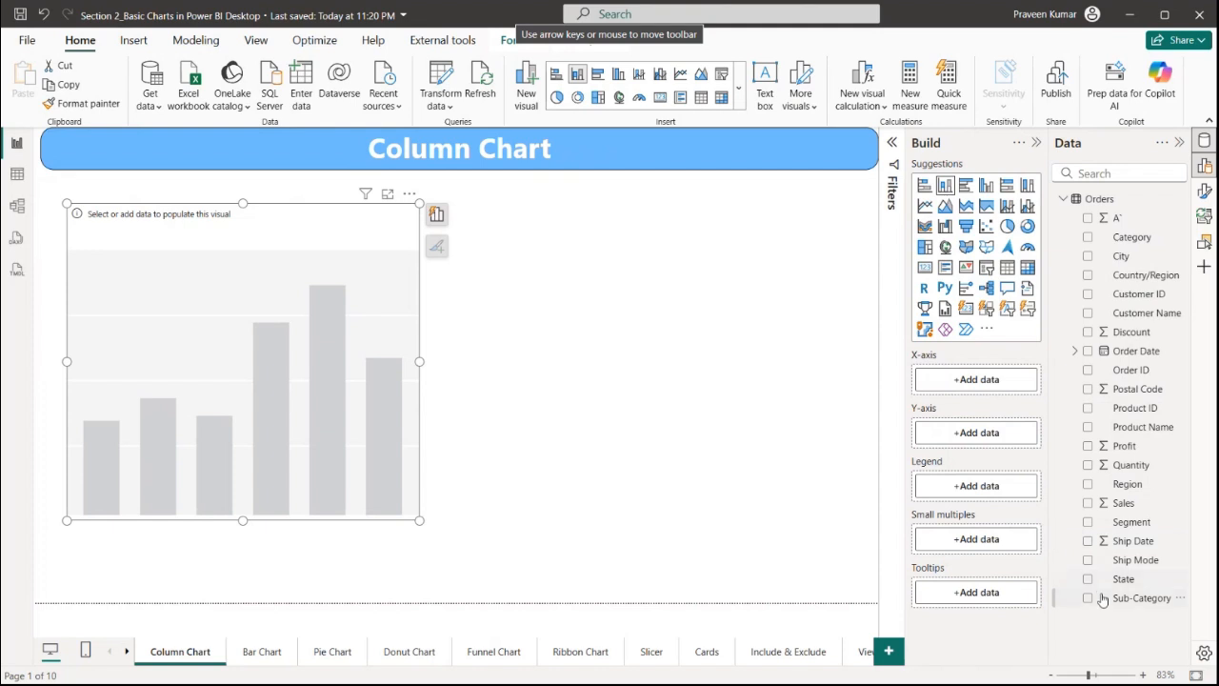
Assign Sub-Category to the X-axis and Sales to the Y-axis, and widen the chart
drag(1103, 600, 966, 379)
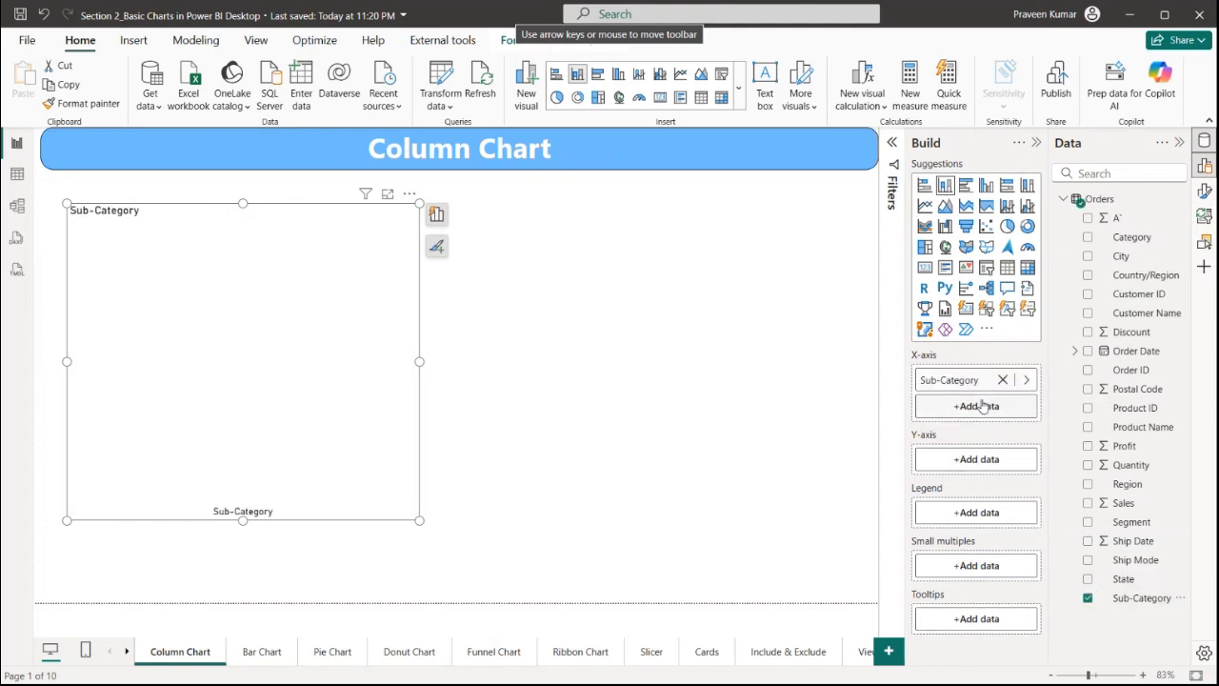
mouse_move(1120, 506)
mouse_down()
mouse_move(1031, 503)
mouse_move(985, 460)
mouse_up()
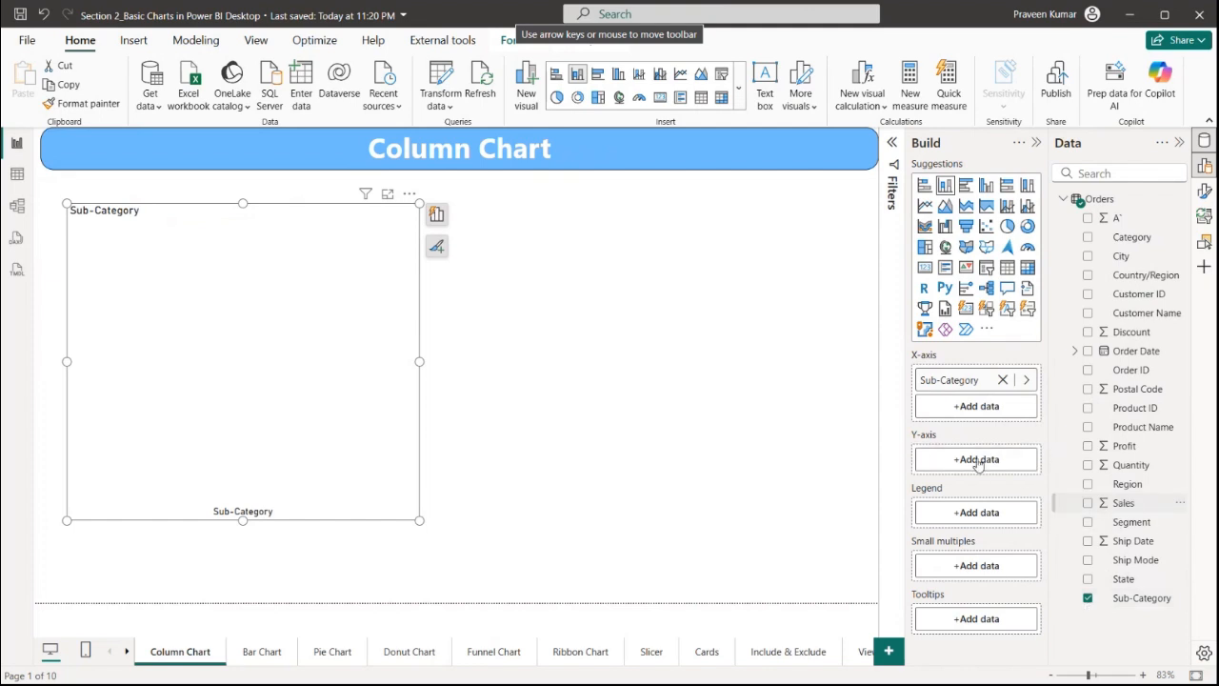
drag(416, 364, 777, 362)
drag(645, 349, 662, 372)
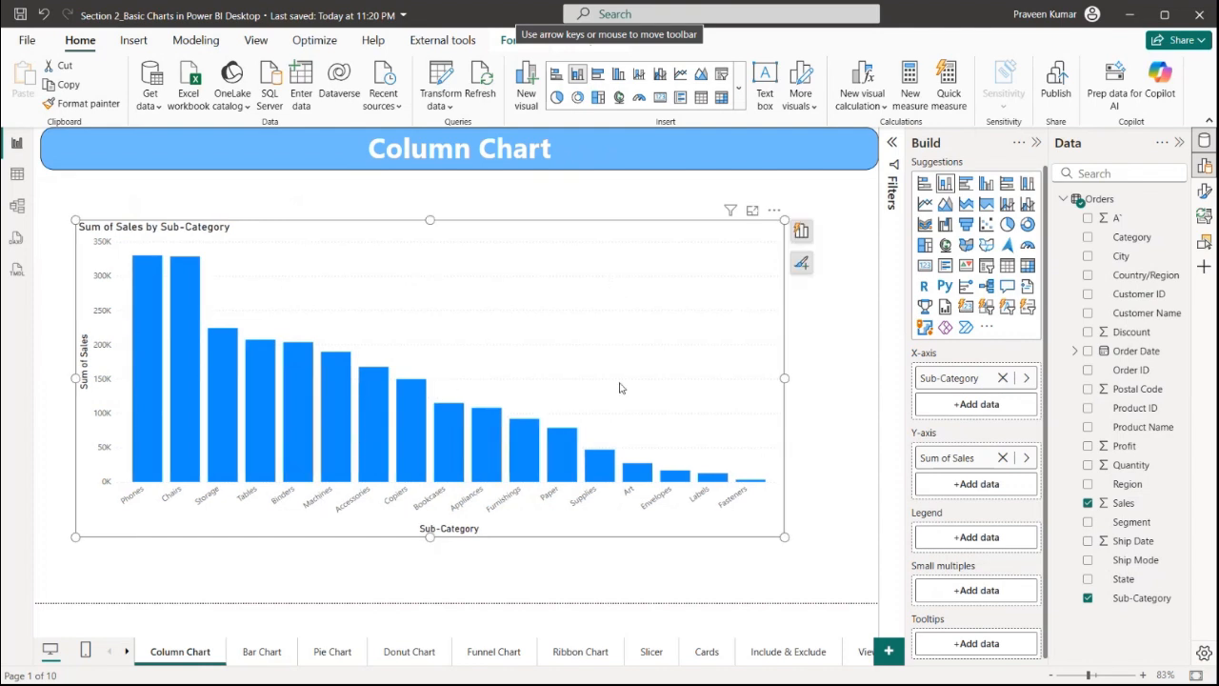
Rename the chart title to "Sub Category By Sale"
click(1206, 191)
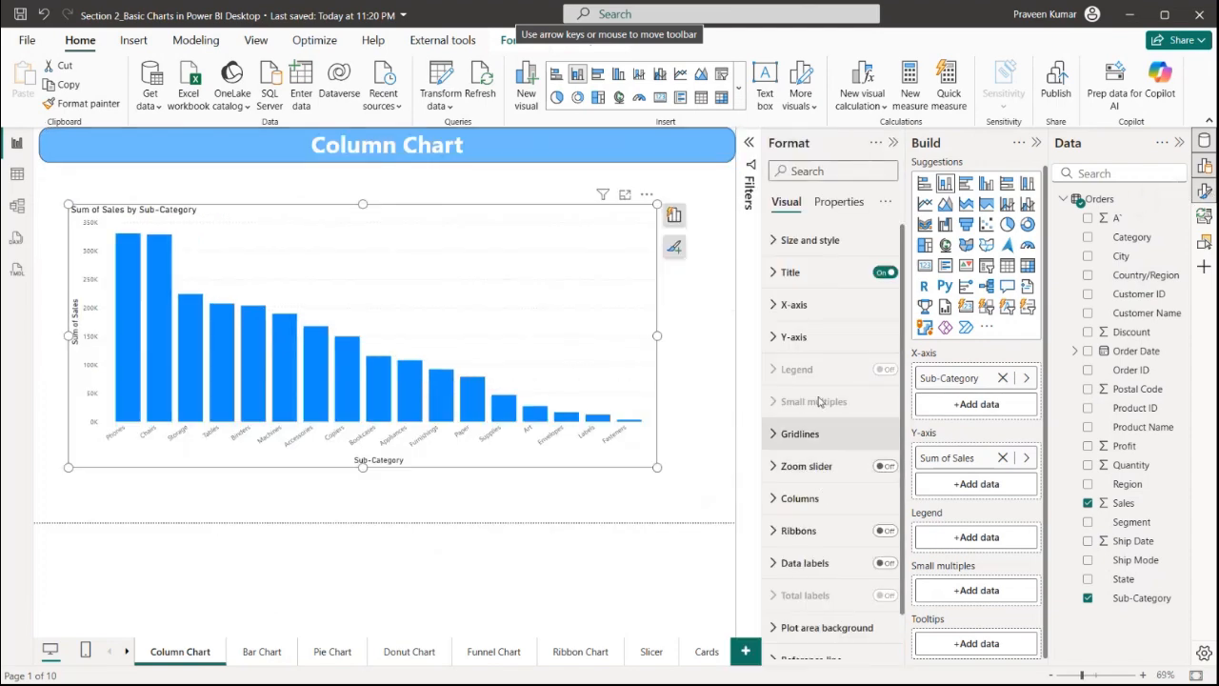
click(813, 277)
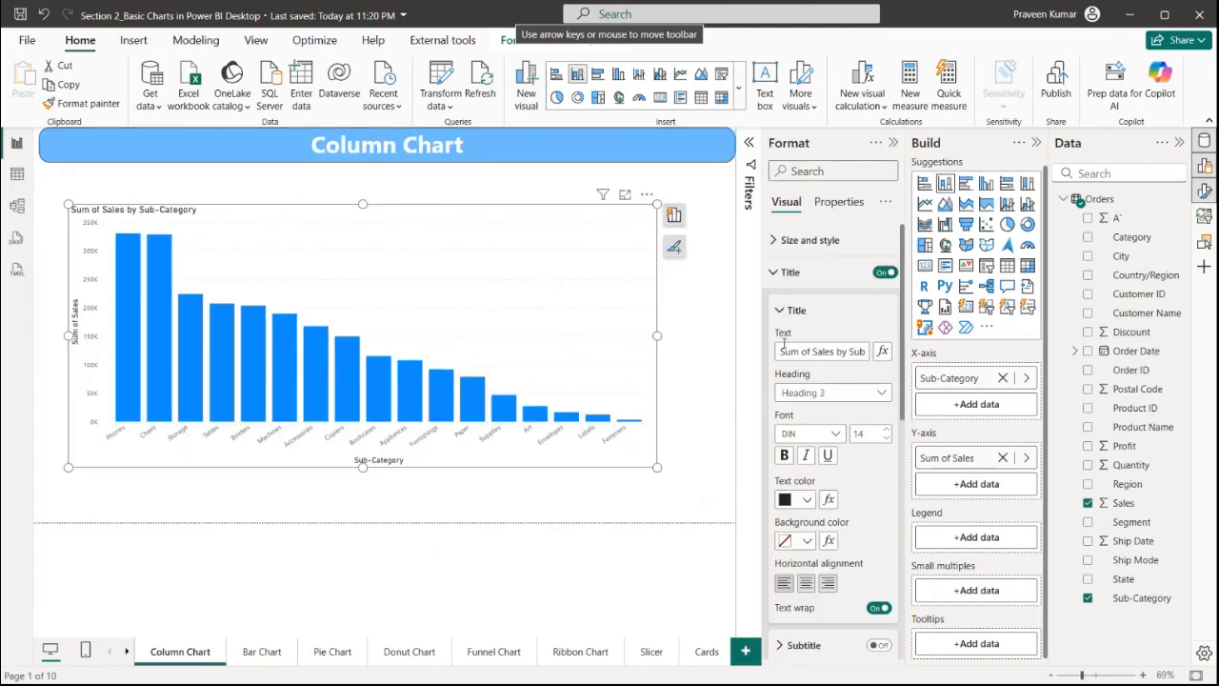
drag(786, 353, 867, 352)
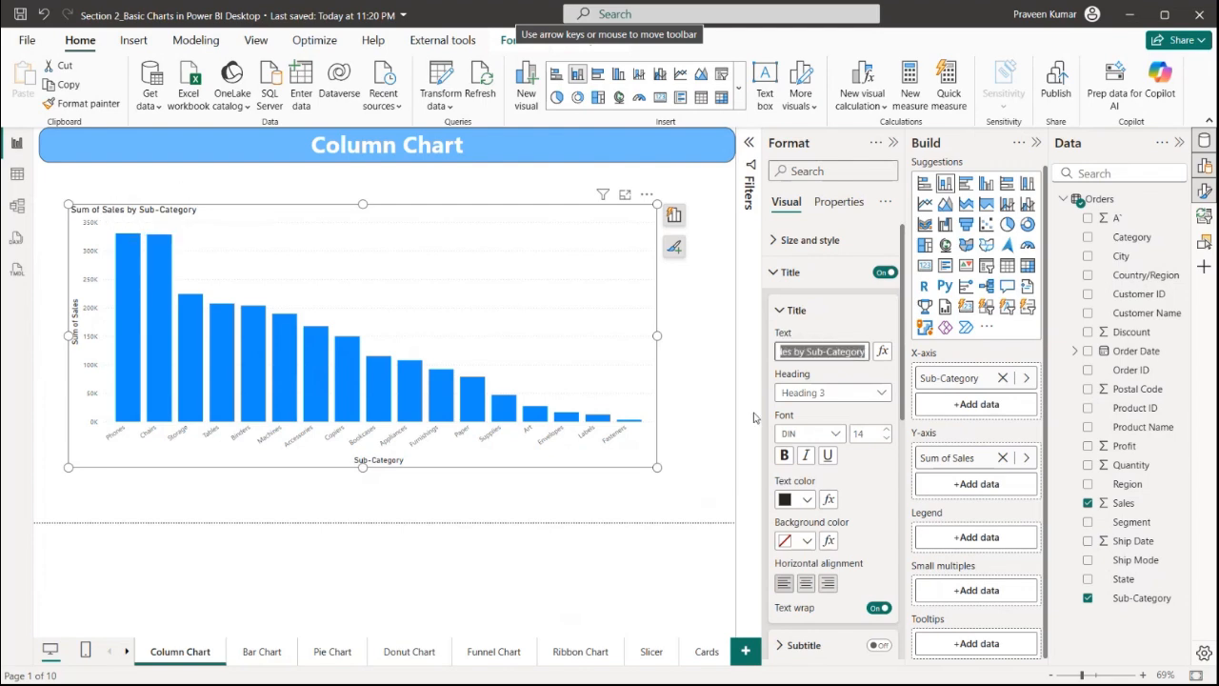
key(BackSpace)
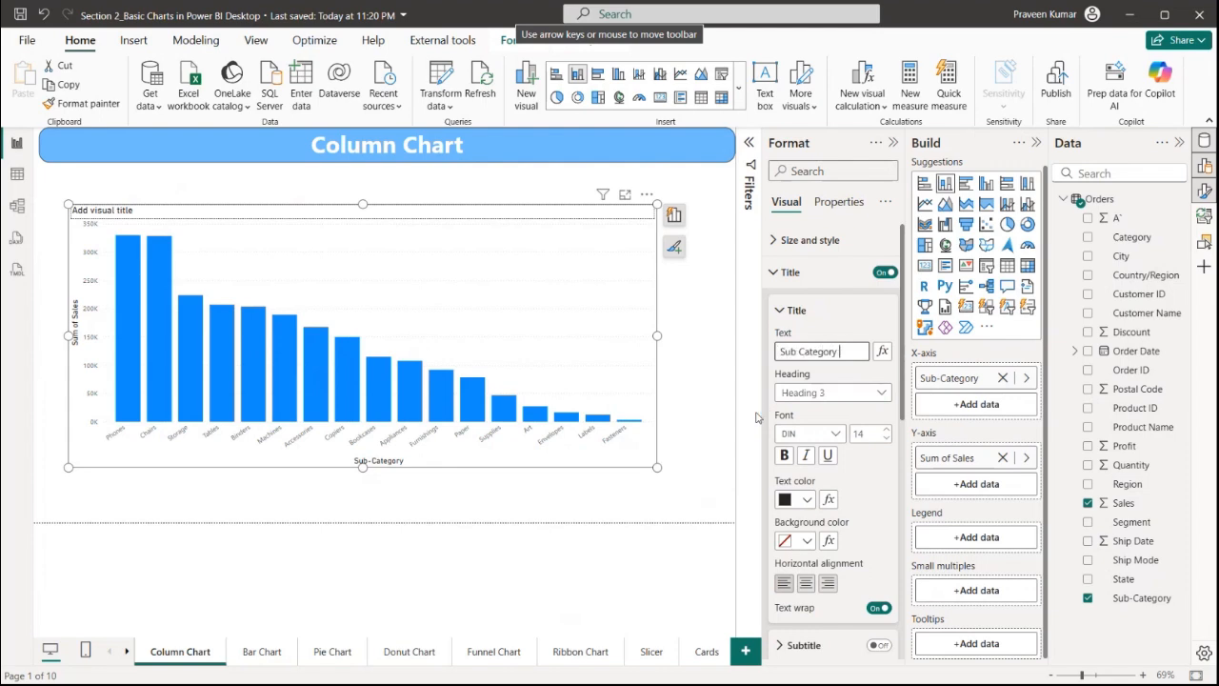
text(Sub Category By Sale)
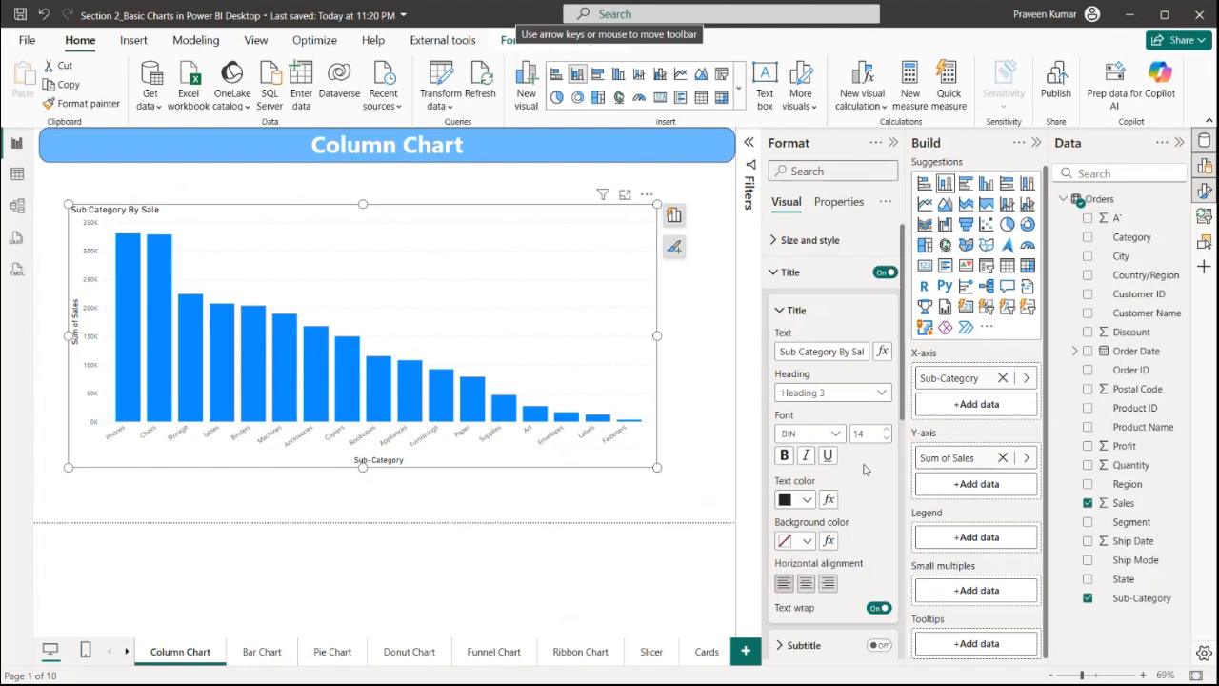
Center the chart title and give it a light peach background colour
click(807, 585)
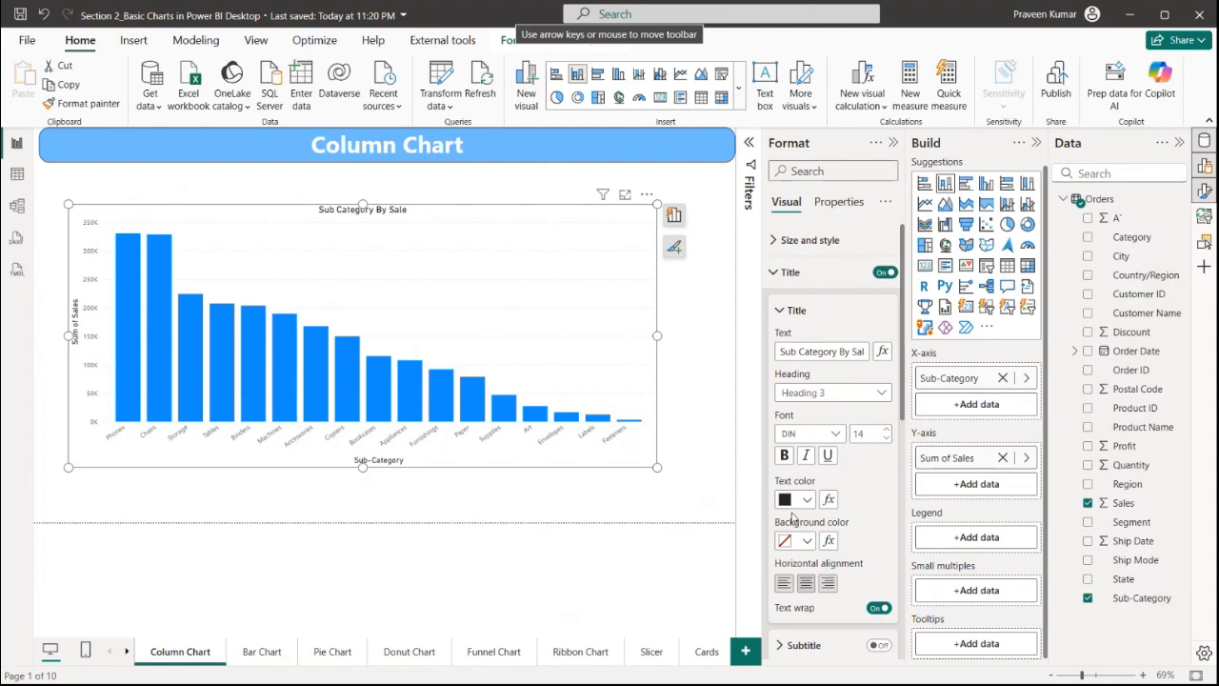
click(805, 542)
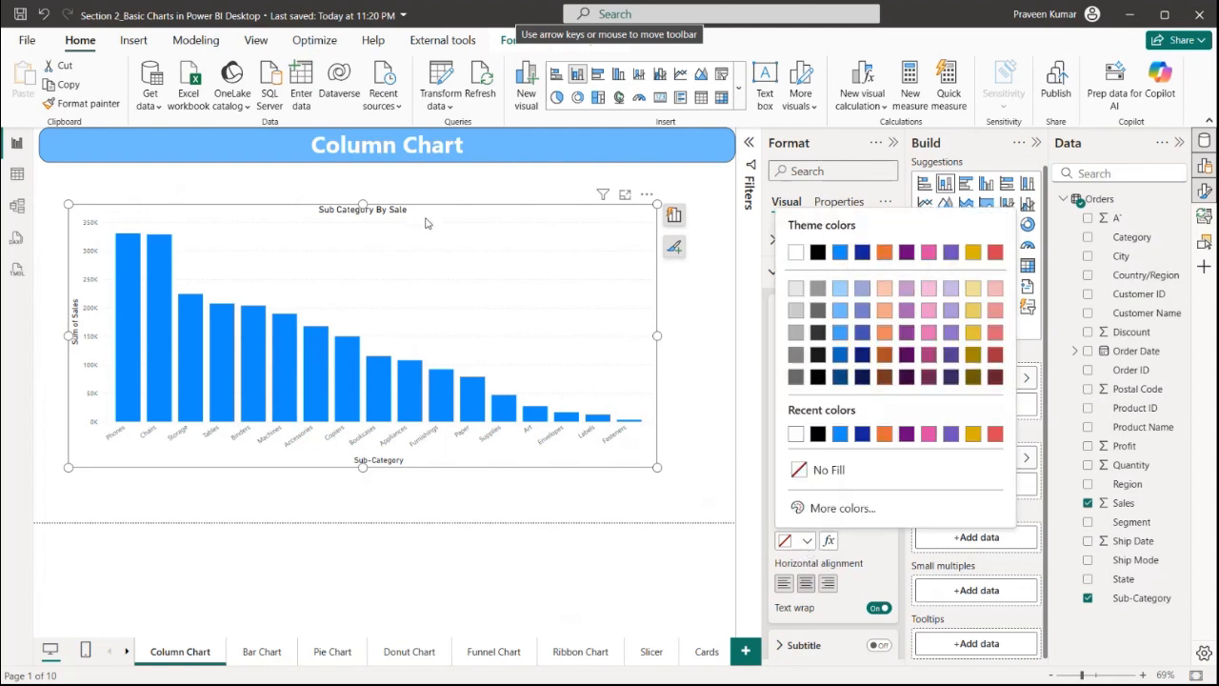
click(885, 289)
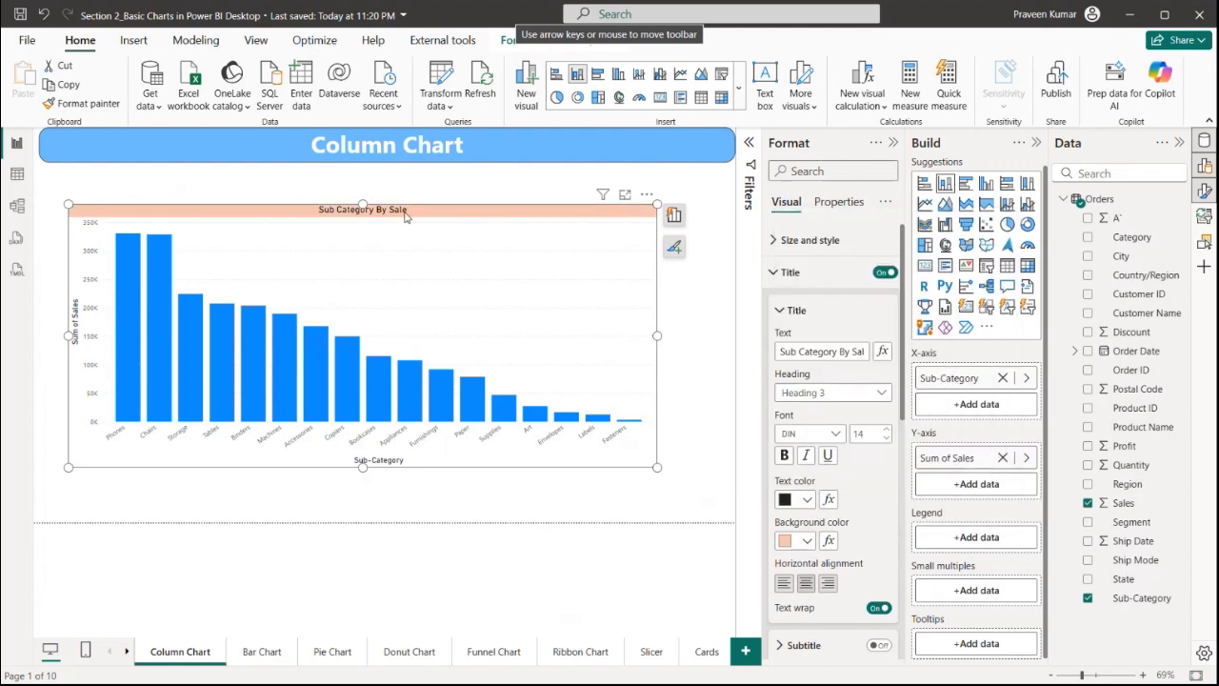
Set the title font to Candara at size 20
click(810, 433)
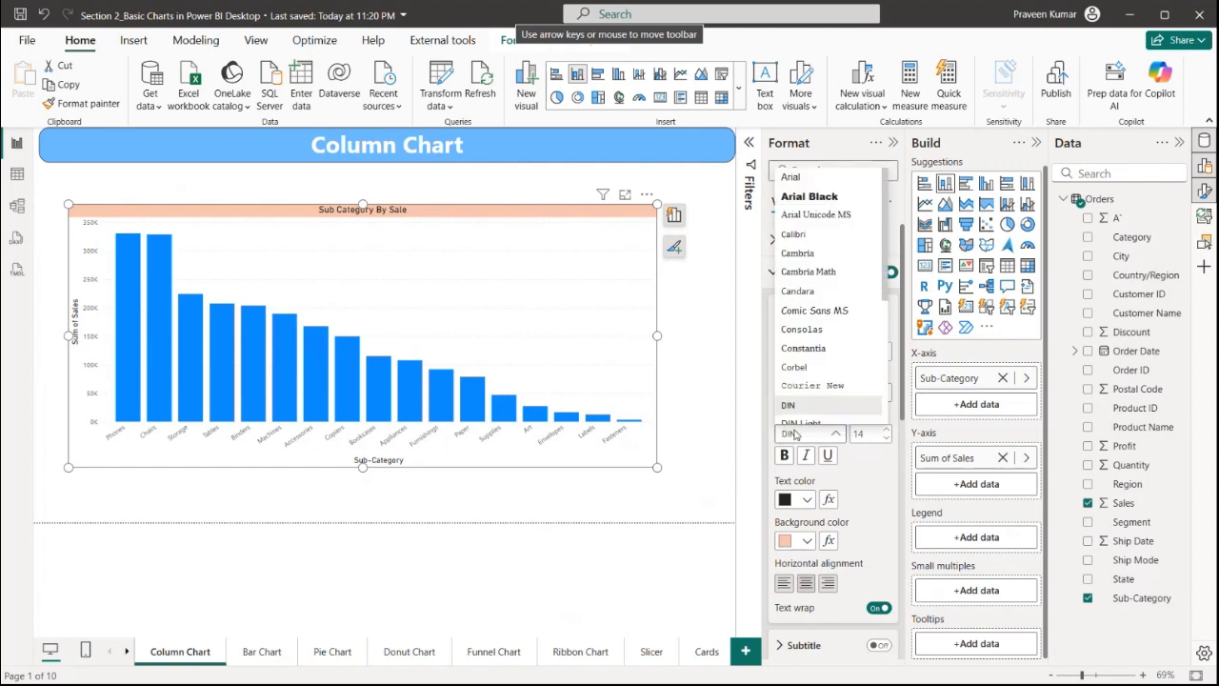
click(800, 290)
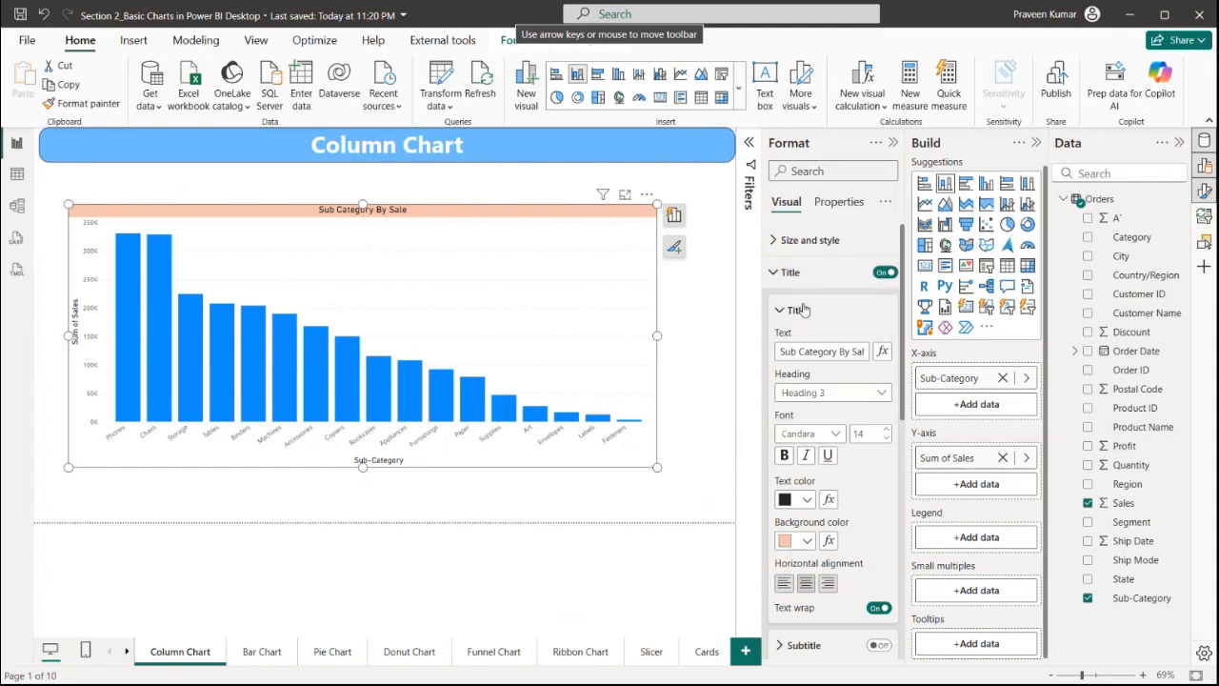
click(868, 435)
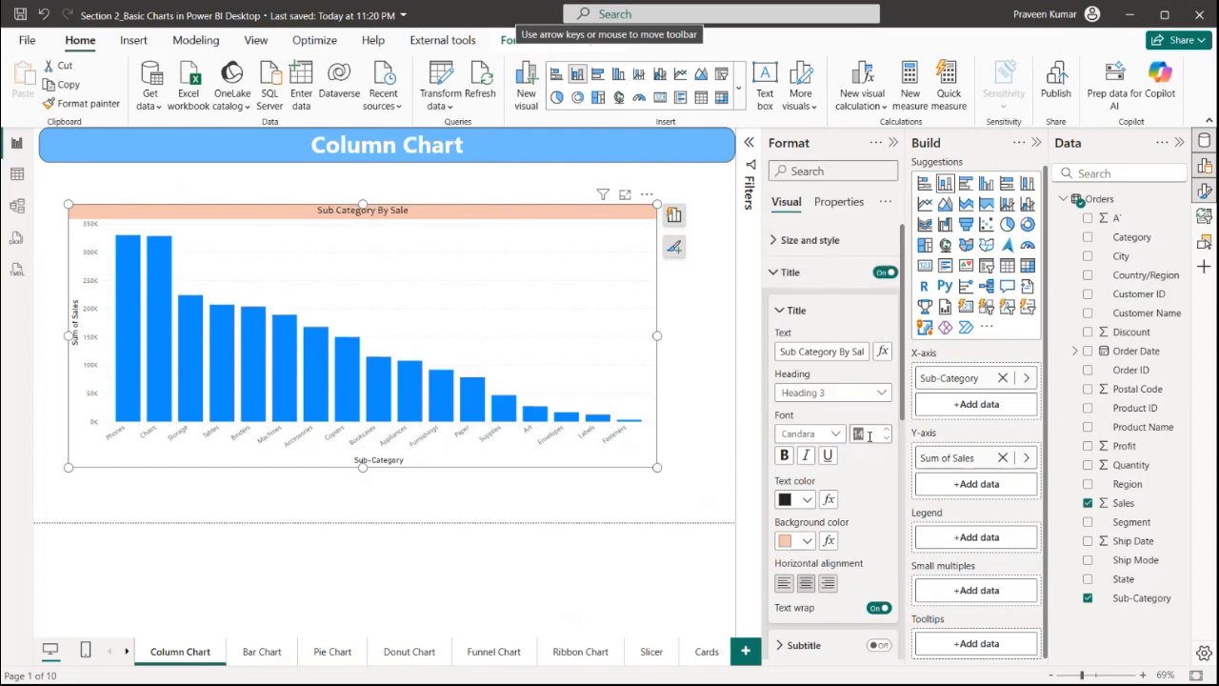
text(20)
key(Return)
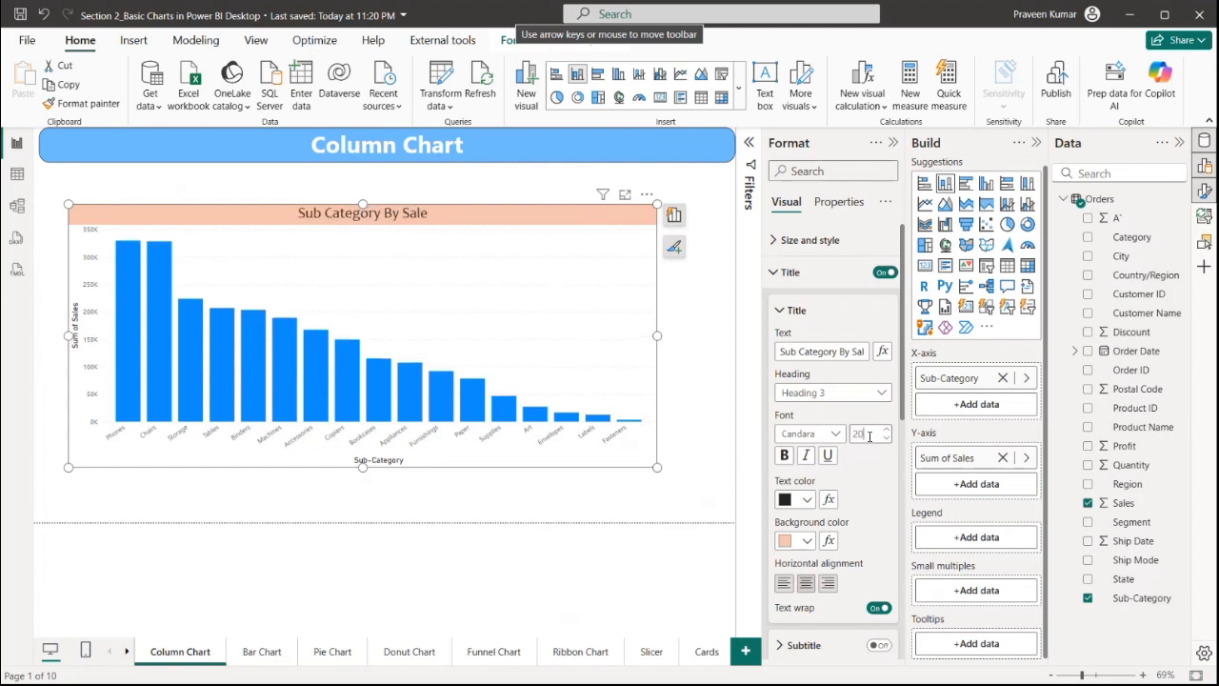
Make the chart title bold and italic
click(809, 456)
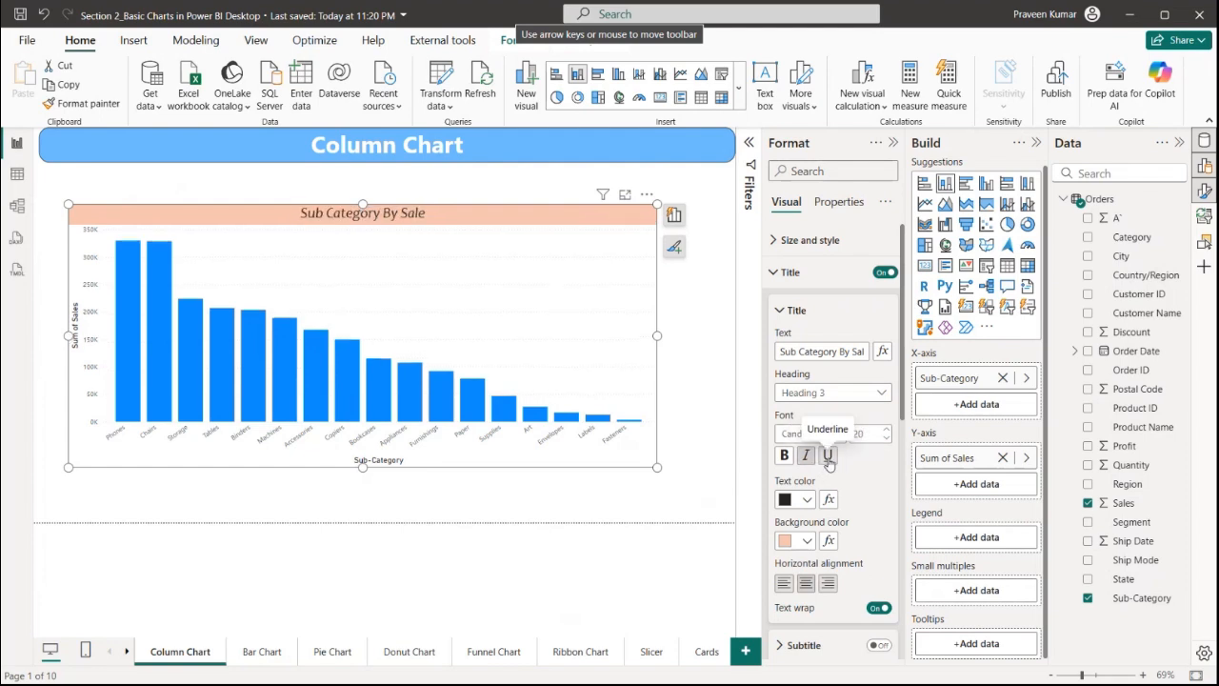
click(827, 456)
click(828, 459)
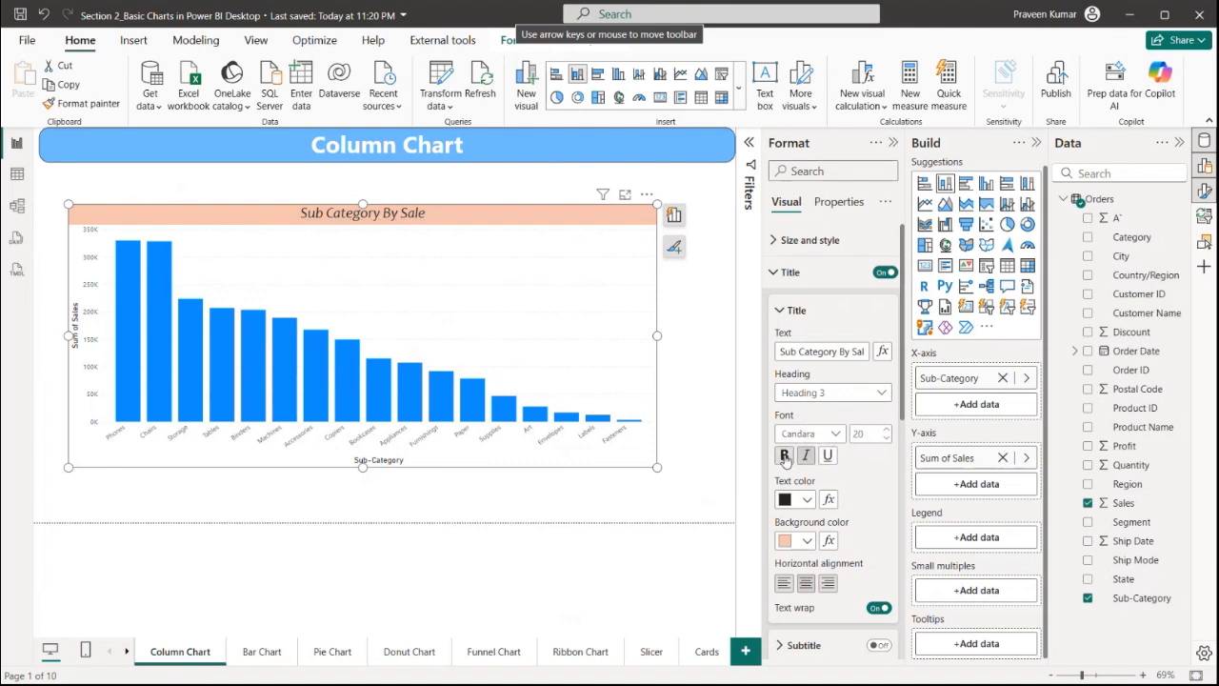
click(784, 458)
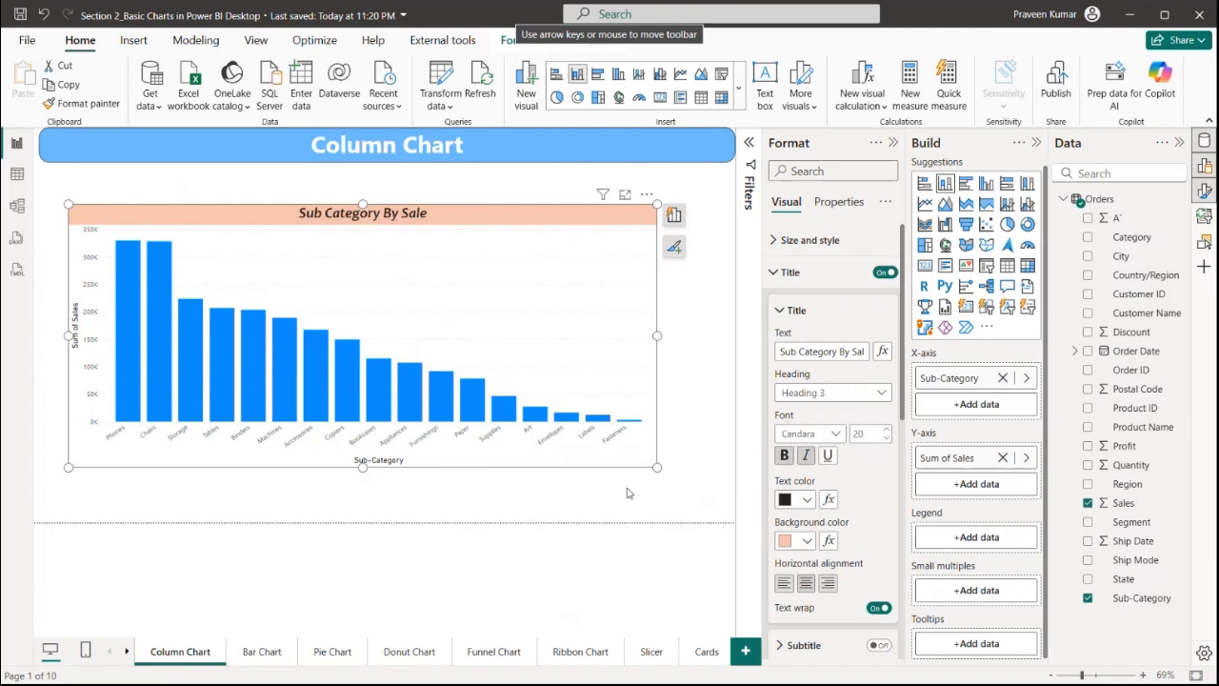
Set the chart's height to 400 and width to 600
drag(656, 466, 680, 500)
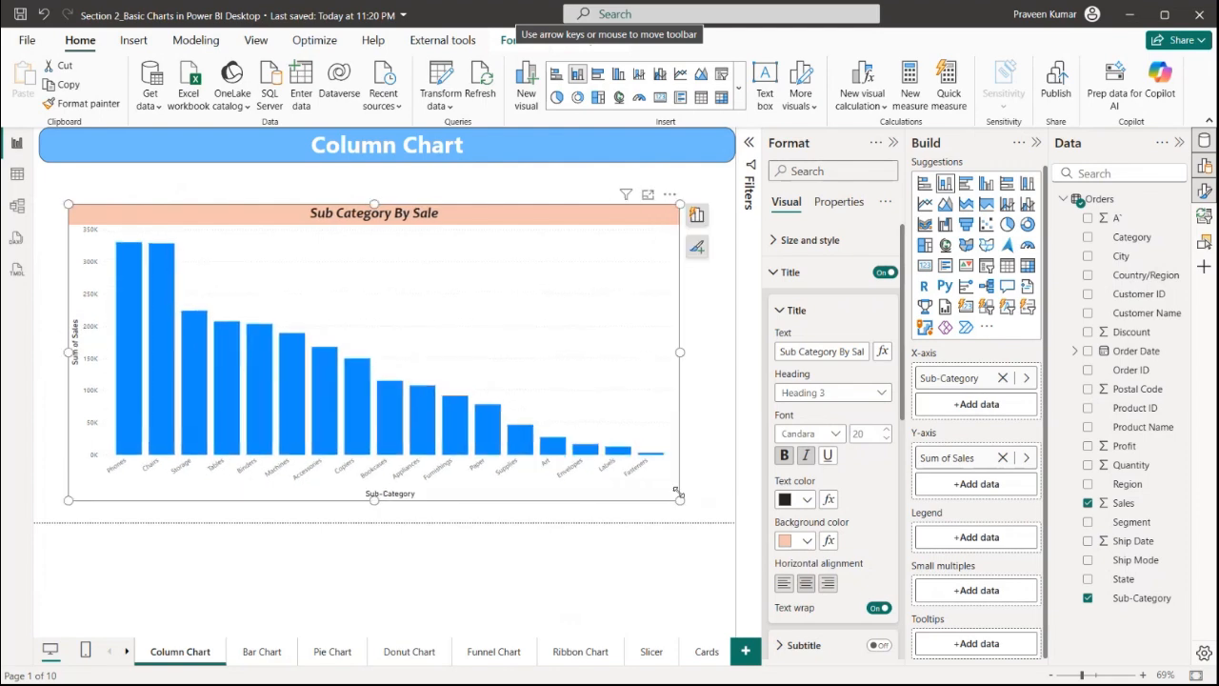
click(800, 272)
click(807, 240)
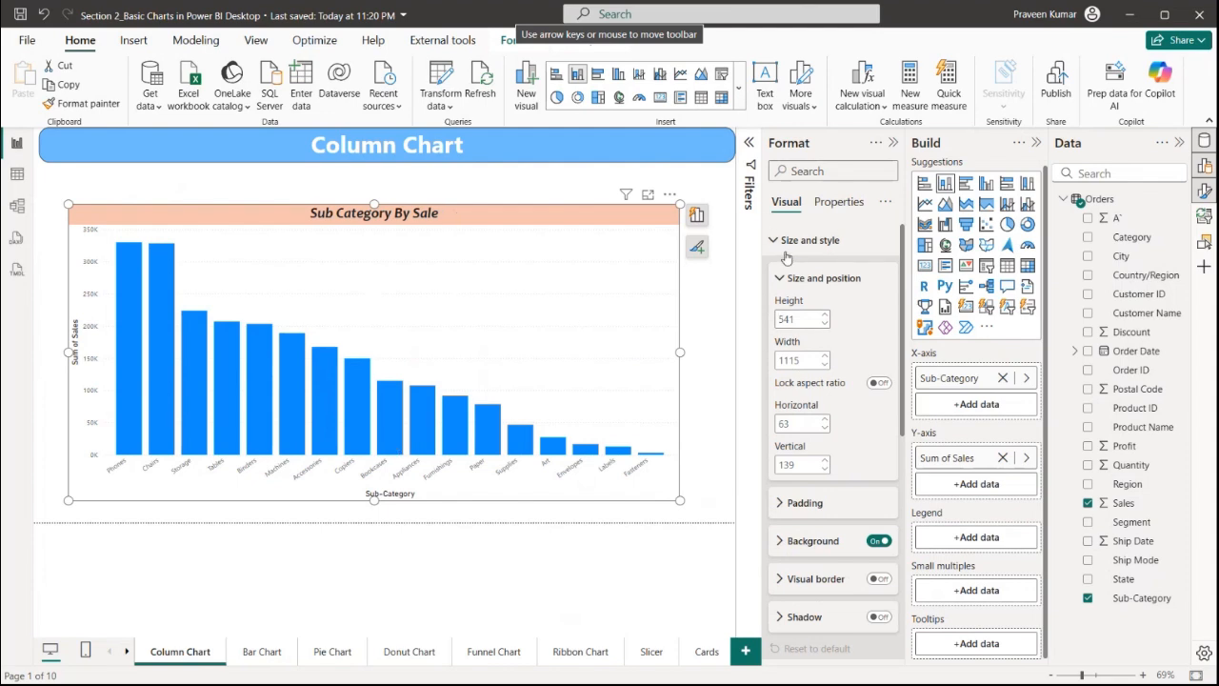
double_click(796, 321)
text(400)
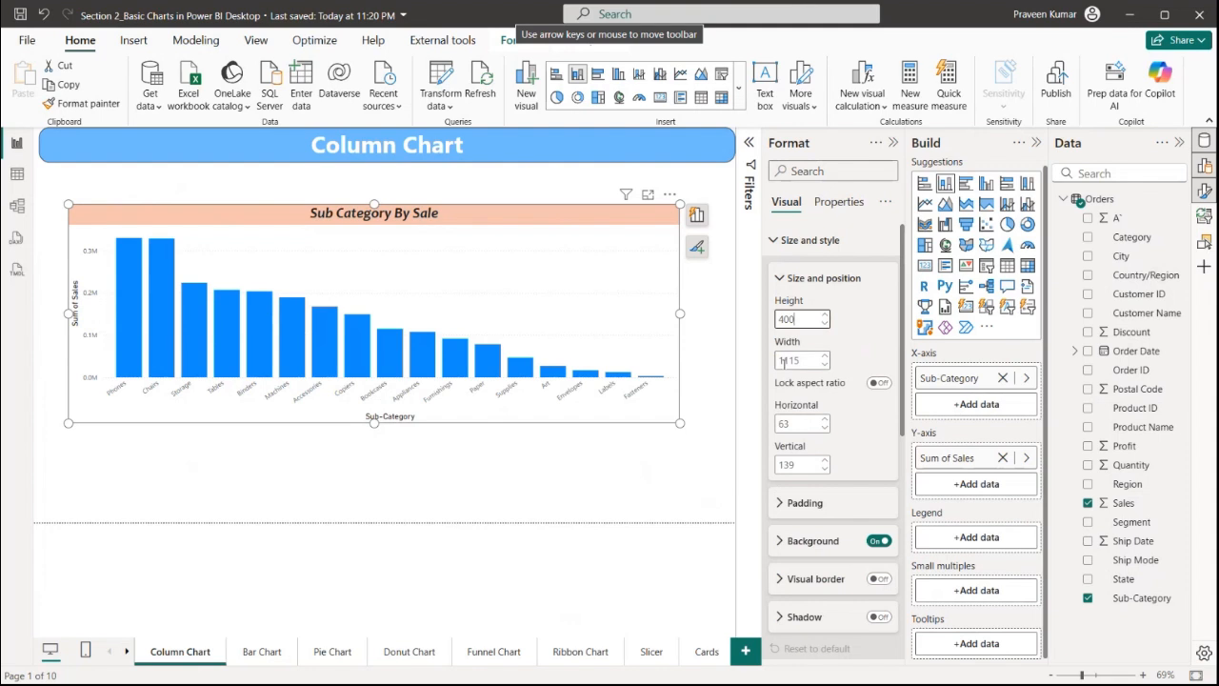
double_click(789, 360)
text(600)
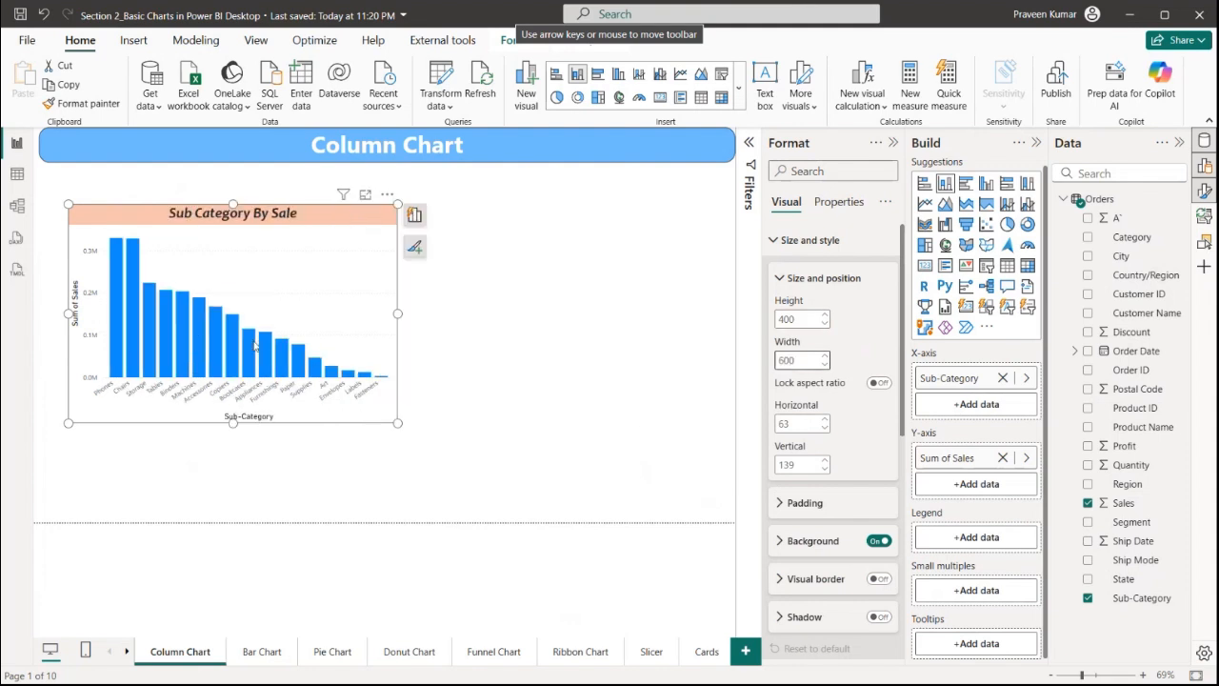
Position the chart at horizontal 100 and vertical 320
click(810, 419)
key(Return)
click(809, 468)
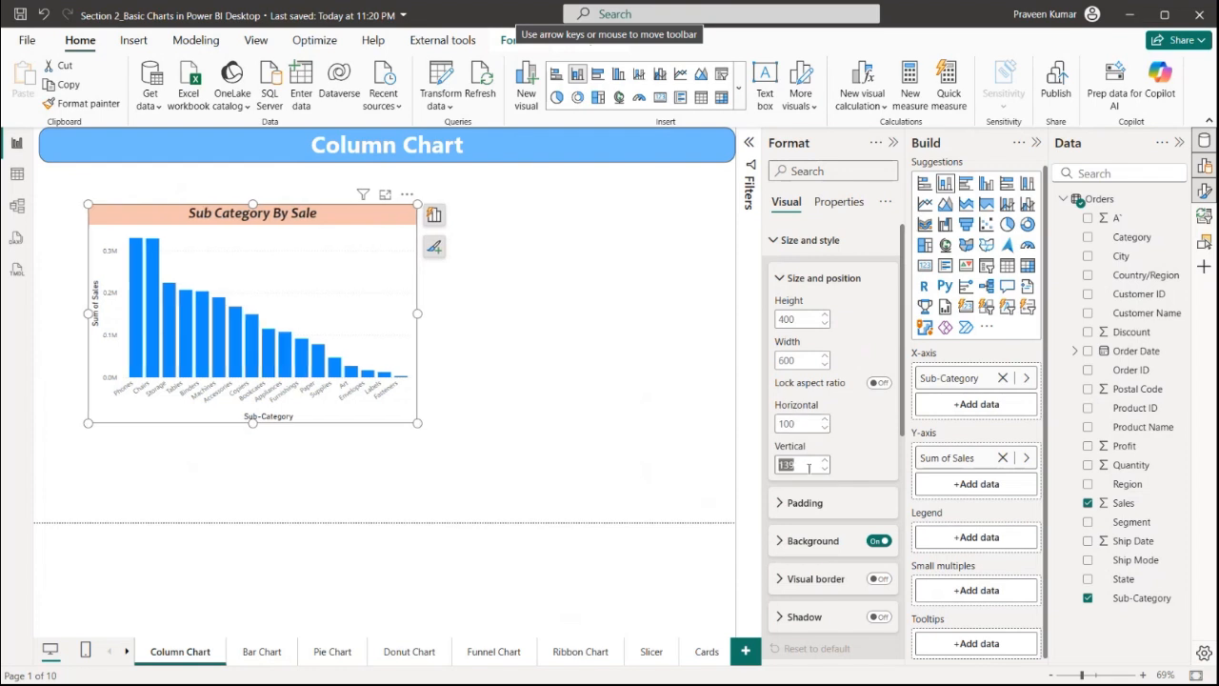
text(500)
key(BackSpace)
key(BackSpace)
key(BackSpace)
text(320)
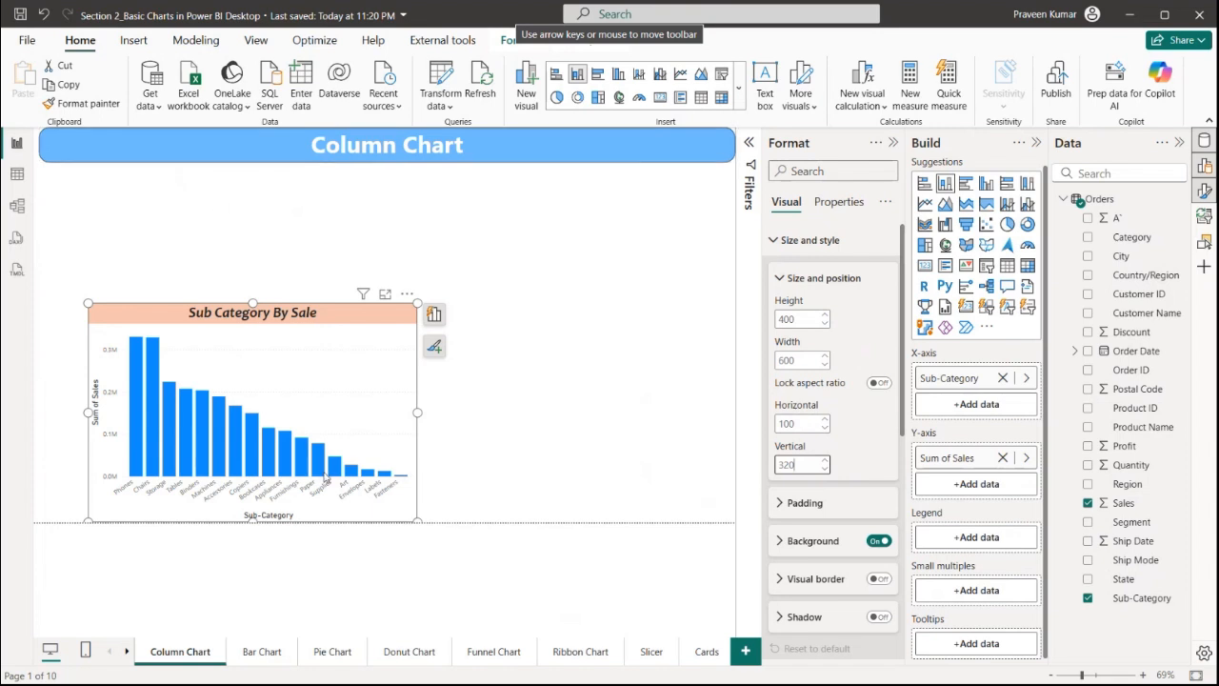
Move and enlarge the chart to about 819 by 532 near the page's top left
drag(384, 351, 351, 224)
drag(385, 398, 505, 471)
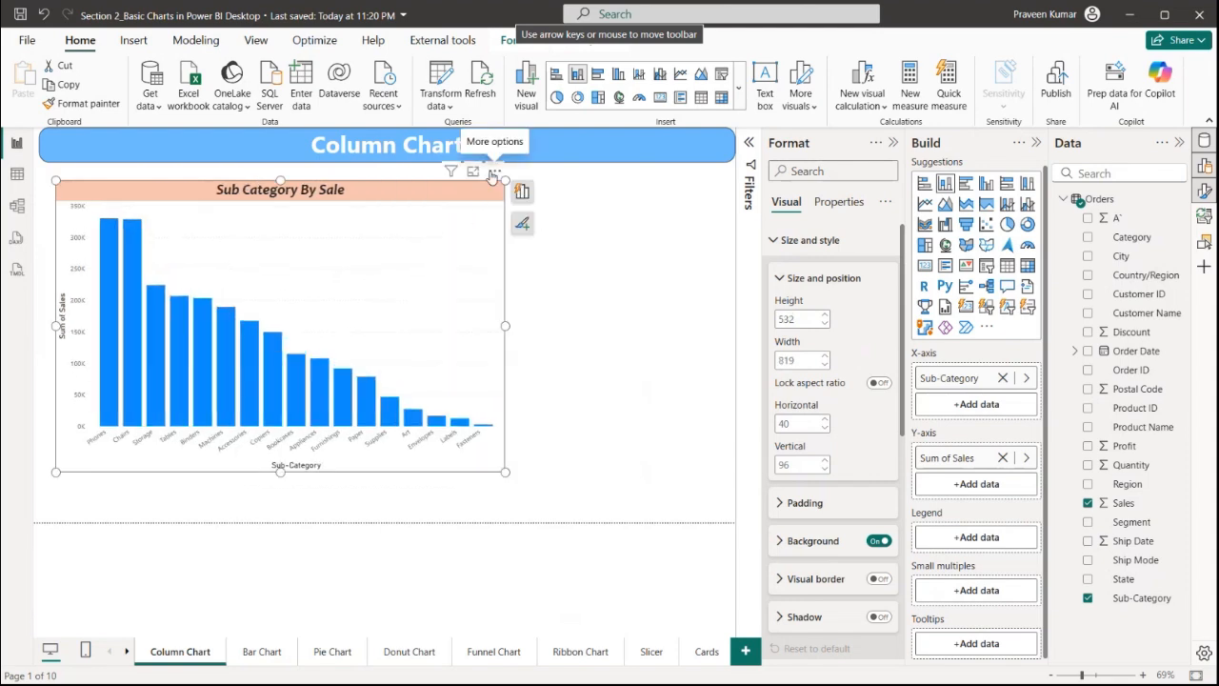
drag(493, 175, 512, 197)
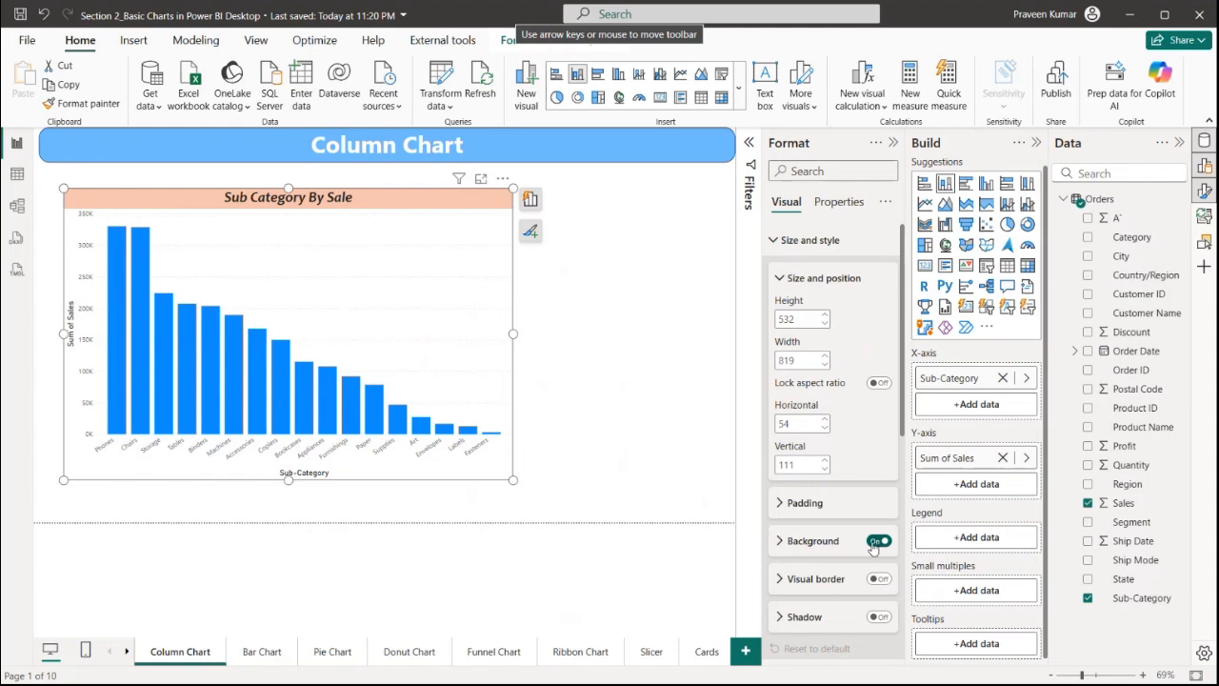
Set the visual's background colour to light grey
click(814, 536)
click(806, 423)
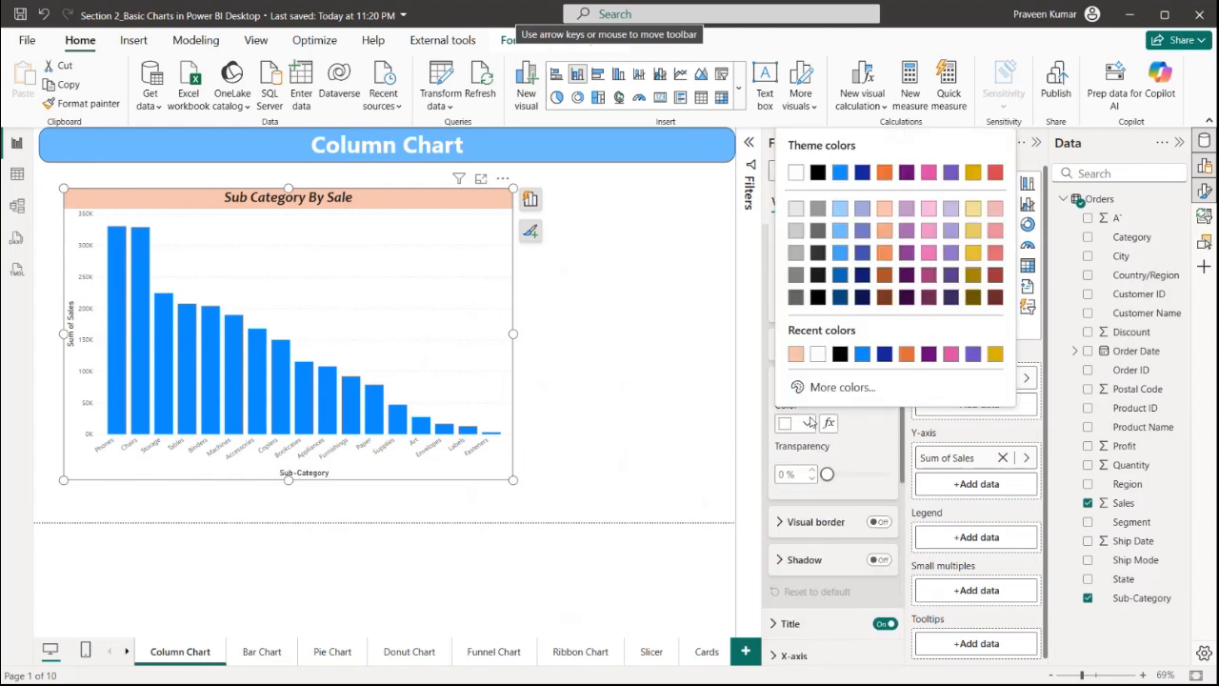
click(949, 210)
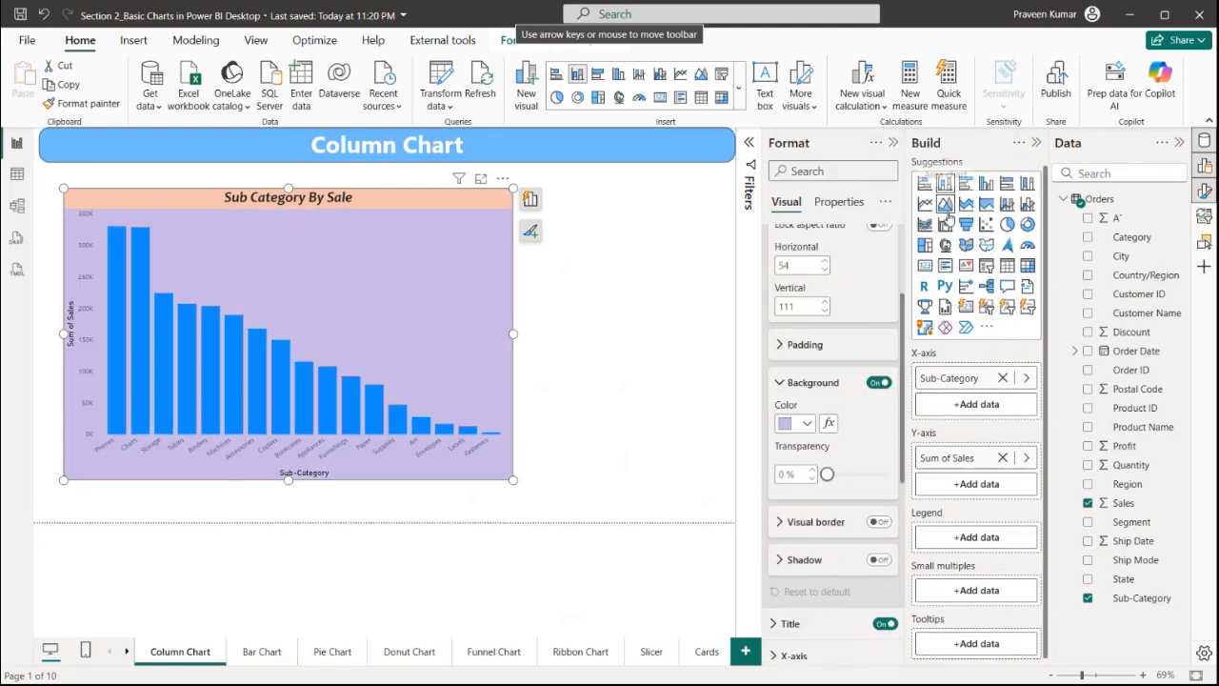
click(806, 423)
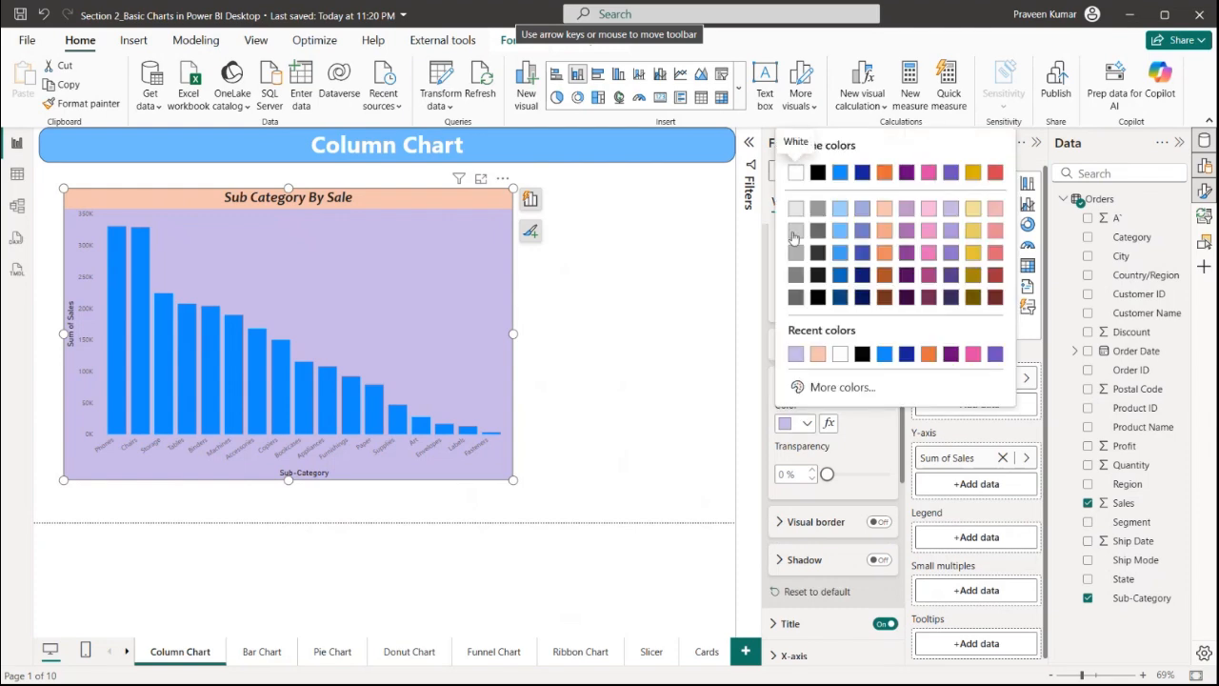
click(795, 231)
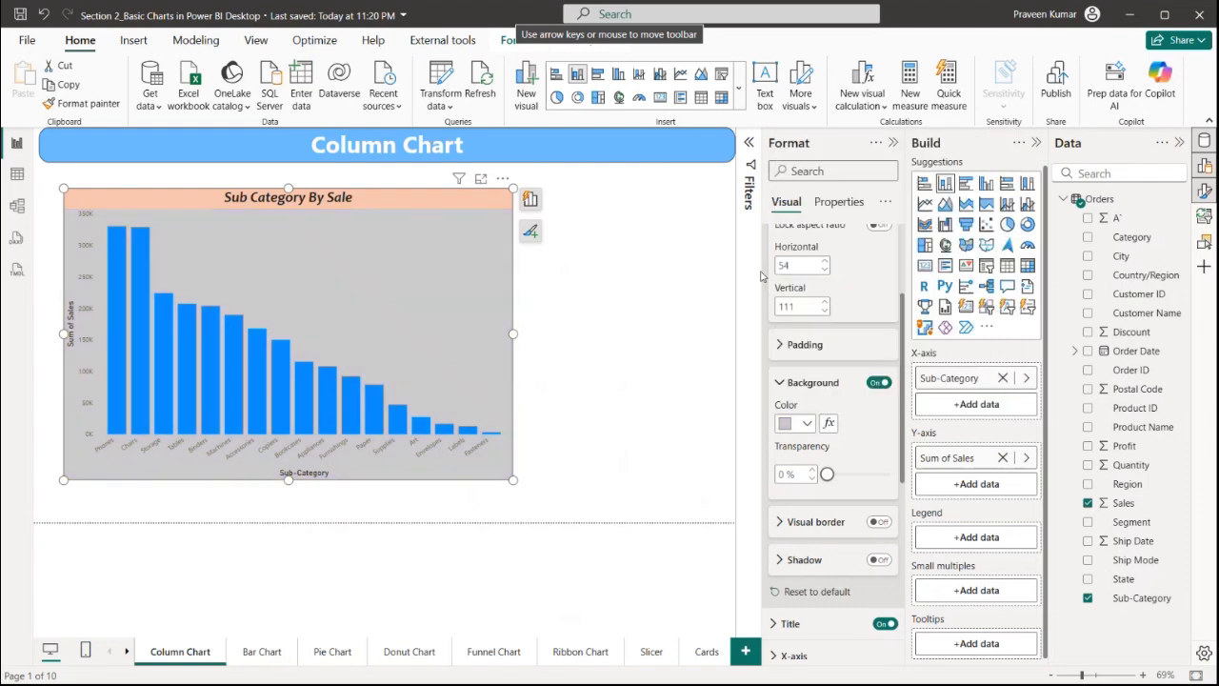
Turn the visual background off and back on, and set its transparency to 73%
click(879, 382)
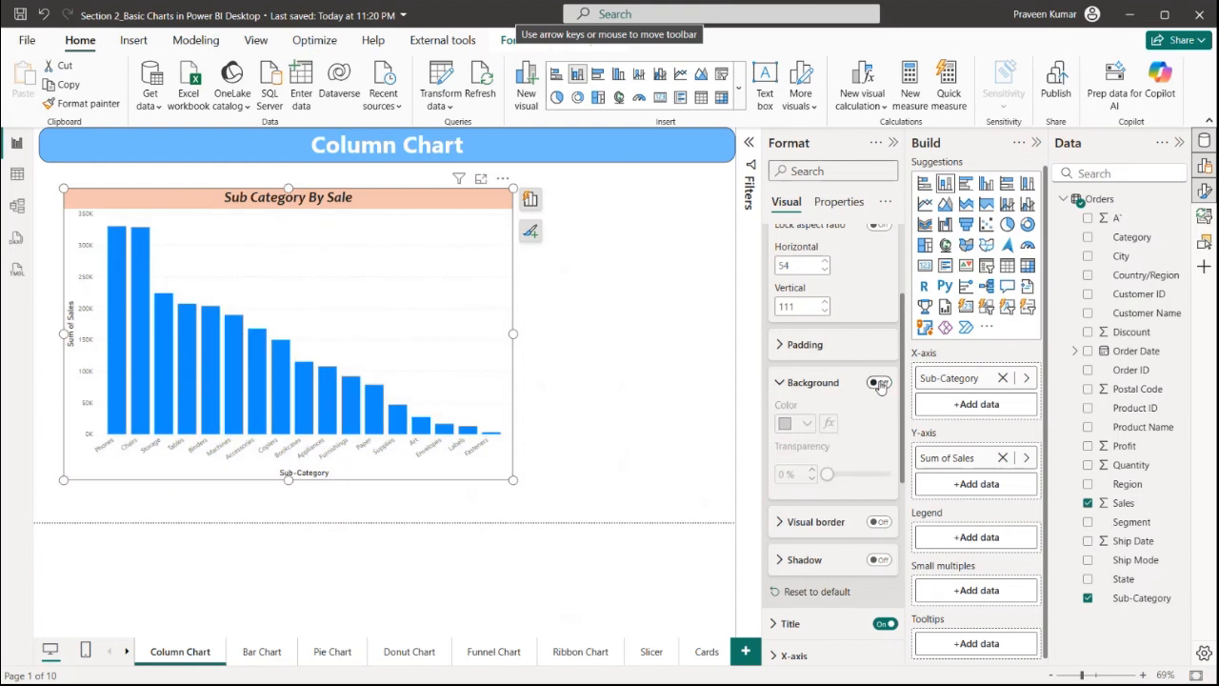
click(878, 382)
drag(826, 473, 874, 477)
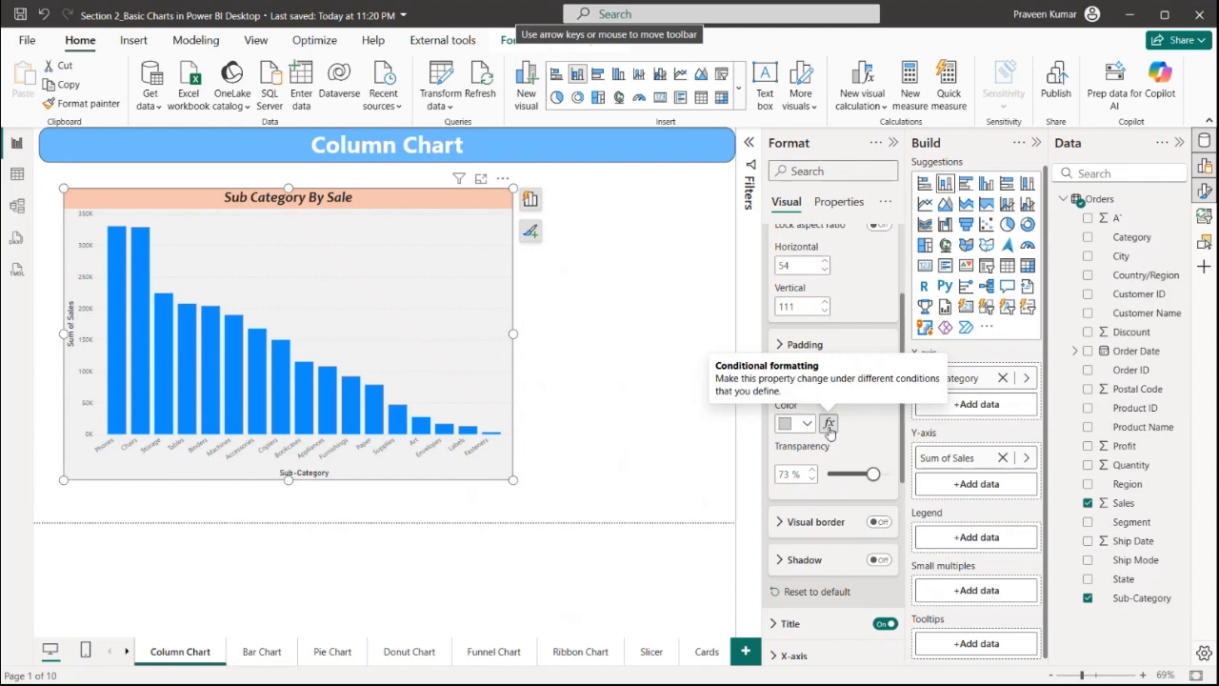
Set the visual's left and right padding to 0 px
click(803, 348)
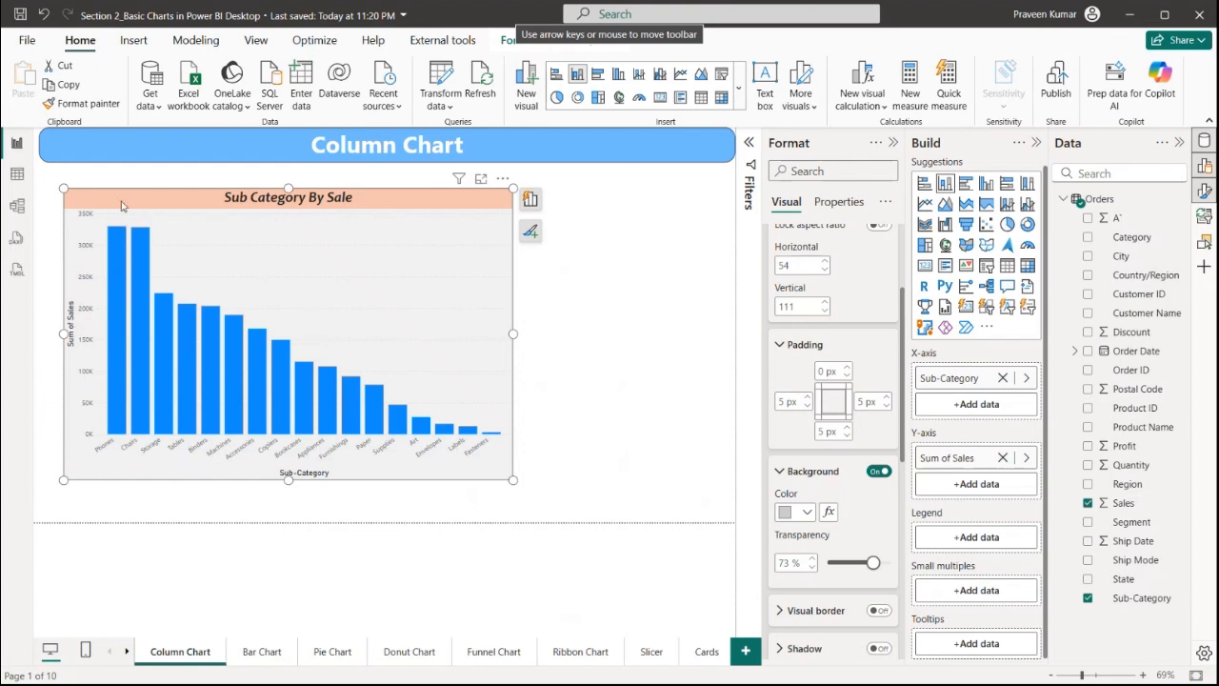
click(789, 401)
text(0)
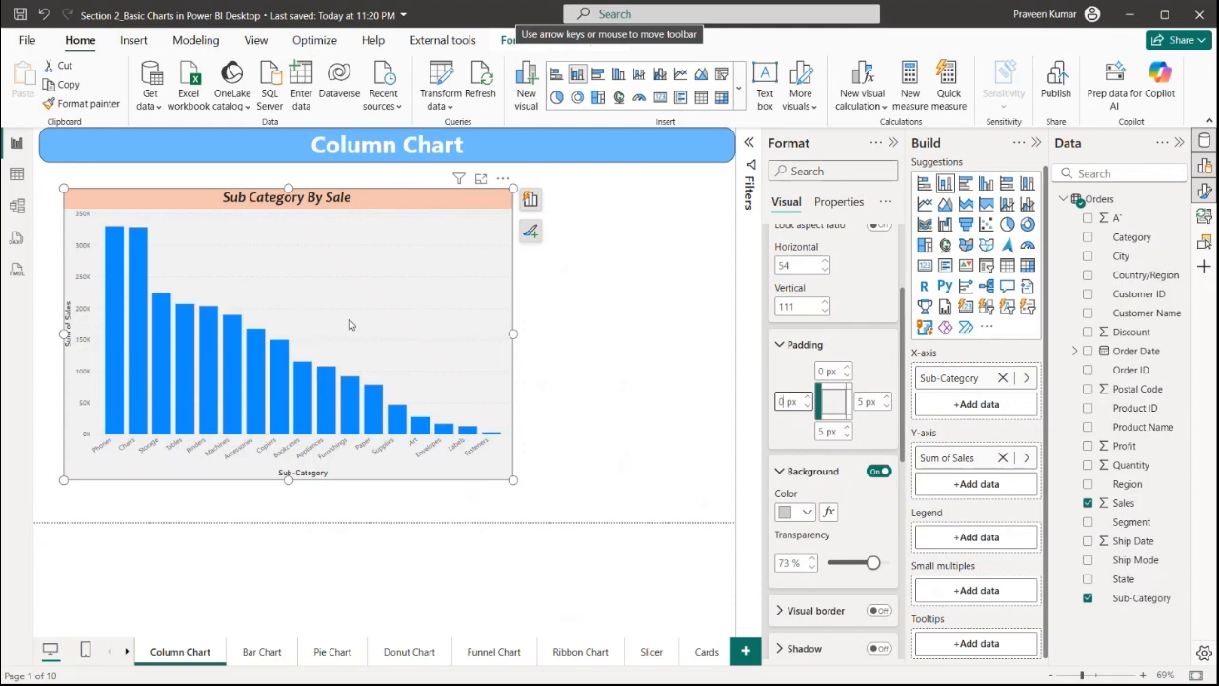
click(861, 401)
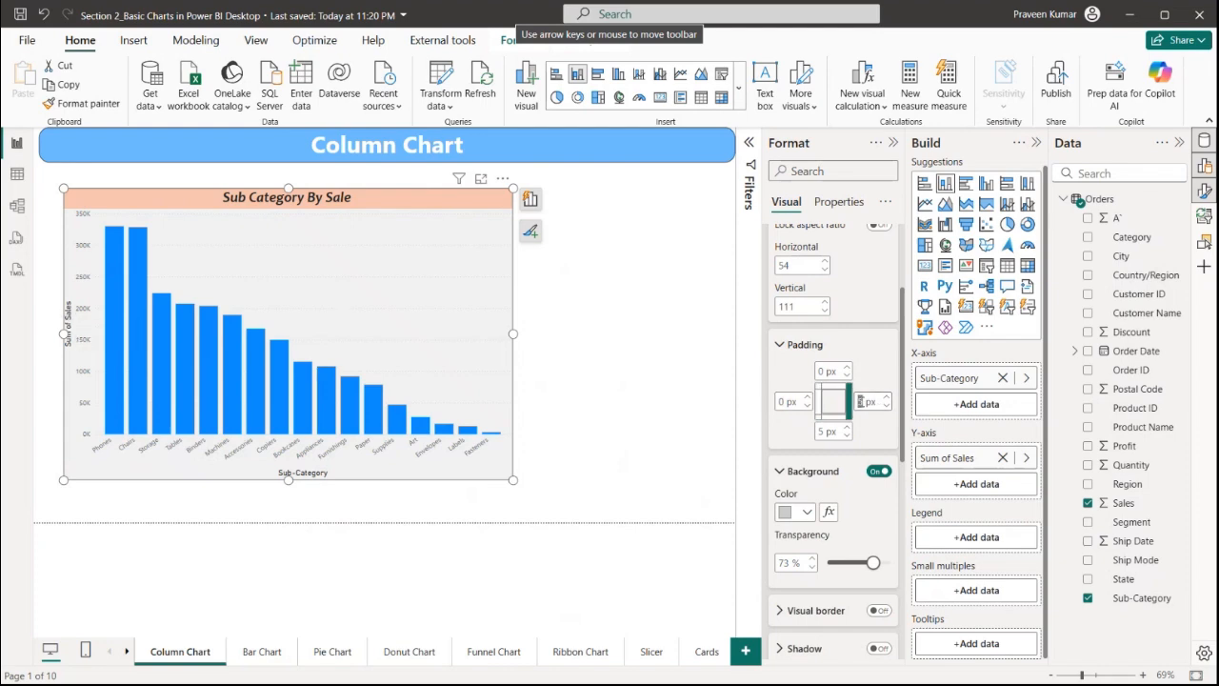
text(0)
click(821, 431)
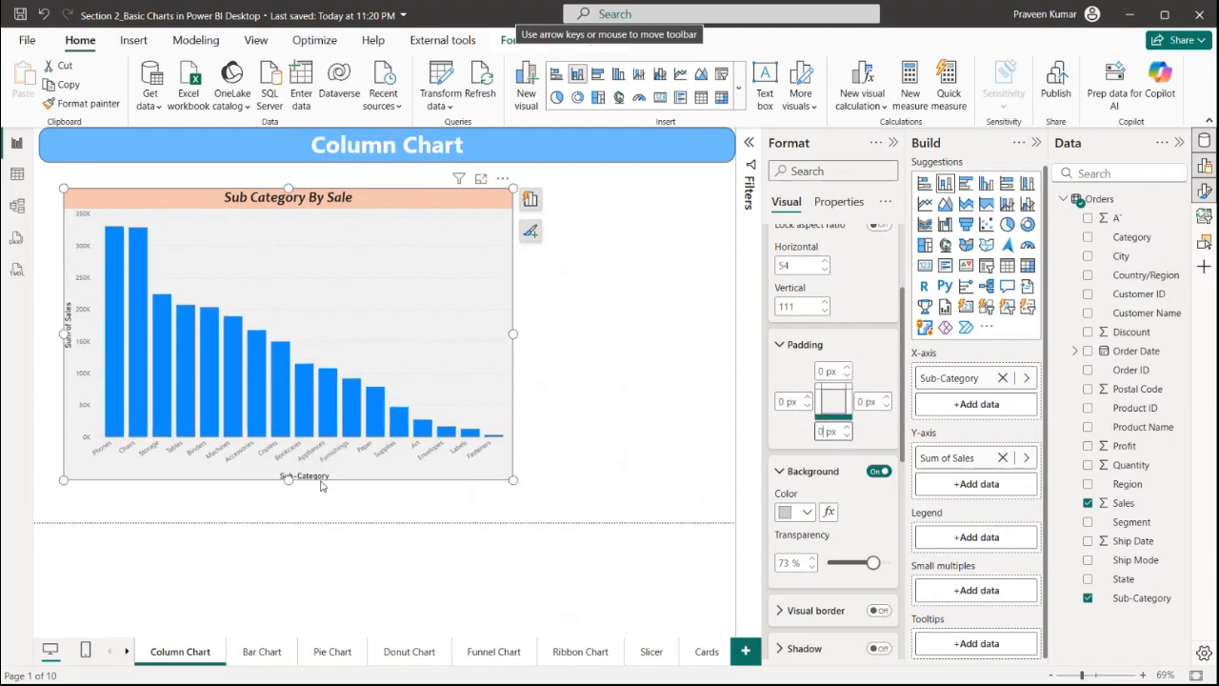
click(792, 347)
Turn on the visual border for the chart
scroll(819, 398, down, 3)
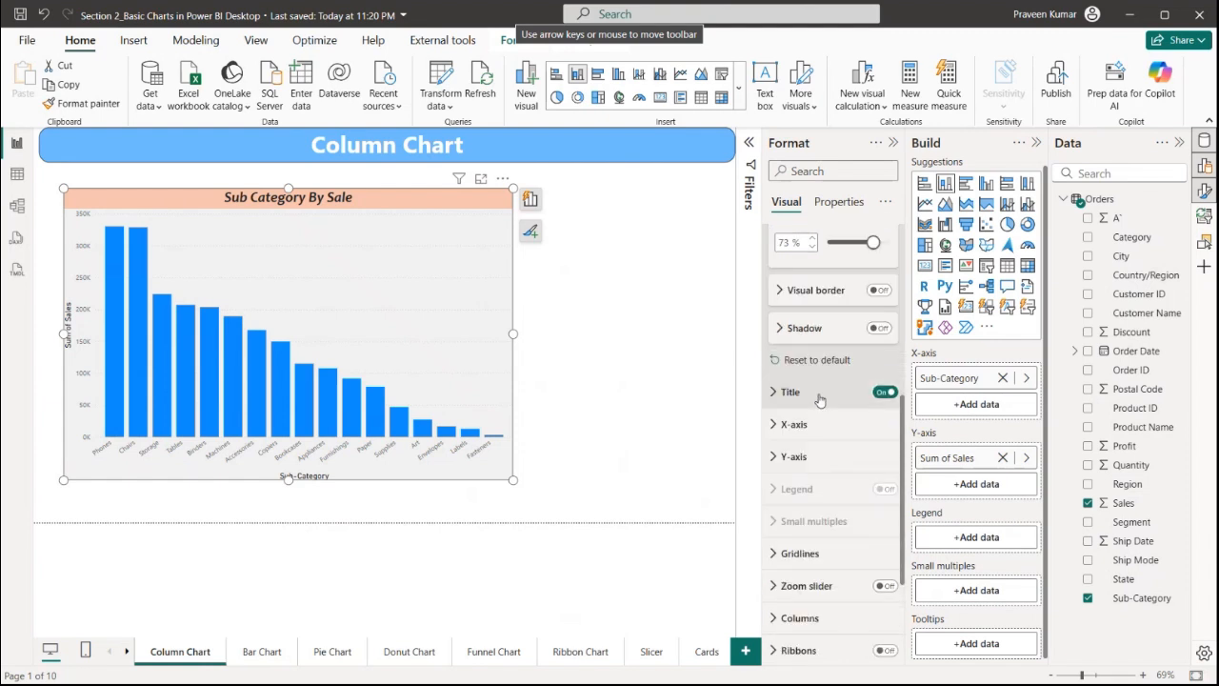
click(879, 285)
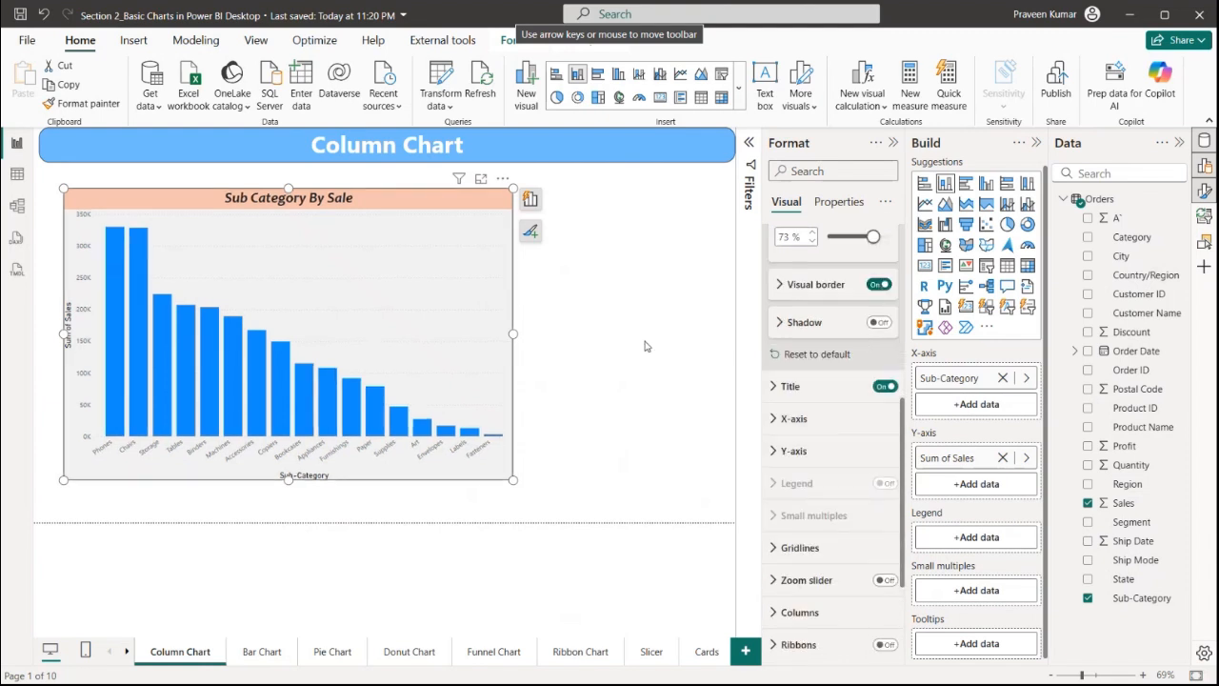
click(583, 432)
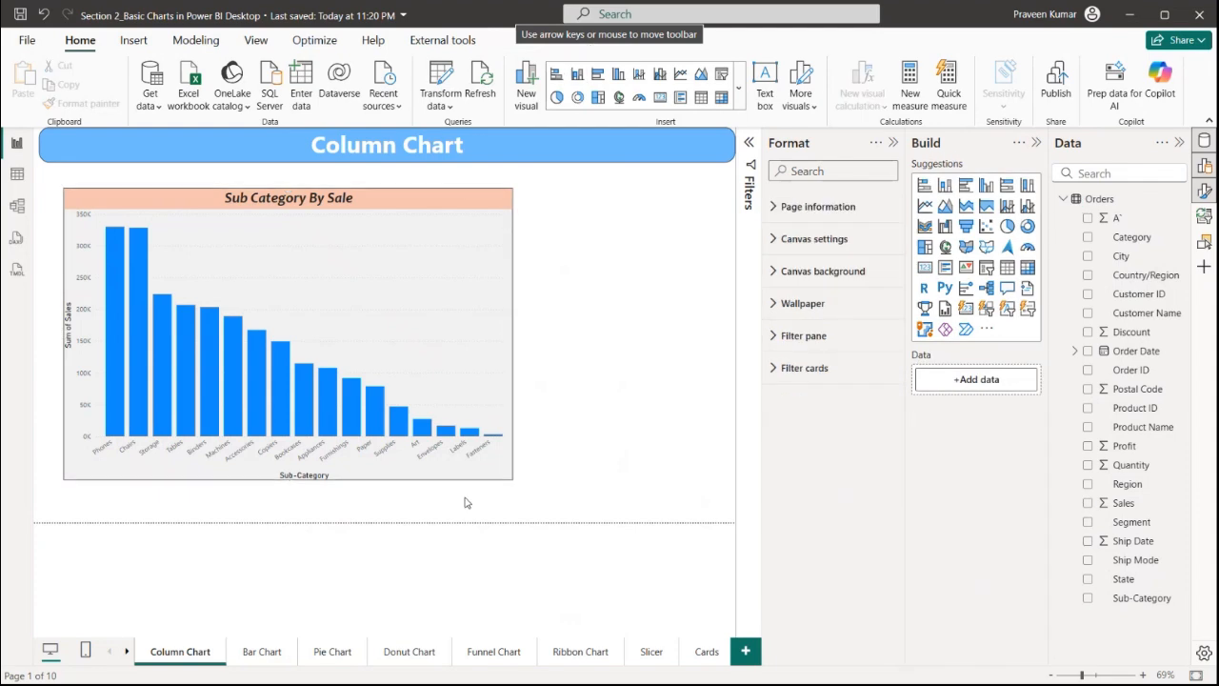
Set the visual border colour to dark red and its rounded corners to 10 px
click(482, 321)
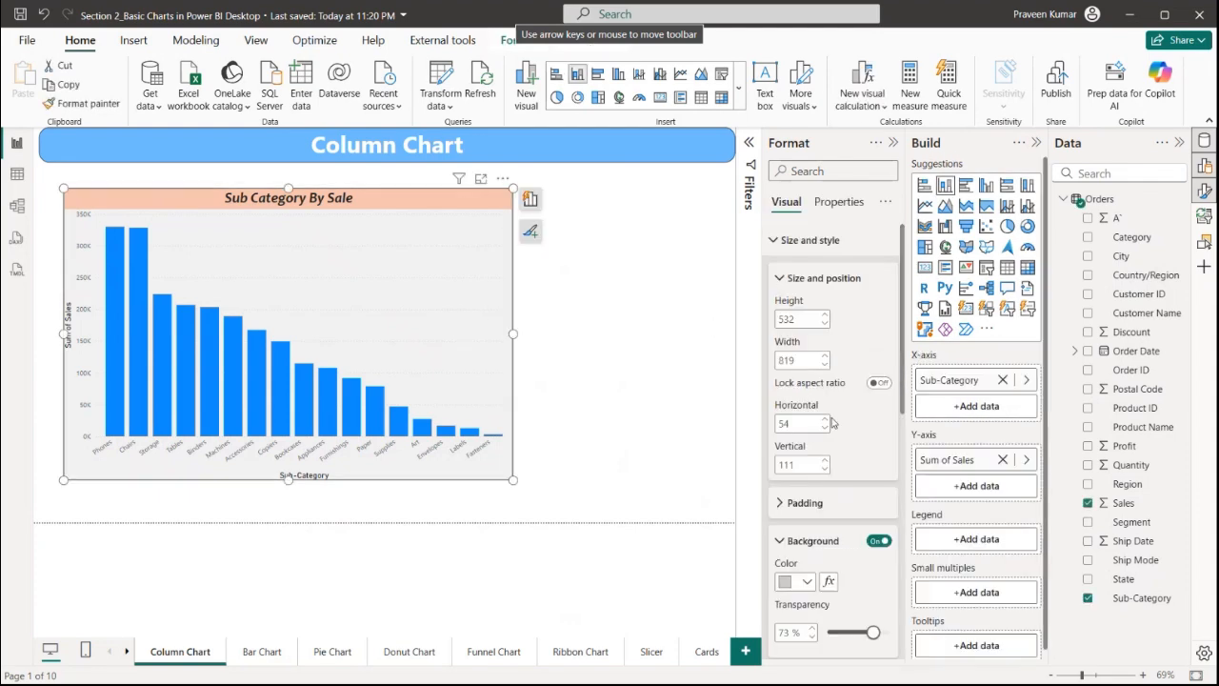
scroll(857, 496, down, 5)
click(800, 285)
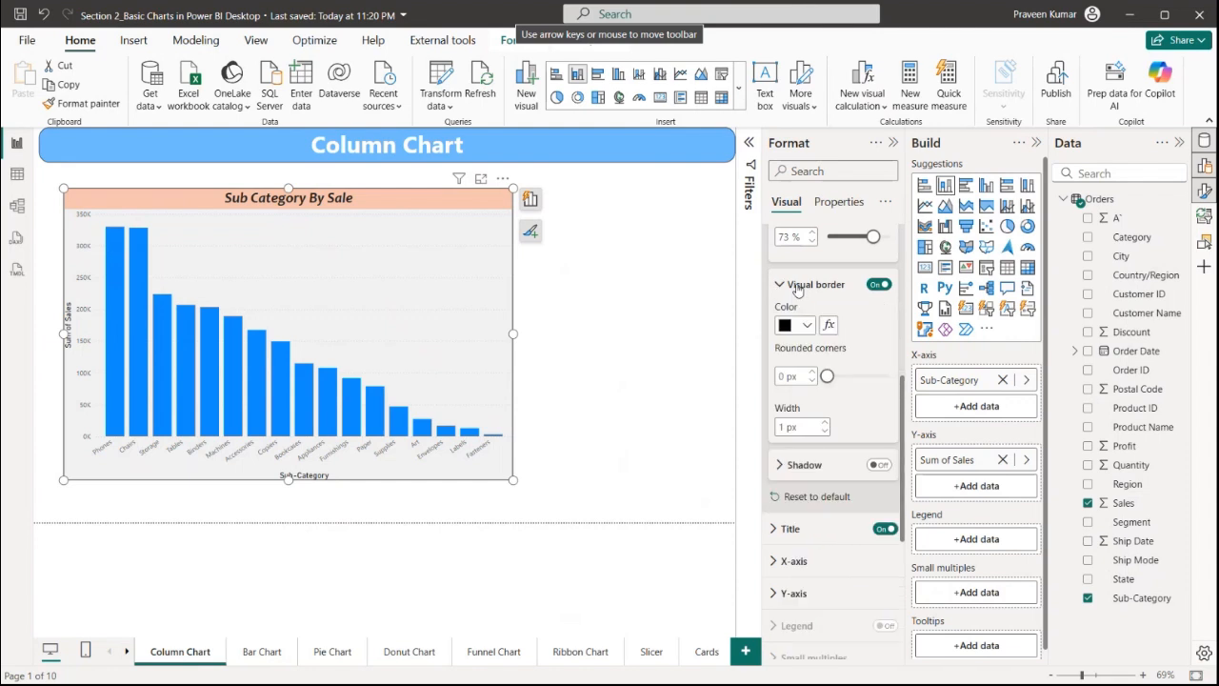
click(806, 326)
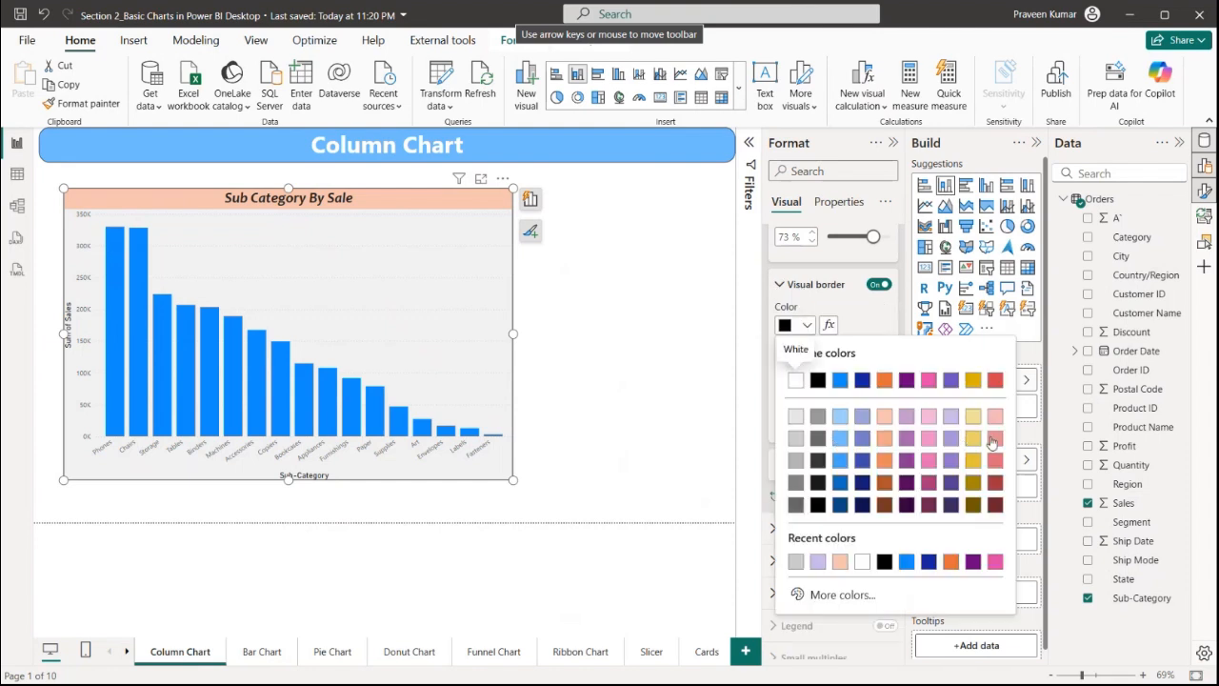
click(994, 483)
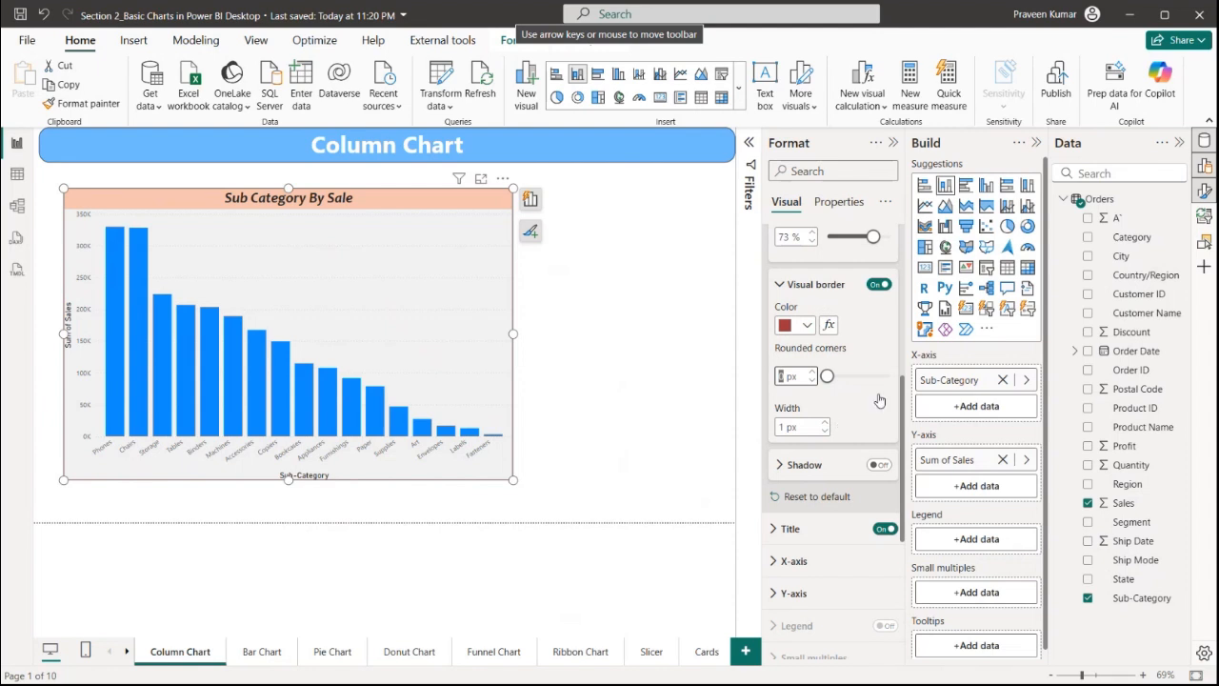
text(10)
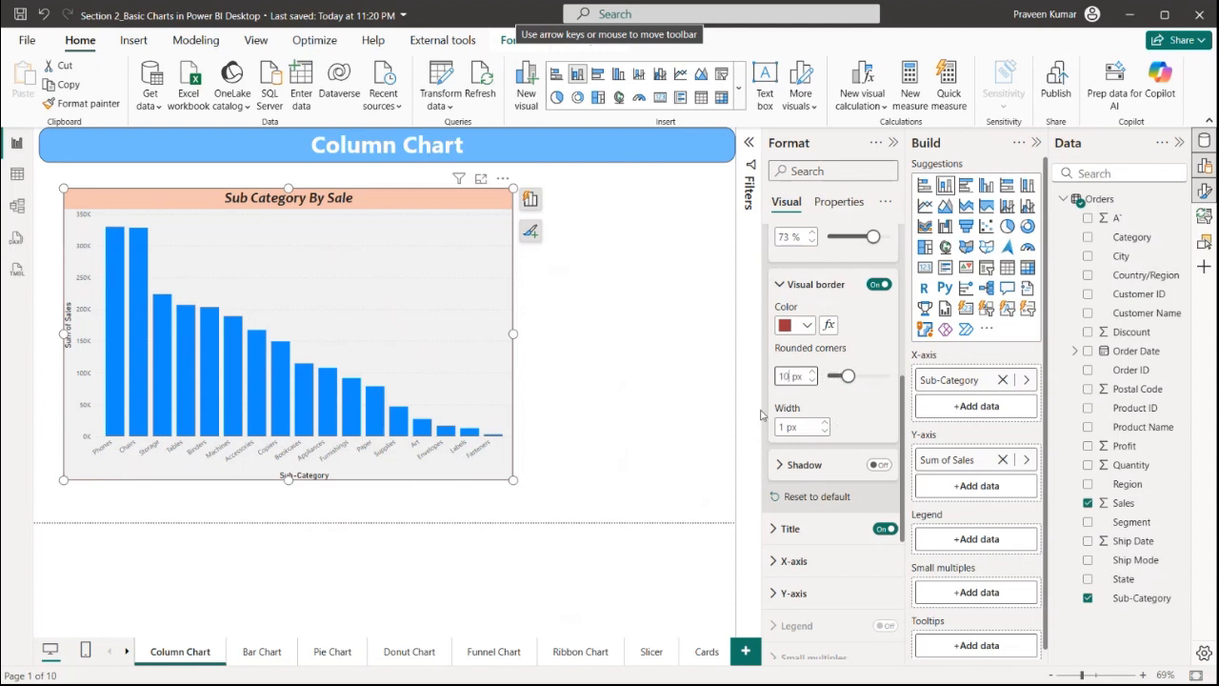
click(642, 384)
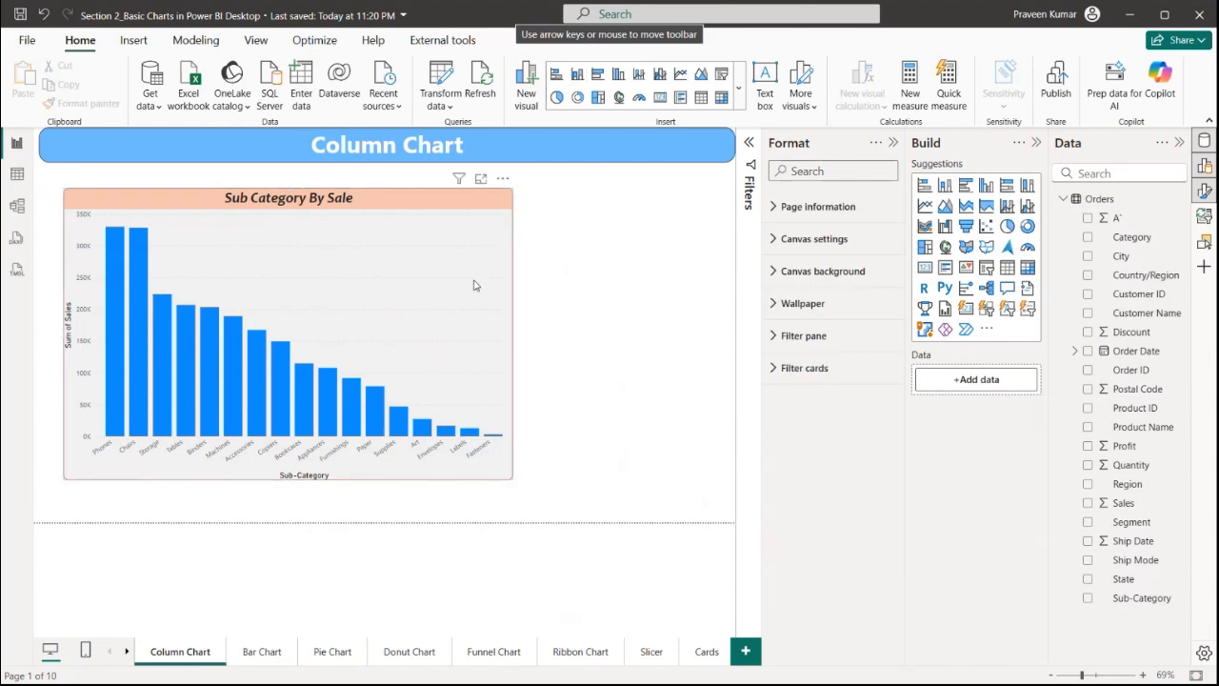
Set the visual border's rounded corners to 20 px
click(457, 362)
scroll(786, 431, down, 5)
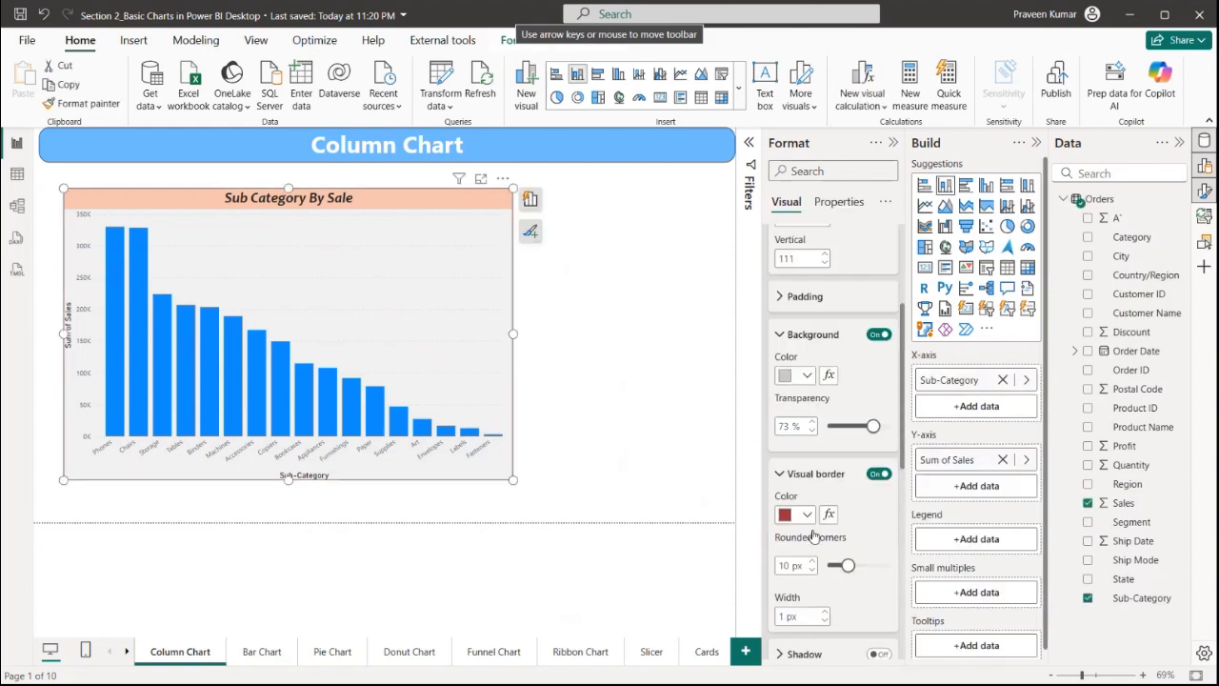
scroll(787, 431, down, 4)
scroll(783, 343, up, 2)
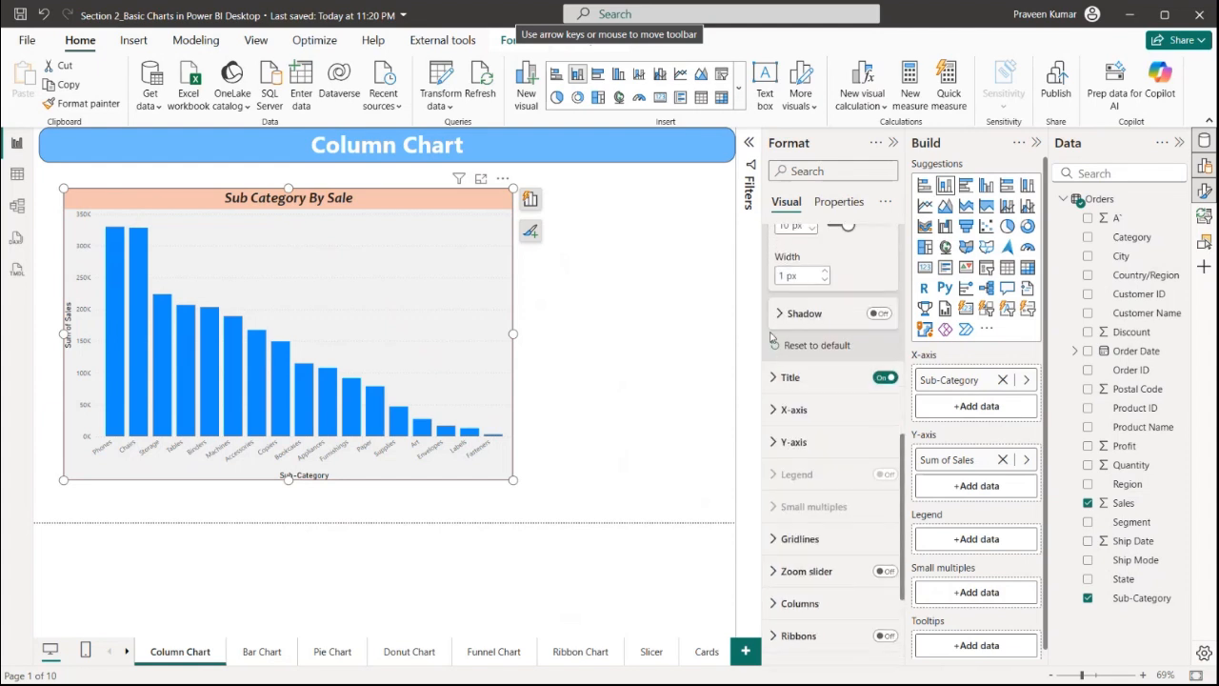
double_click(787, 379)
text(20)
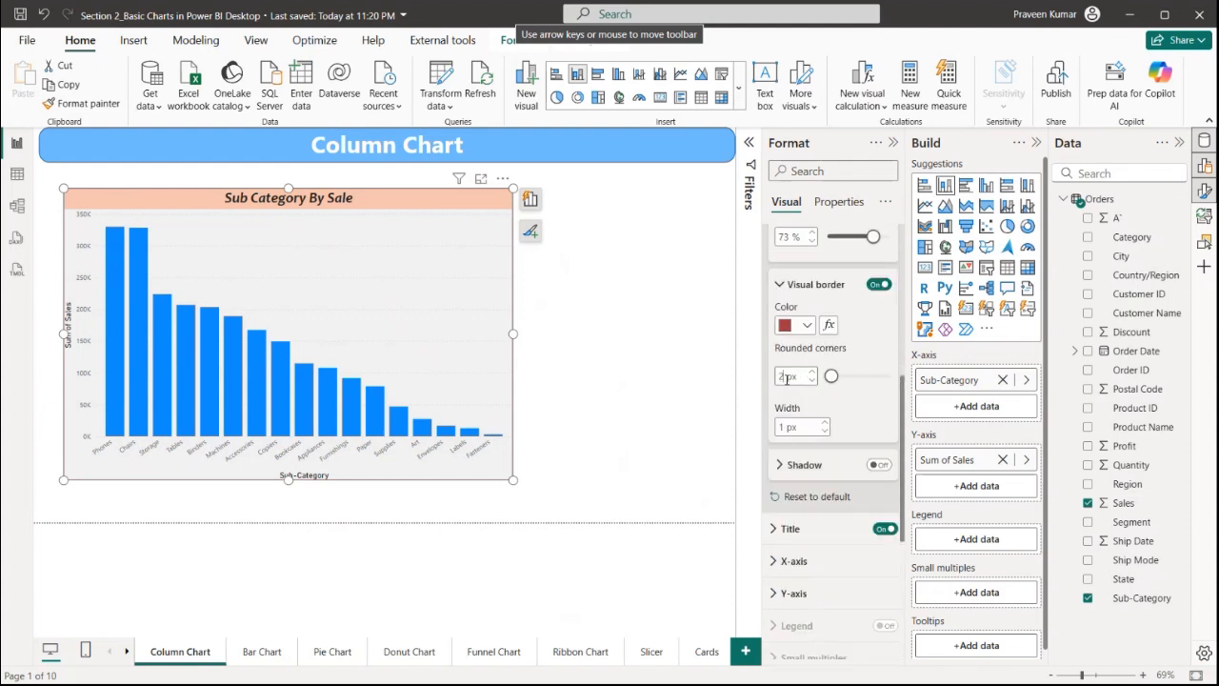
click(684, 384)
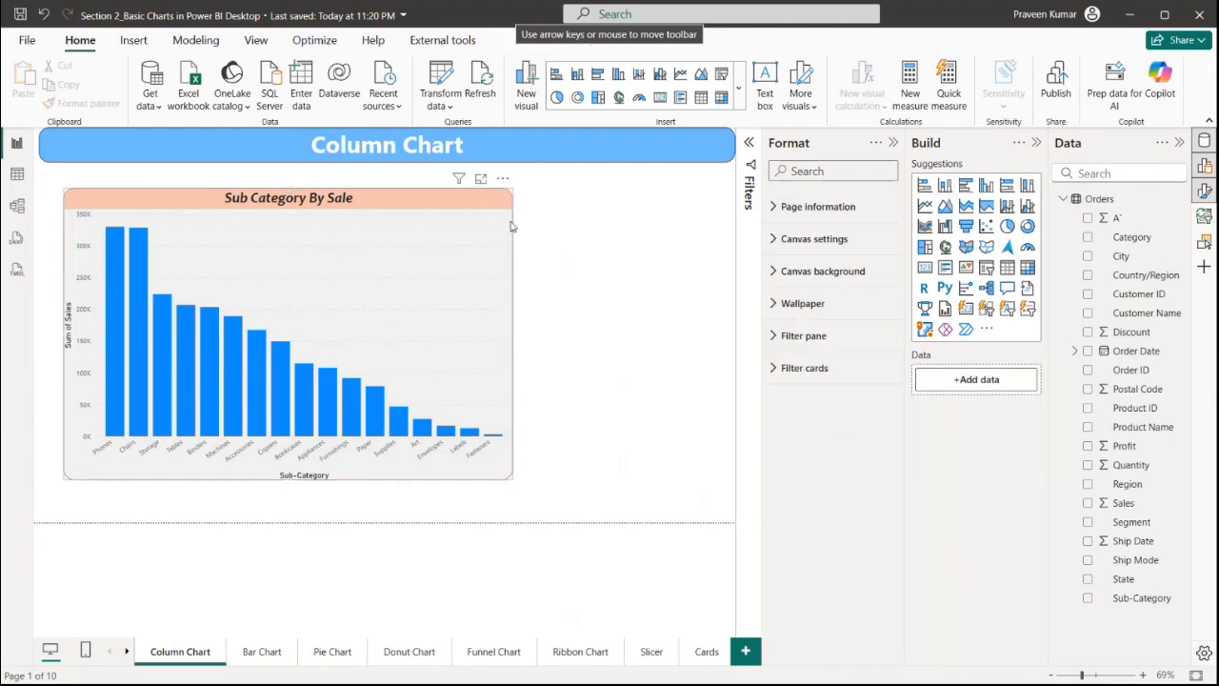
Turn on the shadow for the chart visual
click(439, 316)
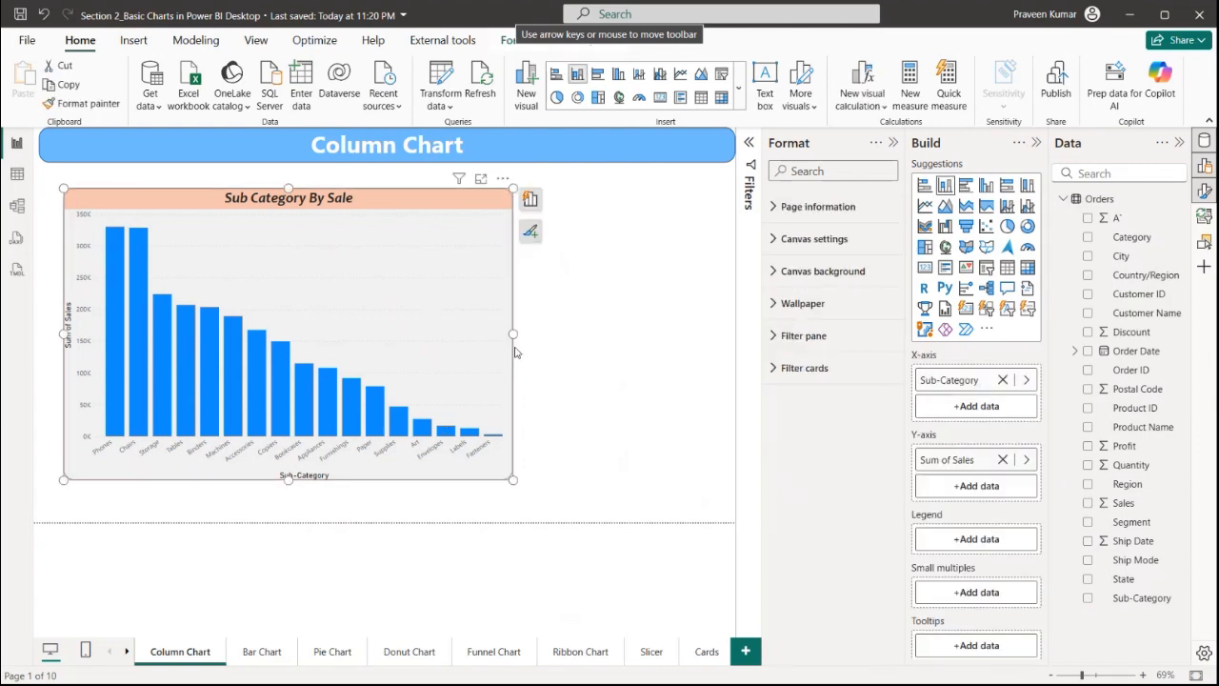
scroll(844, 462, down, 5)
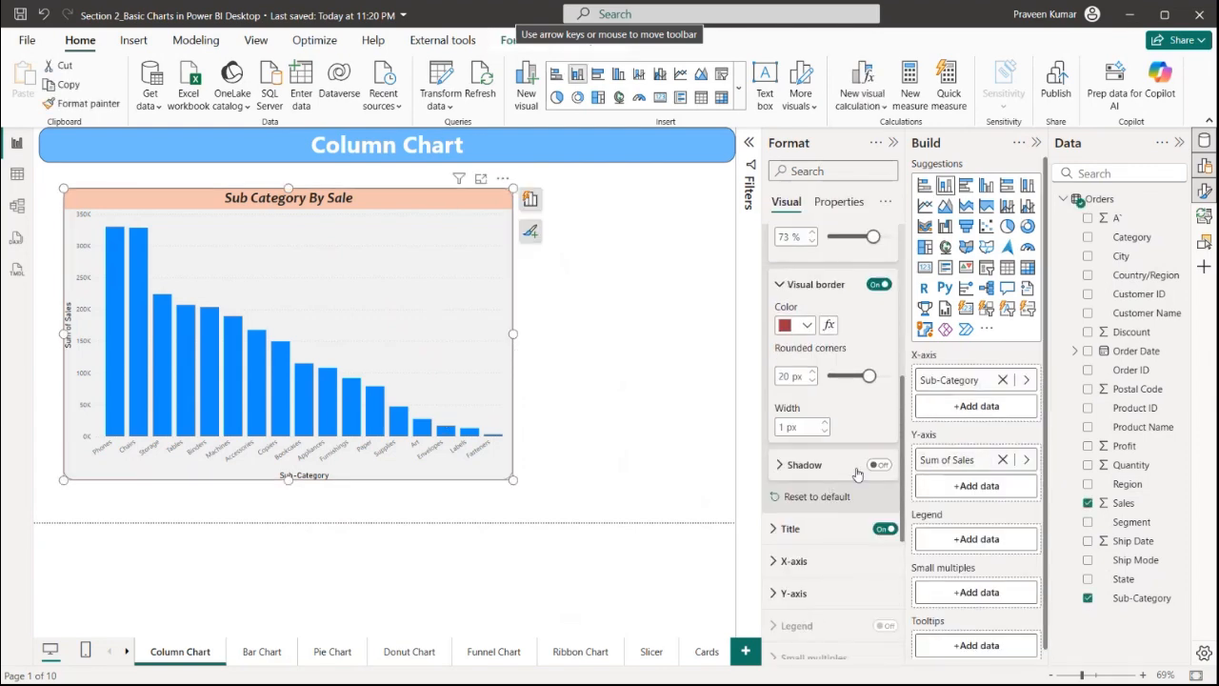
click(875, 466)
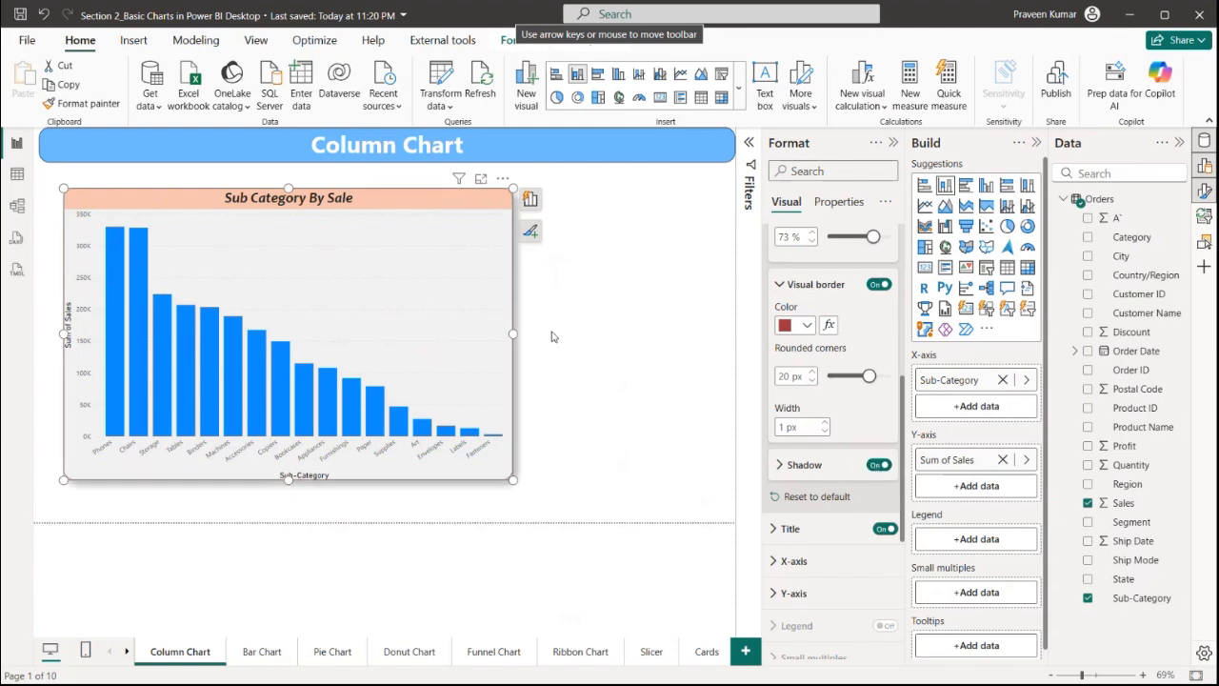
click(584, 339)
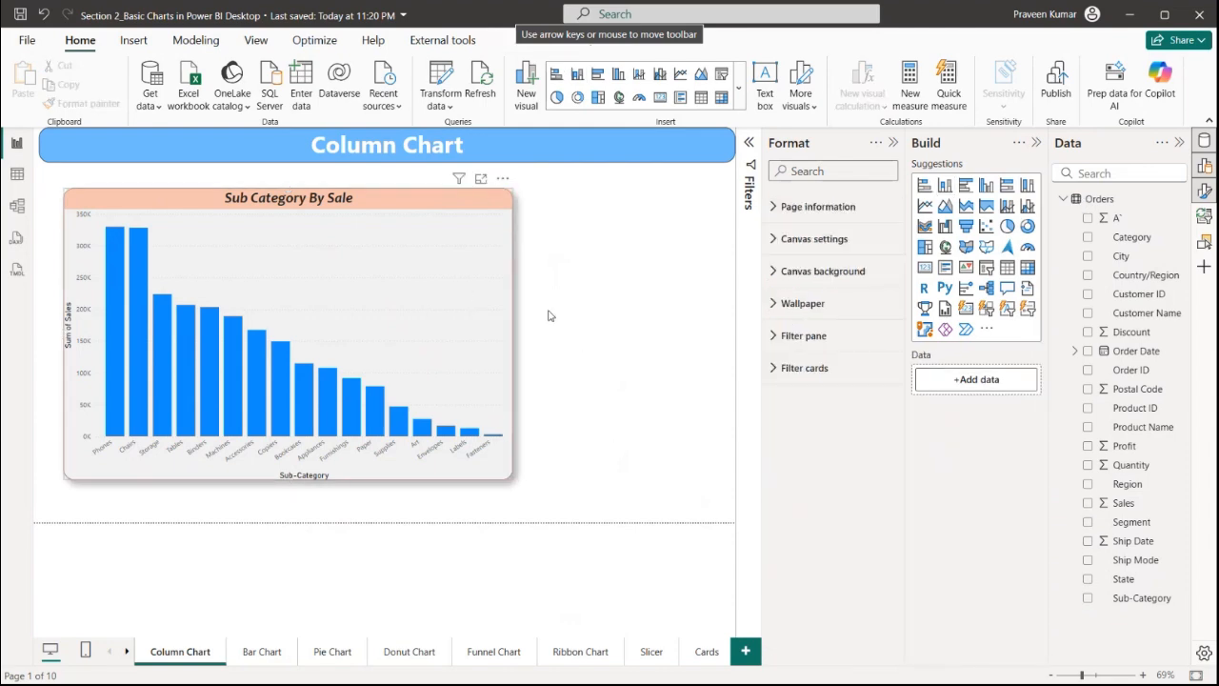
Set the visual border colour to light grey
click(476, 315)
scroll(840, 445, down, 3)
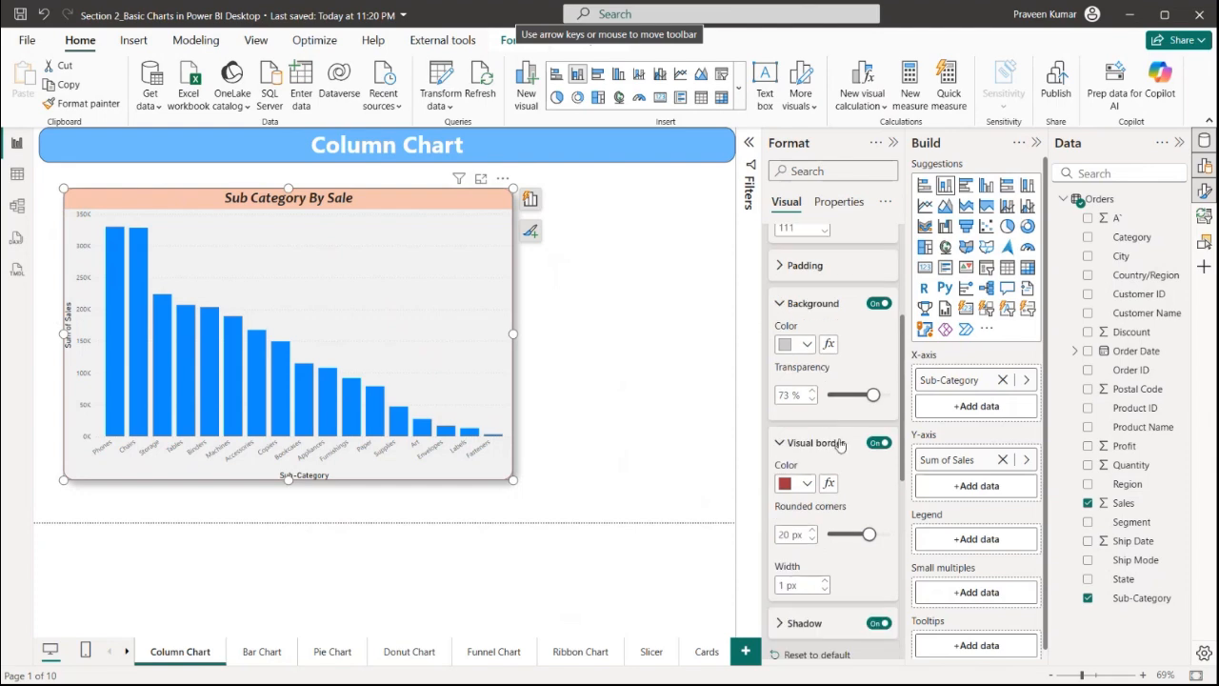
click(807, 484)
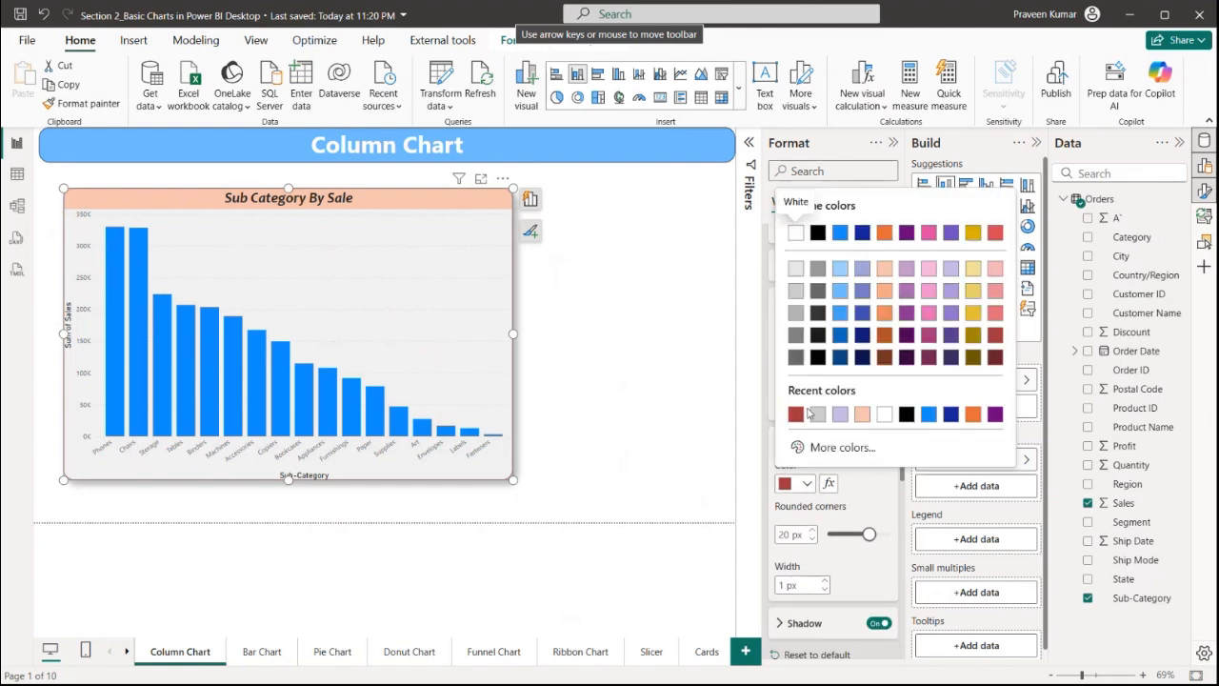
click(796, 295)
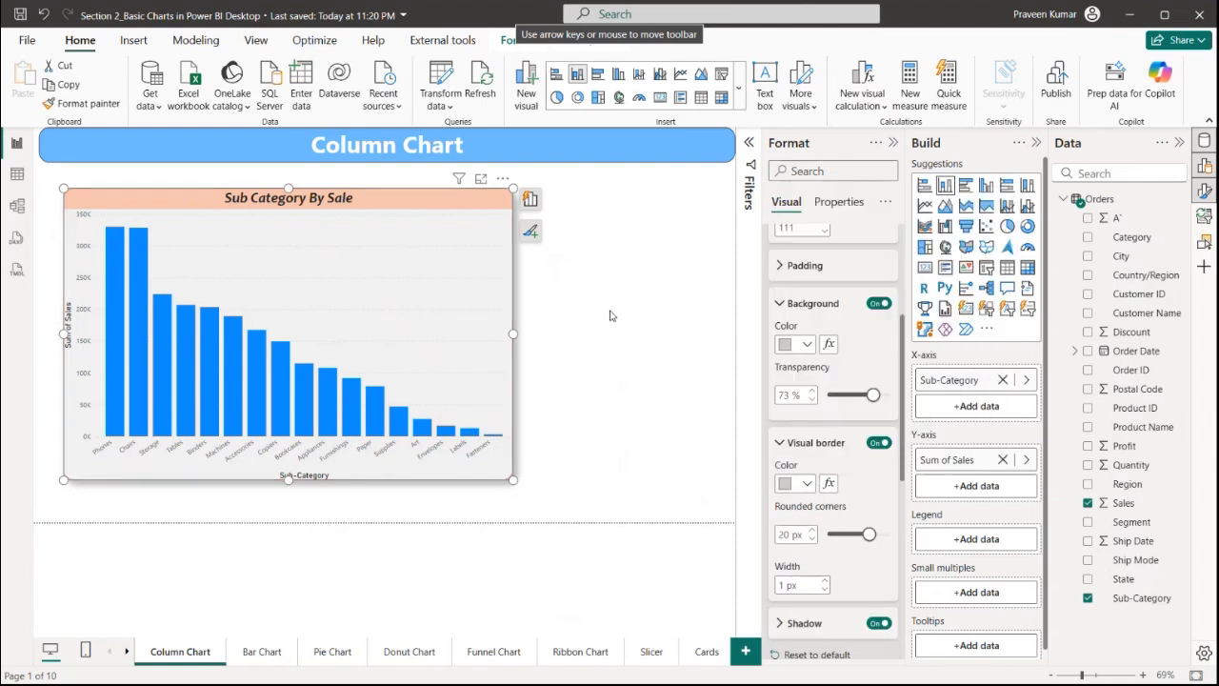
click(807, 483)
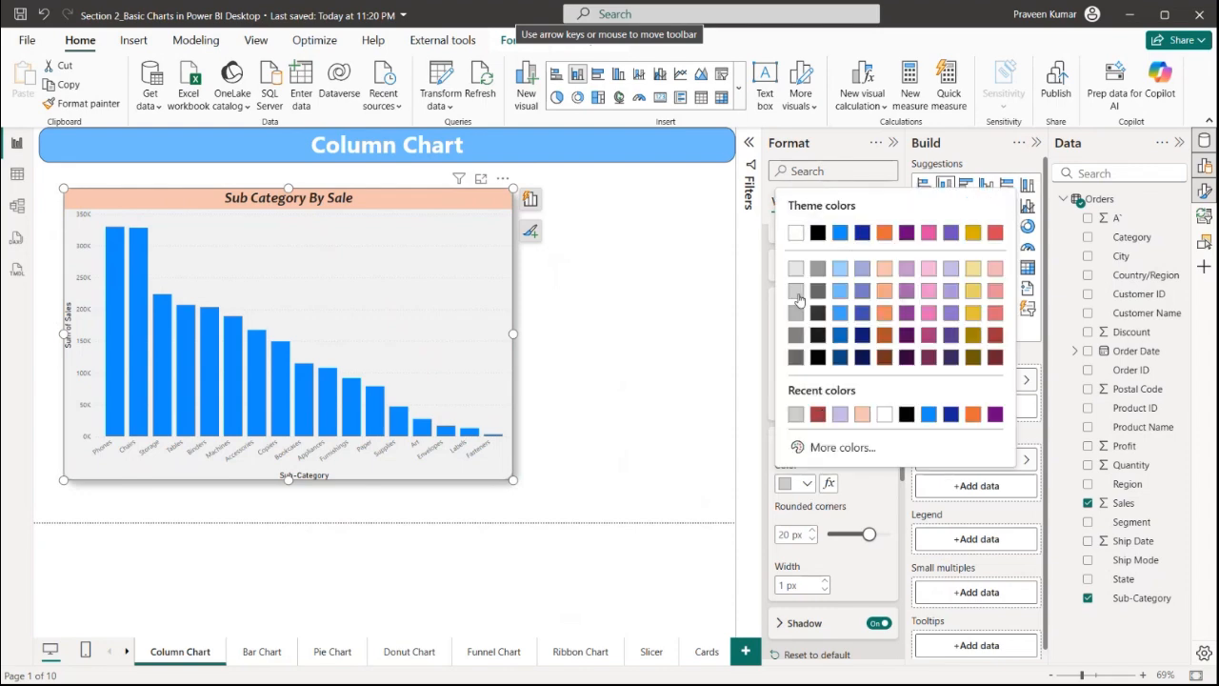
click(797, 294)
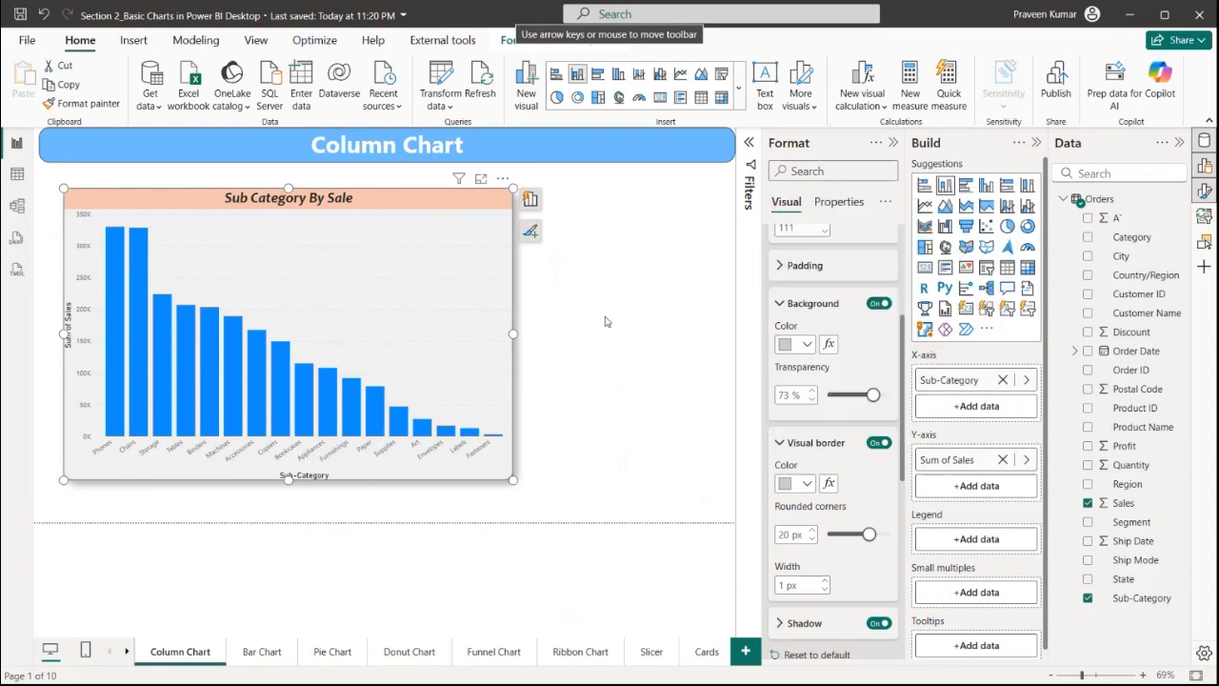
click(604, 322)
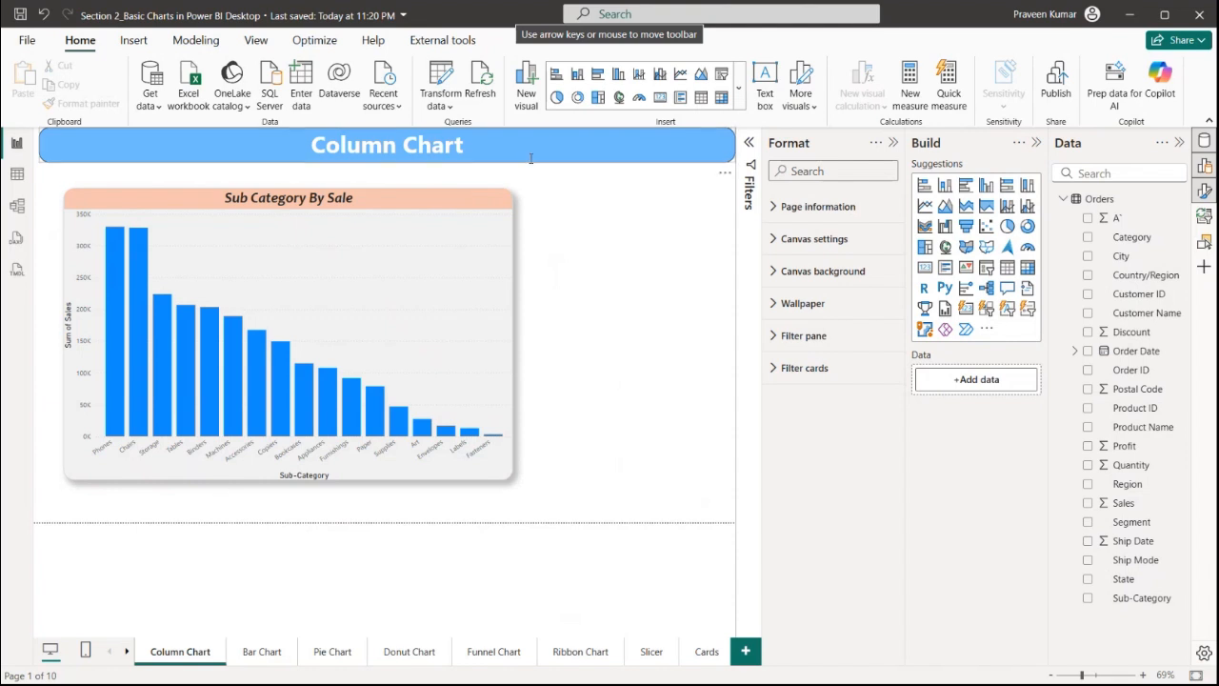
Set the x-axis value labels' font size to 10 and colour to black
click(384, 305)
click(783, 250)
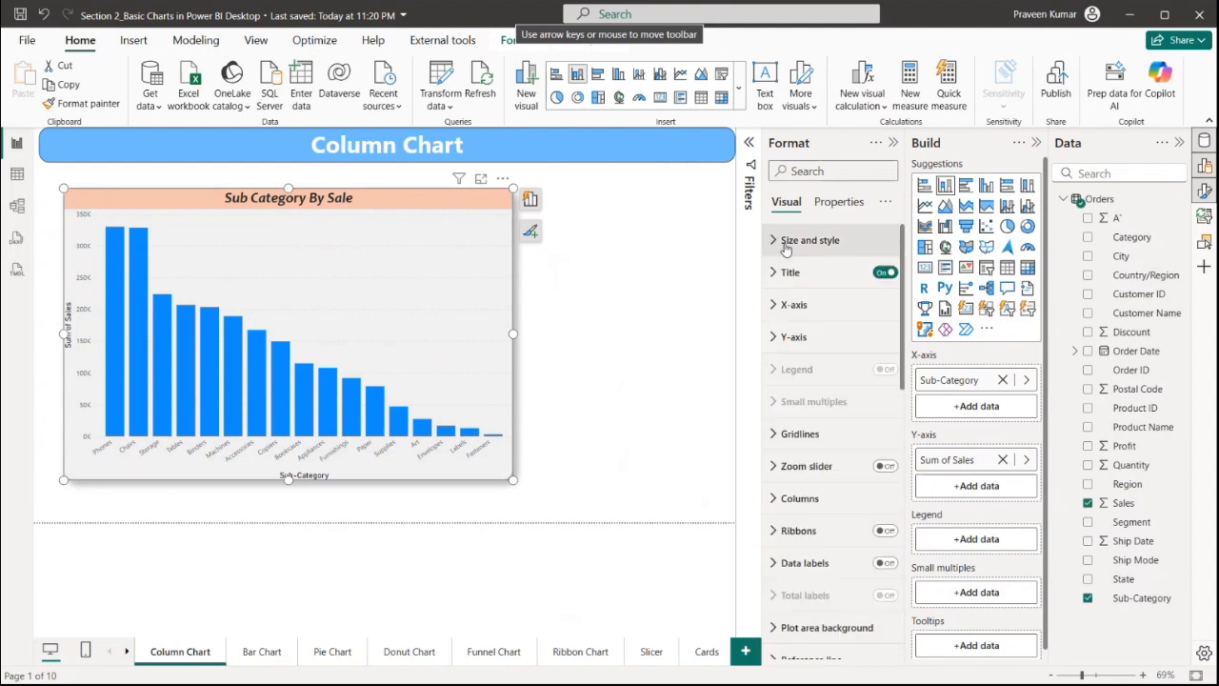
click(796, 305)
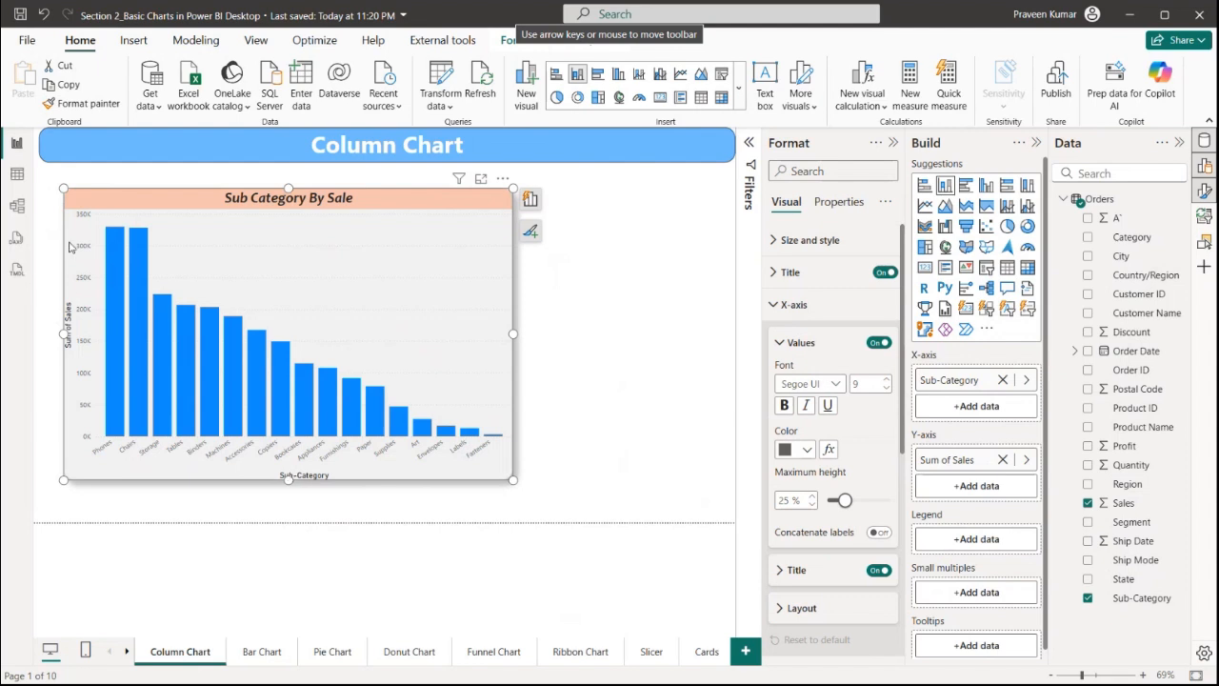
double_click(857, 383)
text(14)
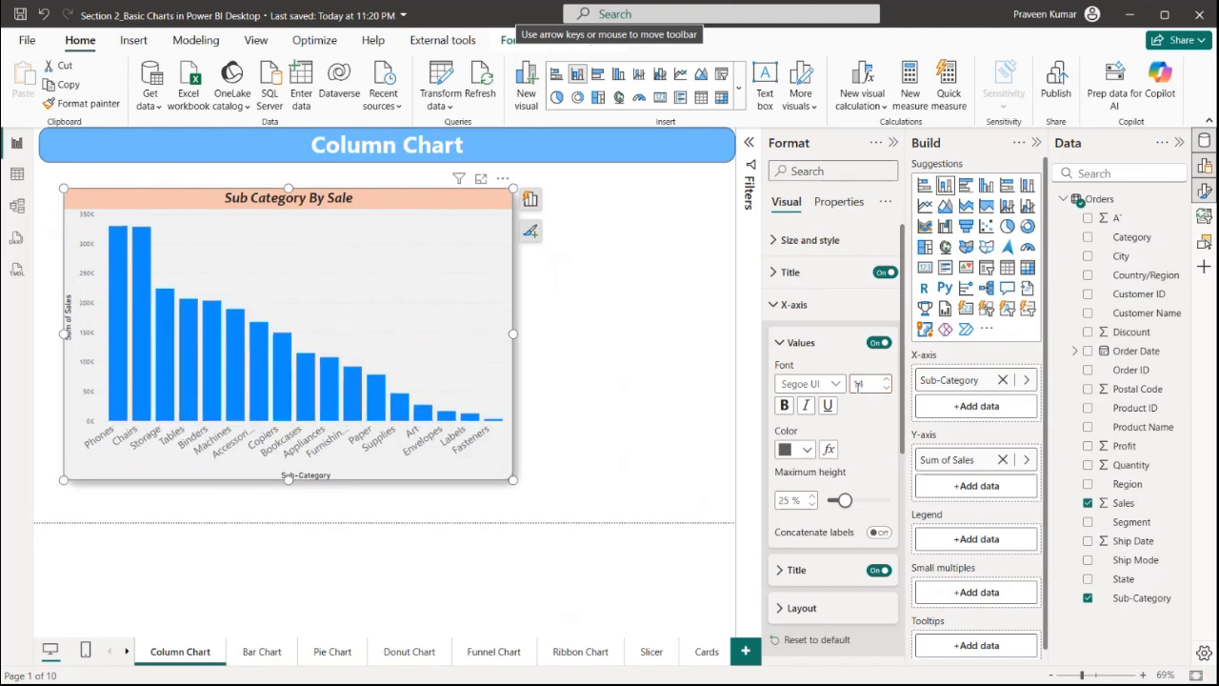
double_click(862, 384)
text(1)
text(10)
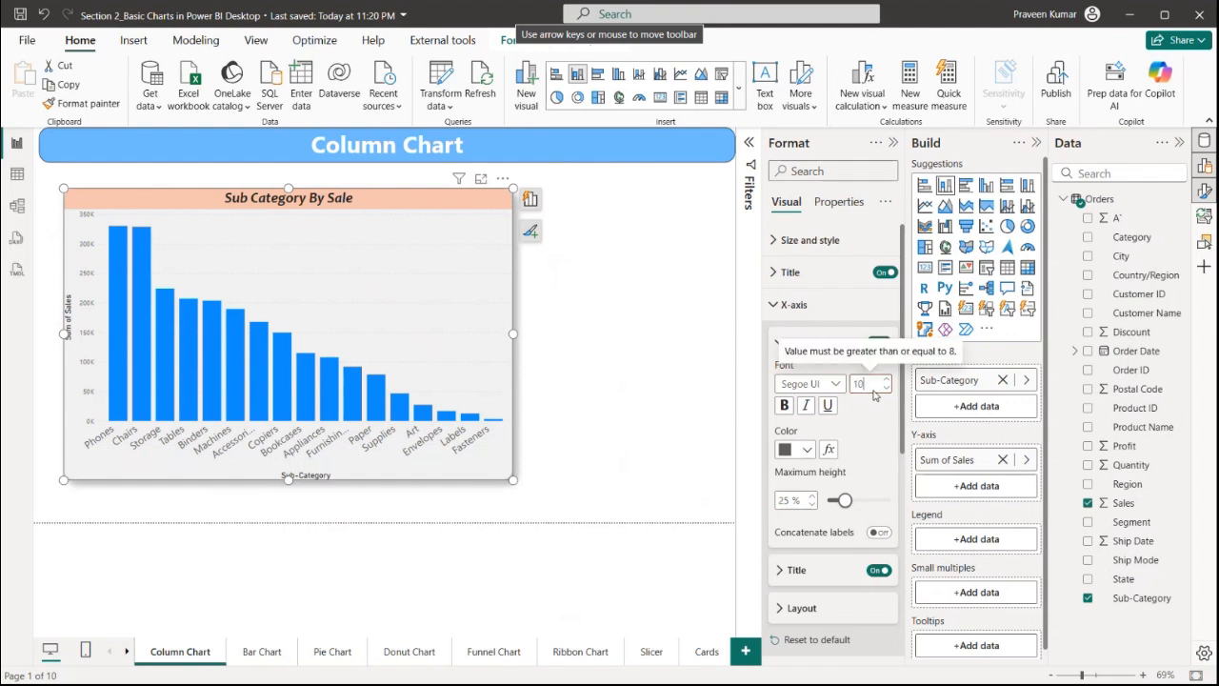
key(Return)
click(802, 453)
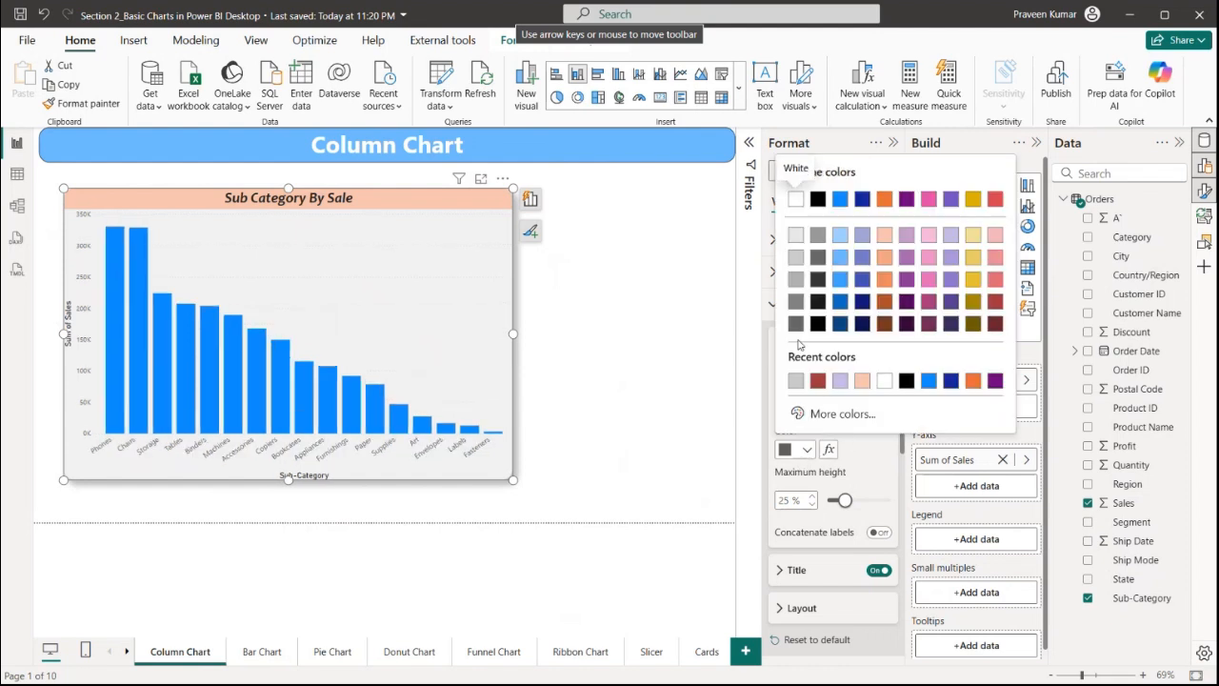
click(818, 200)
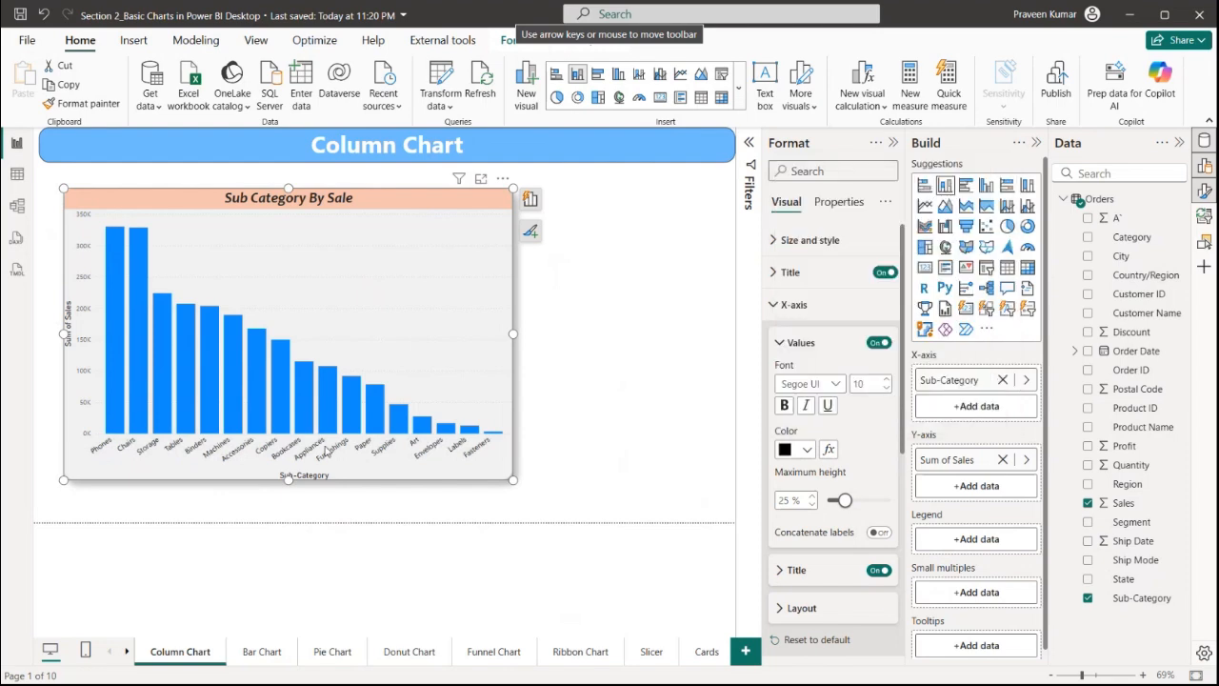
Set the x-axis labels' maximum height to 24% and the x-axis title text to SubCategory
drag(844, 500, 896, 503)
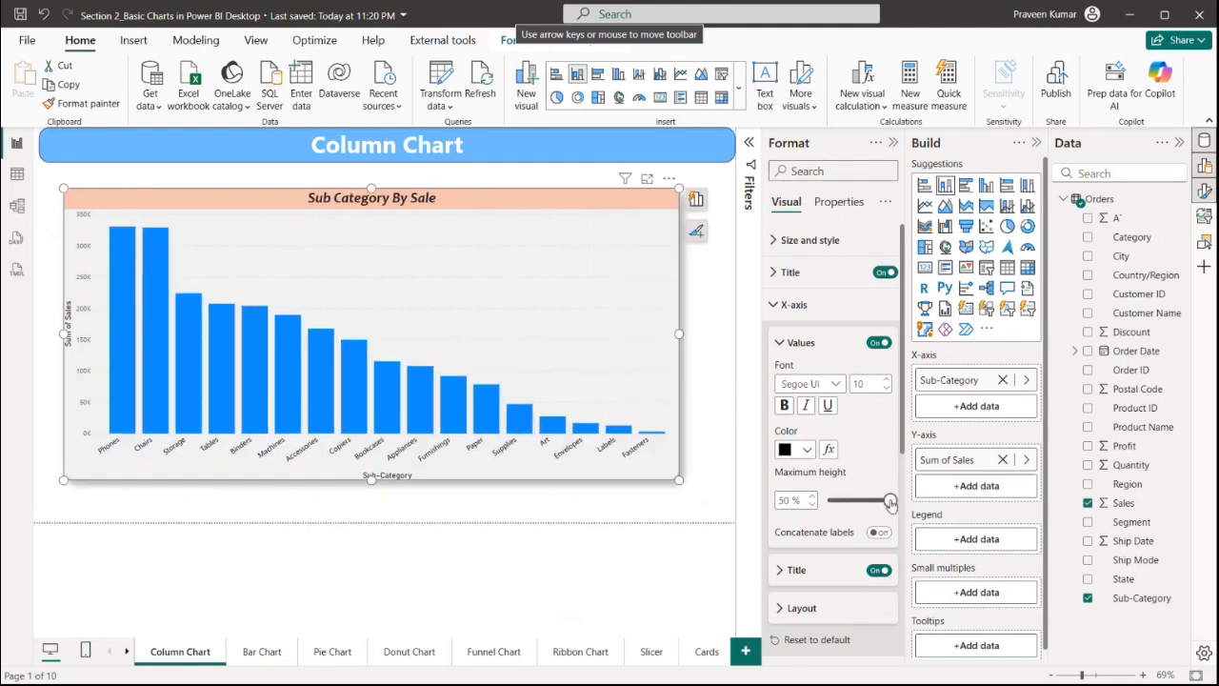
drag(889, 501, 839, 505)
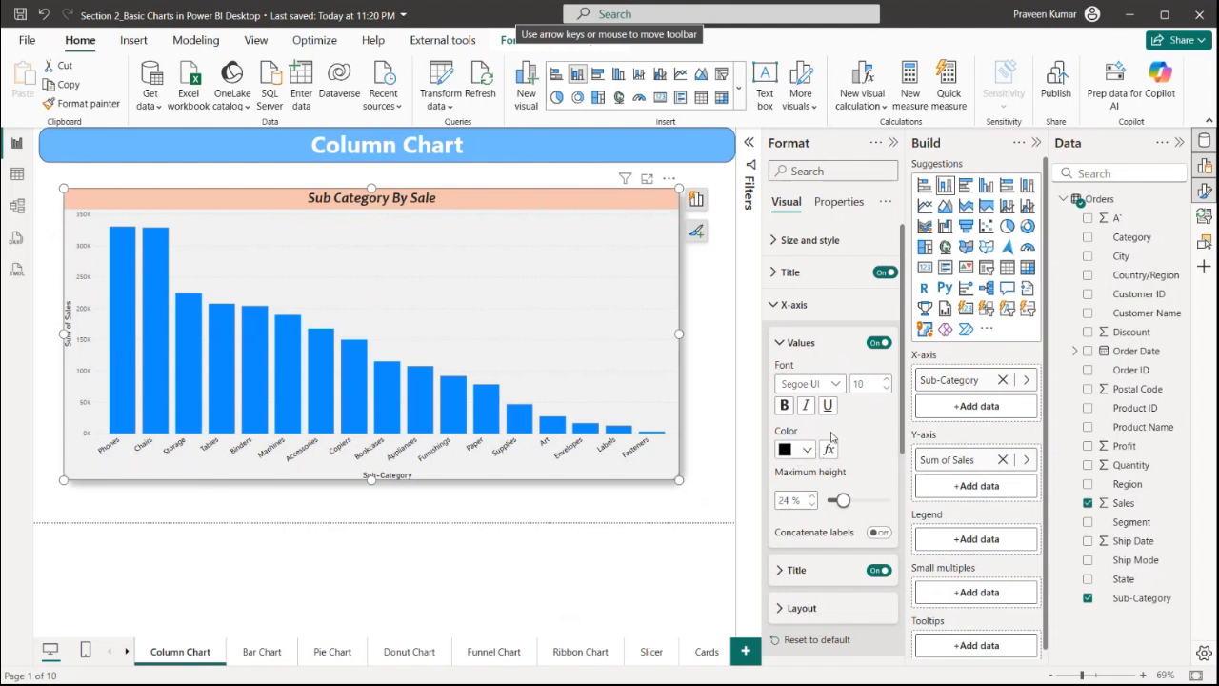
scroll(844, 507, down, 2)
click(810, 494)
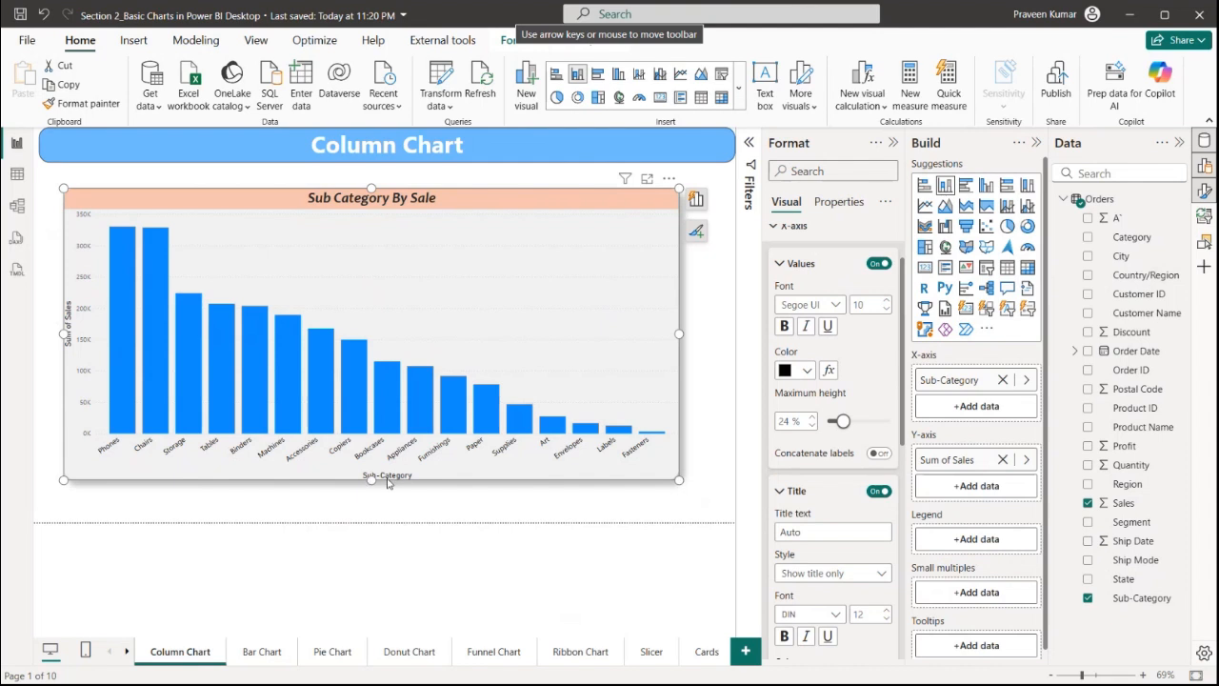
click(815, 525)
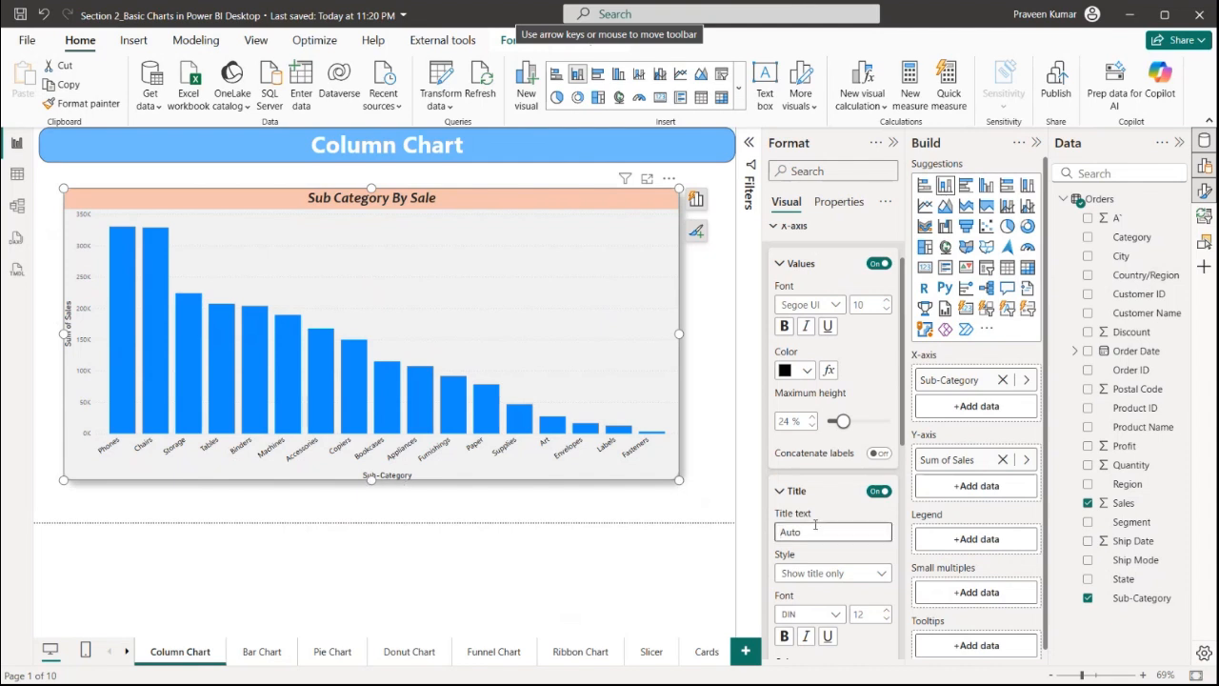
text(SubCategory)
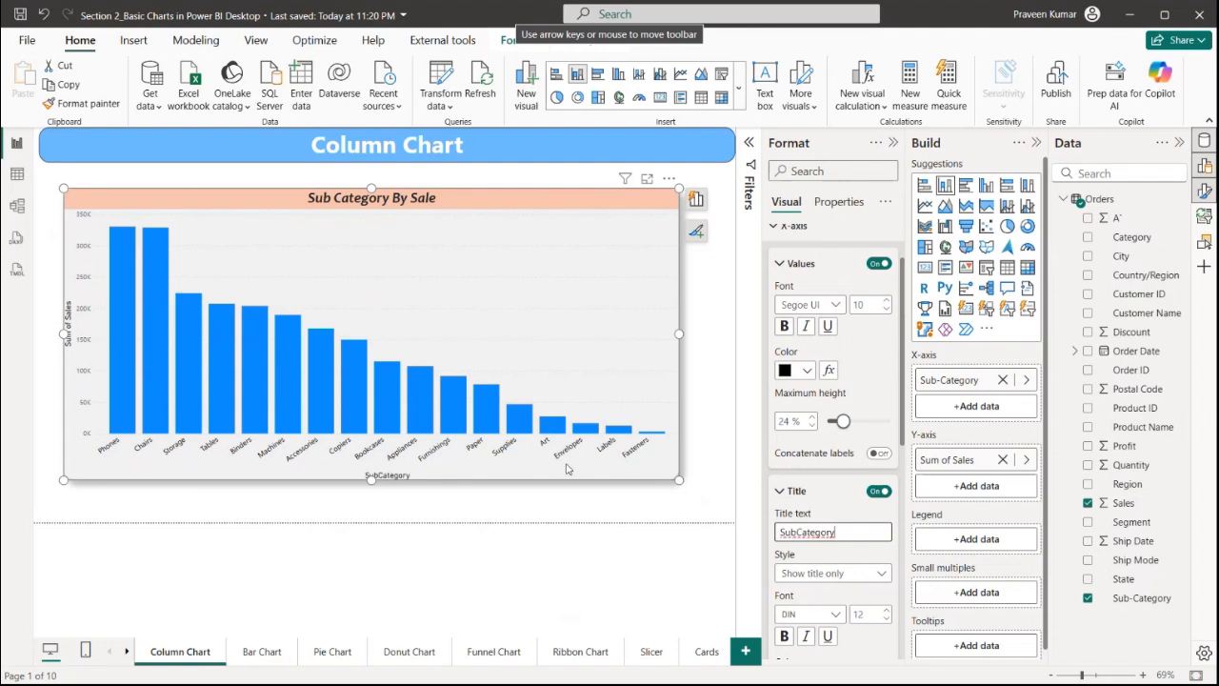
Set the x-axis minimum category width to 59 px
scroll(809, 381, down, 3)
scroll(809, 362, up, 3)
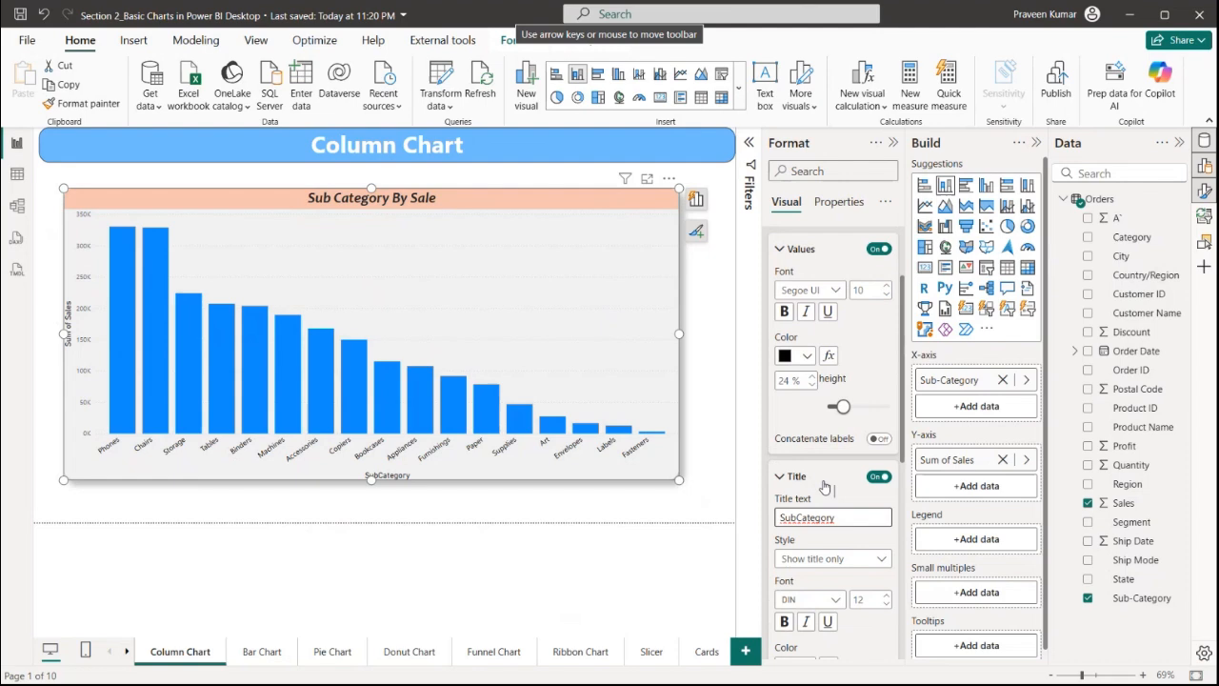
scroll(814, 429, down, 5)
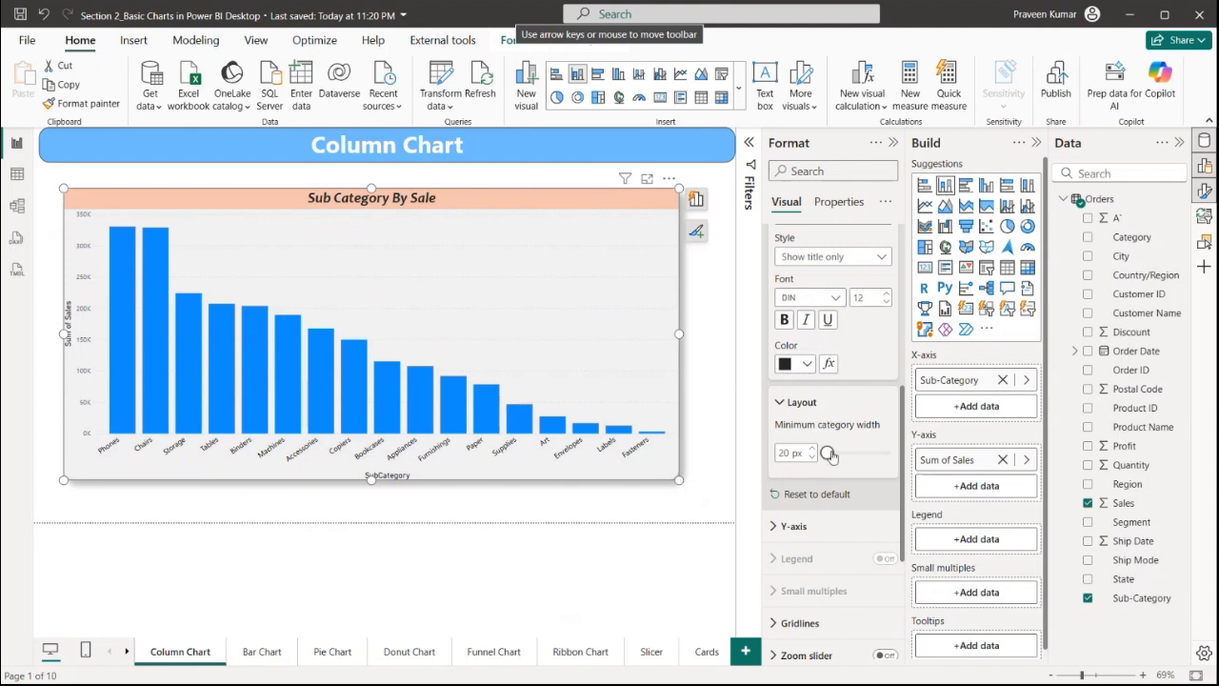
mouse_move(831, 456)
mouse_down()
mouse_move(893, 455)
mouse_move(837, 453)
mouse_up()
drag(838, 454, 869, 453)
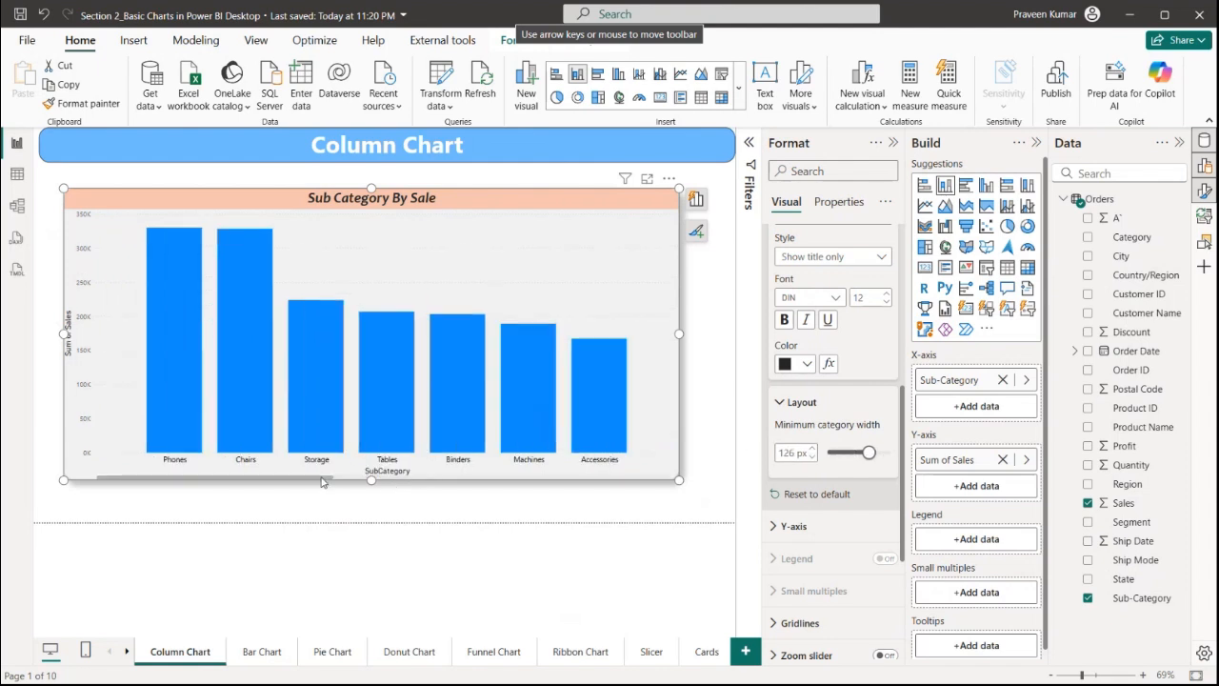
drag(339, 480, 193, 485)
drag(867, 455, 827, 459)
Set the y-axis range minimum to 0 and maximum to 400000
click(785, 528)
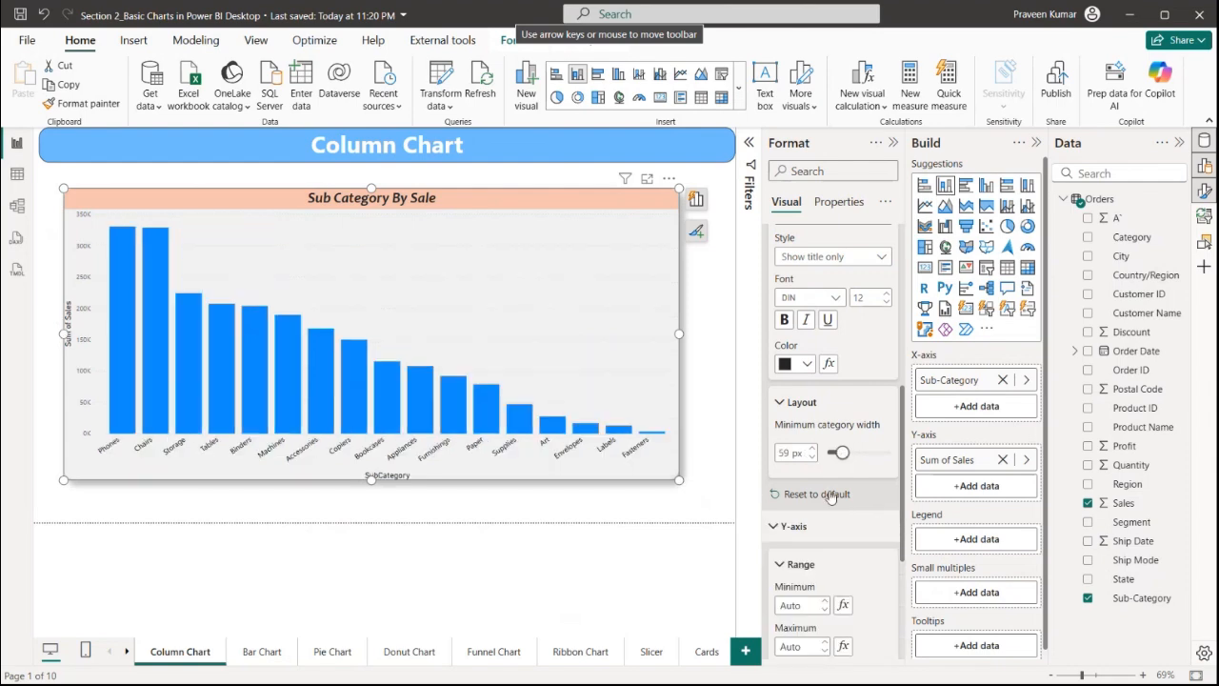
scroll(822, 499, down, 3)
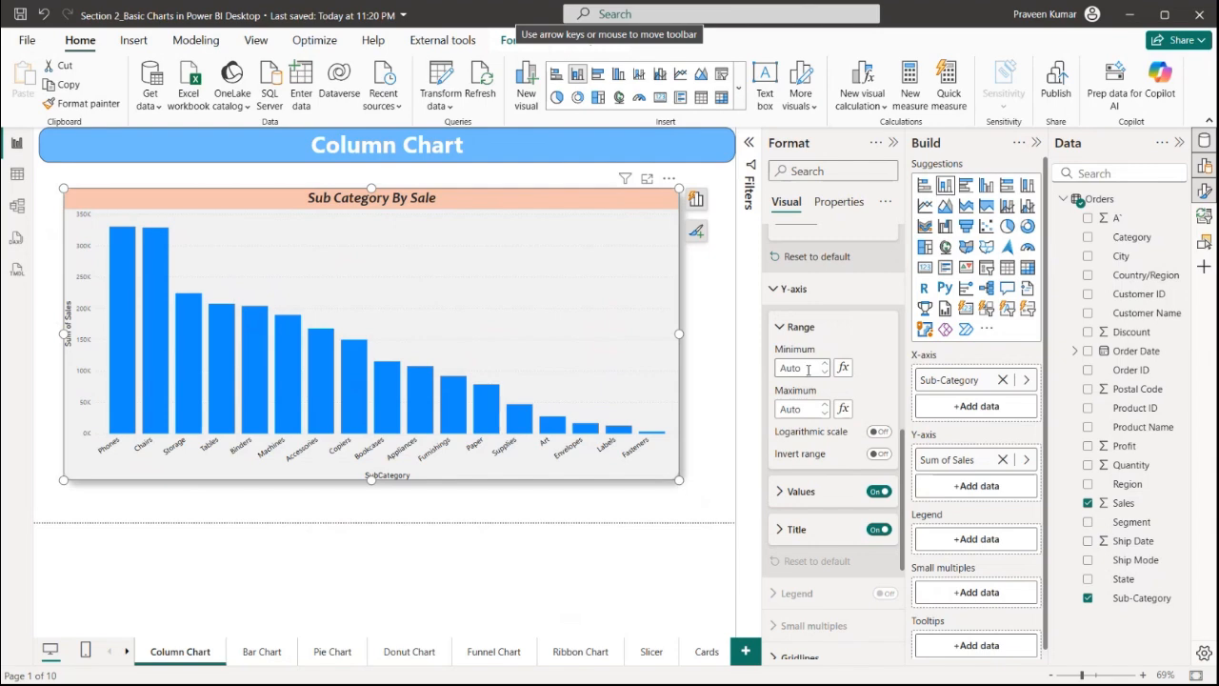
text(0)
click(800, 407)
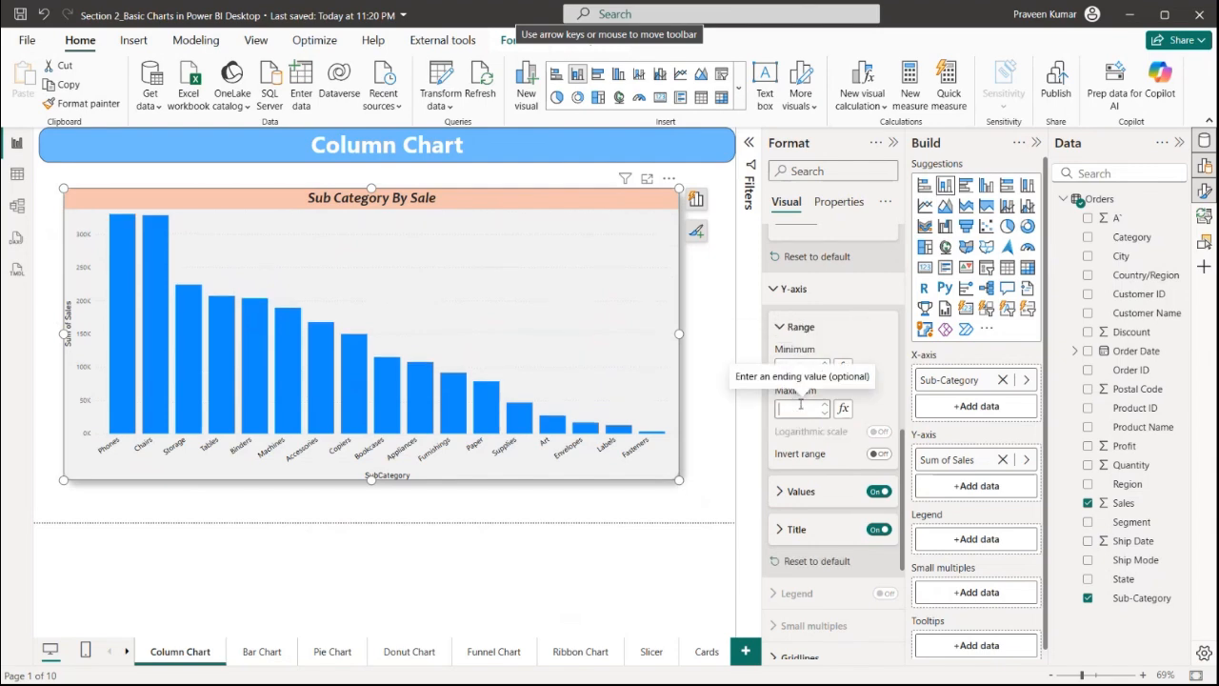
text(400000)
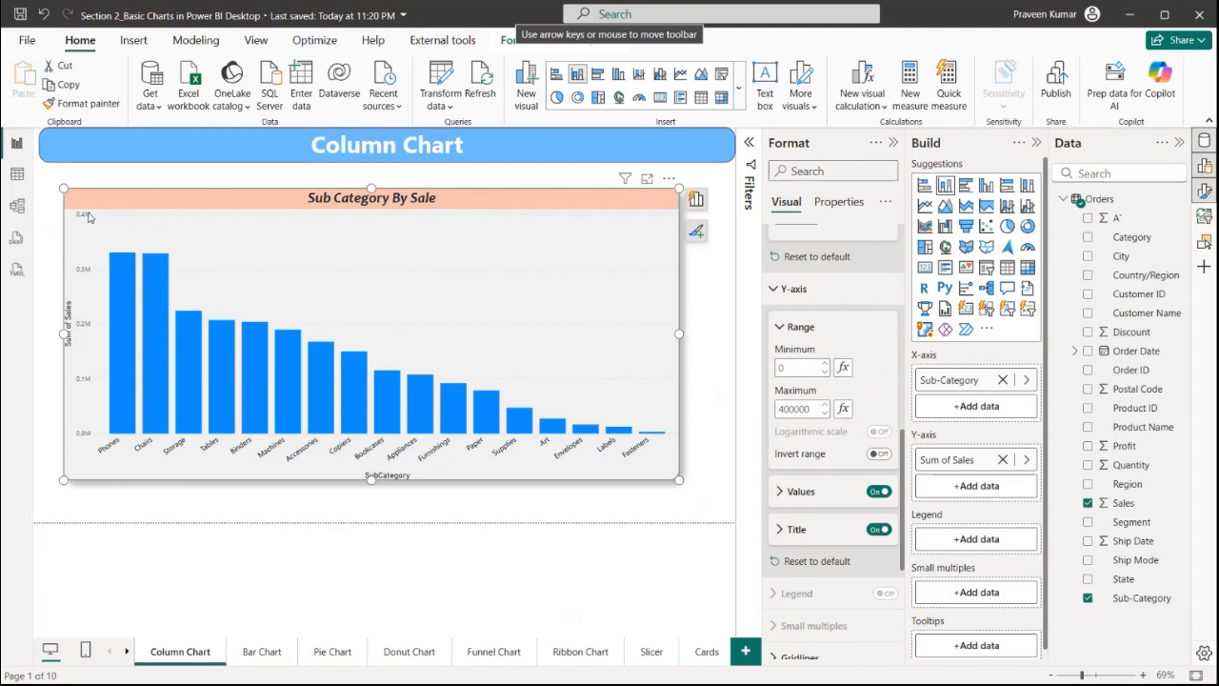
Try inverting the y-axis range and switch it back off
click(880, 455)
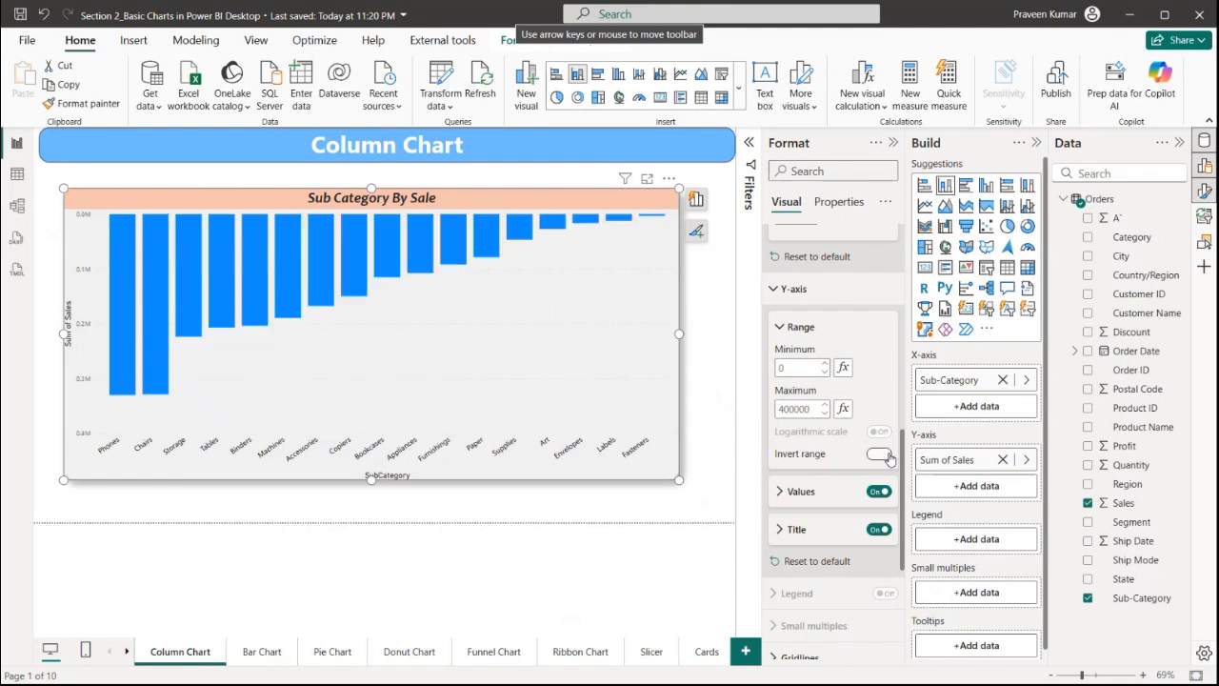
click(880, 455)
Set the y-axis value labels' font size to 14
click(843, 495)
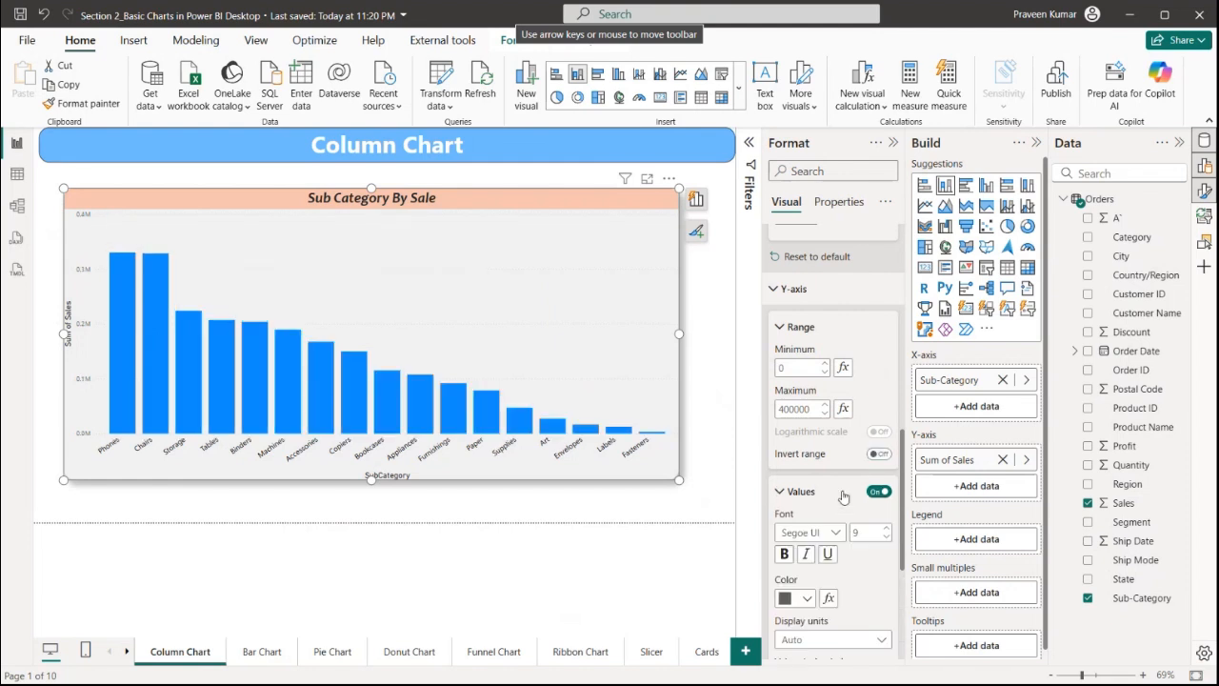
scroll(848, 400, down, 3)
click(856, 377)
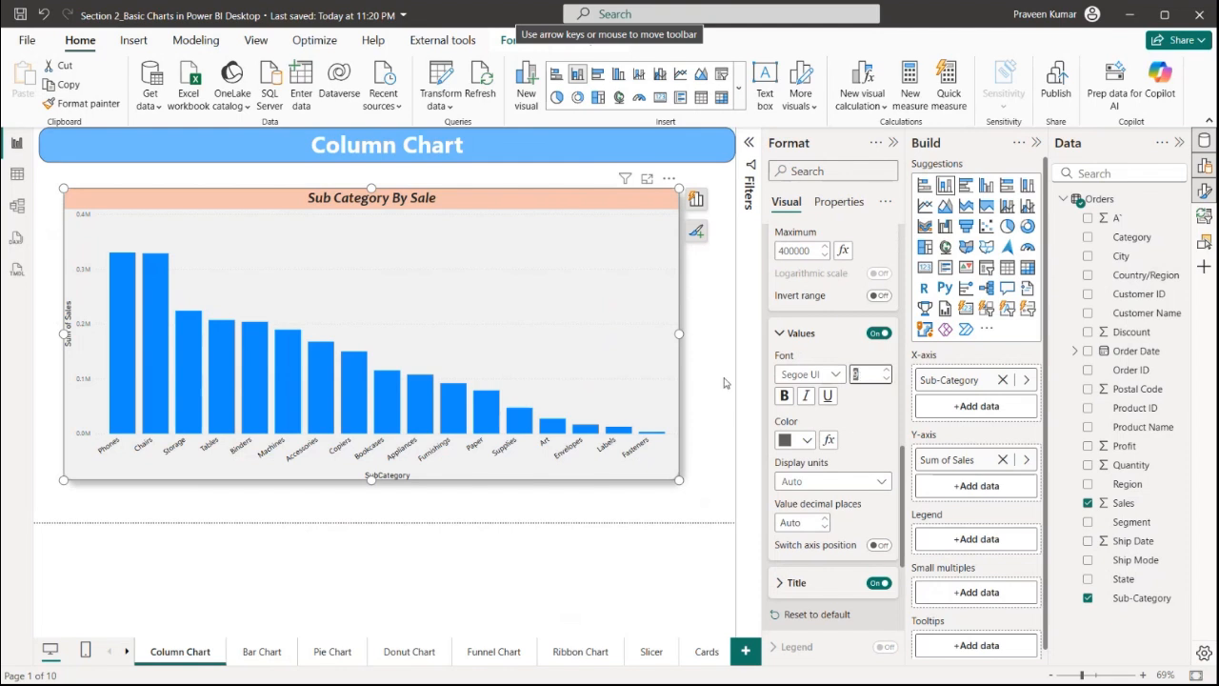
text(14)
key(Return)
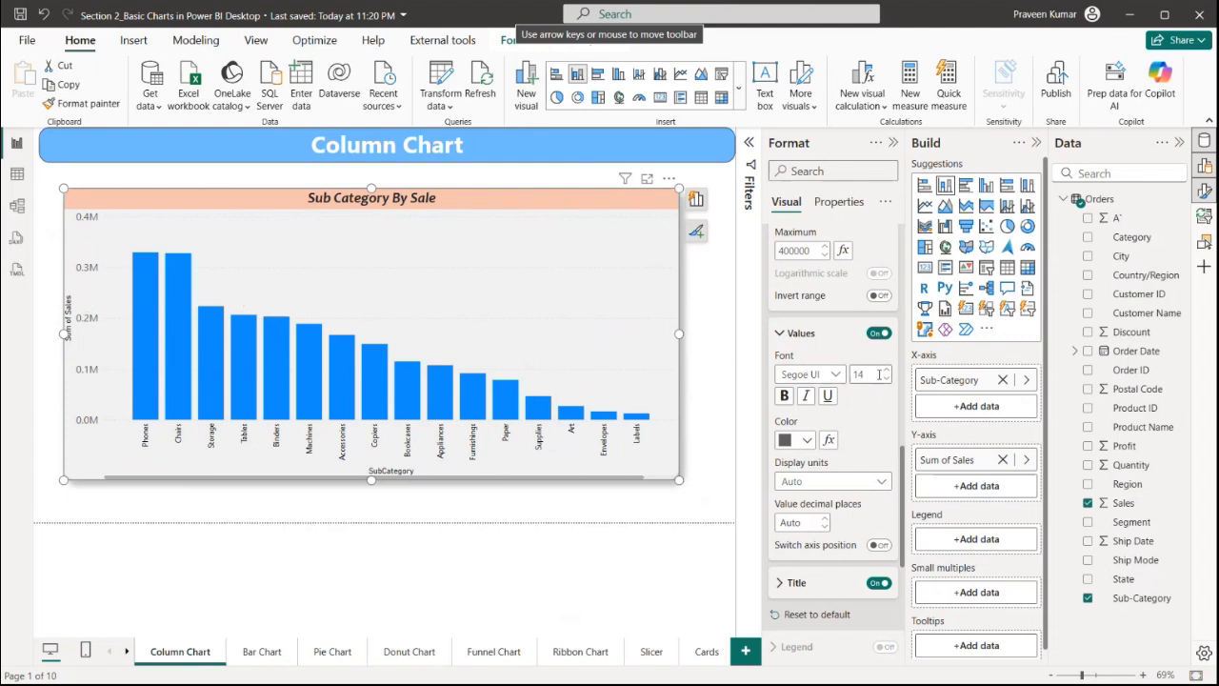
Set the y-axis title text to Sales
scroll(842, 533, down, 3)
click(829, 424)
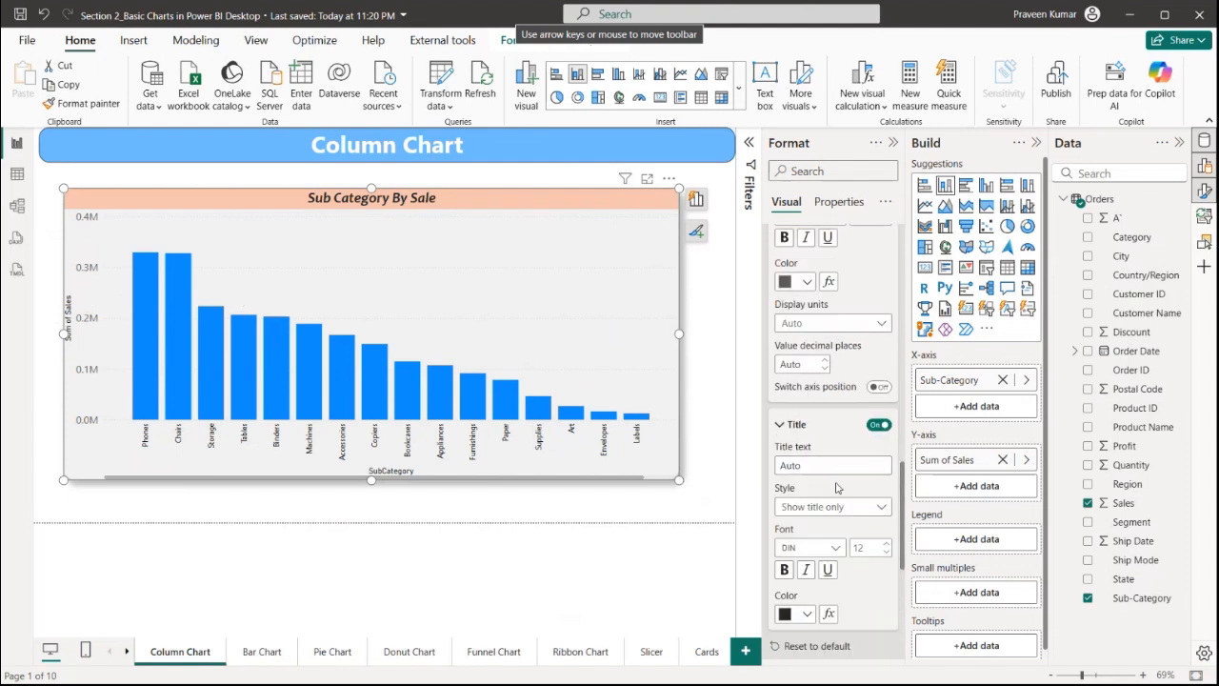
click(832, 467)
text(Sales)
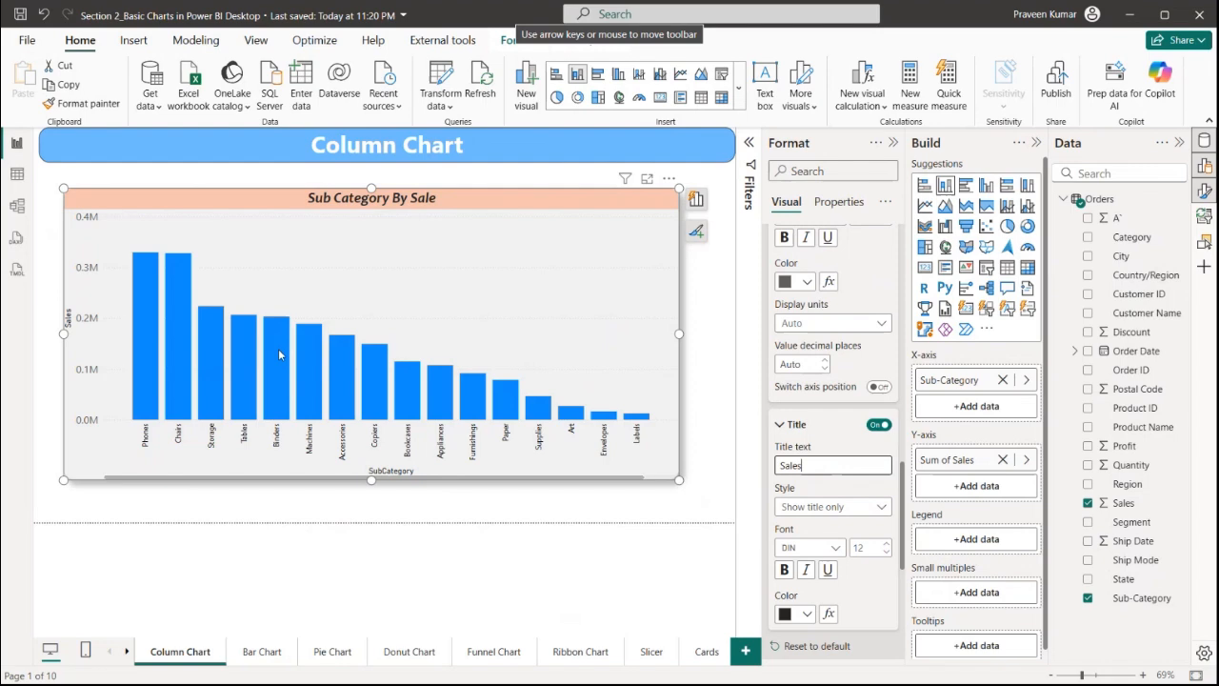
click(796, 425)
Set the horizontal gridlines' colour to black
scroll(815, 427, down, 2)
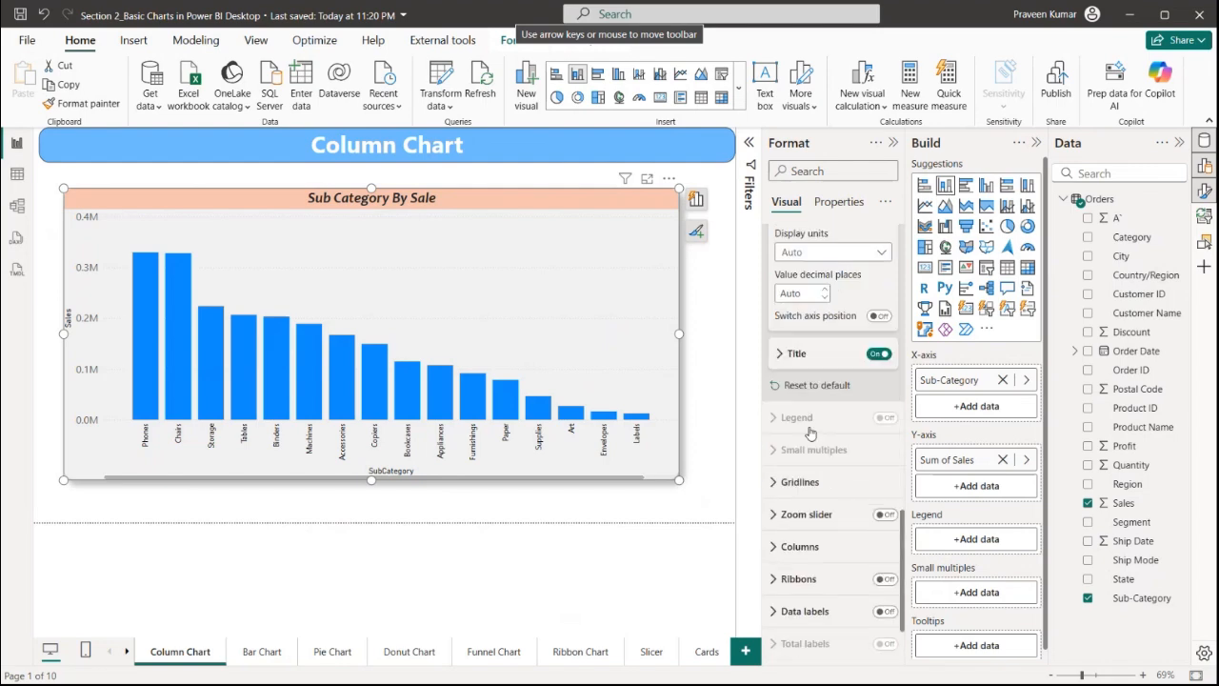
click(800, 384)
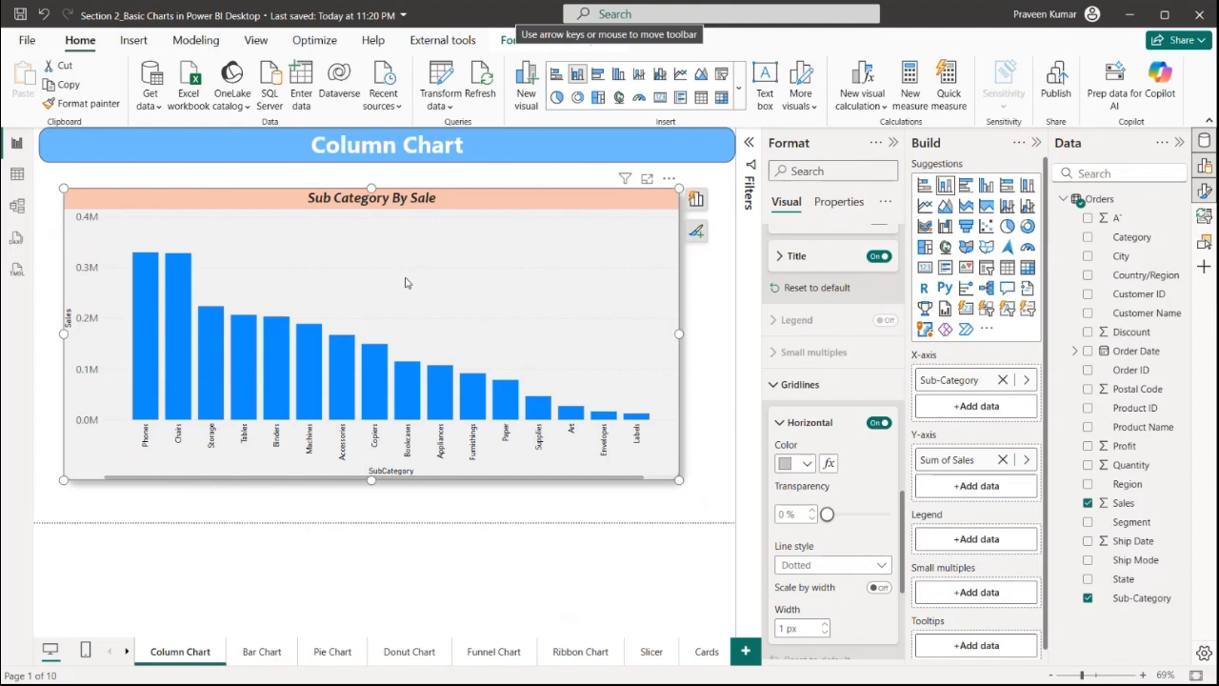
click(875, 423)
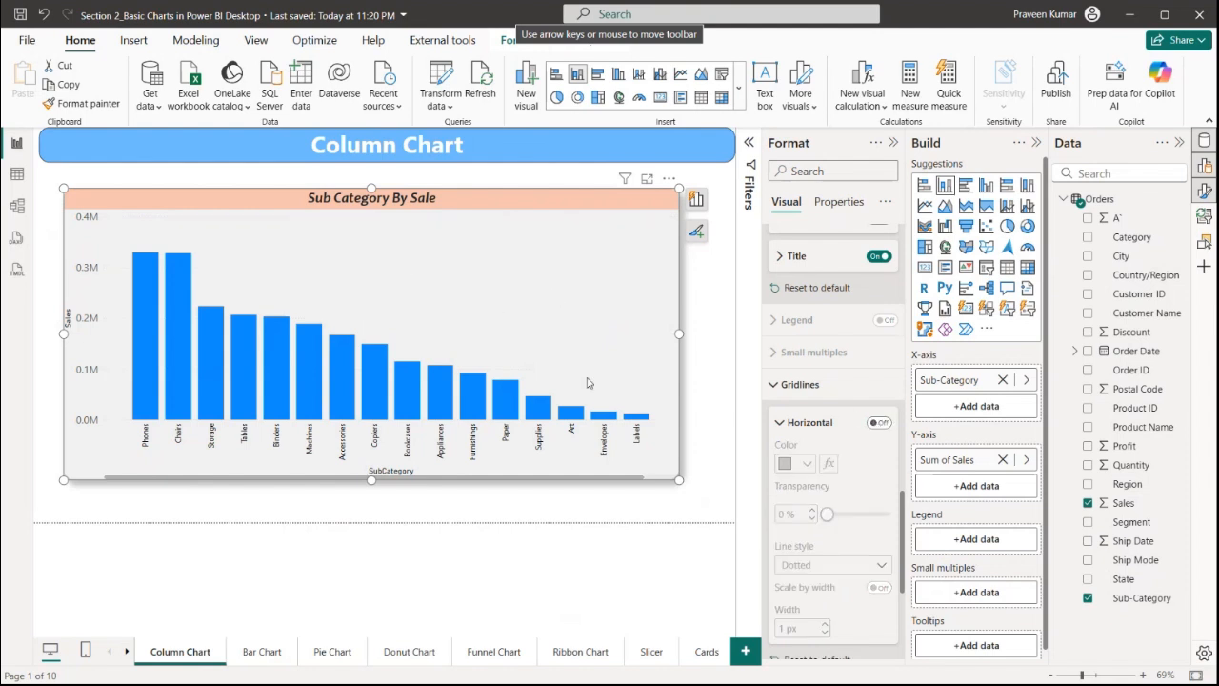
click(875, 423)
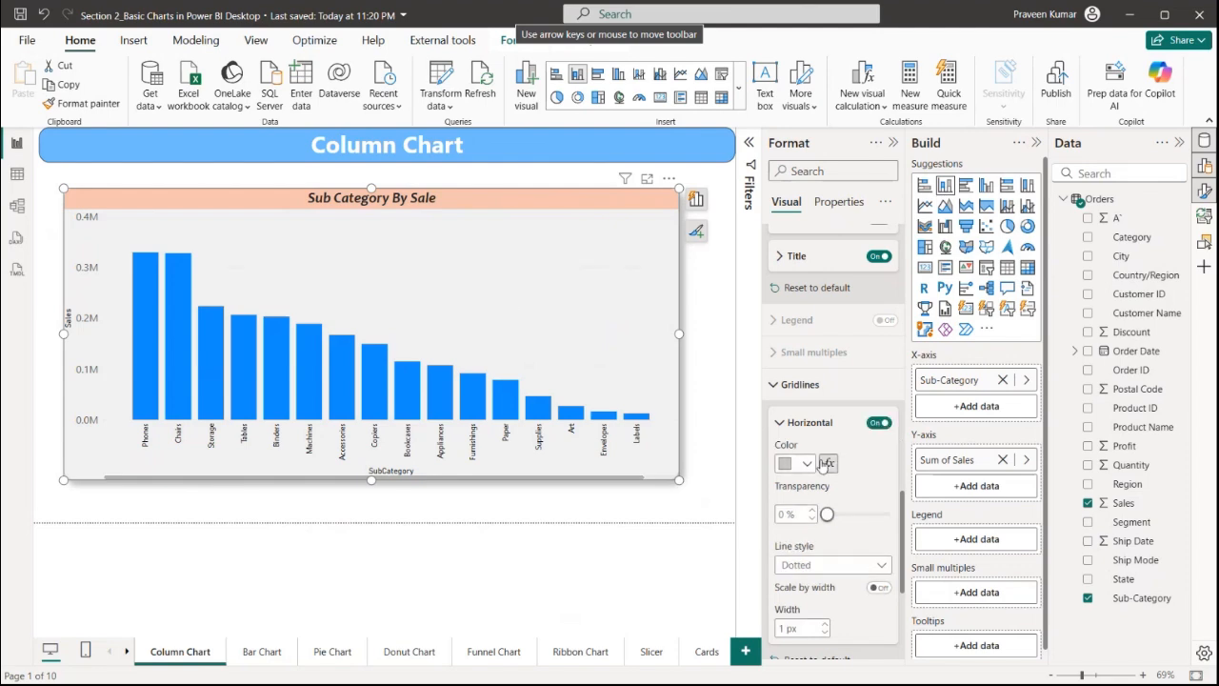
click(800, 464)
click(818, 213)
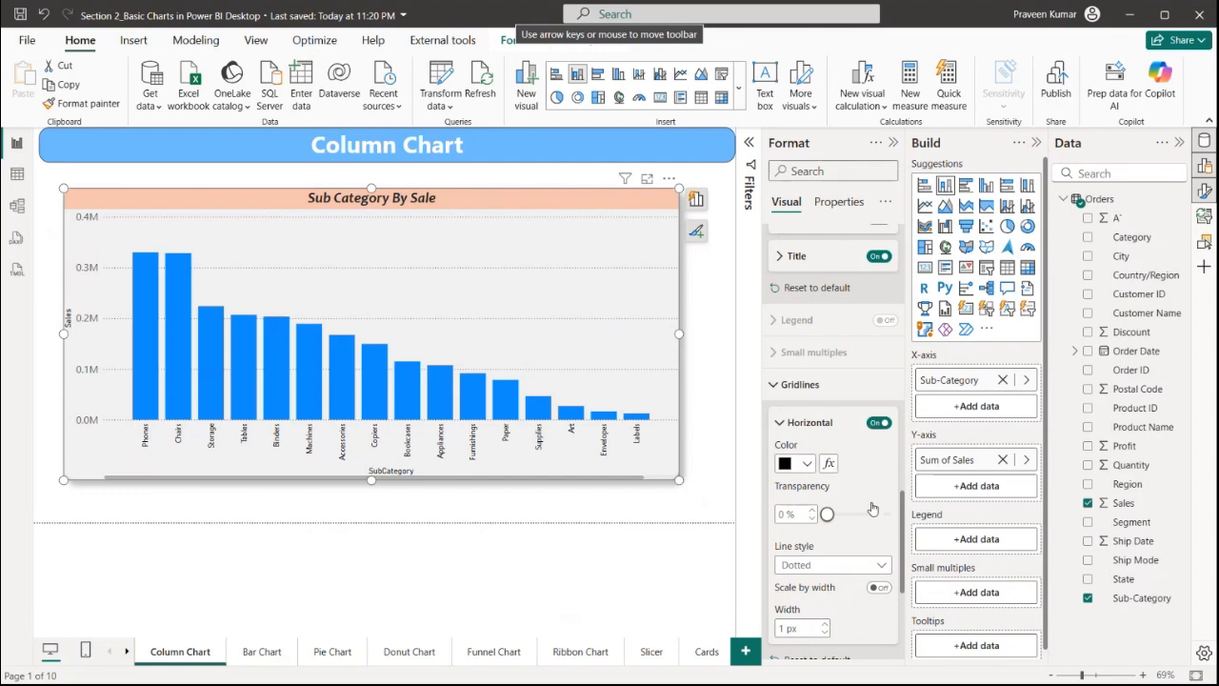
Change the horizontal gridlines' line style to Dashed
scroll(870, 506, down, 5)
click(829, 329)
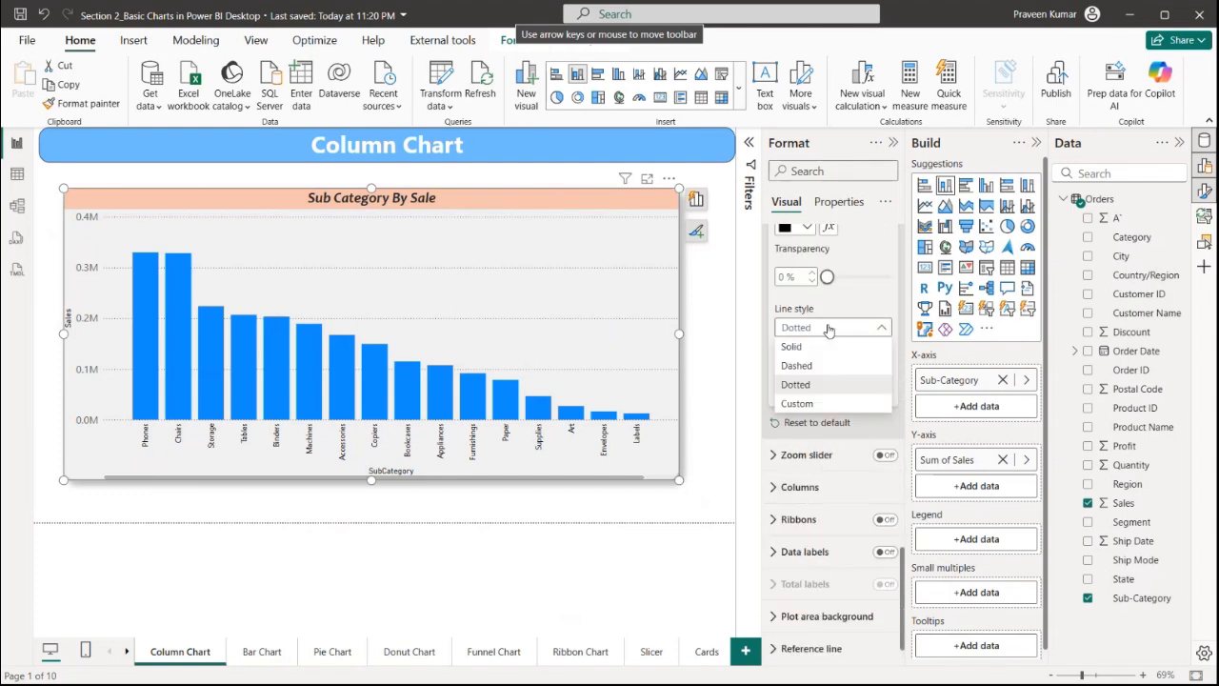
click(796, 366)
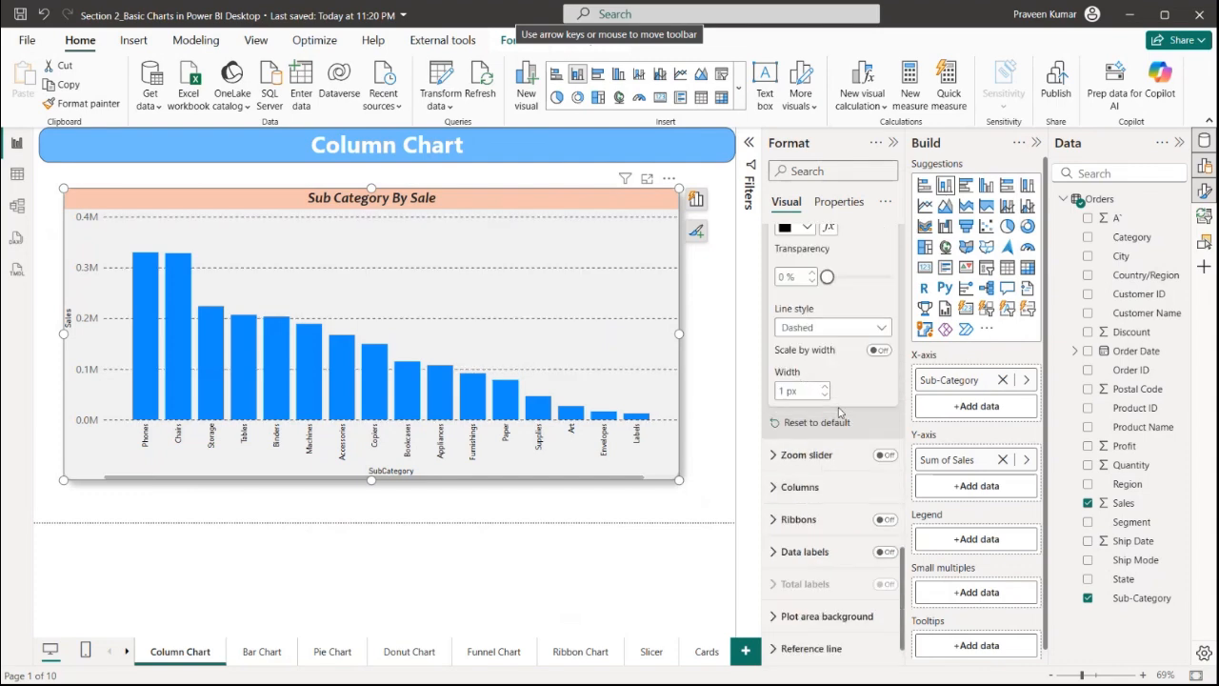
Turn on the chart's zoom slider
scroll(839, 411, down, 1)
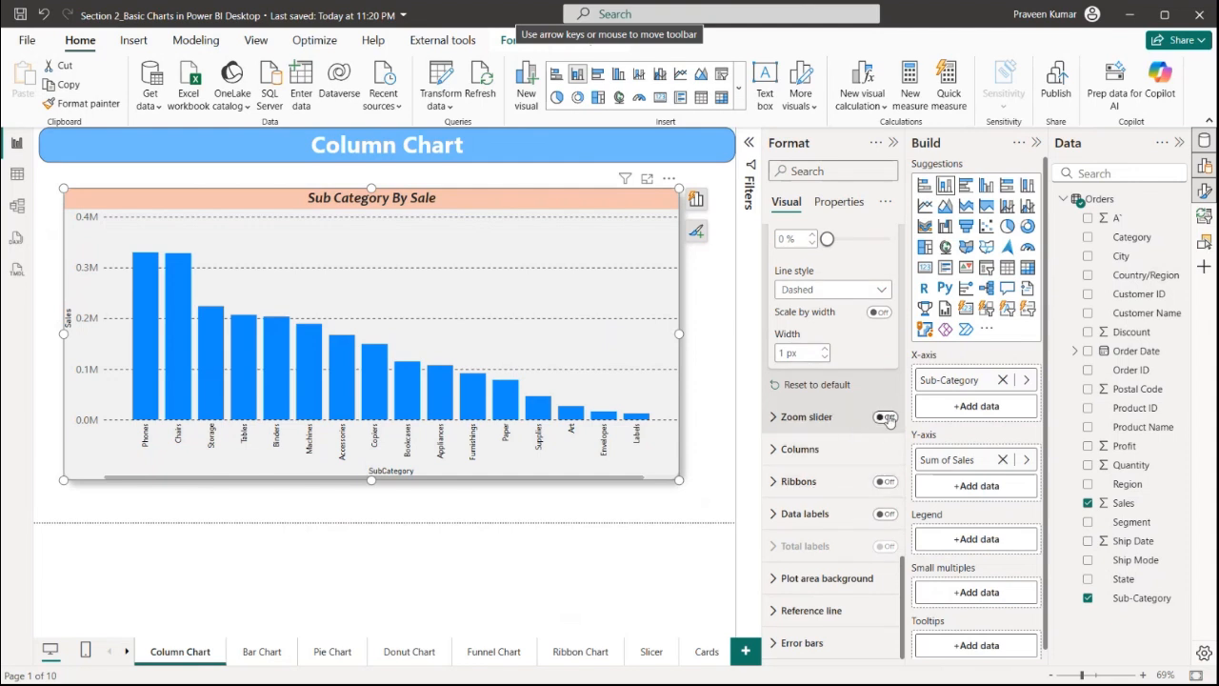
click(886, 418)
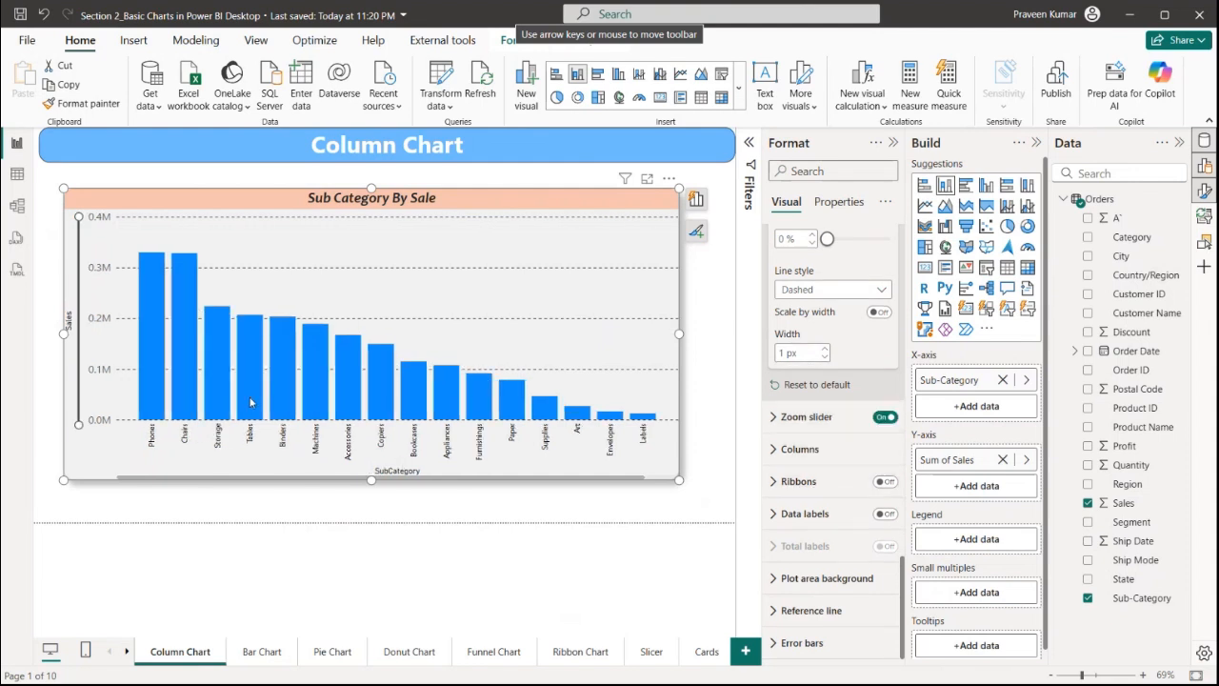
drag(77, 266, 103, 211)
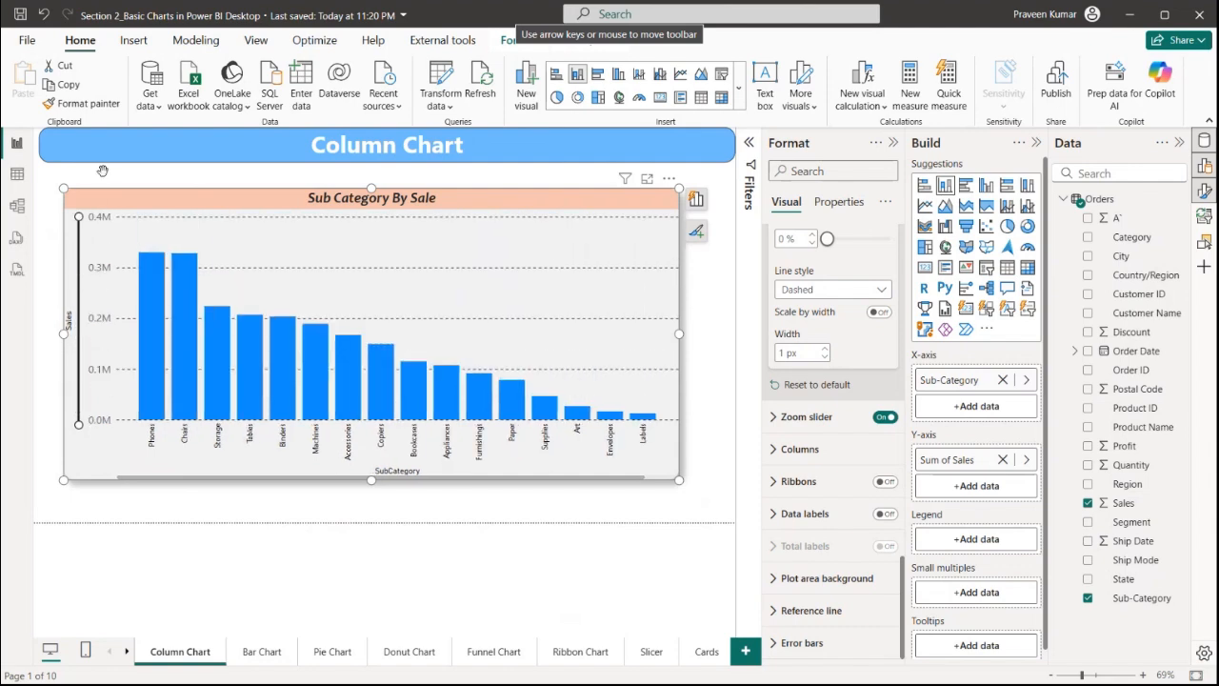
Set the colour of all columns to purple
click(805, 449)
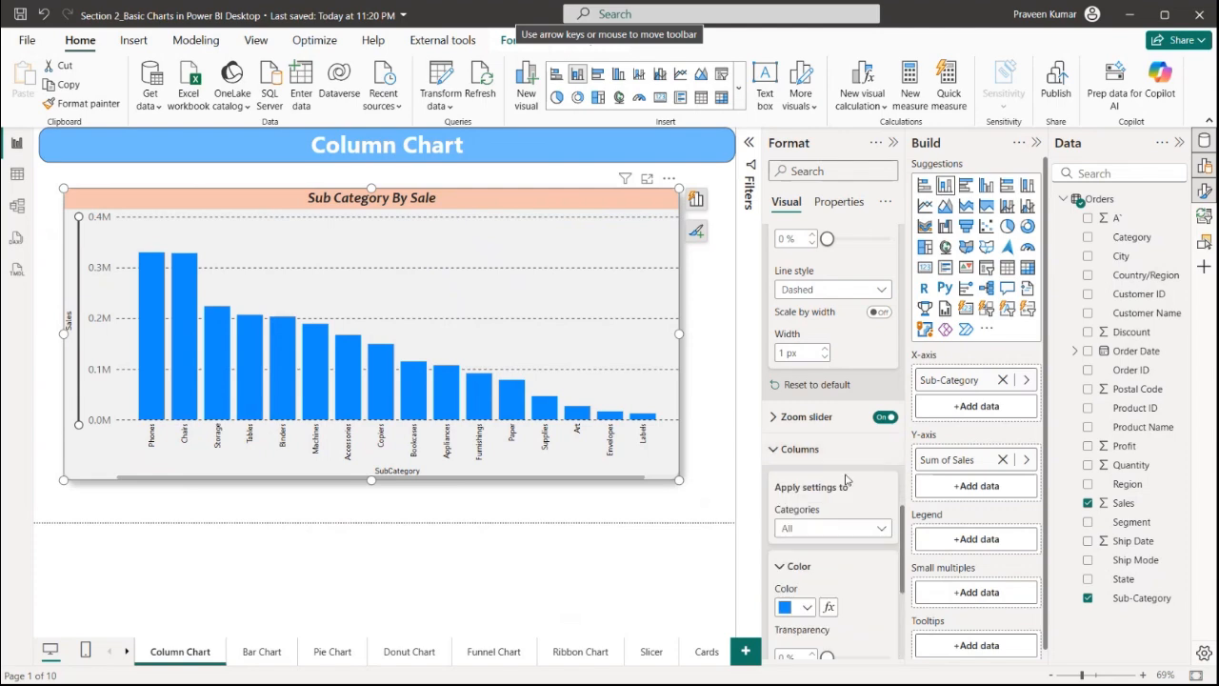
scroll(843, 381, down, 3)
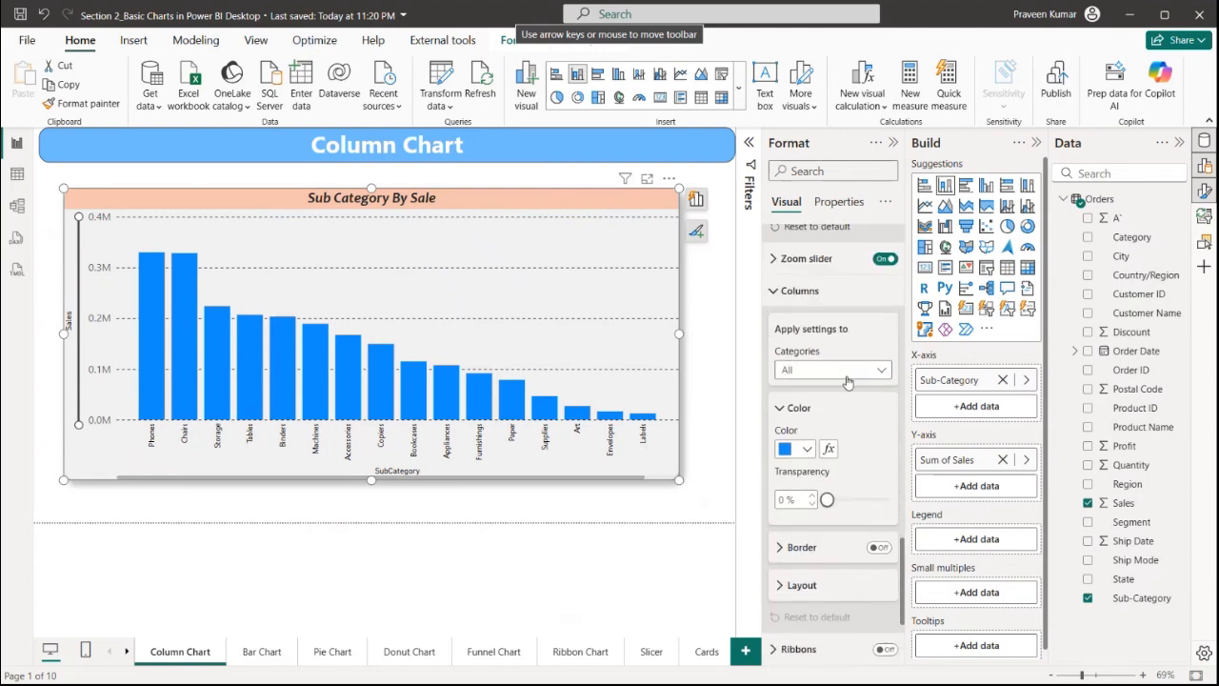
click(807, 449)
click(906, 255)
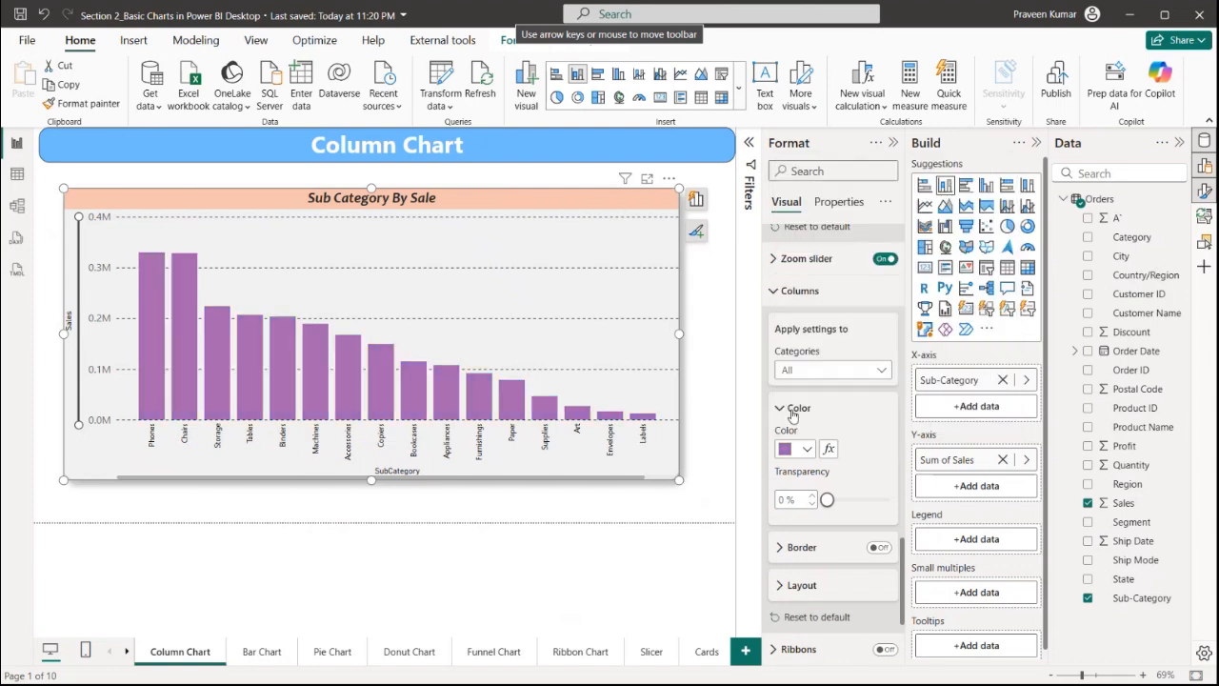
Colour only the Paper column dark brown
click(800, 377)
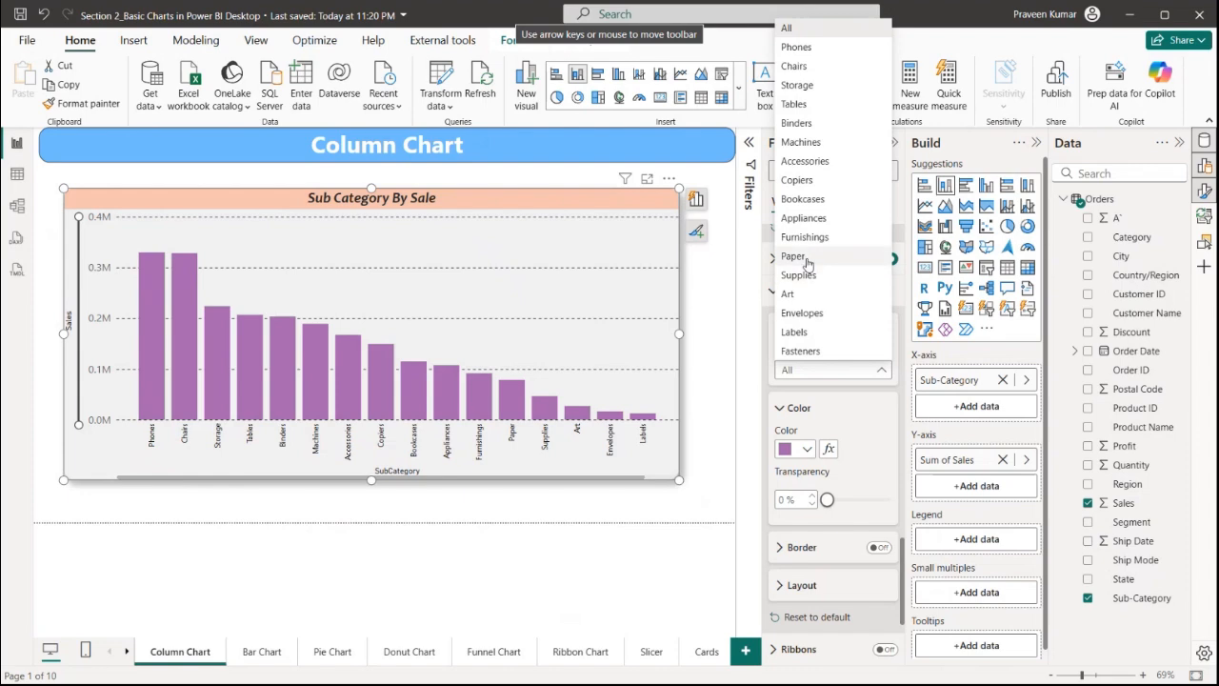
click(796, 256)
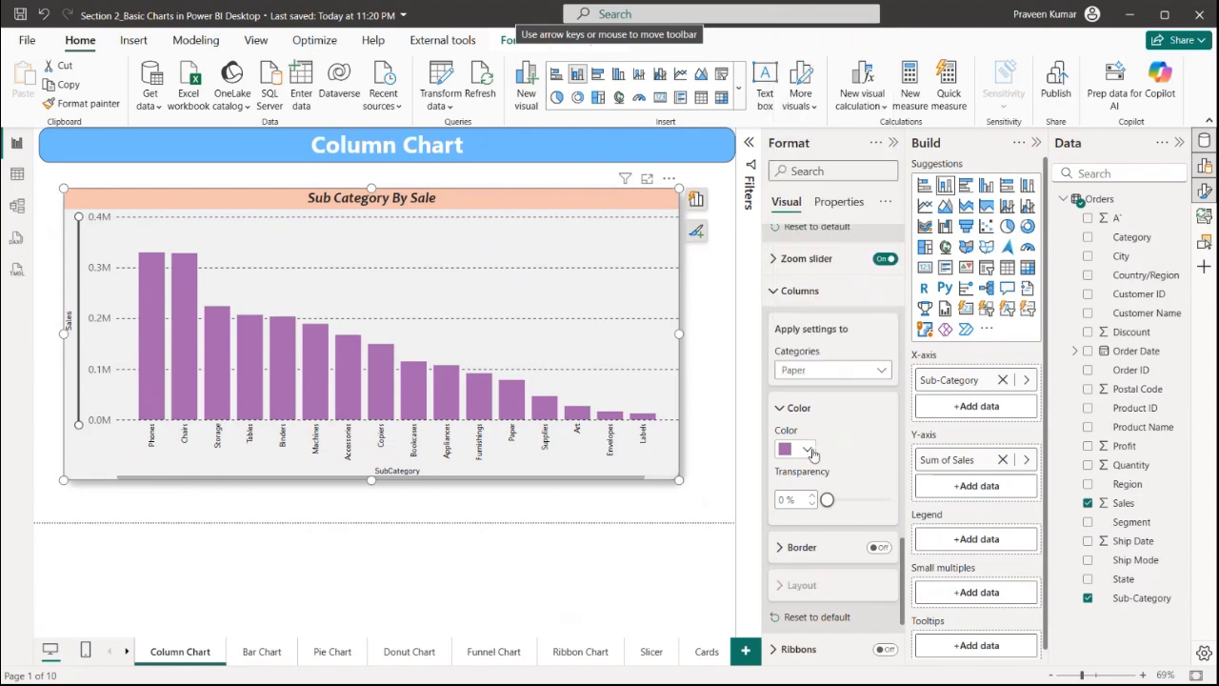
click(807, 448)
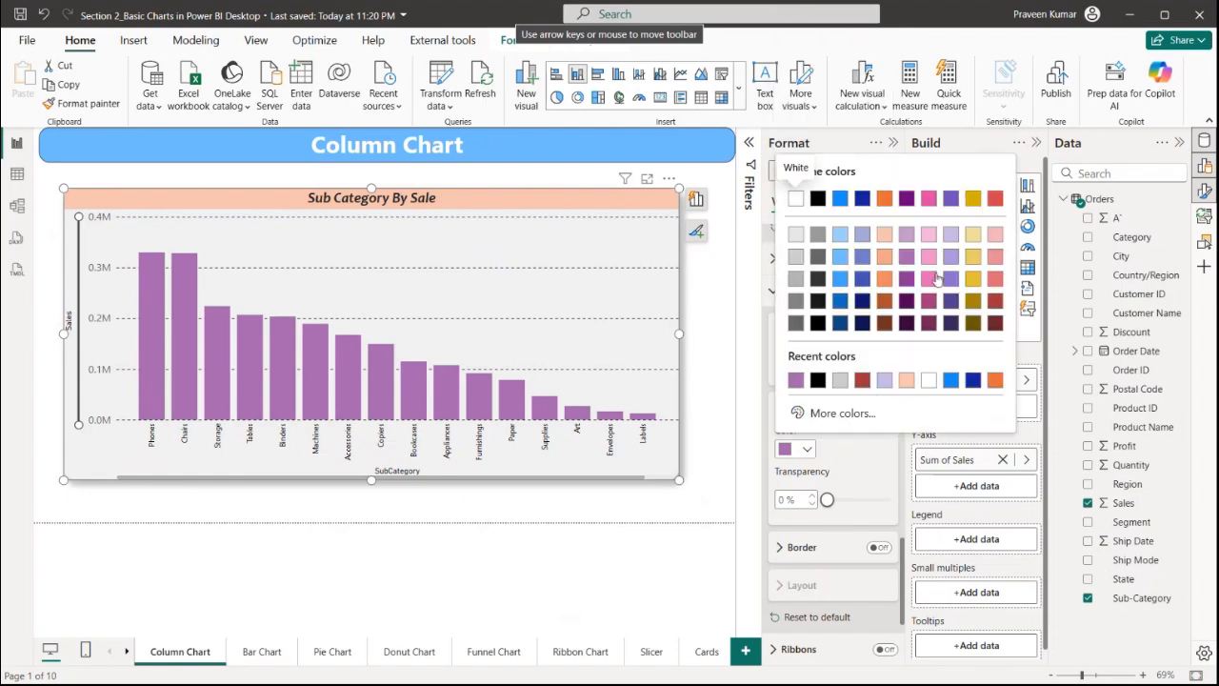
click(885, 328)
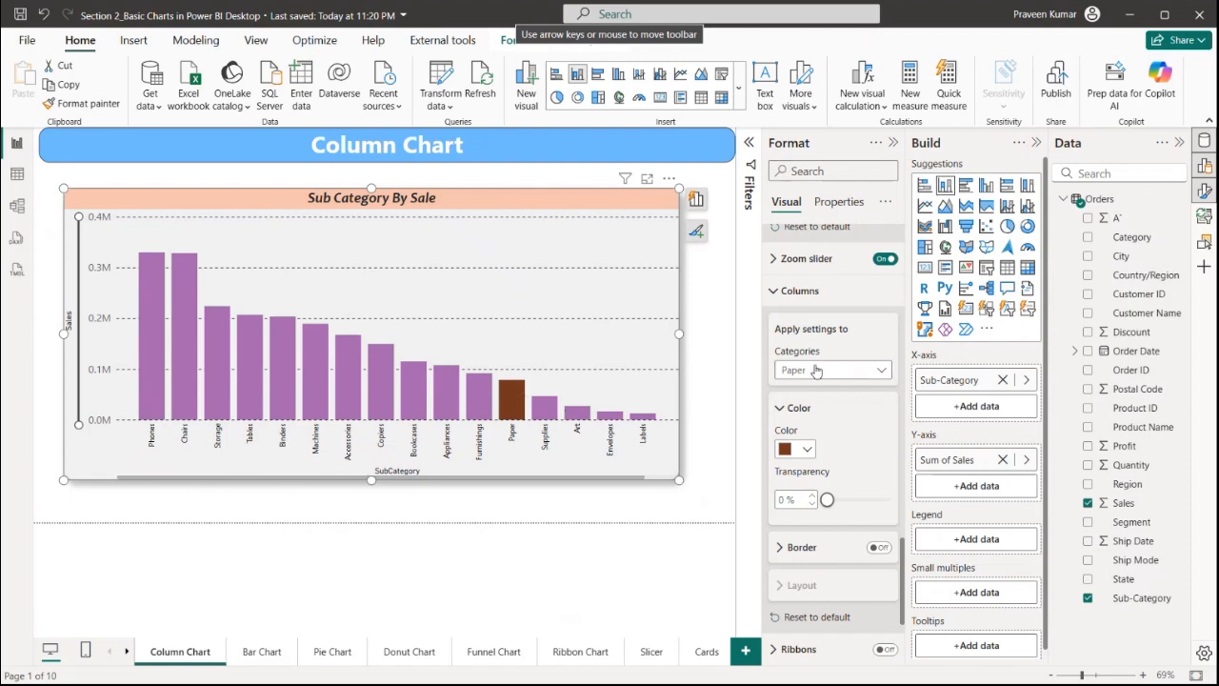
Colour only the Bookcases column light yellow
click(844, 369)
click(816, 212)
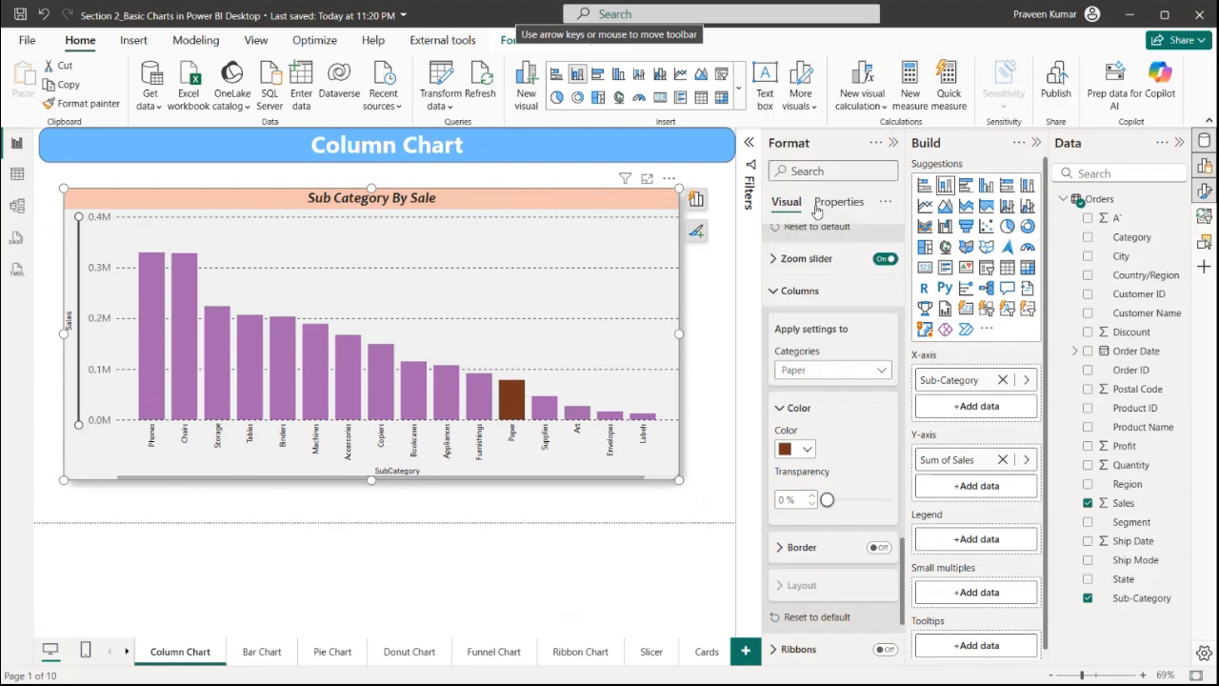
click(804, 450)
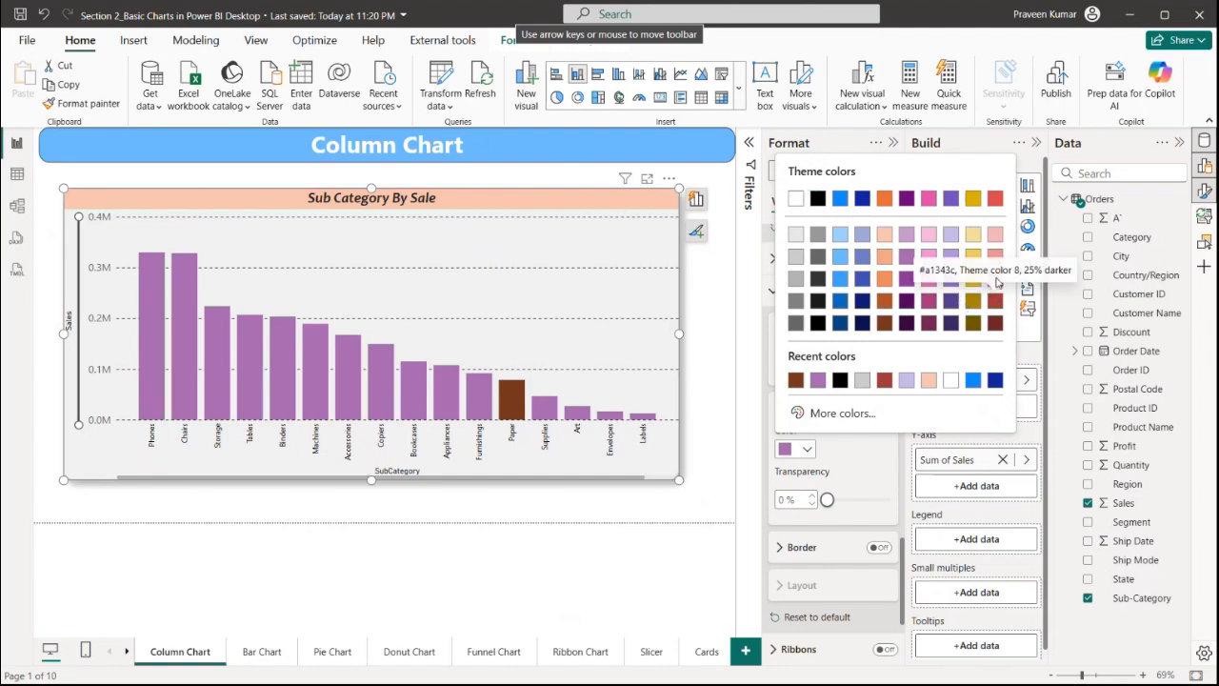
click(972, 235)
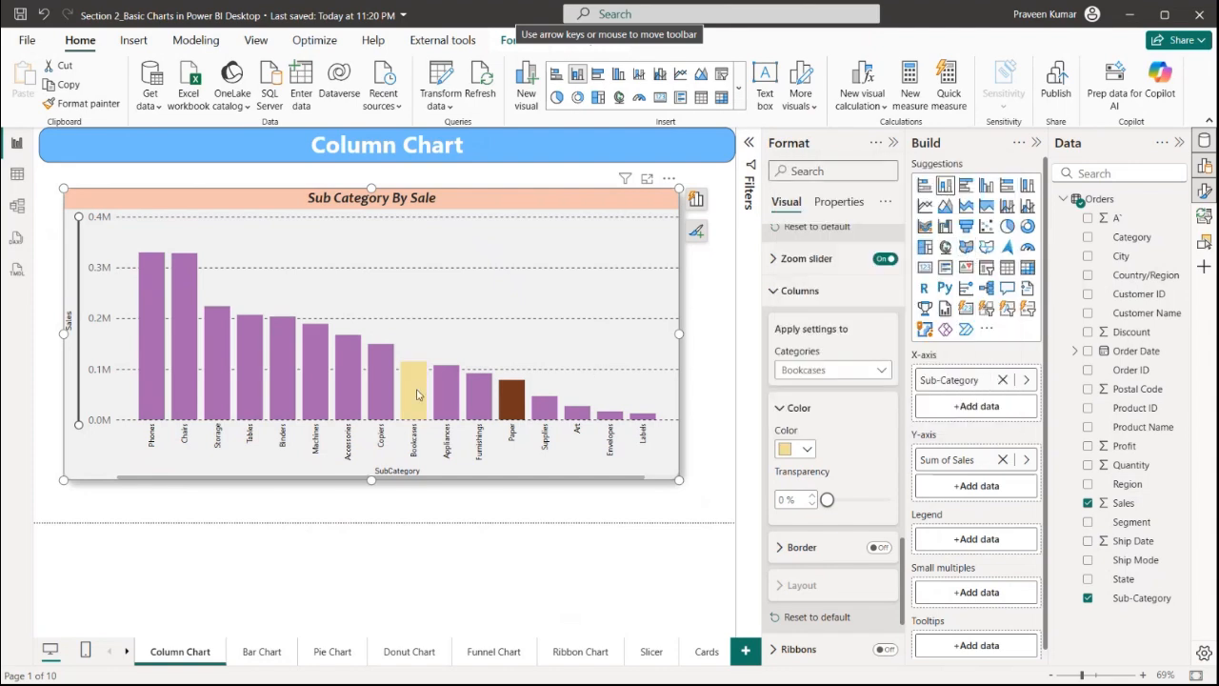
Set the transparency of all columns to 57%
scroll(829, 409, down, 1)
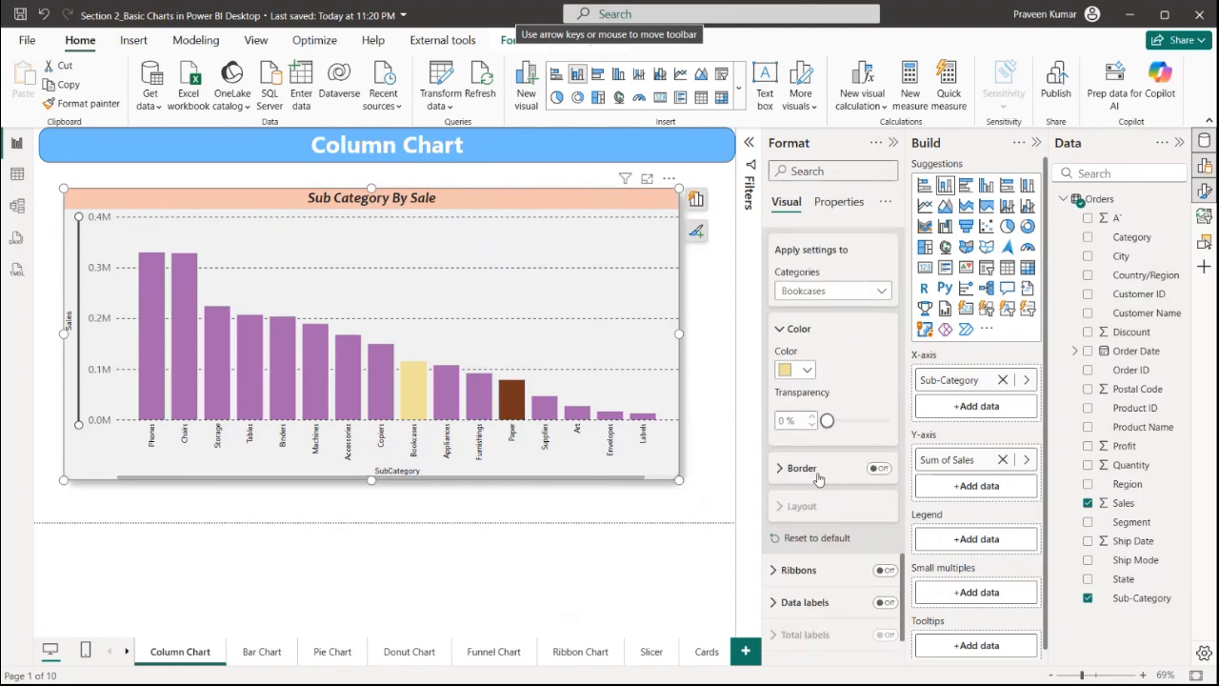
mouse_move(827, 420)
mouse_down()
mouse_move(883, 422)
mouse_move(829, 423)
mouse_up()
click(834, 291)
click(789, 307)
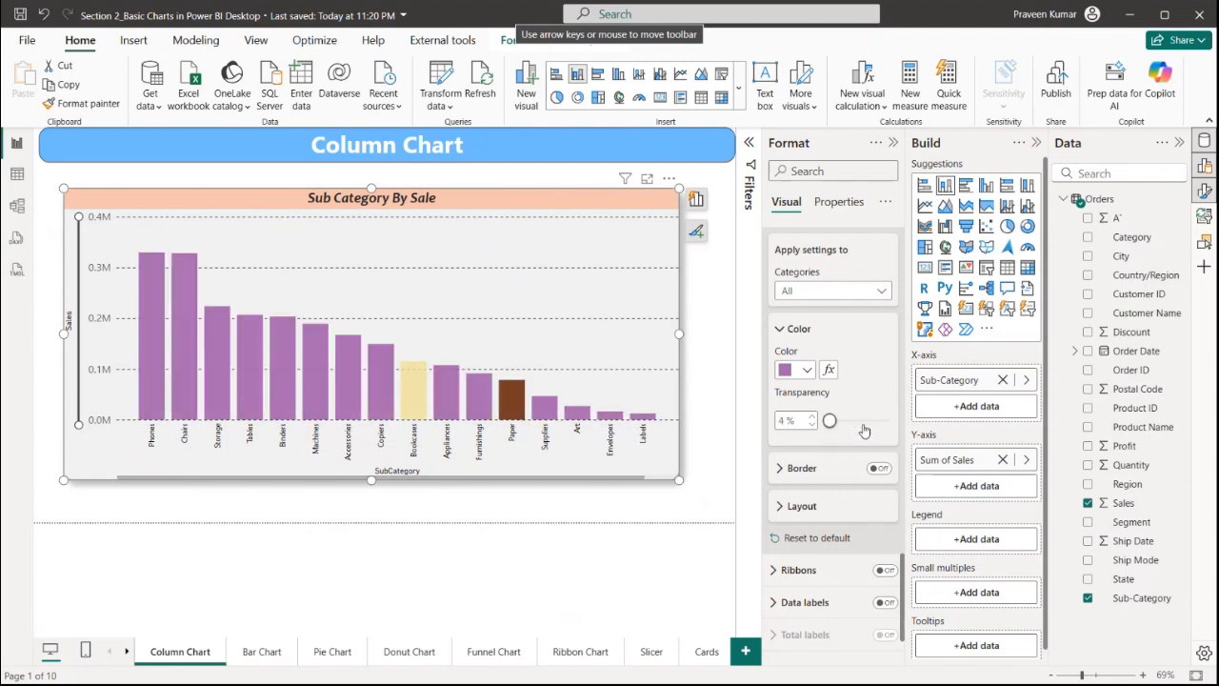
click(862, 420)
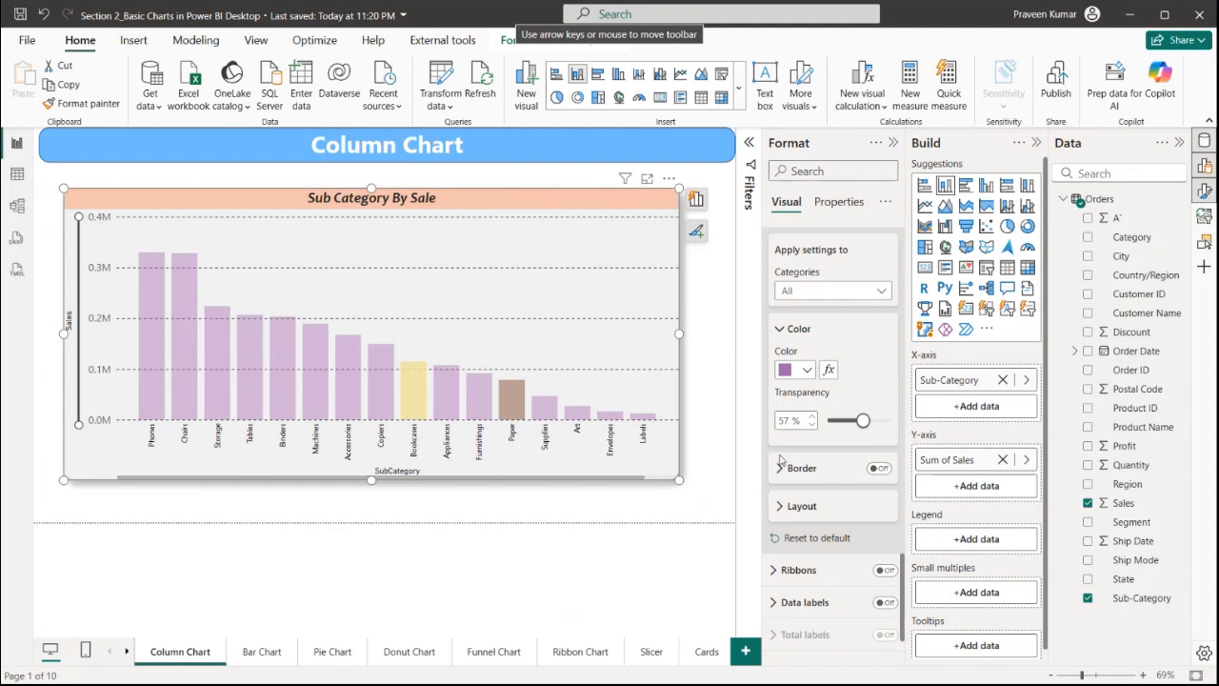
click(878, 468)
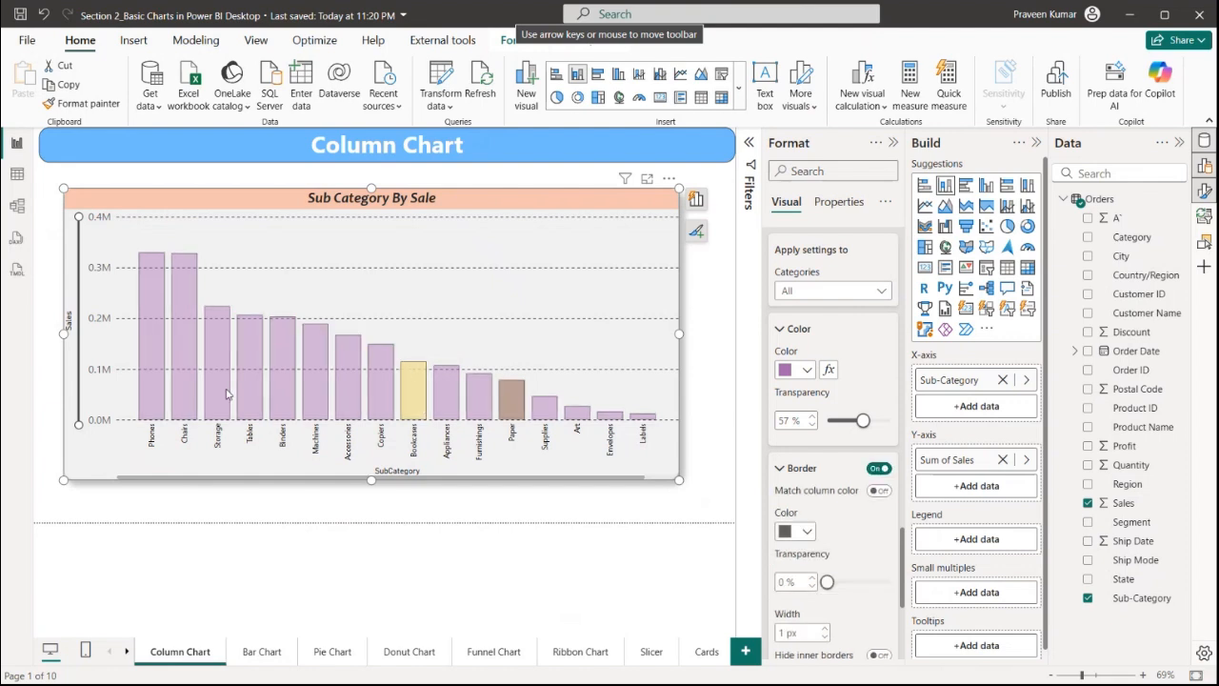
click(878, 468)
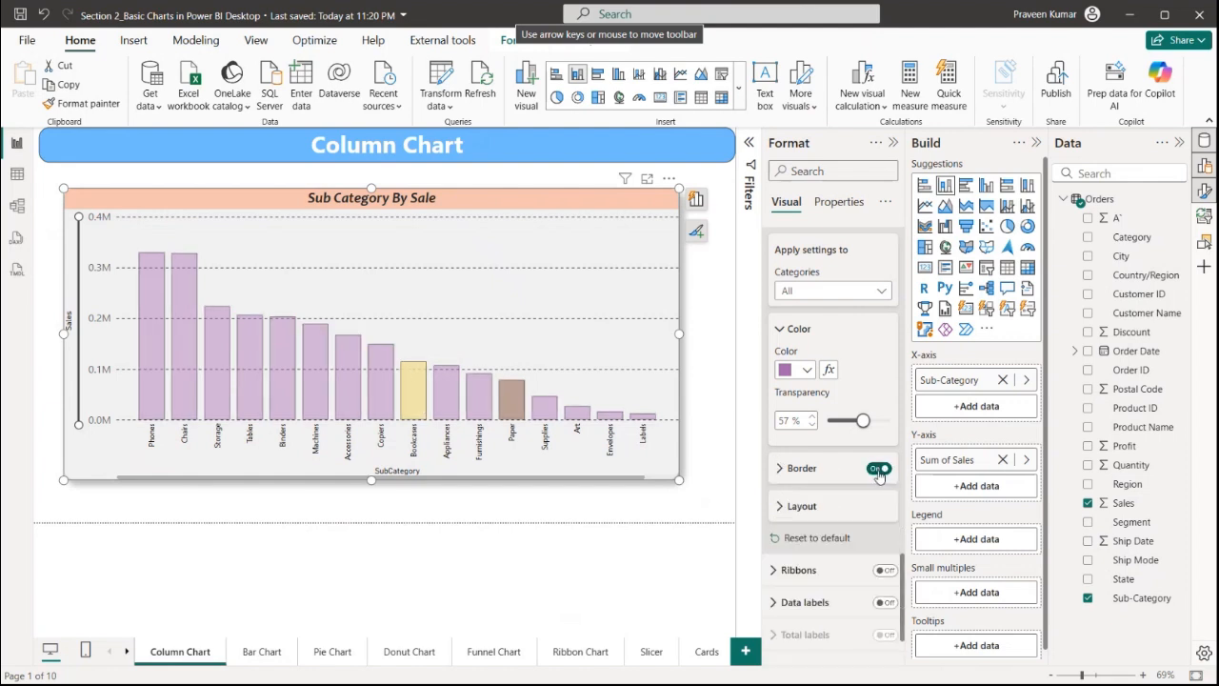
scroll(879, 475, down, 1)
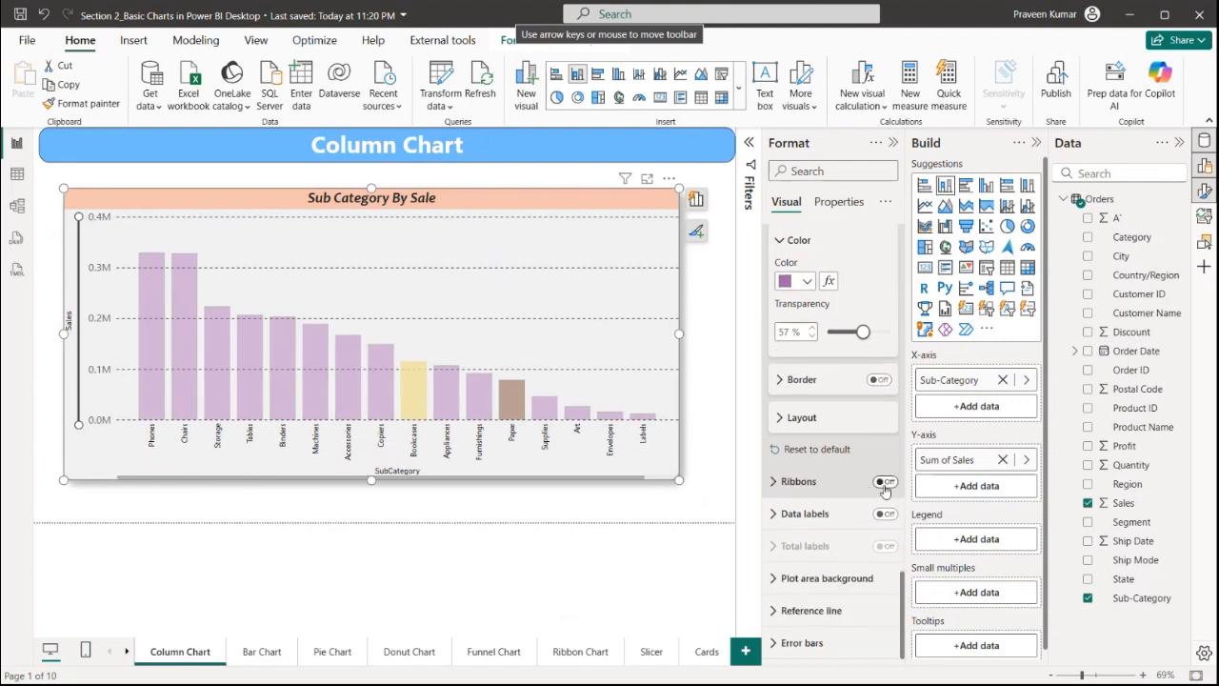
click(886, 483)
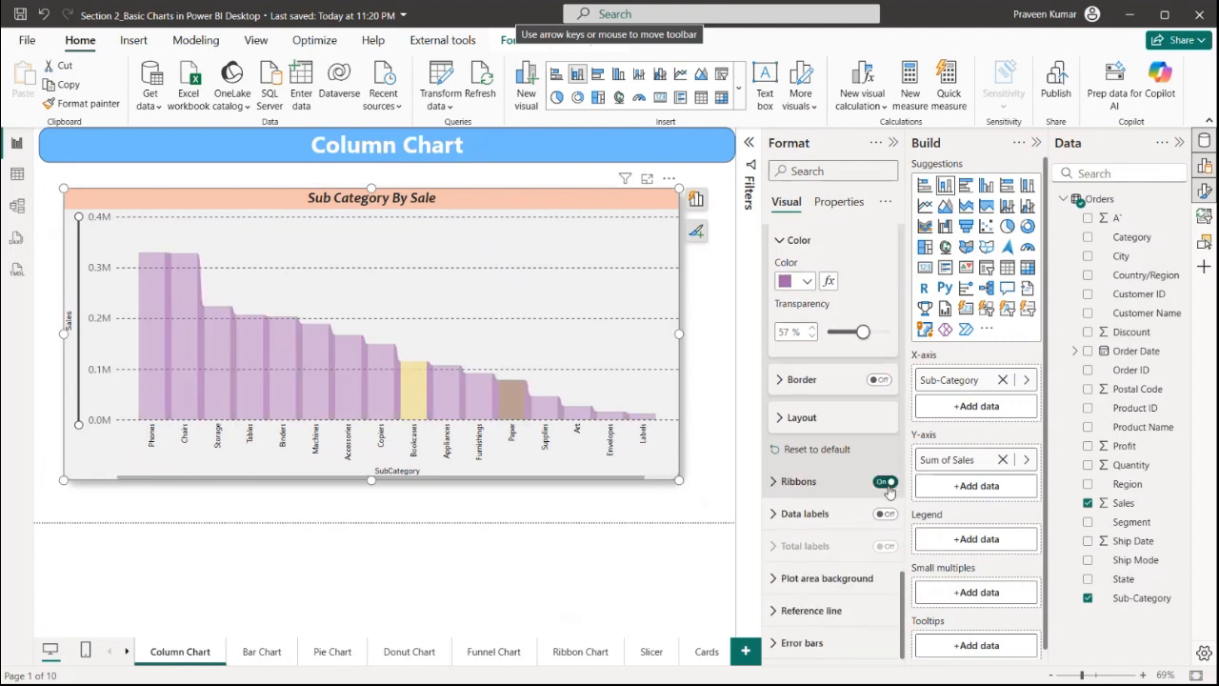
click(885, 483)
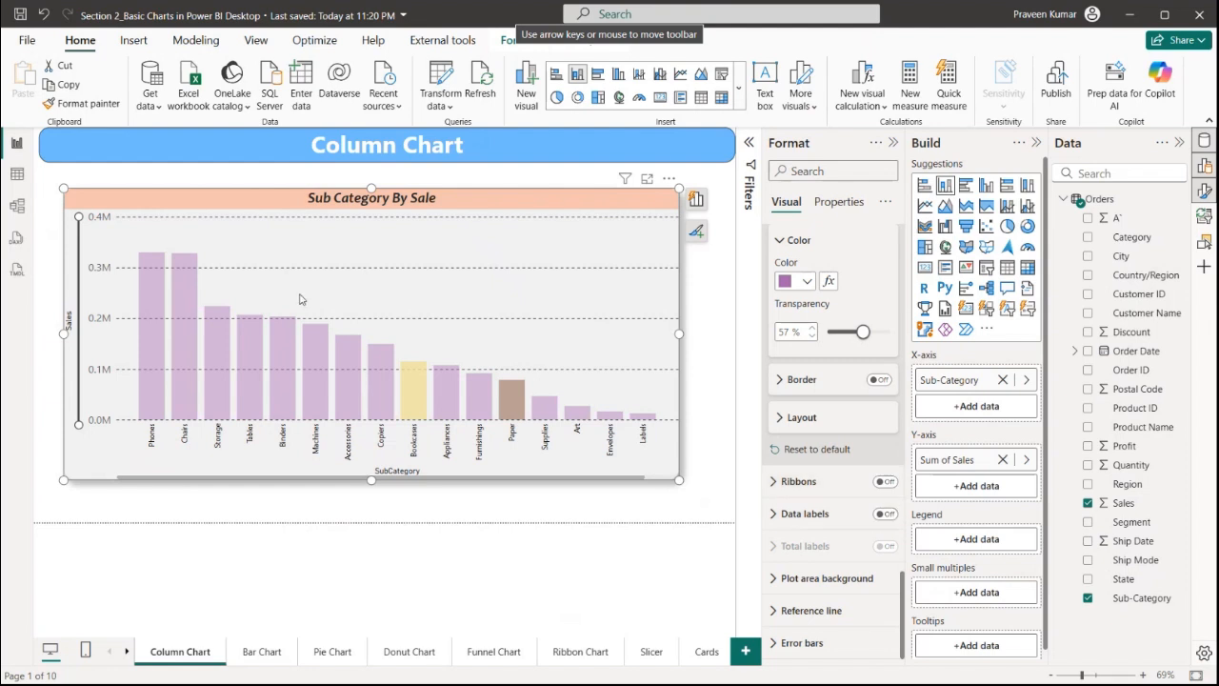
Turn on data labels for the columns
click(883, 516)
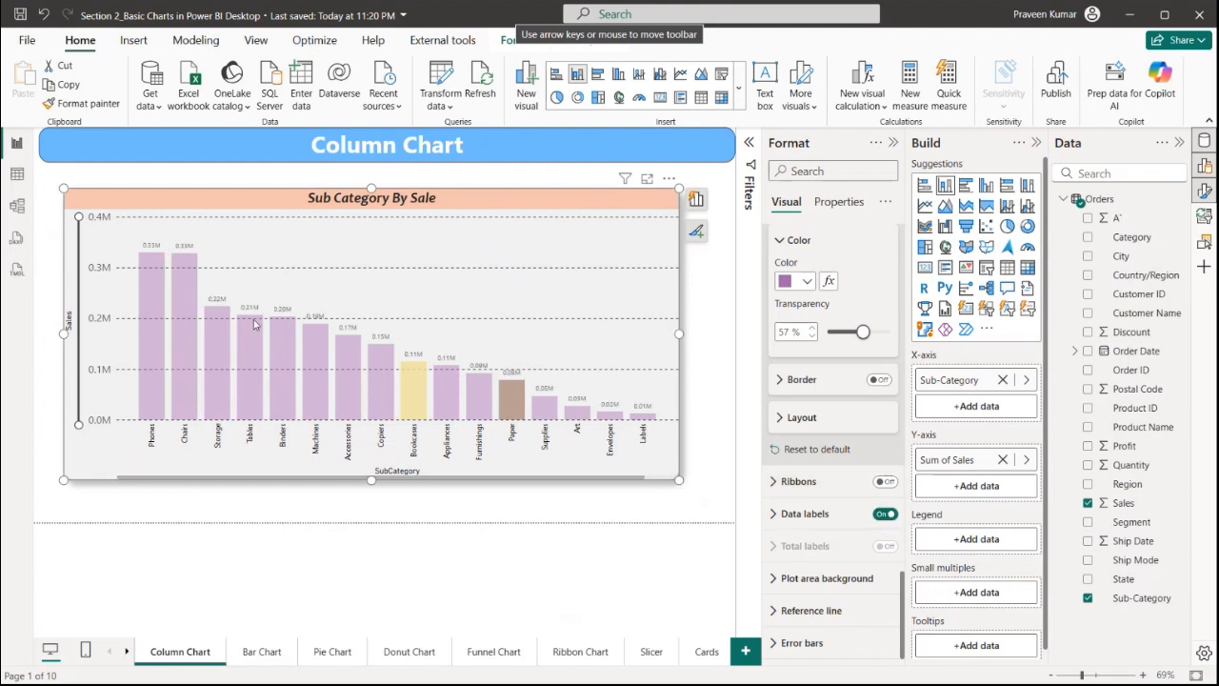
click(802, 513)
Turn on the detail line of the data labels
scroll(824, 495, down, 2)
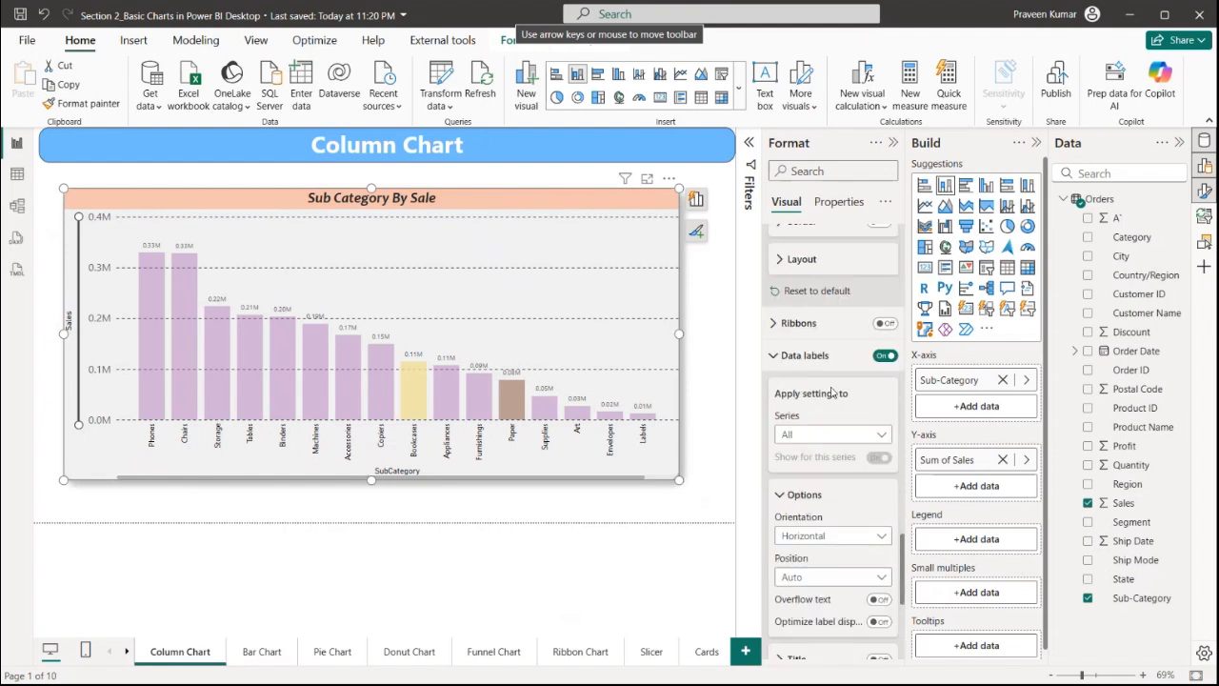
scroll(820, 419, down, 3)
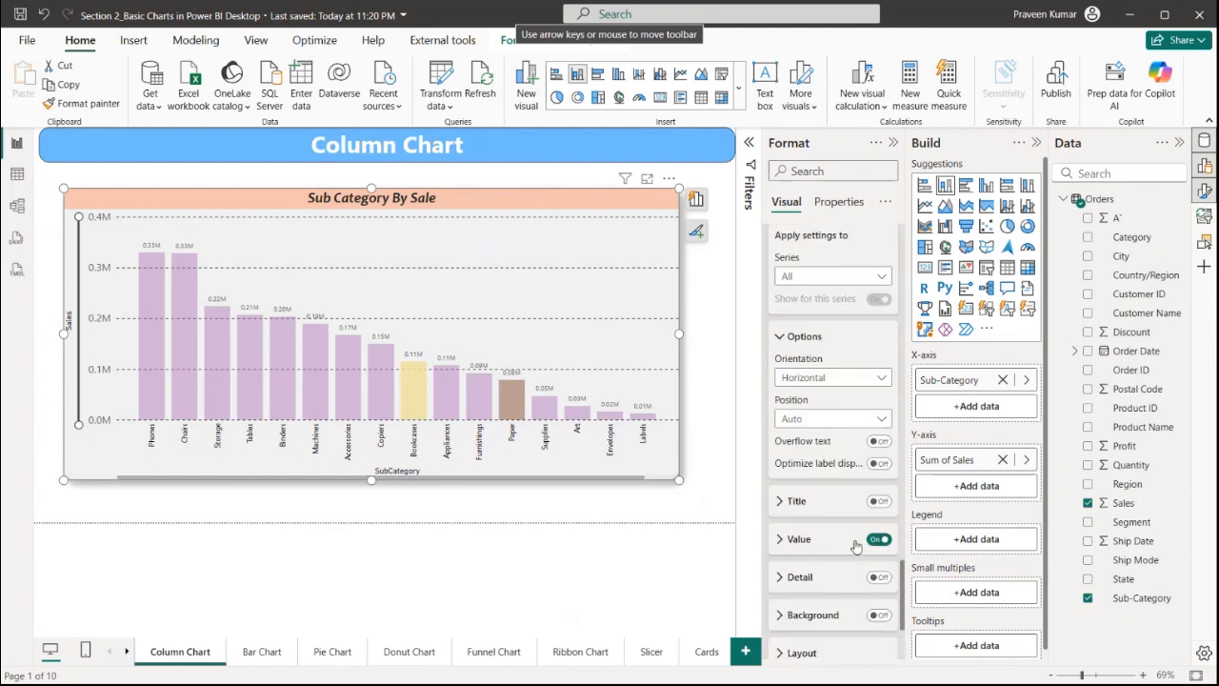
click(871, 578)
click(848, 578)
scroll(843, 438, down, 4)
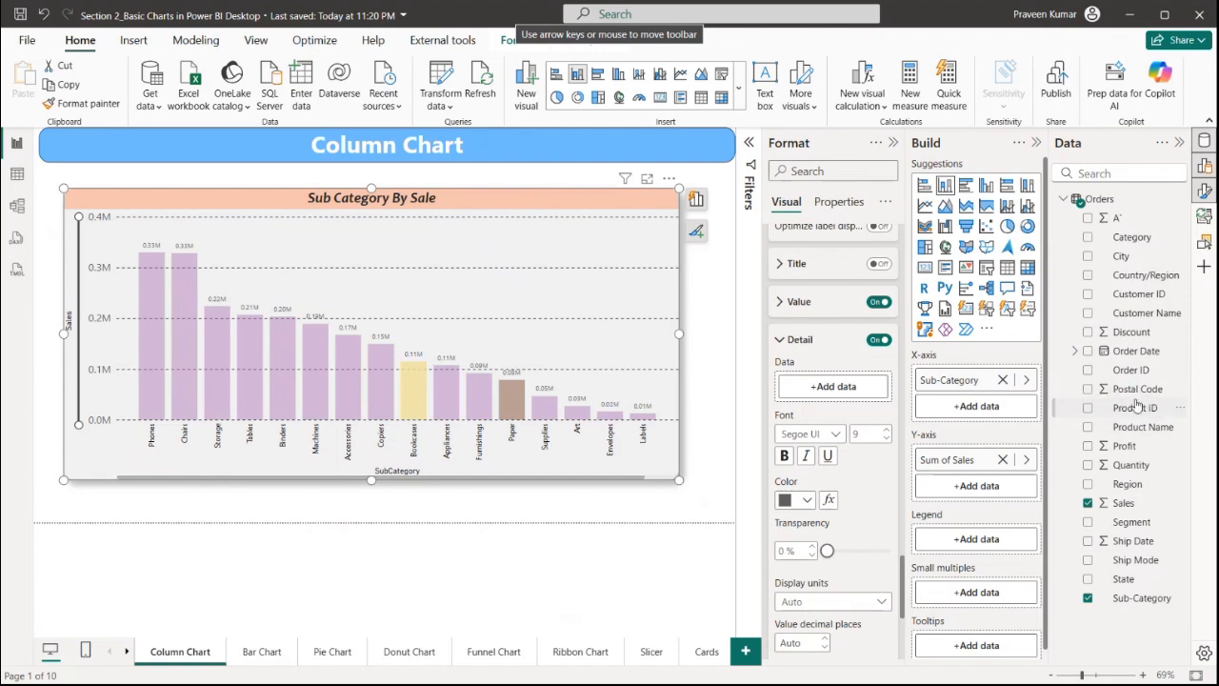
Try First Ship Mode and then Sum of Profit as the detail label data, removing each
drag(1135, 561, 837, 401)
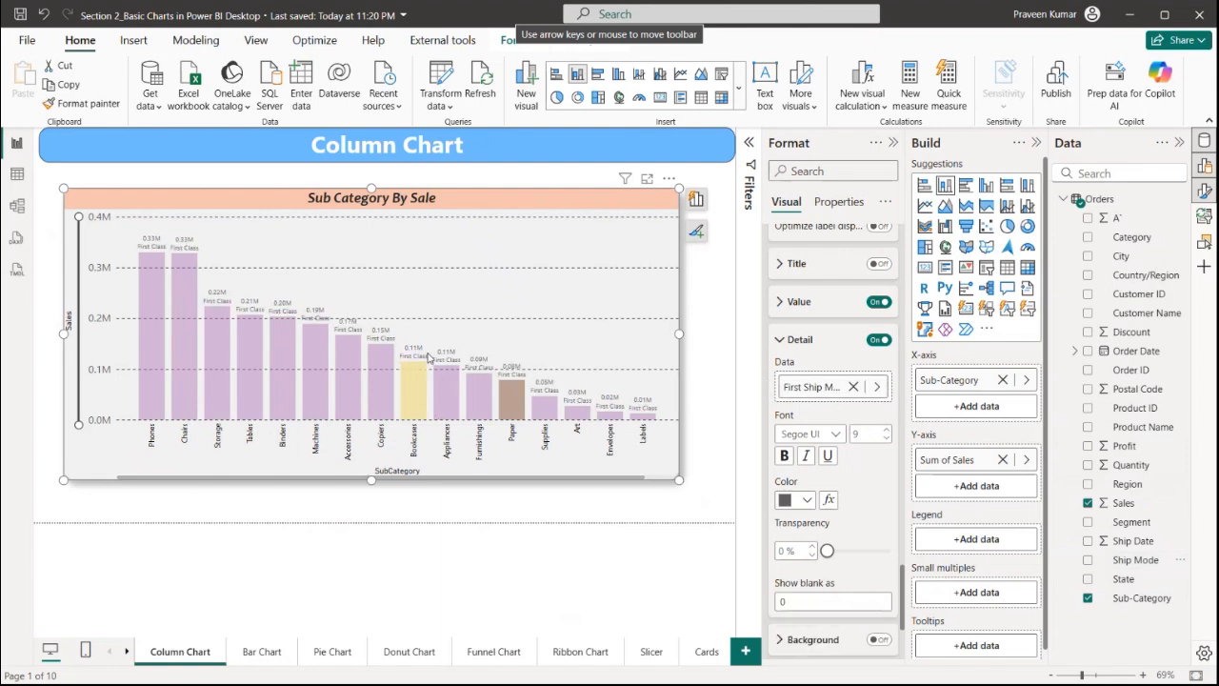
click(854, 387)
drag(1124, 446, 857, 411)
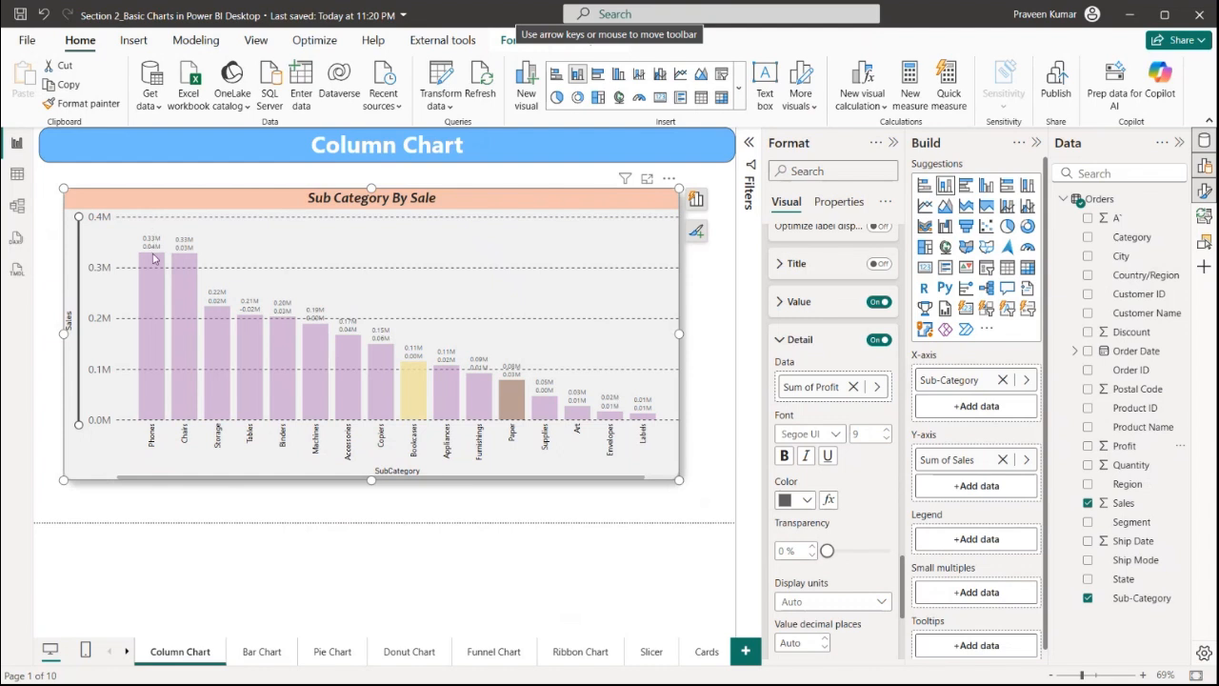
click(852, 386)
click(799, 302)
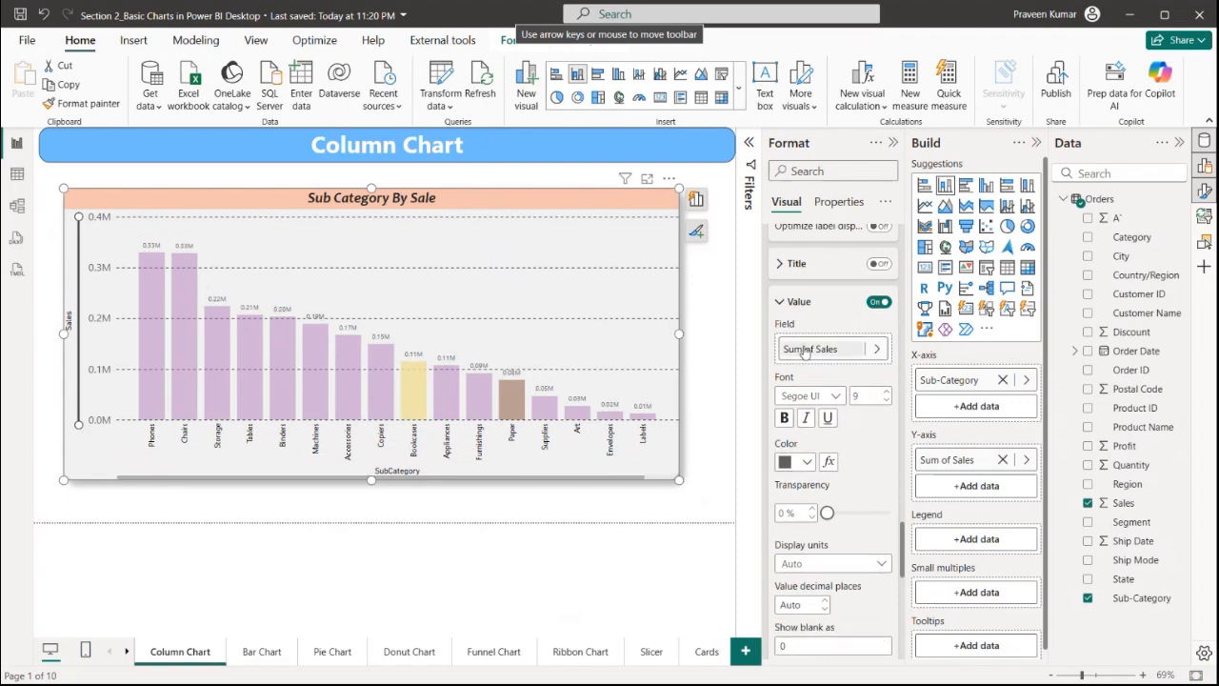
click(803, 302)
click(805, 348)
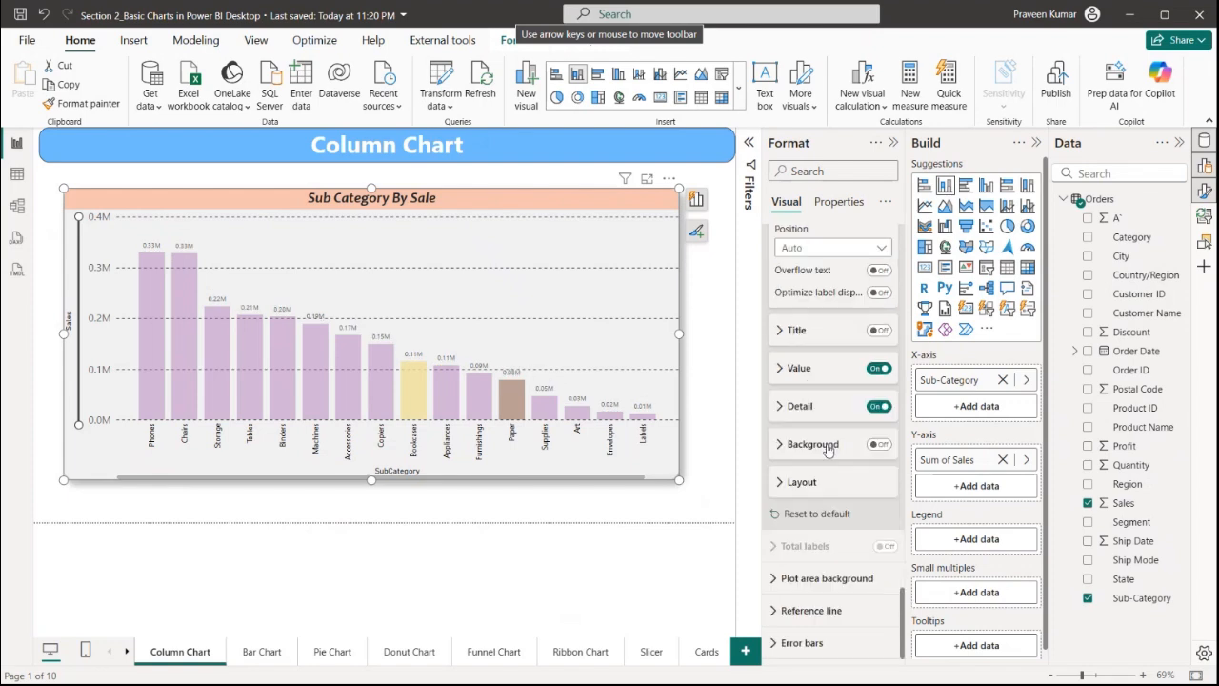
Set a Downloads PNG image as the plot area background at 7% transparency, then remove the image
click(827, 572)
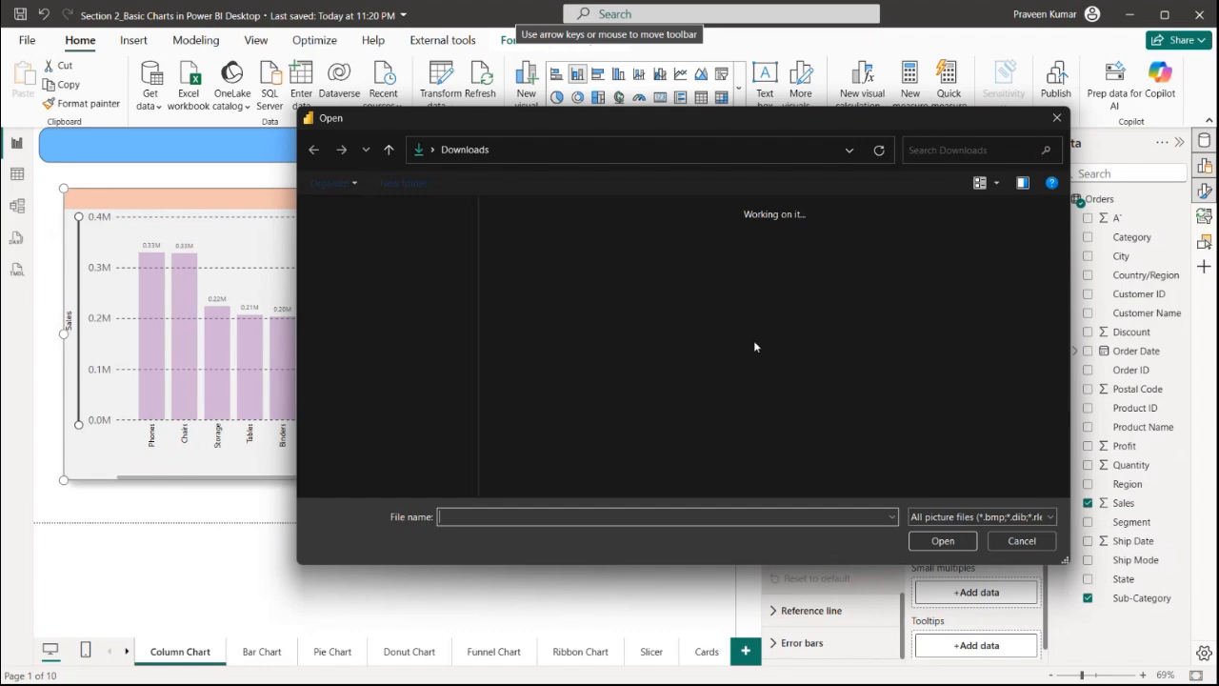
click(737, 312)
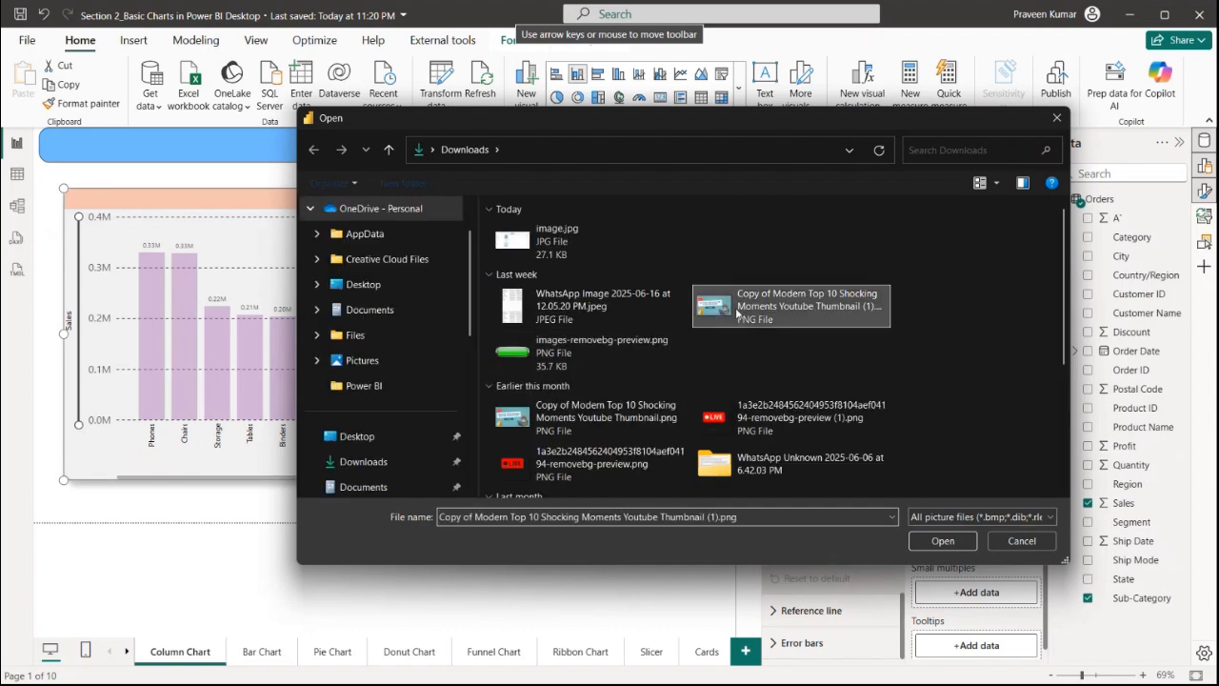
click(939, 540)
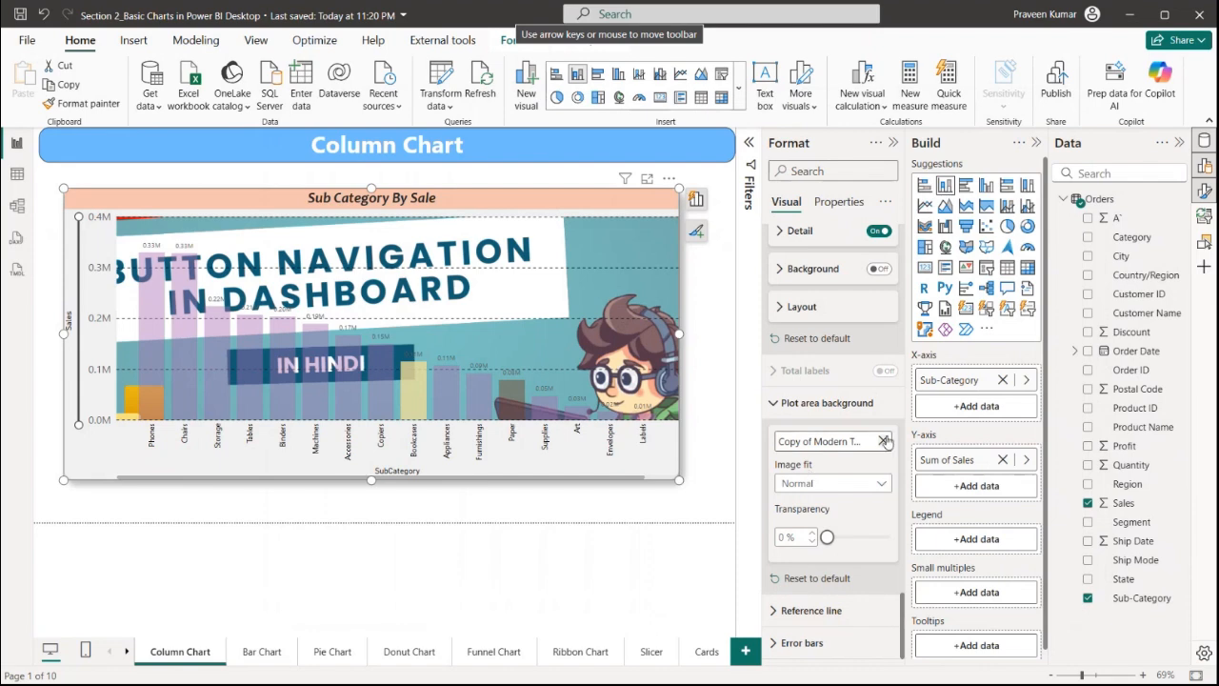
click(860, 539)
drag(861, 542, 832, 538)
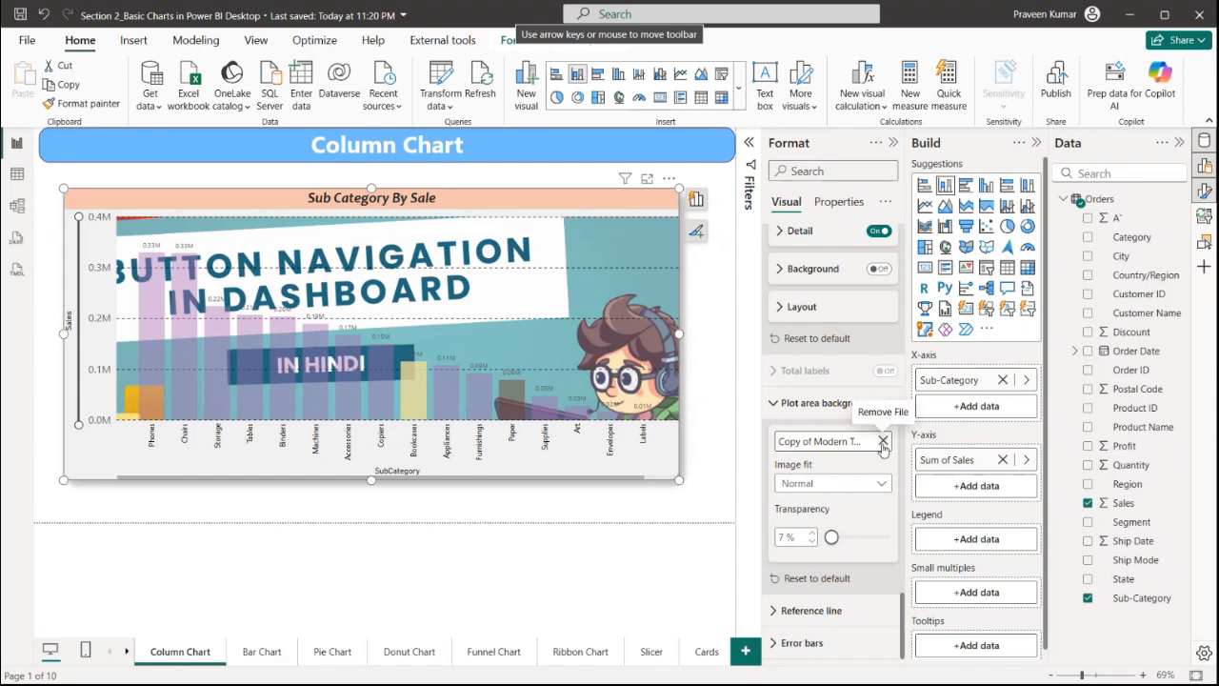
click(883, 444)
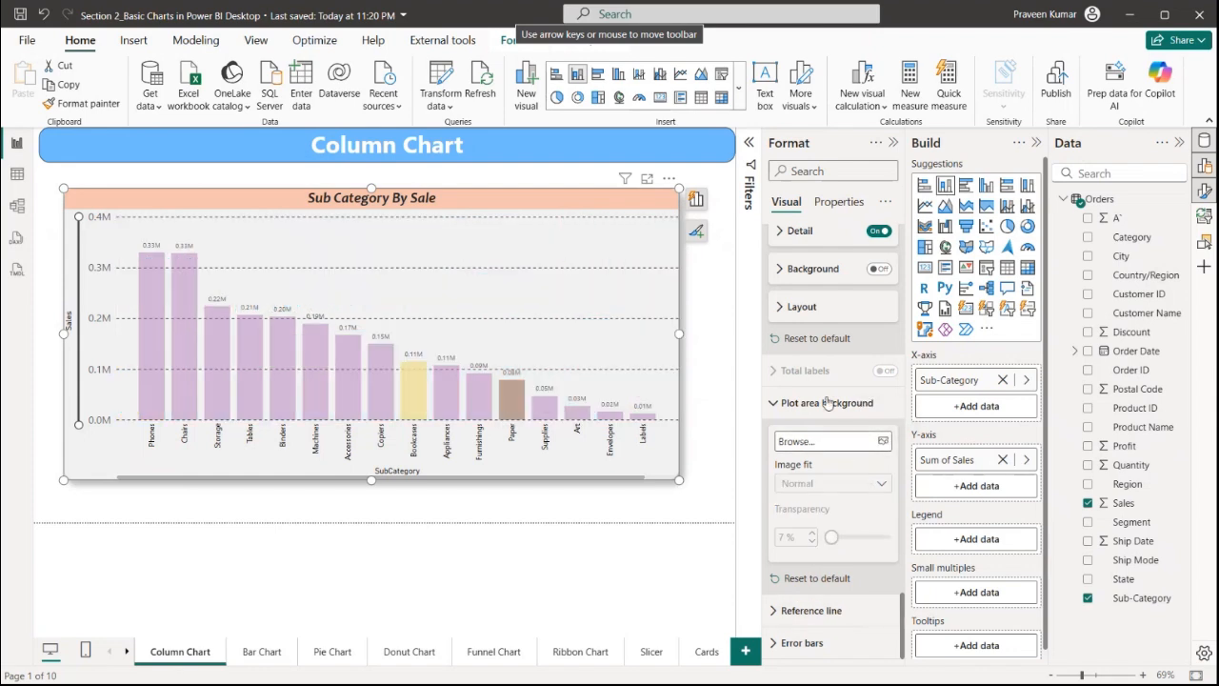
Enlarge the chart slightly from its lower-right corner
scroll(820, 409, up, 15)
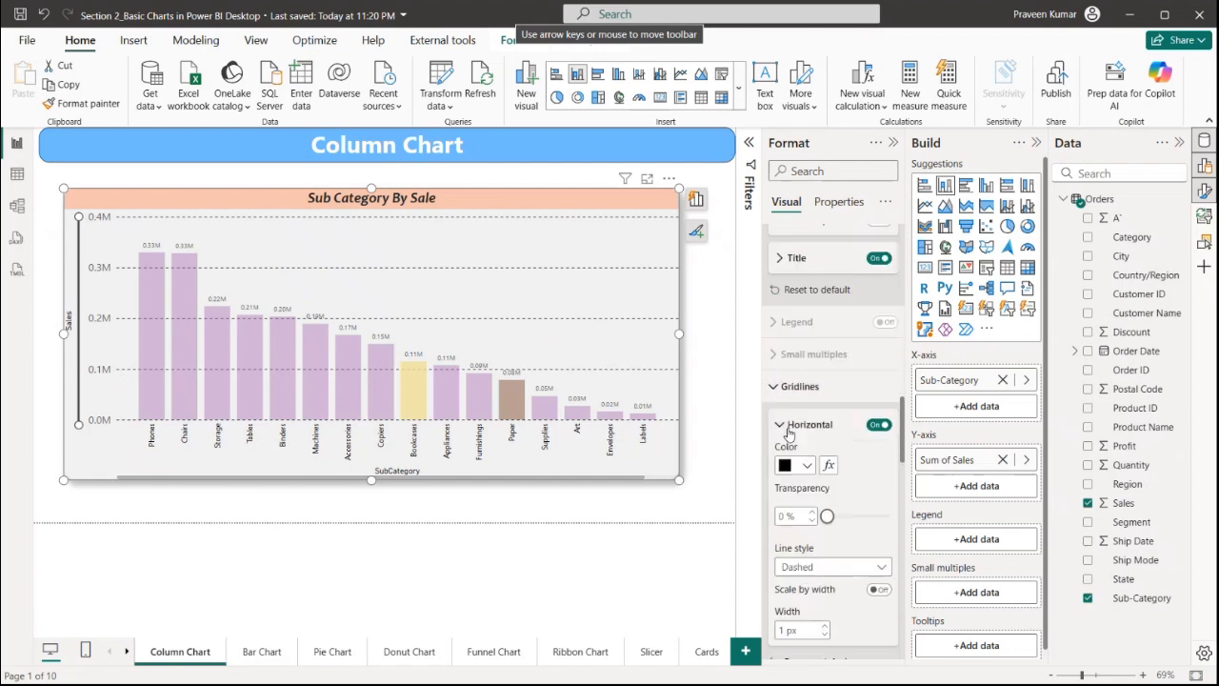
scroll(788, 433, up, 10)
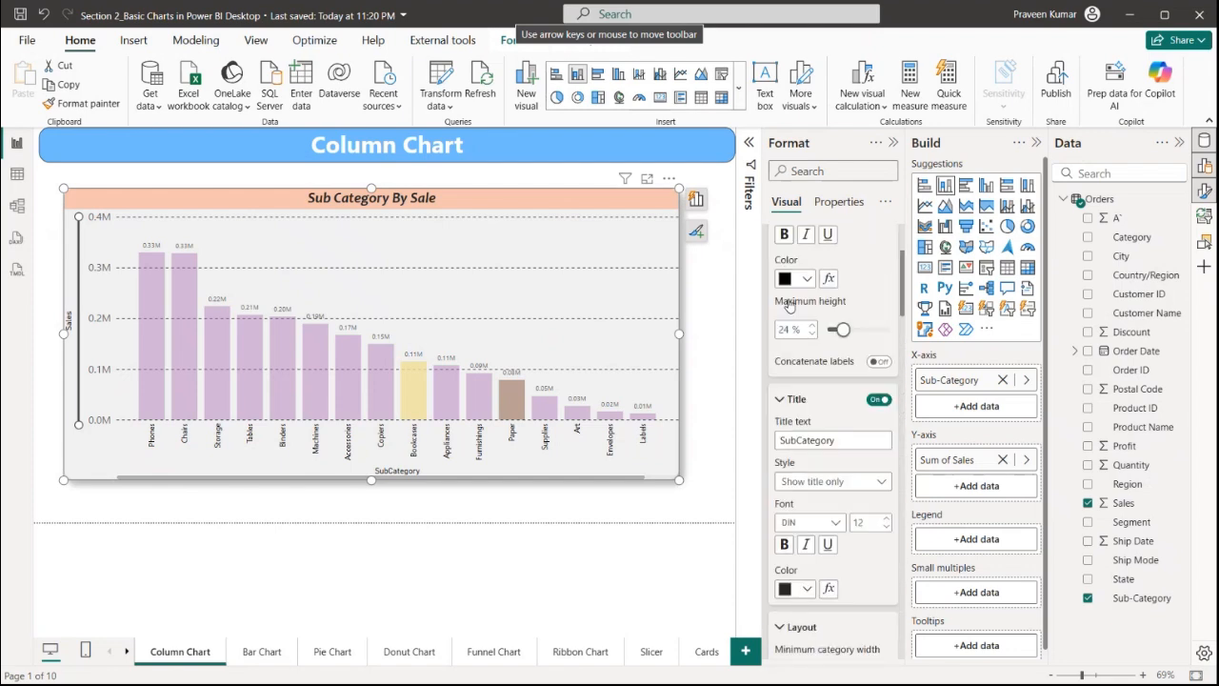
scroll(788, 305, up, 4)
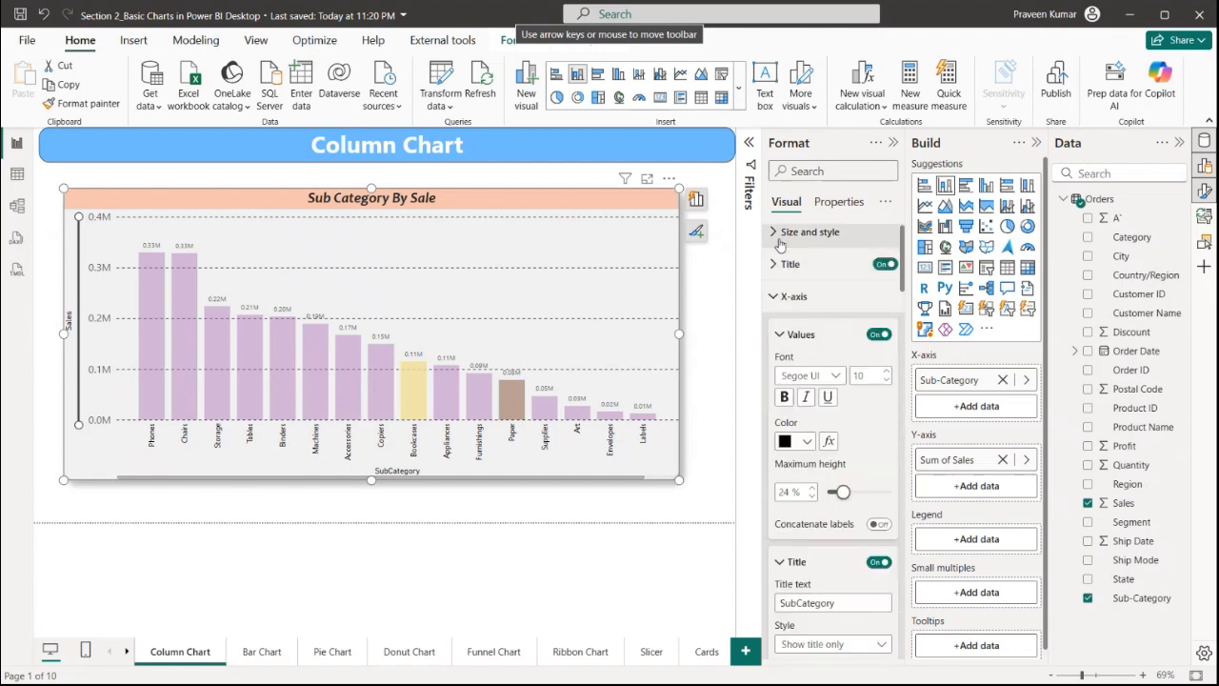
click(794, 296)
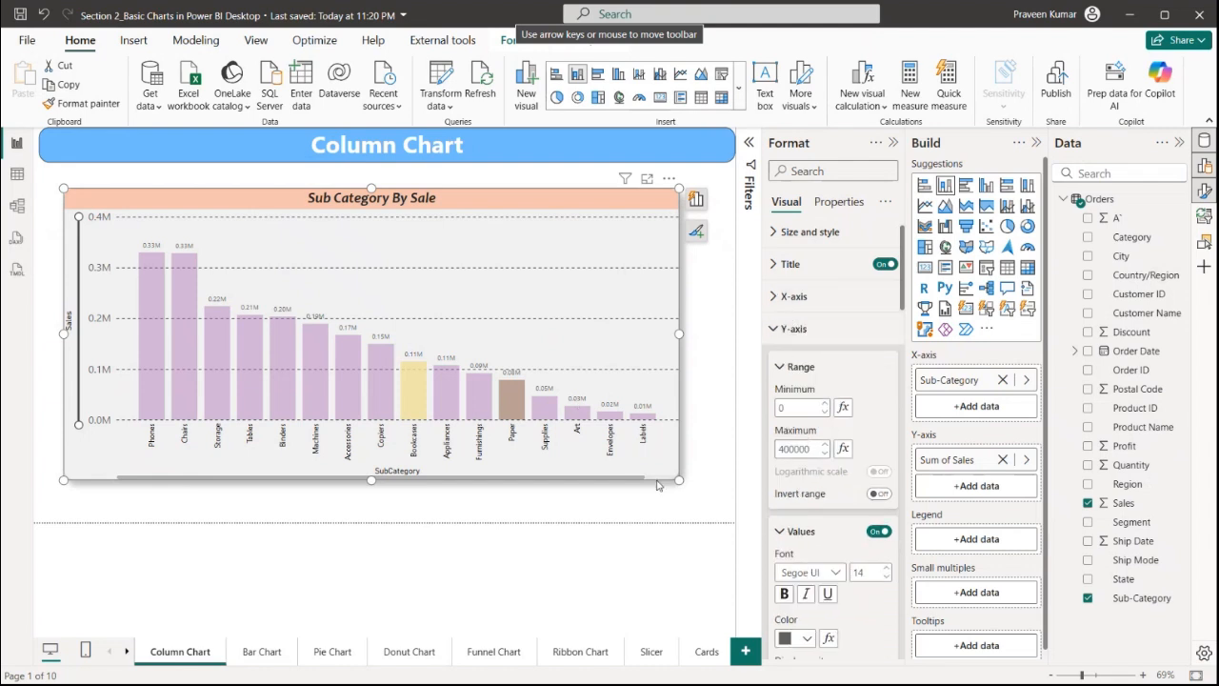
click(627, 485)
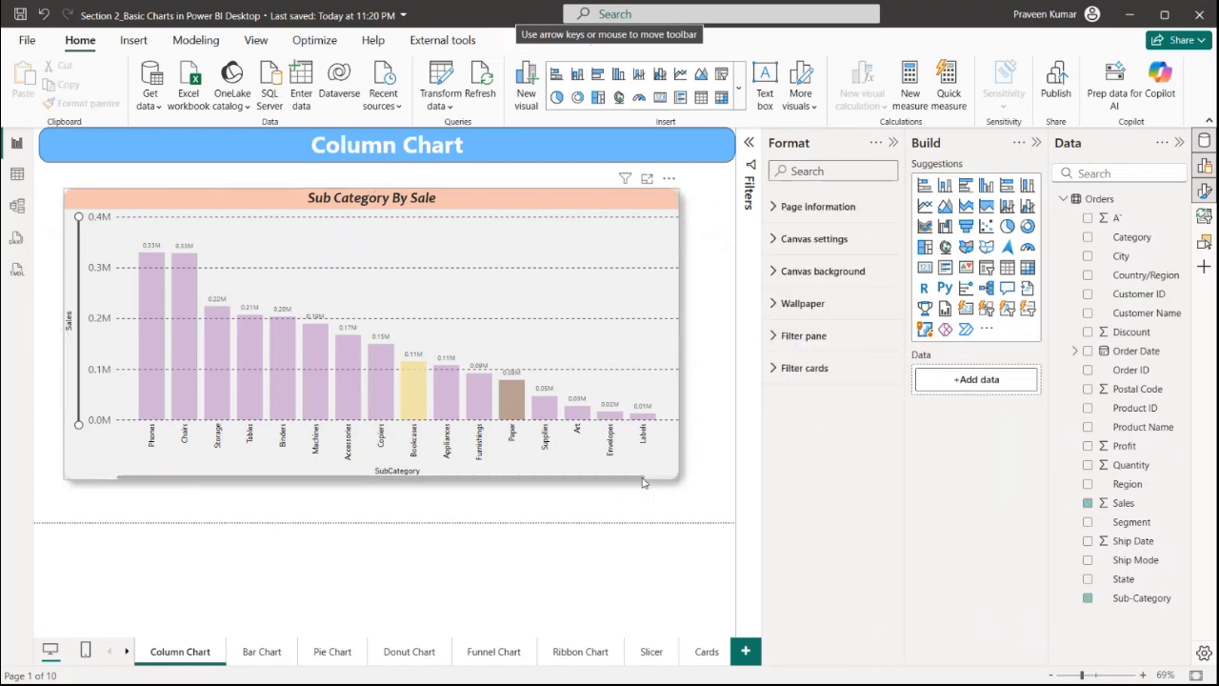
click(644, 481)
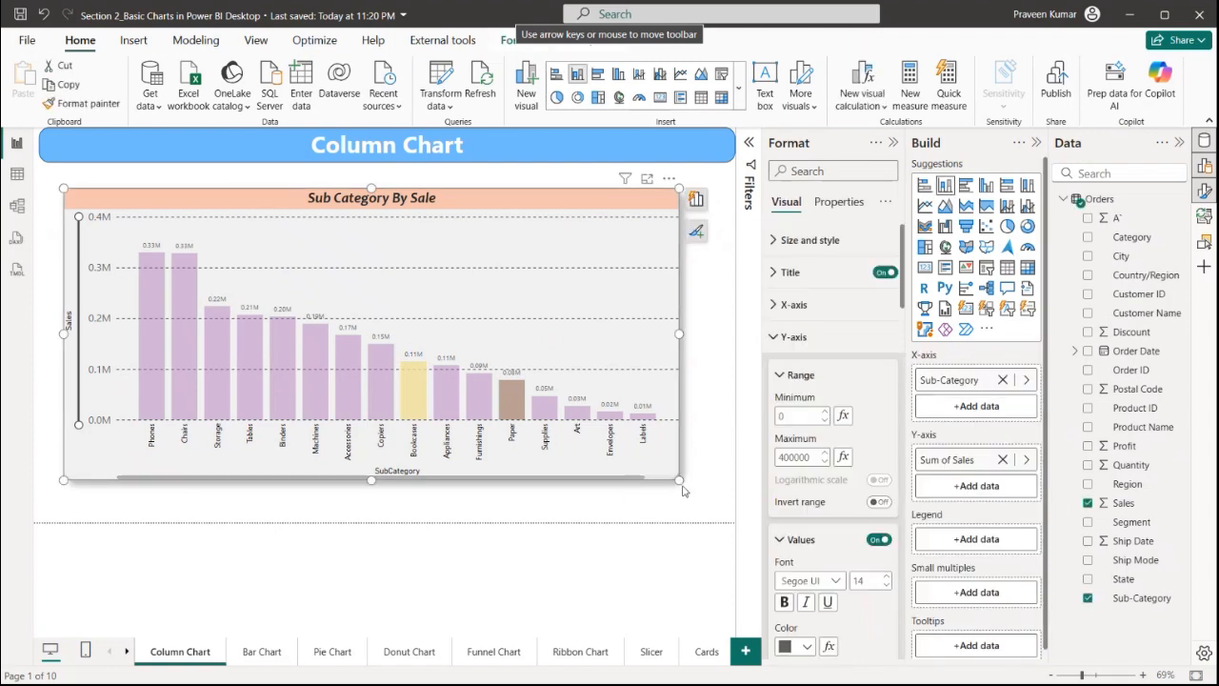
mouse_move(682, 491)
mouse_down()
mouse_move(739, 469)
mouse_move(722, 486)
mouse_move(367, 428)
mouse_move(299, 490)
mouse_move(675, 493)
mouse_up()
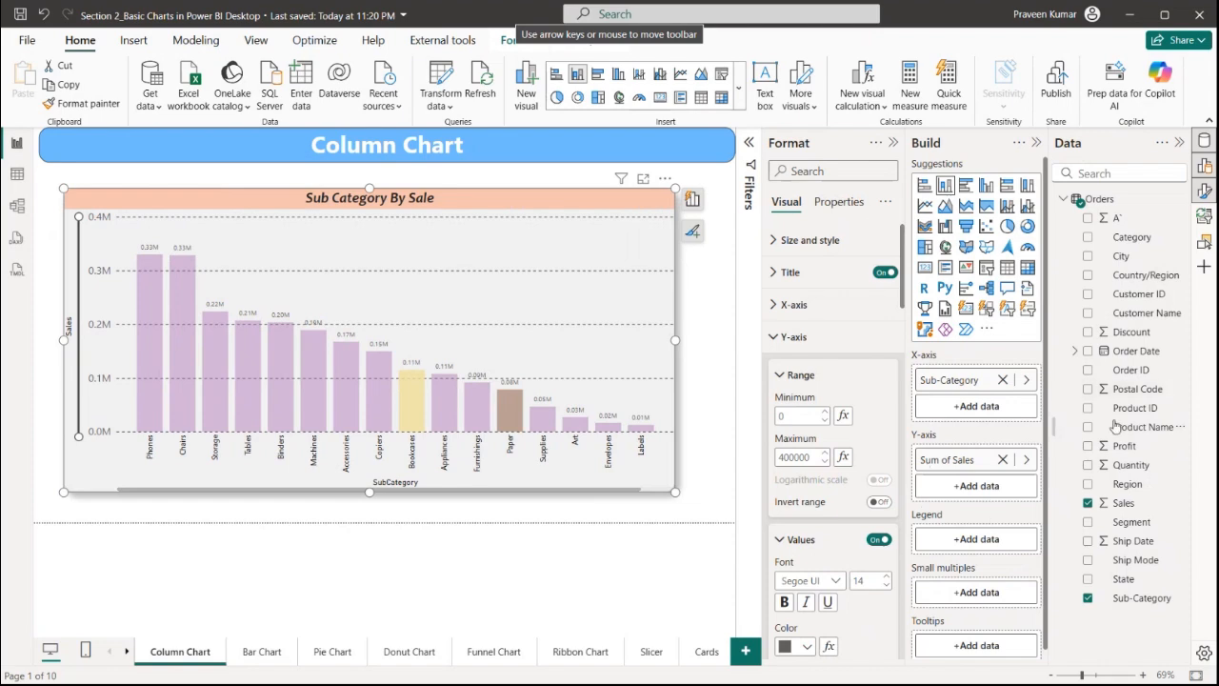
Add Region as the chart's legend and highlight individual regions from the legend
drag(1125, 486, 976, 539)
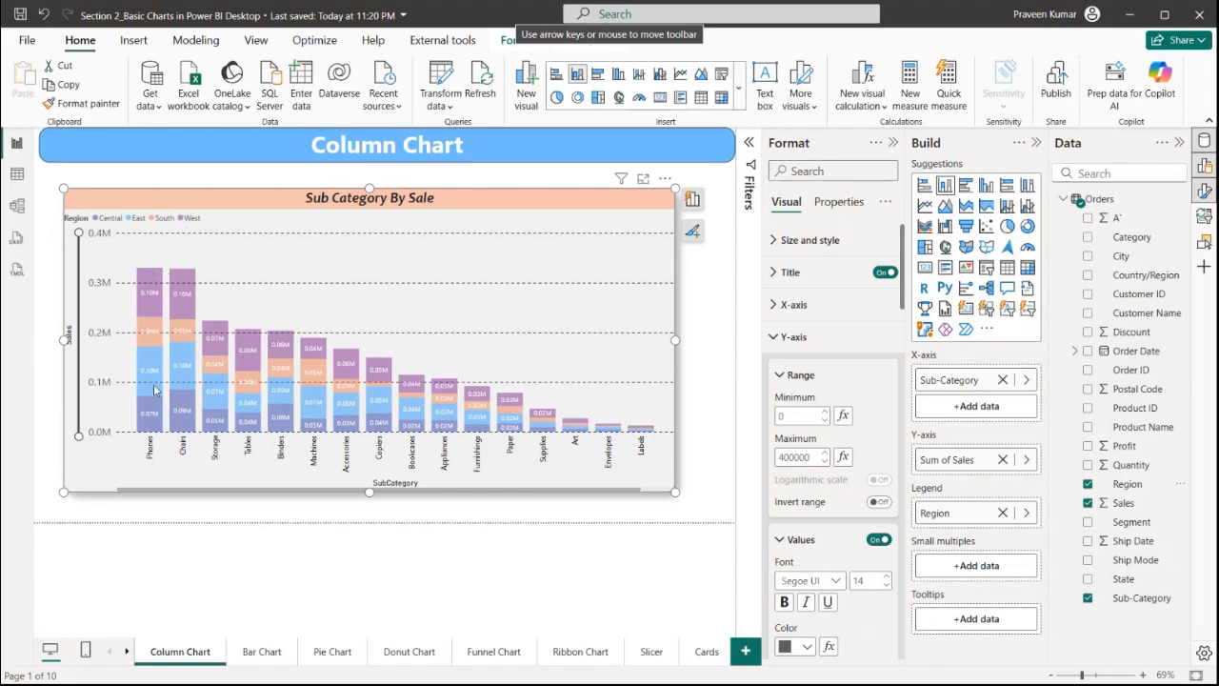
click(184, 221)
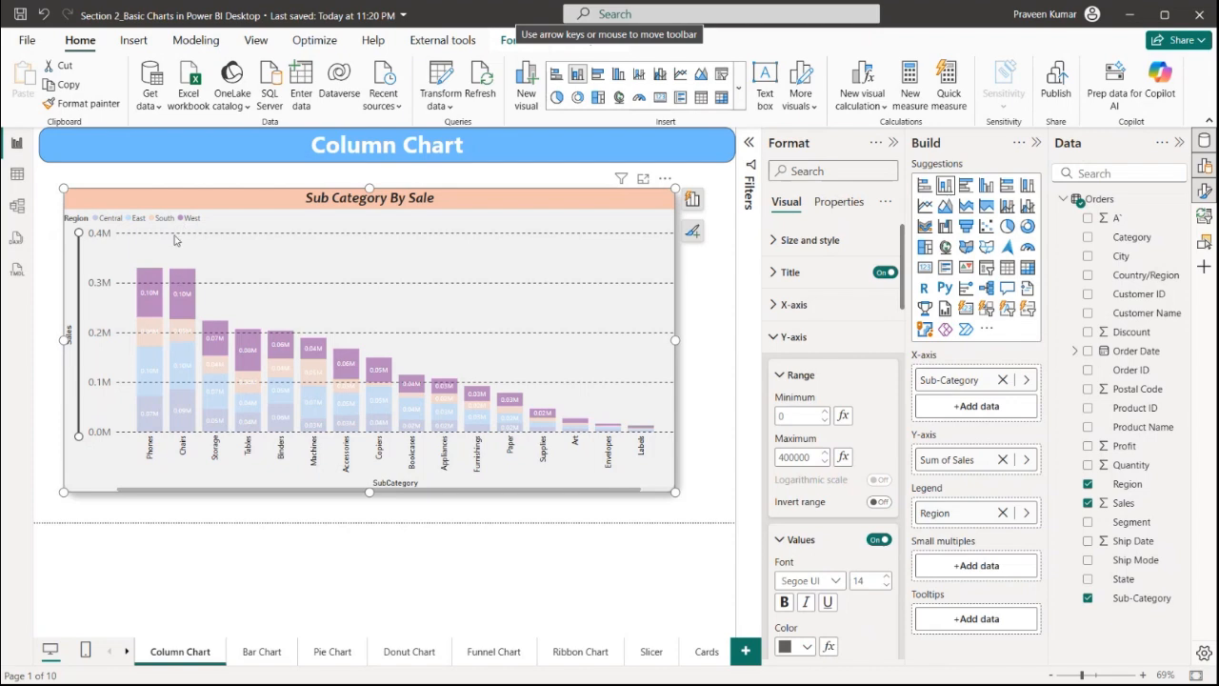
click(165, 218)
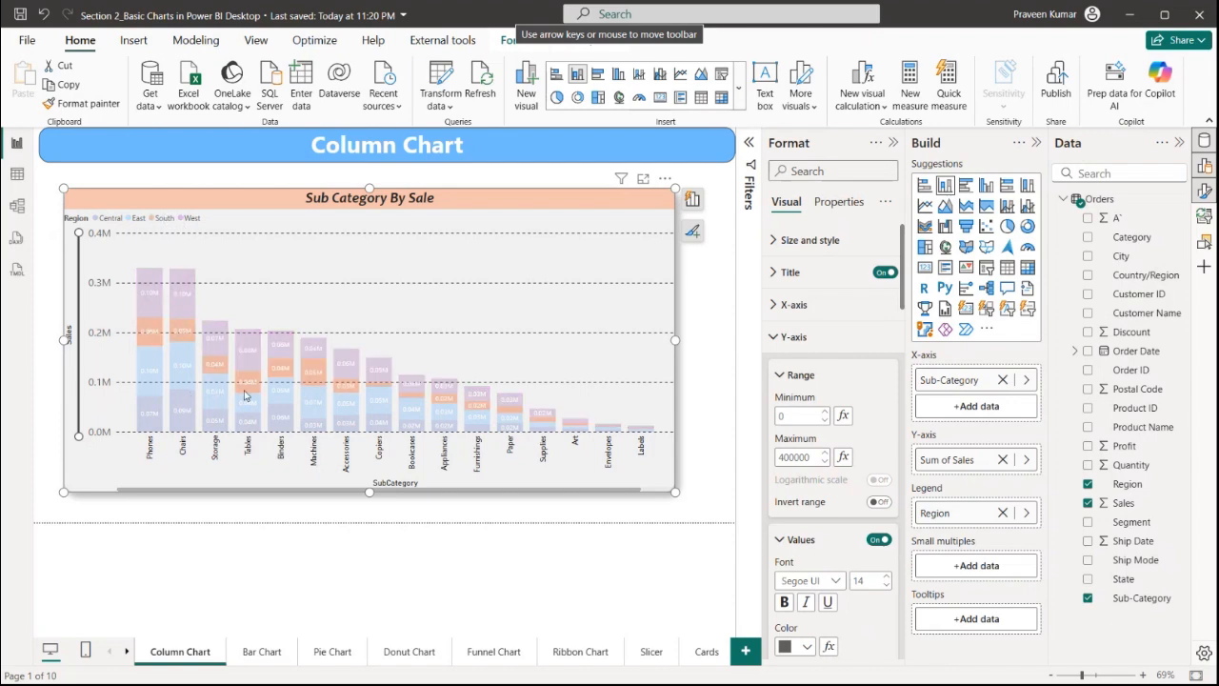
click(144, 221)
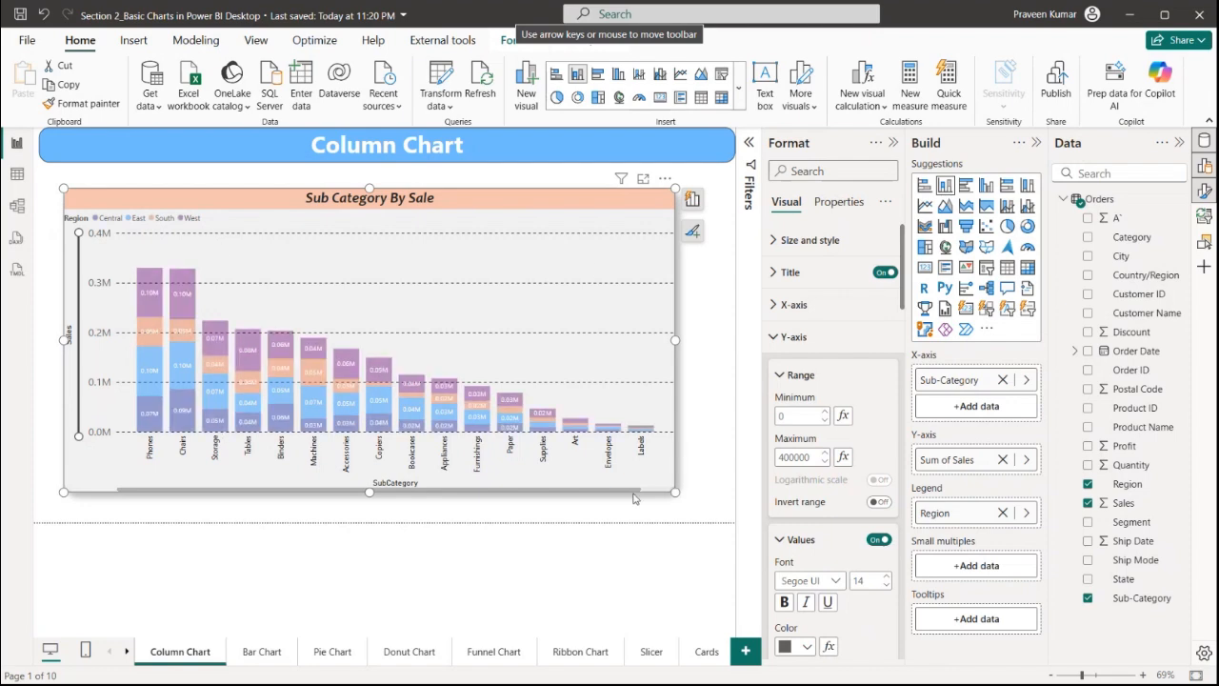
Shrink the chart to about half its width and height from its lower-right corner
drag(634, 498, 312, 399)
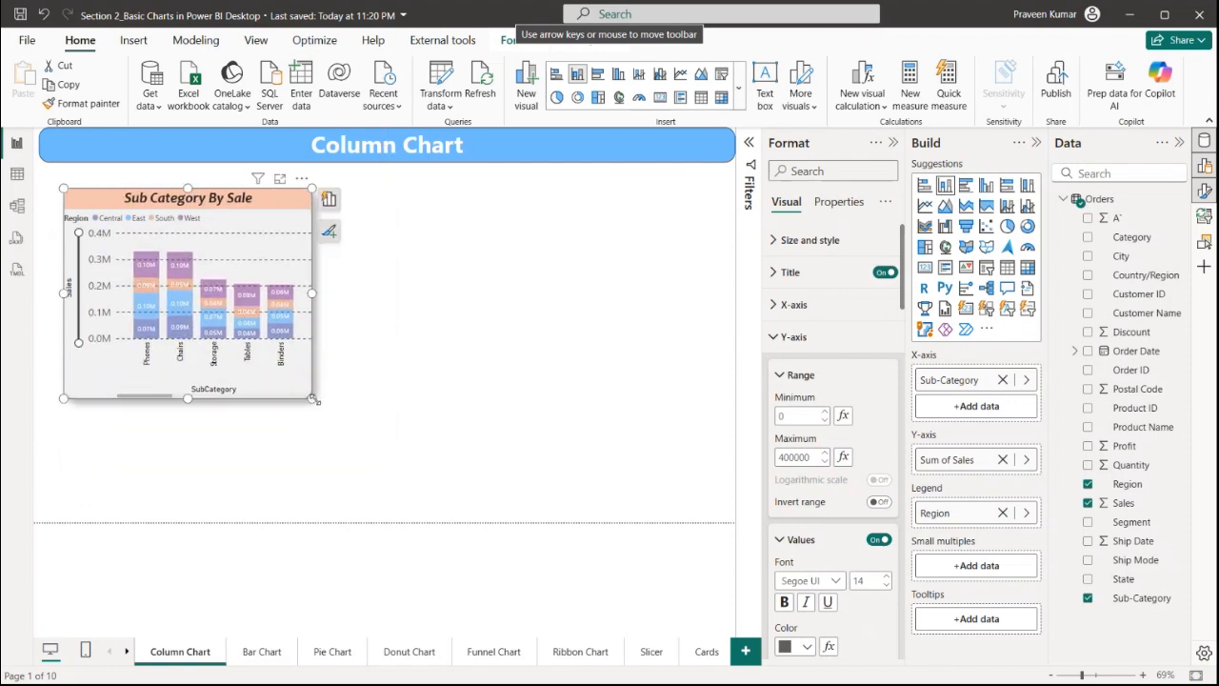
Duplicate the Sub Category By Sale chart and move the copy beside the original
key(ctrl+c)
key(ctrl+v)
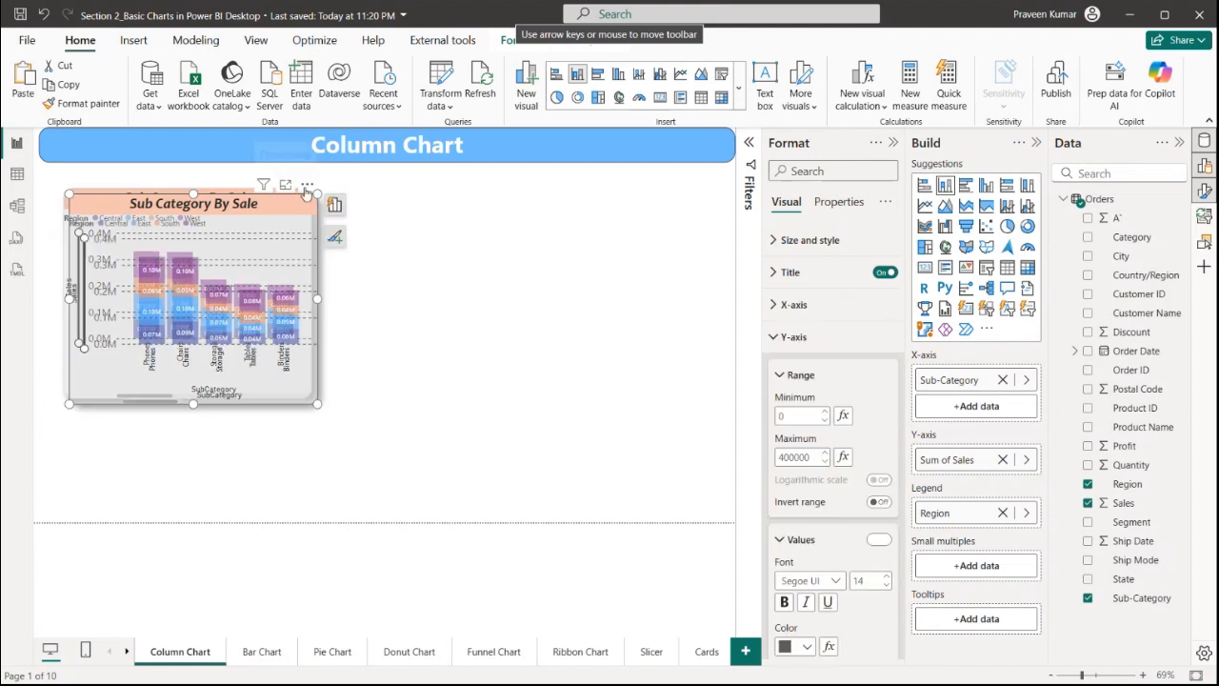
drag(505, 257, 577, 214)
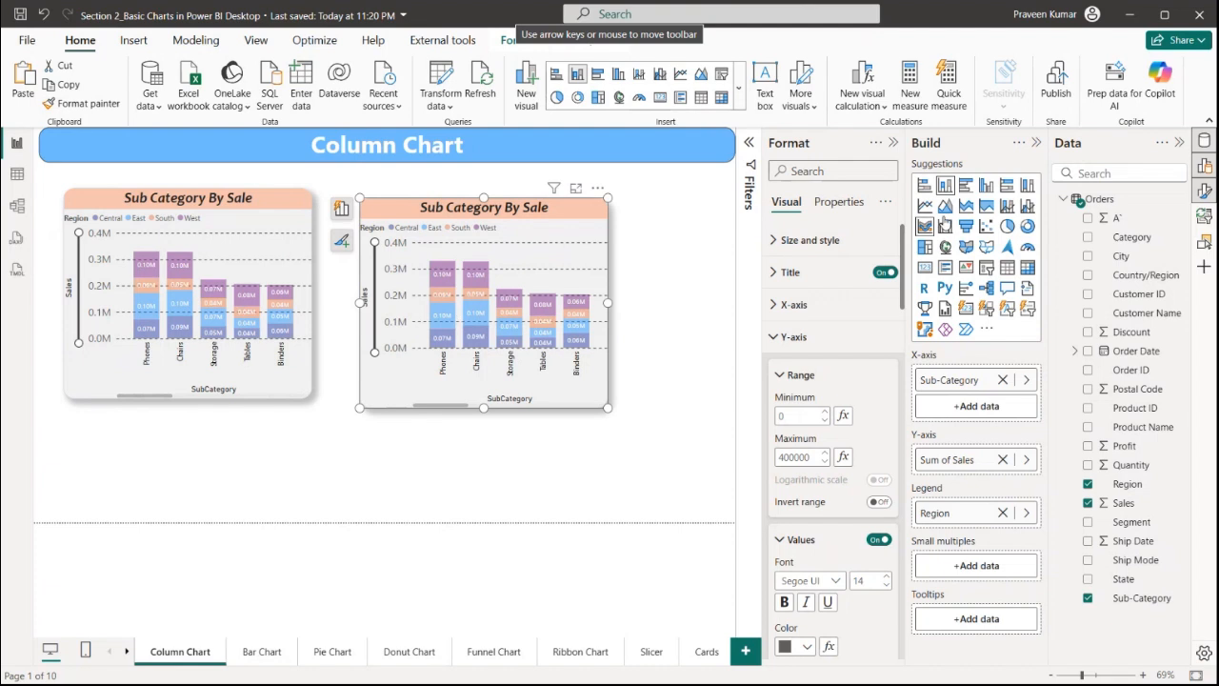
Switch the copy to a clustered column chart, widen it and nudge it slightly up and left
click(987, 187)
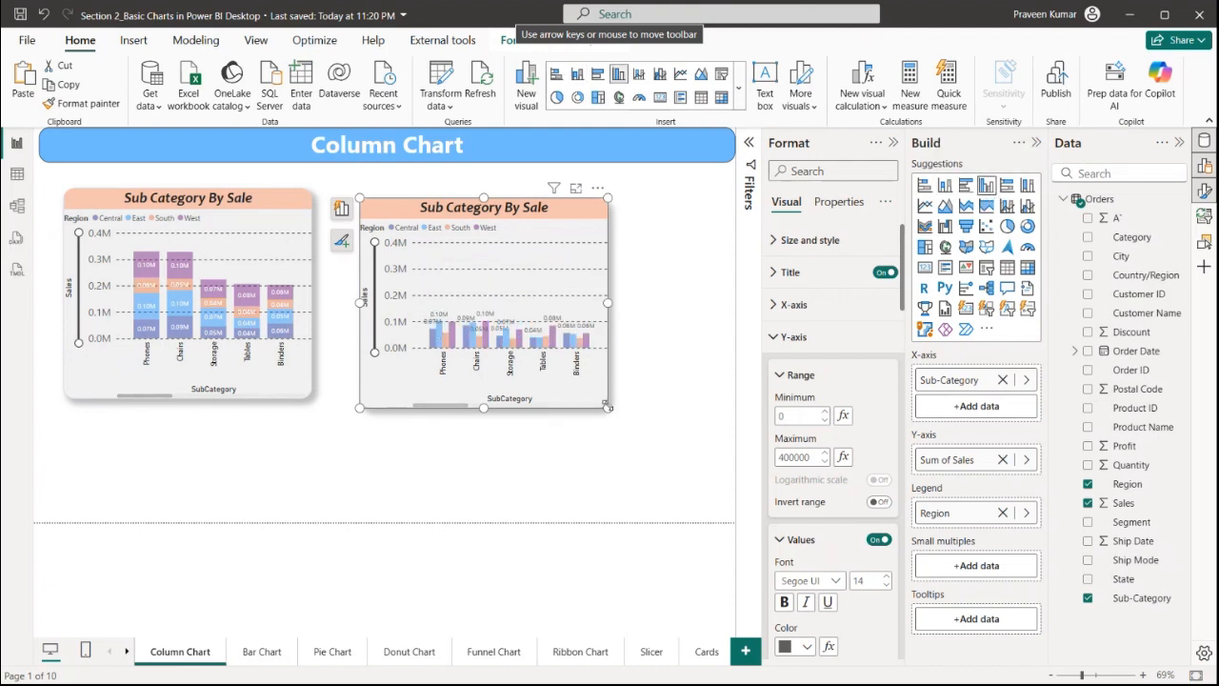
drag(607, 407, 734, 414)
drag(617, 204, 602, 188)
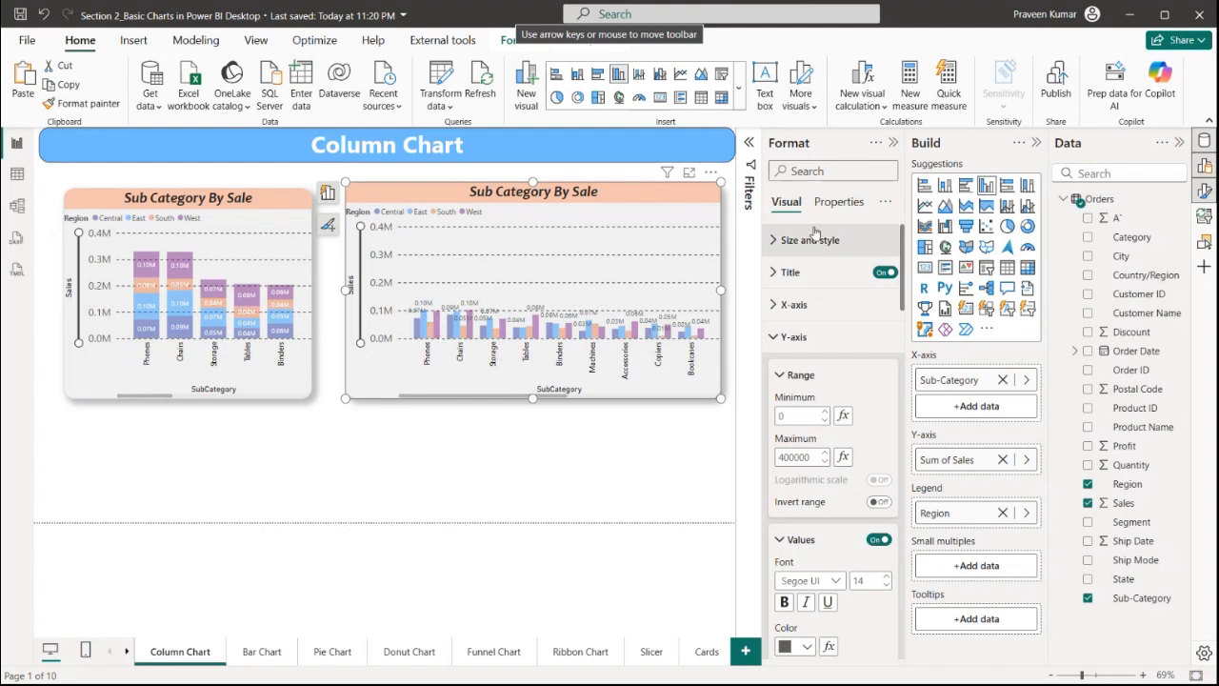
scroll(821, 472, down, 3)
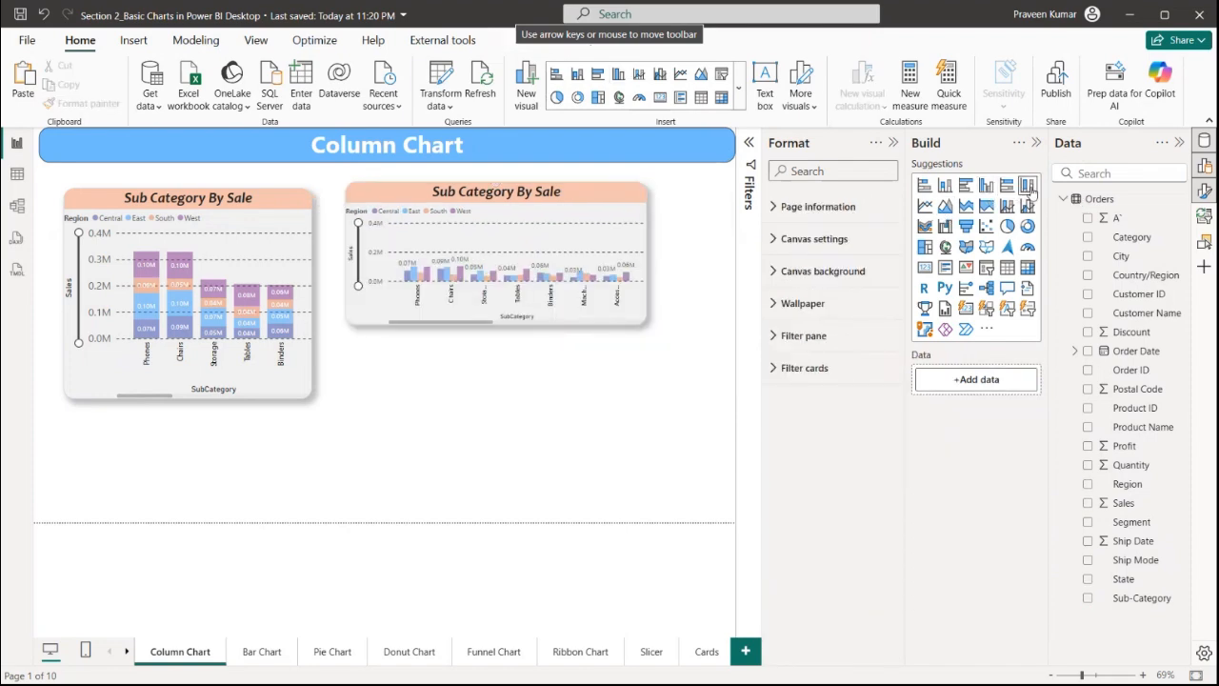
Insert a blank 100% stacked column chart and enlarge it across the lower part of the canvas
click(1028, 187)
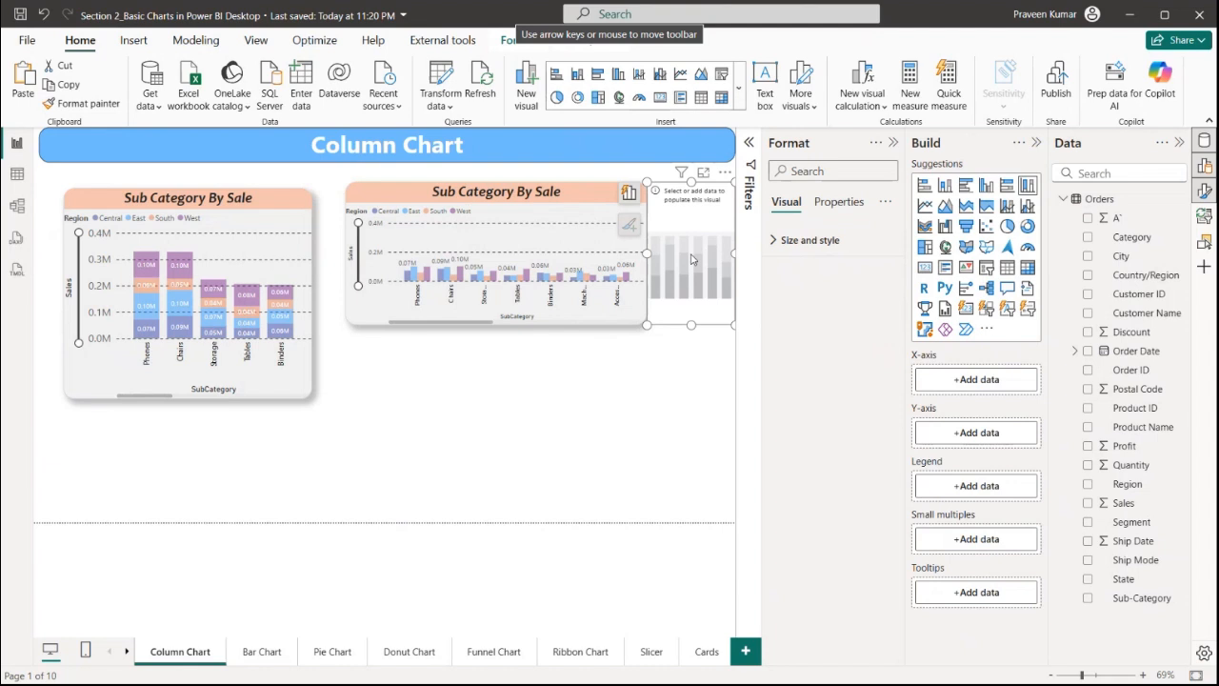
drag(691, 259, 314, 239)
click(592, 504)
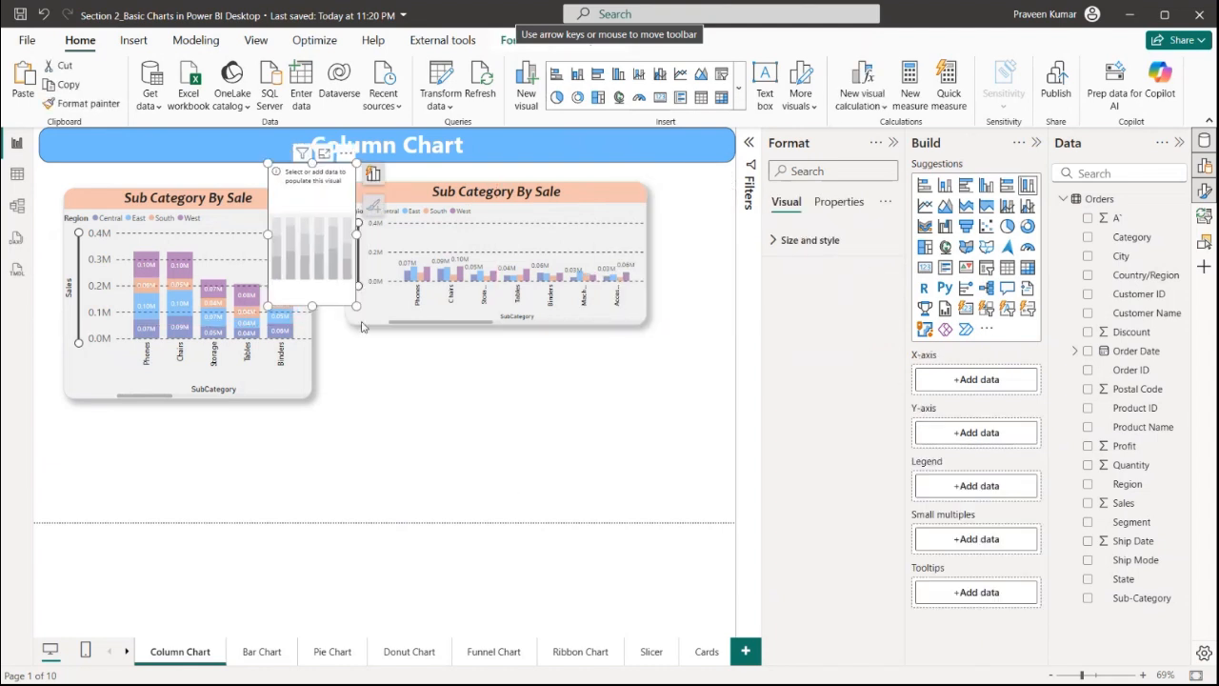
drag(356, 315, 654, 503)
drag(607, 435, 652, 454)
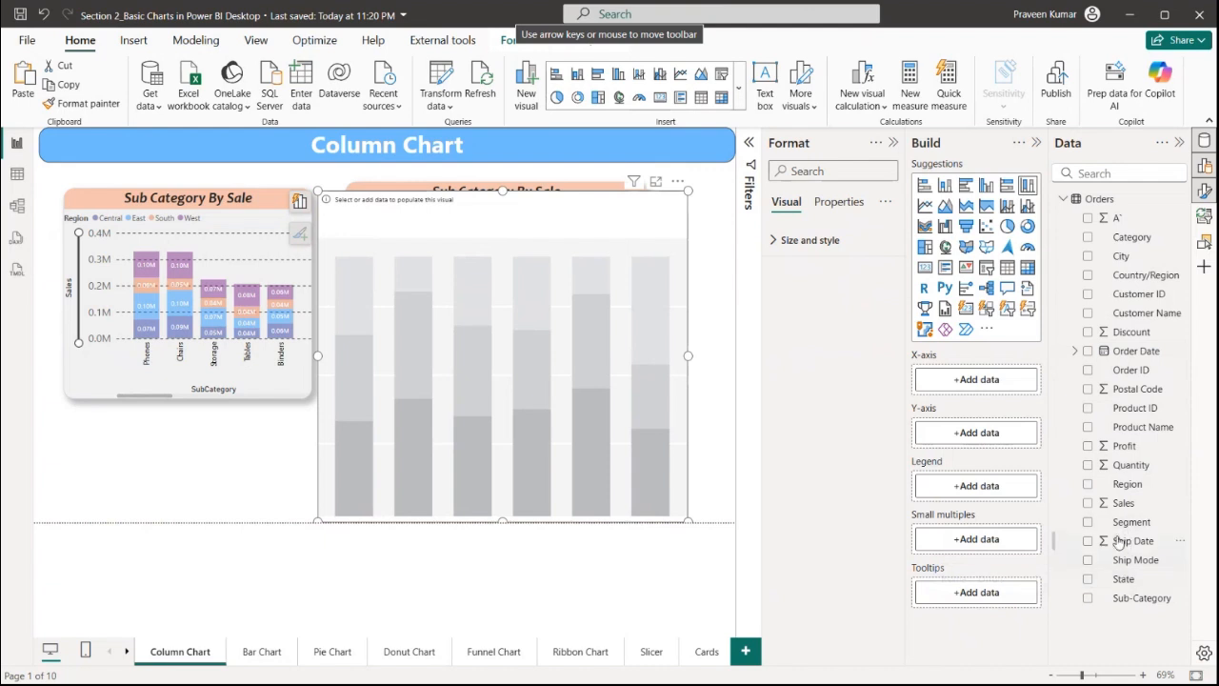
Populate the new chart with Sub-Category on the X-axis, Sales on the Y-axis and Region as legend, moving it left
drag(1134, 597, 979, 393)
drag(1122, 503, 974, 459)
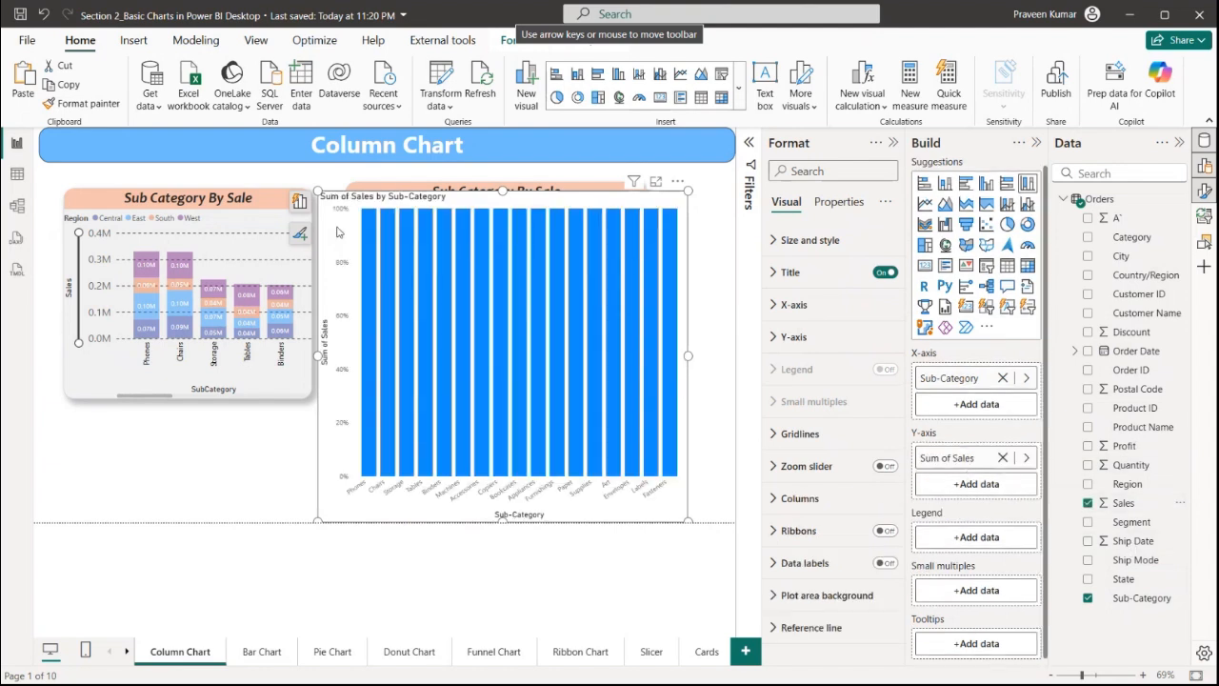
drag(317, 189, 63, 206)
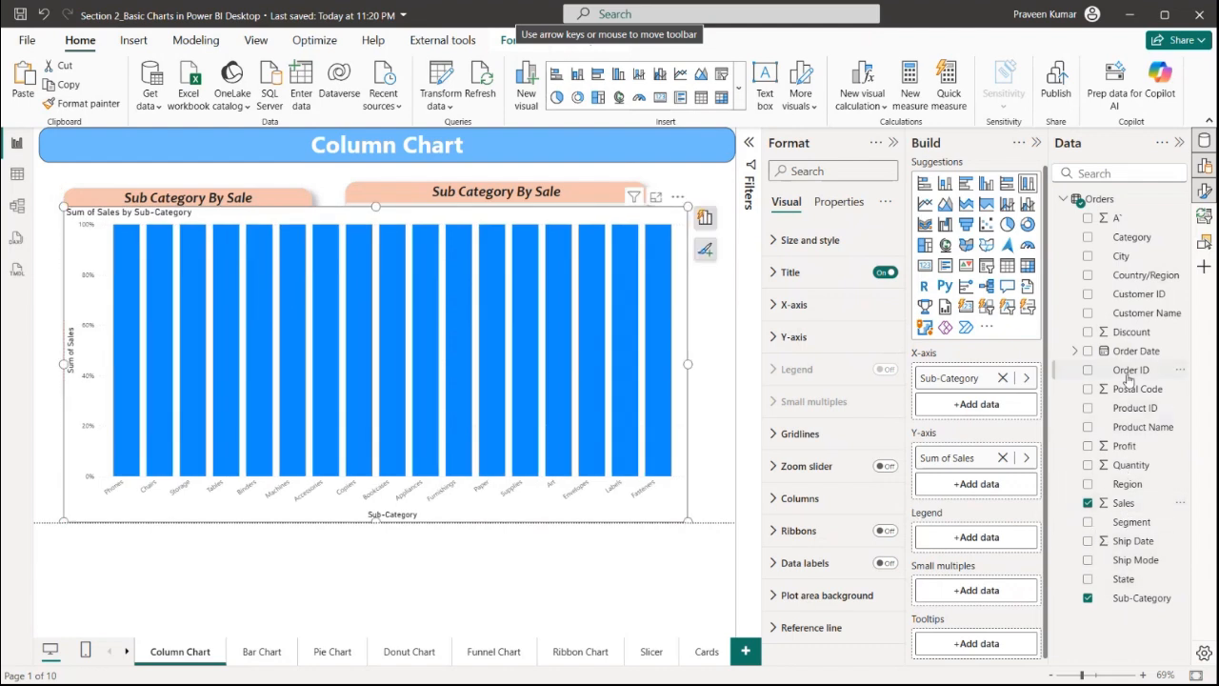
drag(1116, 492, 981, 543)
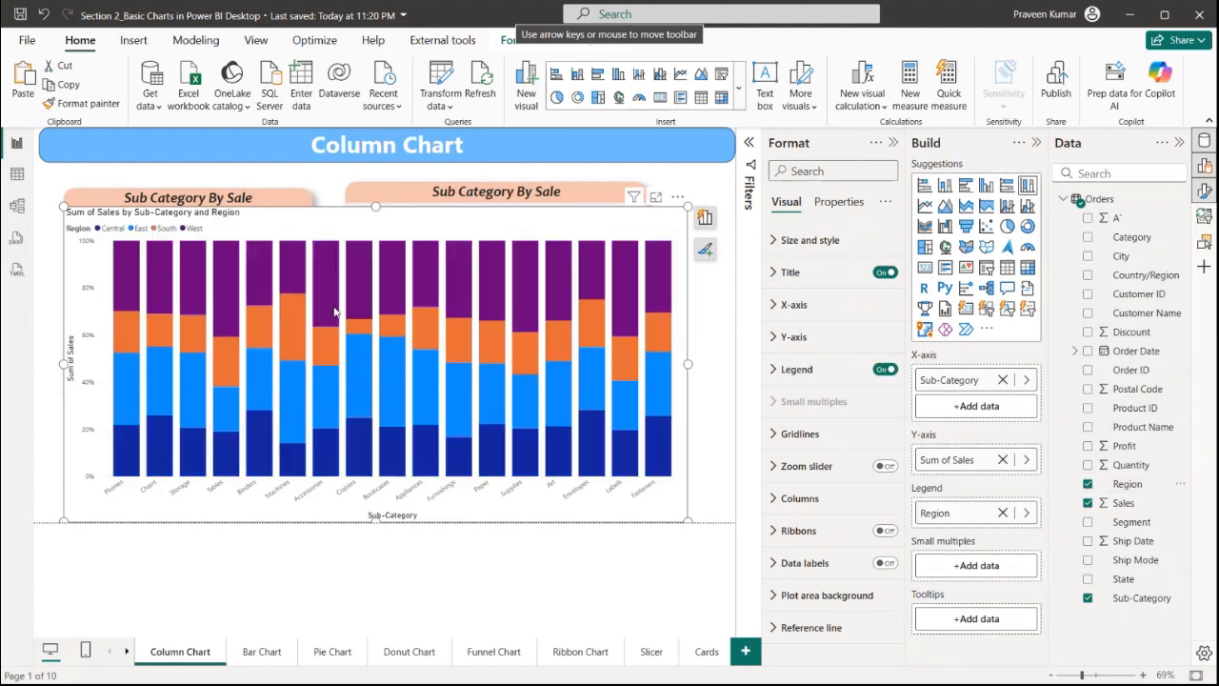
Turn on data labels for the stacked chart and shrink its height from the top edge
click(883, 562)
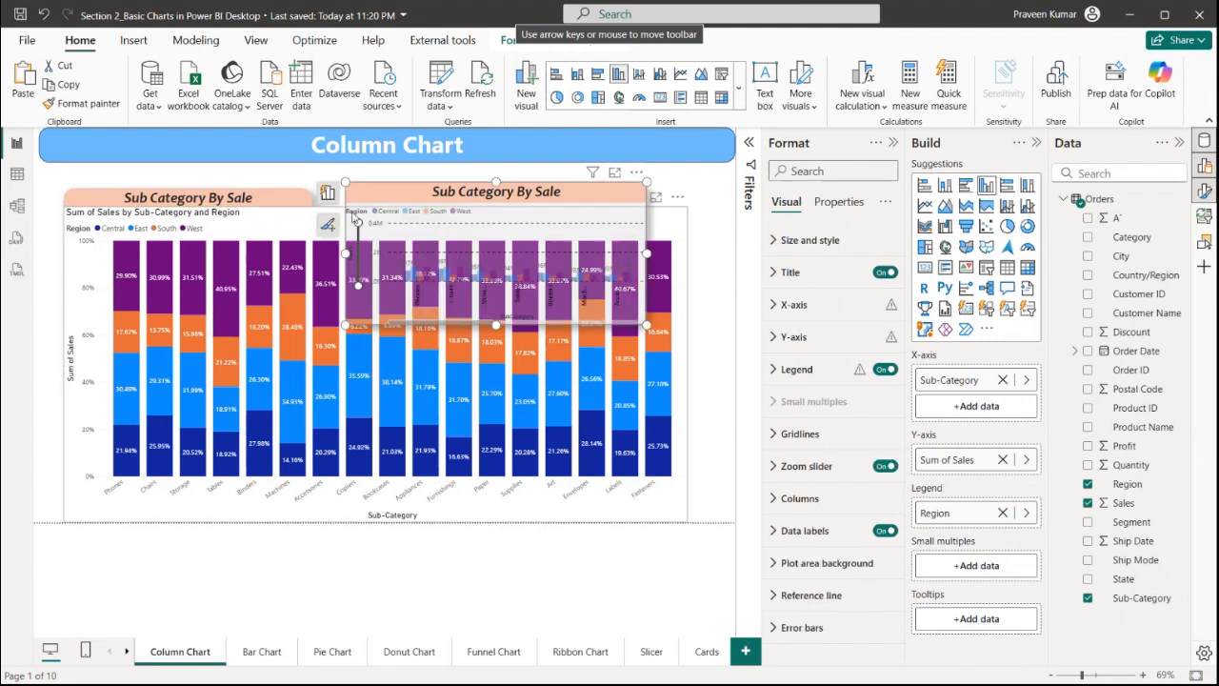
drag(374, 215, 375, 363)
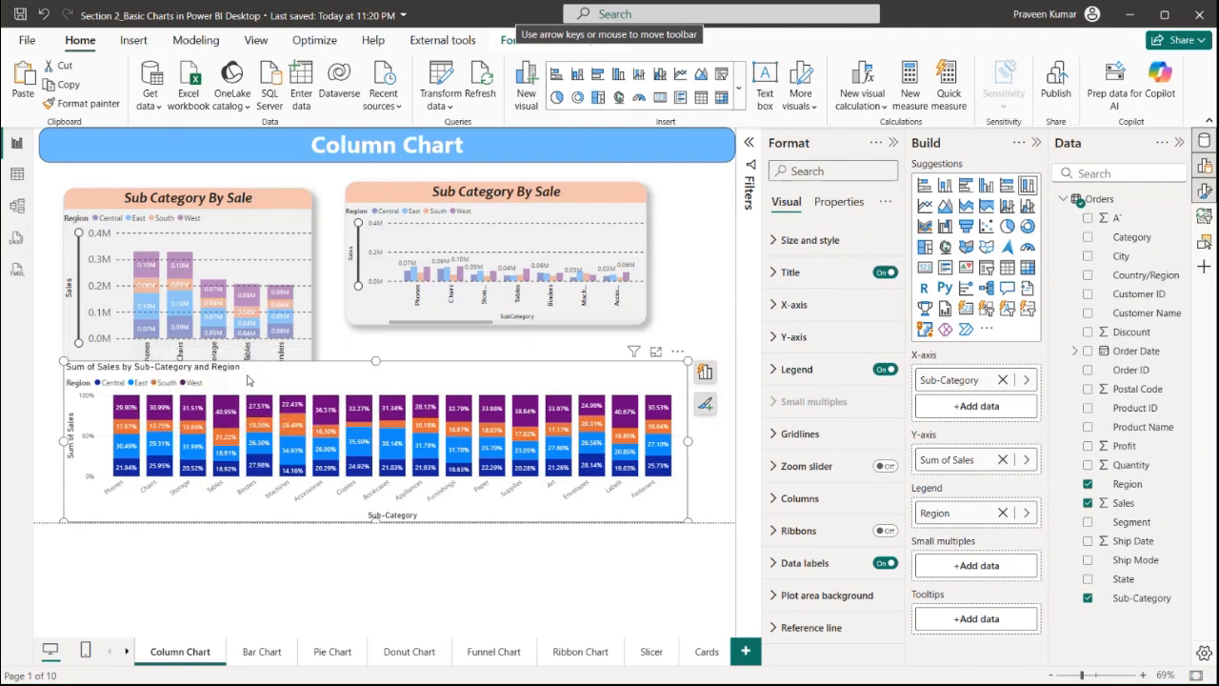
Highlight the Phones column's region segments, temporarily enlarging the chart to inspect them
click(195, 383)
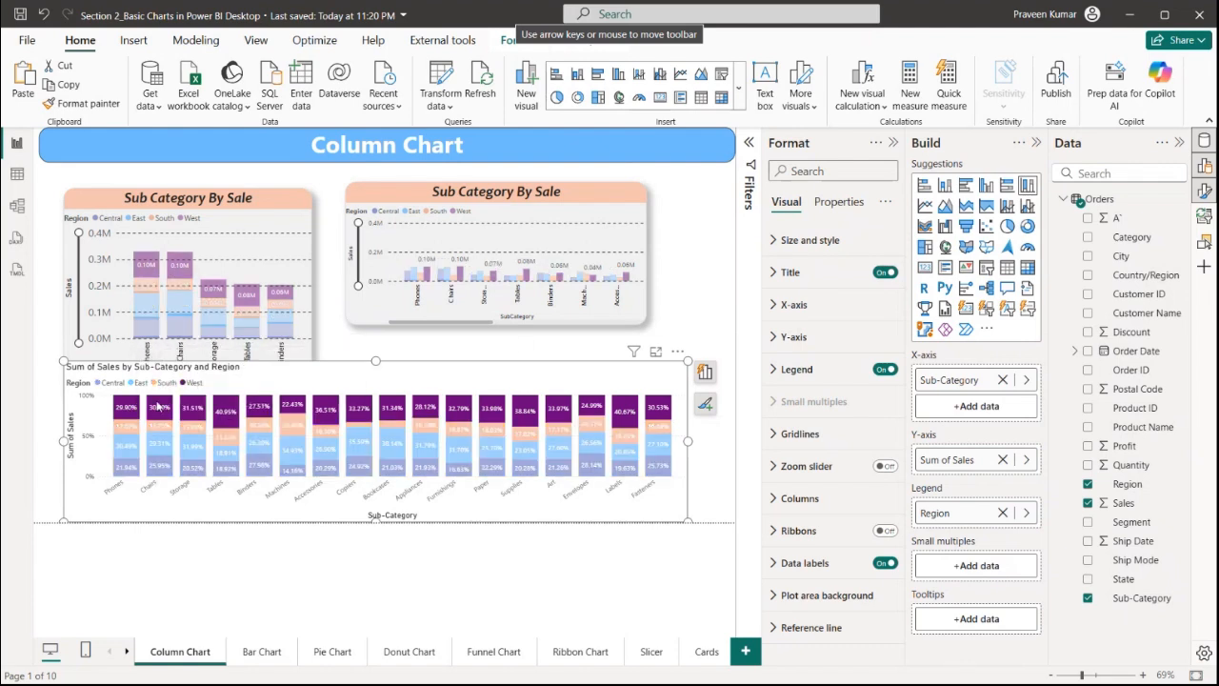
click(129, 427)
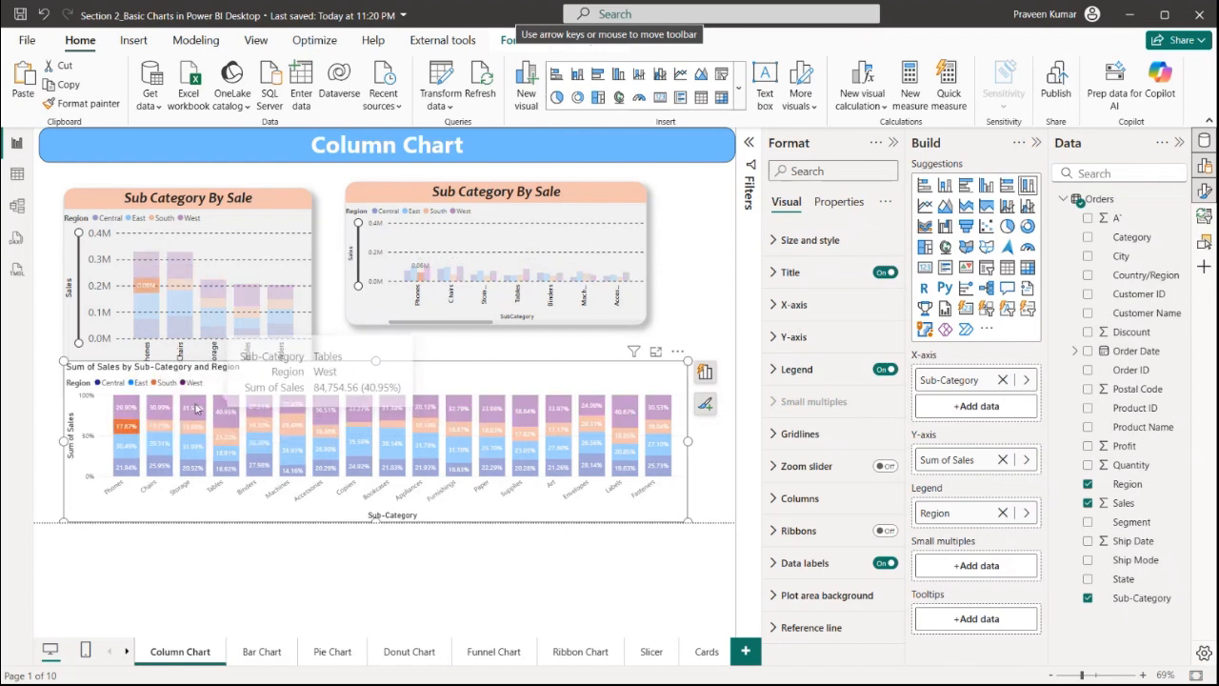
click(133, 450)
drag(377, 361, 376, 169)
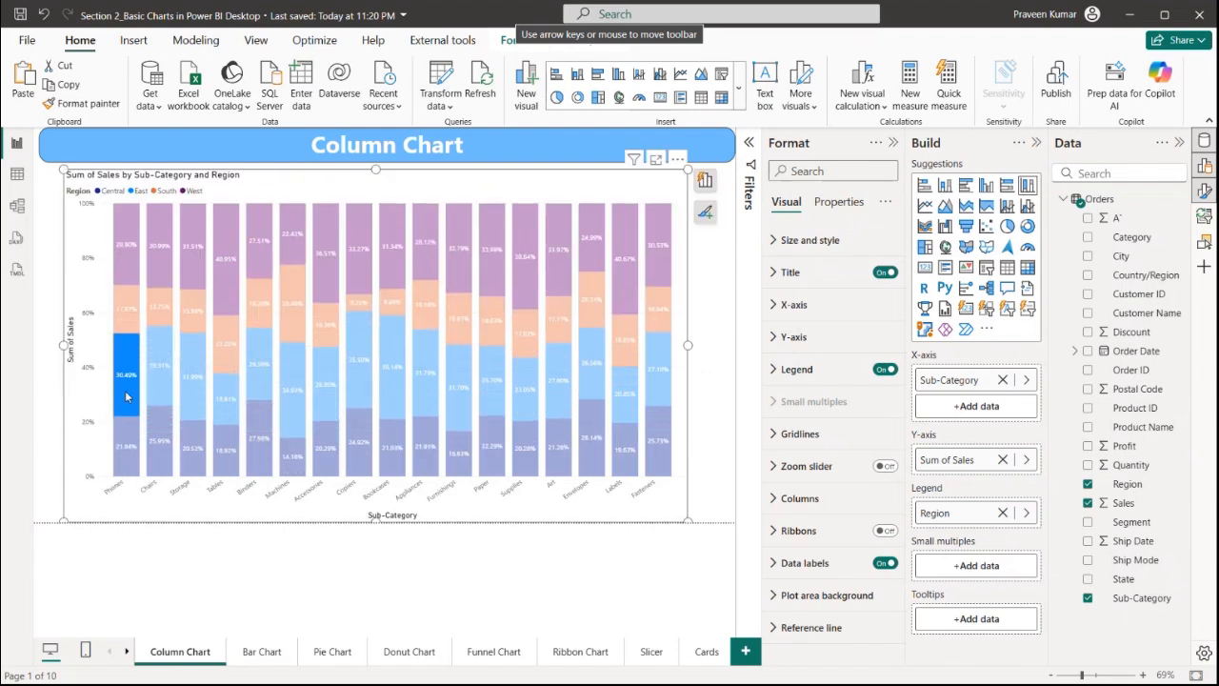
click(135, 402)
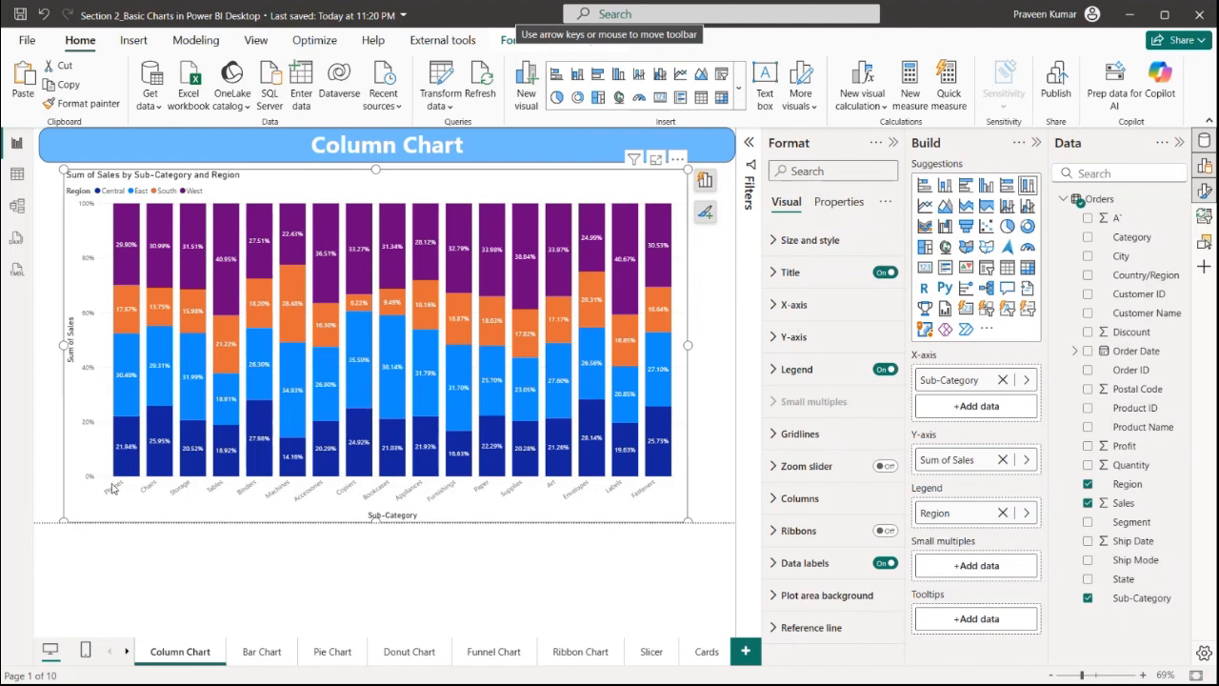
click(126, 249)
click(125, 322)
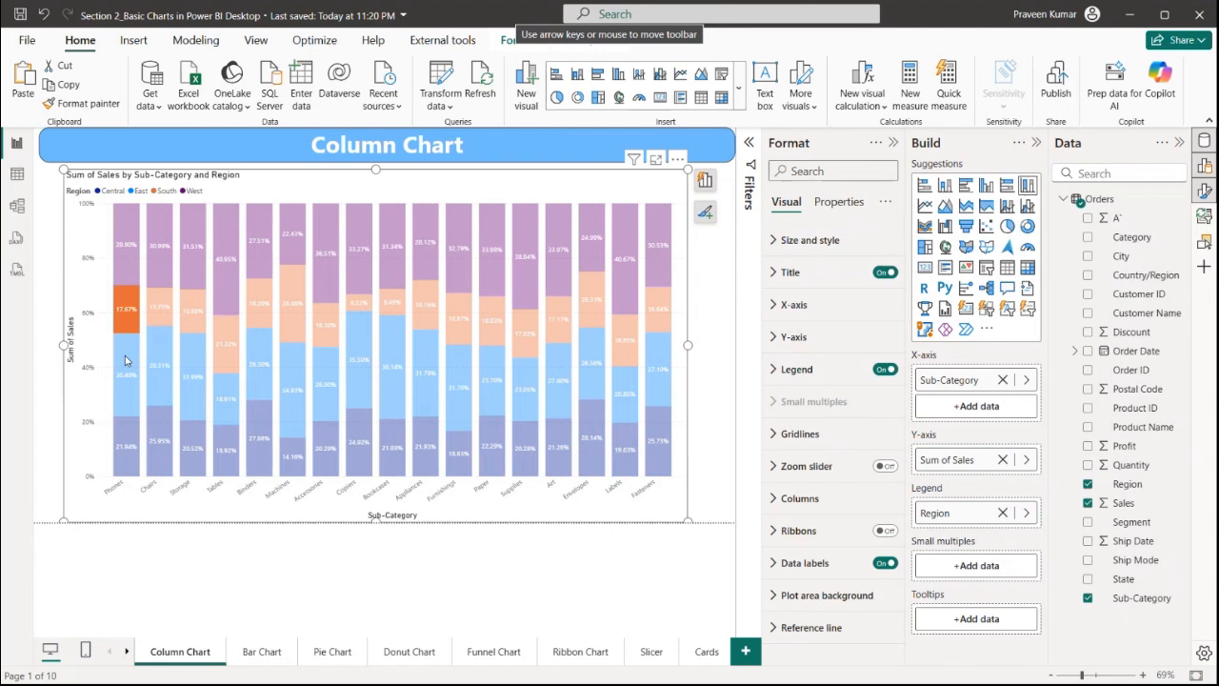
click(125, 360)
click(121, 440)
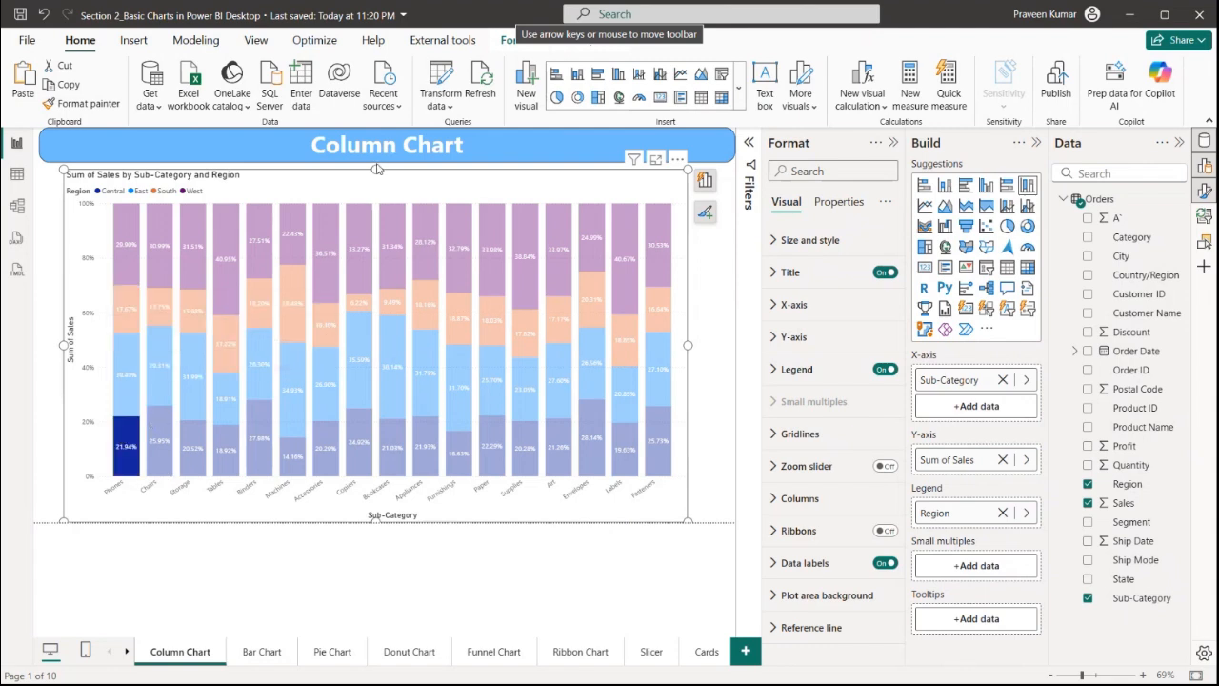
drag(377, 172, 387, 379)
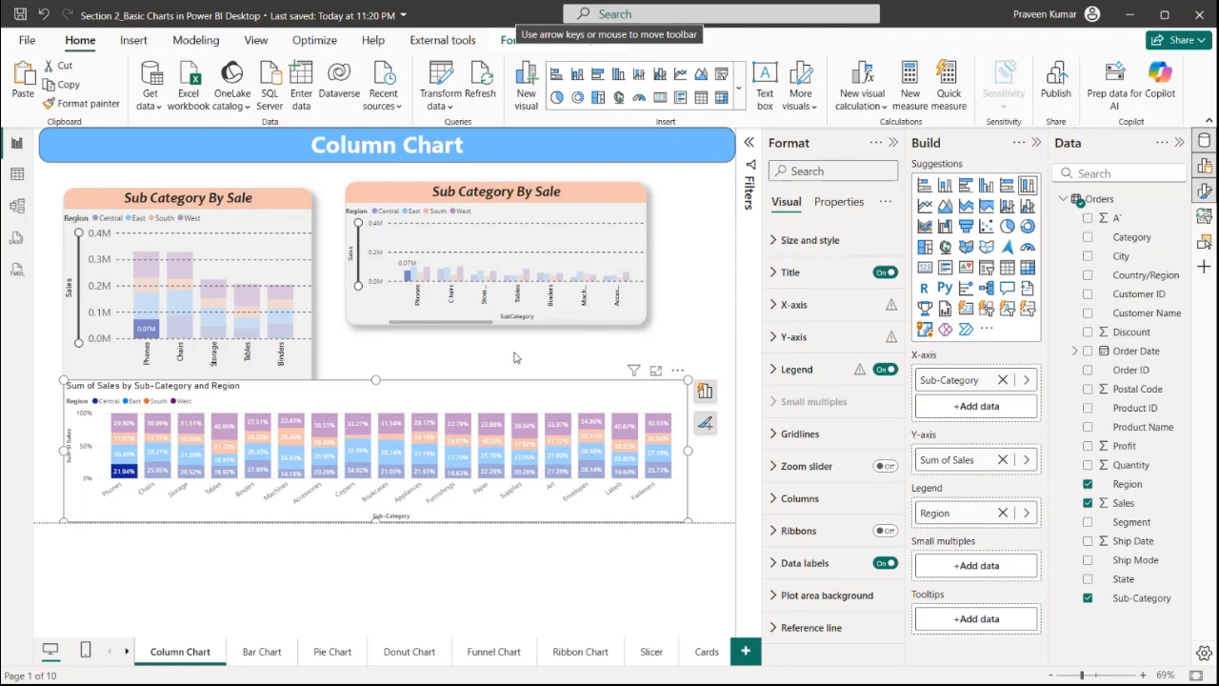
Copy the clustered chart's formatting onto the 100% stacked chart with Format Painter
click(445, 360)
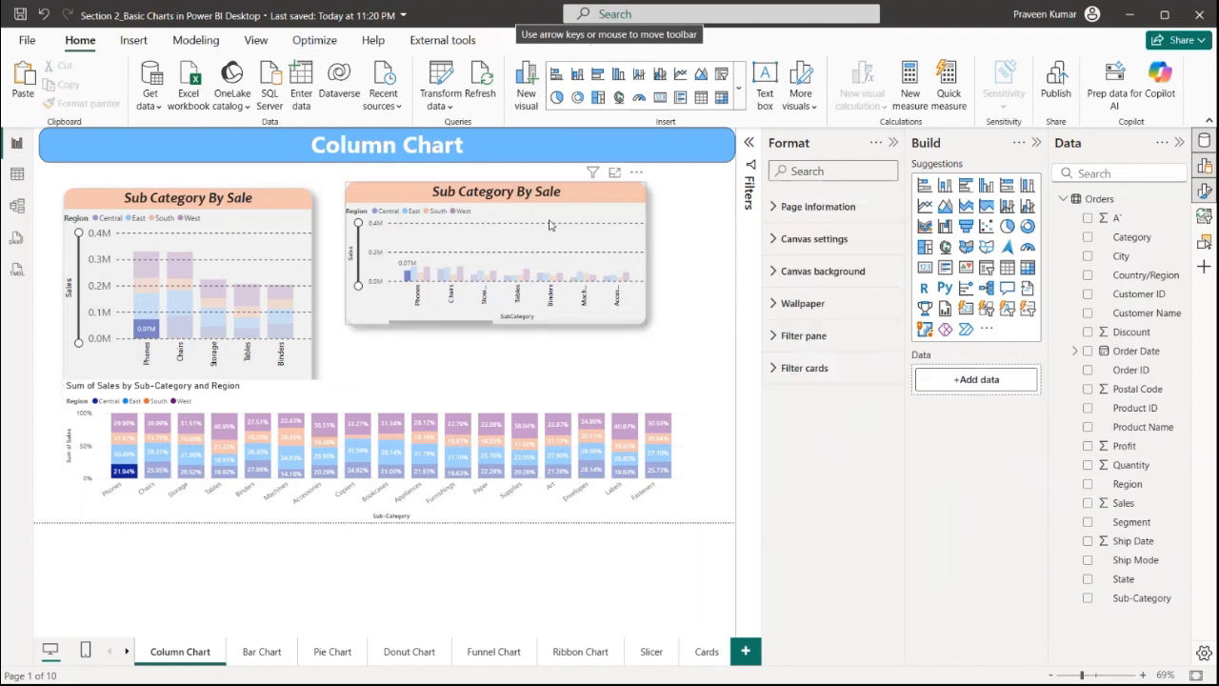
click(608, 228)
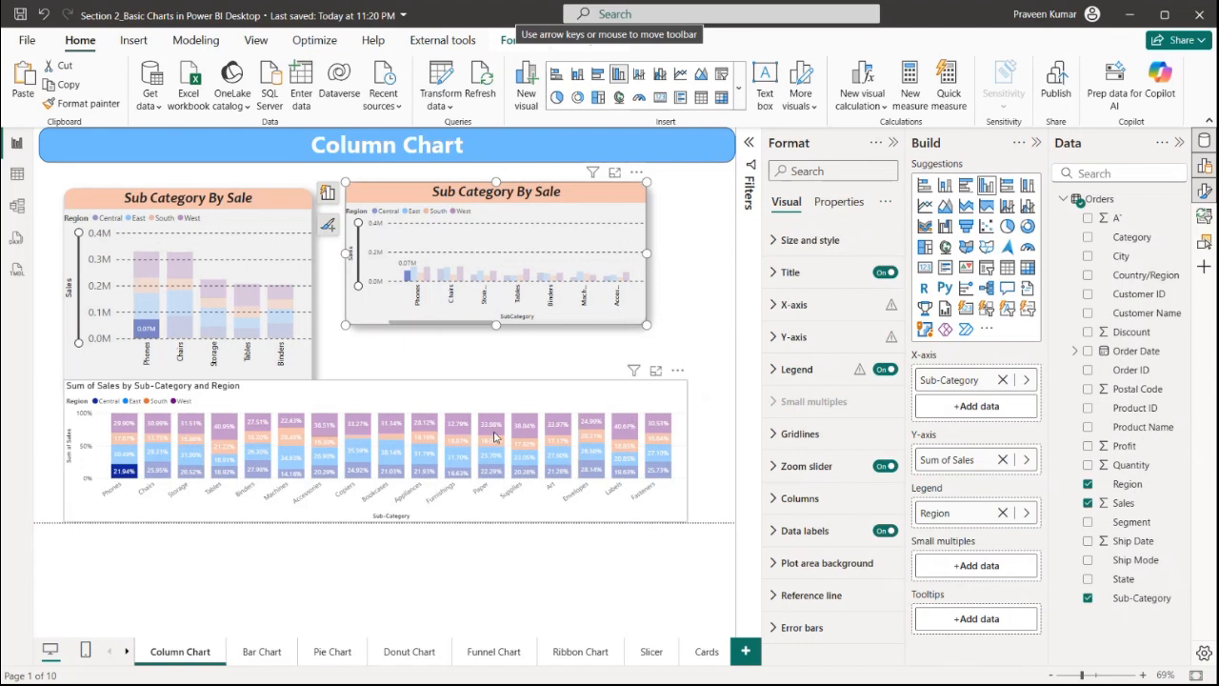
click(709, 229)
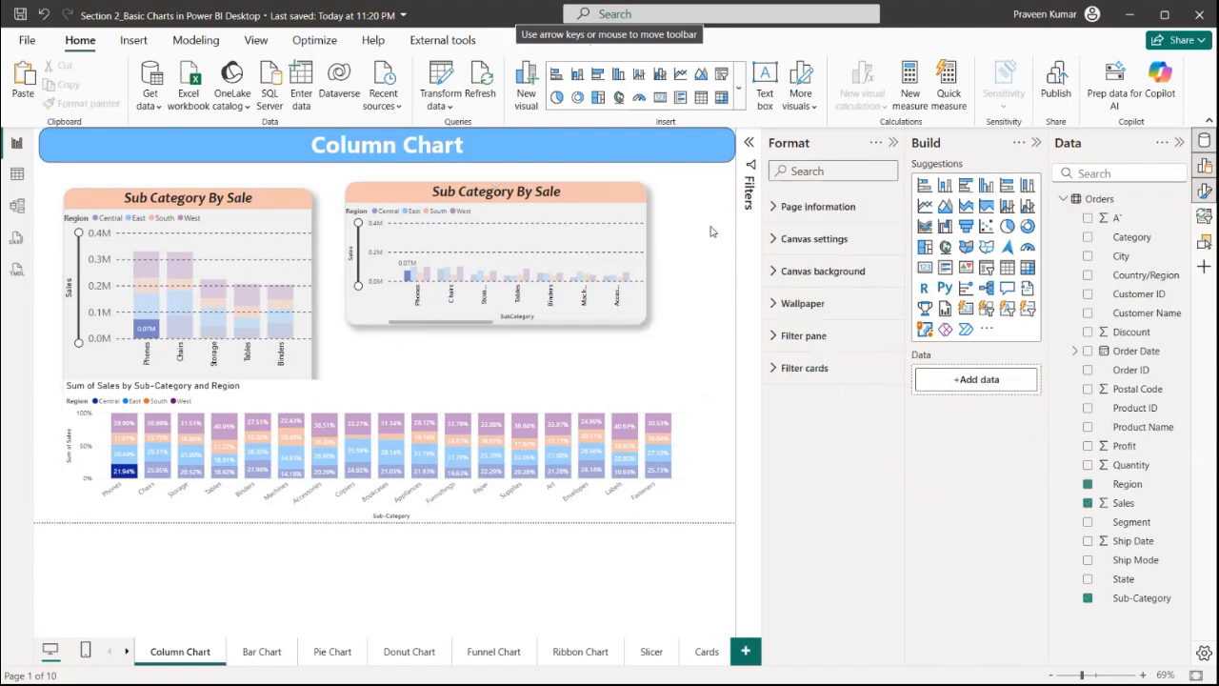
click(588, 217)
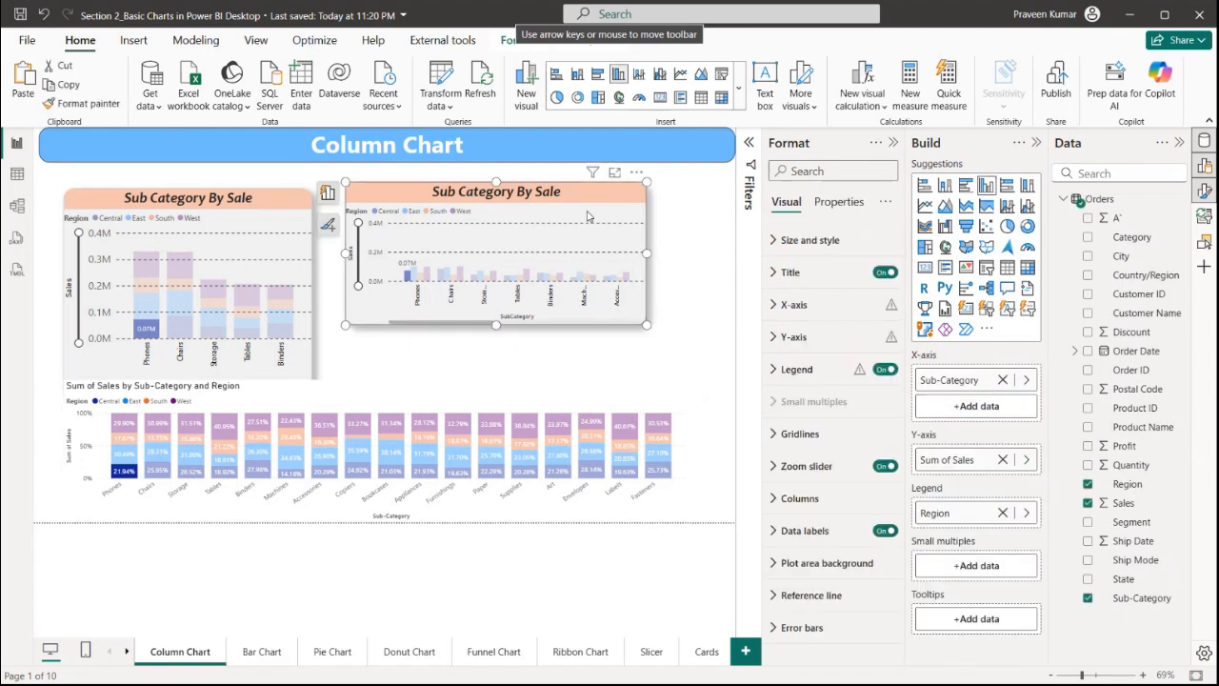
click(88, 102)
click(612, 396)
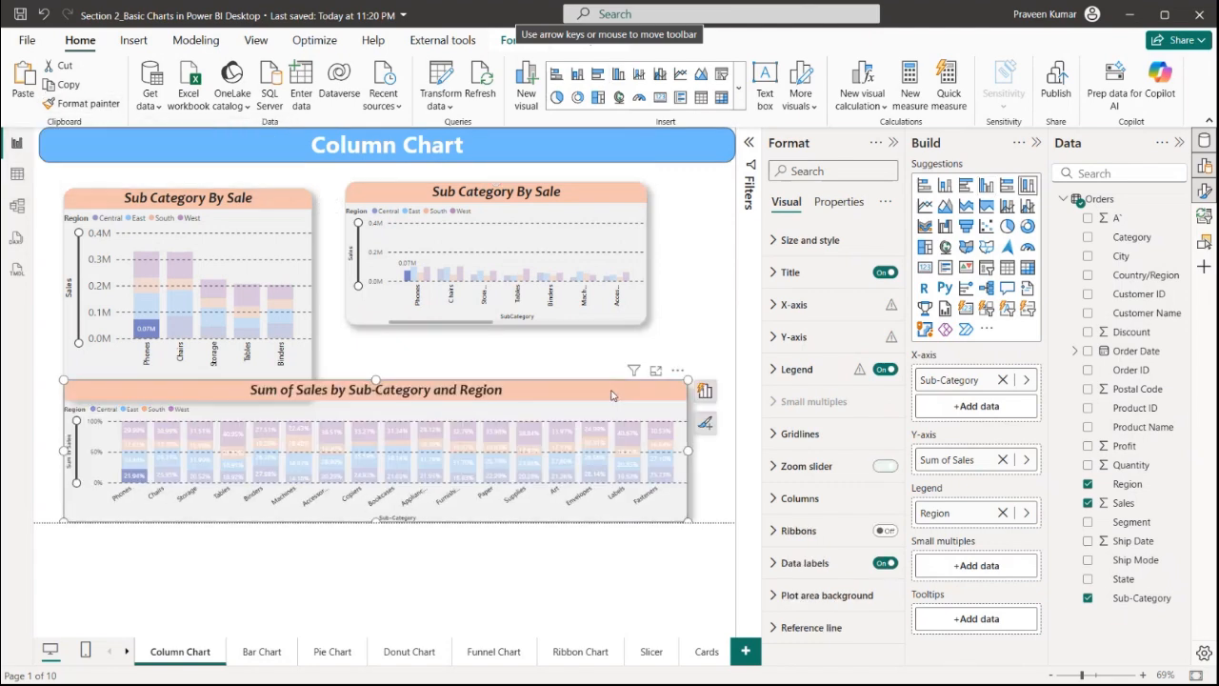
Extend the stacked chart slightly upward and collapse the Format pane
drag(376, 381, 381, 349)
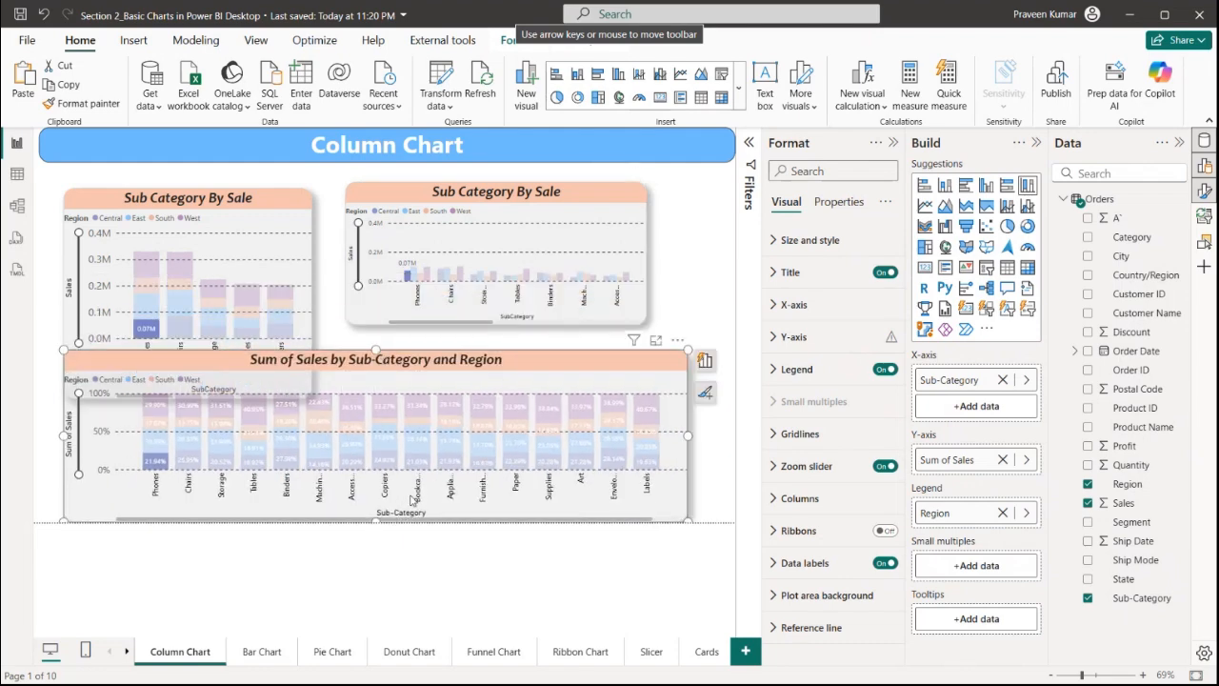
click(722, 293)
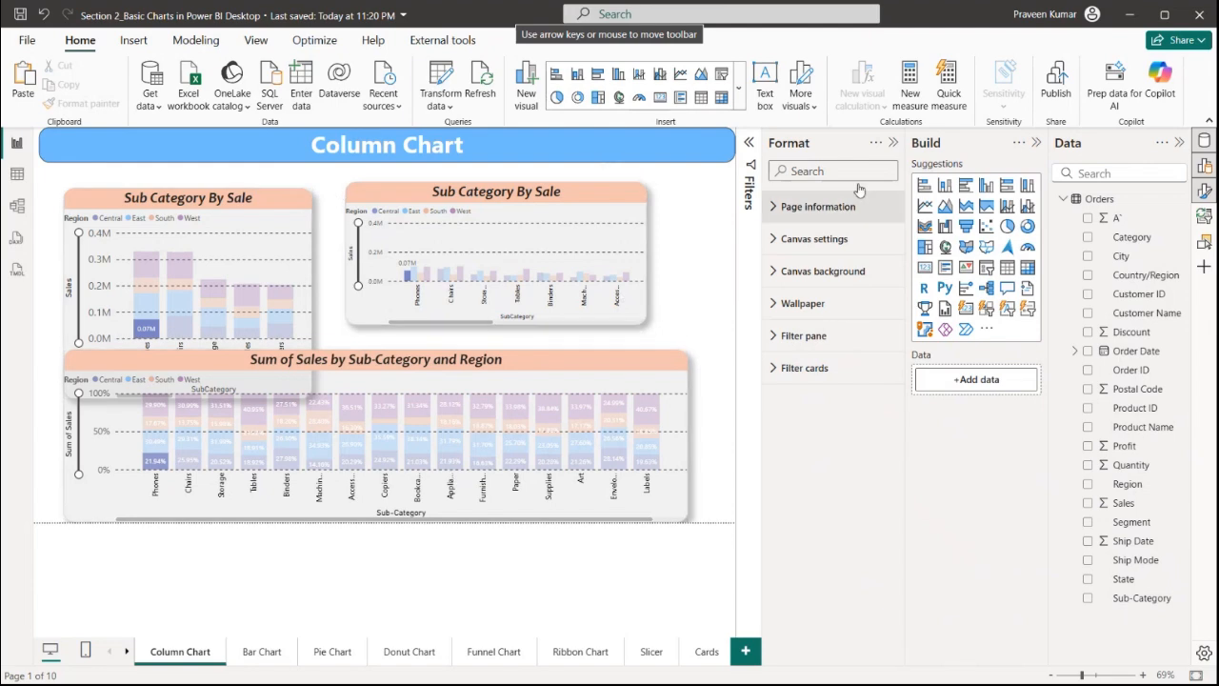
click(893, 142)
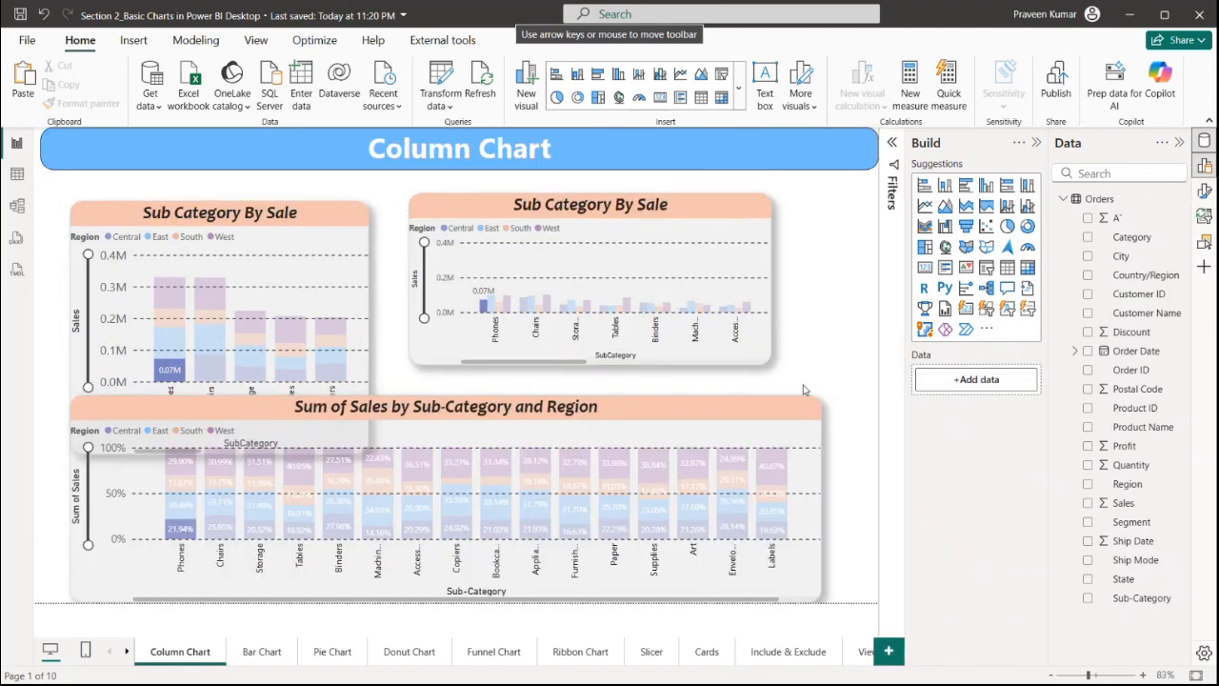
Select all three charts and paste them onto the Bar Chart page
click(264, 654)
click(198, 655)
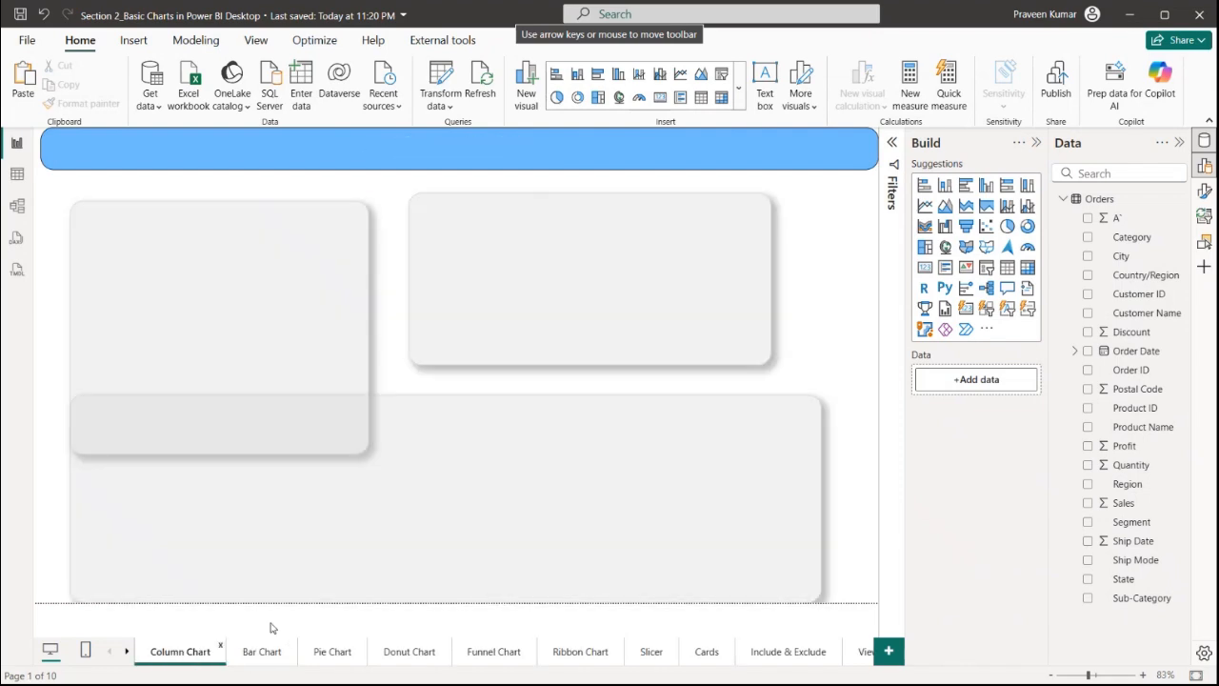
drag(834, 198, 35, 606)
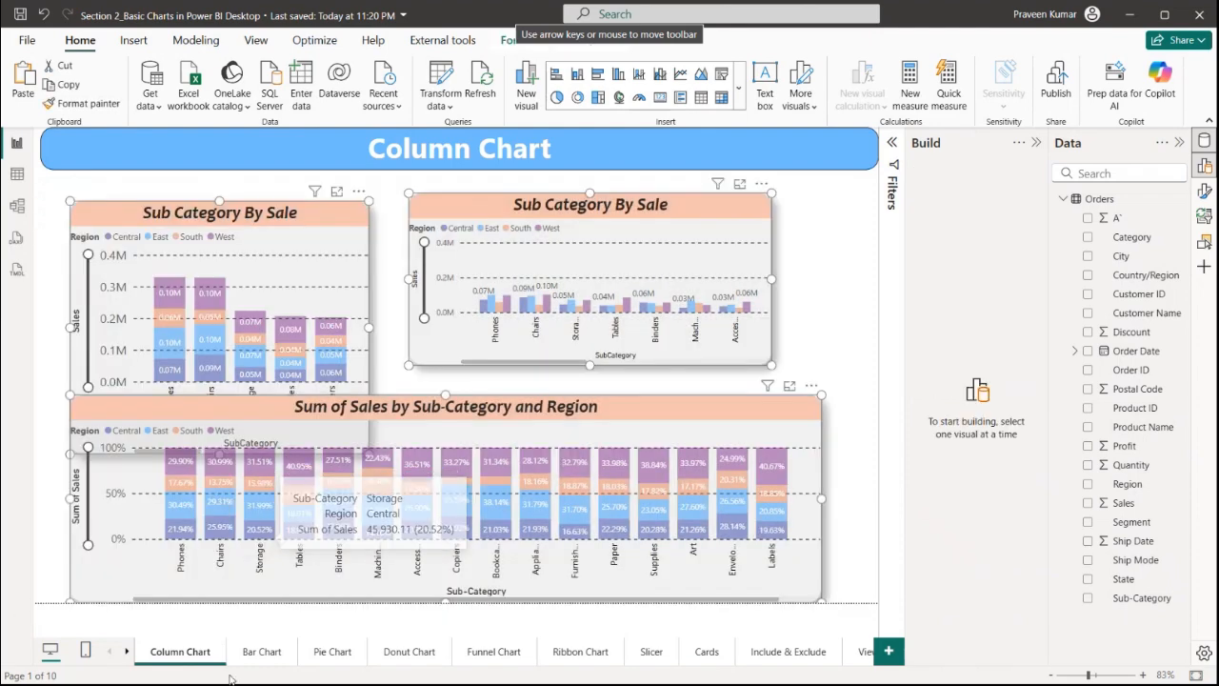
click(255, 657)
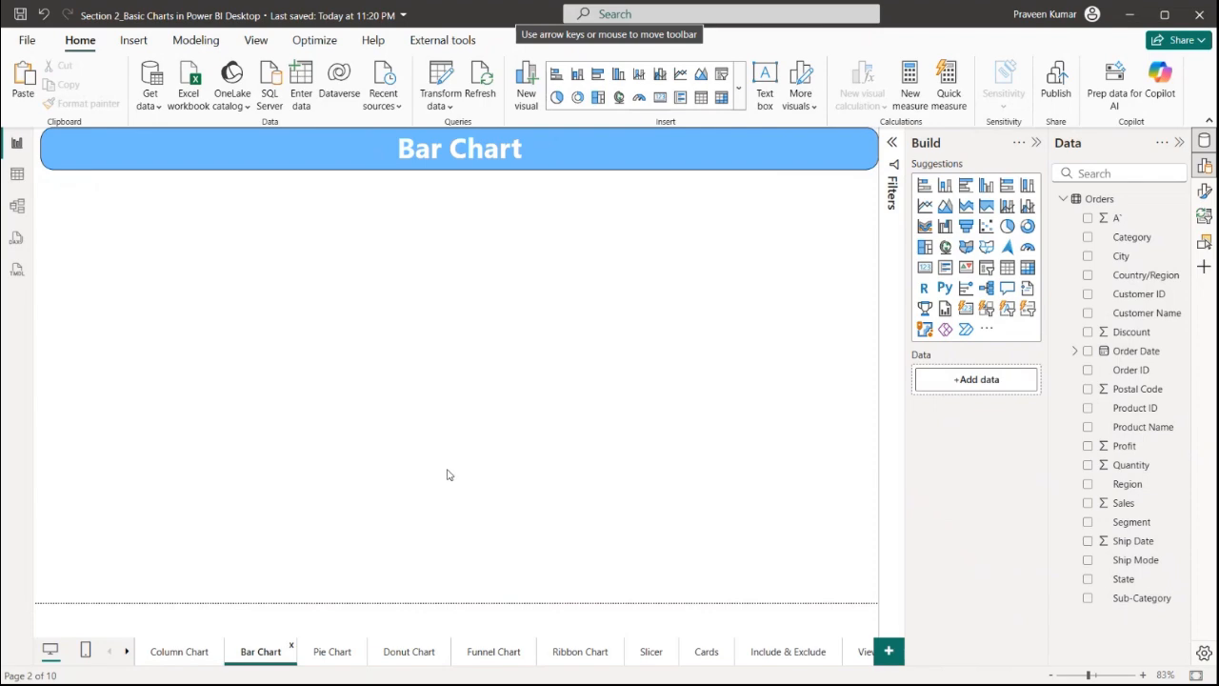
key(ctrl+v)
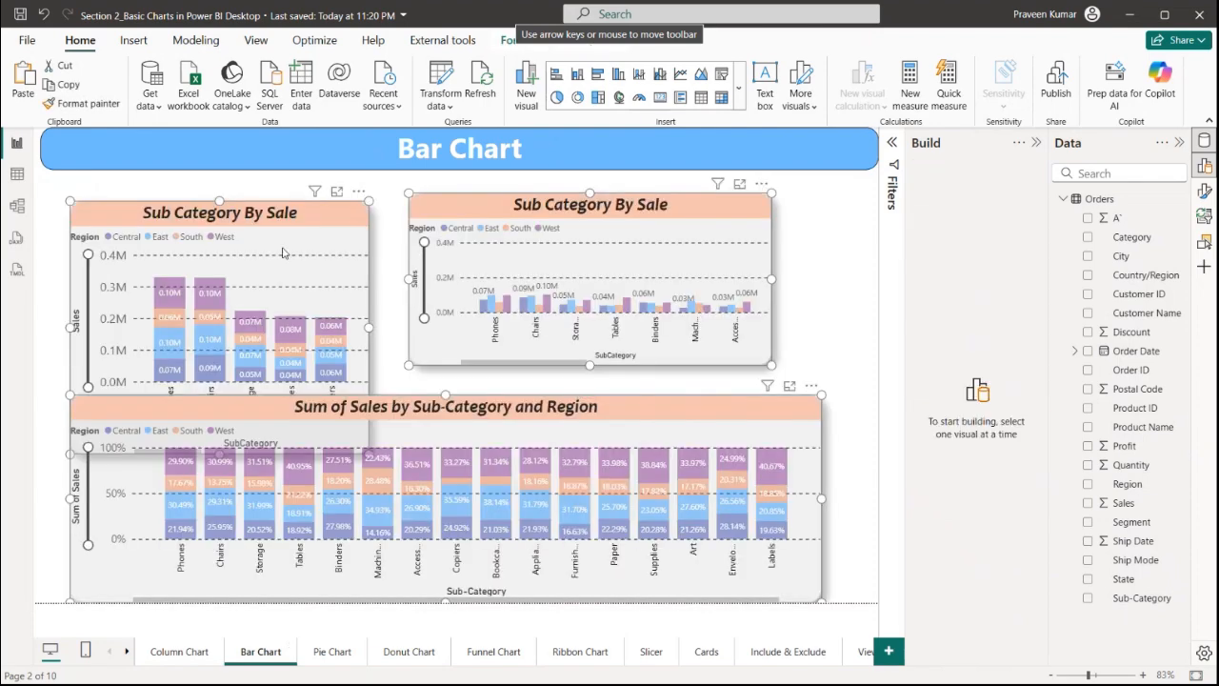
Convert the first pasted chart to a stacked bar chart and move it up slightly
click(283, 253)
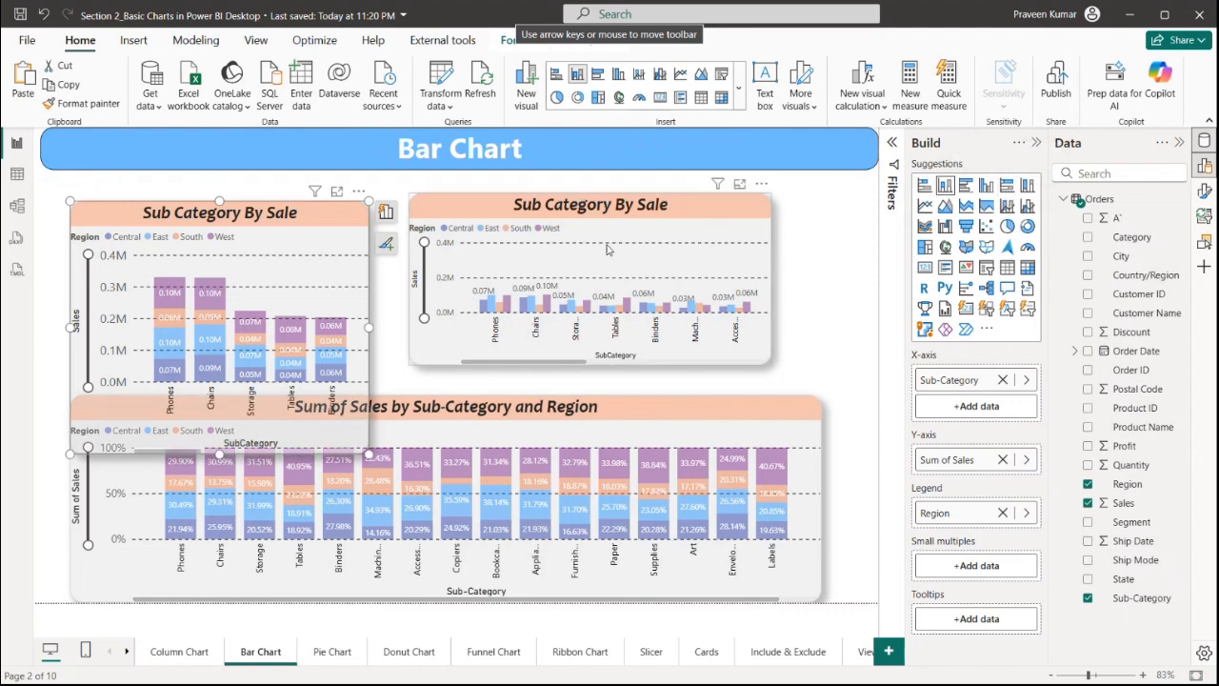
click(923, 187)
drag(336, 279, 321, 250)
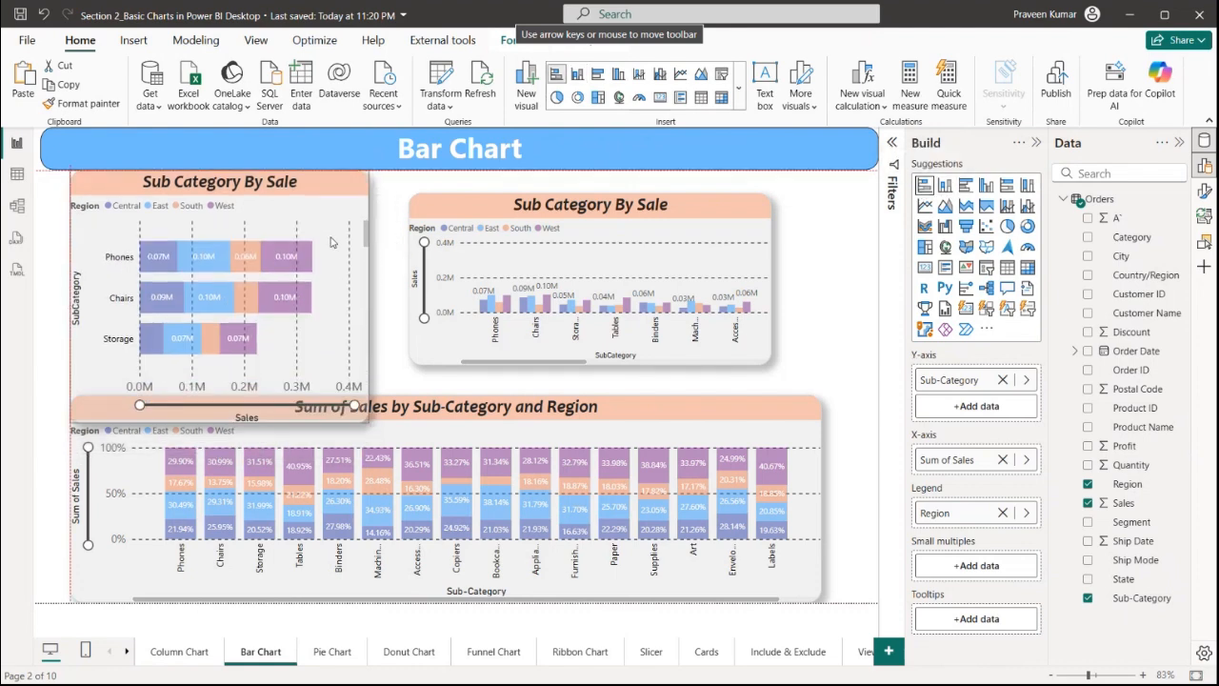
Resize the stacked bar chart slightly smaller from its corner
drag(353, 420, 387, 367)
scroll(301, 287, down, 2)
scroll(254, 283, up, 2)
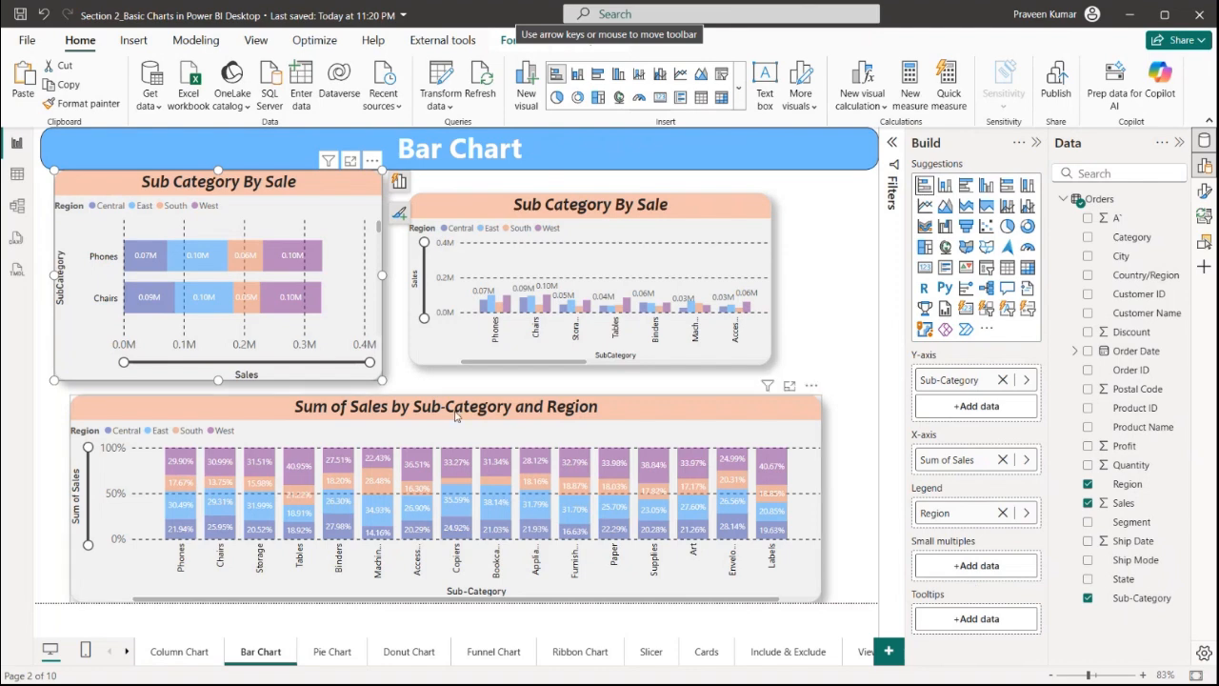
Enlarge the stacked bar chart across the canvas and add Segment as its small multiples field
drag(431, 417, 824, 607)
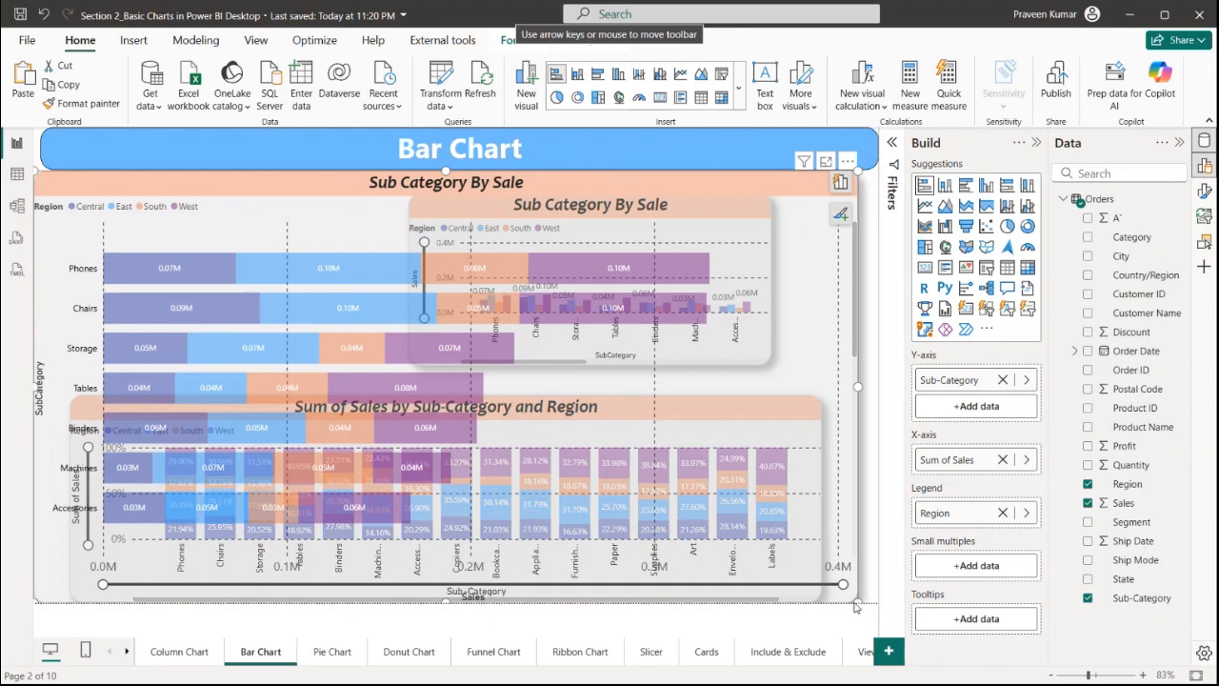
drag(856, 600, 835, 592)
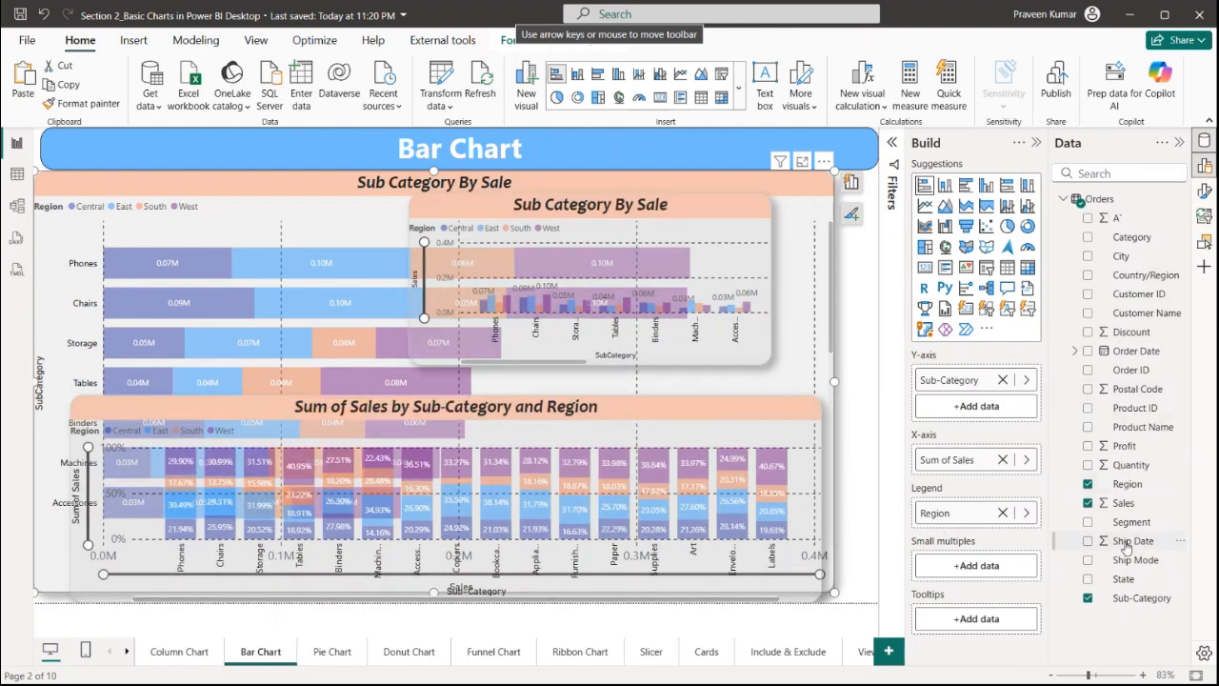
drag(1126, 531, 976, 568)
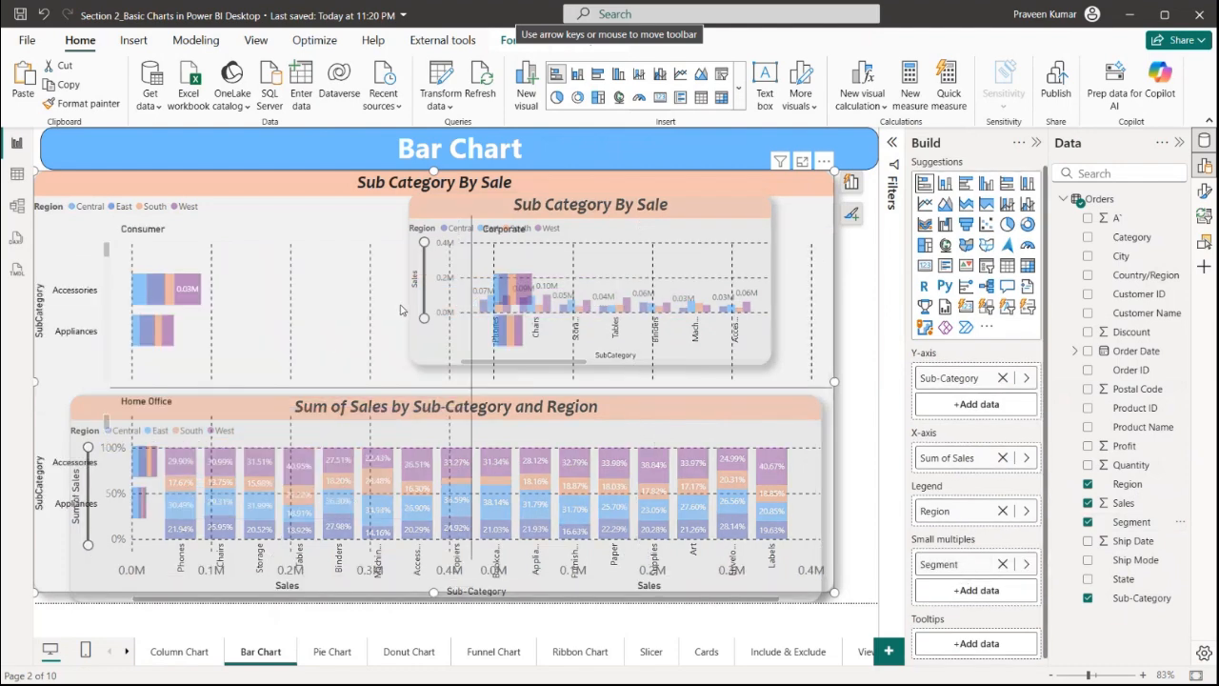
Open the chart's format settings and review the plot area background and size and position options
click(852, 214)
click(885, 531)
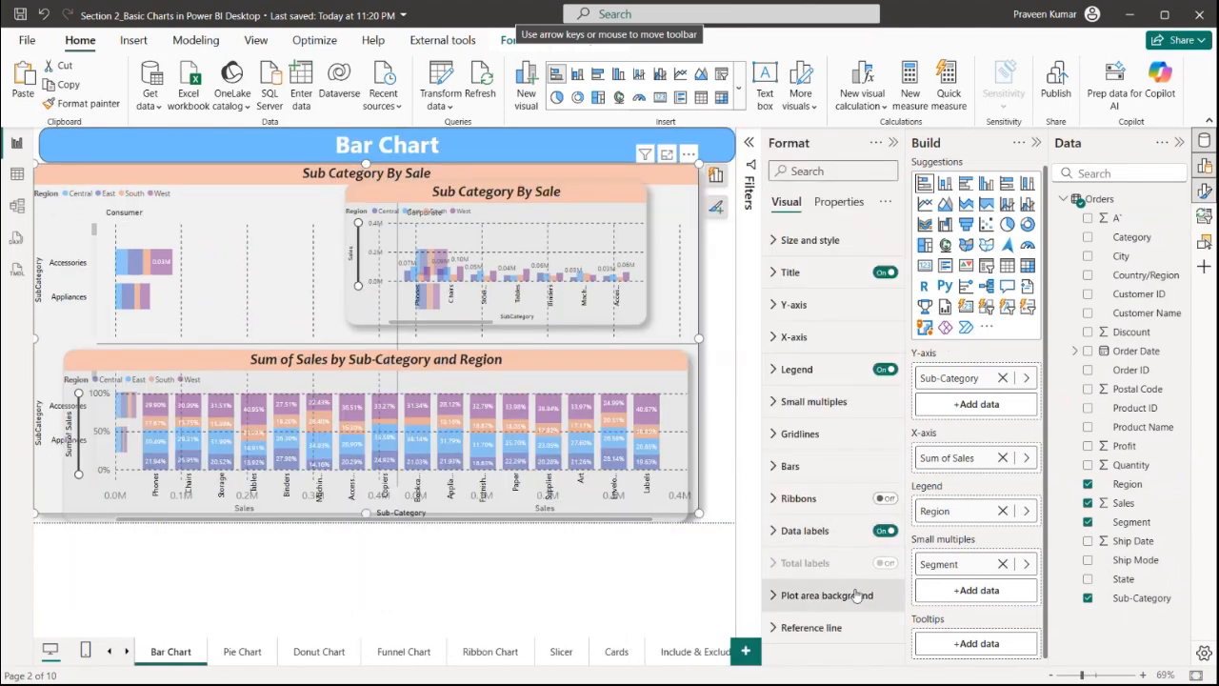
click(829, 596)
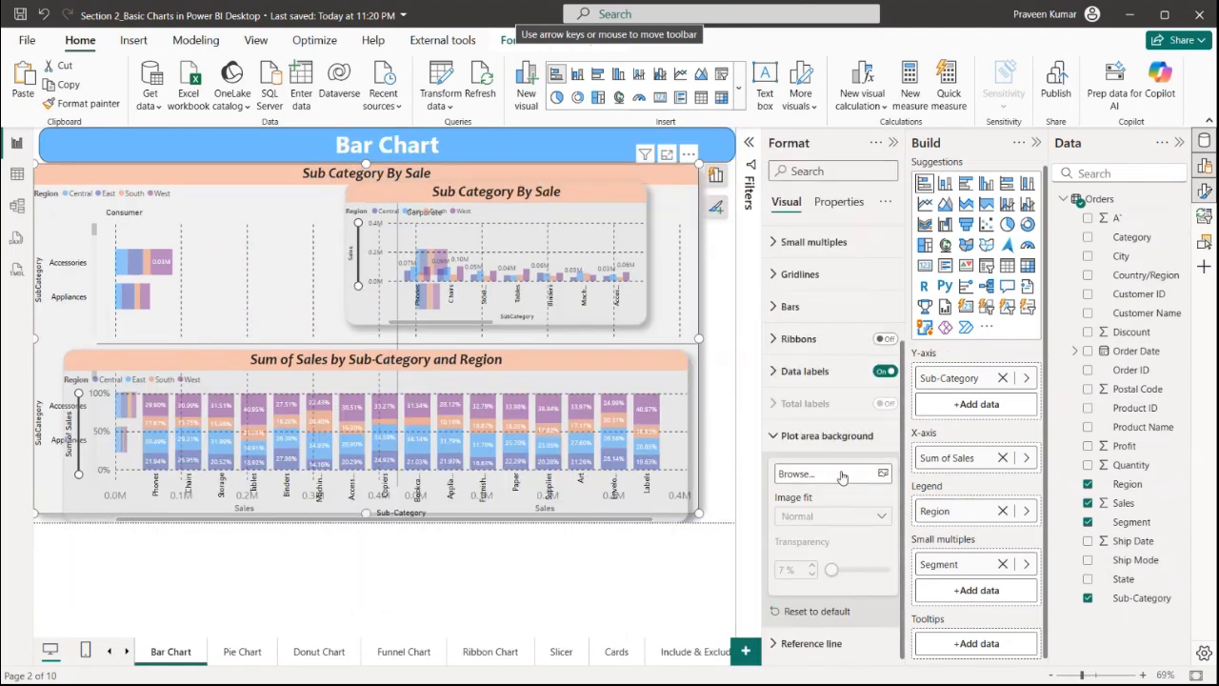
scroll(824, 457, up, 5)
click(807, 240)
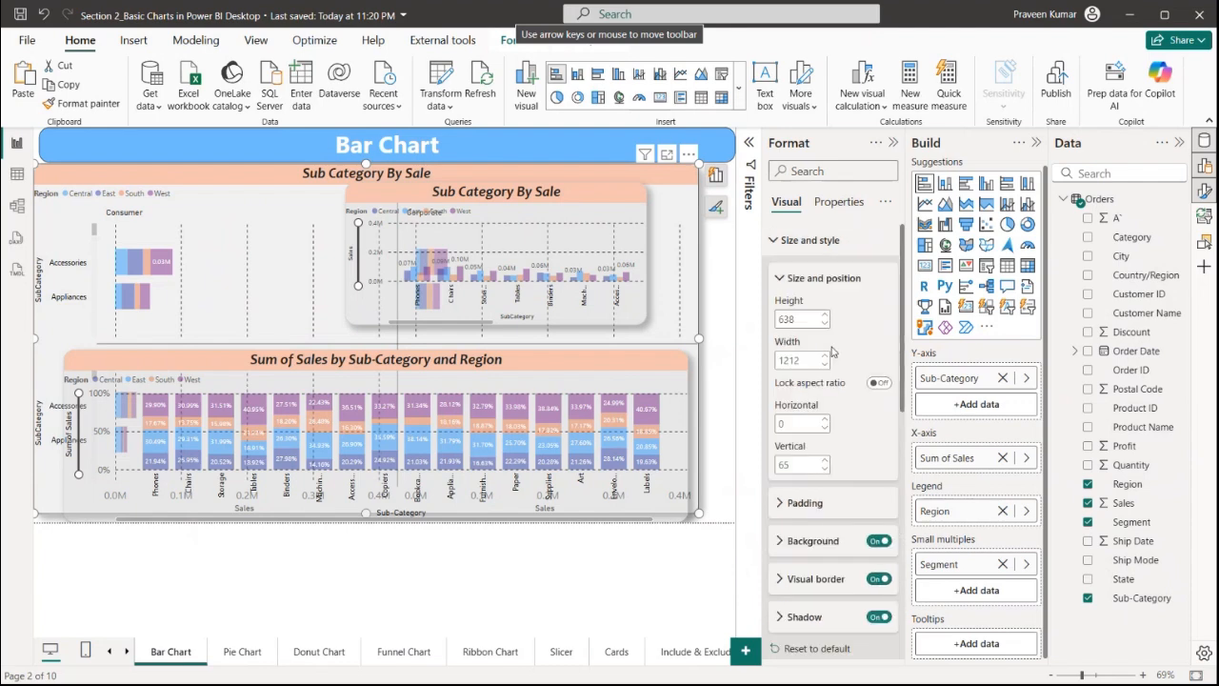
scroll(857, 438, down, 3)
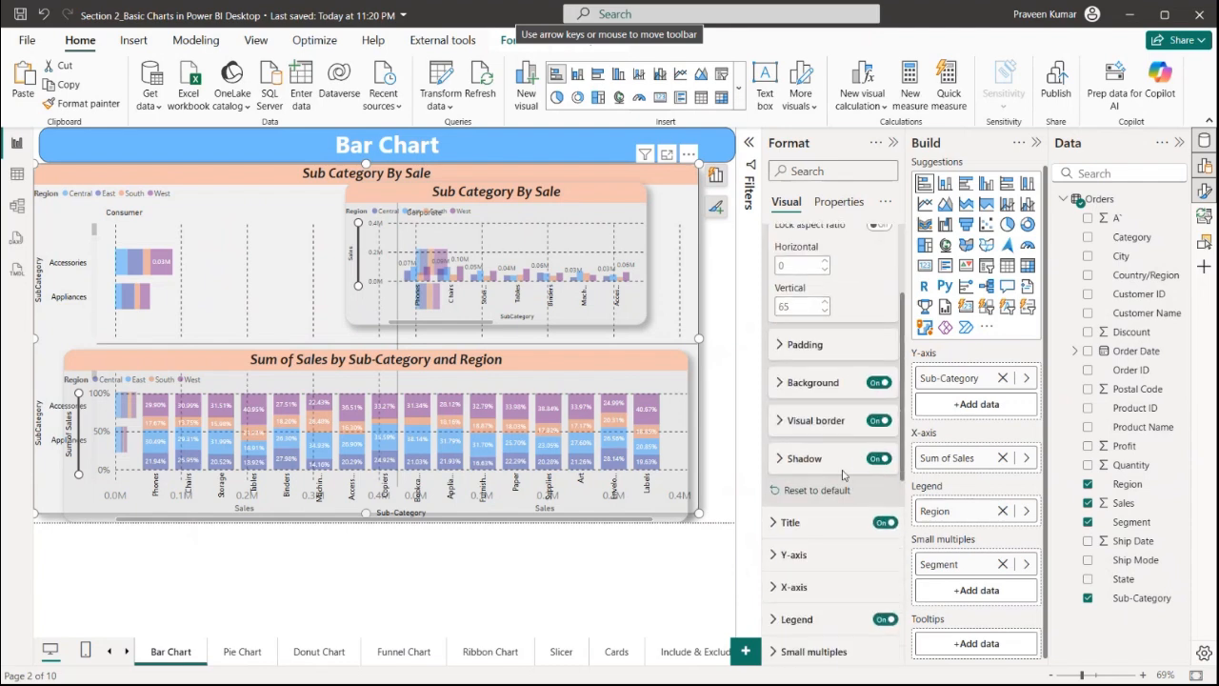
scroll(855, 427, up, 2)
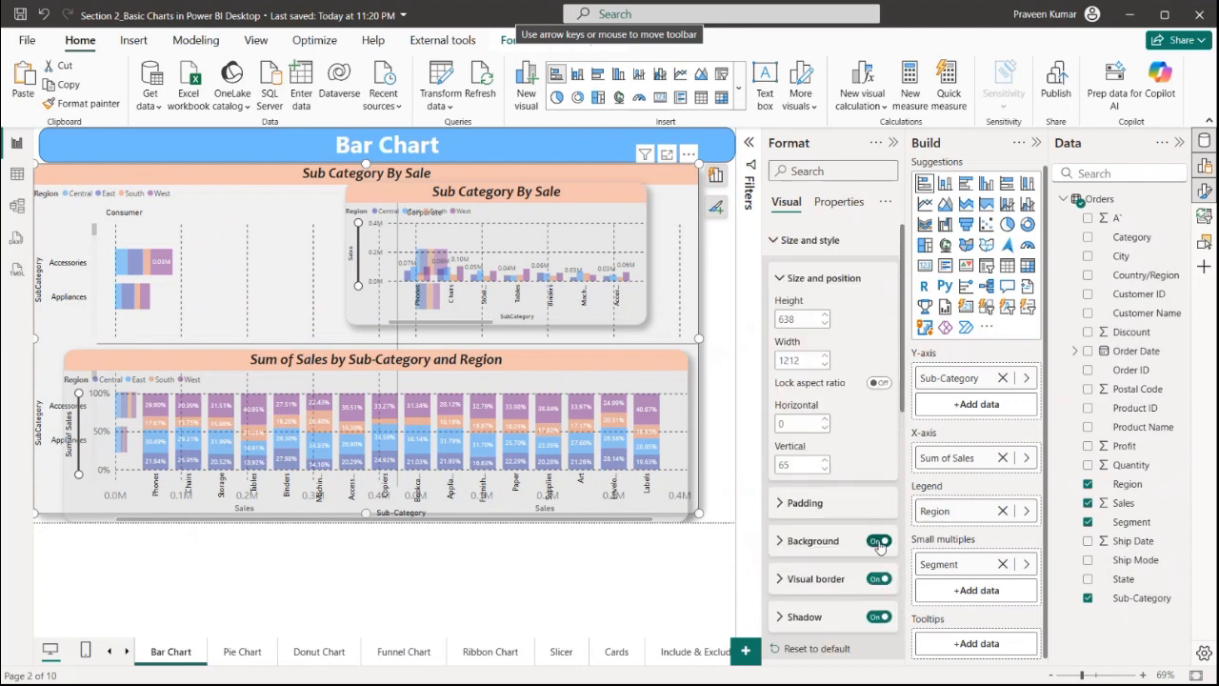
Set the chart background transparency to 100% and undo that change
click(846, 540)
scroll(846, 539, down, 3)
scroll(845, 534, down, 1)
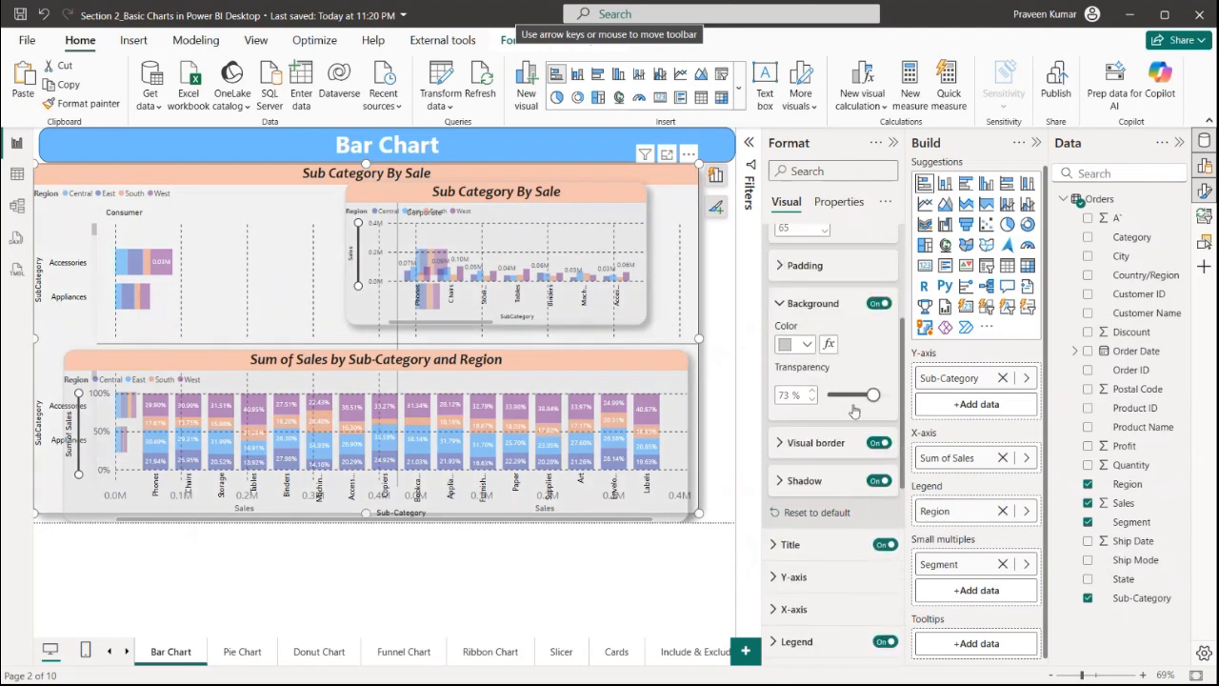
mouse_move(874, 393)
mouse_down()
mouse_move(806, 401)
mouse_move(895, 396)
mouse_up()
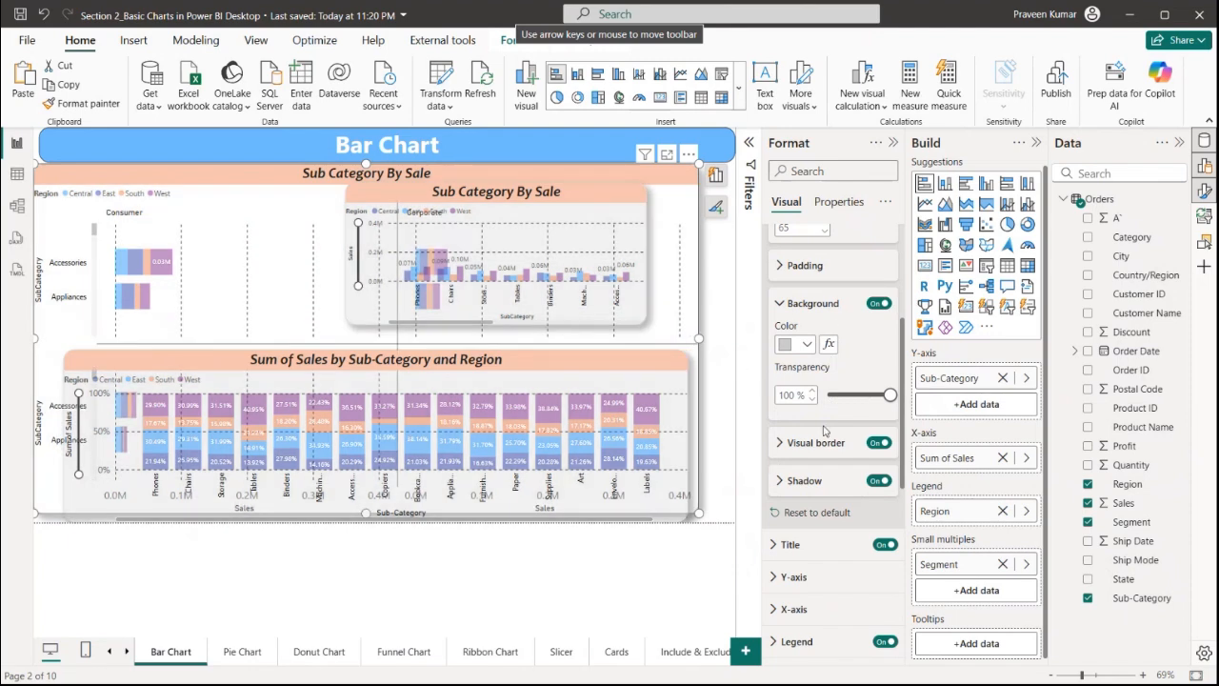
key(ctrl+z)
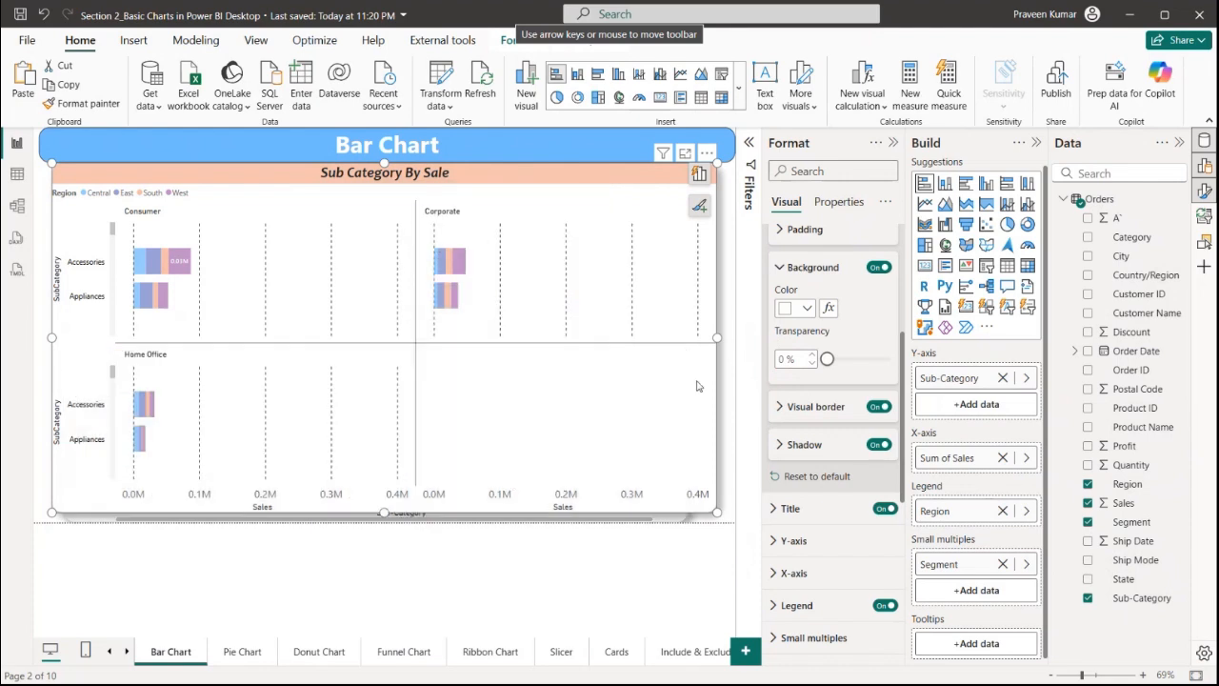
Nudge the small-multiples chart slightly upward and collapse the Format pane
mouse_move(701, 165)
mouse_down()
mouse_move(693, 176)
mouse_move(705, 160)
mouse_up()
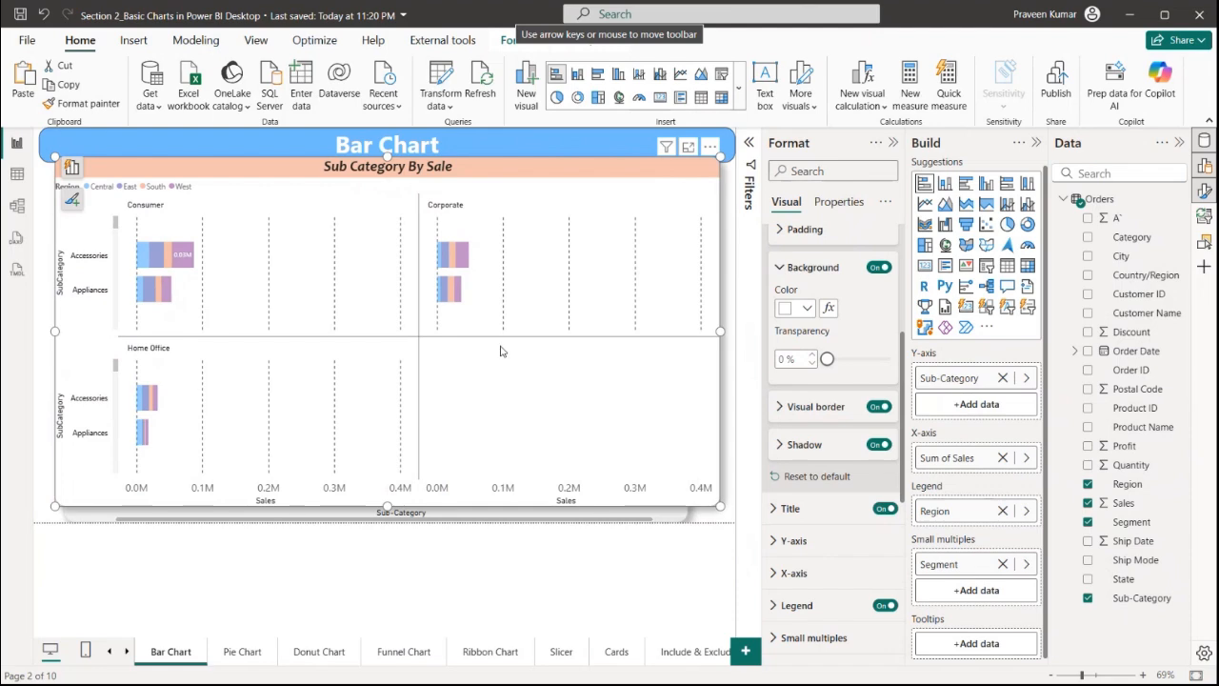
click(893, 142)
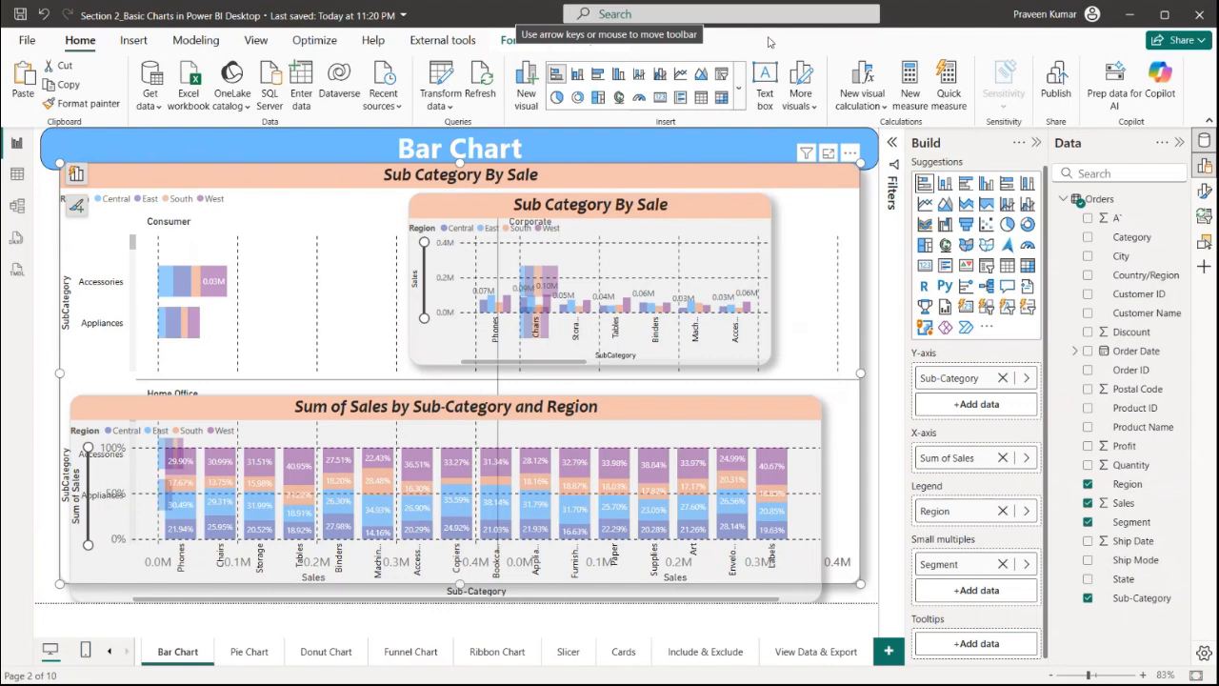
Bring the small-multiples bar chart to the front of the other visuals
click(512, 42)
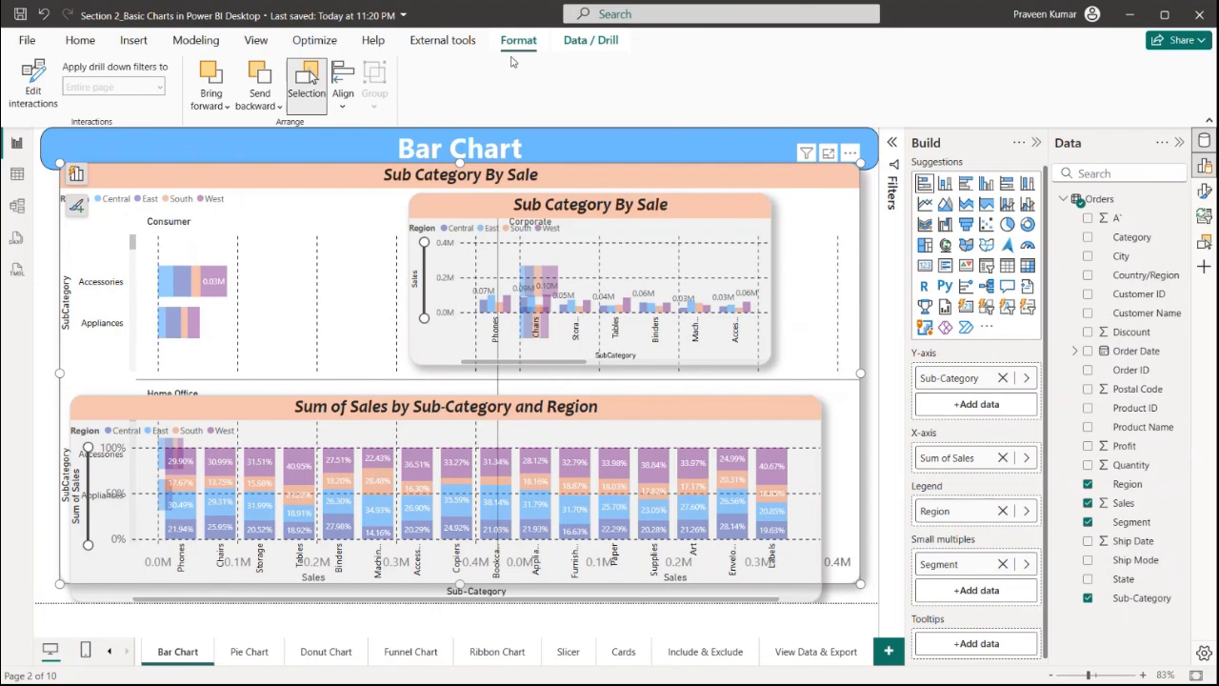
click(263, 99)
click(225, 103)
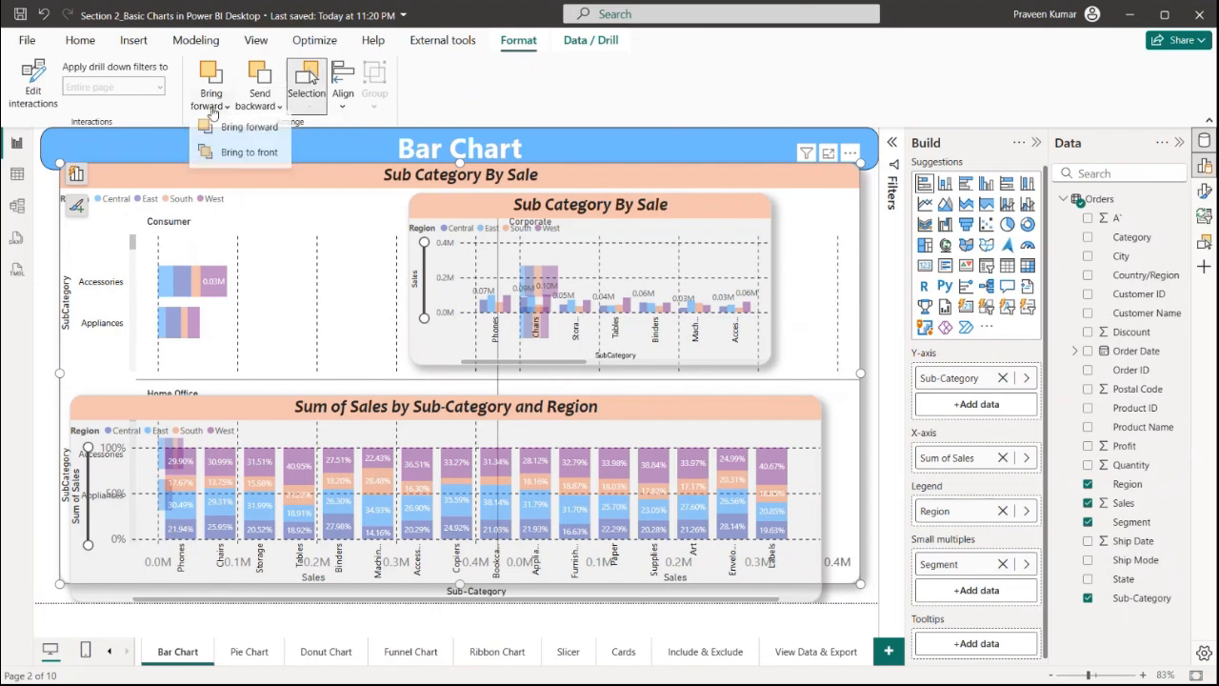
click(285, 131)
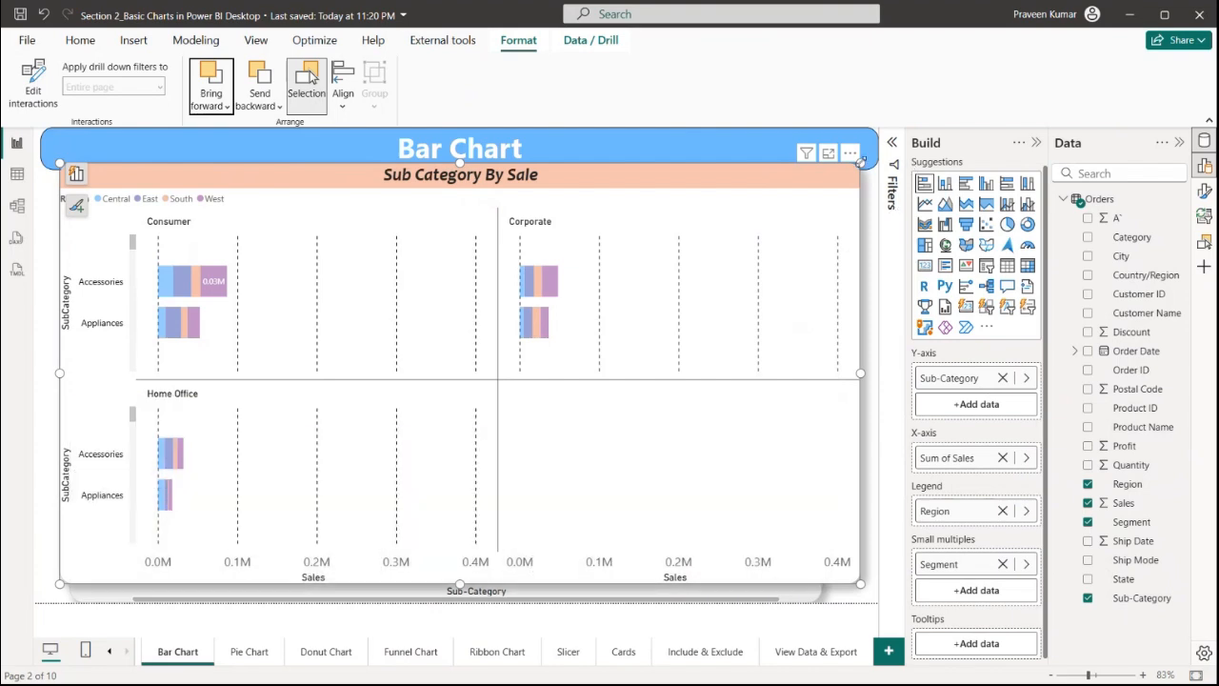
Shrink the small-multiples bar chart back into the top-left area of the page
drag(860, 162, 568, 254)
drag(460, 366, 461, 291)
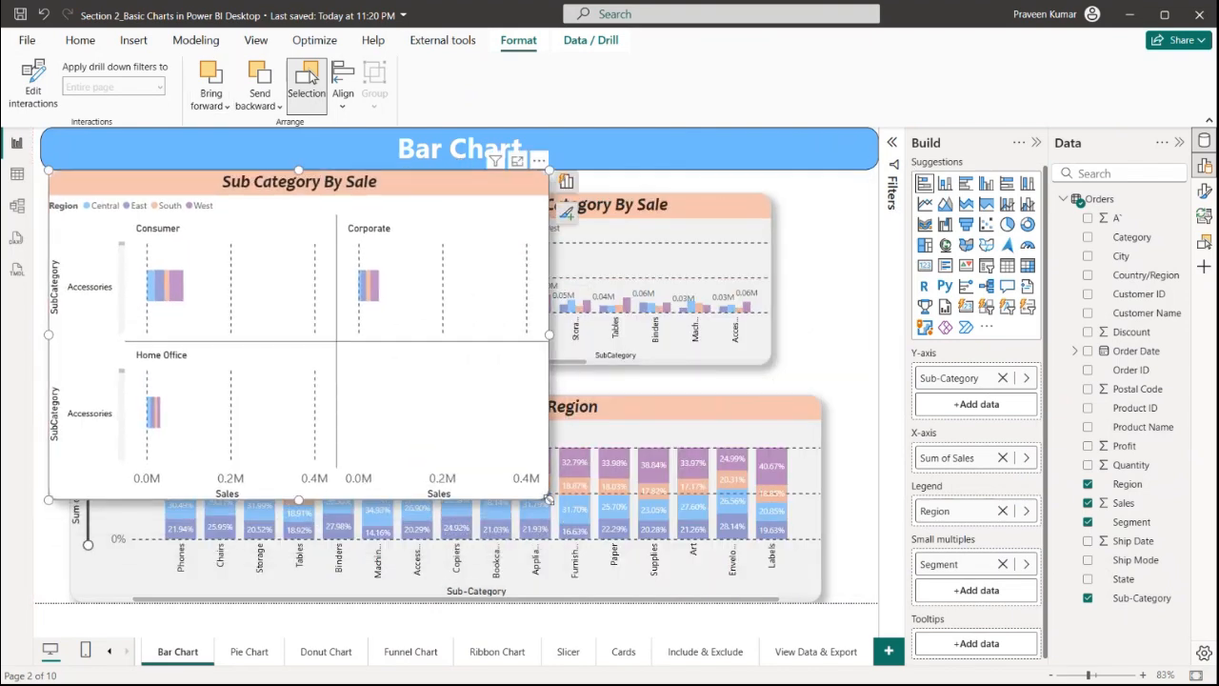
drag(549, 499, 368, 354)
Convert the second pasted chart to a clustered bar chart and place it in the top-right area
click(723, 257)
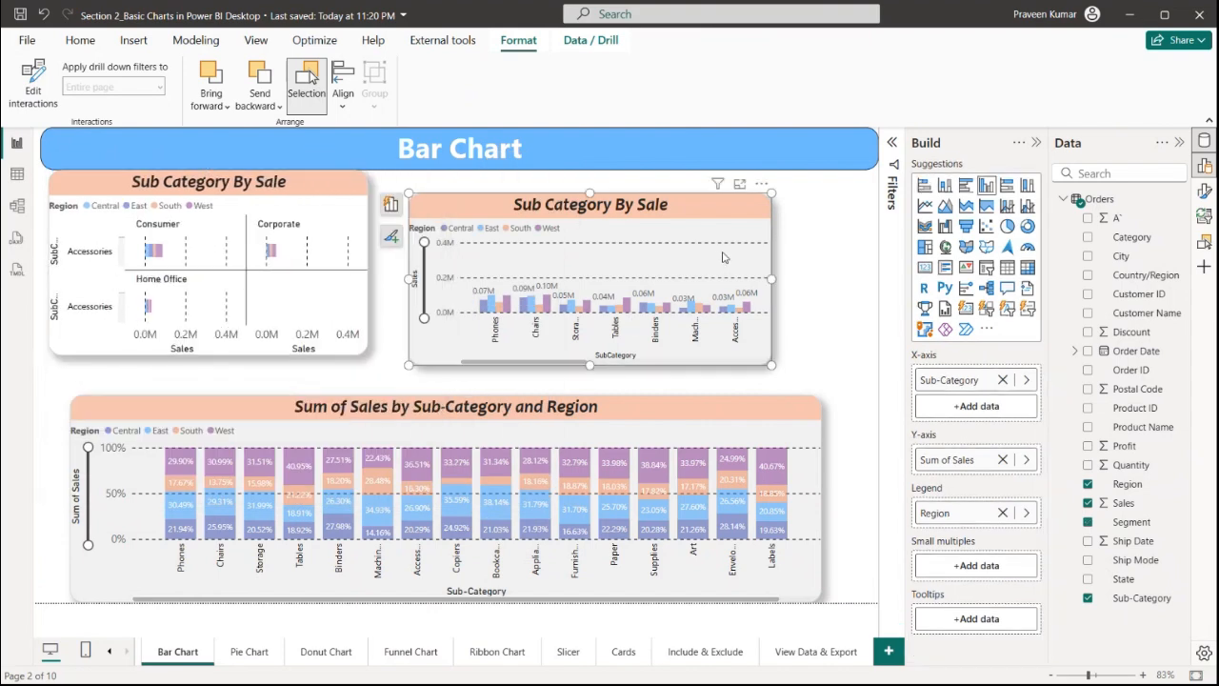
click(966, 186)
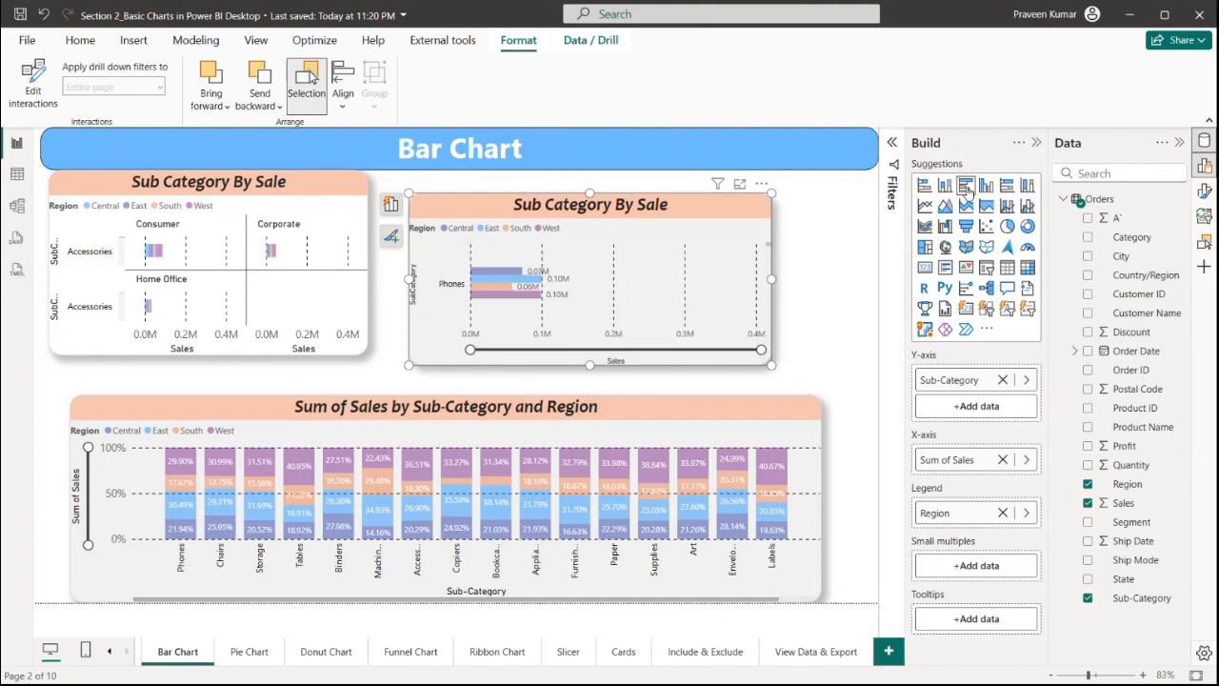
drag(590, 365, 590, 600)
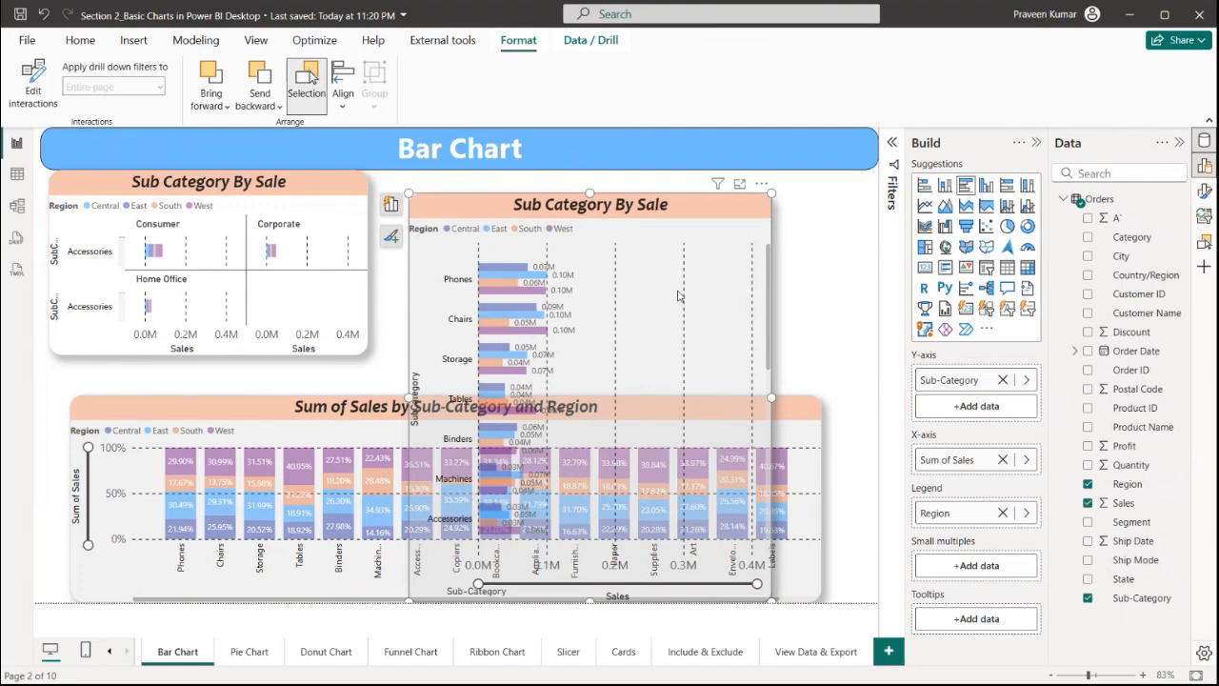
drag(717, 260, 797, 195)
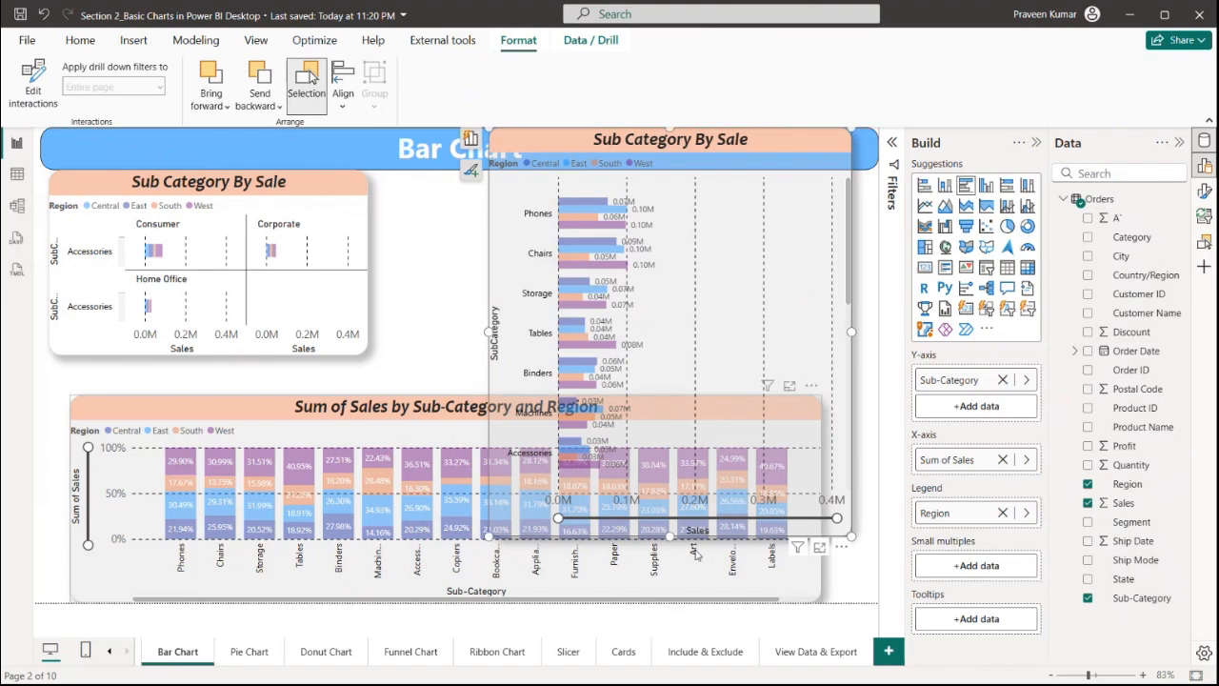
drag(691, 444, 670, 286)
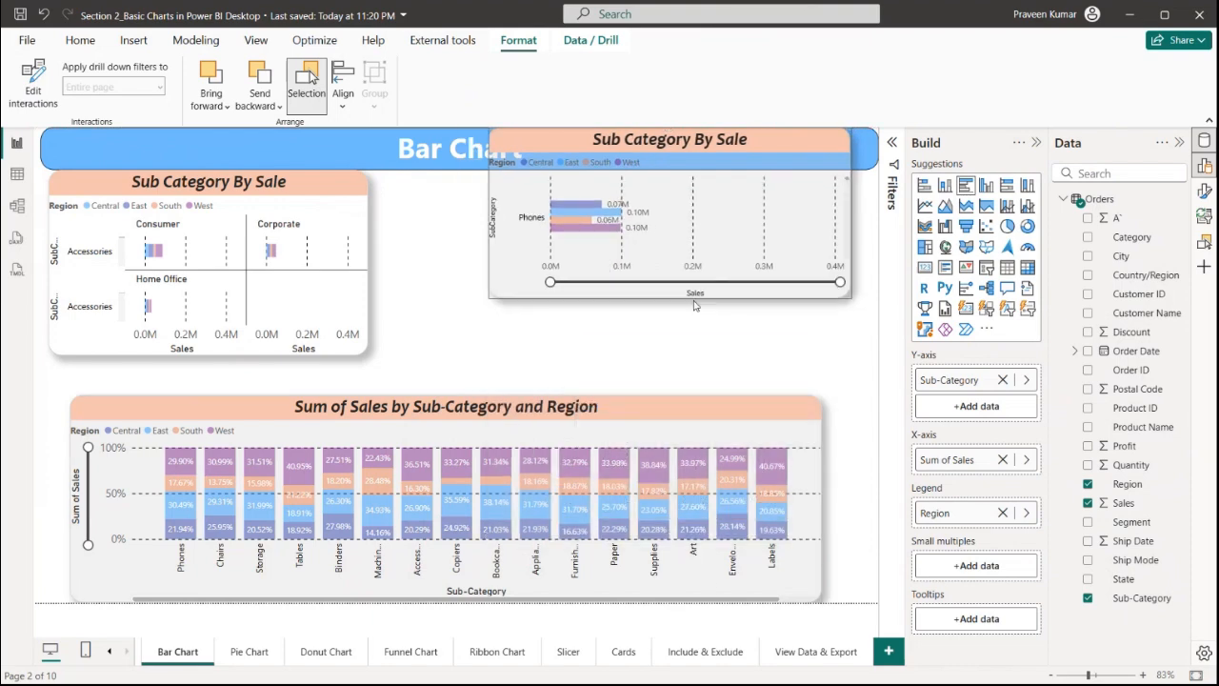
drag(648, 238, 610, 280)
click(742, 467)
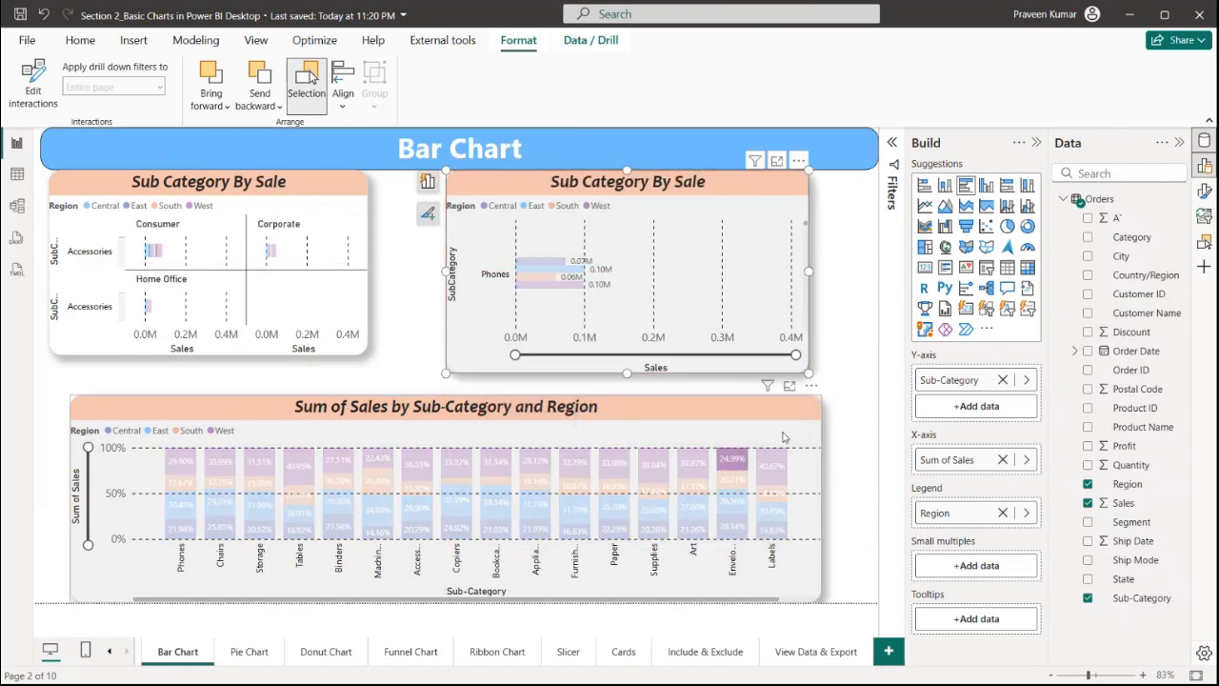
Convert the third pasted chart to a 100% stacked bar chart and deselect it
click(800, 426)
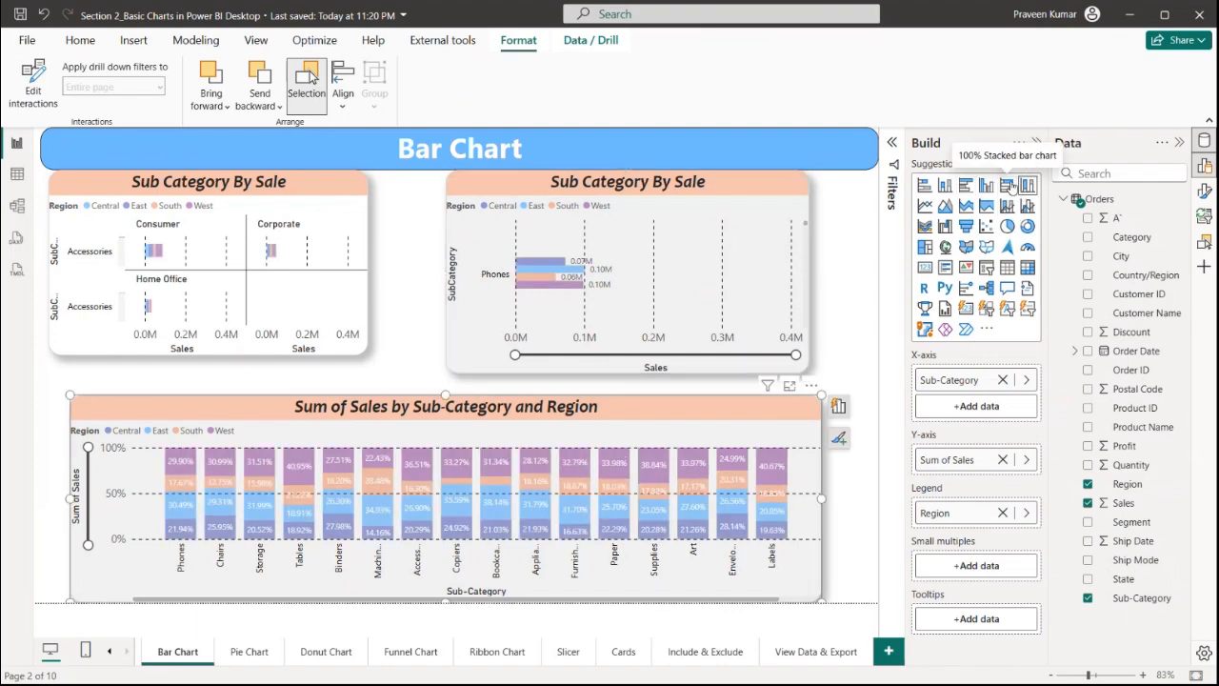
click(1007, 185)
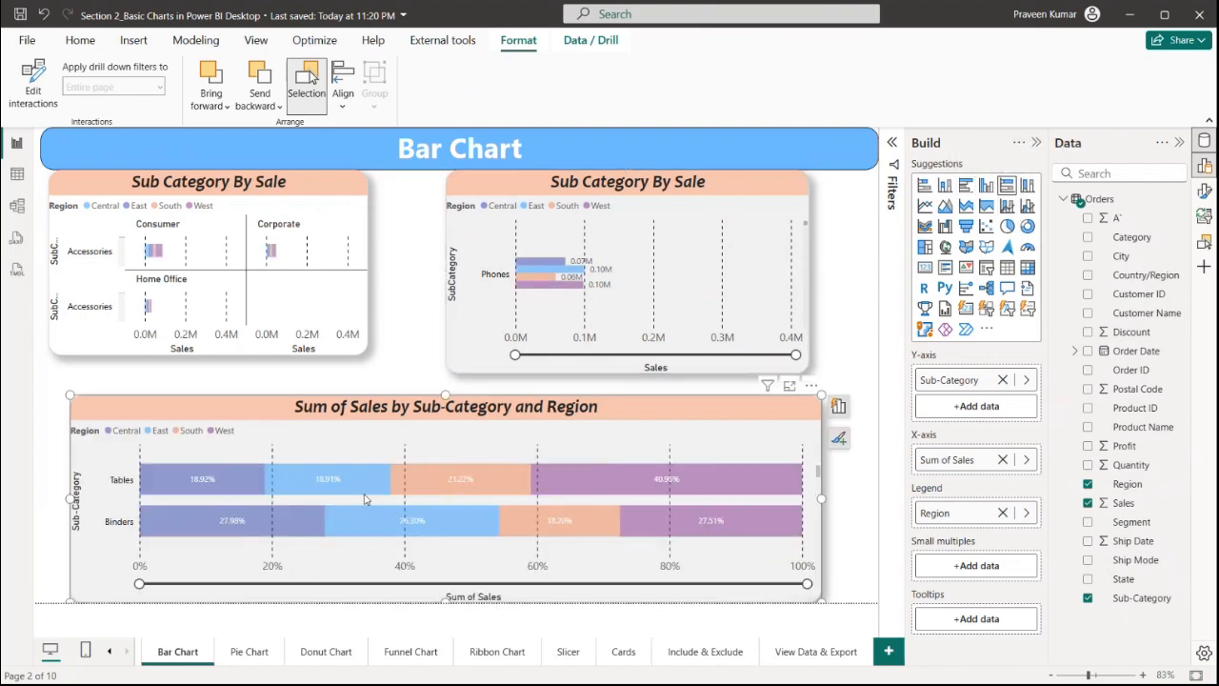
click(827, 339)
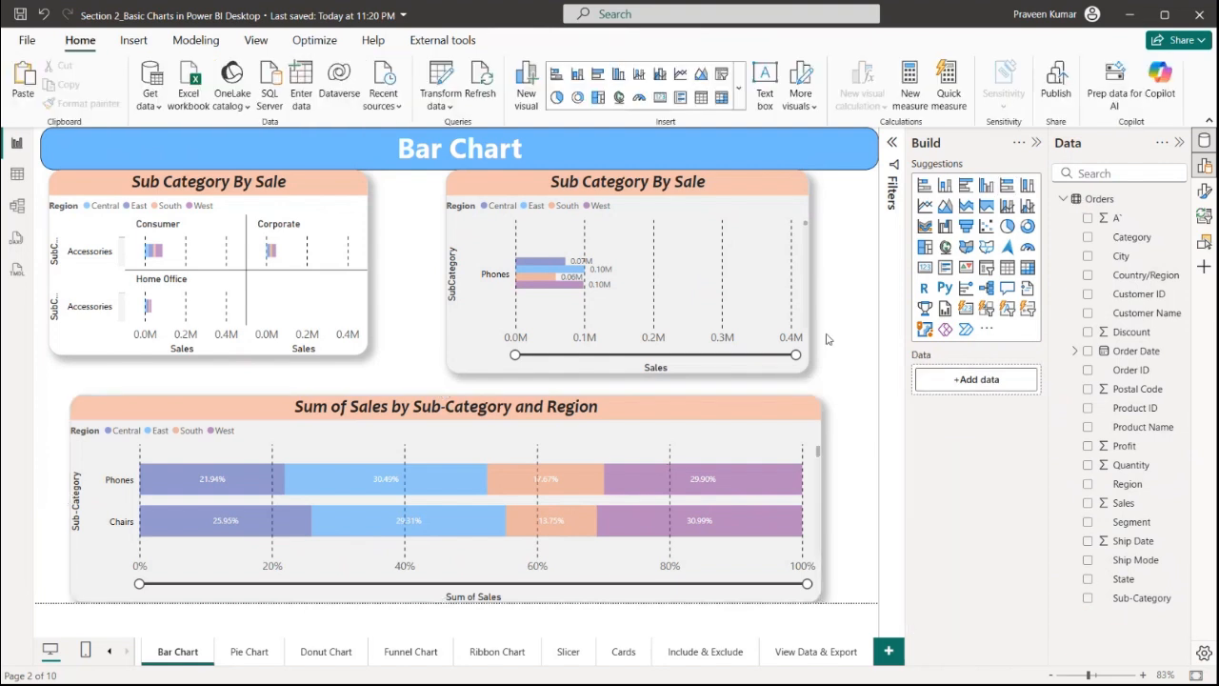
Save the report and open the Pie Chart page
key(ctrl+s)
click(240, 652)
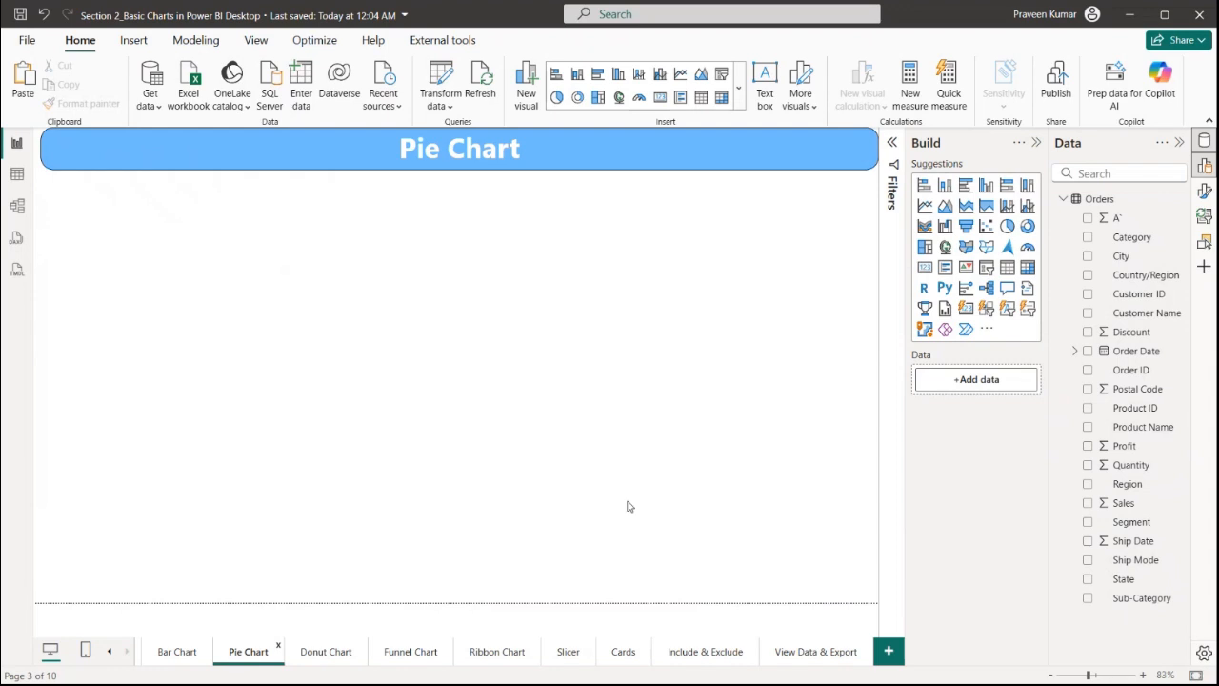
Insert a pie chart and resize and position it on the canvas
click(1007, 226)
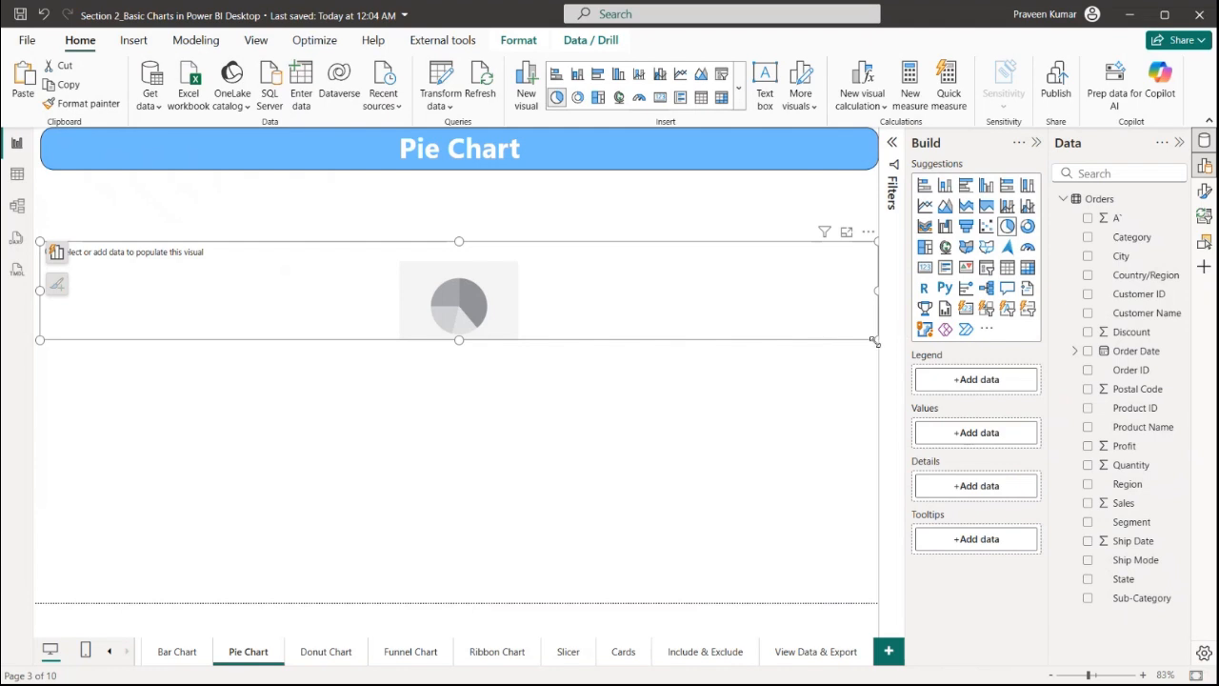
drag(874, 341, 533, 580)
drag(444, 507, 490, 477)
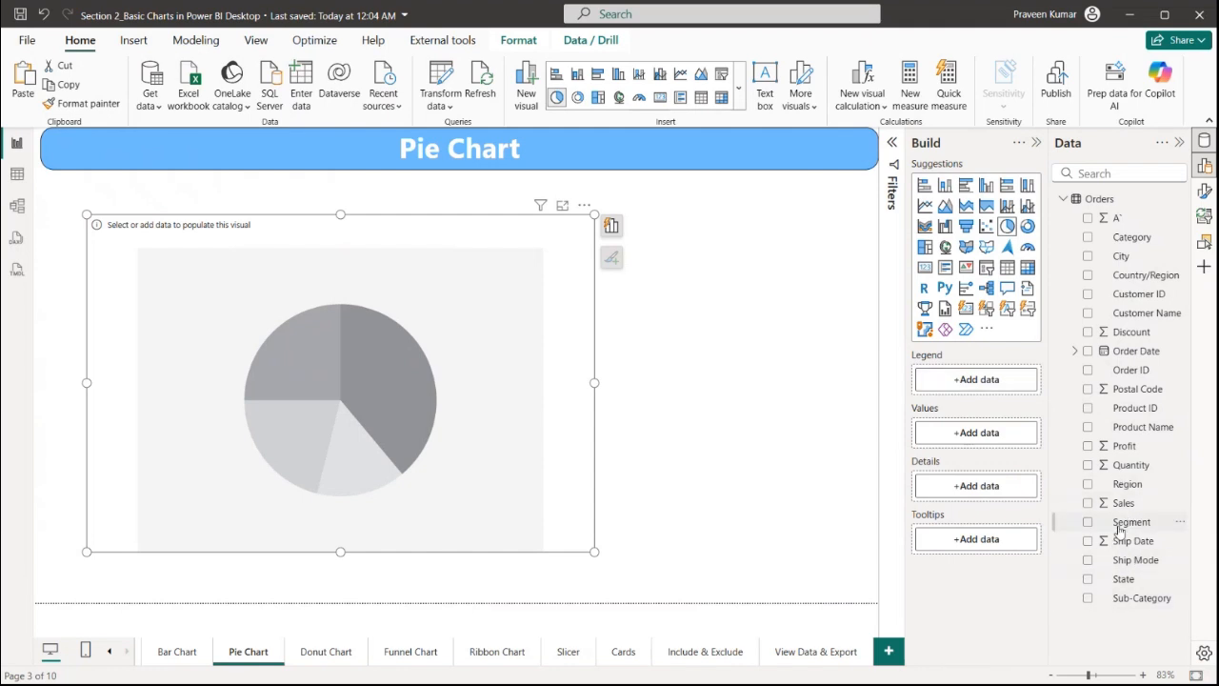
Add Region as the pie chart's legend and Sales as its values
drag(1127, 484, 1000, 381)
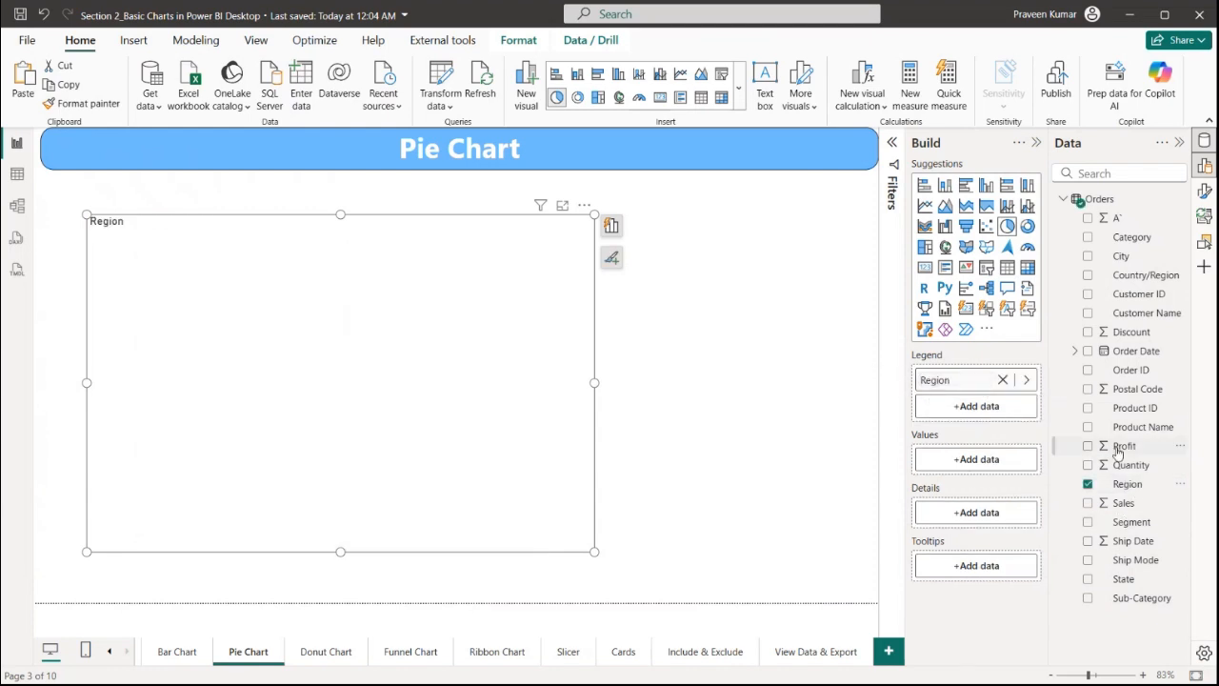
drag(1117, 509, 974, 462)
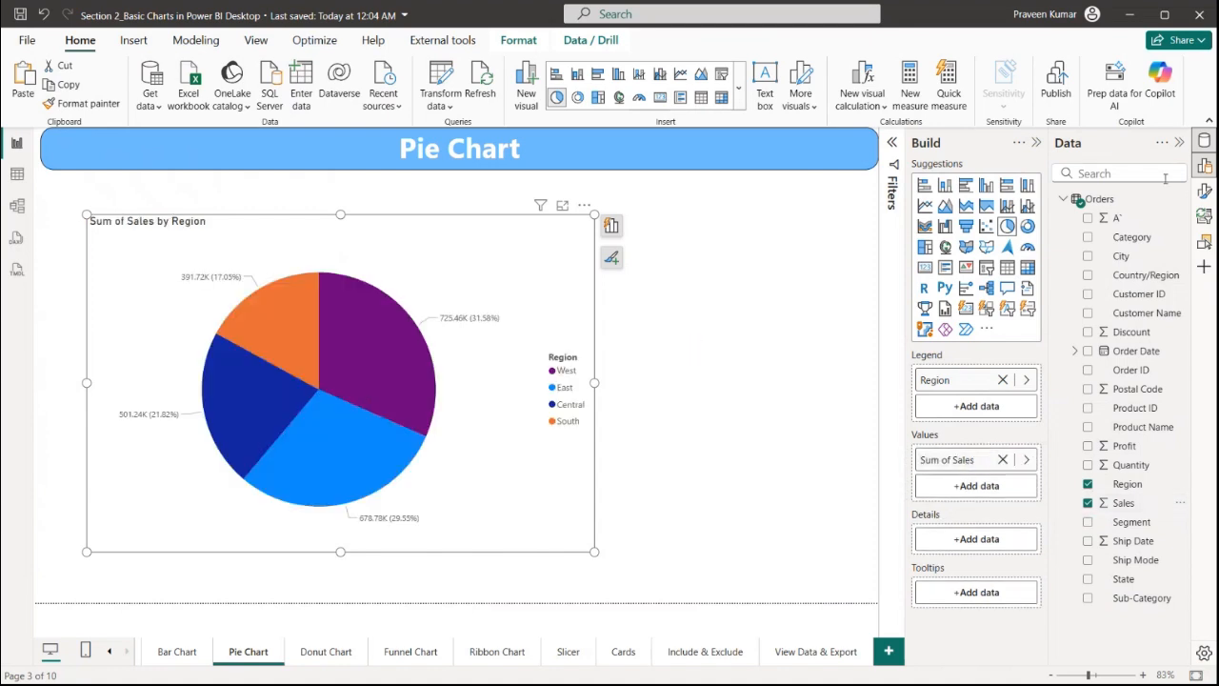
Open the pie chart's format settings and expand the title and legend sections
click(1204, 193)
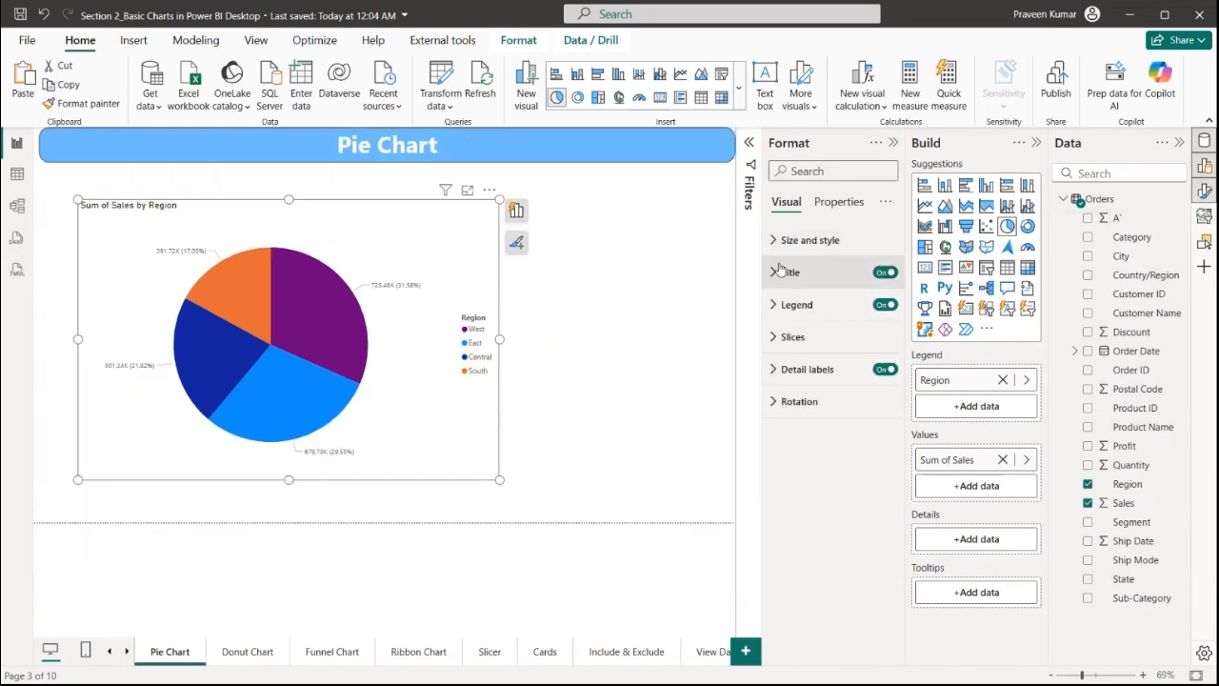
click(850, 307)
click(851, 305)
click(821, 272)
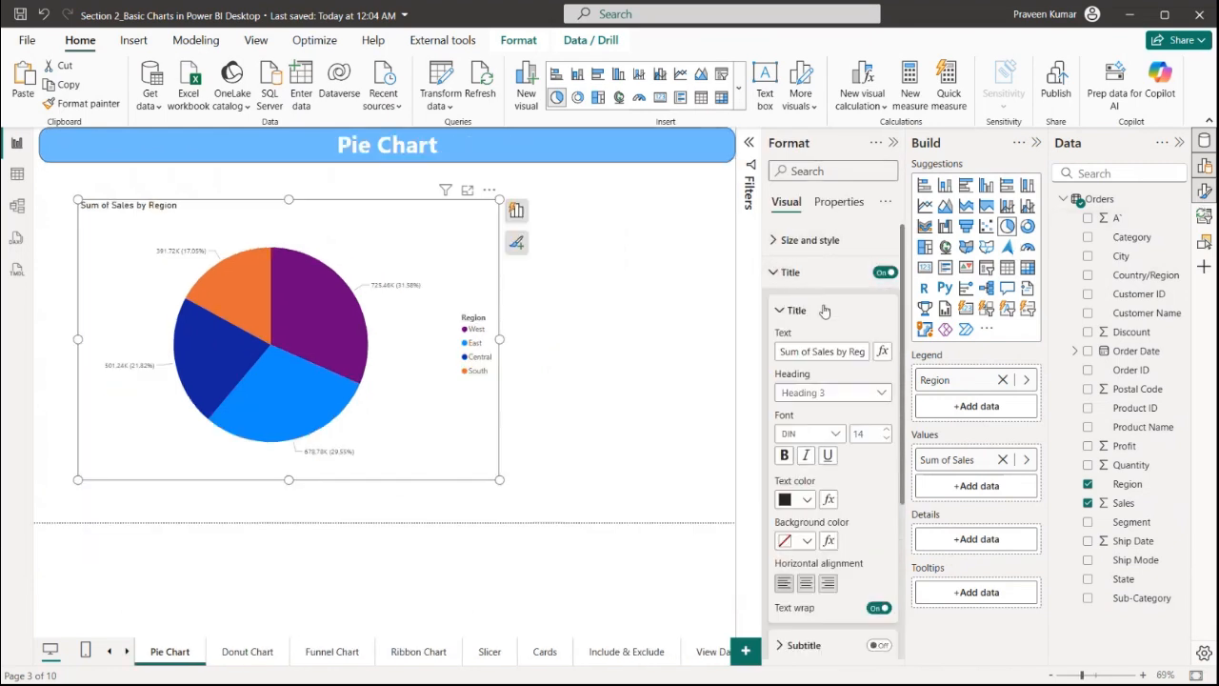
click(819, 275)
click(816, 305)
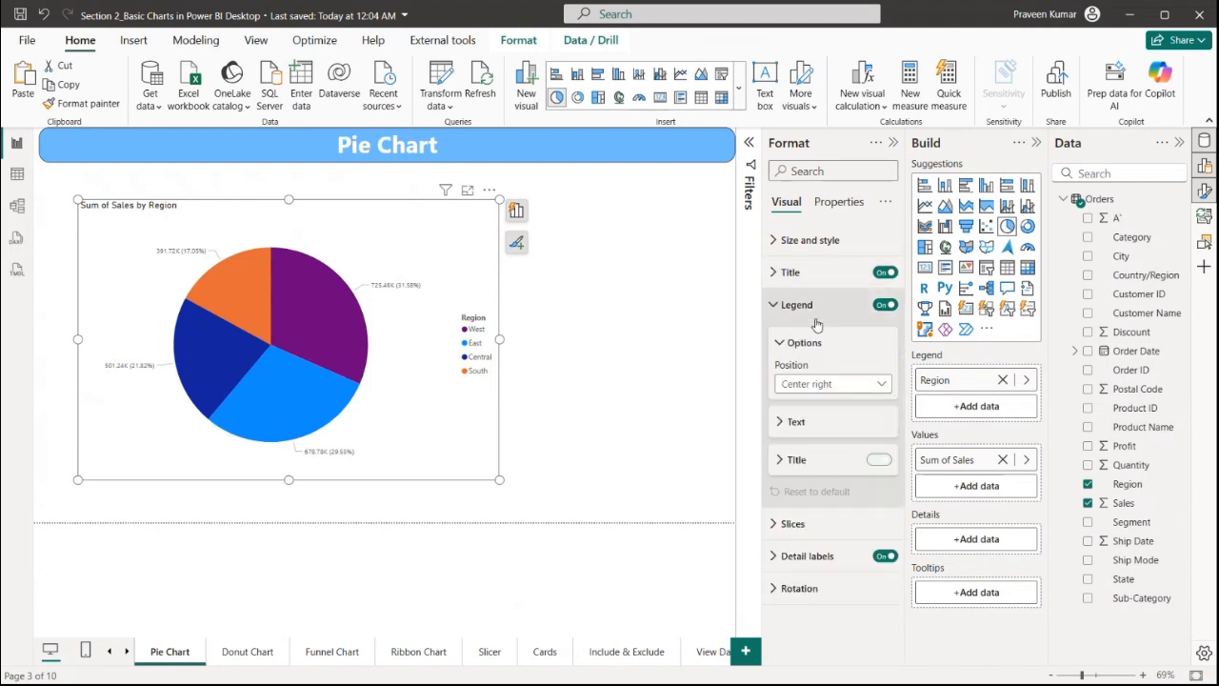
Set the pie chart's legend position to Bottom left
click(817, 384)
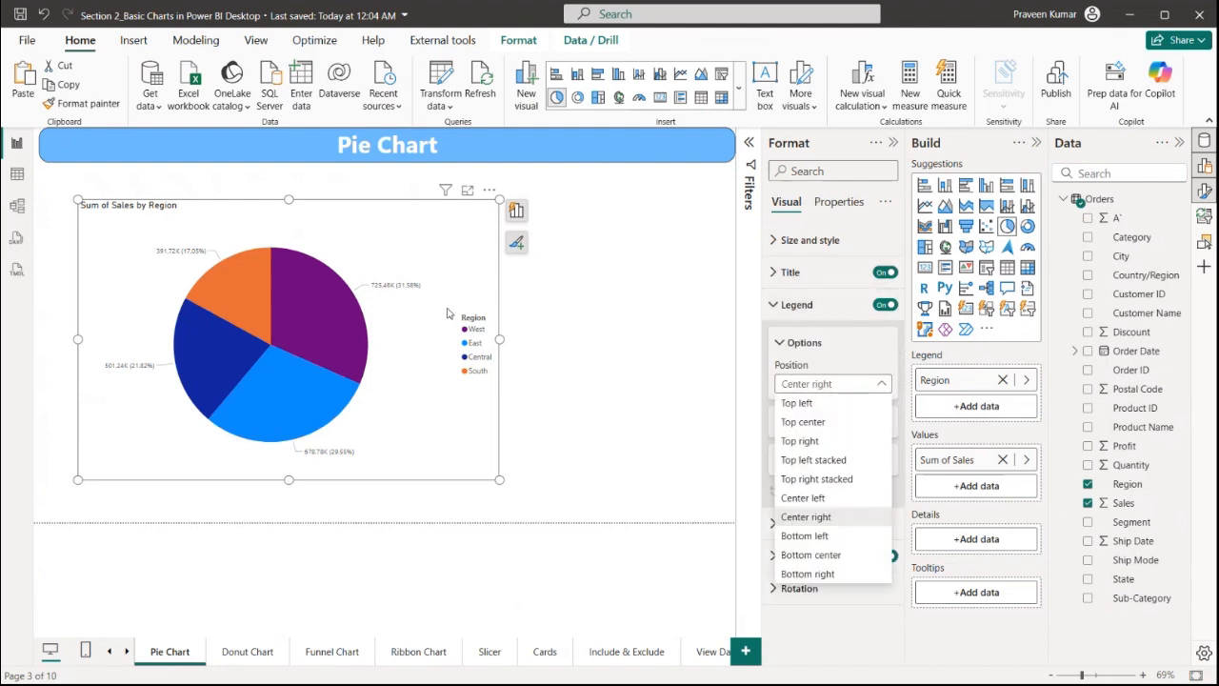
click(806, 422)
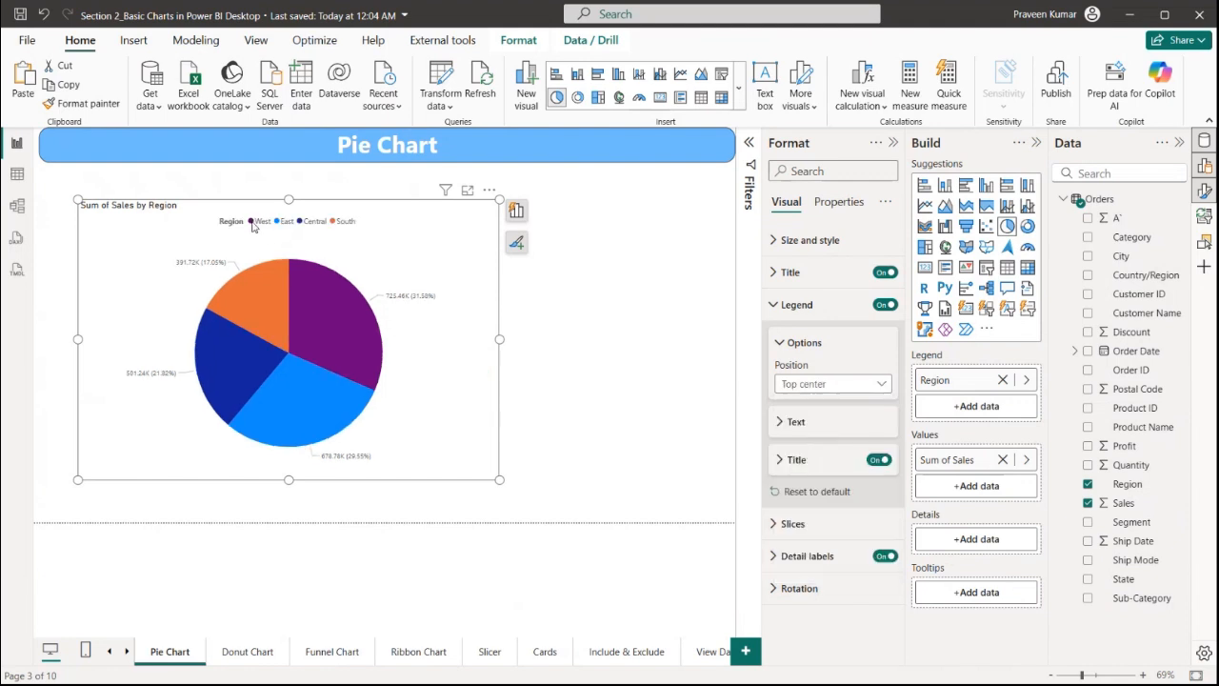
click(833, 384)
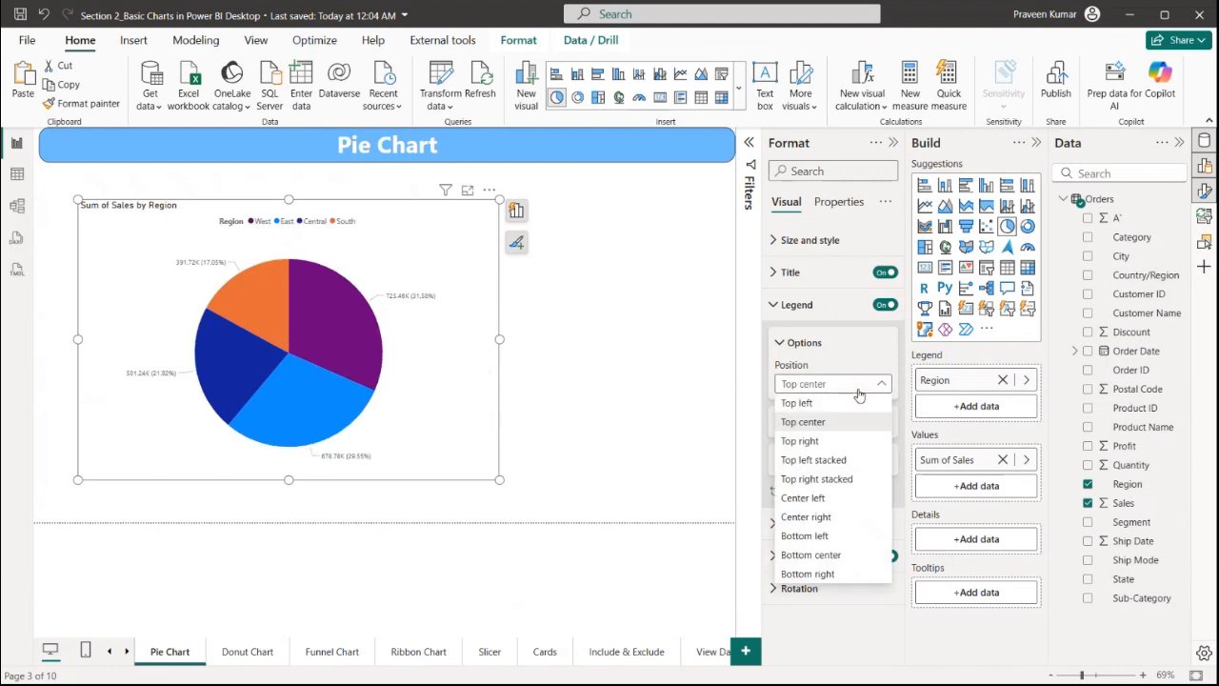
click(806, 536)
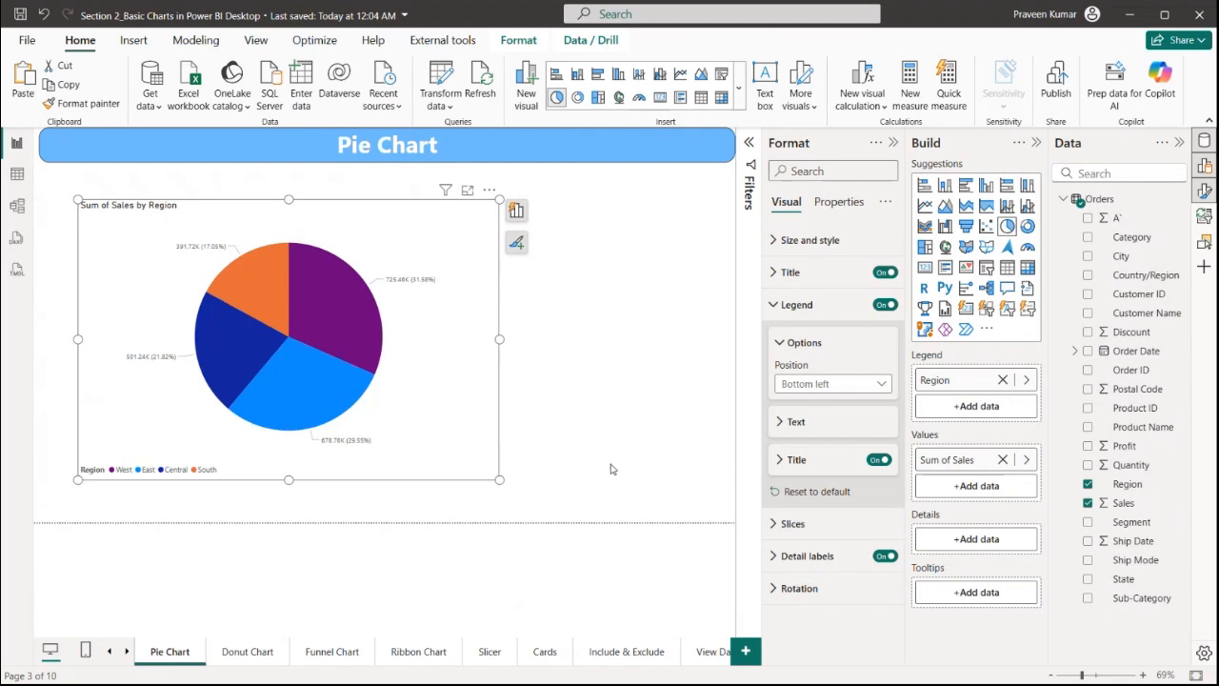
Change the legend title text to Sales By Region
click(796, 460)
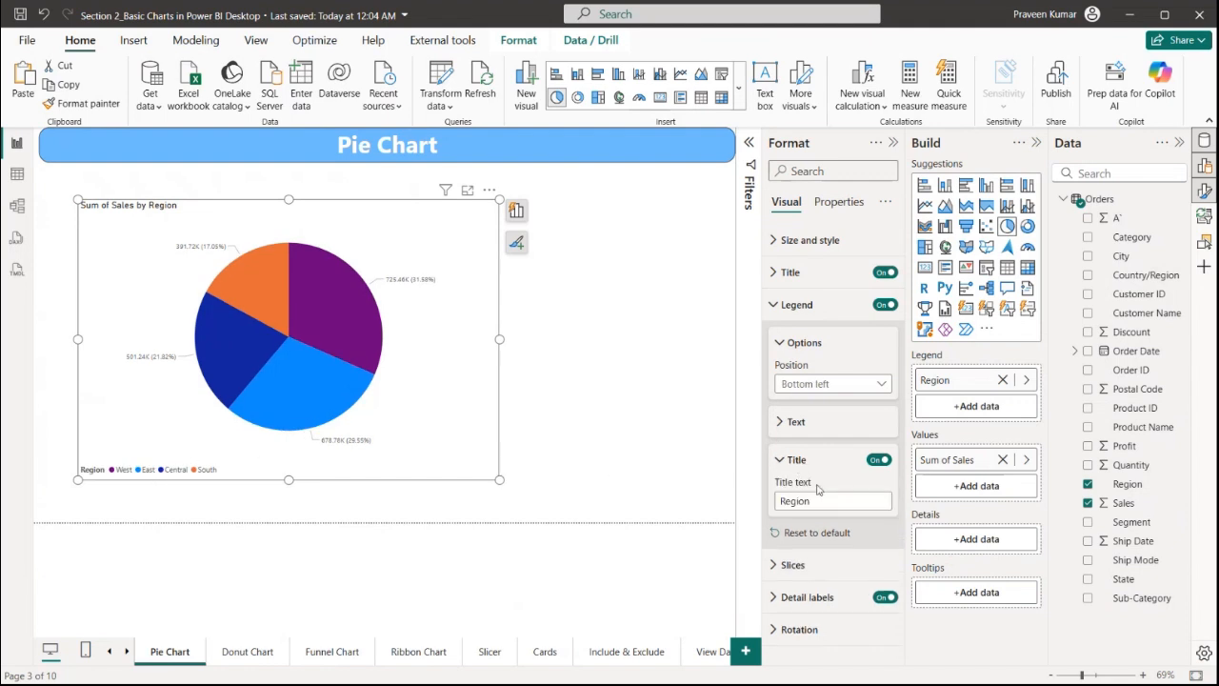
drag(825, 501, 758, 503)
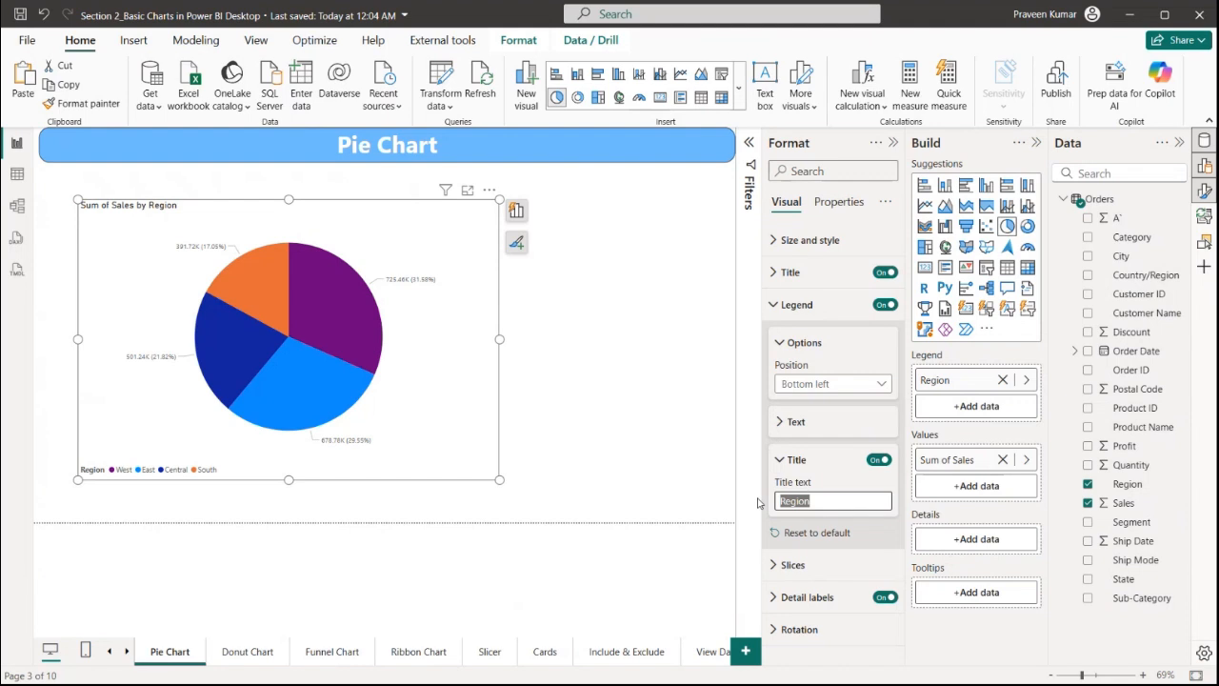
text(Sales BY)
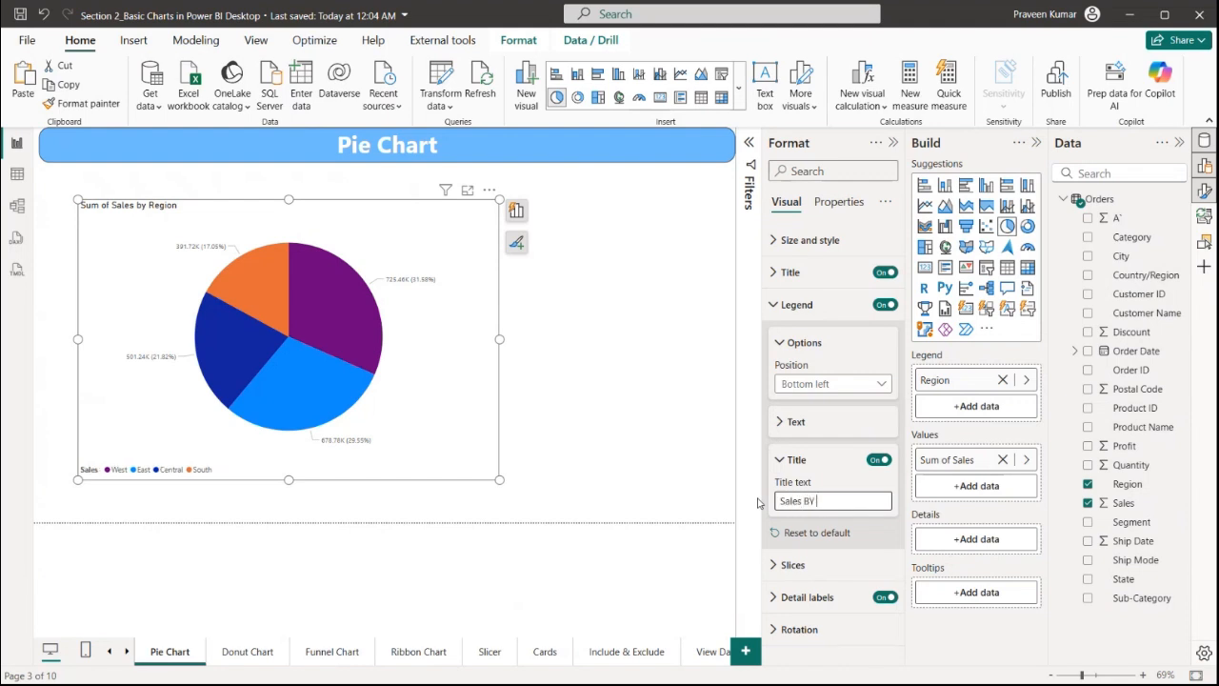
key(BackSpace)
text(y Region)
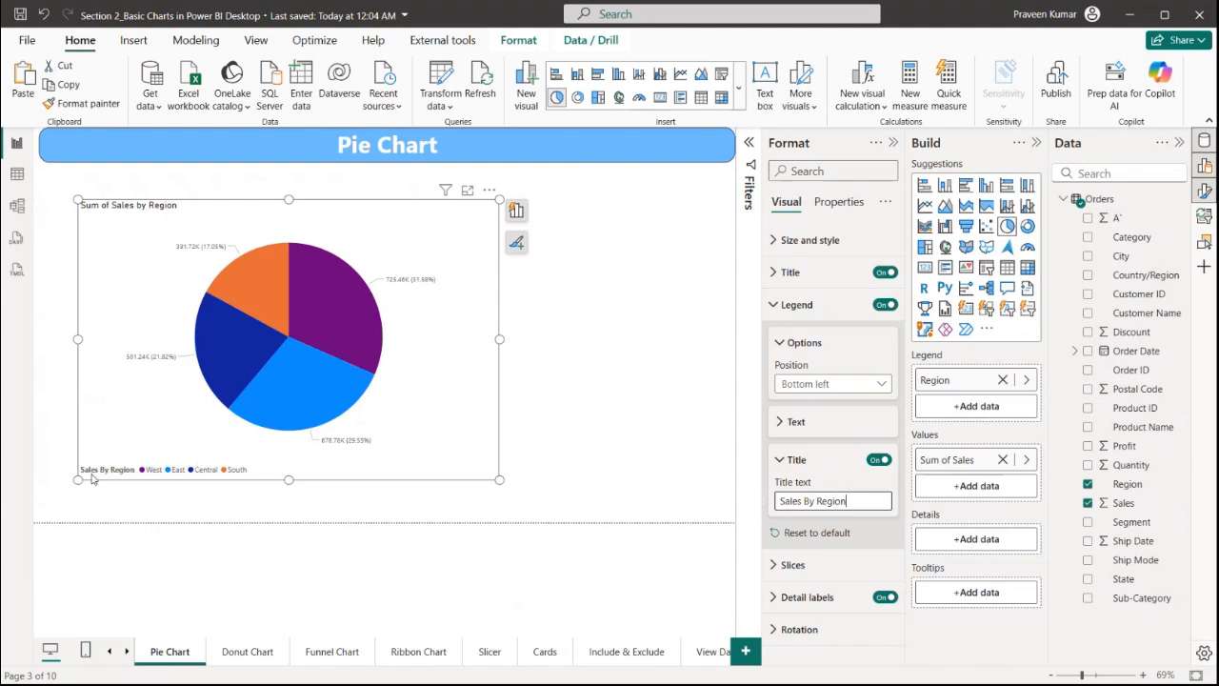
Set the West slice colour to red
click(833, 342)
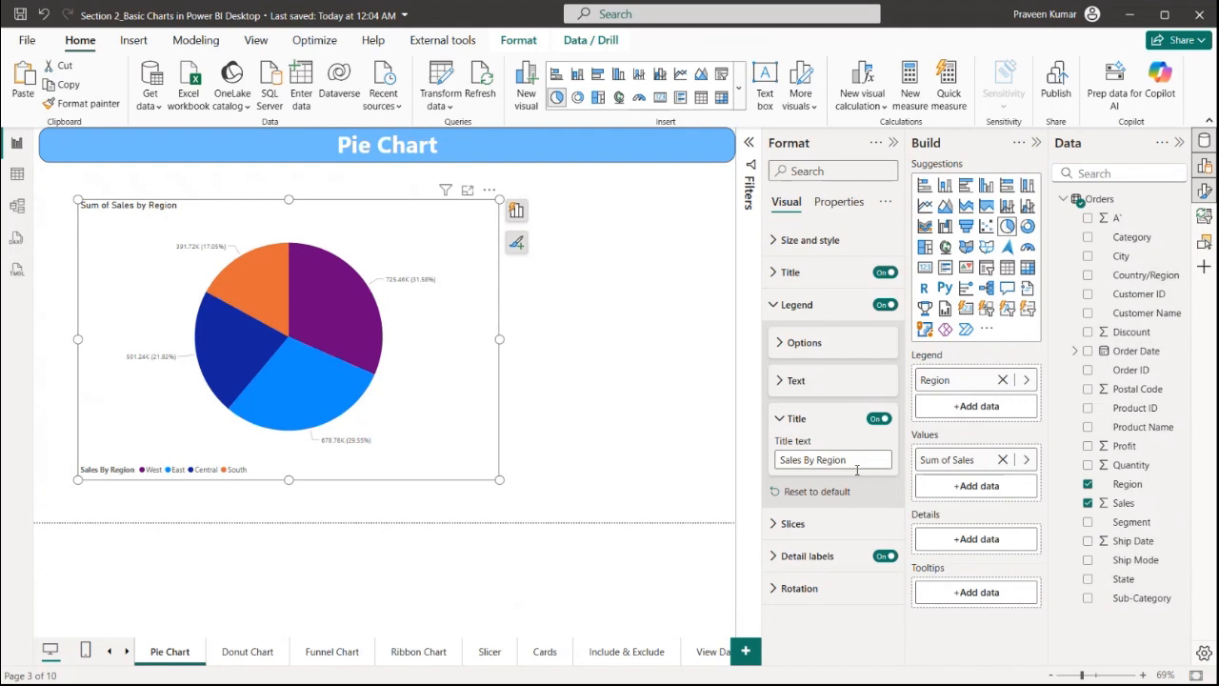
click(838, 524)
scroll(856, 441, down, 3)
click(830, 471)
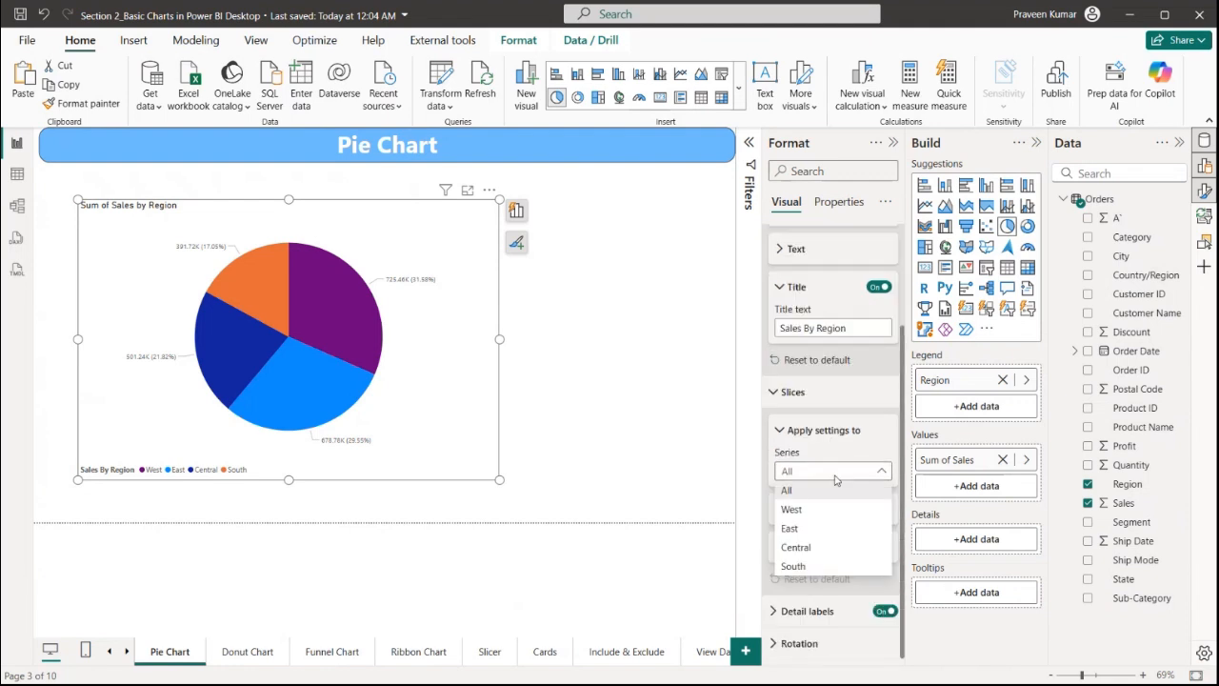
click(836, 508)
click(817, 510)
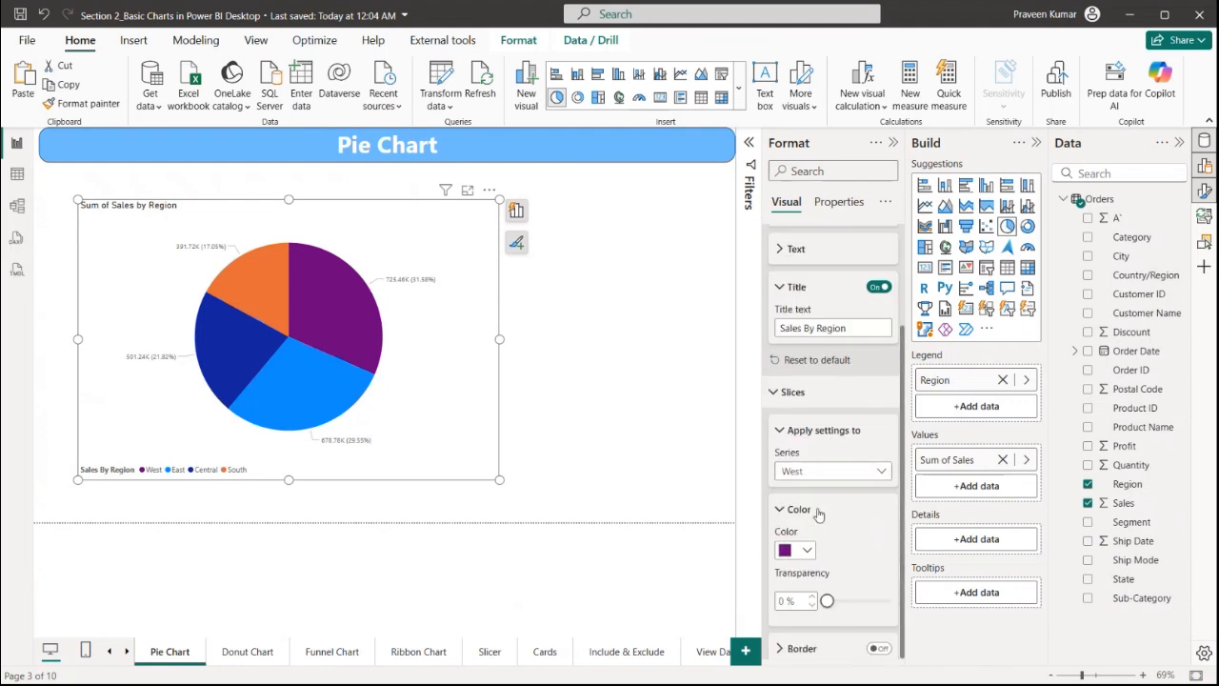
scroll(829, 496, down, 1)
click(806, 448)
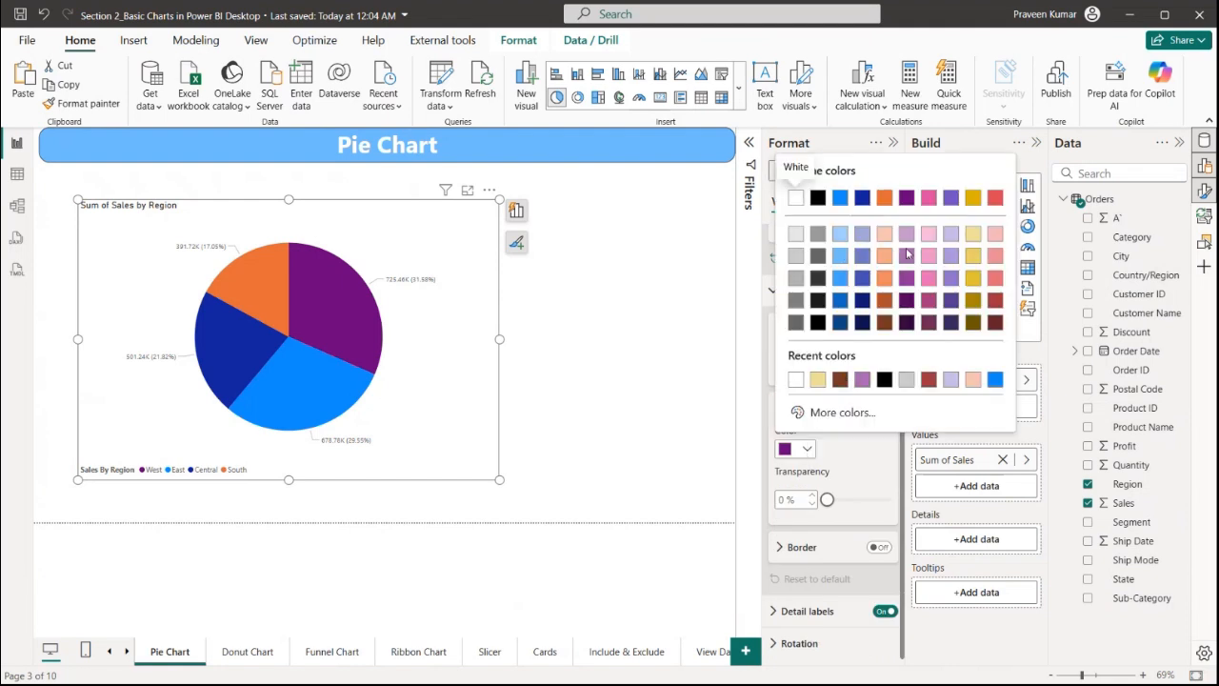
click(994, 200)
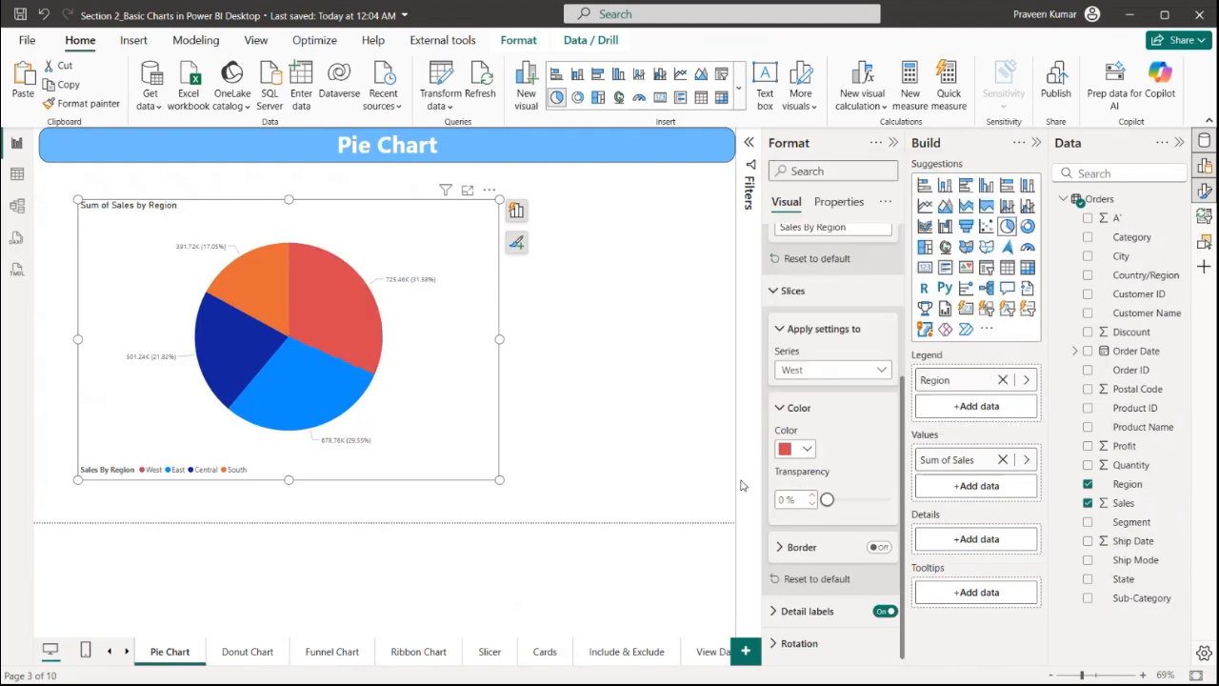
Set the East slice colour to dark brown
click(836, 370)
click(800, 426)
click(808, 449)
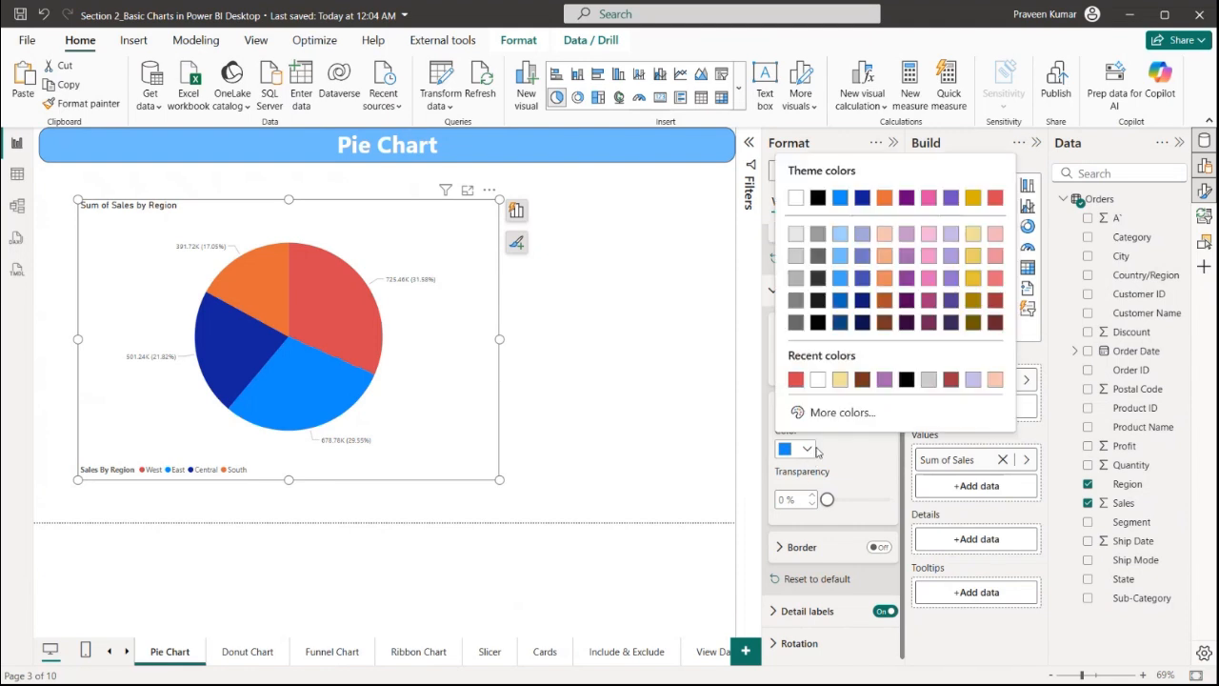
click(890, 330)
Set the Central slice colour to pale yellow
click(814, 371)
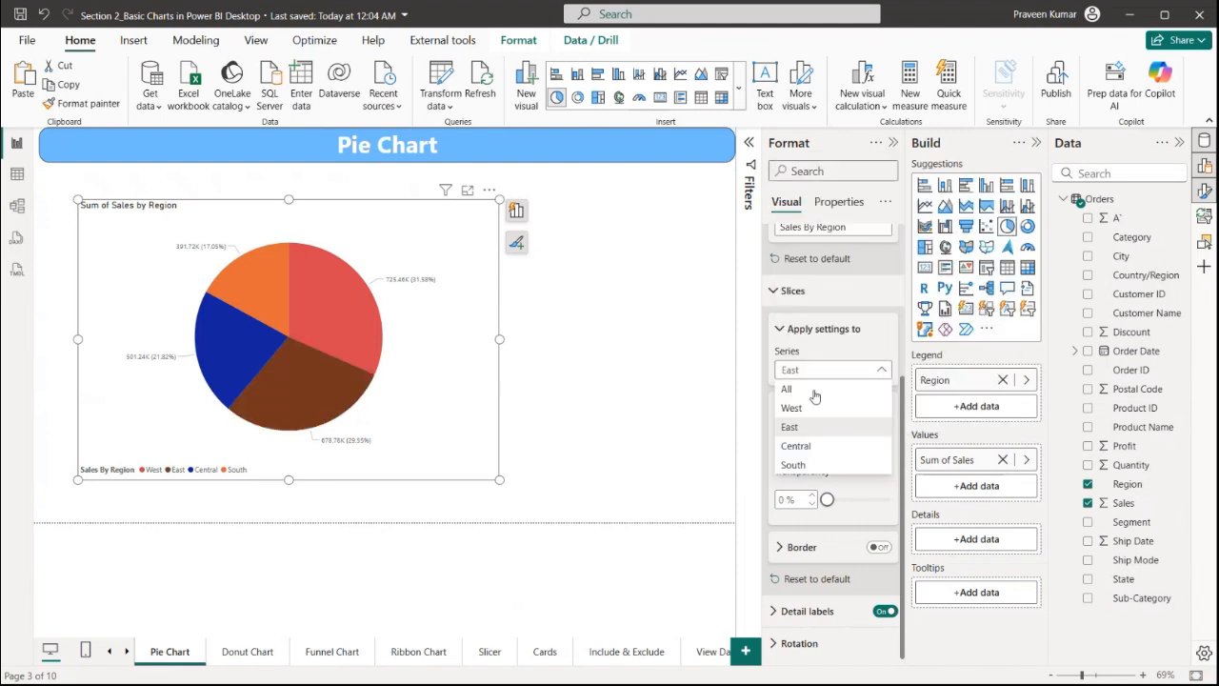
click(807, 426)
click(808, 449)
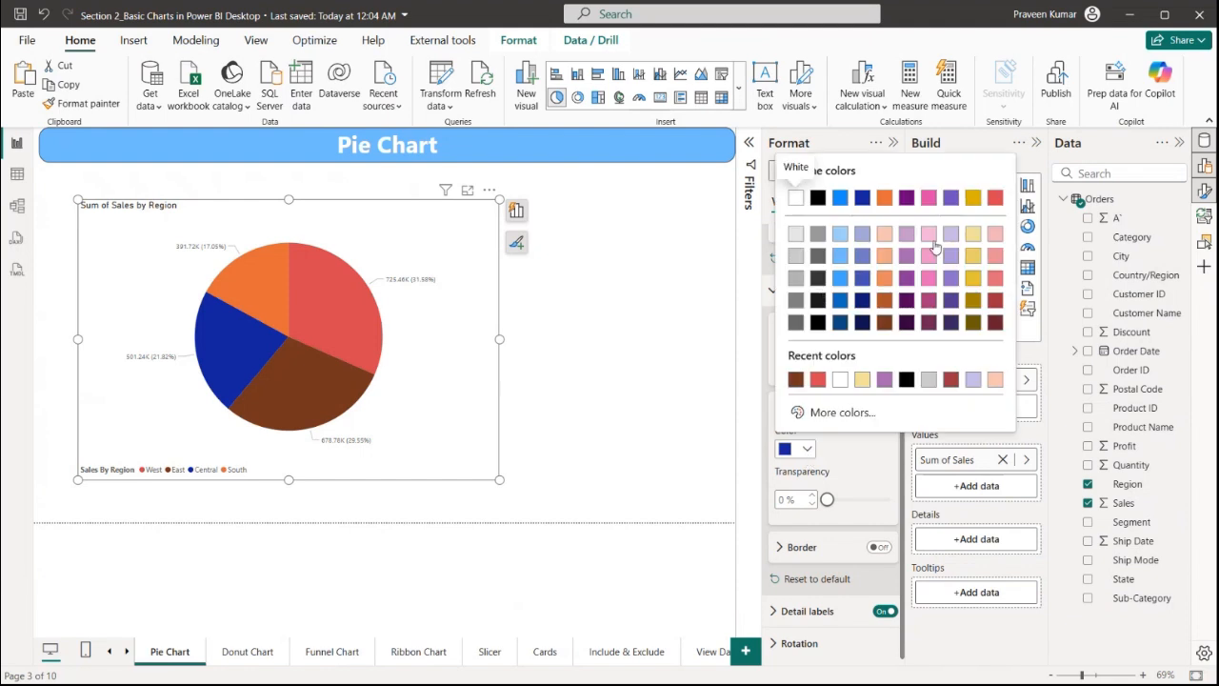
click(972, 234)
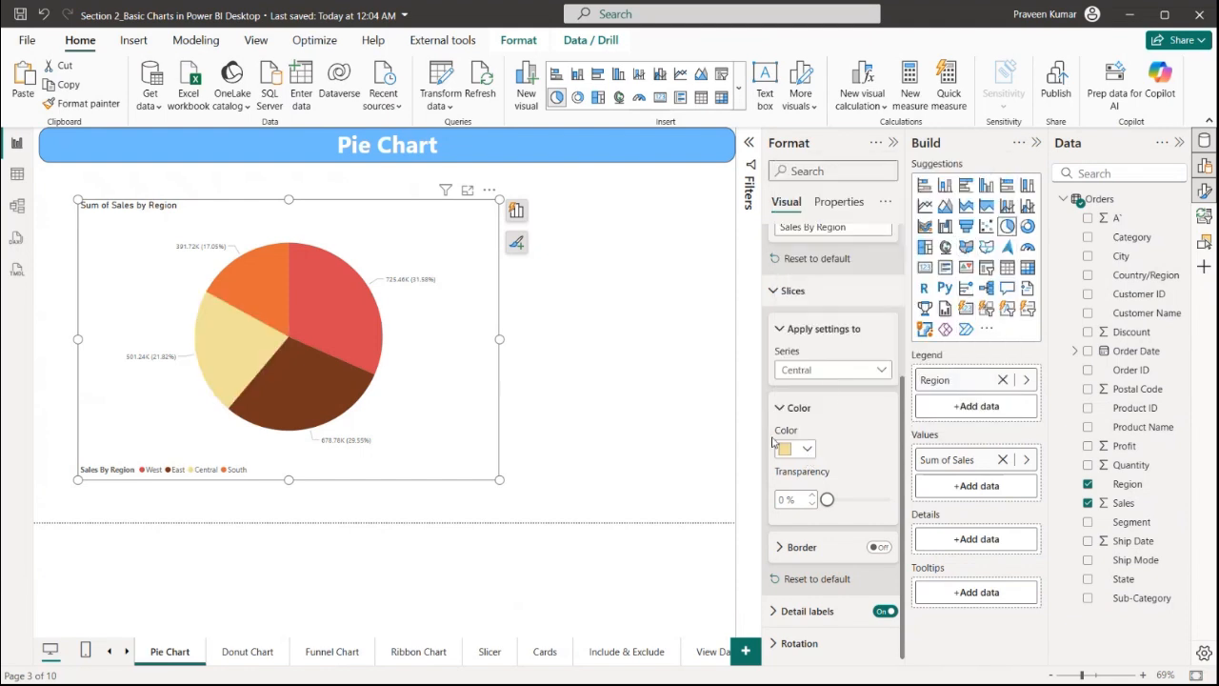
Set the South slice colour to blue
click(834, 381)
click(829, 465)
click(808, 449)
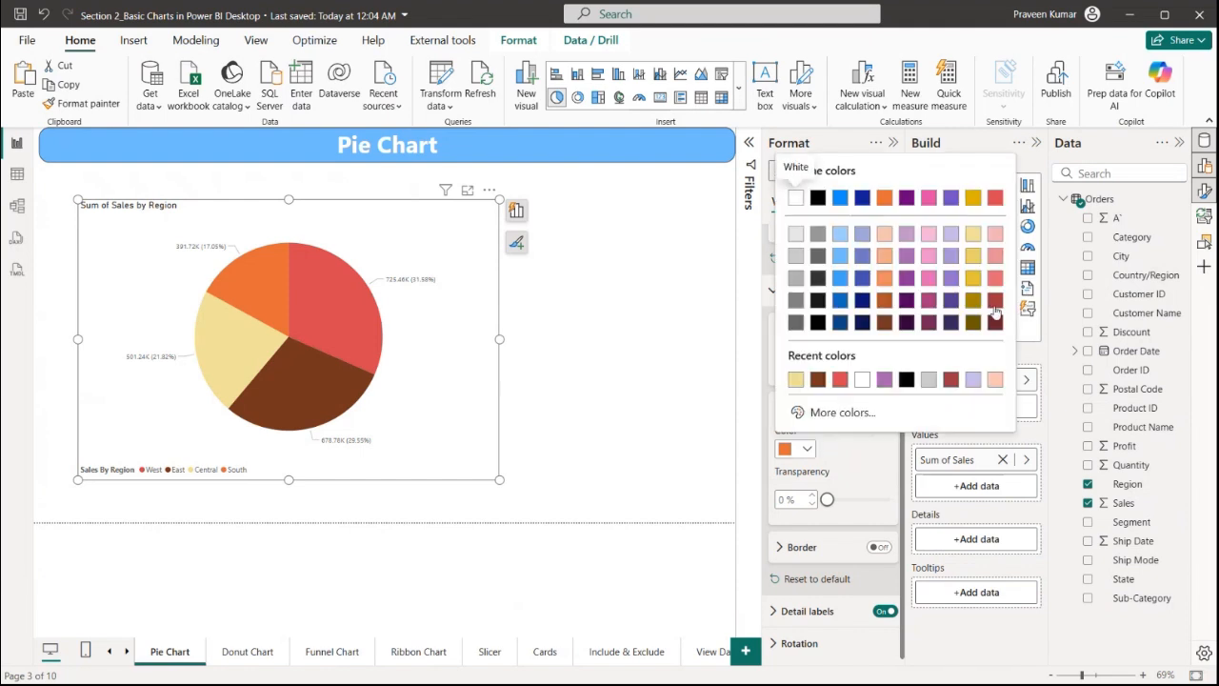
click(995, 323)
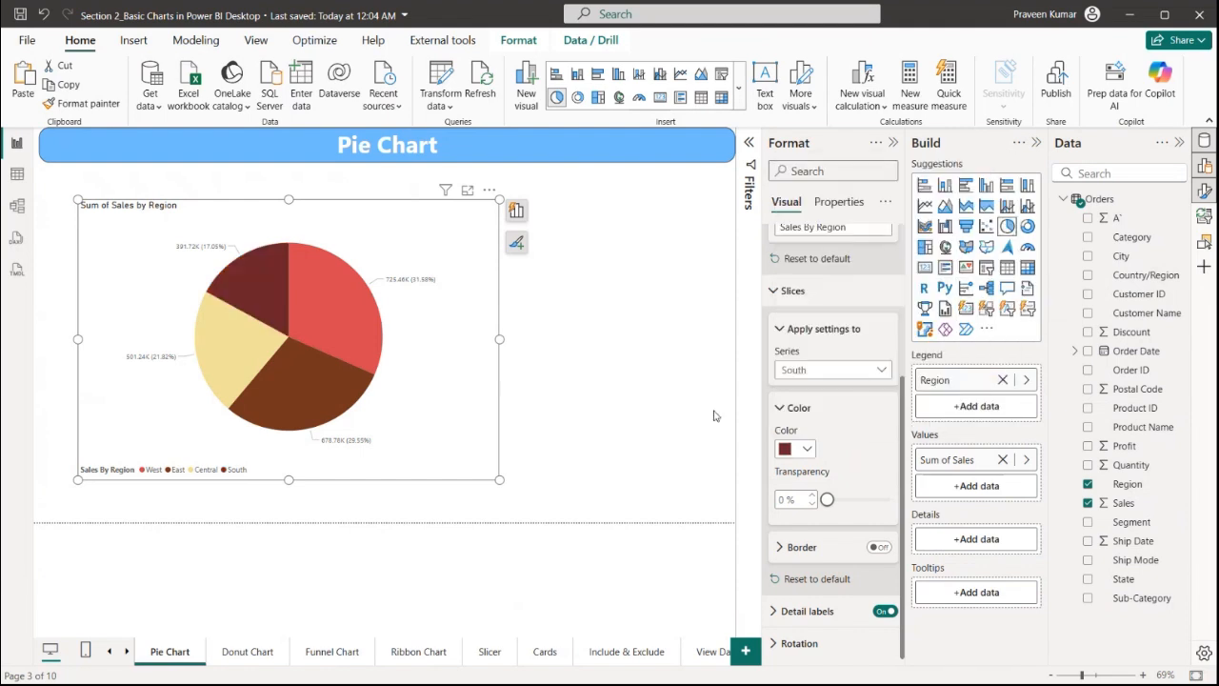
click(806, 449)
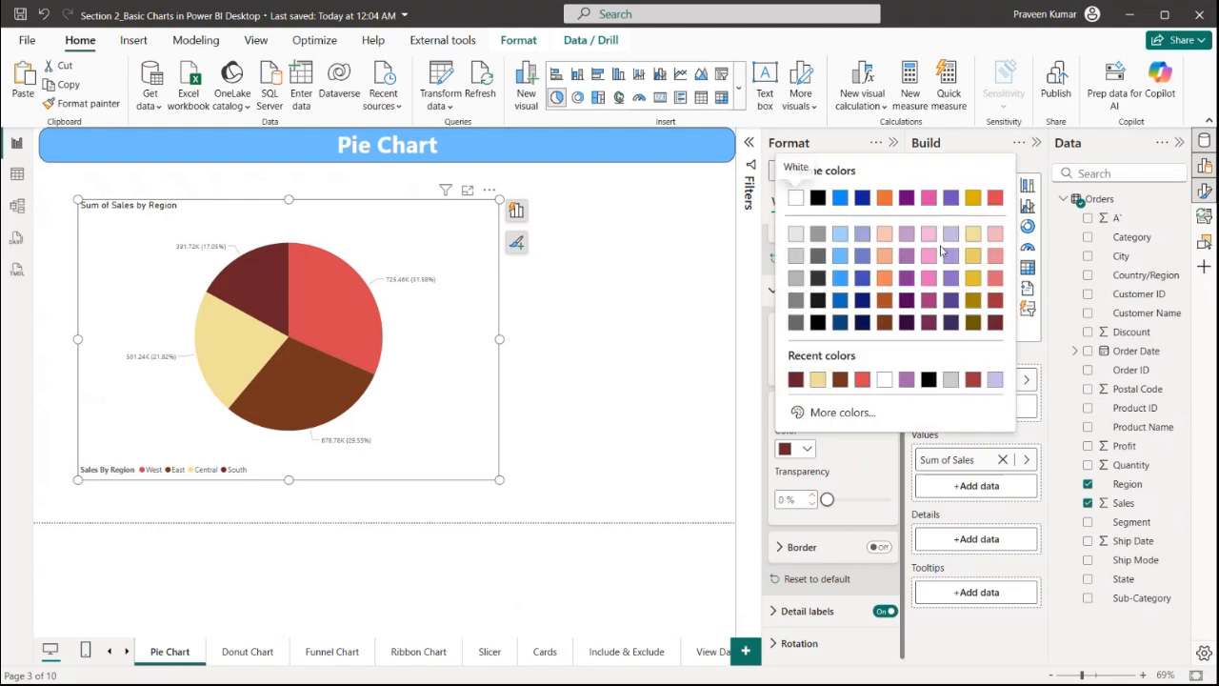
click(885, 303)
click(806, 448)
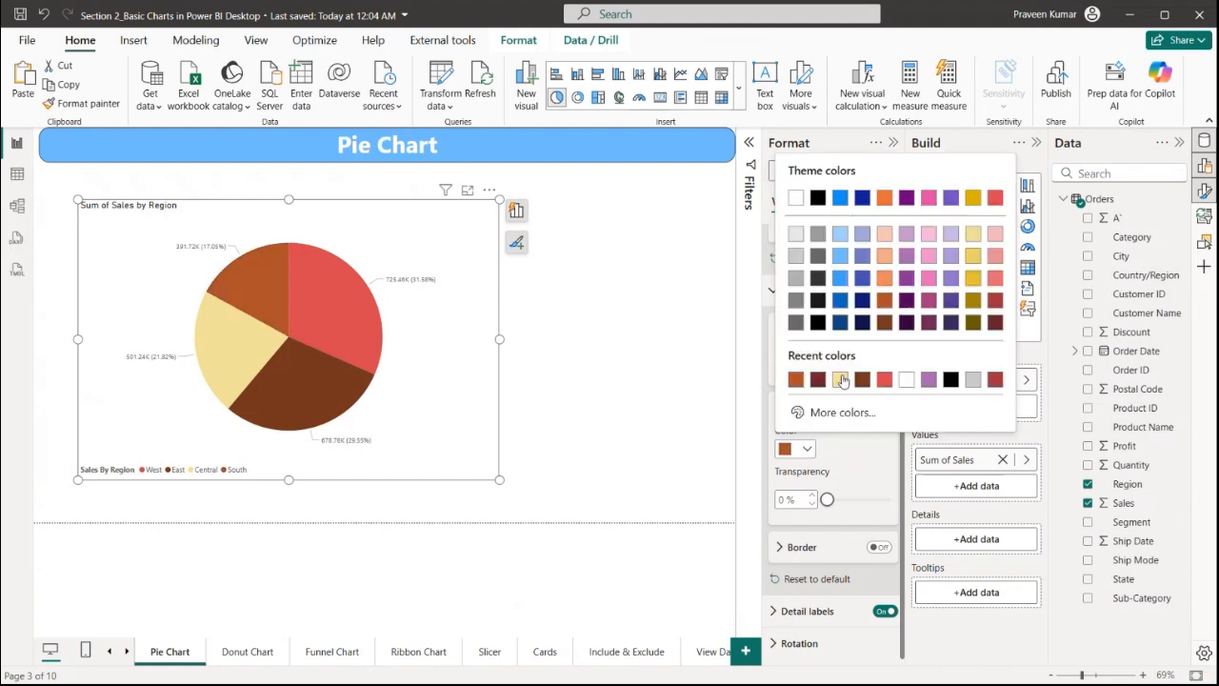
click(840, 278)
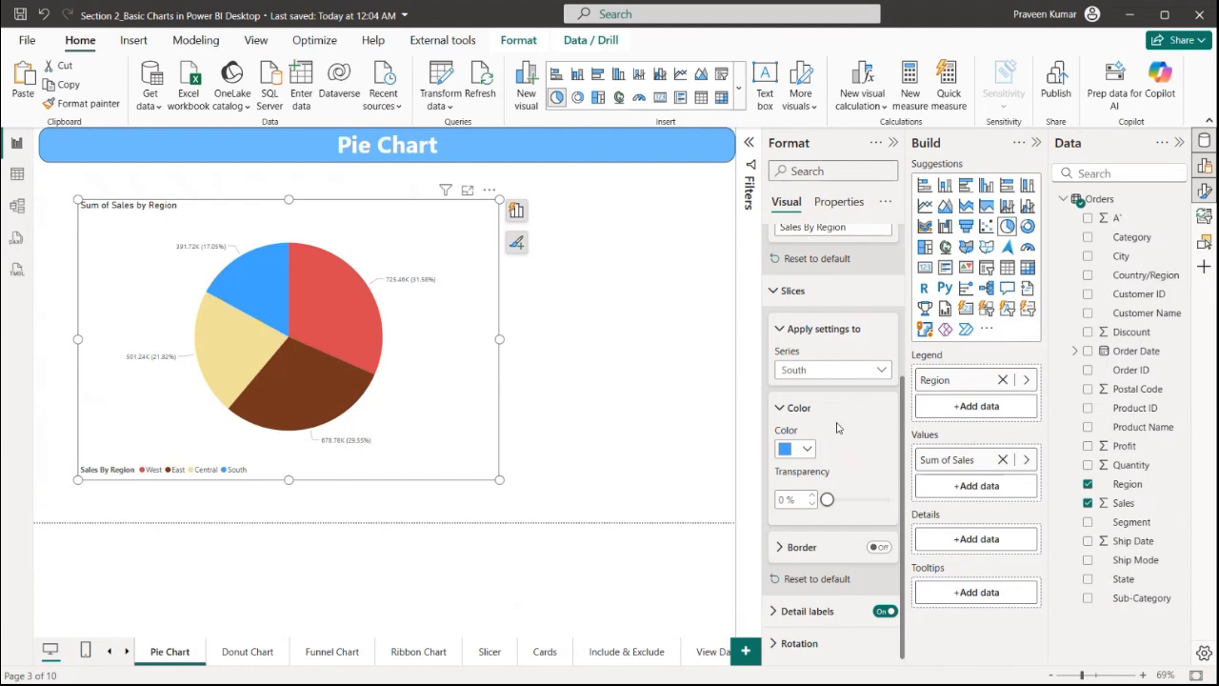
Turn on the slice border for all series and expand its settings
click(877, 548)
click(876, 550)
click(865, 370)
click(829, 390)
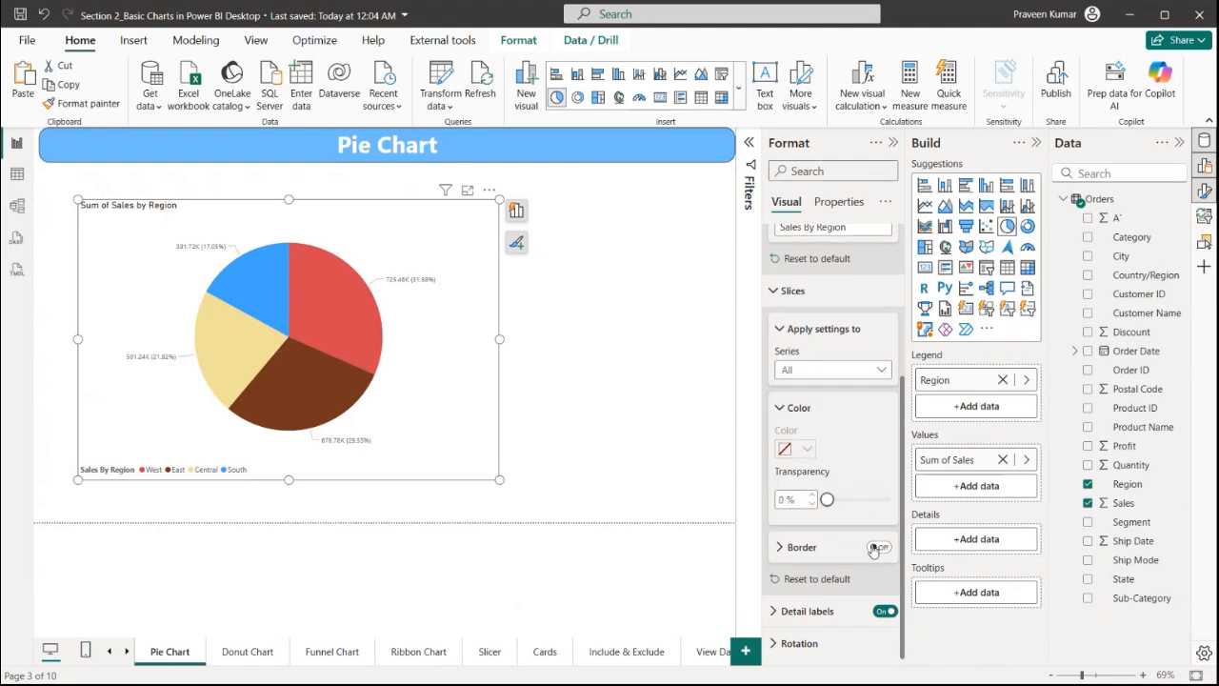
click(878, 548)
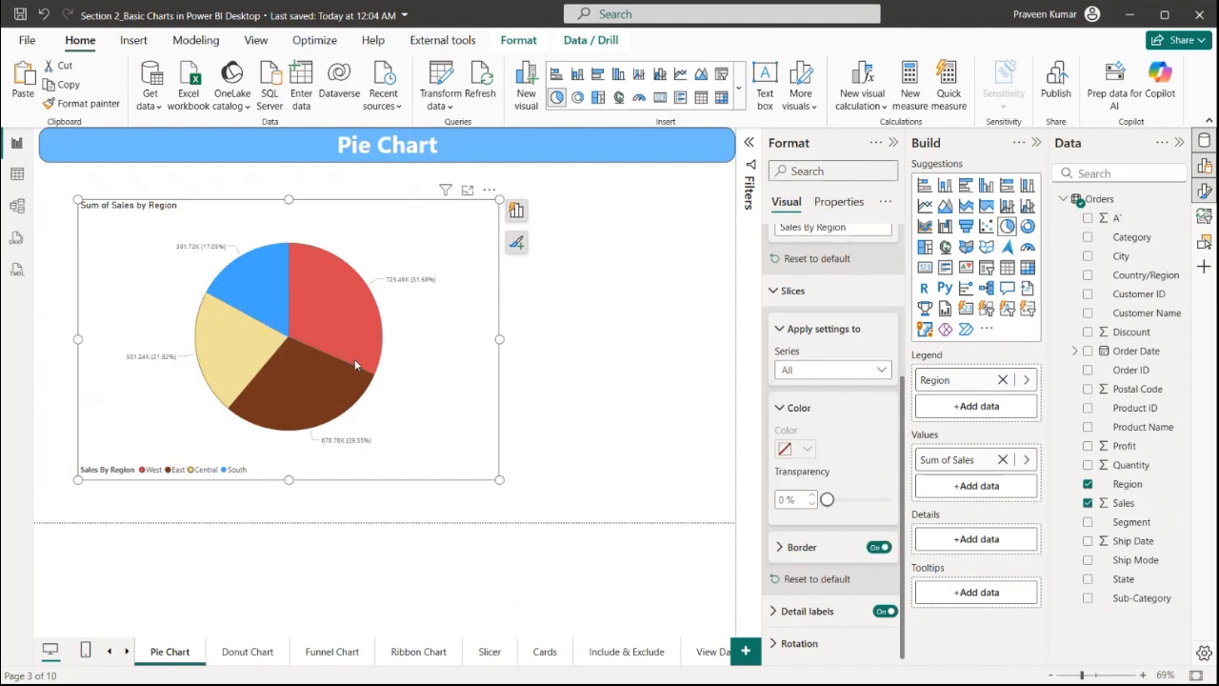
click(786, 551)
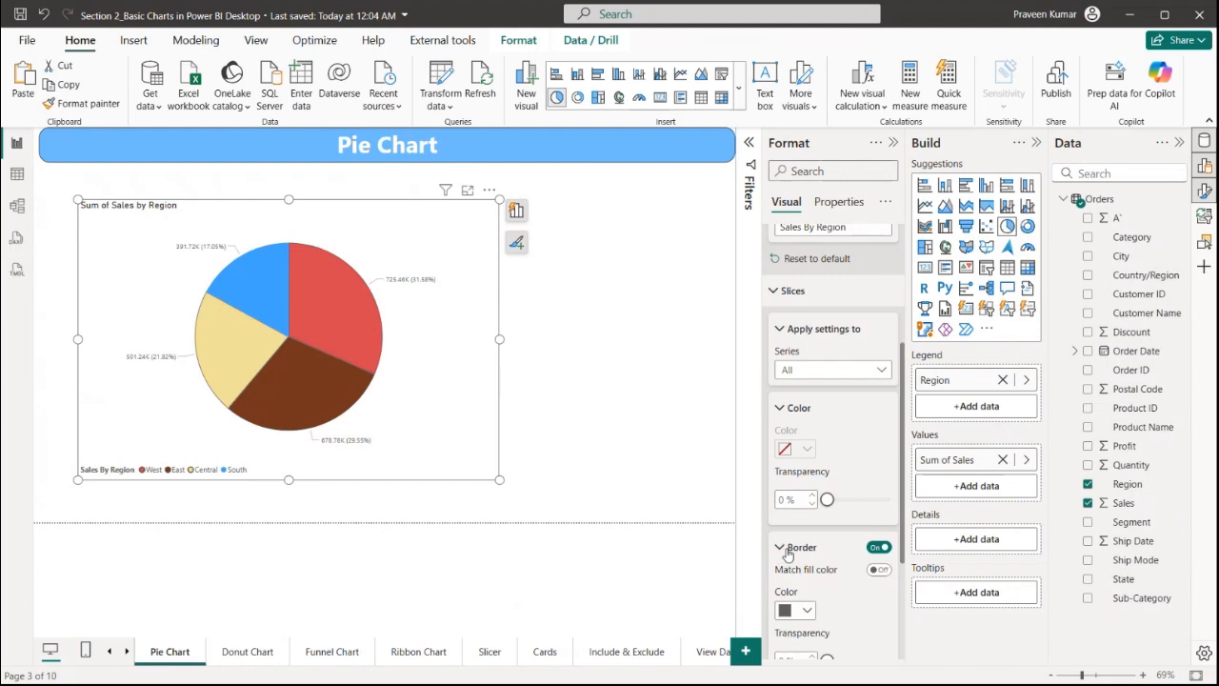
Set the border width to 10 px and its transparency to 17%
scroll(805, 538, down, 3)
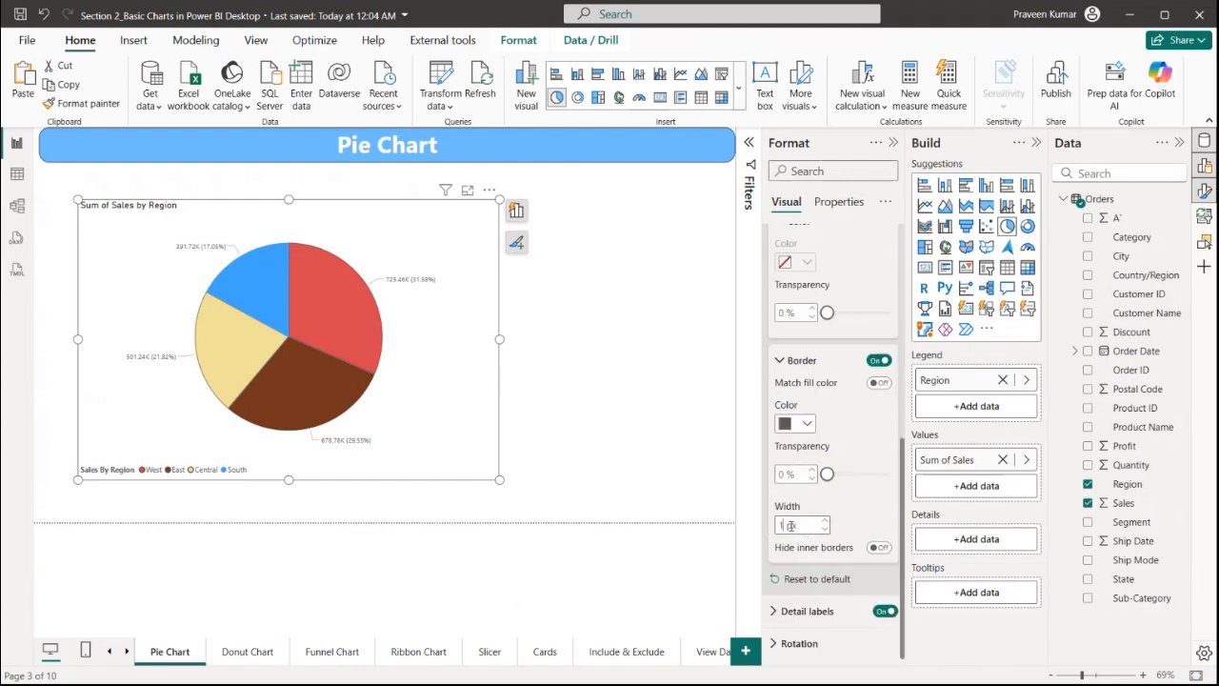
text(0)
click(836, 474)
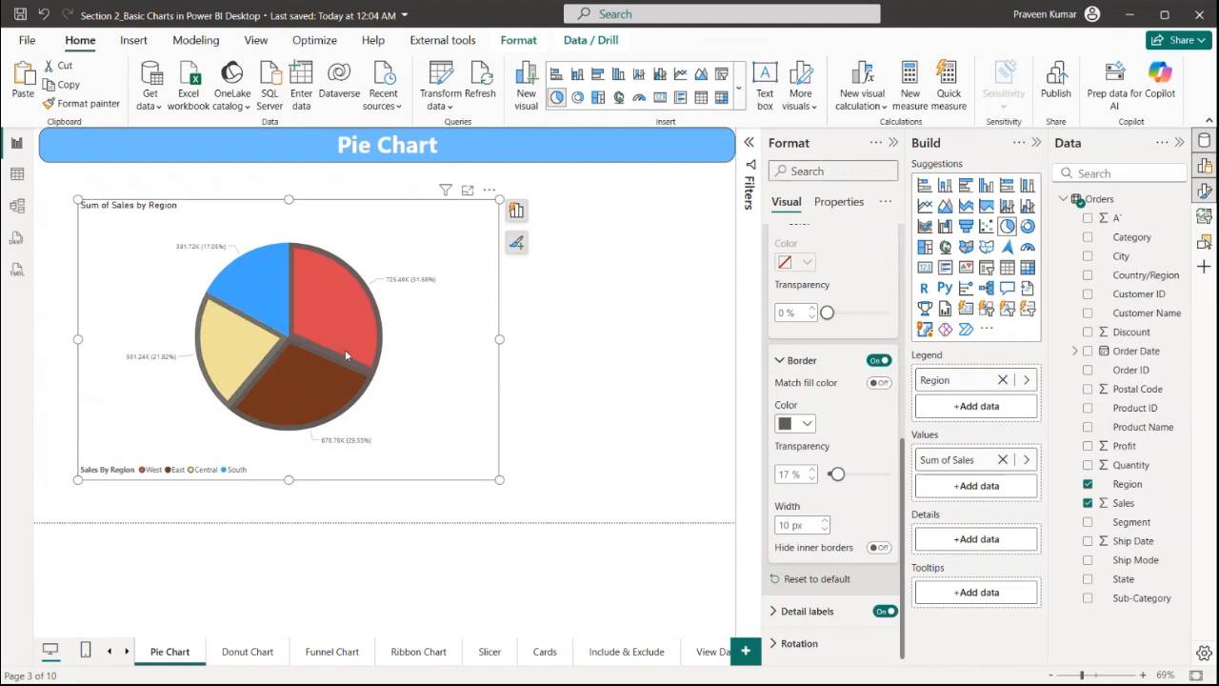
Set the slice border colour to white
click(878, 383)
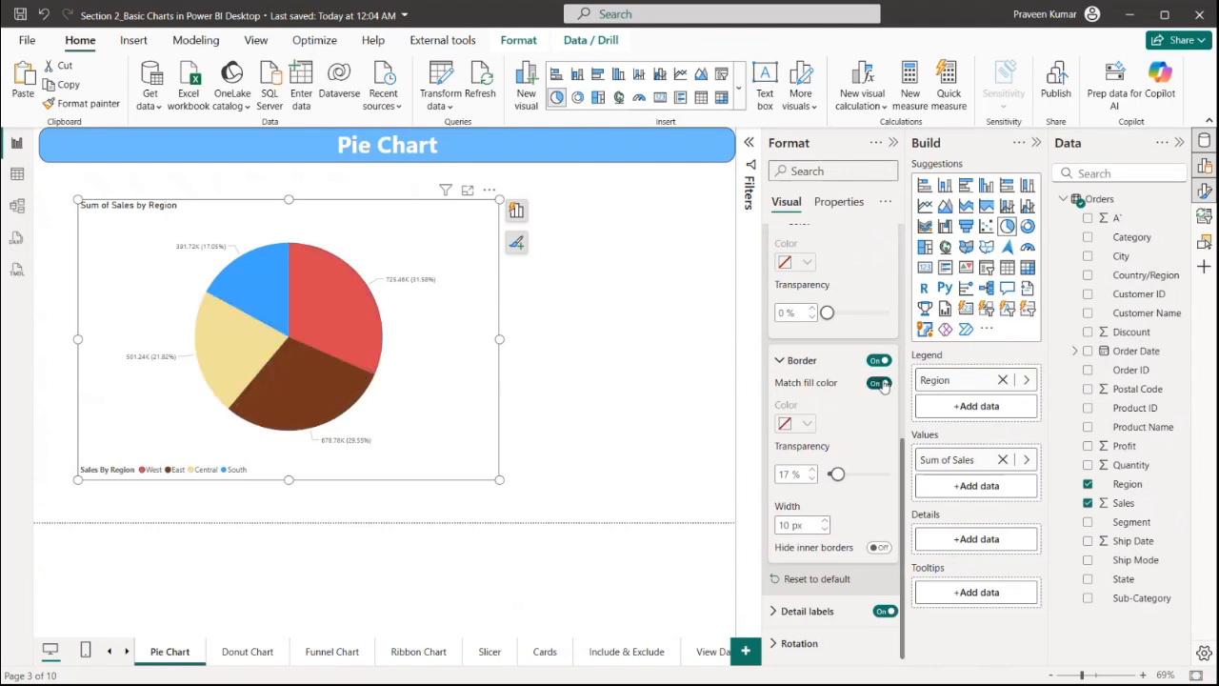
click(881, 383)
click(796, 423)
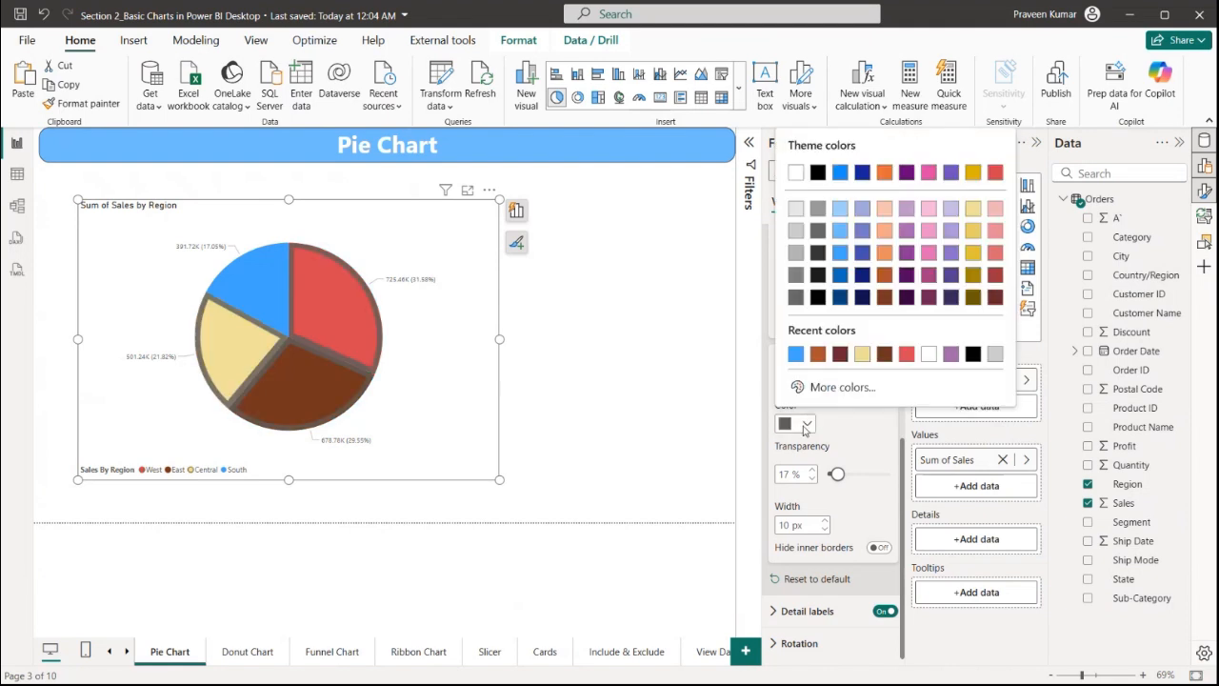
click(794, 173)
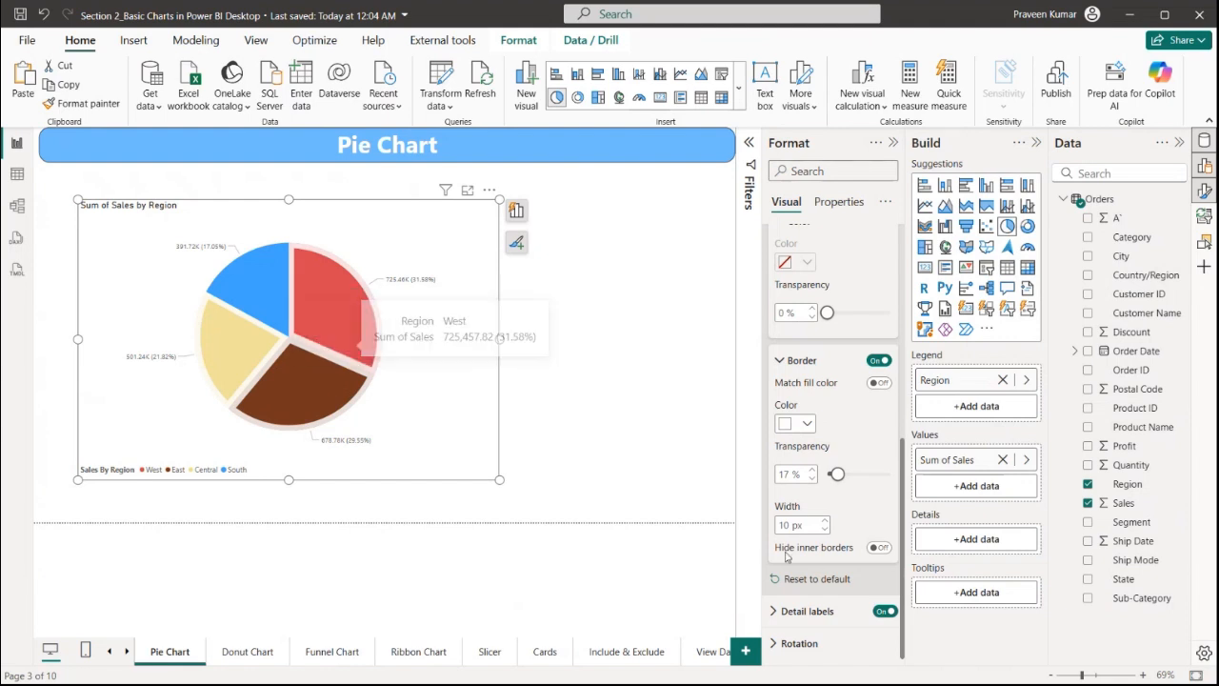
Toggle Hide inner borders on and back off to compare
click(878, 548)
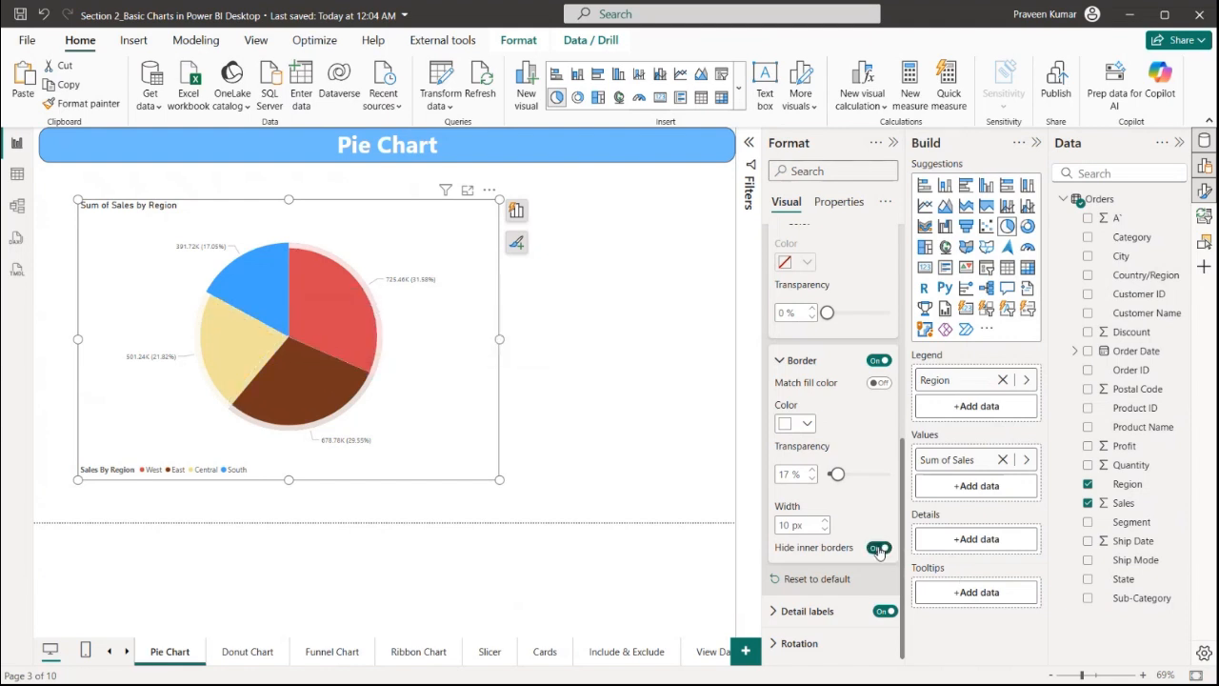
click(879, 549)
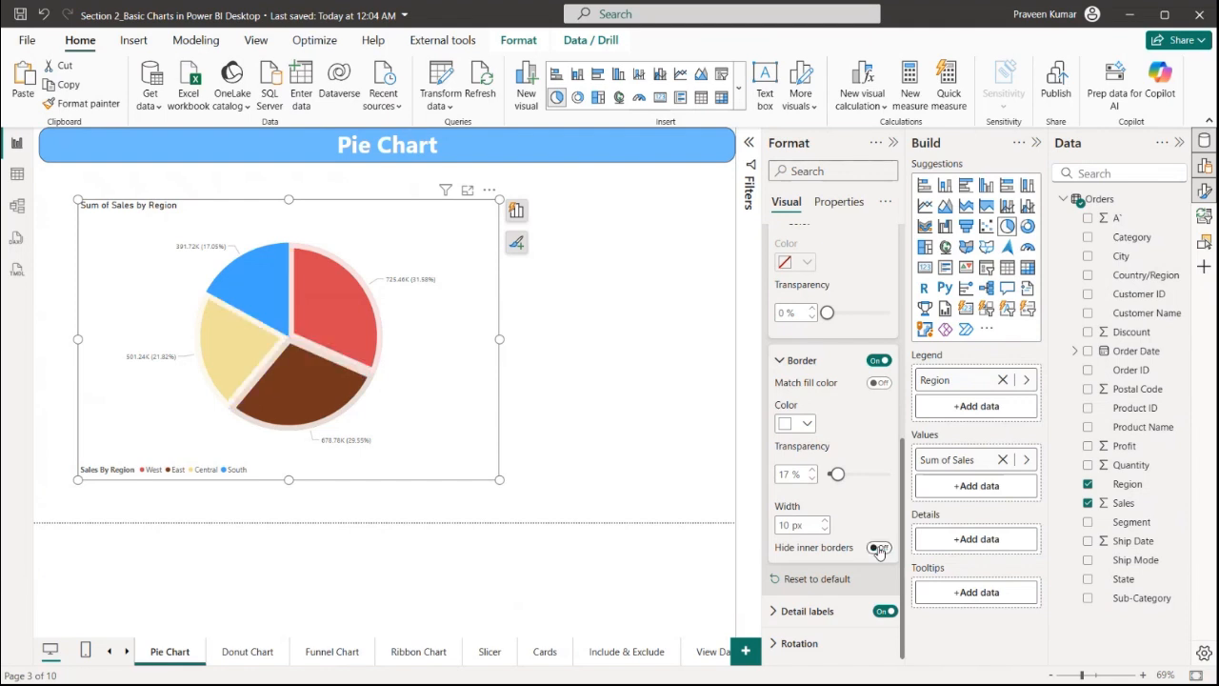
click(879, 549)
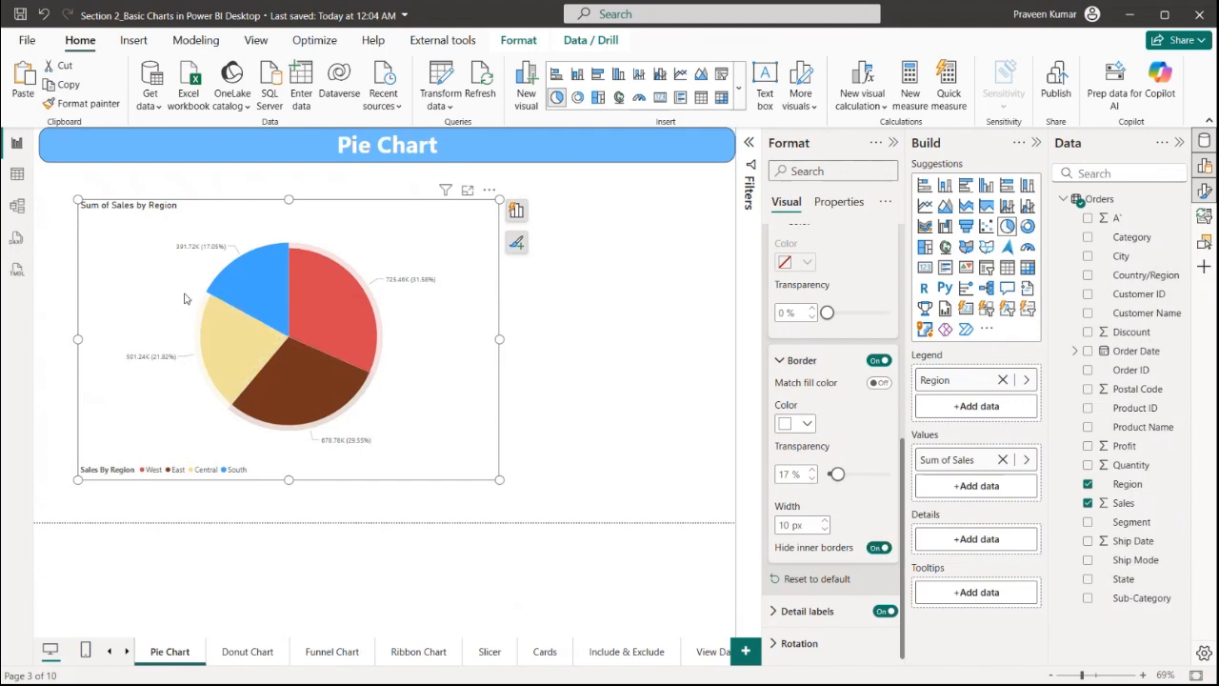
click(878, 547)
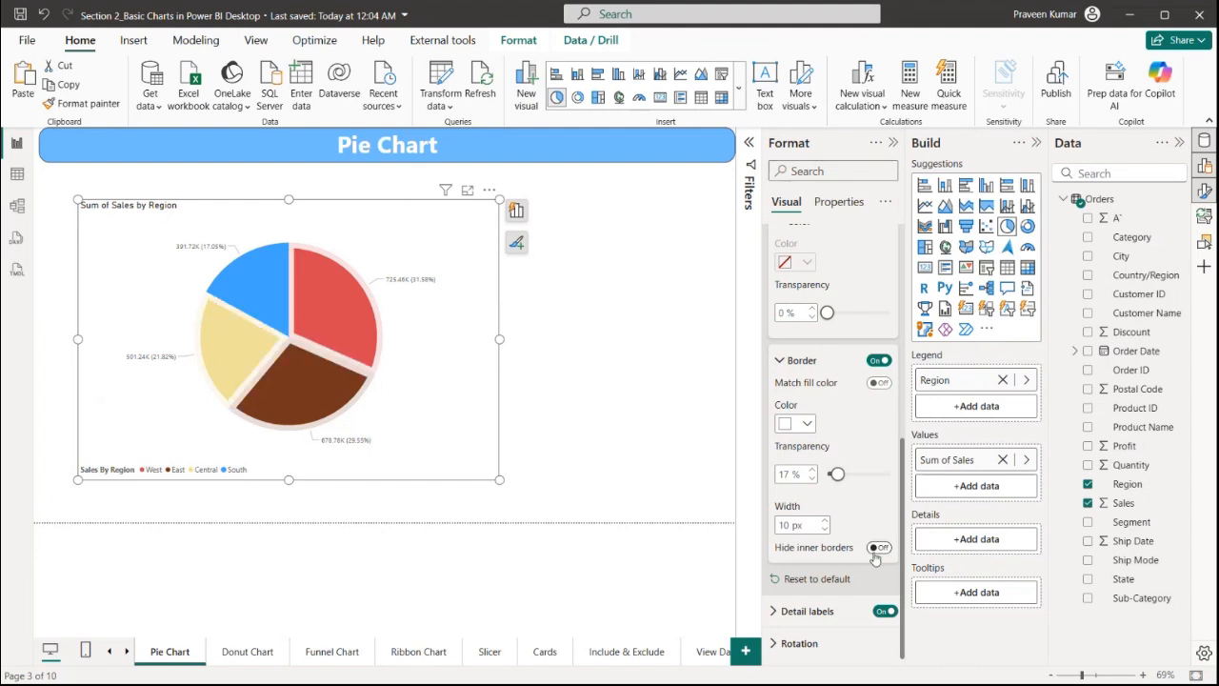
Expand the detail label options and try the Inside and Prefer outside label positions
click(805, 610)
scroll(841, 557, down, 3)
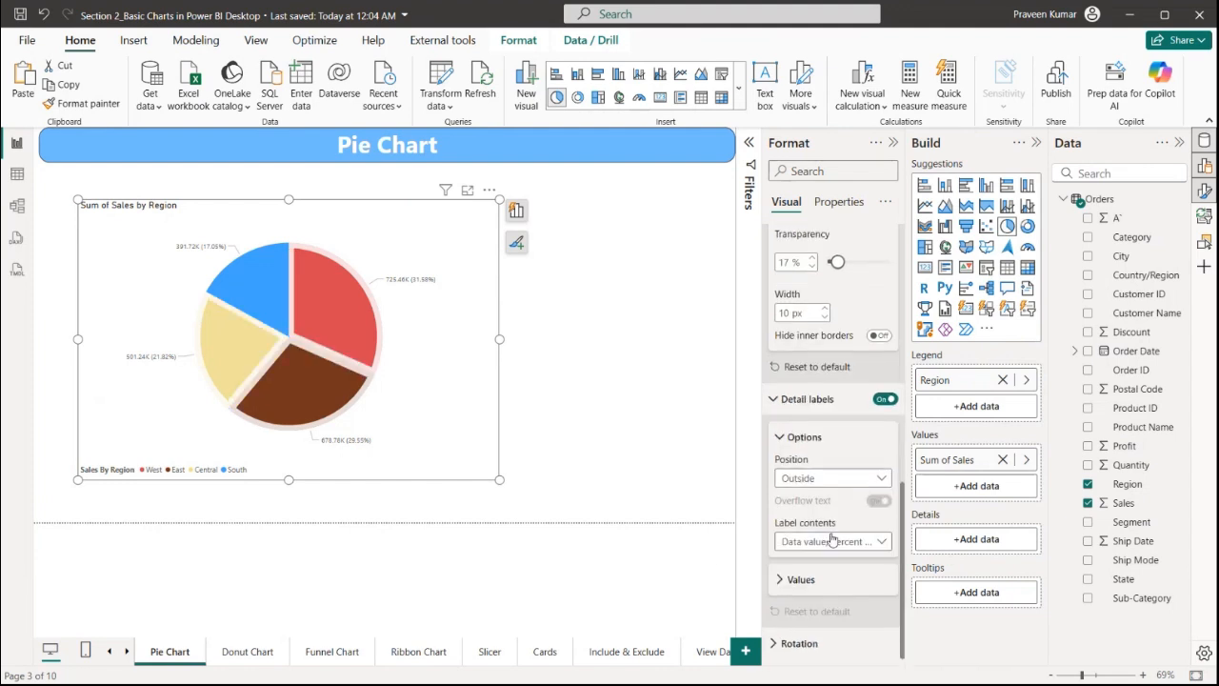
click(832, 485)
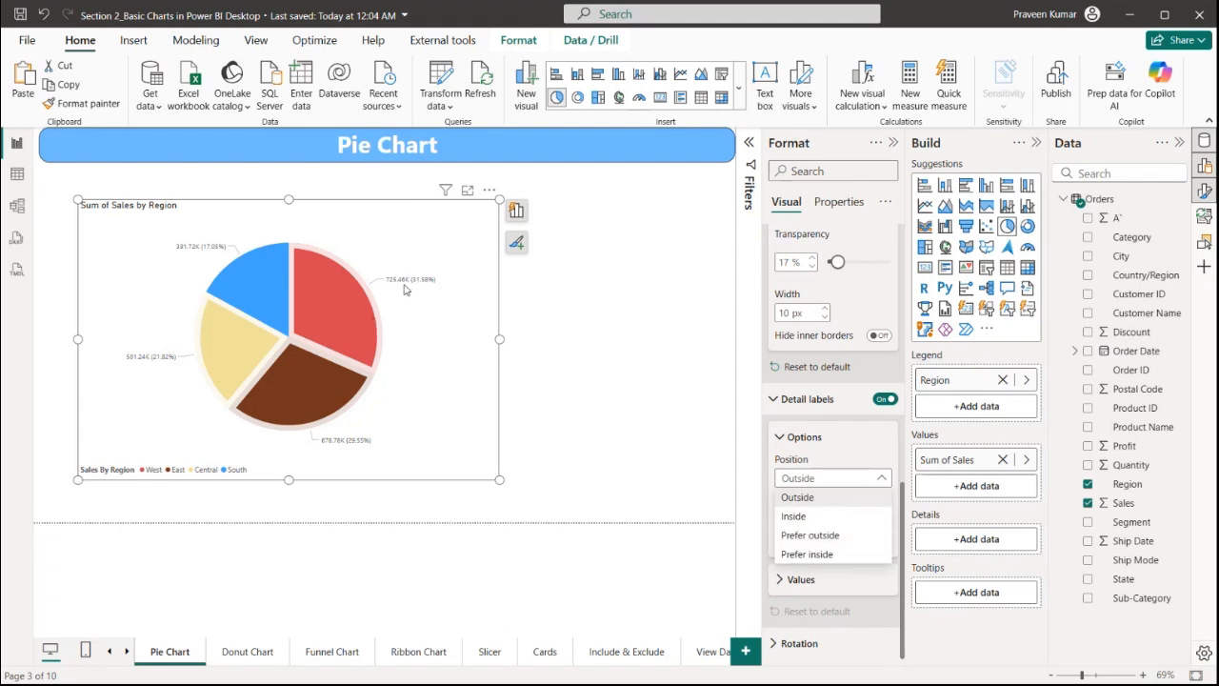
click(792, 516)
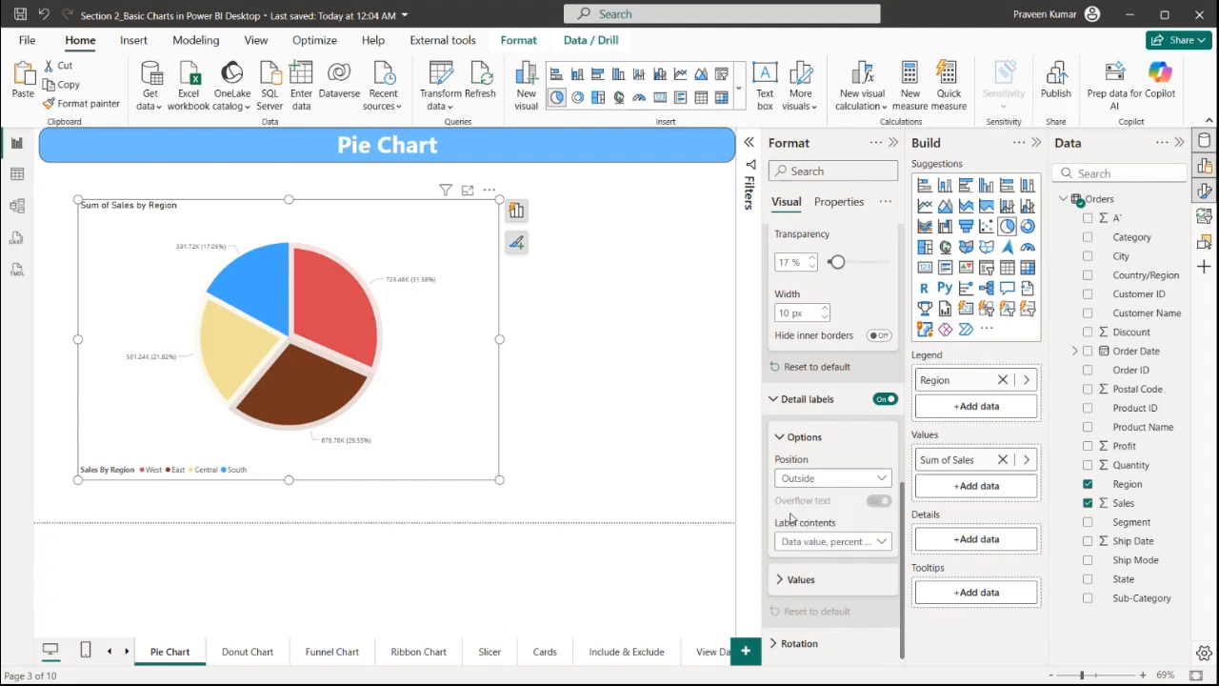
click(805, 478)
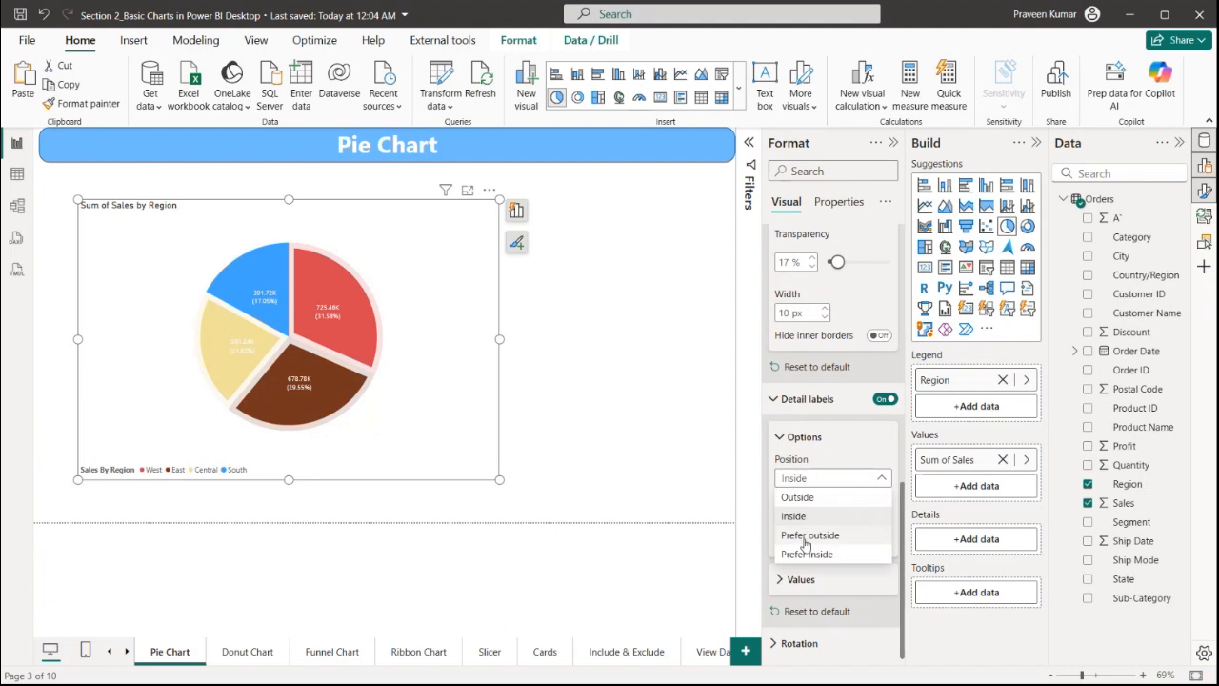
click(805, 537)
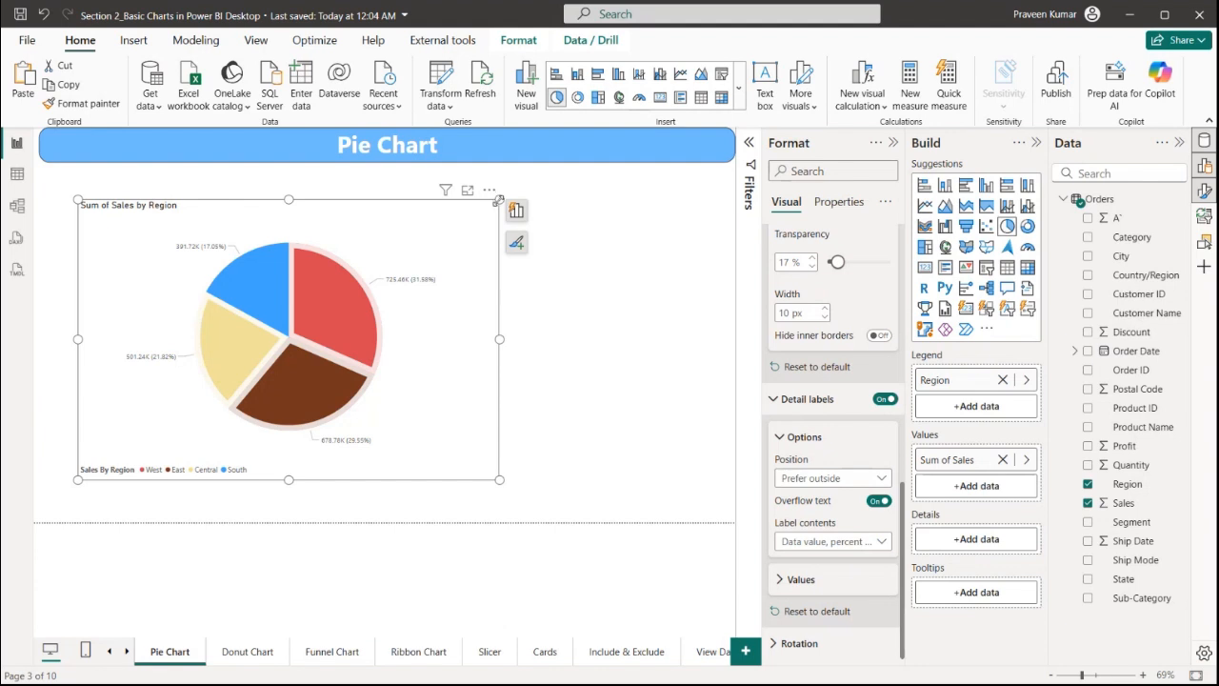
Narrow the pie chart visual and set the detail label position to Outside
drag(499, 198, 322, 179)
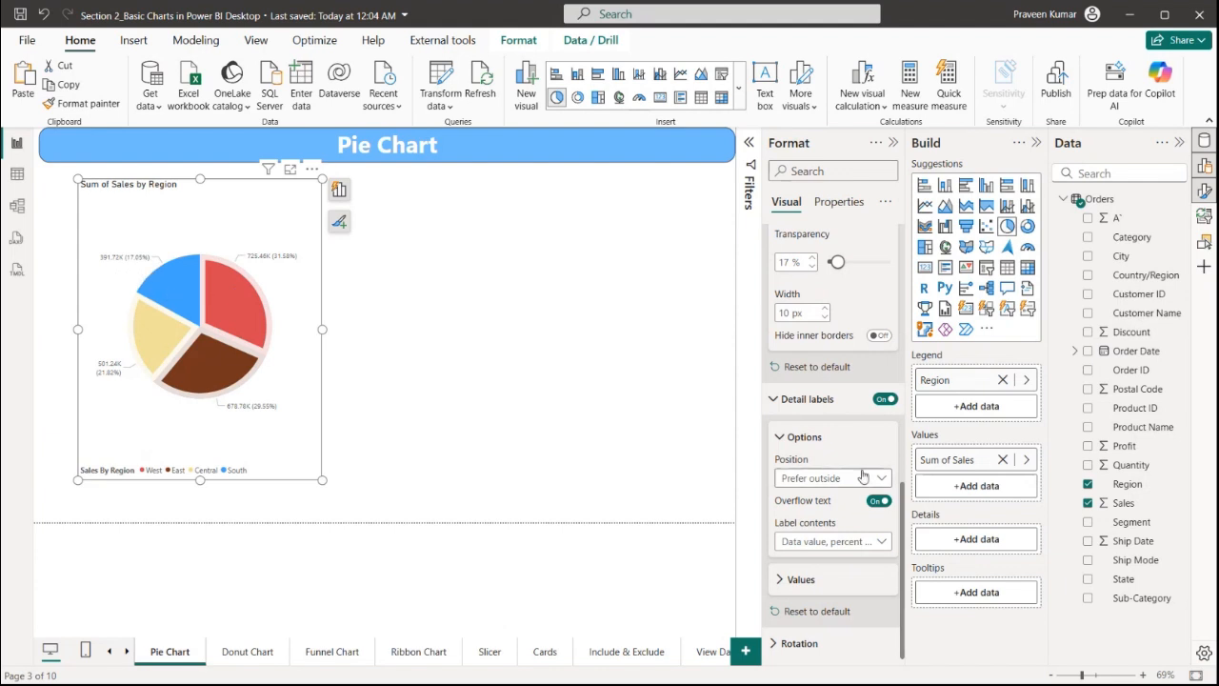
click(828, 478)
click(798, 497)
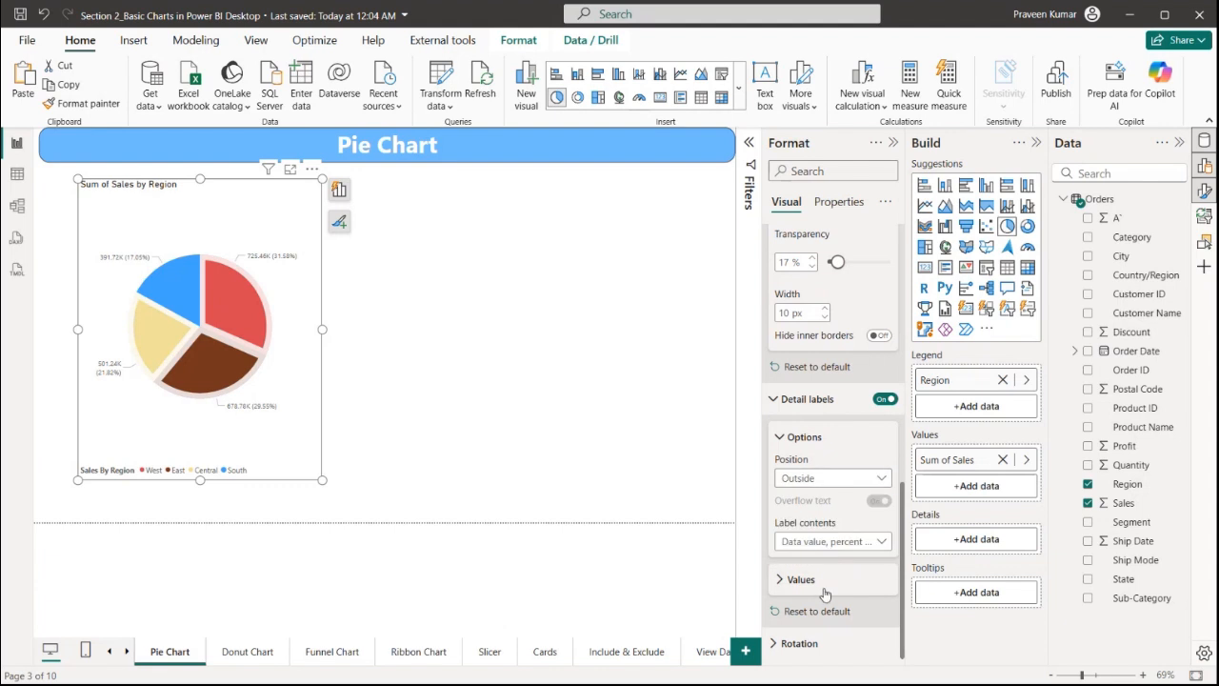
Expand the detail label values settings and set their font size to 14
click(801, 579)
scroll(829, 533, down, 3)
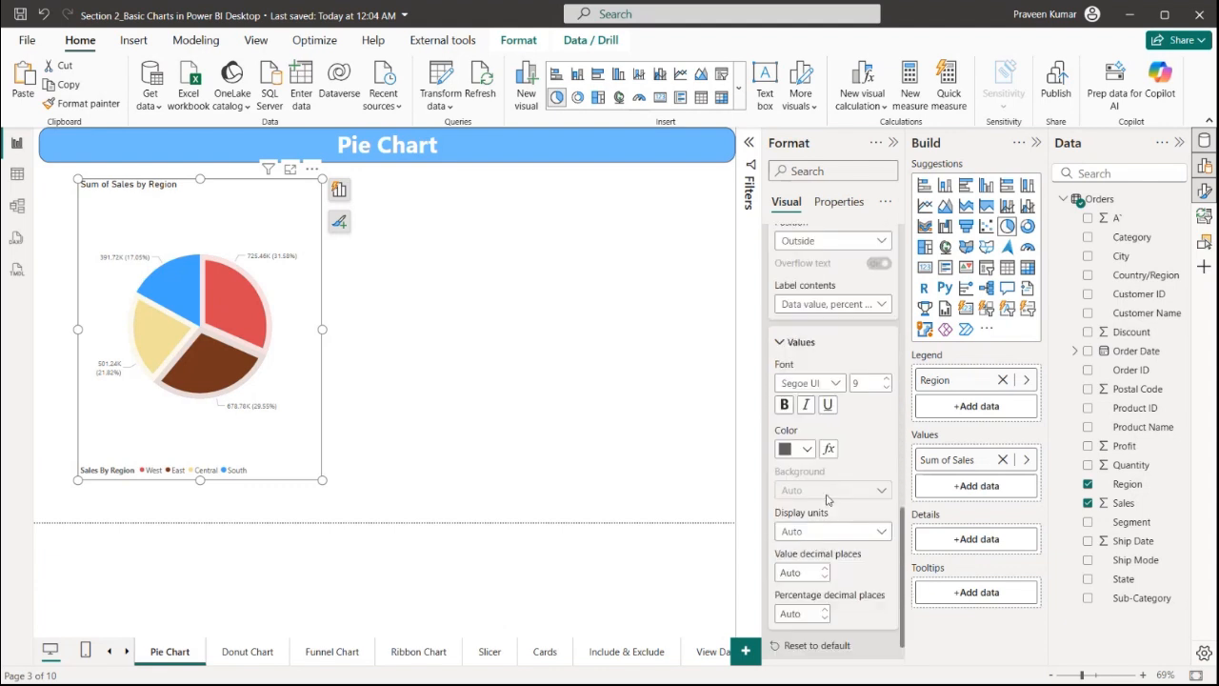
text(14)
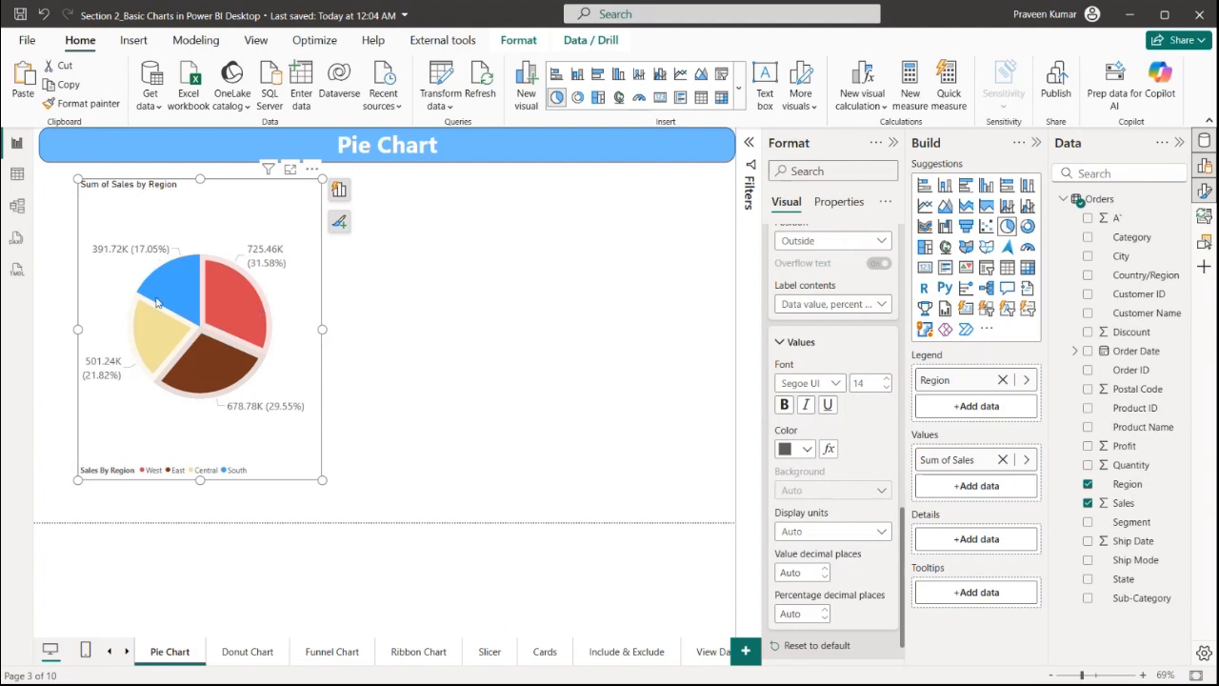
Expand the rotation settings and set the pie rotation to 124°
scroll(829, 534, down, 3)
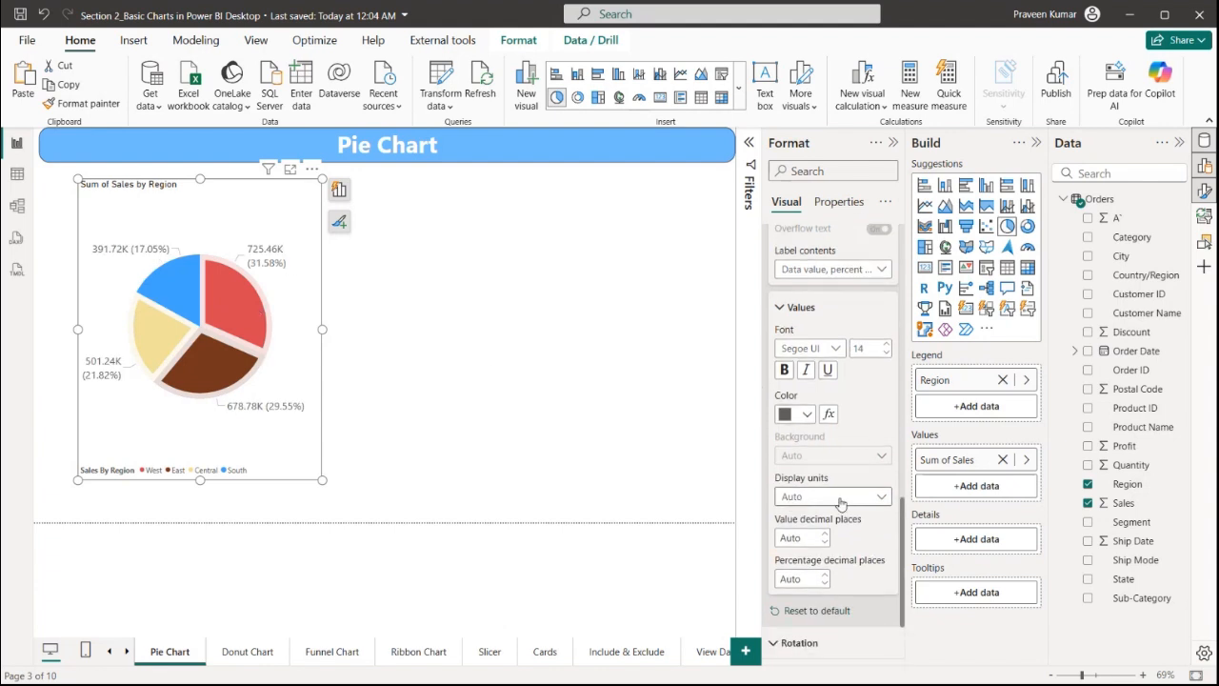
click(800, 636)
click(811, 598)
click(811, 598)
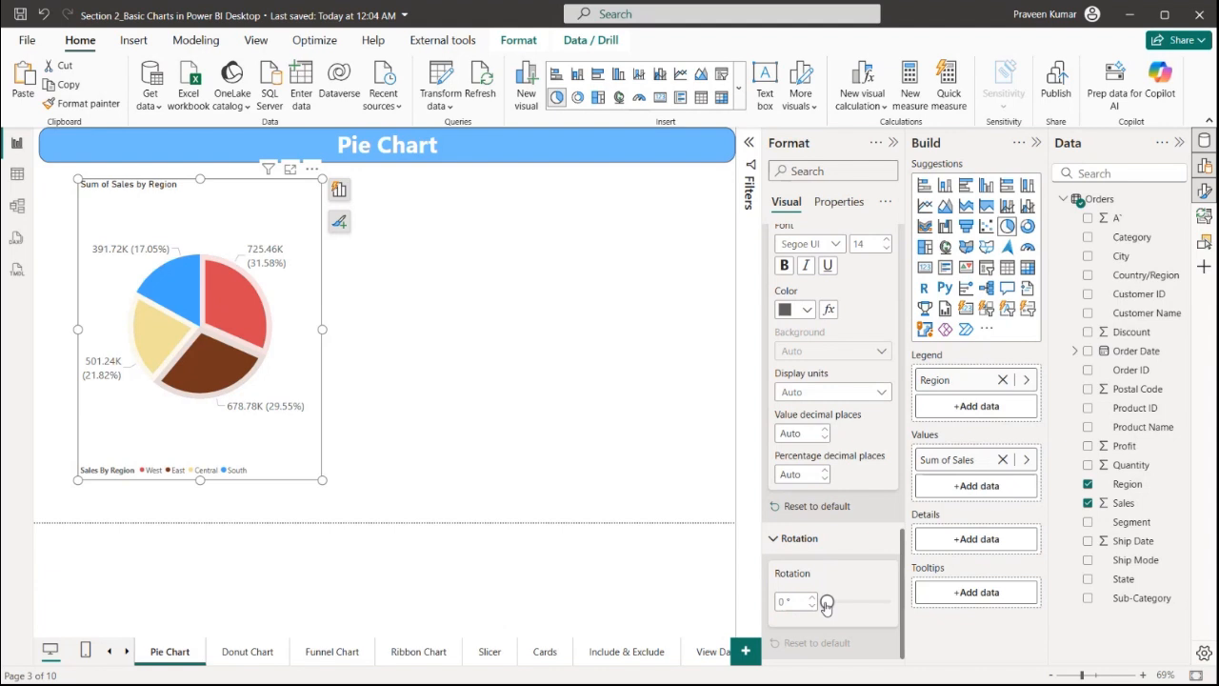
drag(842, 605, 861, 606)
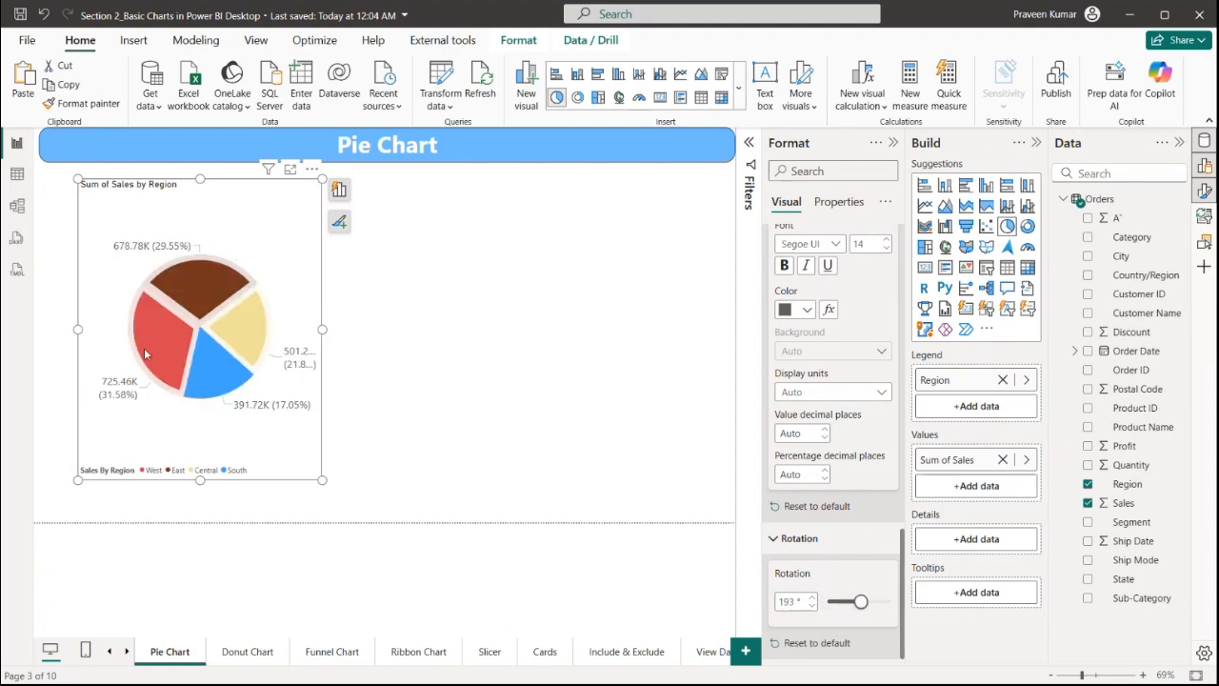
drag(861, 602, 848, 602)
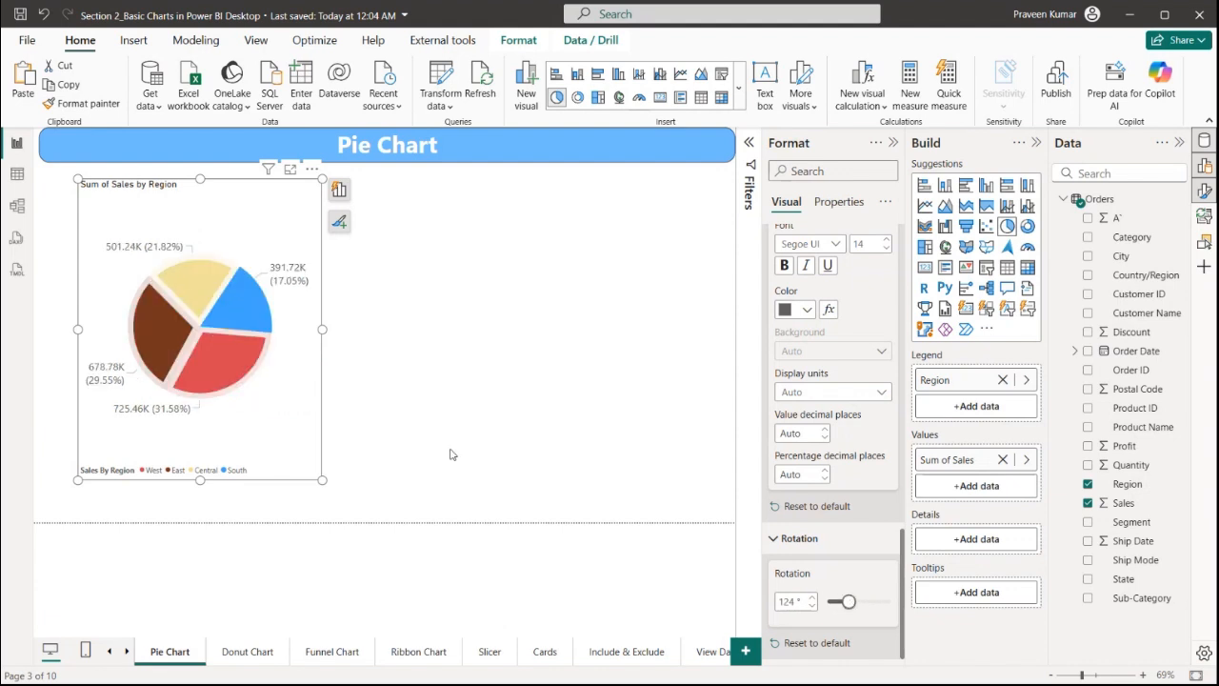
Widen the pie chart visual to span most of the page width
click(452, 318)
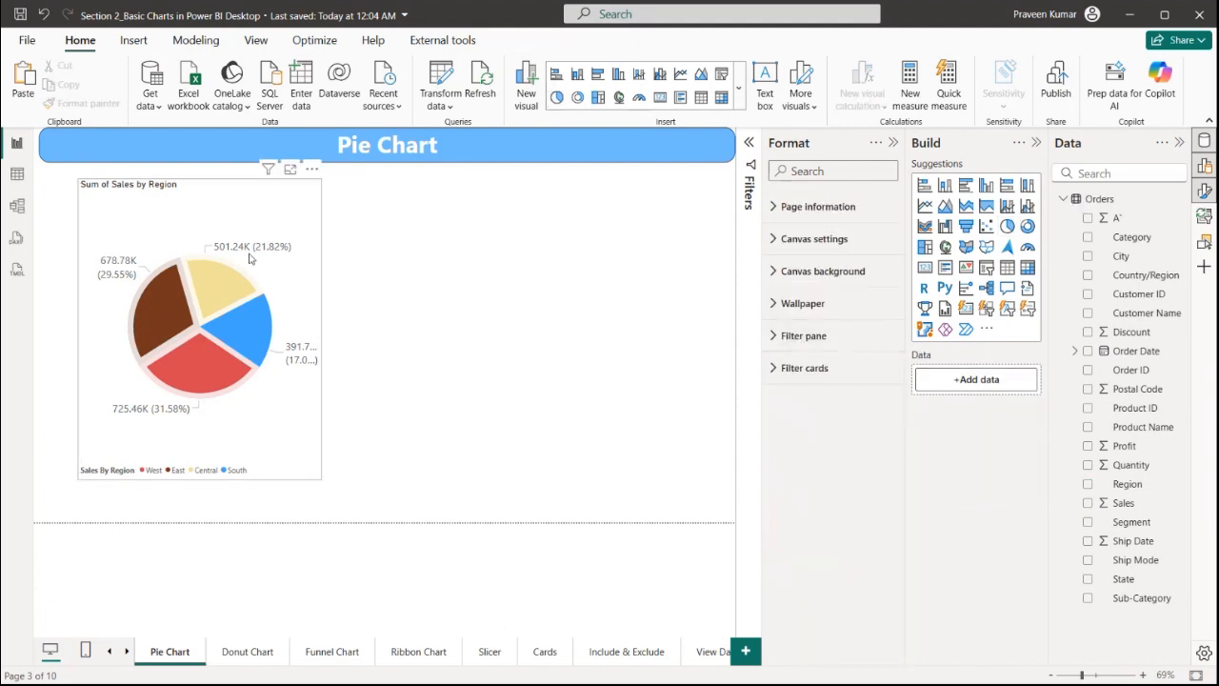
click(325, 332)
drag(323, 329, 689, 329)
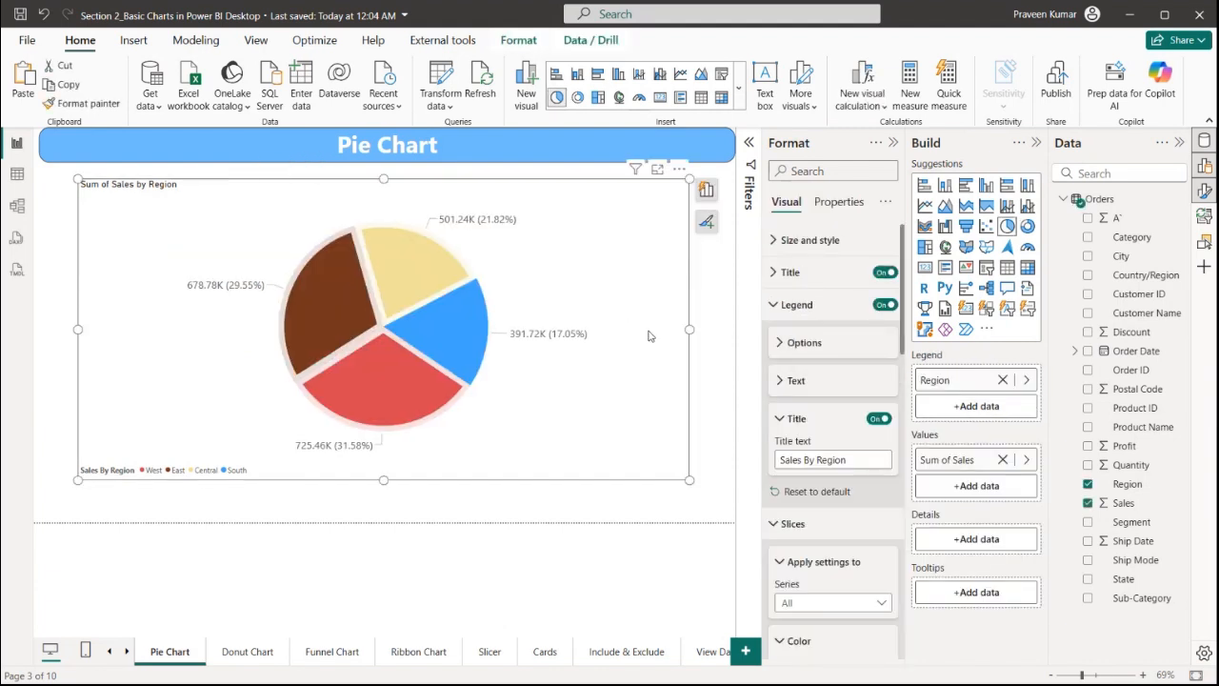
click(703, 290)
click(628, 283)
Paste the pie chart onto the Donut Chart page and change it to a donut chart
click(250, 651)
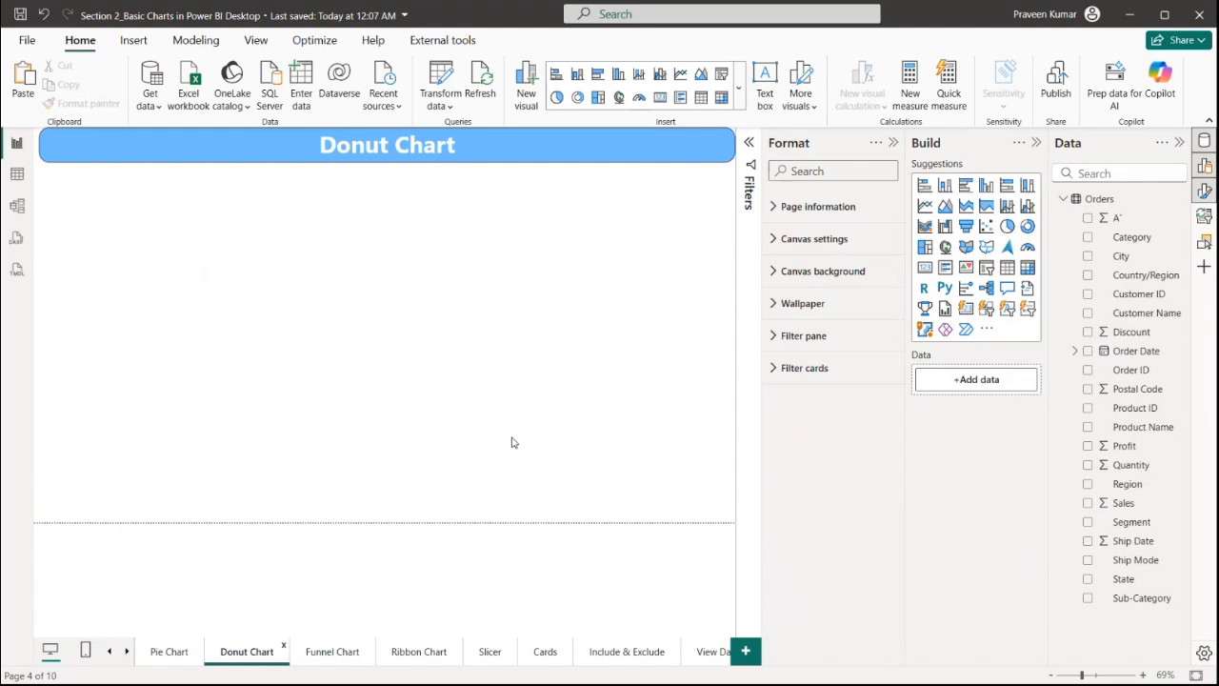
key(ctrl+v)
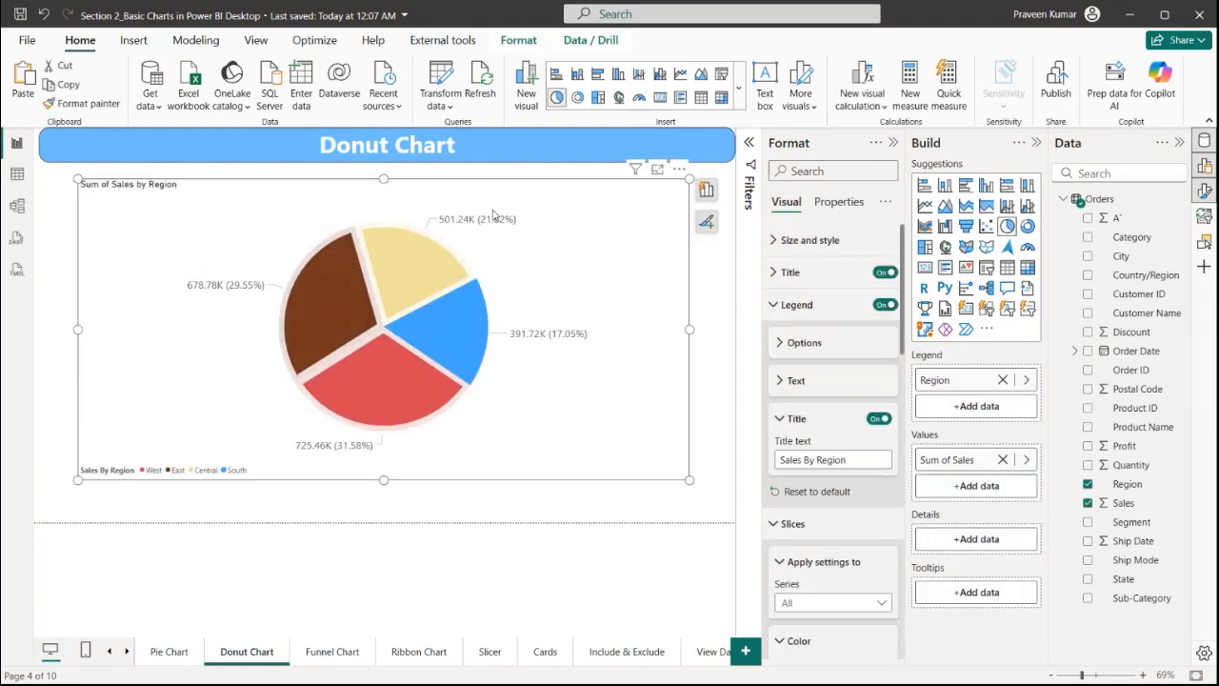
click(1028, 228)
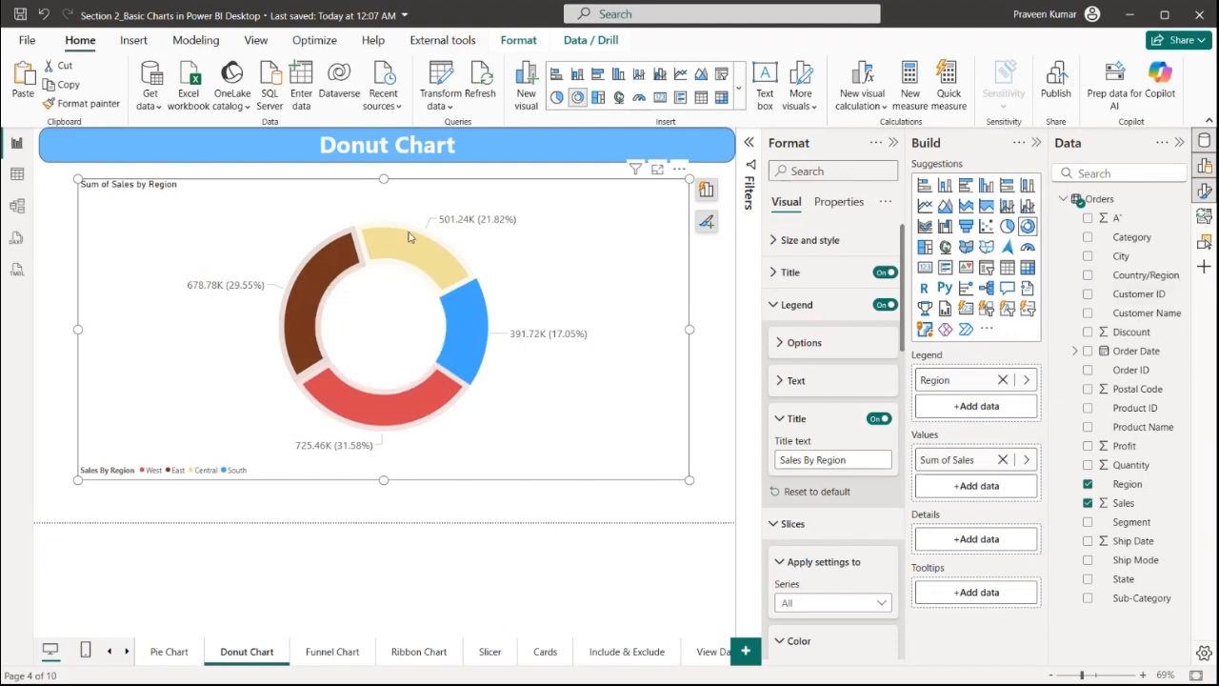
Narrow the donut chart visual on the Donut Chart page
mouse_move(318, 298)
drag(691, 330, 560, 347)
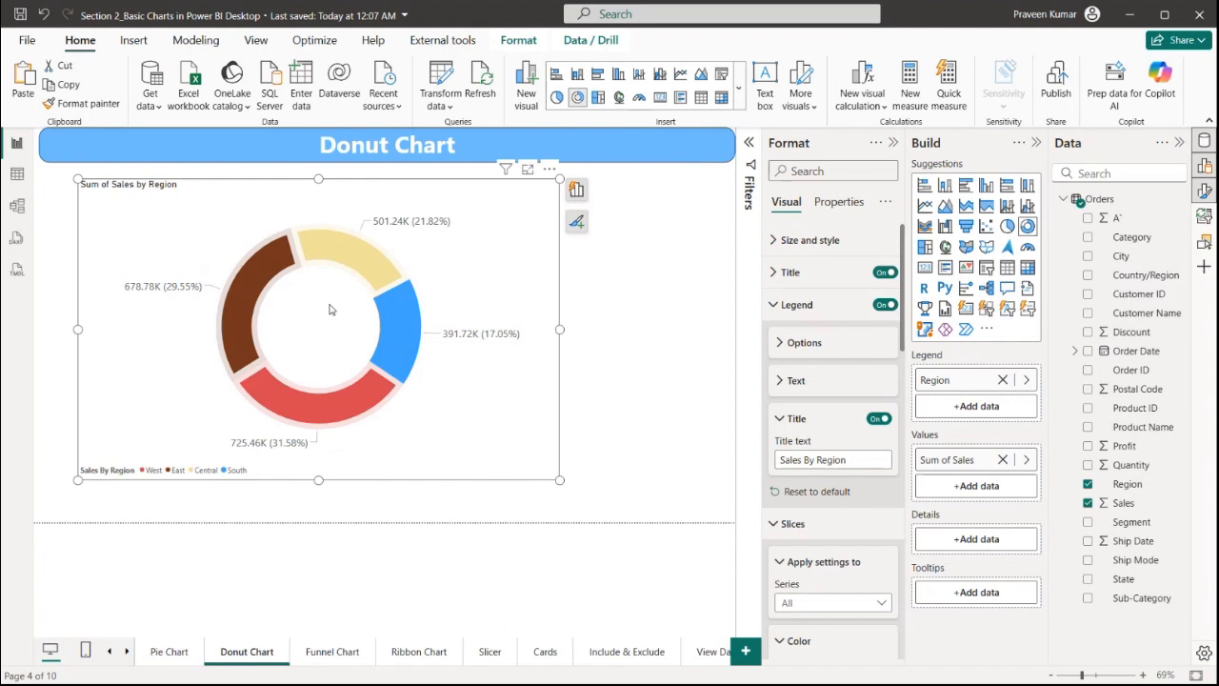
click(571, 321)
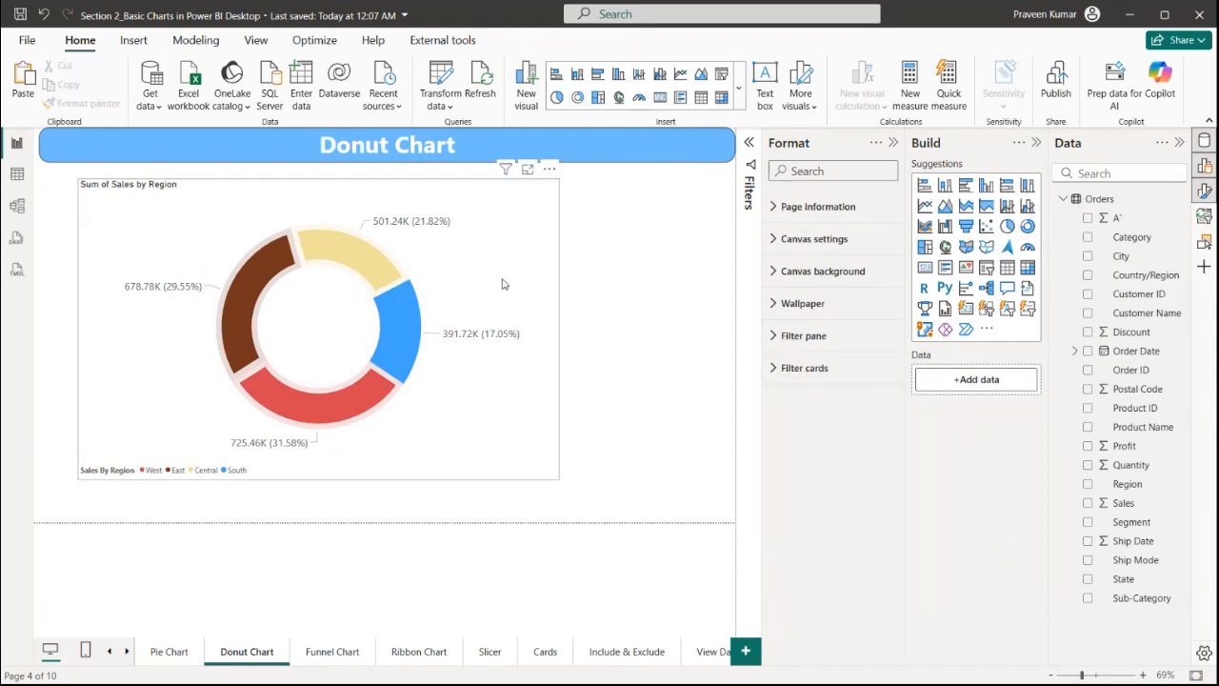
click(504, 284)
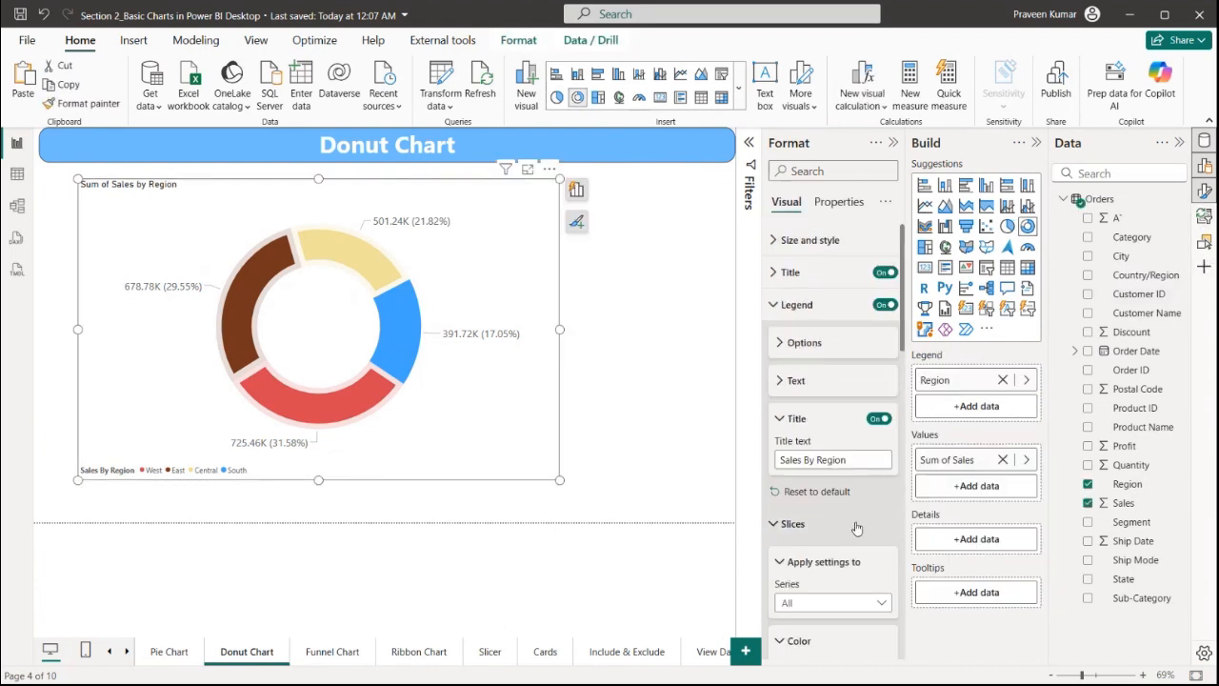
Deselect the donut chart and open the Funnel Chart page
scroll(809, 432, down, 3)
click(683, 418)
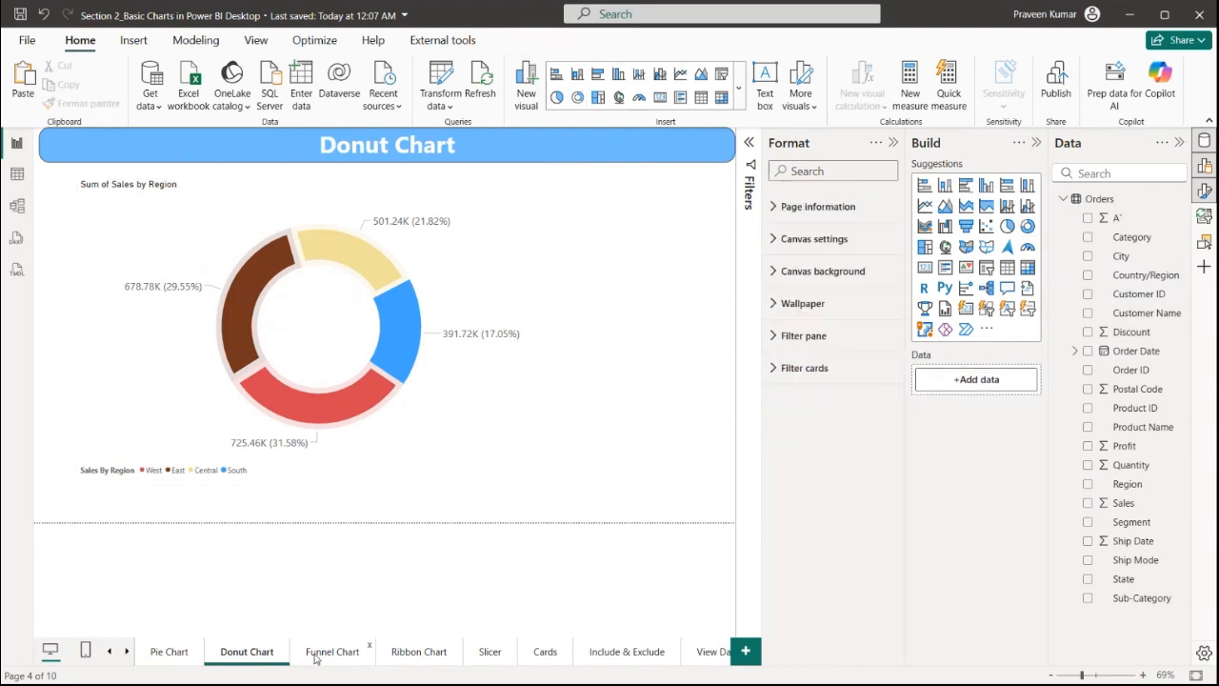
click(313, 654)
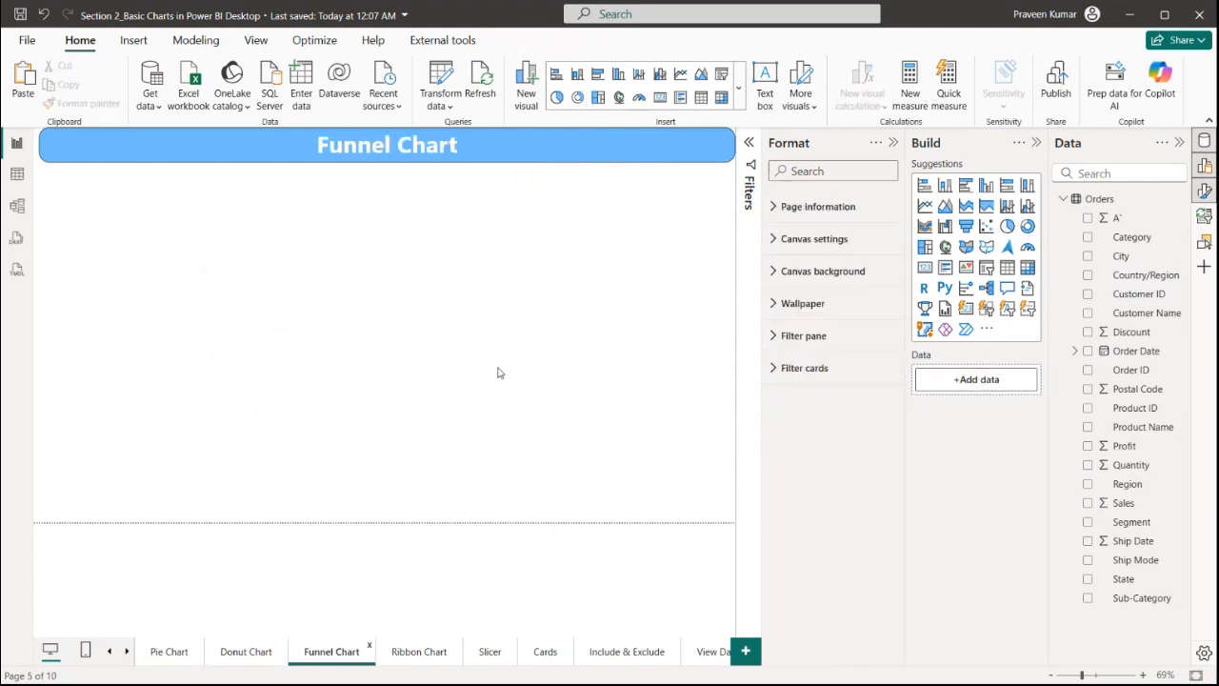
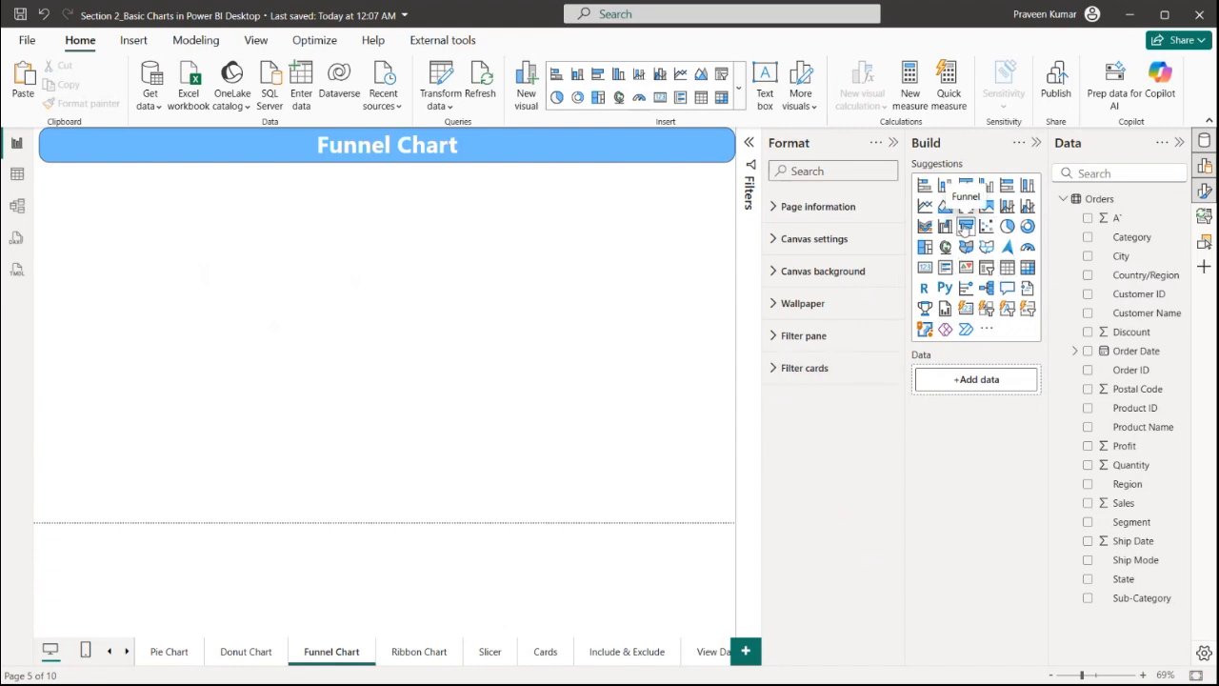
Insert a funnel chart visual on the Funnel Chart page and enlarge it to about two-thirds of the canvas width
drag(966, 226, 86, 274)
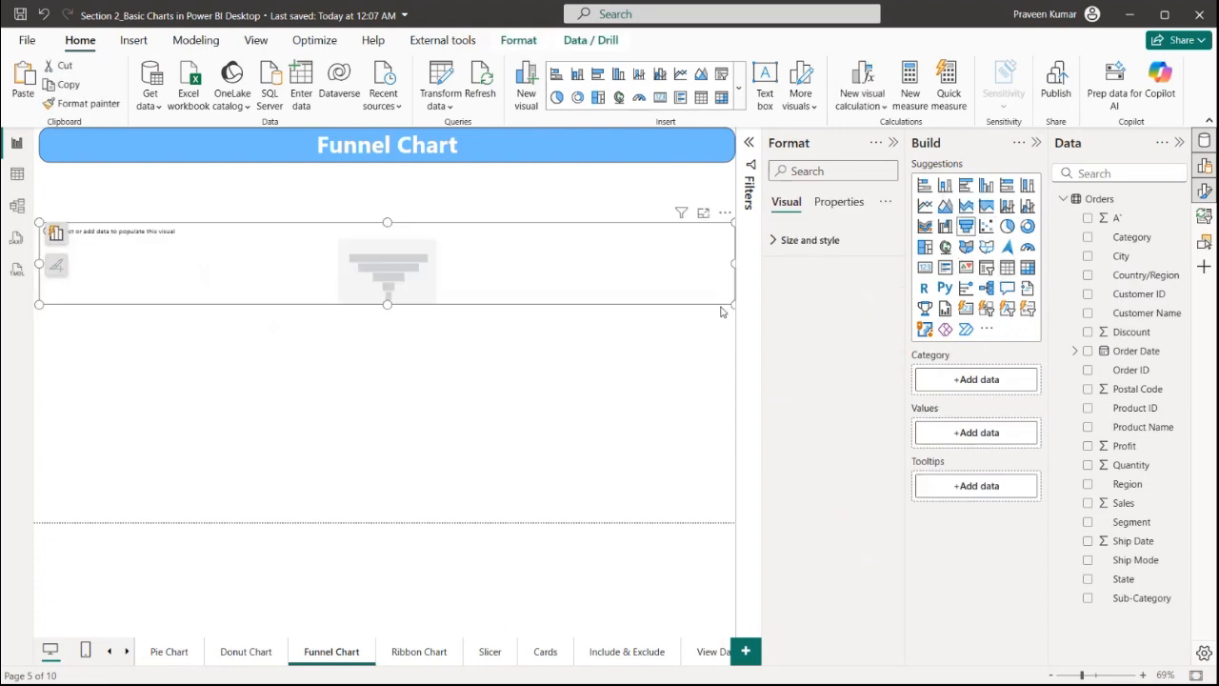
drag(733, 305, 625, 475)
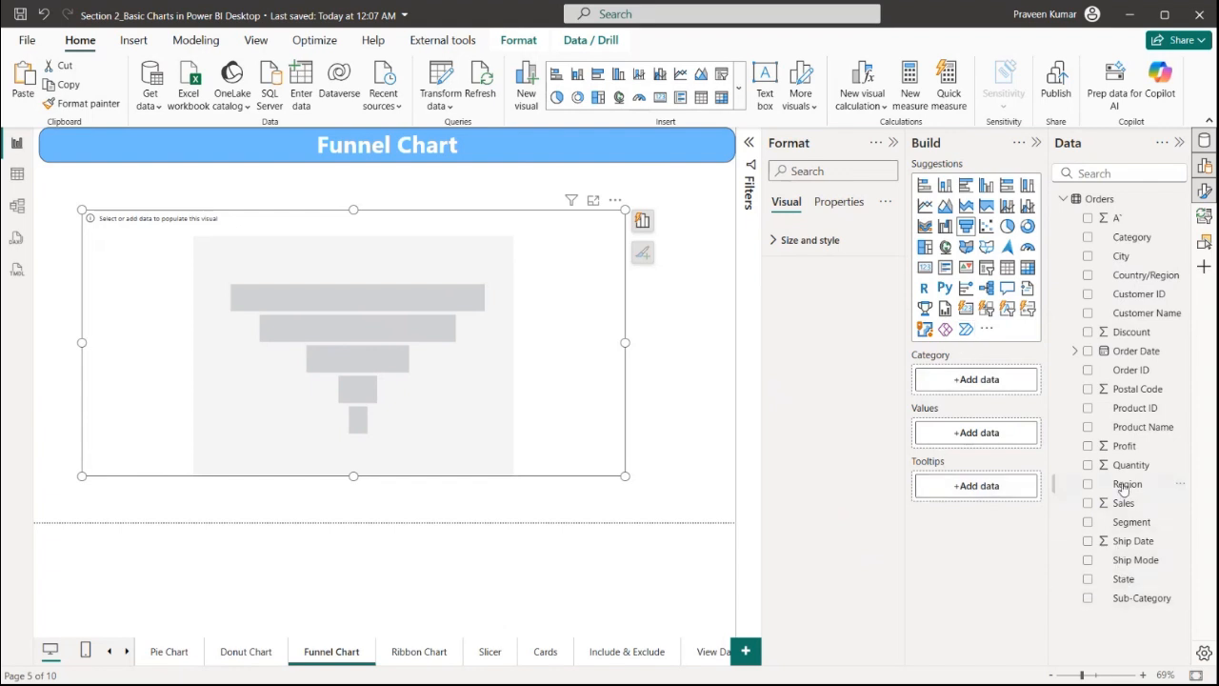
Assign Sub-Category to the funnel's category and Sales to its values, and enlarge the funnel visual
drag(1136, 425, 1000, 389)
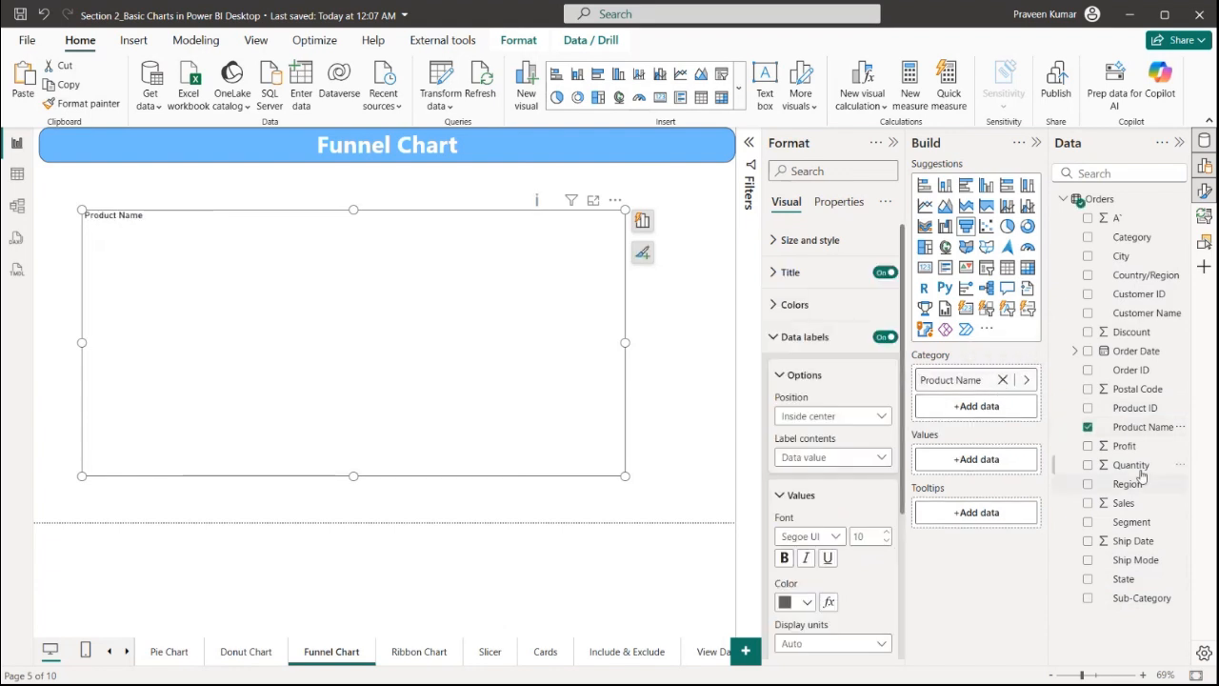
drag(1127, 503, 981, 459)
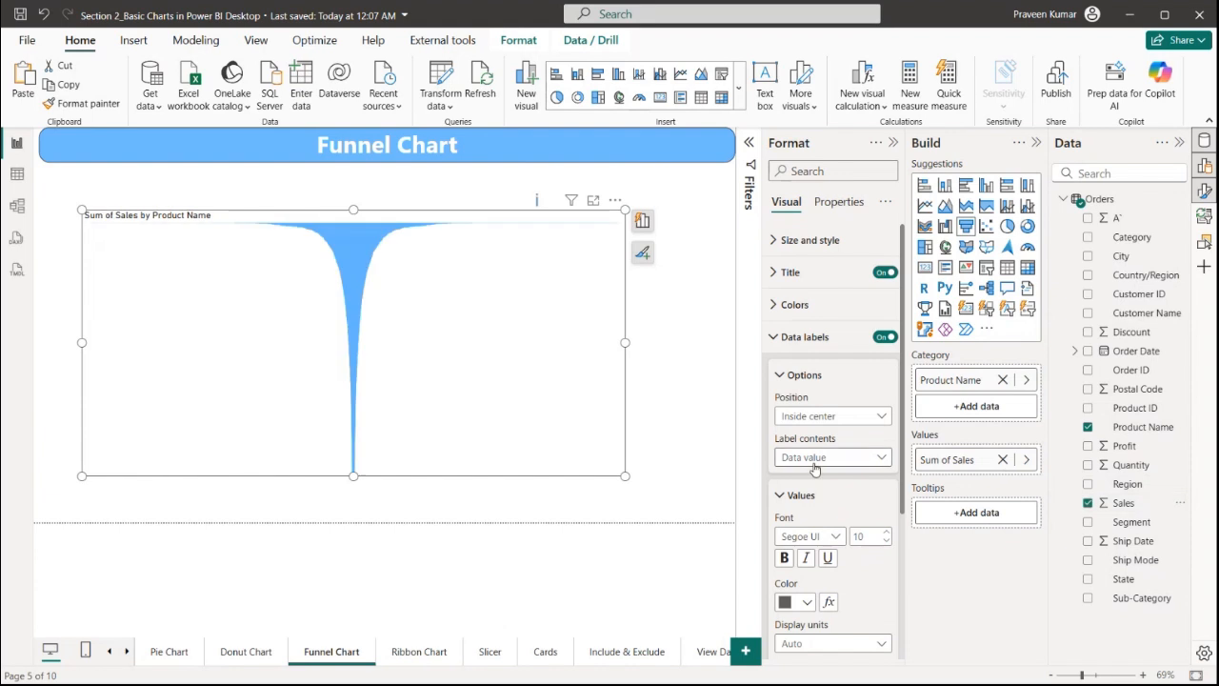
click(1002, 380)
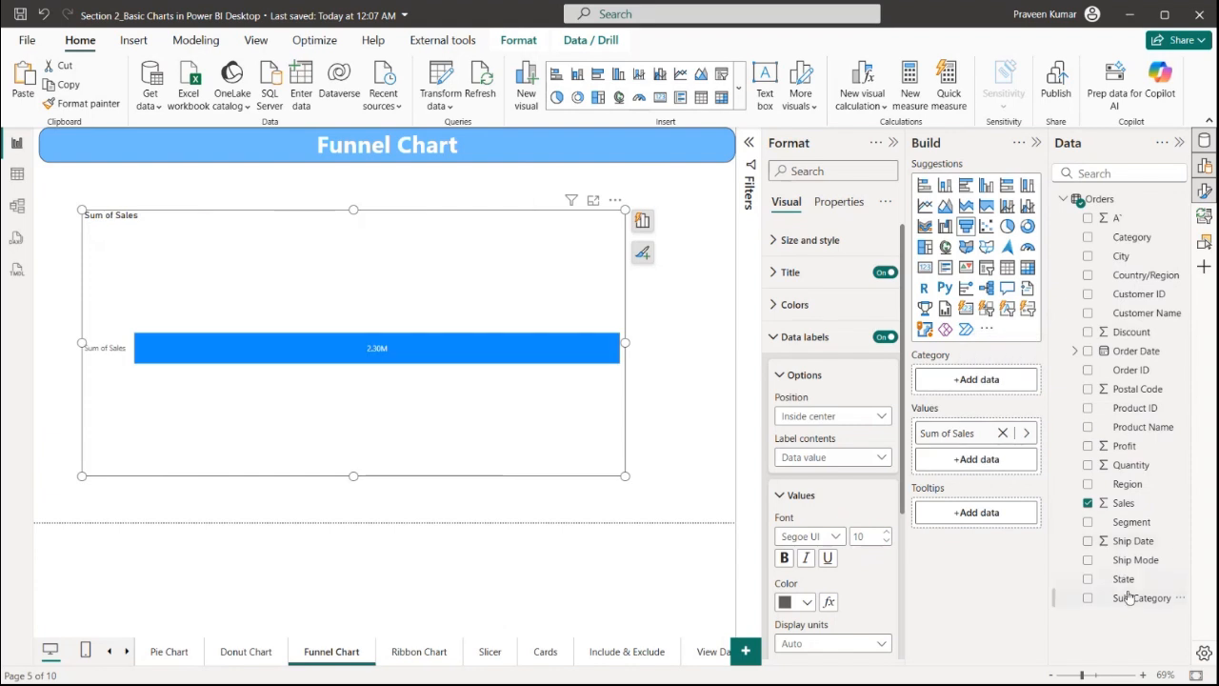
drag(1130, 598, 933, 388)
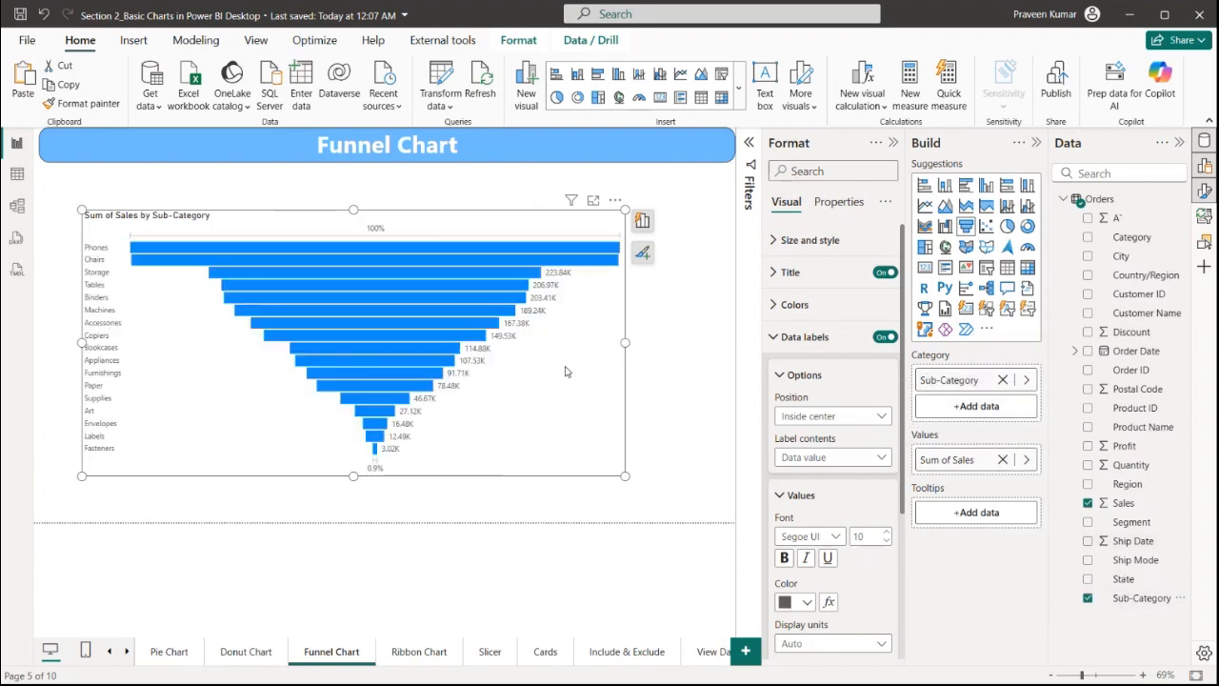
drag(626, 485, 661, 517)
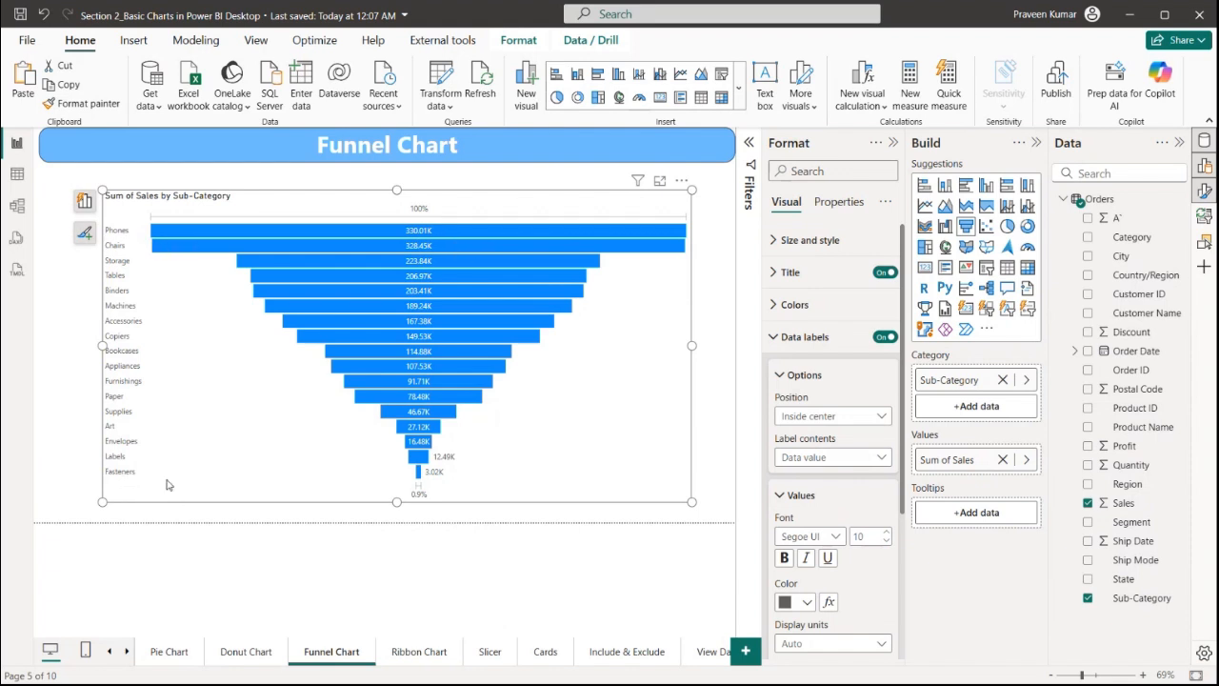
Sort the funnel chart's axis in ascending order
click(682, 181)
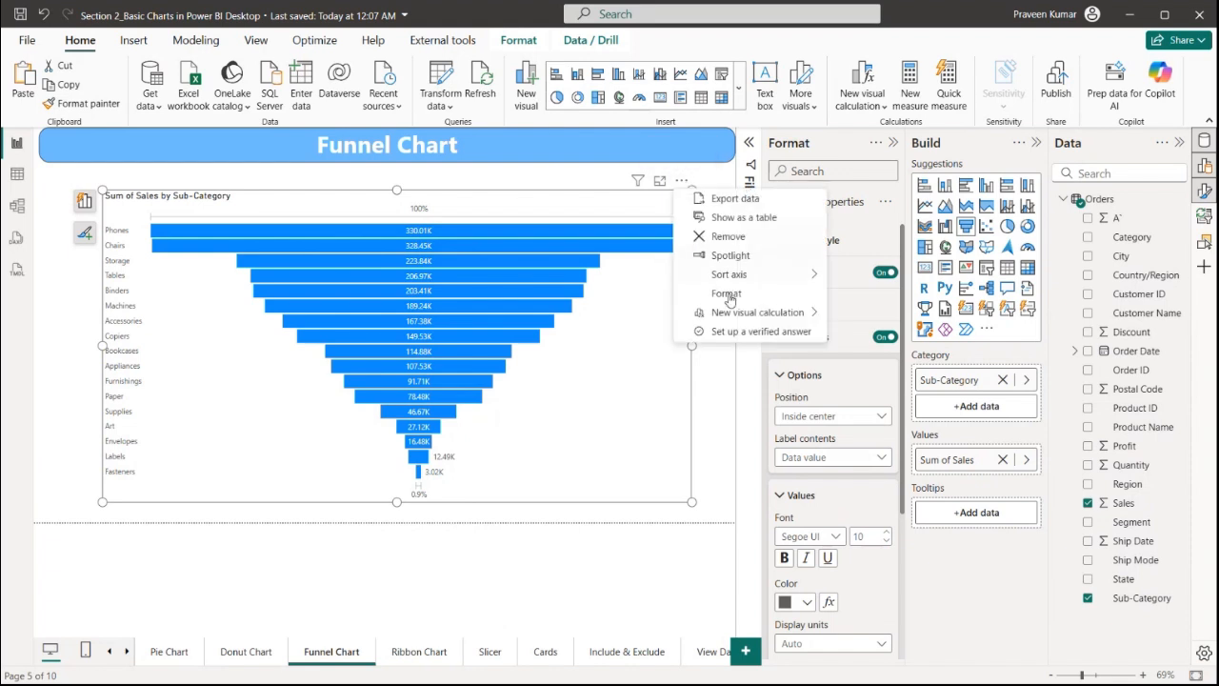
mouse_move(781, 276)
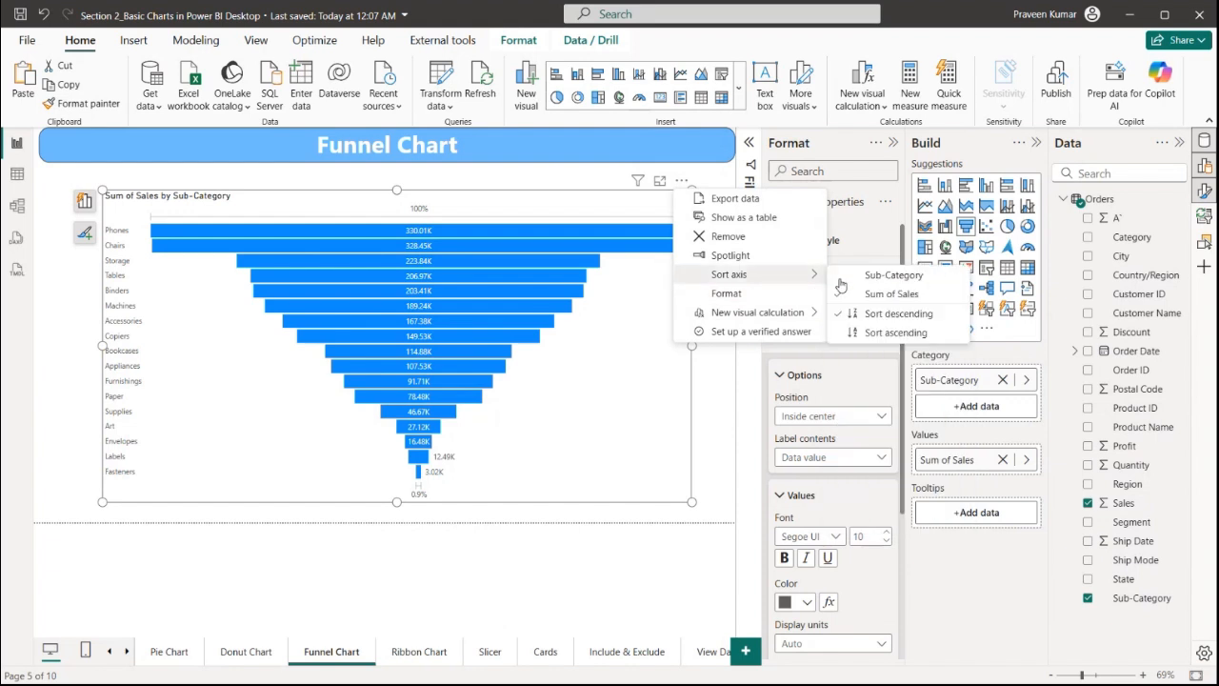
click(882, 338)
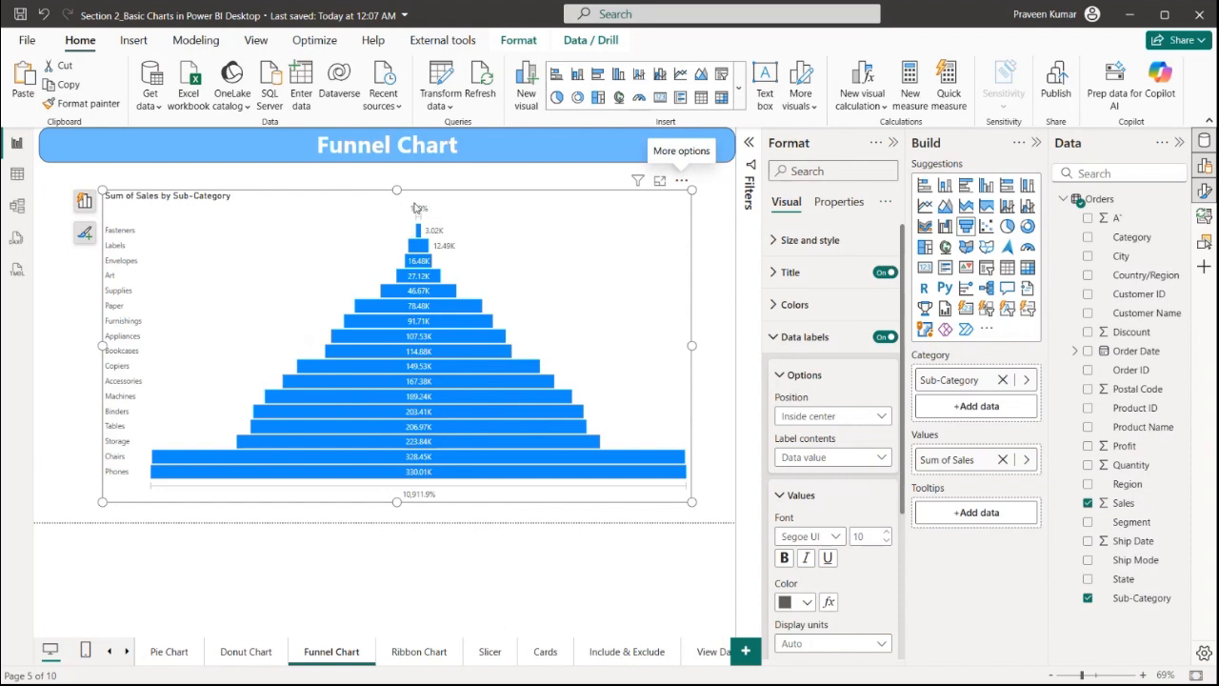
Sort the funnel chart's axis by Sub-Category
click(681, 181)
mouse_move(805, 285)
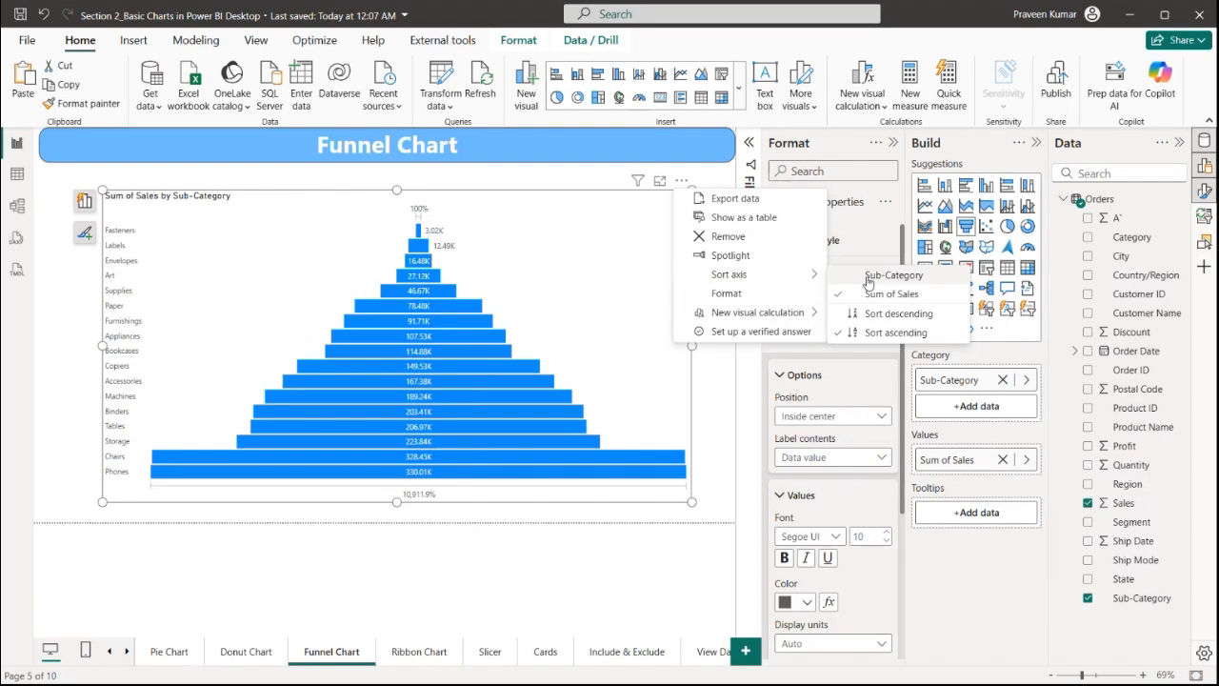
click(869, 276)
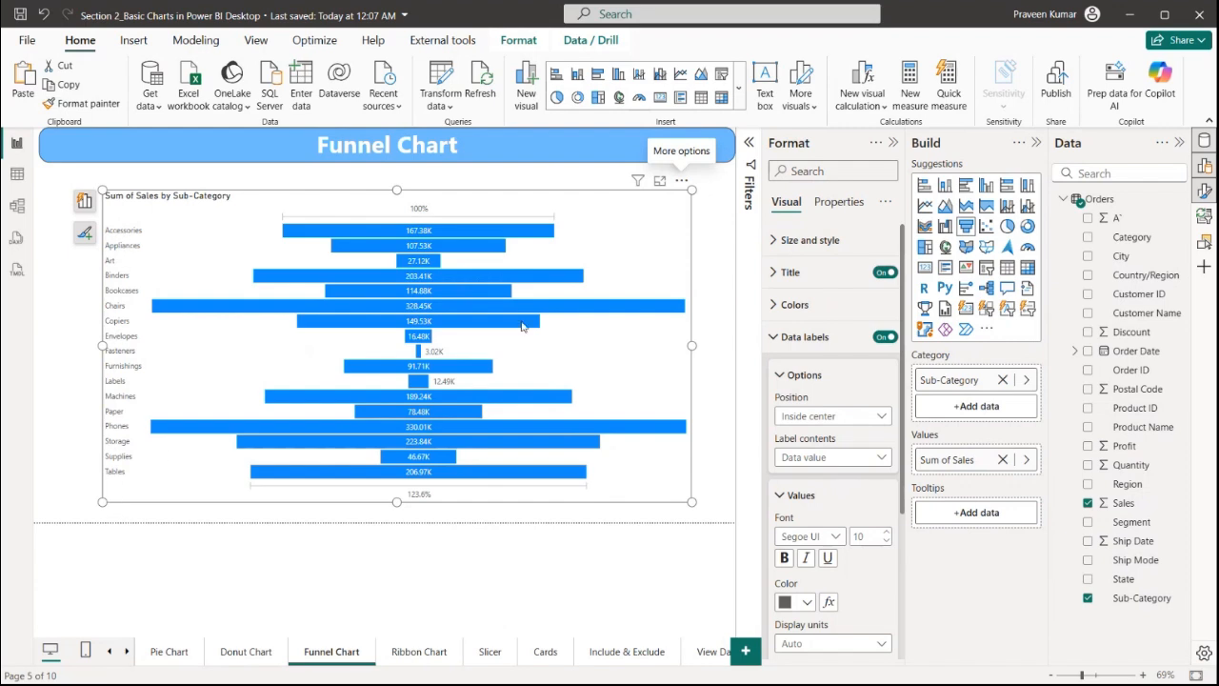
Sort the funnel chart's Sub-Category axis in descending order
click(682, 181)
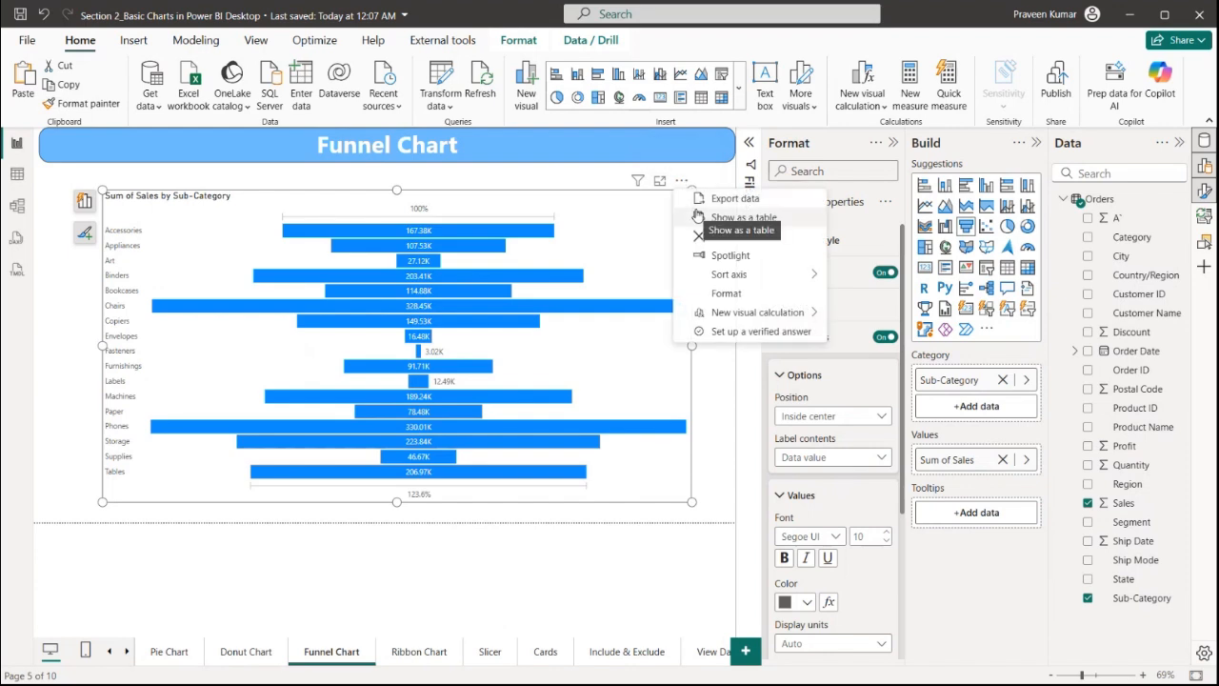
mouse_move(777, 274)
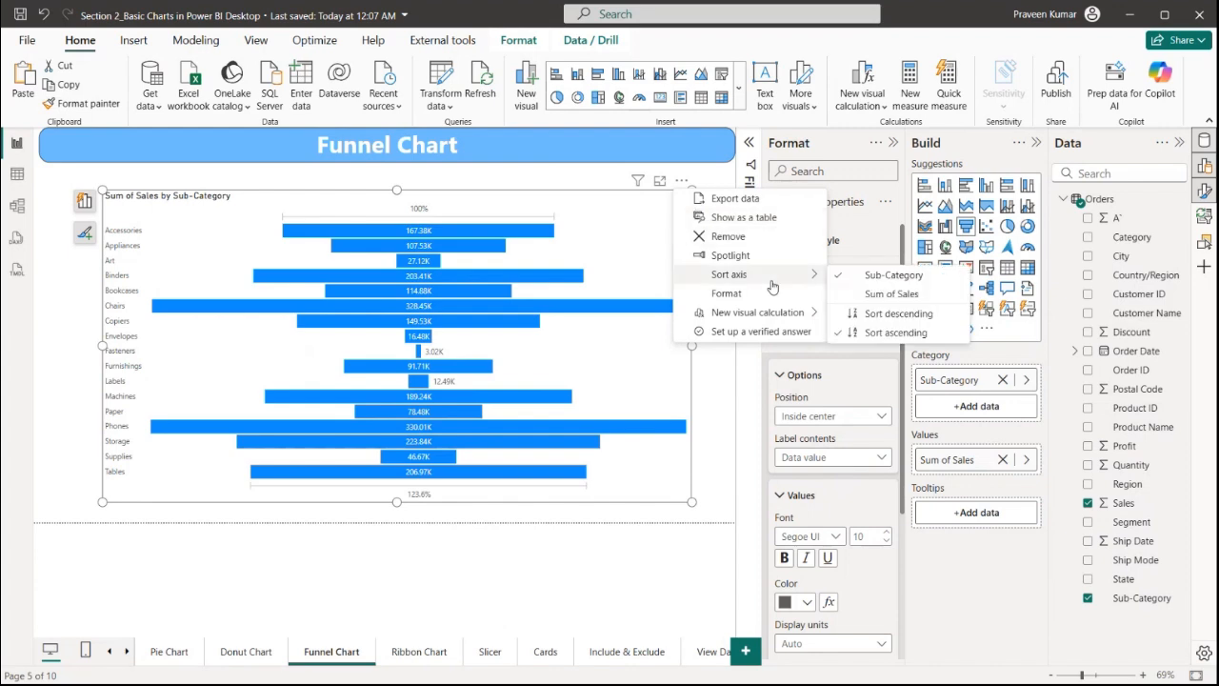
click(893, 315)
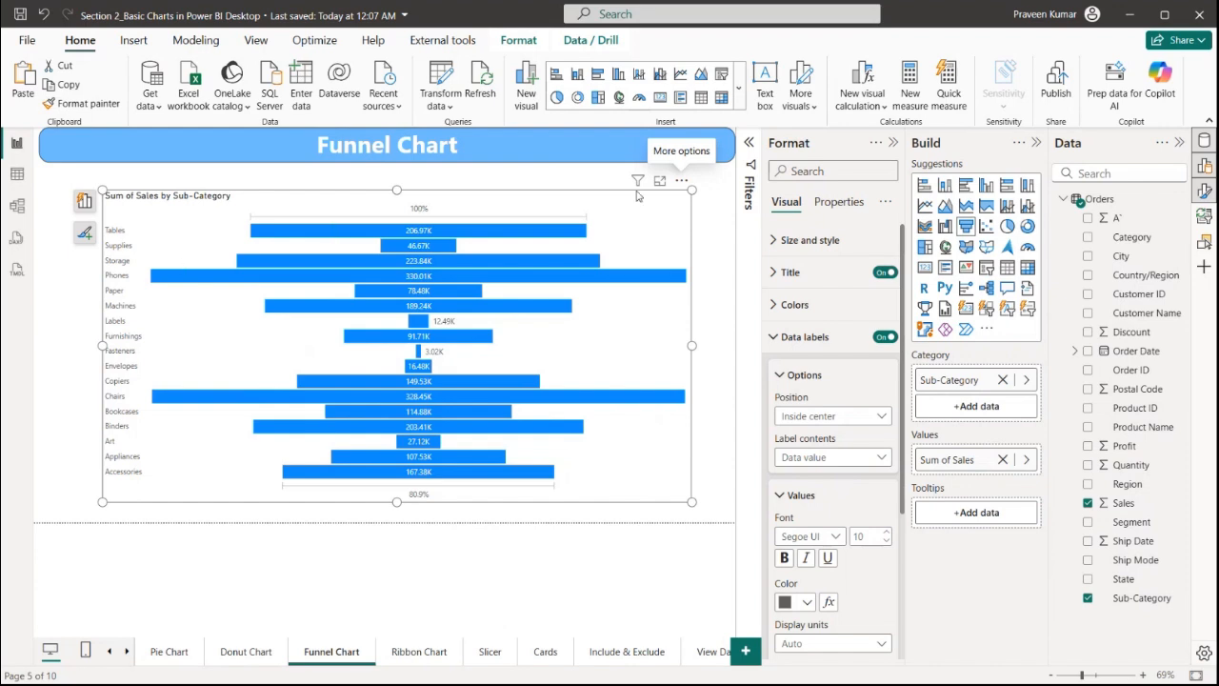
Sort the funnel chart's axis by Sum of Sales in descending order
click(681, 180)
mouse_move(782, 275)
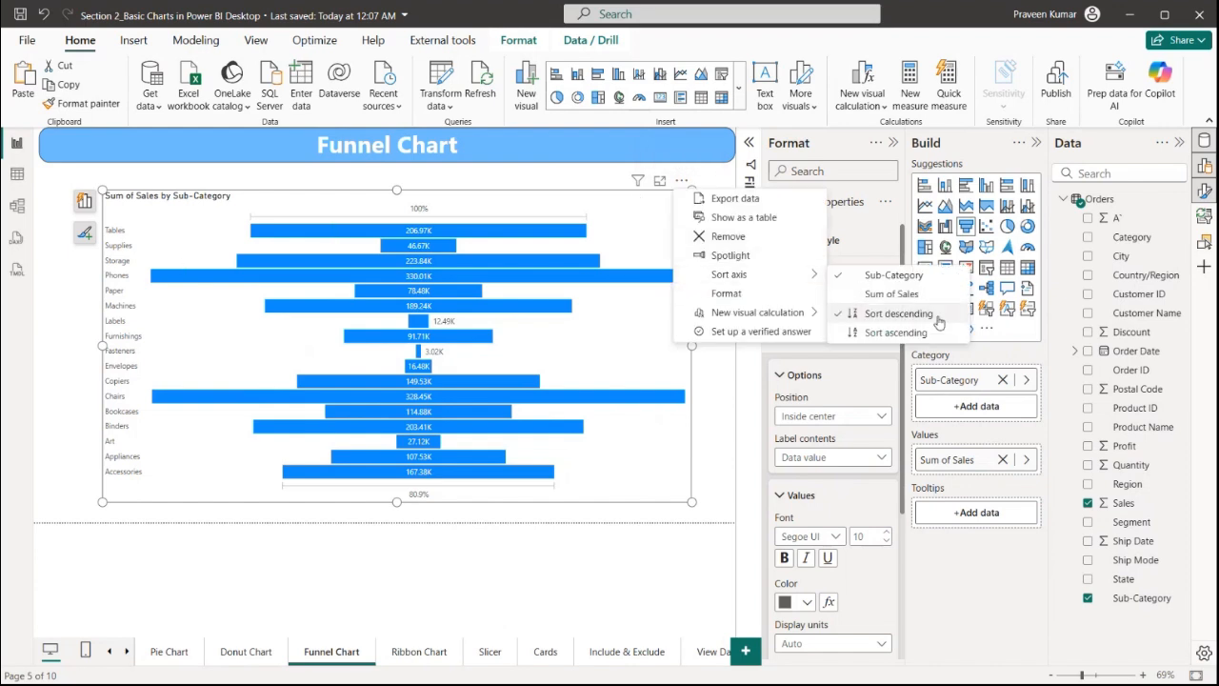
click(904, 311)
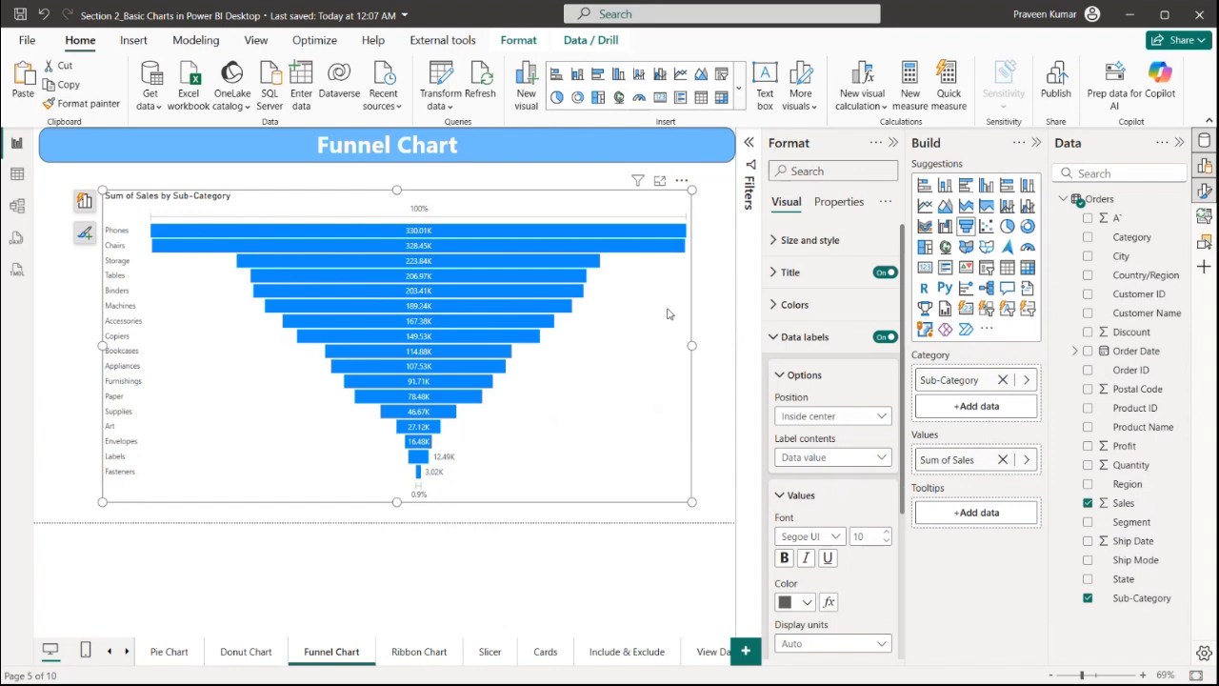
click(721, 306)
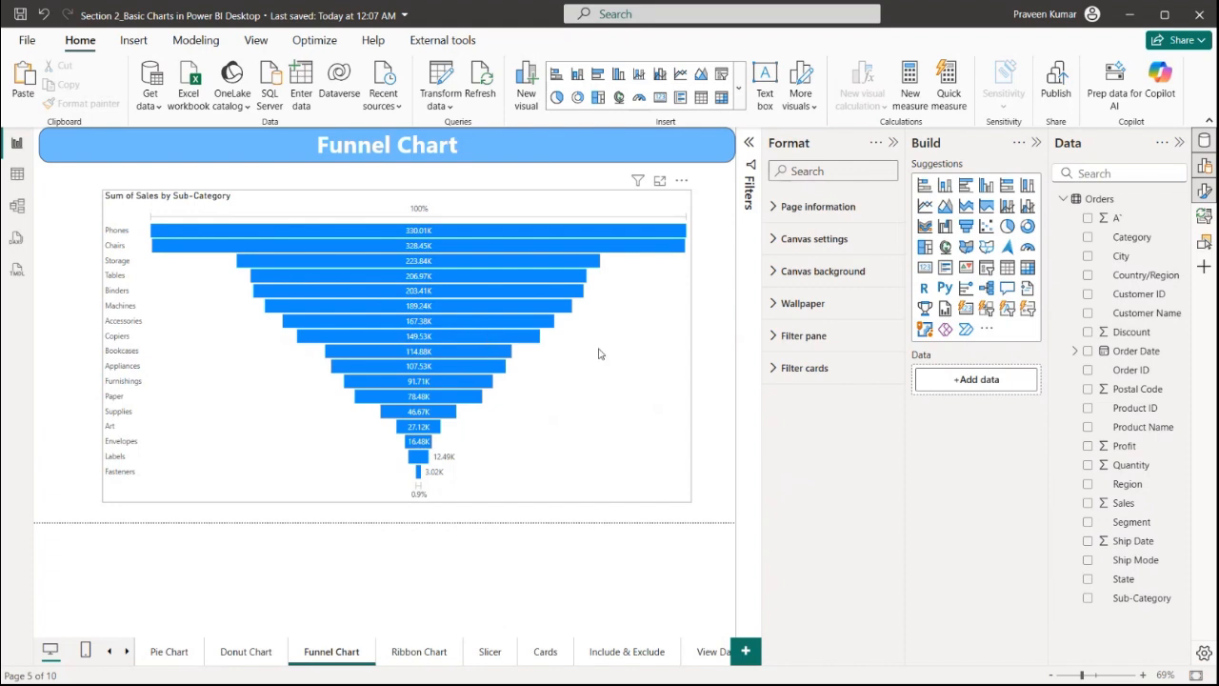
click(647, 295)
click(700, 202)
click(680, 200)
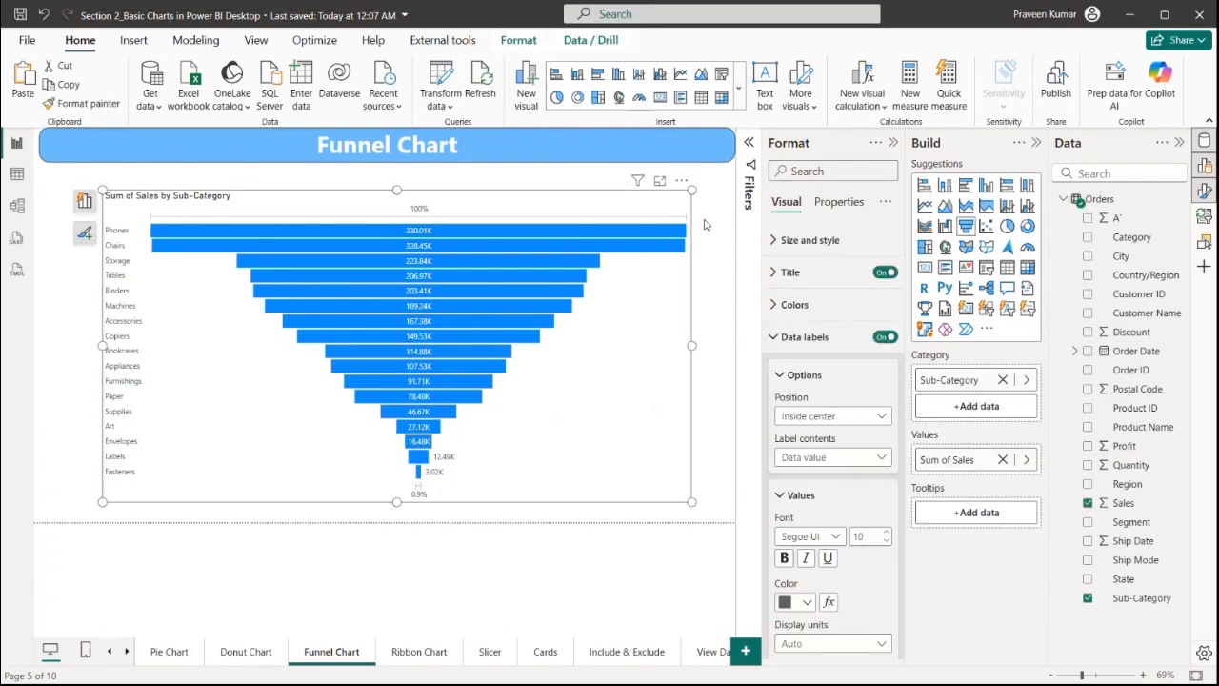
click(828, 210)
click(714, 282)
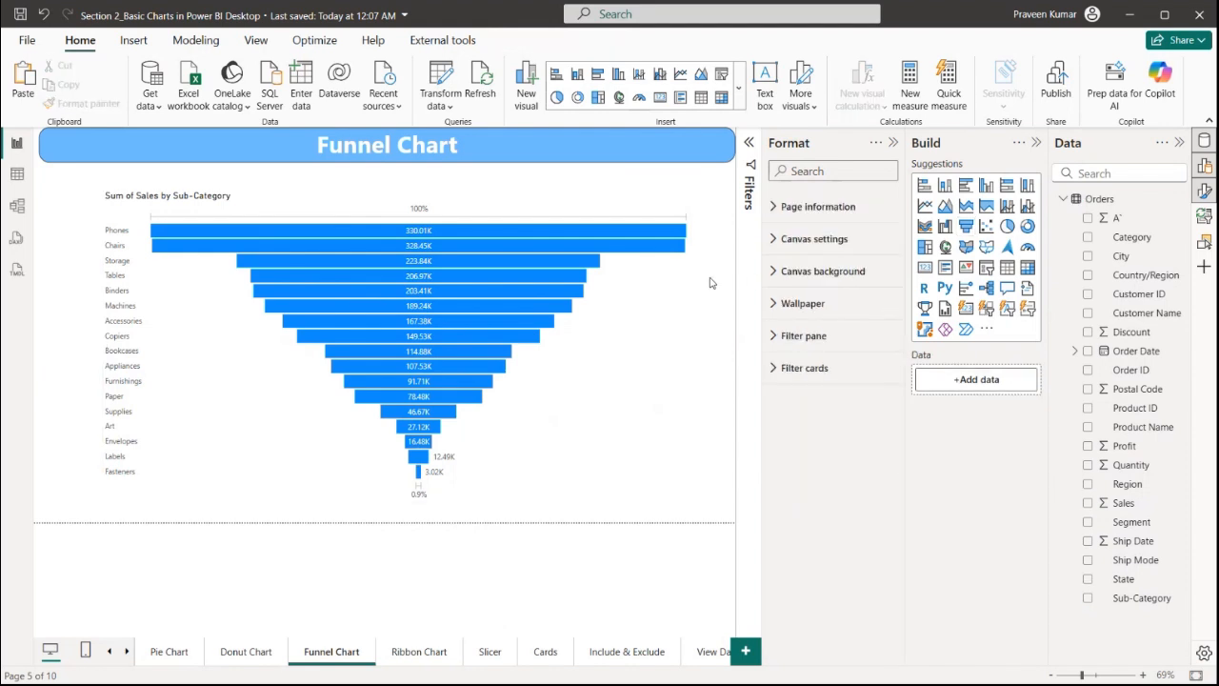
mouse_move(428, 321)
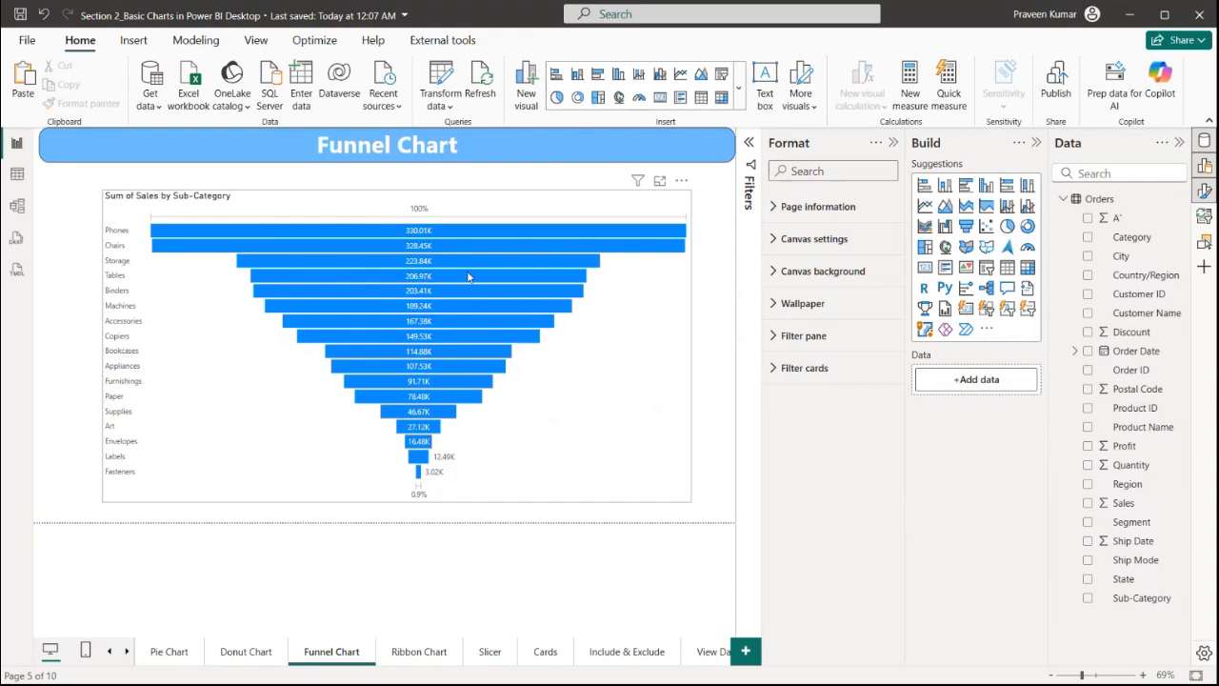
Add Profit and Discount as tooltip fields on the funnel chart and preview the tooltip on a bar
mouse_move(469, 278)
click(689, 380)
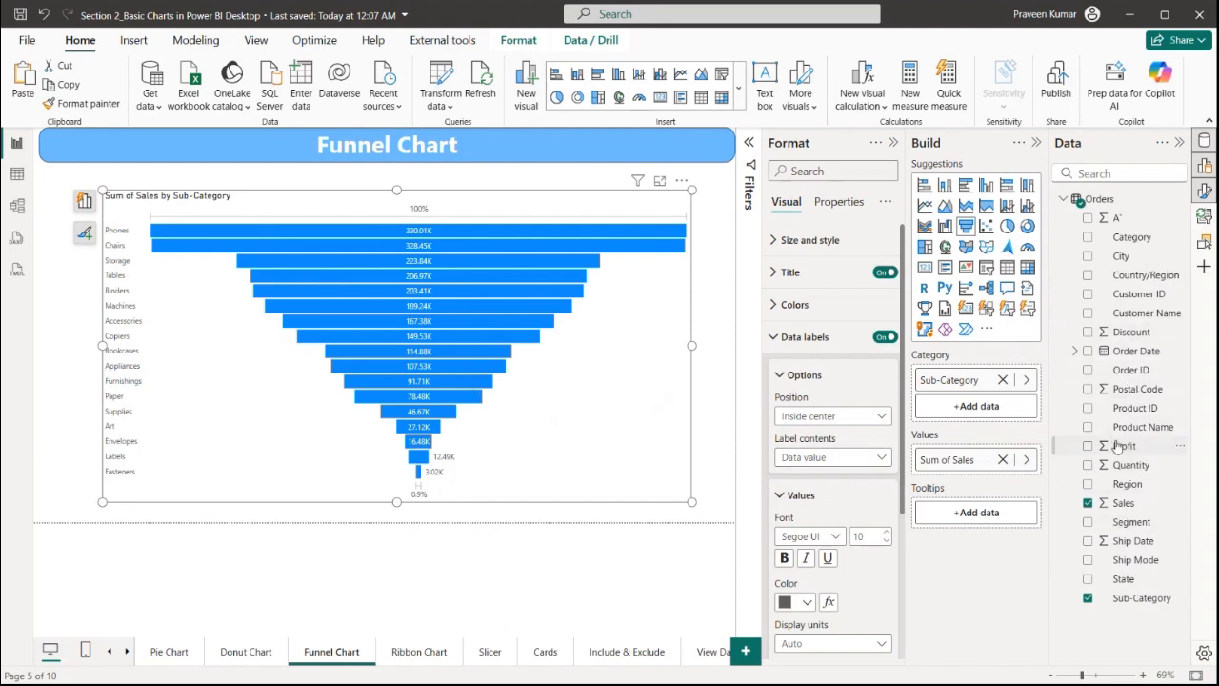
drag(1122, 446, 984, 514)
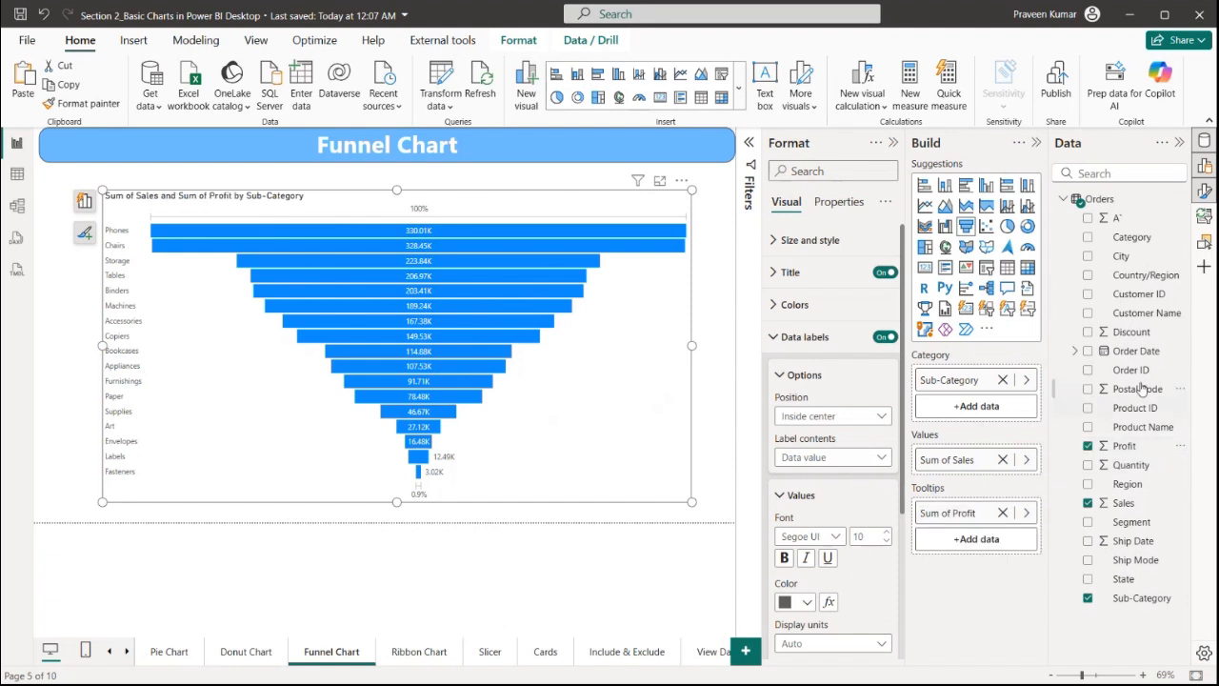
drag(1127, 332, 991, 537)
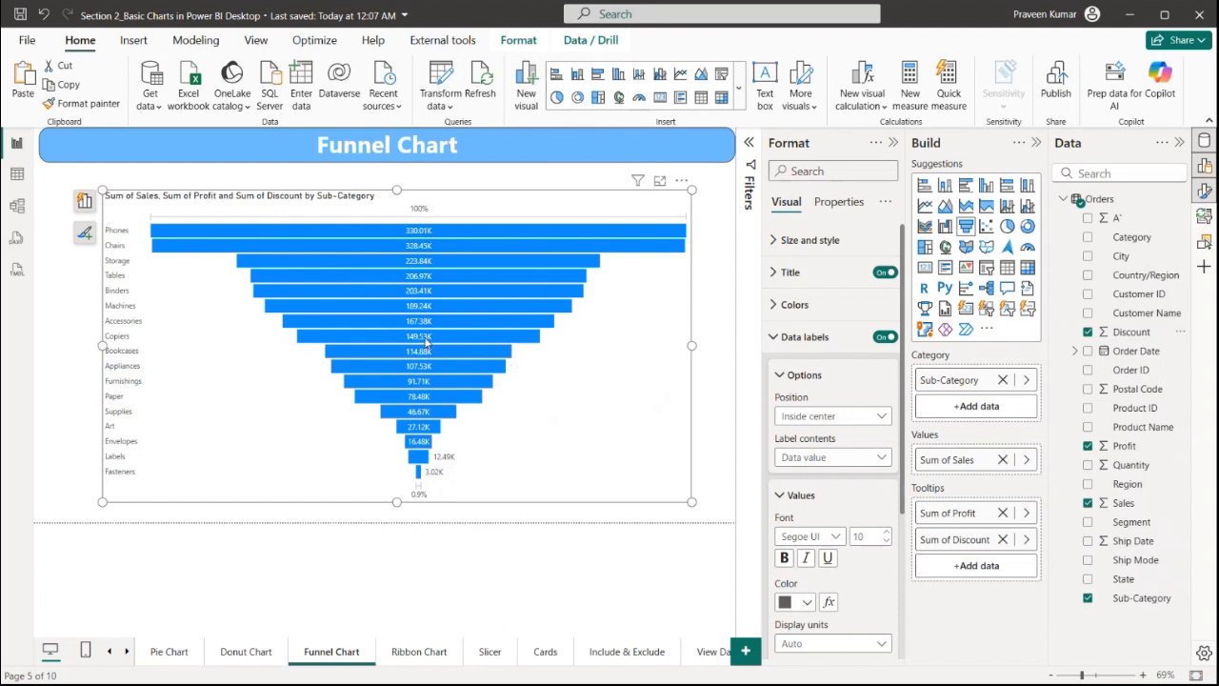
mouse_move(443, 341)
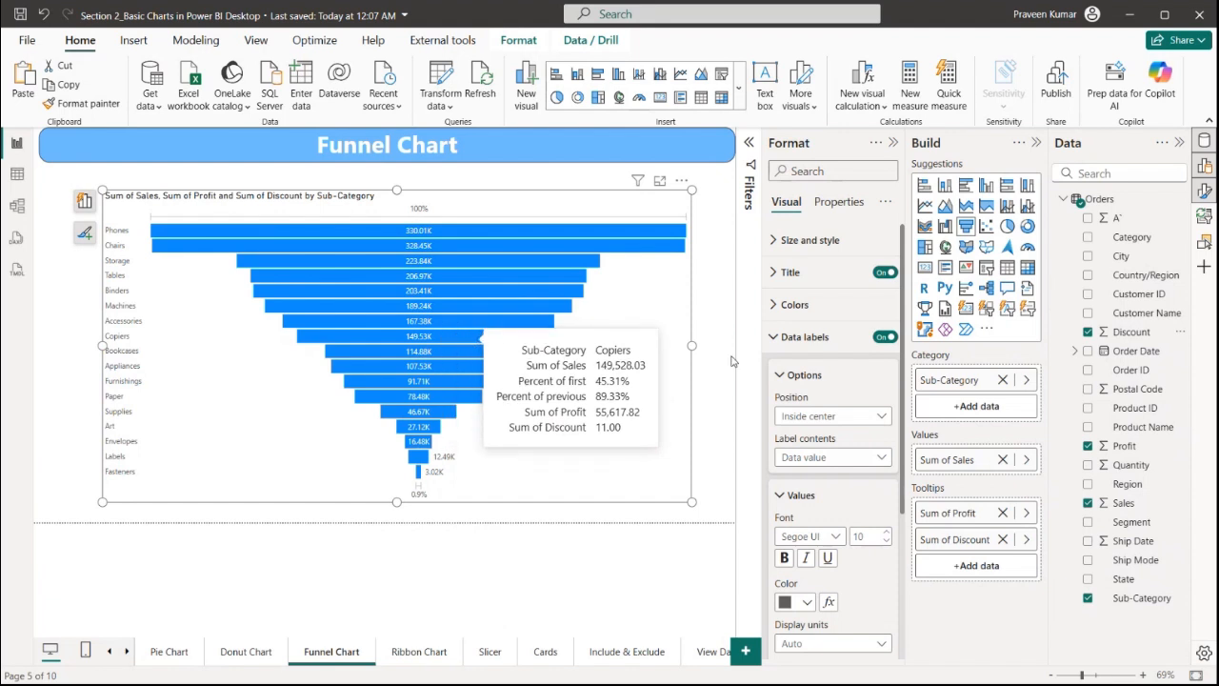
click(724, 317)
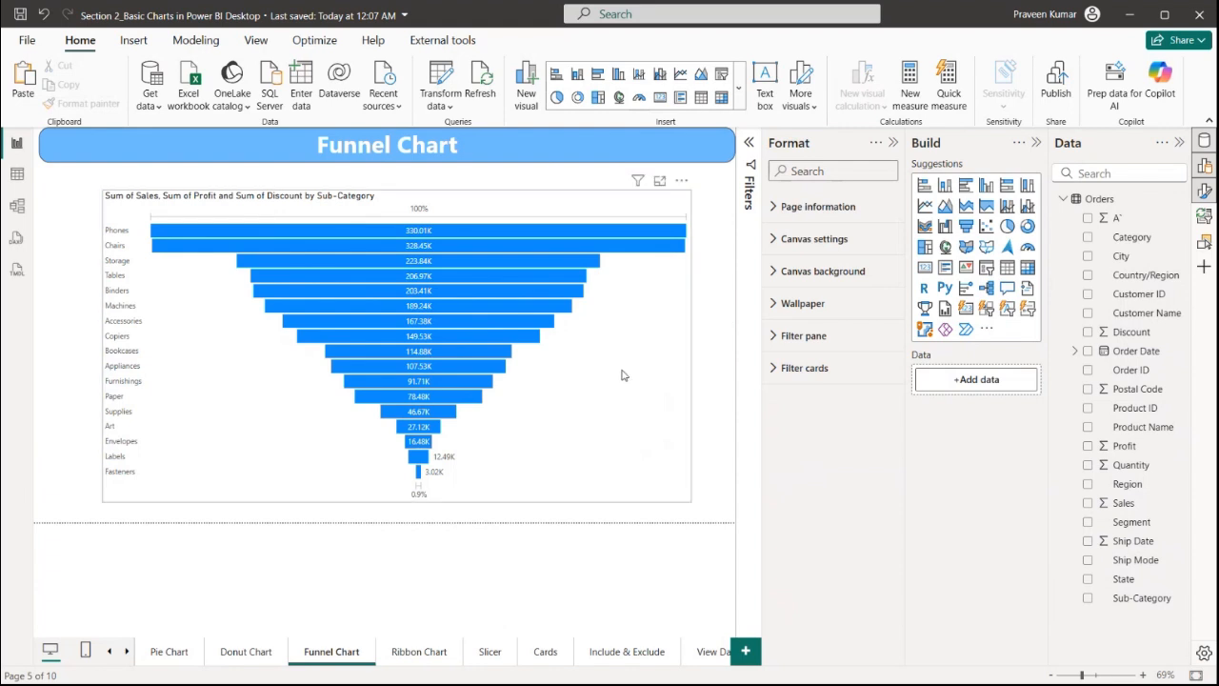
Add a new report page and set its canvas type to Custom
click(747, 652)
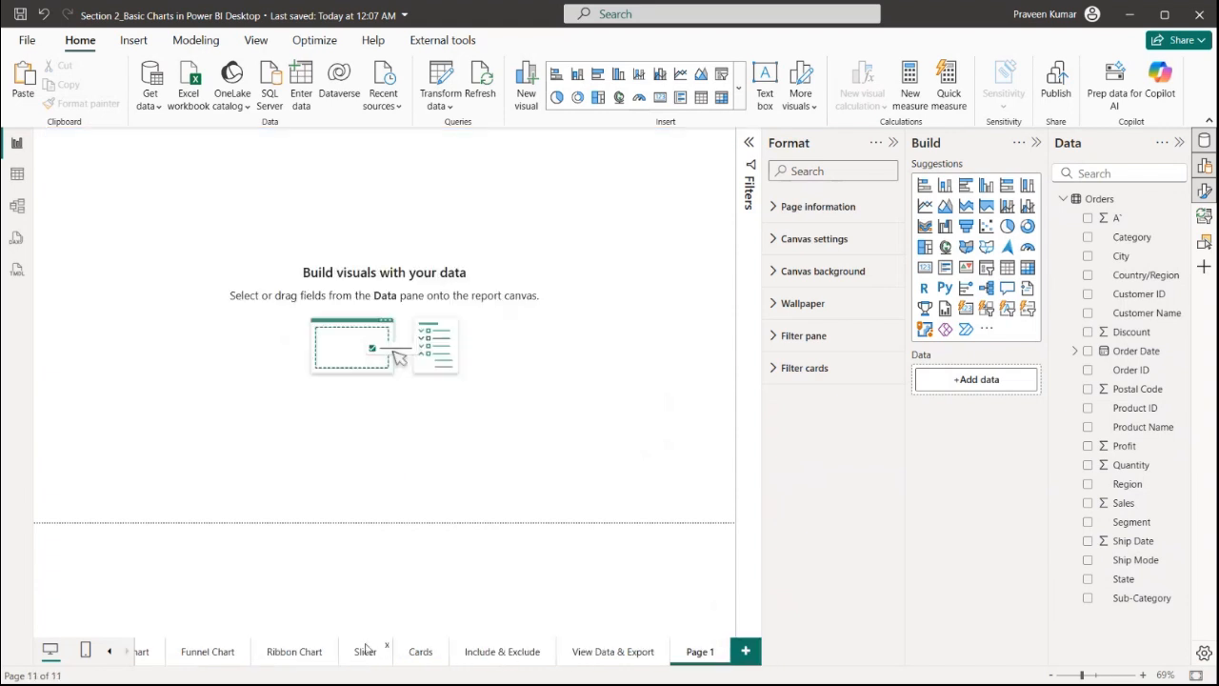
click(829, 239)
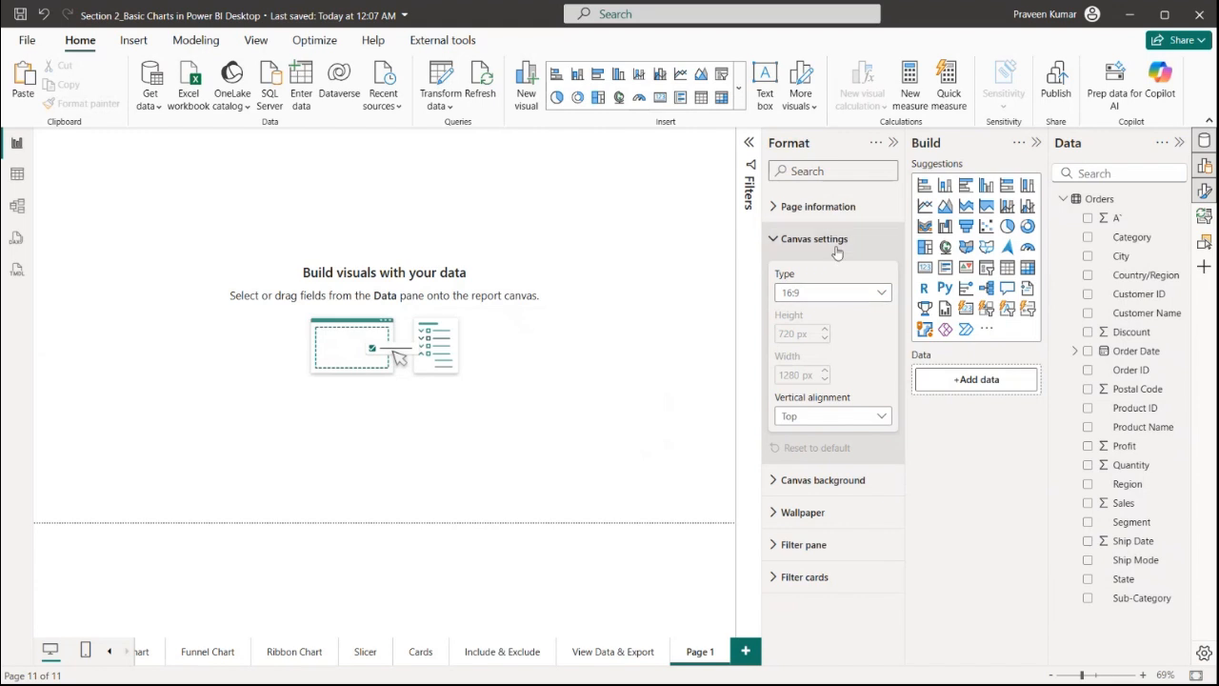
click(842, 294)
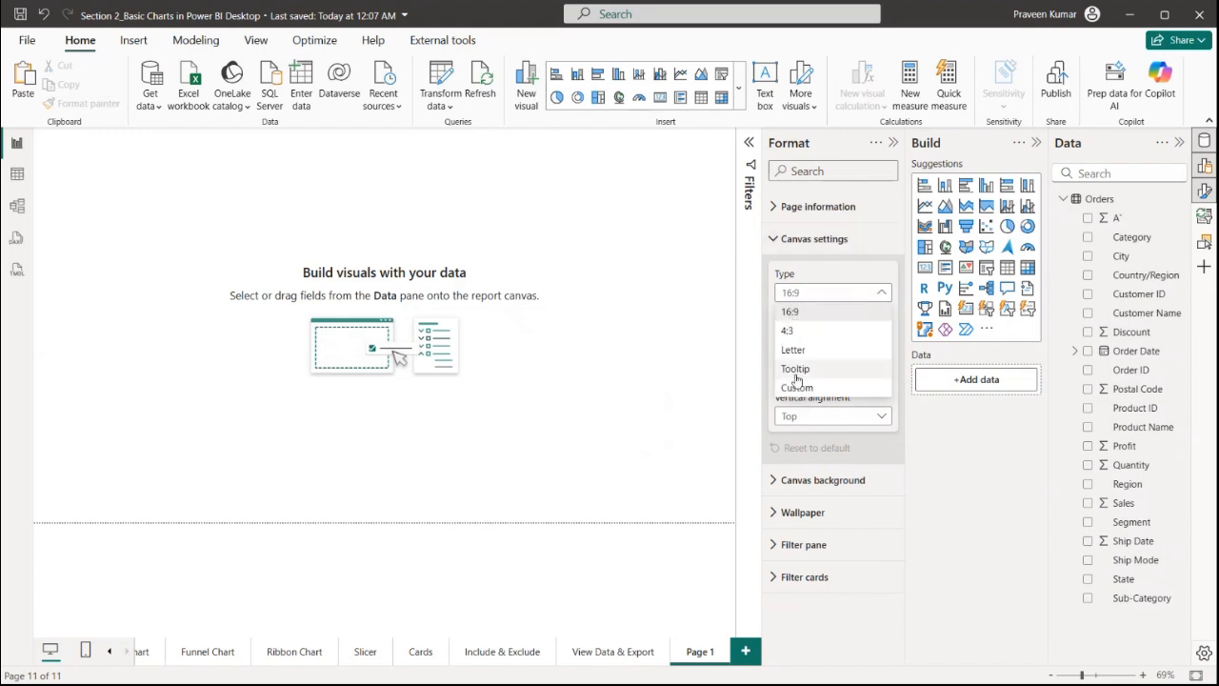
click(811, 369)
click(815, 296)
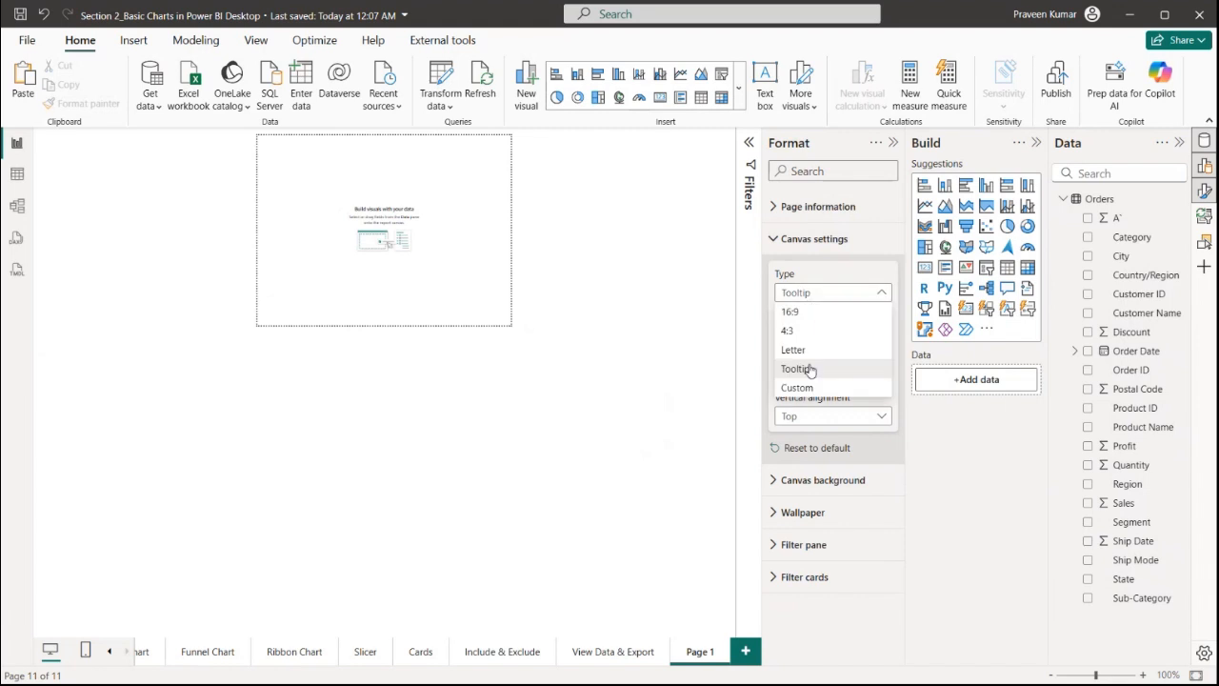
click(808, 386)
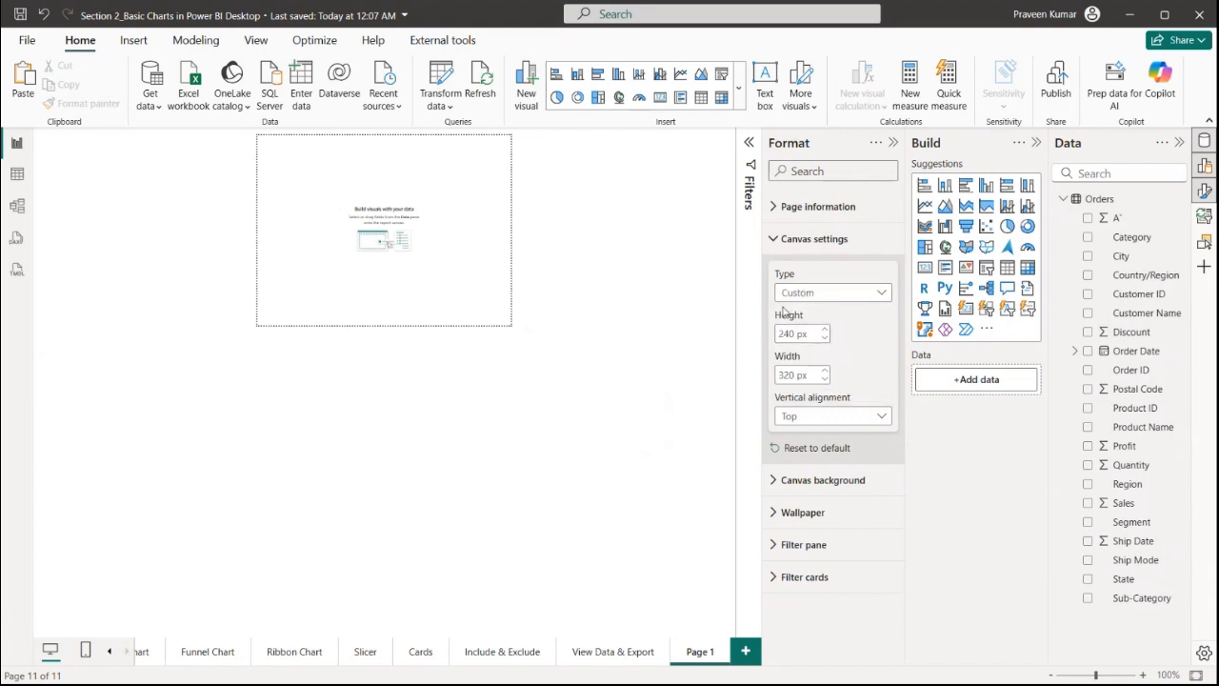
Set the new page's canvas height to 100 px and width to 200 px
double_click(786, 333)
text(100)
click(796, 372)
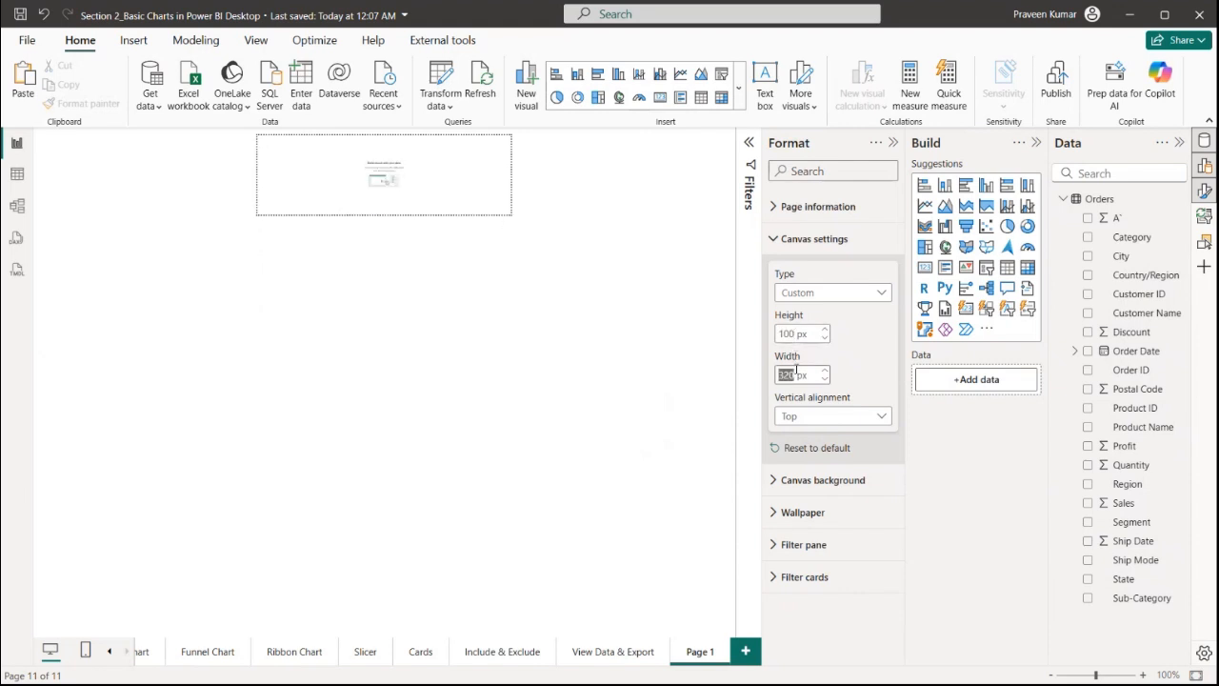
text(200)
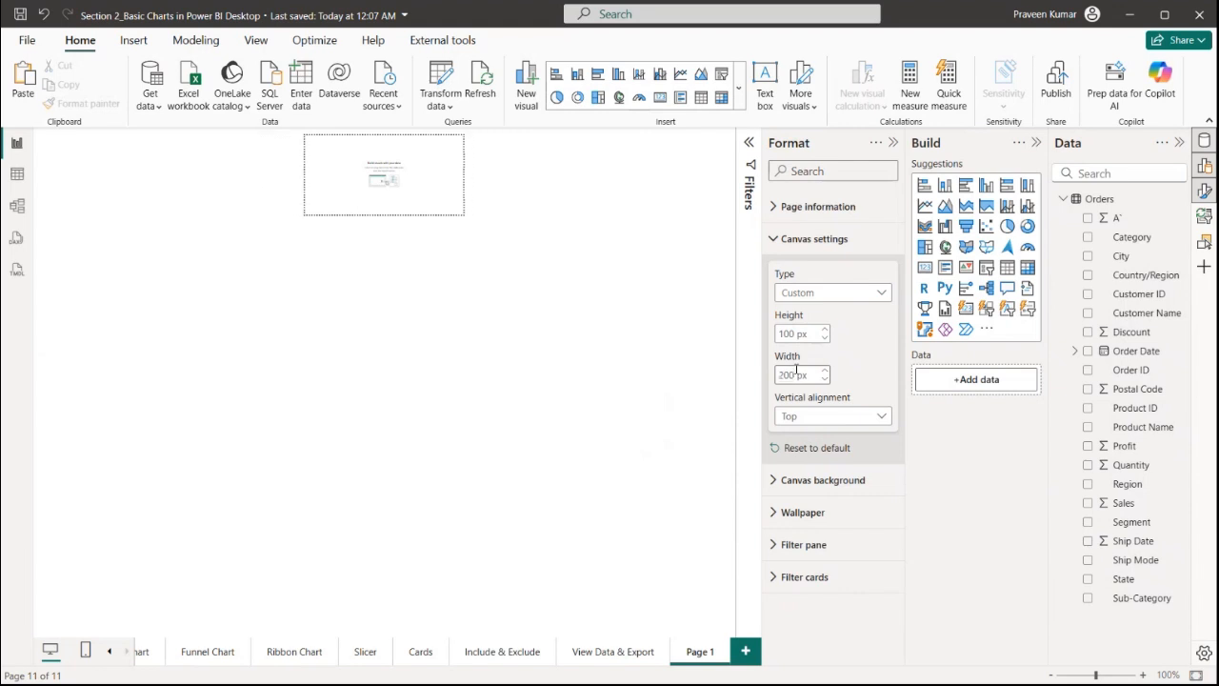
scroll(410, 319, up, 5)
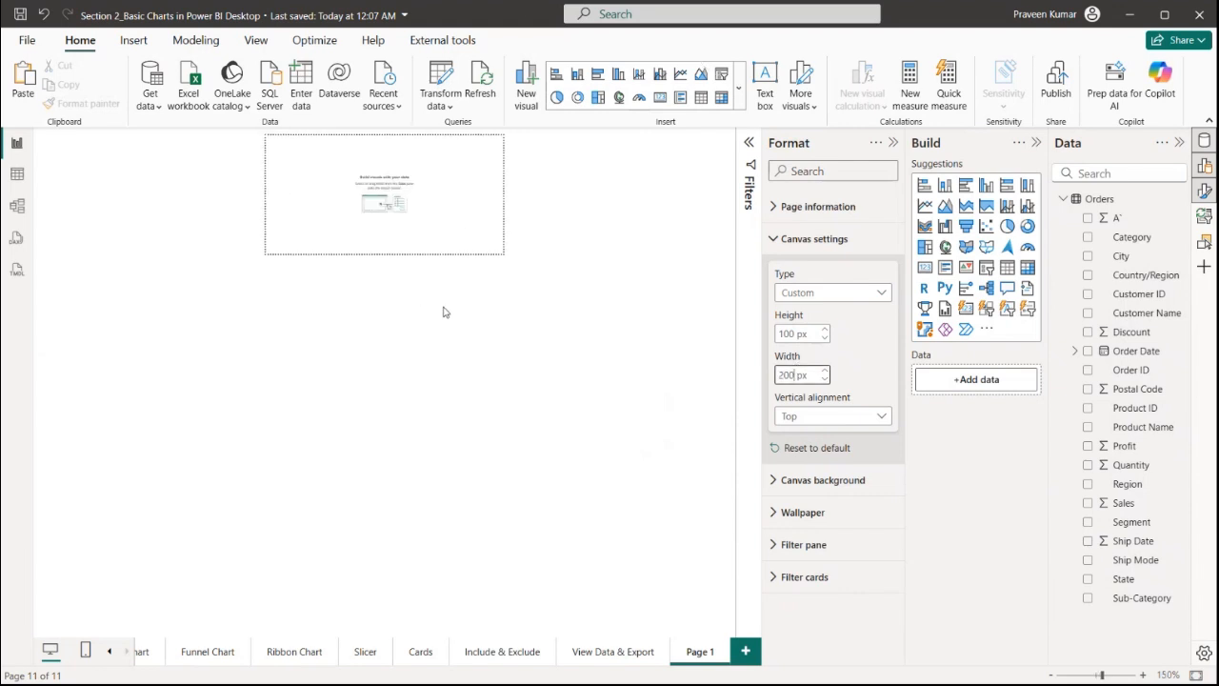
scroll(467, 327, up, 10)
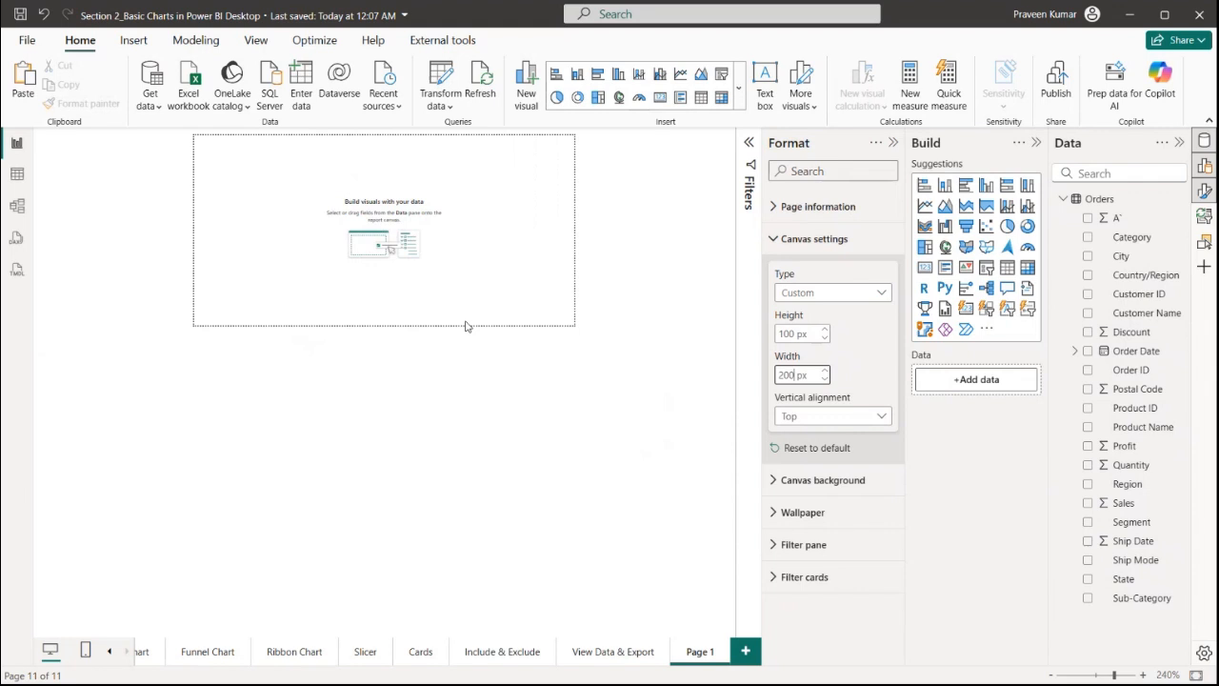
Insert a multi-row card filling the tooltip page and add the Profit and Discount fields to it
scroll(467, 327, up, 2)
scroll(486, 295, up, 2)
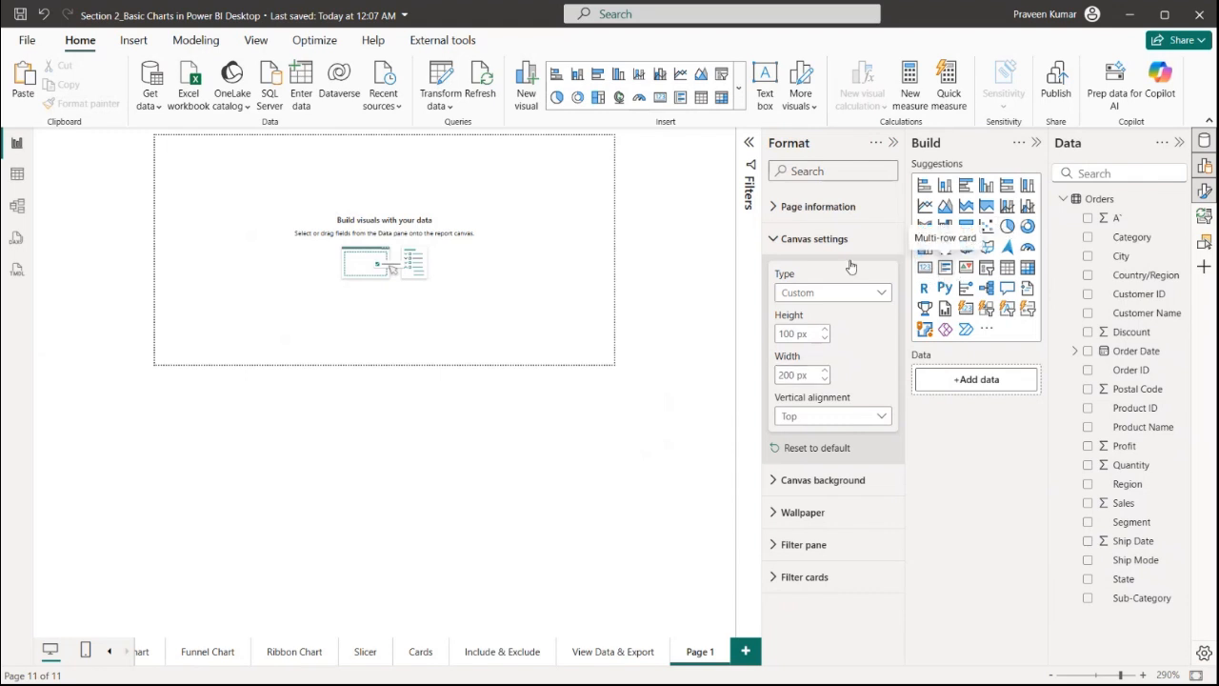
click(945, 267)
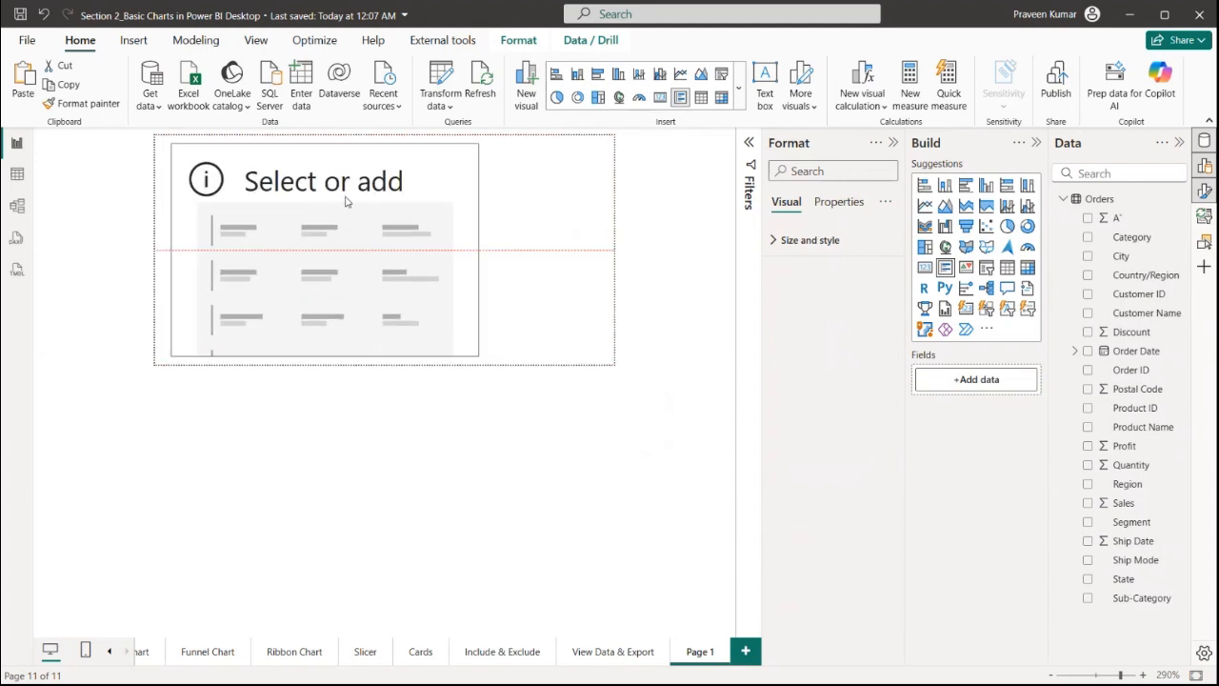
drag(347, 201, 322, 191)
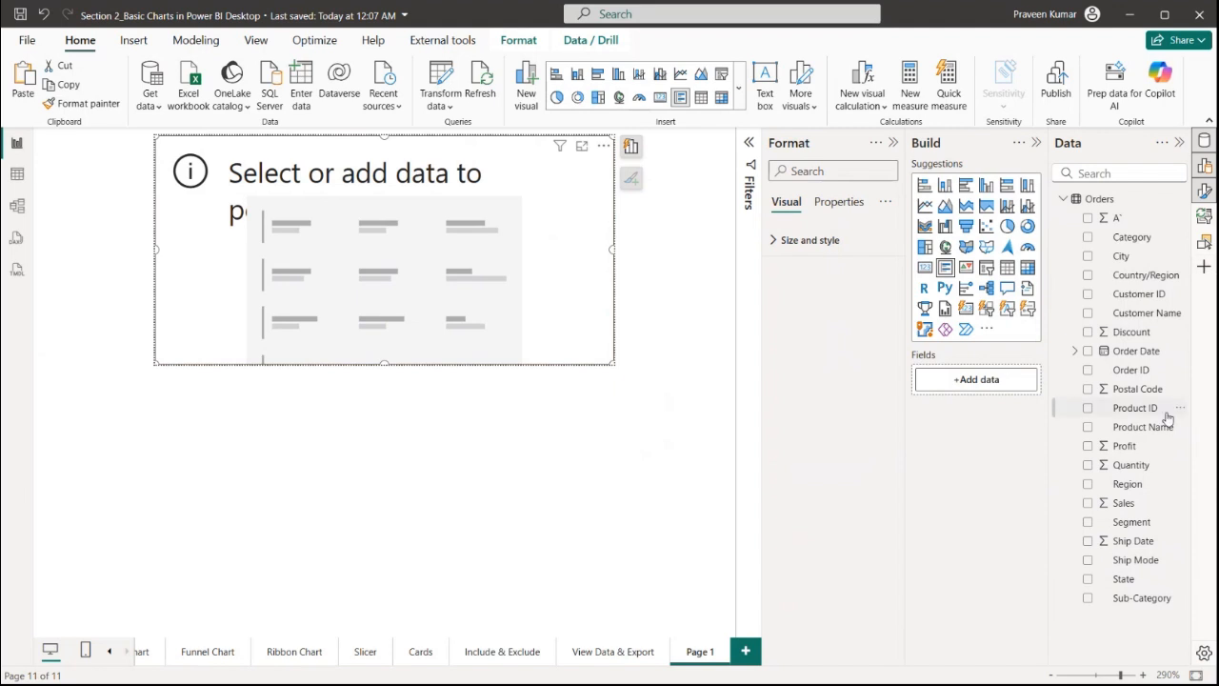
drag(1122, 448, 1001, 379)
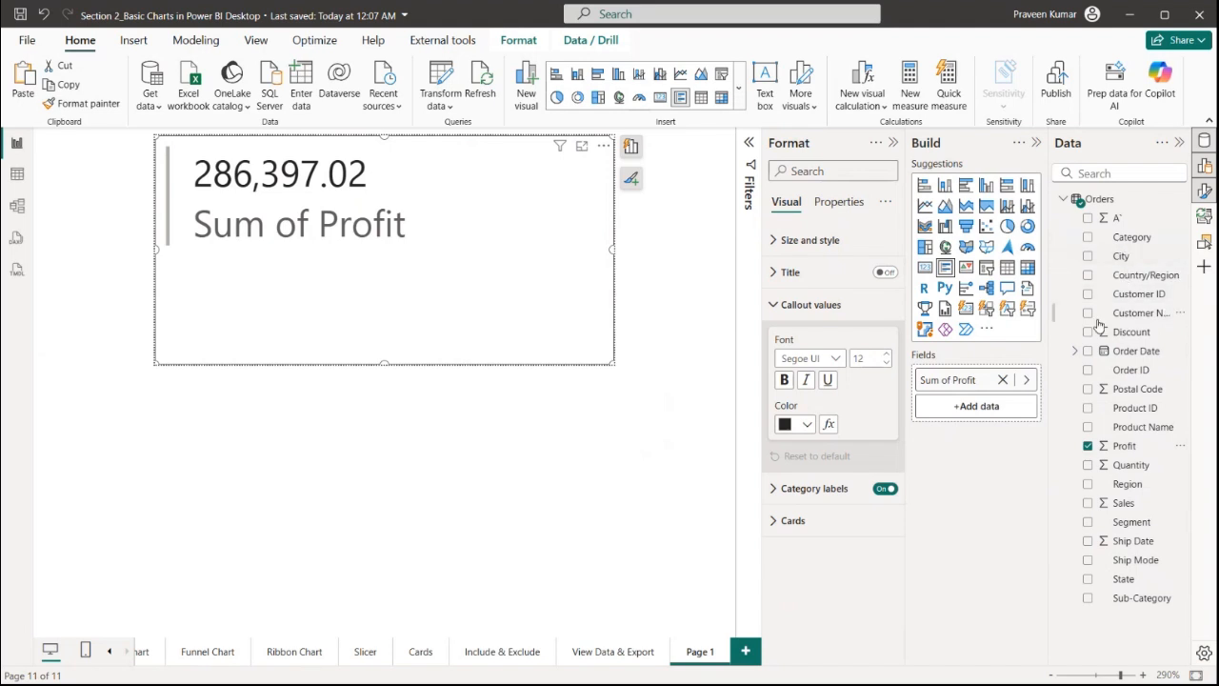
drag(1129, 333, 977, 418)
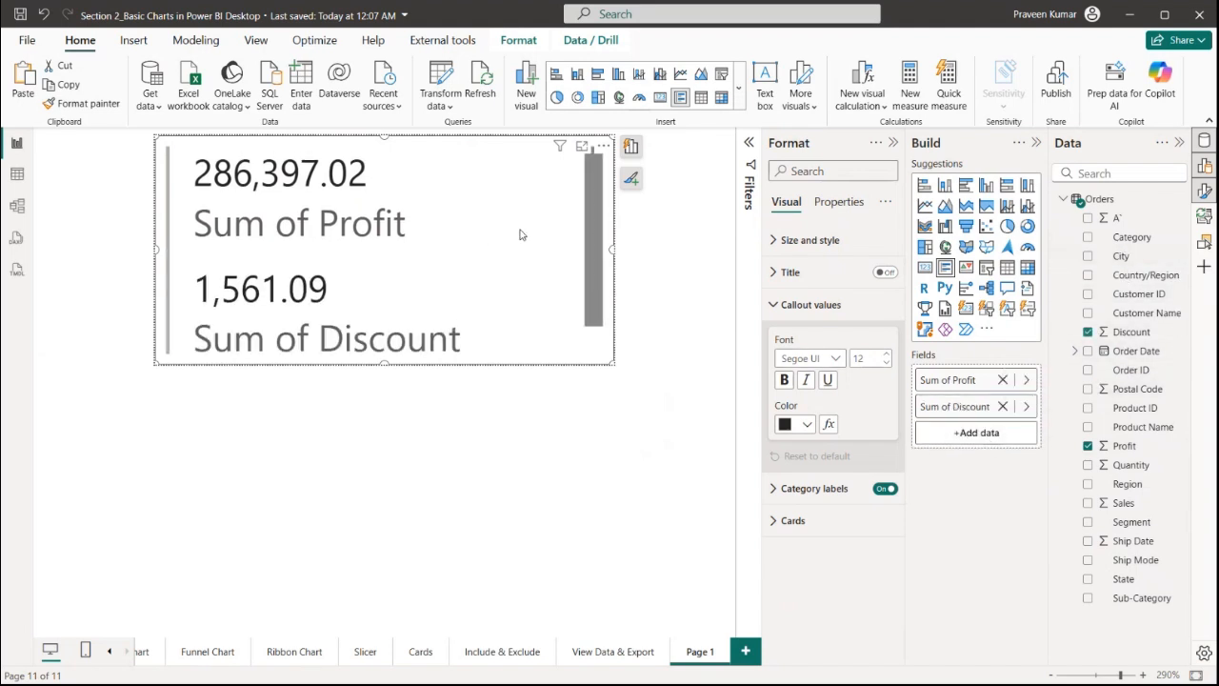
Turn on the card's category labels and set their font size to 8
click(870, 495)
click(884, 489)
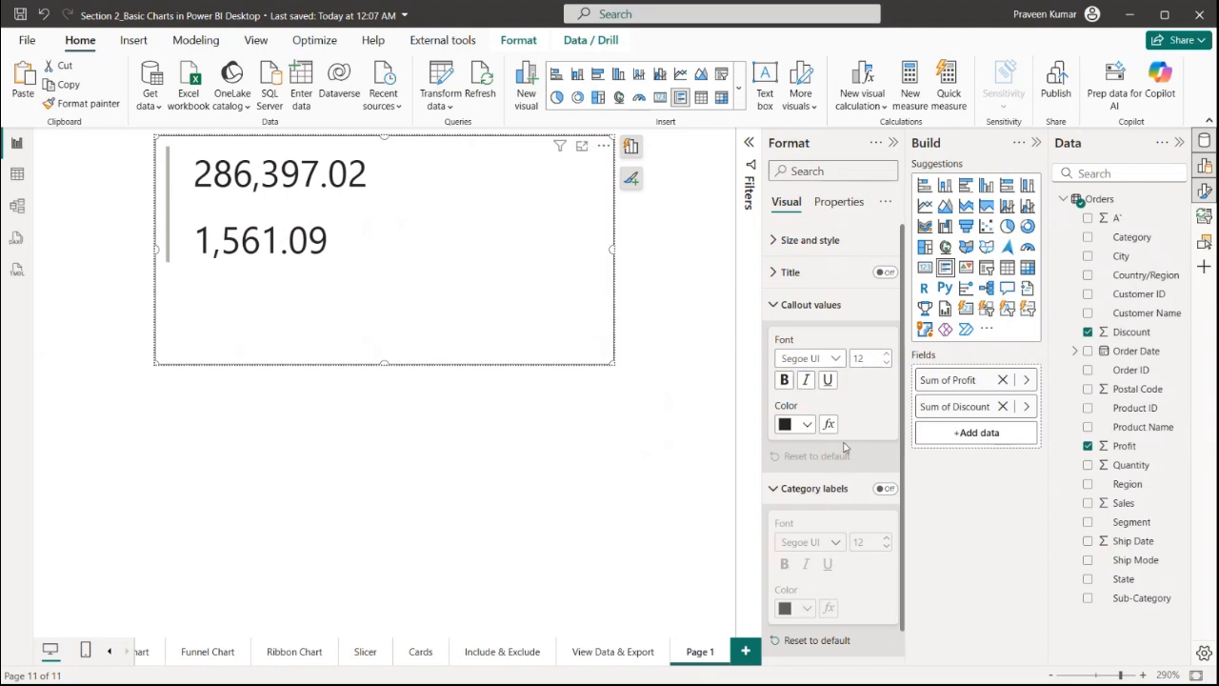
click(884, 489)
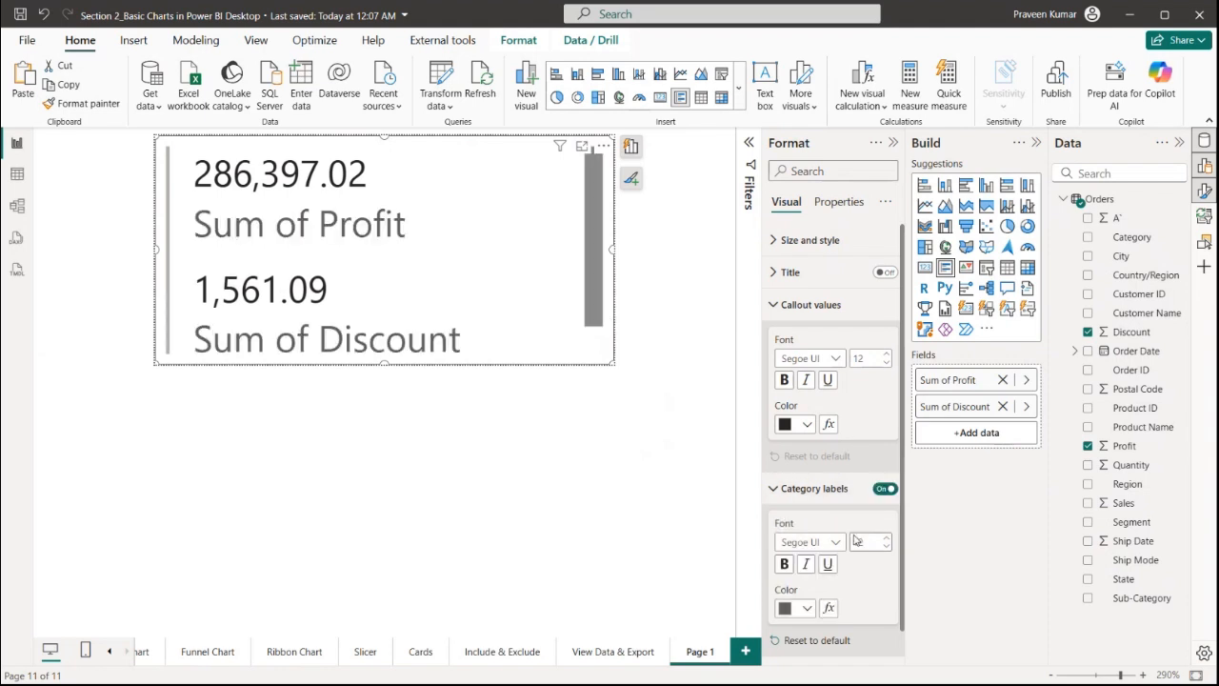
click(858, 543)
text(8)
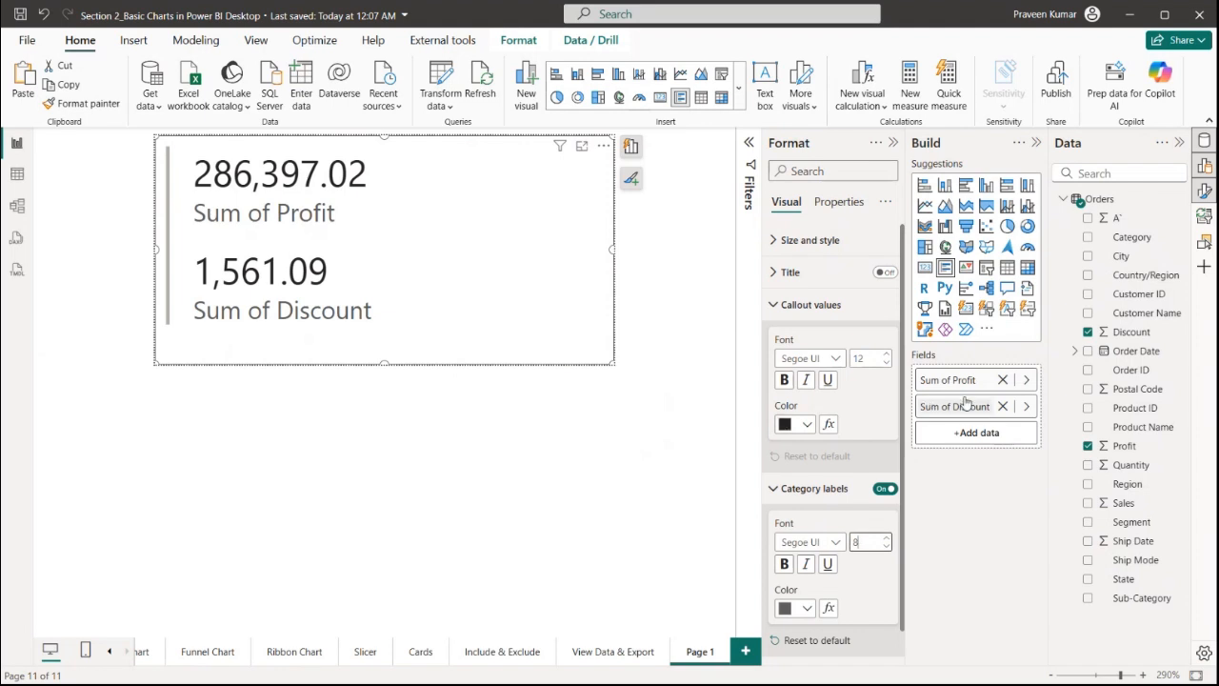
Rename the card's fields for this visual to Profit and Discount
double_click(967, 382)
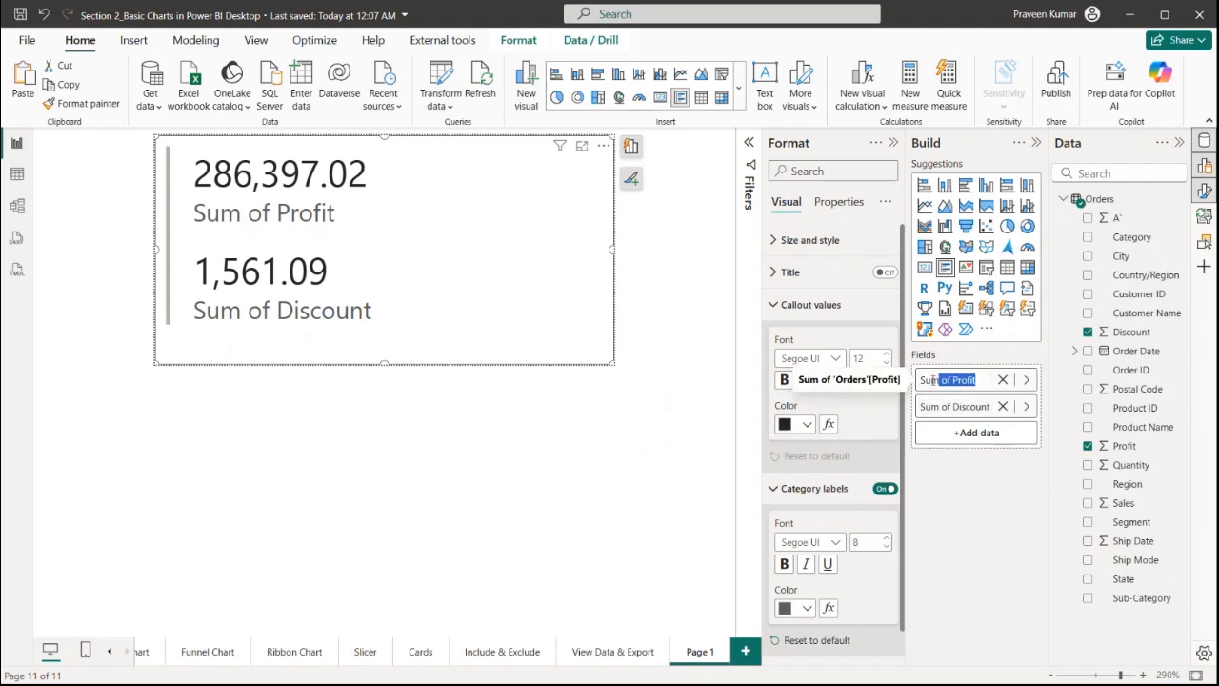
text(Profit)
key(Return)
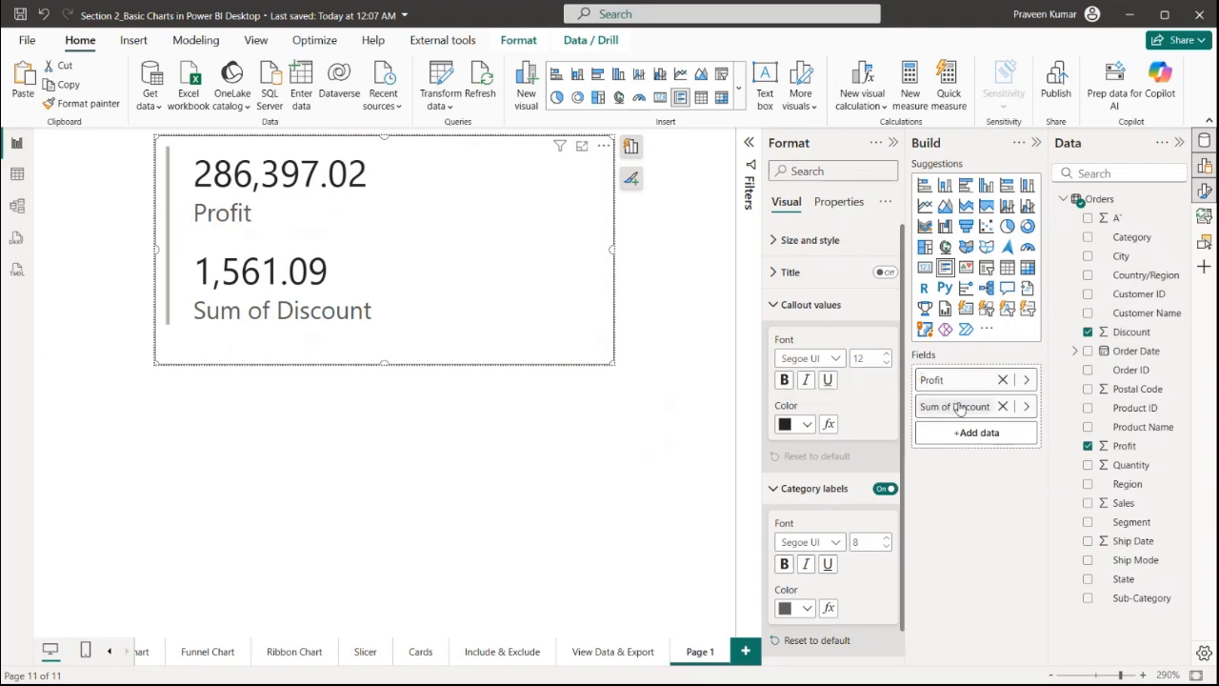
double_click(964, 406)
text(Dis)
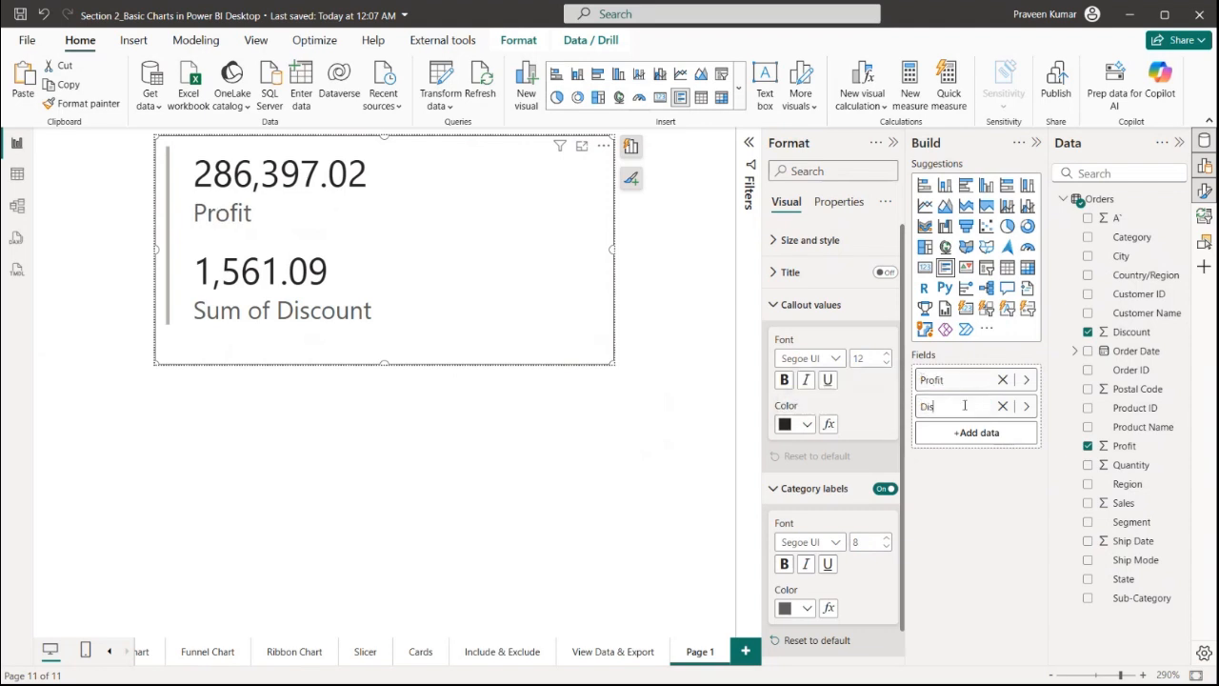
key(Return)
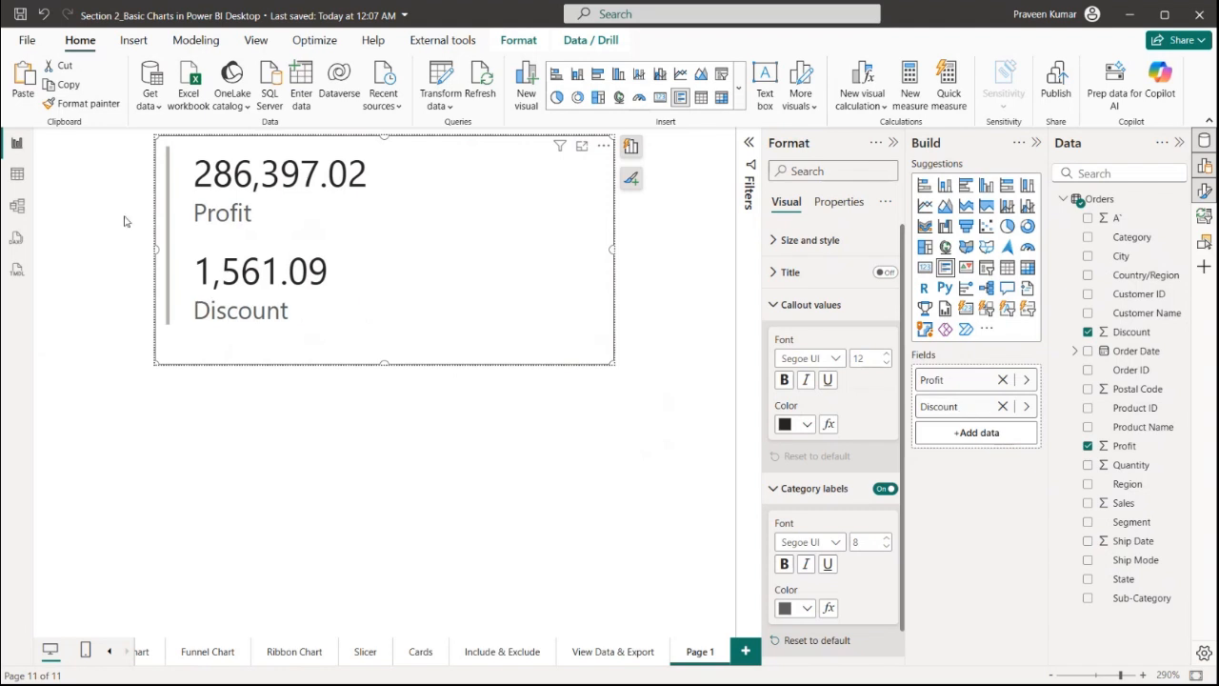
click(581, 394)
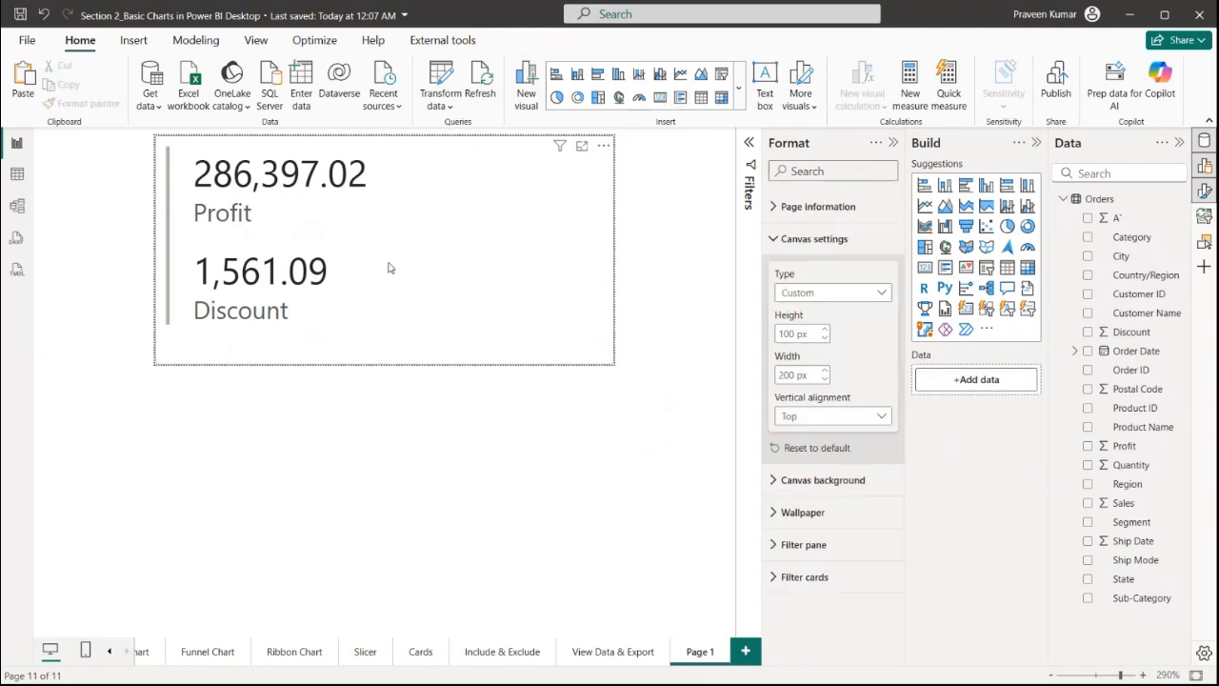
click(527, 297)
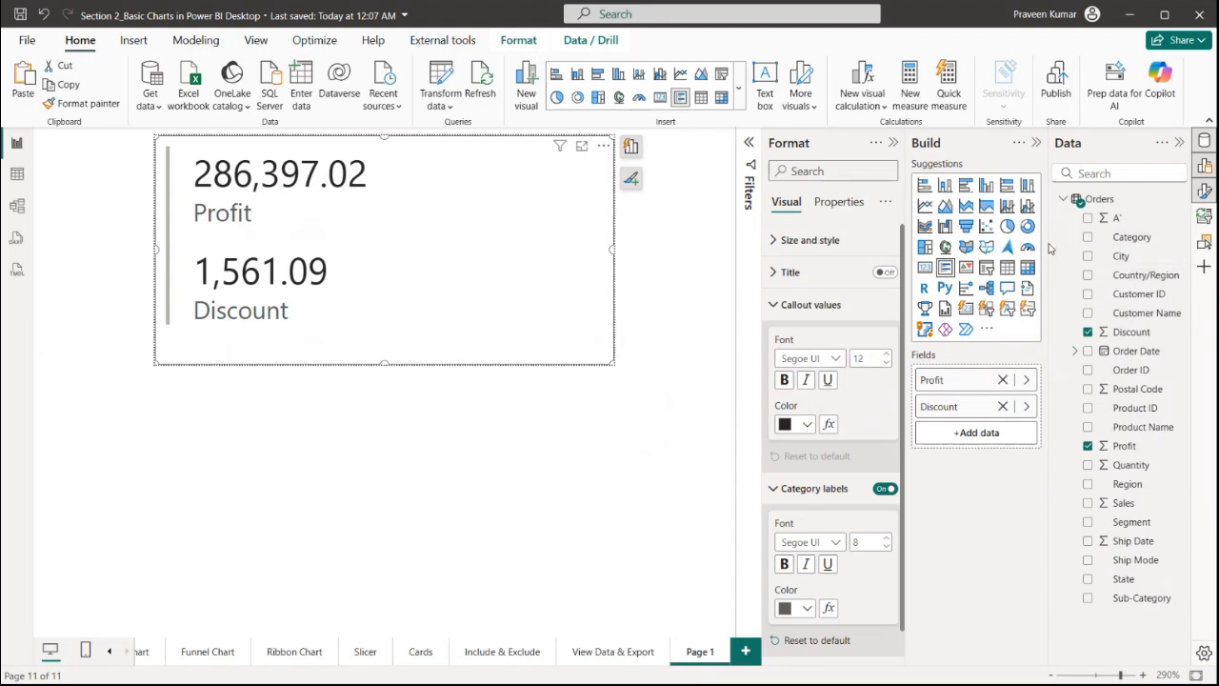
drag(1048, 248, 941, 253)
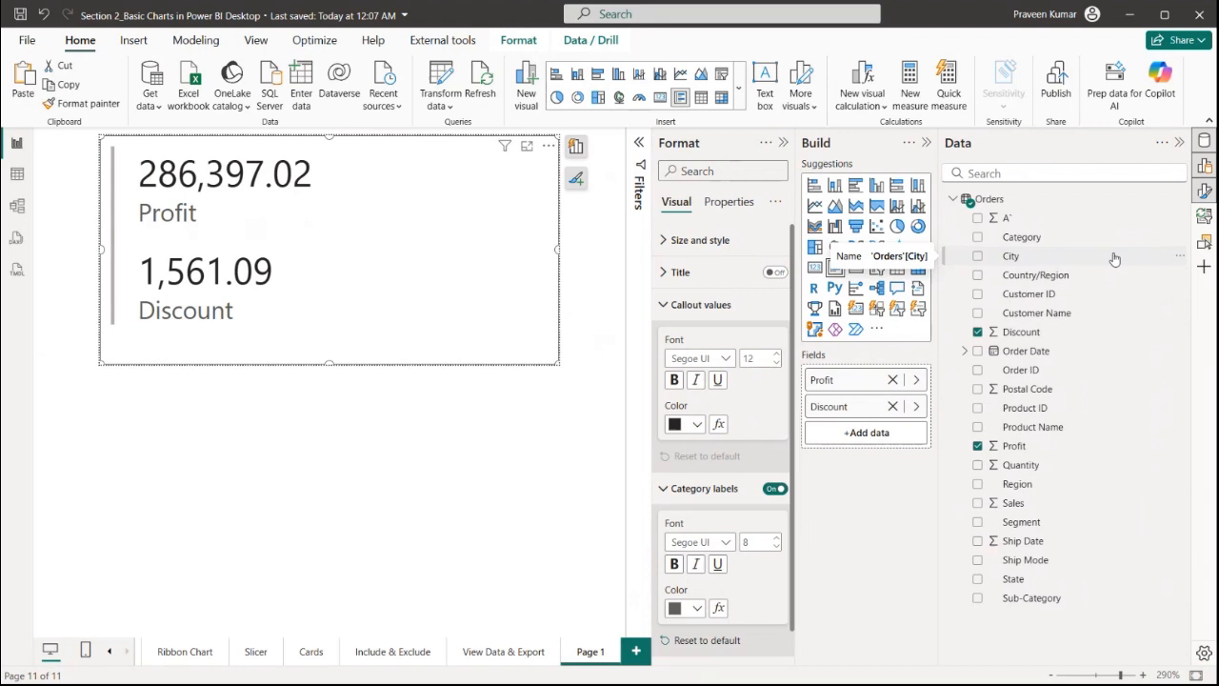
Create a new measure in the Orders table defined as Sale = SUM(Orders[Sales])
click(1181, 200)
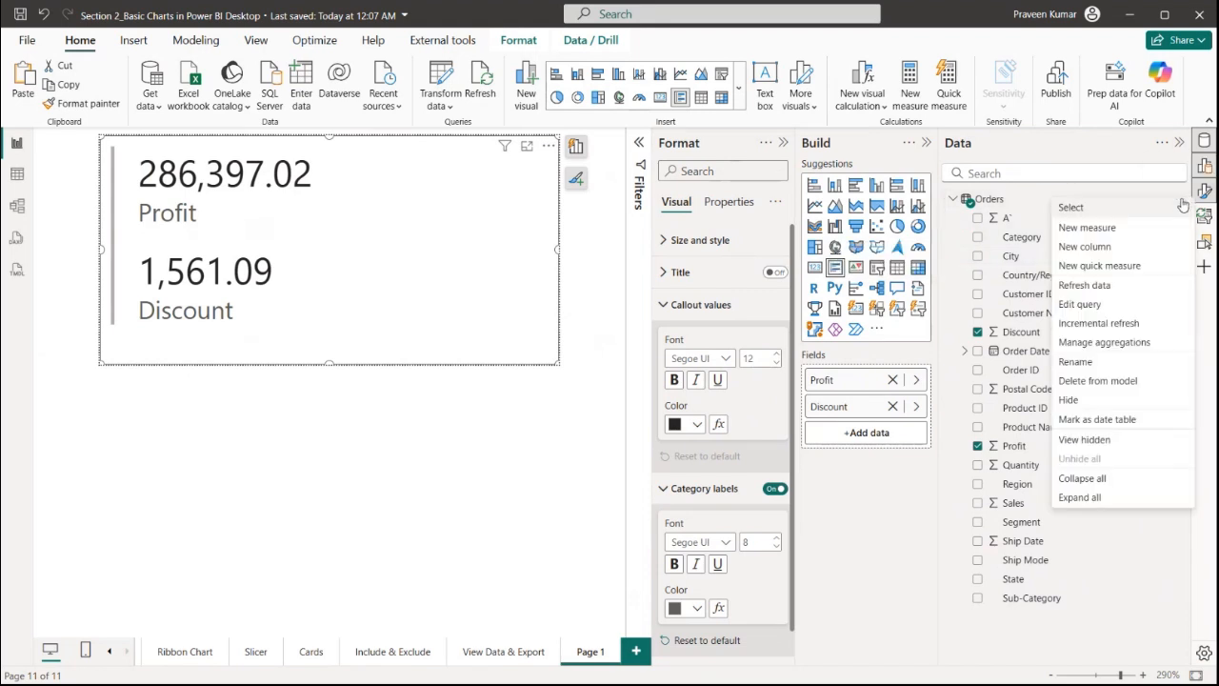
click(1136, 232)
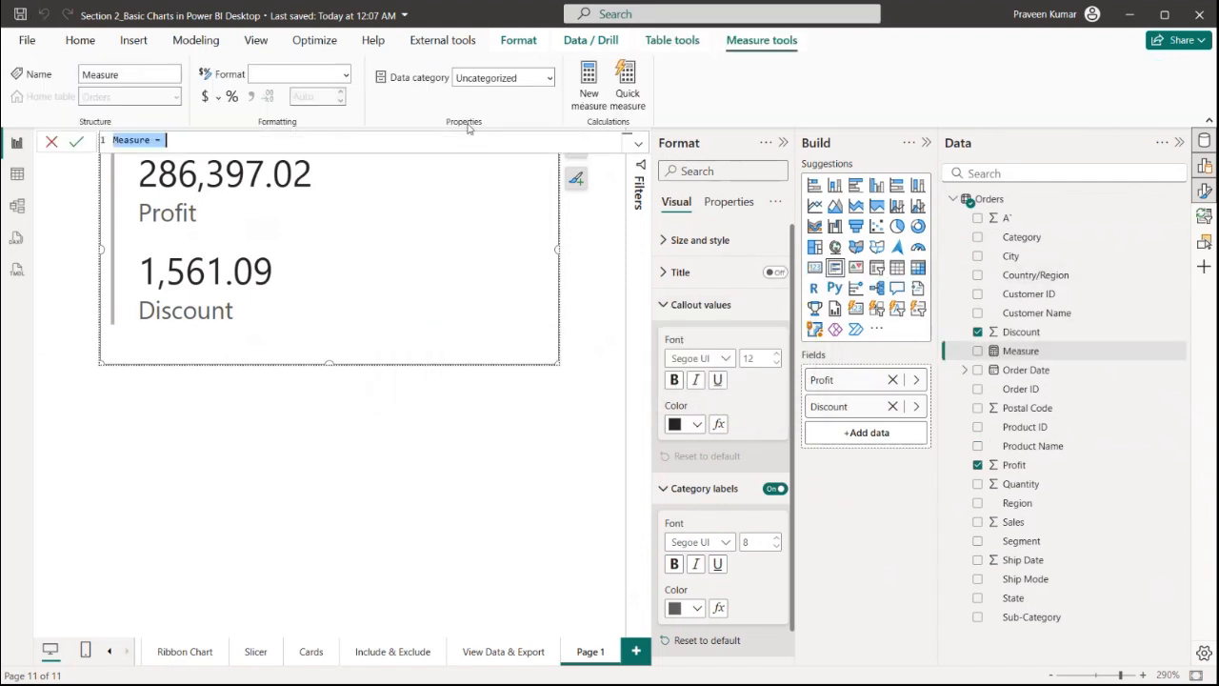
click(638, 142)
scroll(324, 254, up, 3)
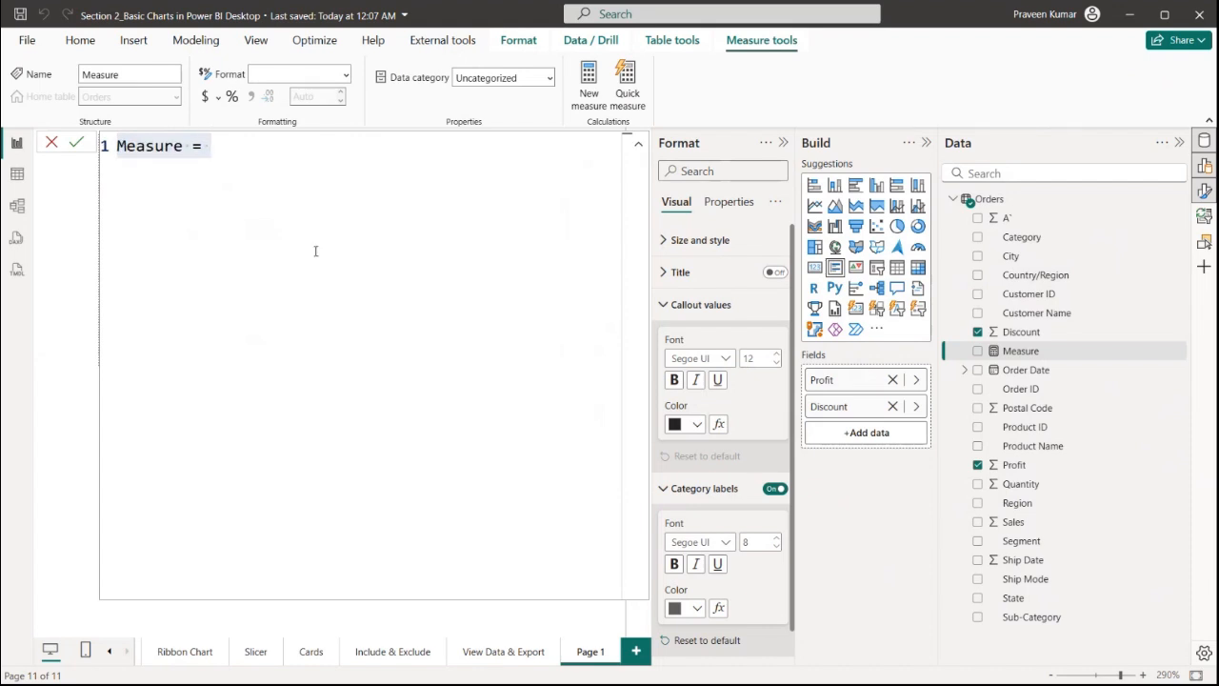
click(195, 152)
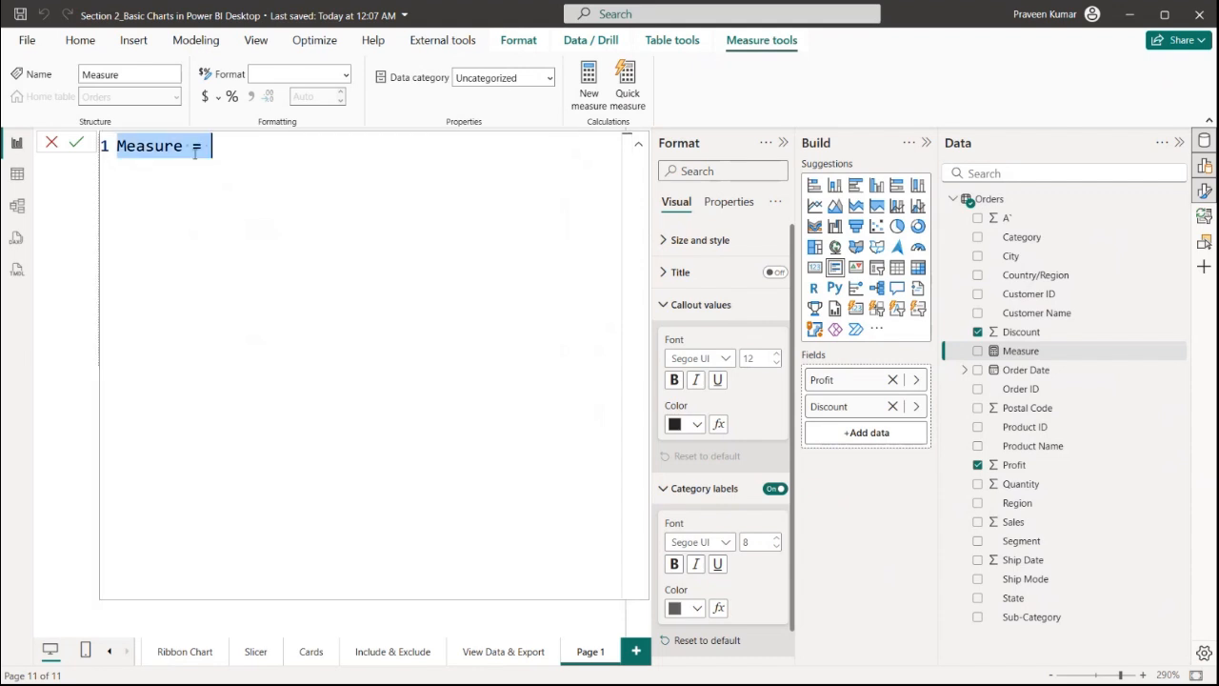
click(186, 145)
double_click(186, 146)
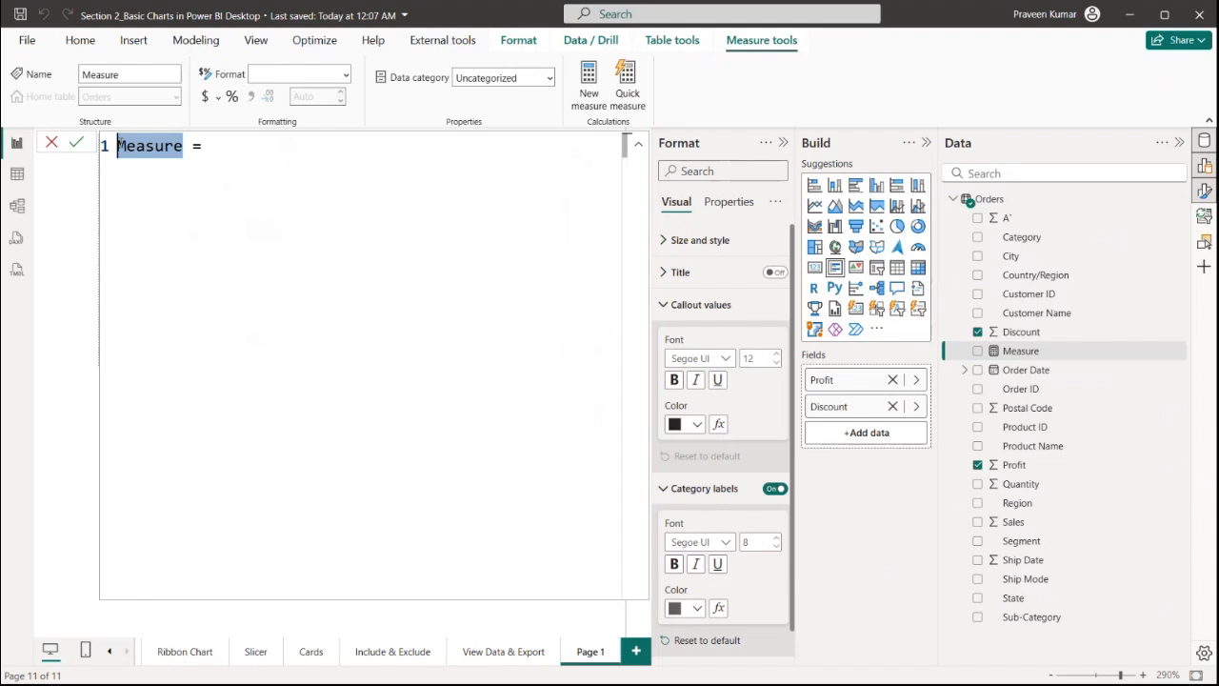
text(Sale = )
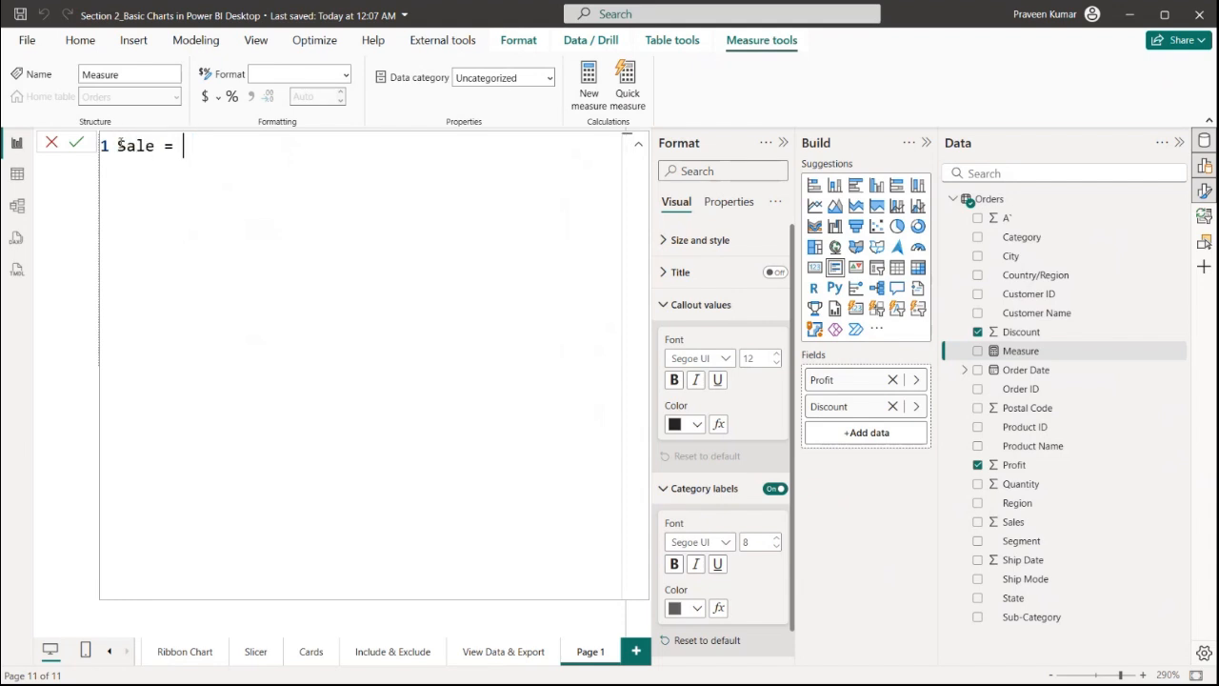
text(SUM)
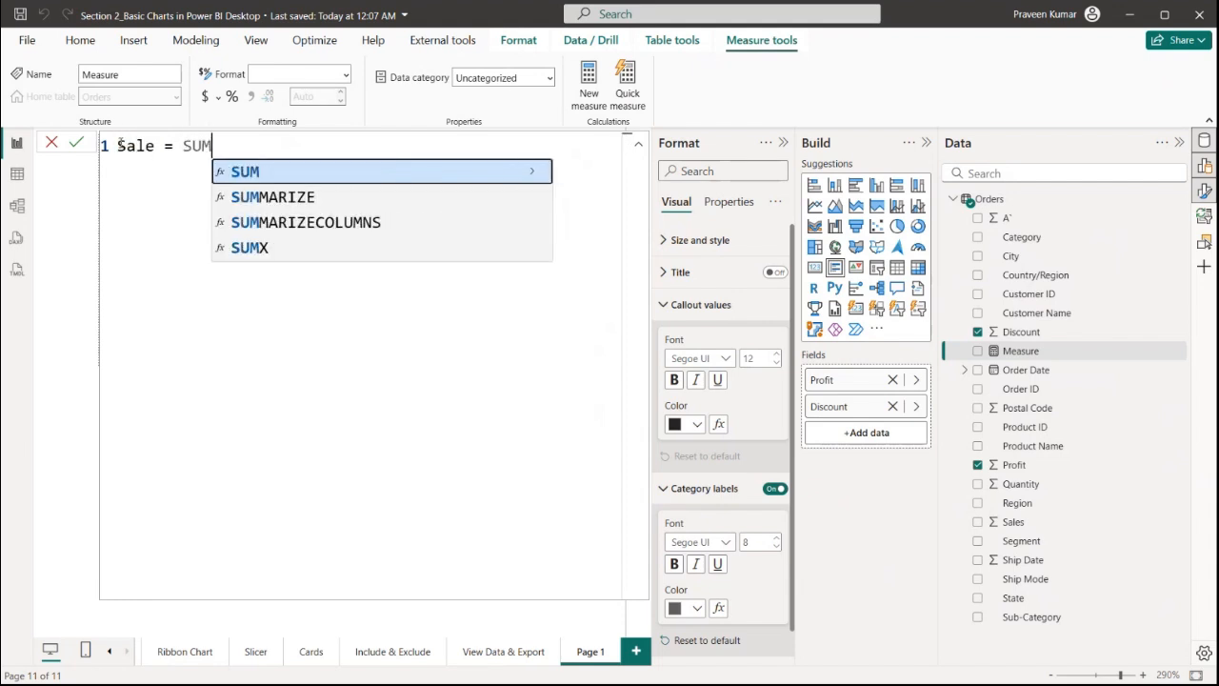
text((Sale)
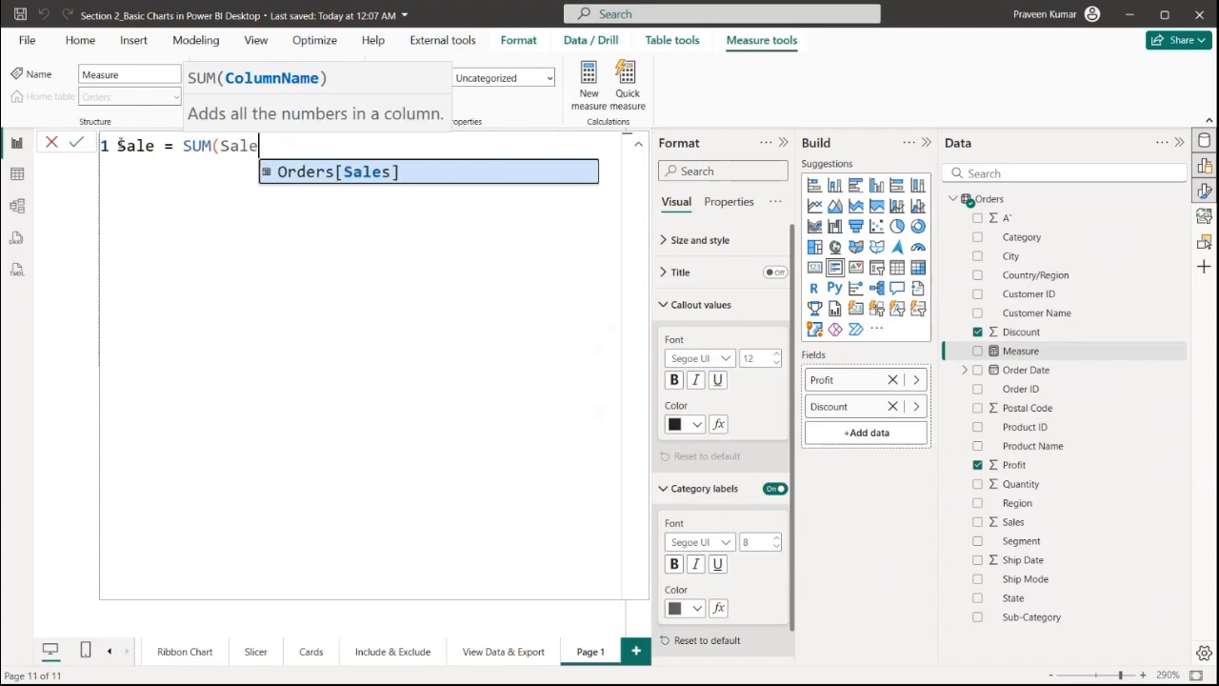
key(Tab)
text())
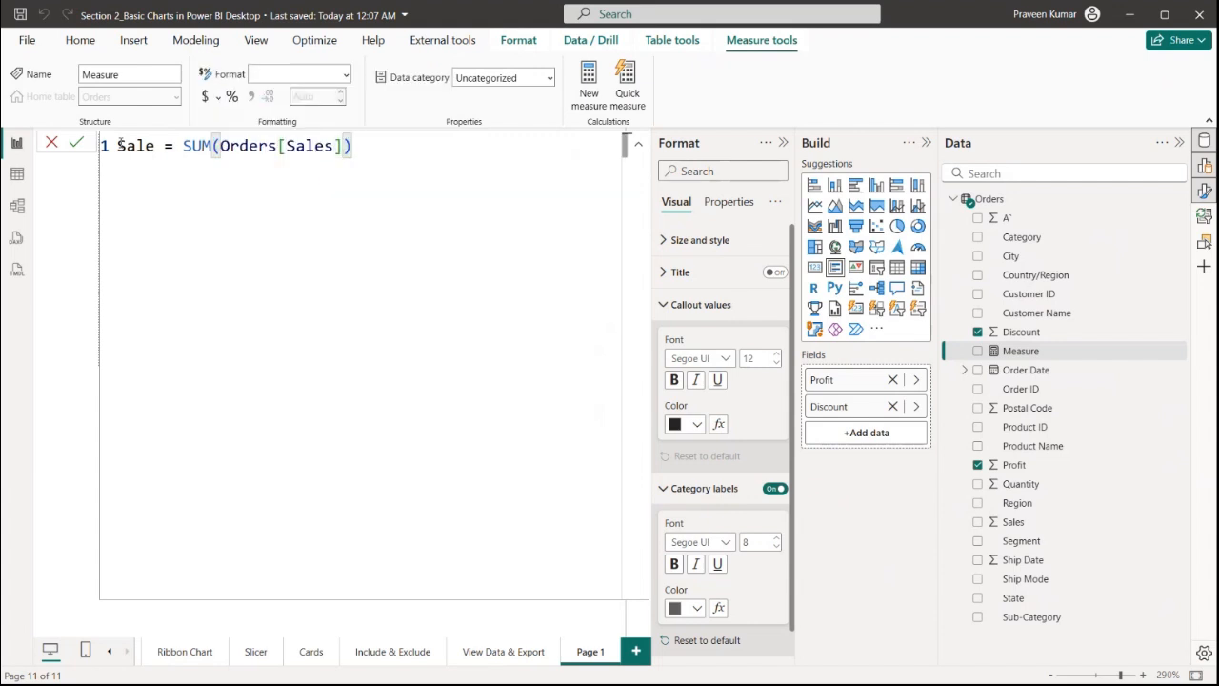
drag(221, 145, 338, 145)
click(360, 148)
click(209, 152)
double_click(194, 145)
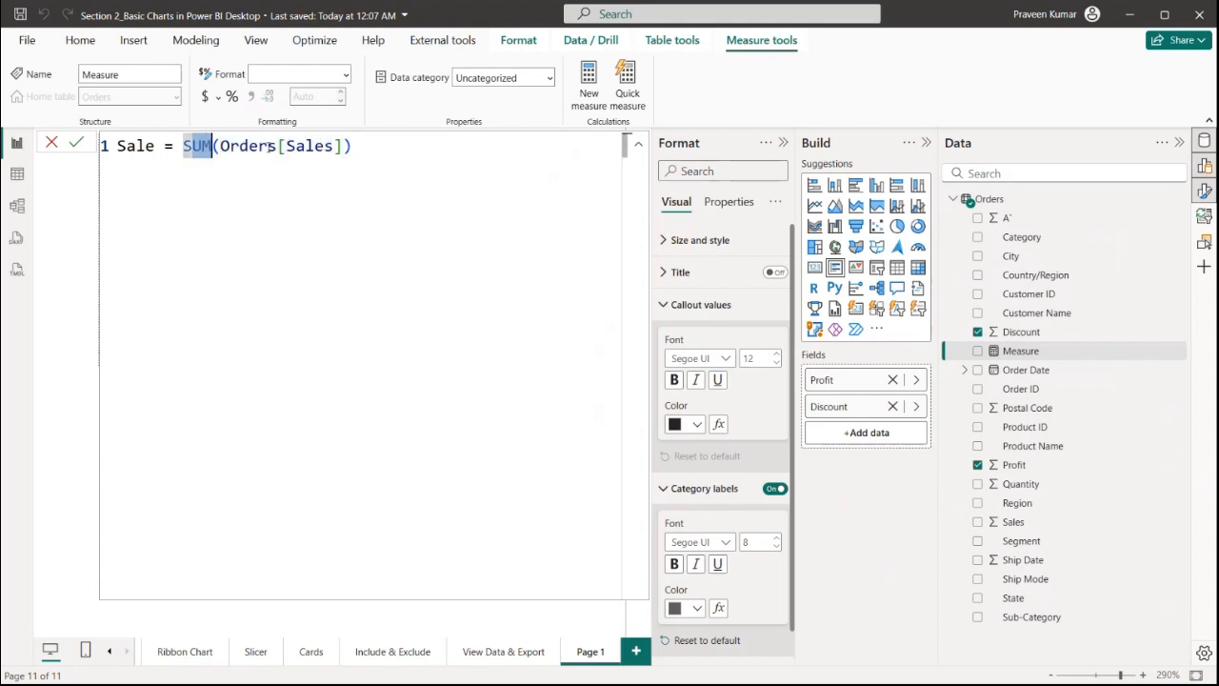
click(157, 145)
drag(157, 145, 106, 151)
click(97, 154)
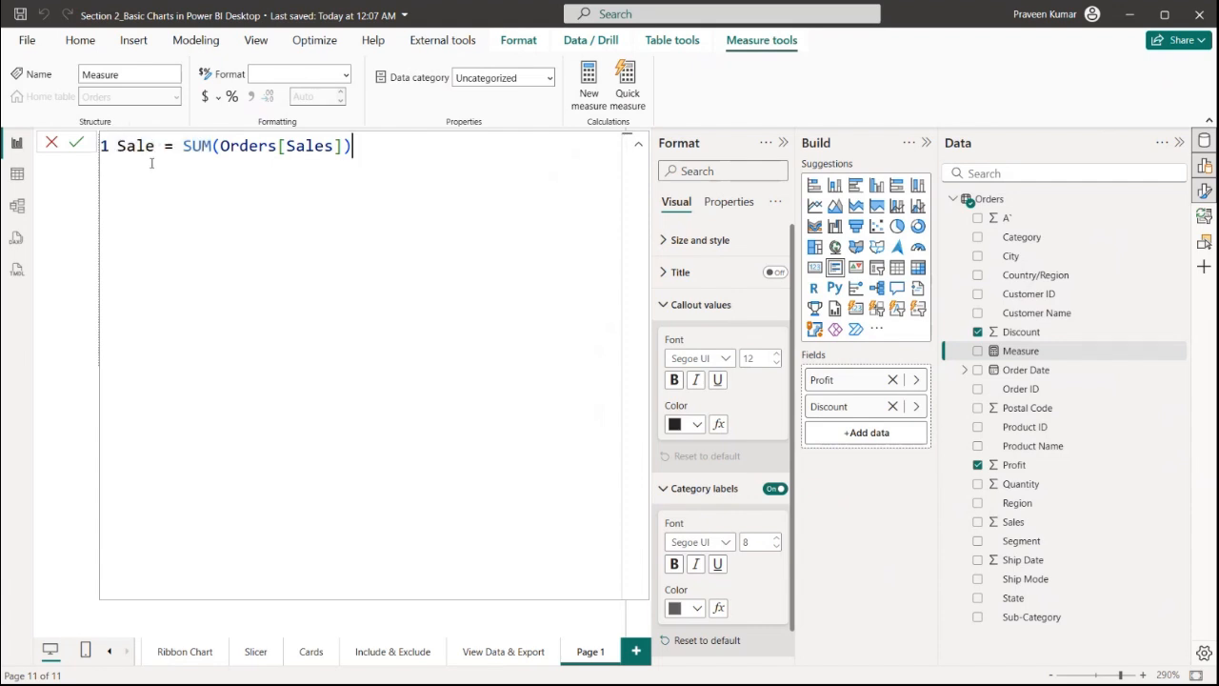
click(77, 144)
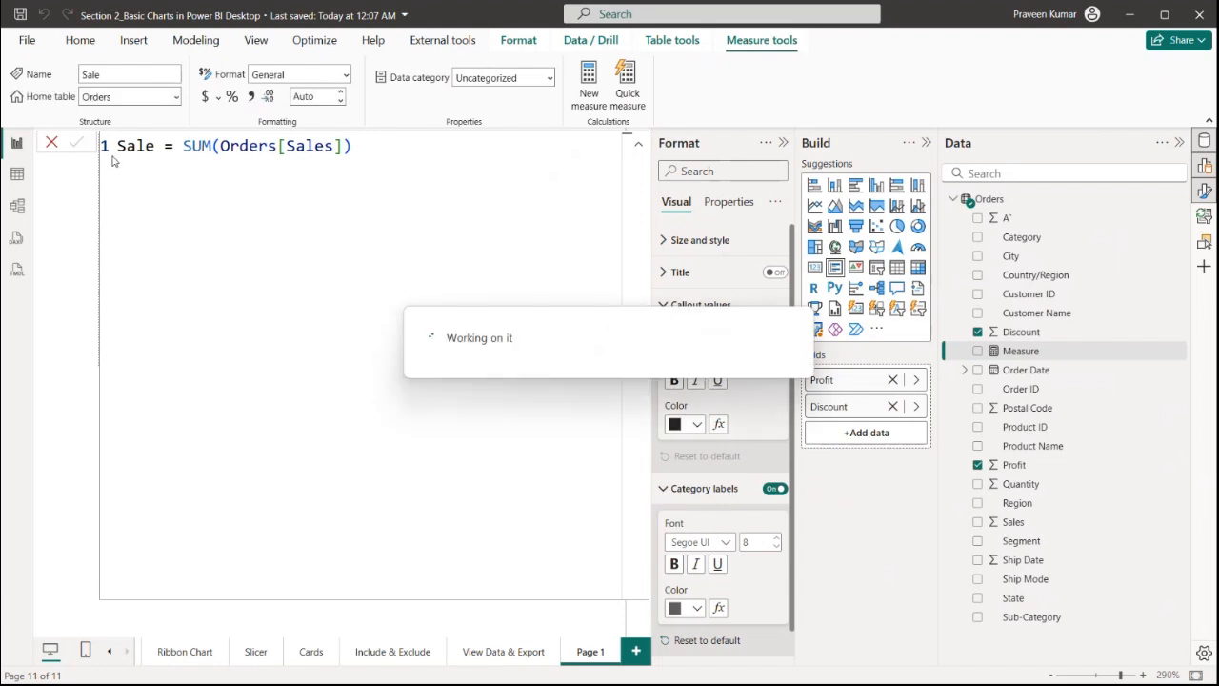
click(52, 143)
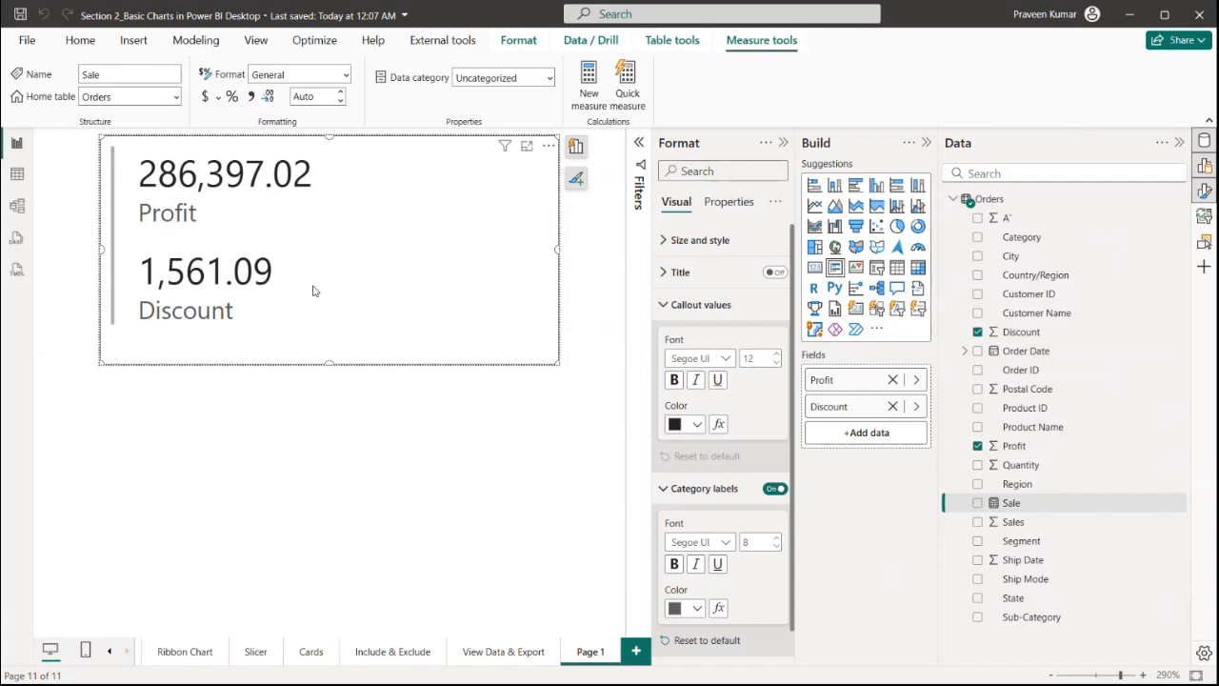
Add the Sale measure to the multi-row card's fields
drag(1015, 512, 895, 434)
scroll(252, 276, down, 3)
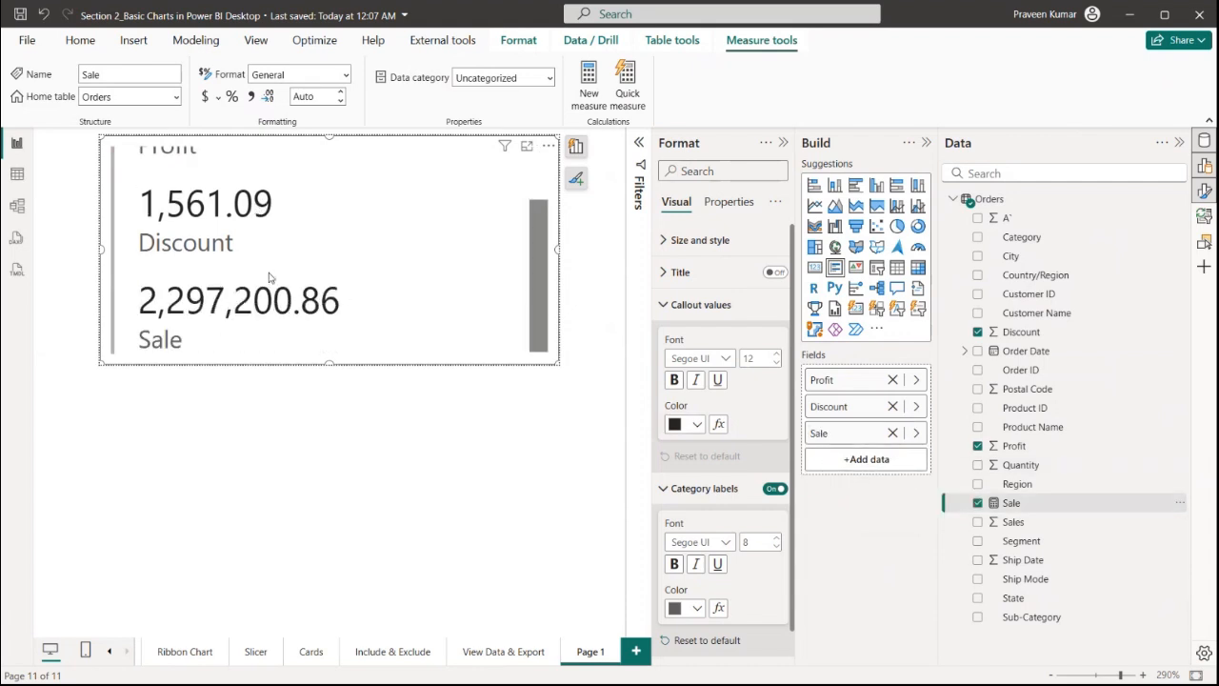
scroll(250, 281, up, 2)
scroll(255, 289, down, 2)
scroll(281, 282, up, 2)
scroll(295, 282, down, 2)
scroll(308, 280, up, 2)
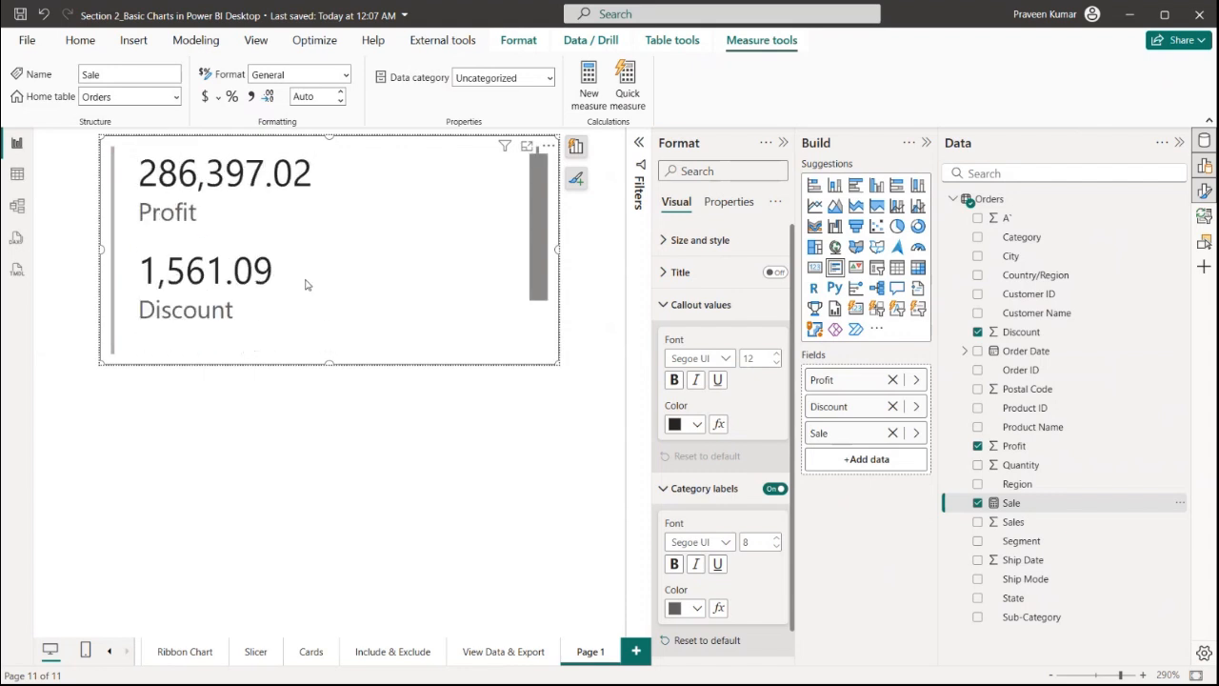
scroll(325, 284, down, 2)
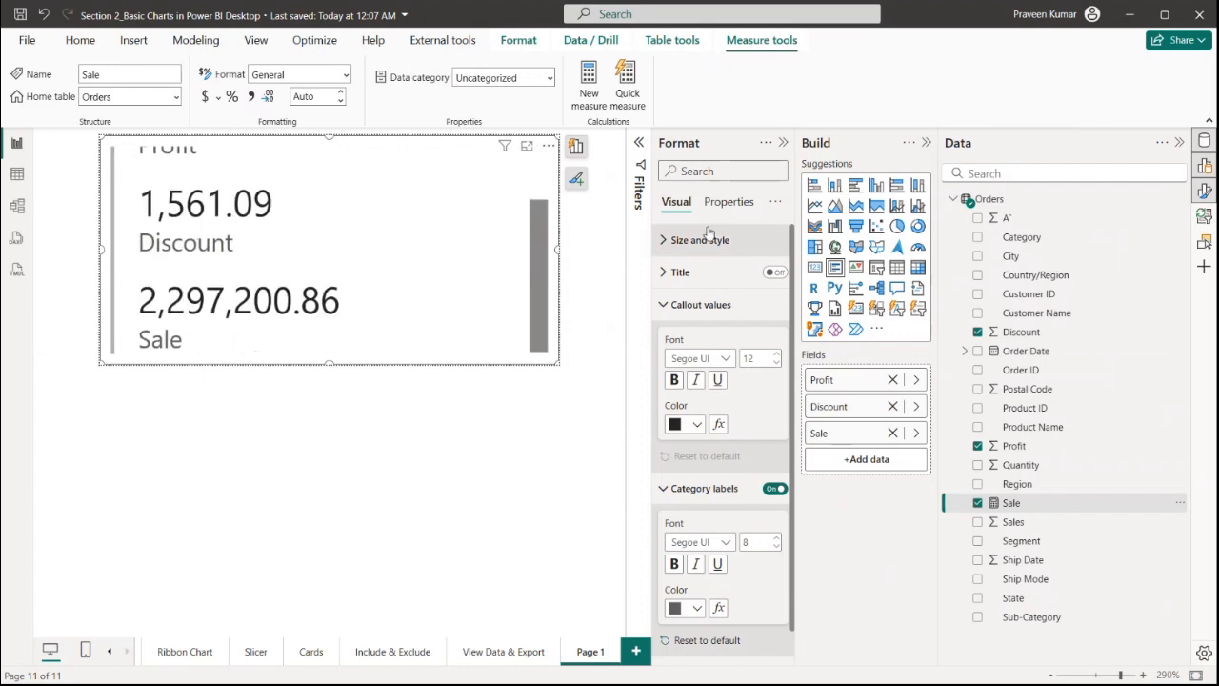
Remove the Discount field from the multi-row card
click(437, 375)
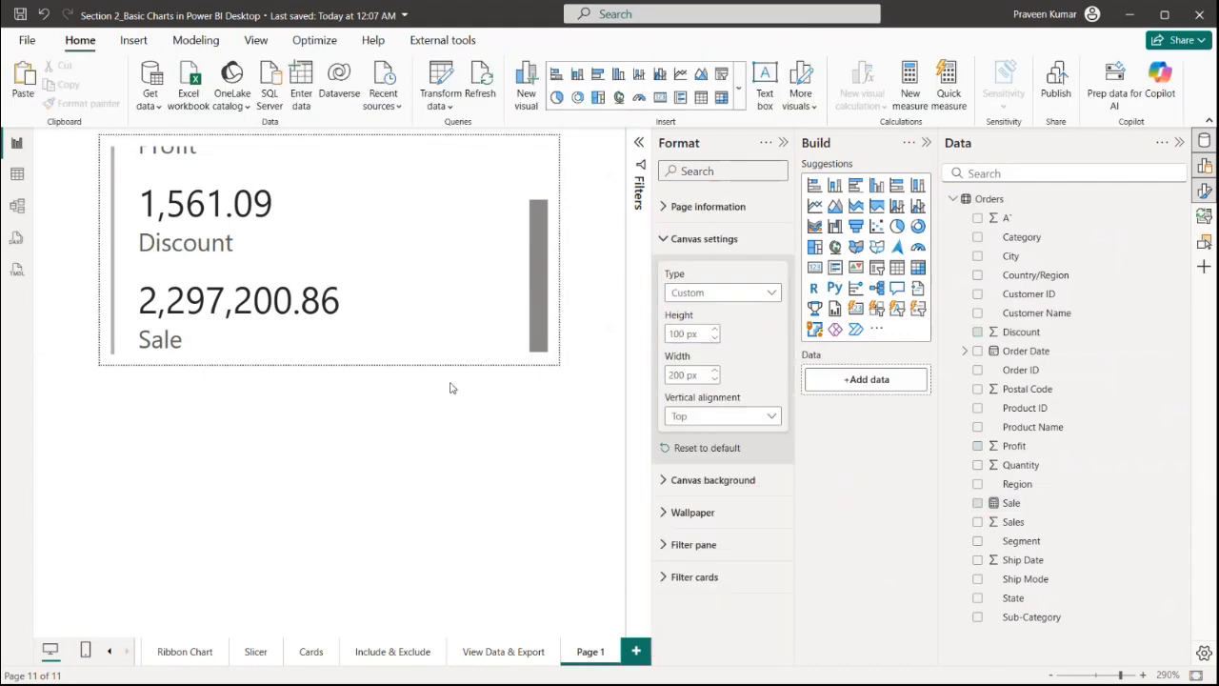
click(447, 357)
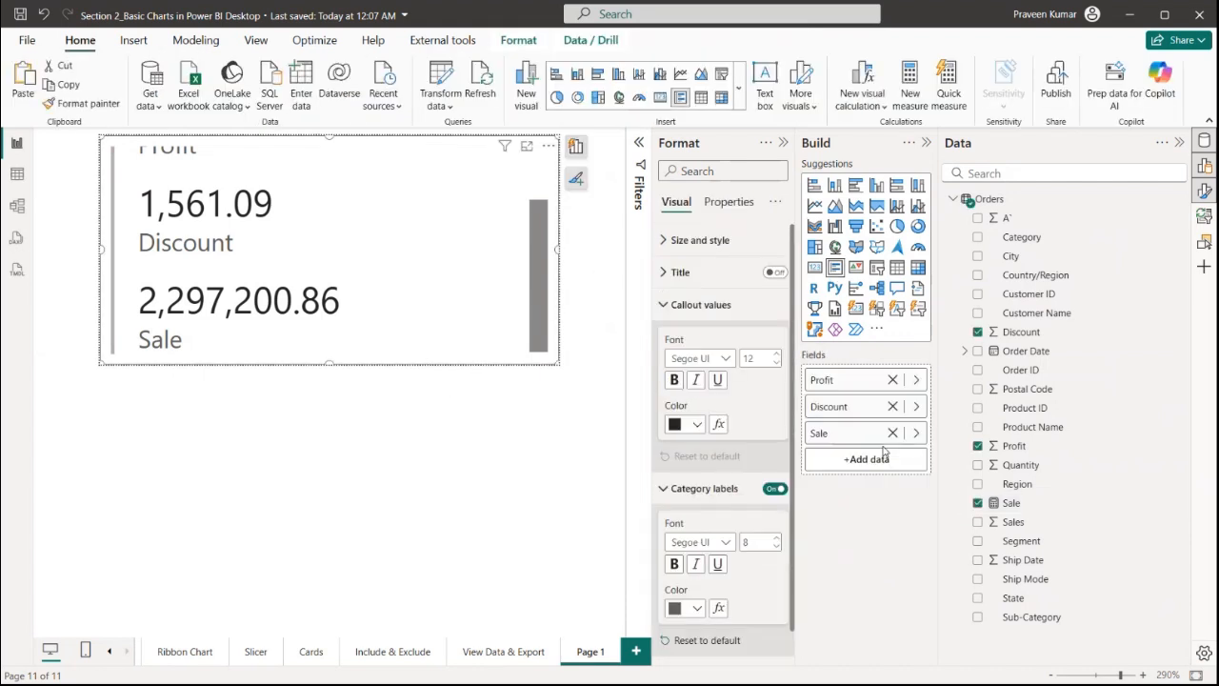
click(894, 407)
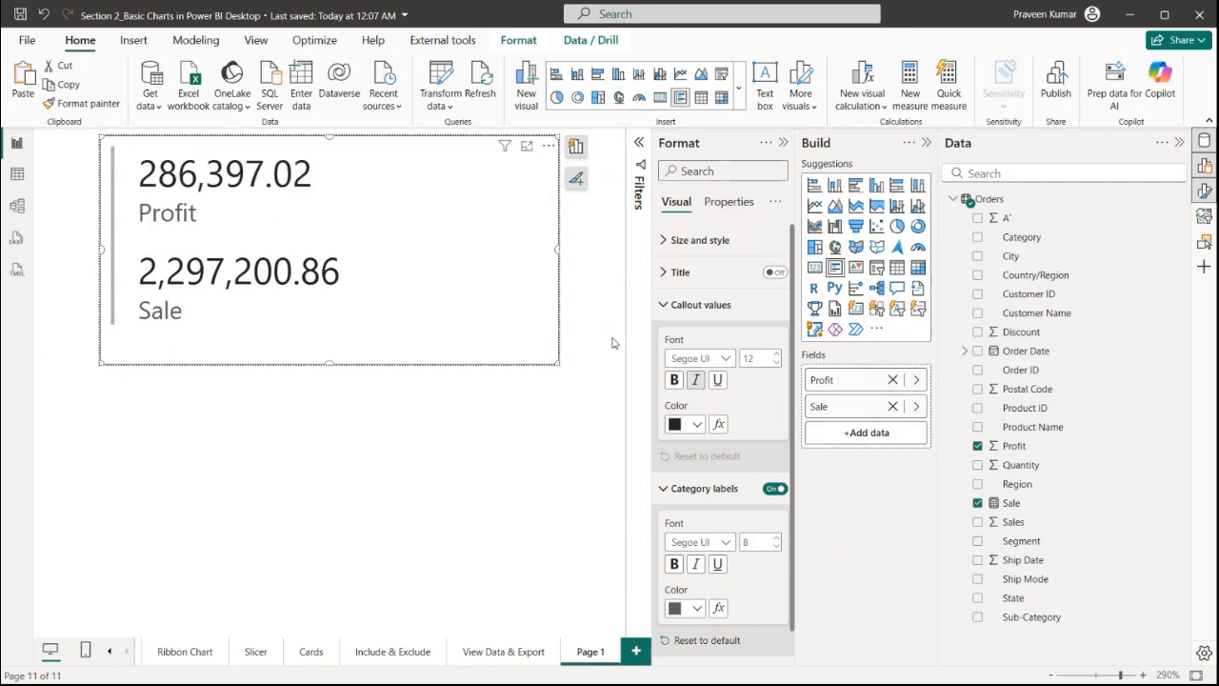
click(567, 380)
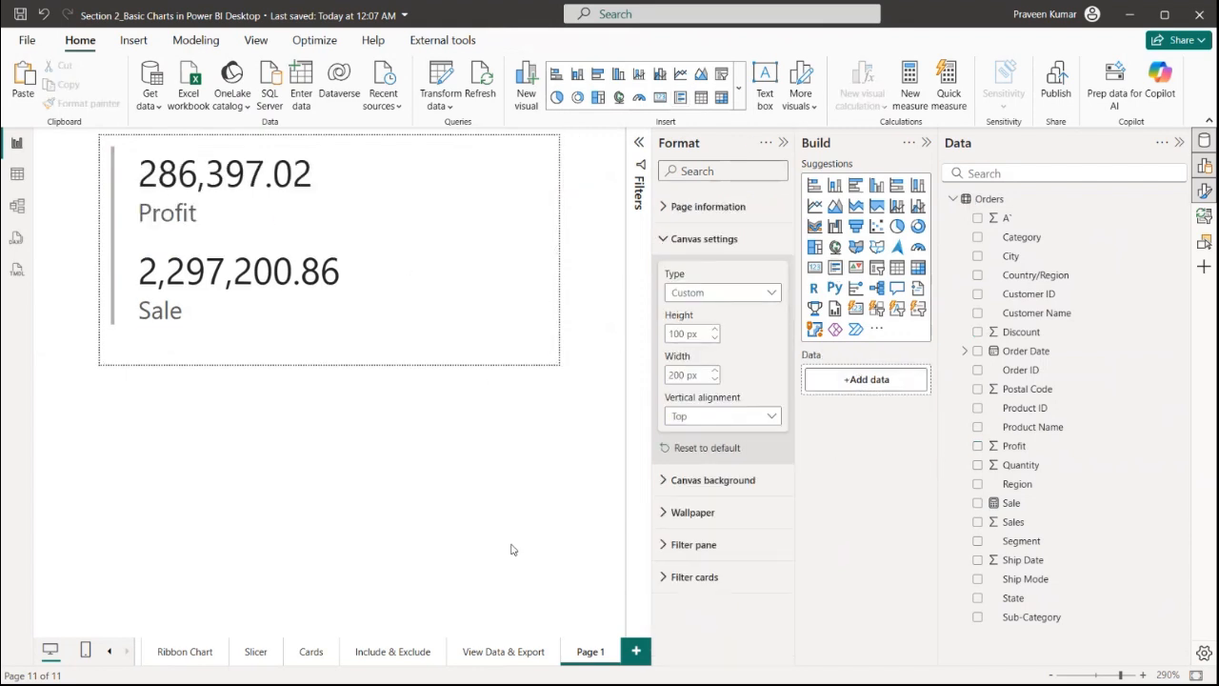
On the Funnel Chart page, set the funnel chart's tooltip type to Report page and its page to Page 1
click(108, 652)
click(488, 662)
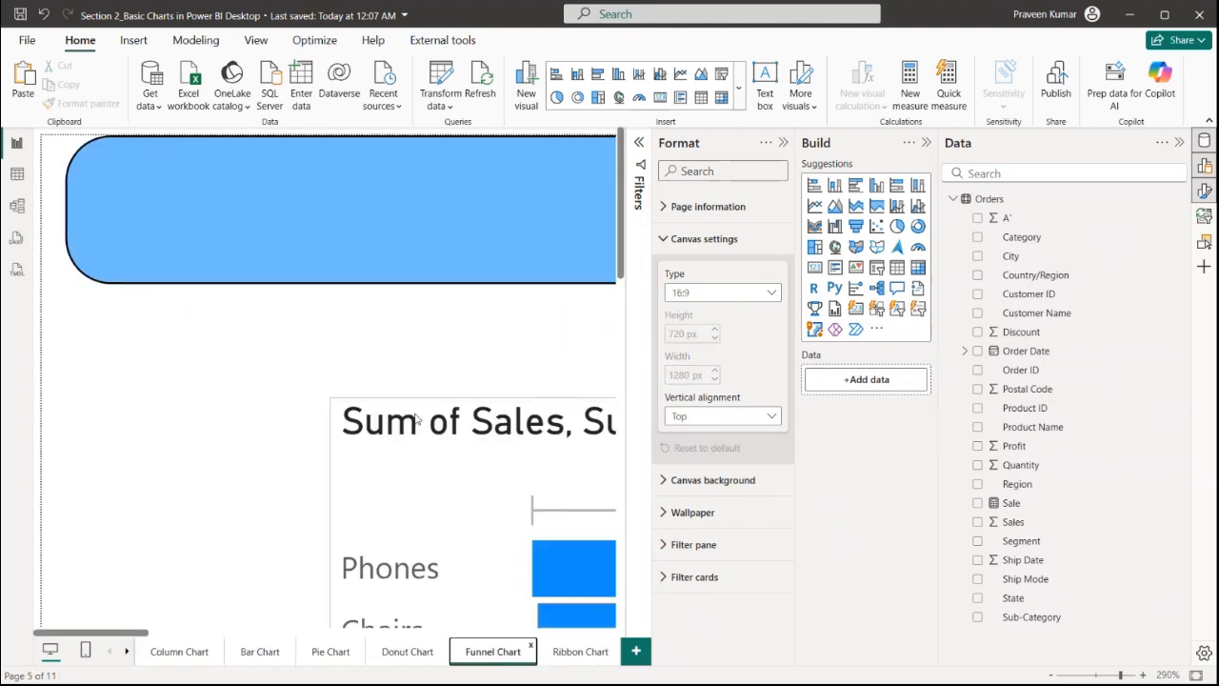
click(783, 143)
scroll(606, 338, down, 5)
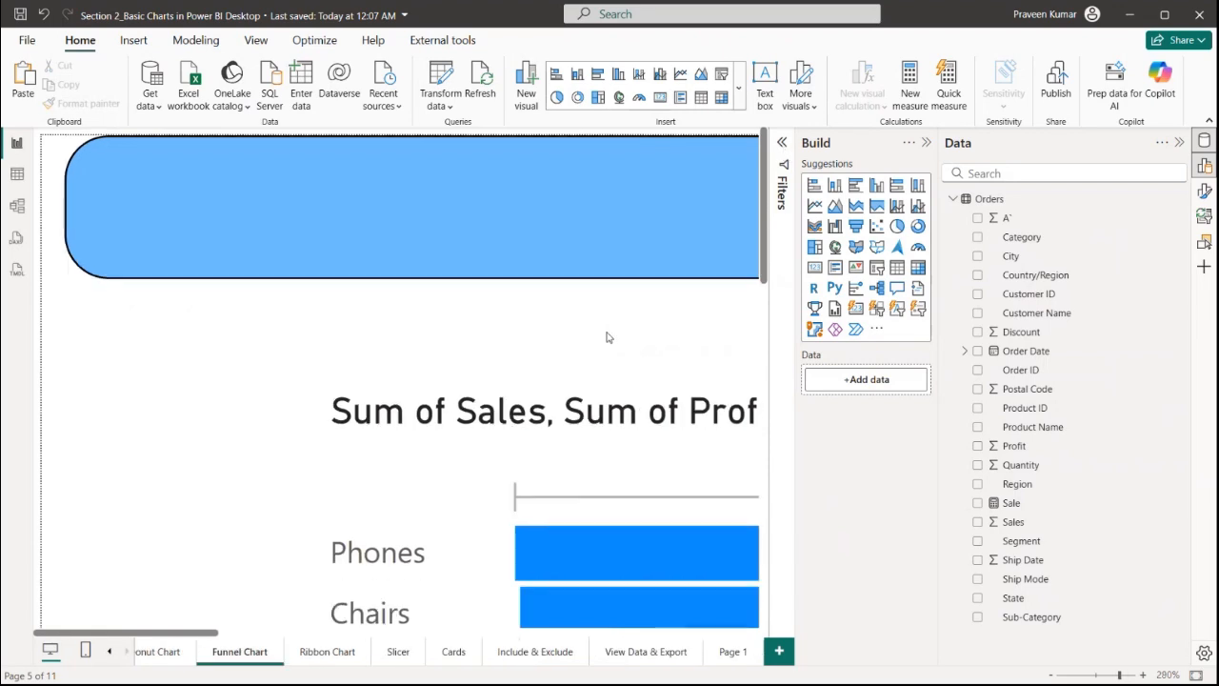
scroll(582, 333, down, 5)
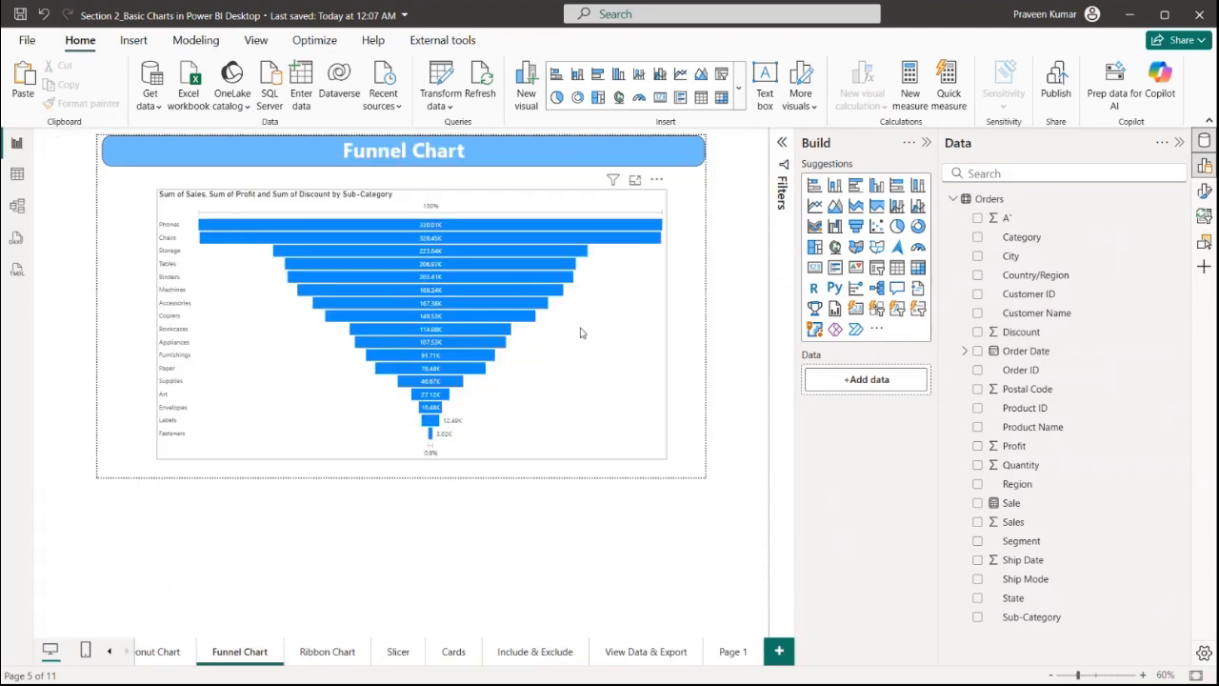
scroll(585, 338, up, 1)
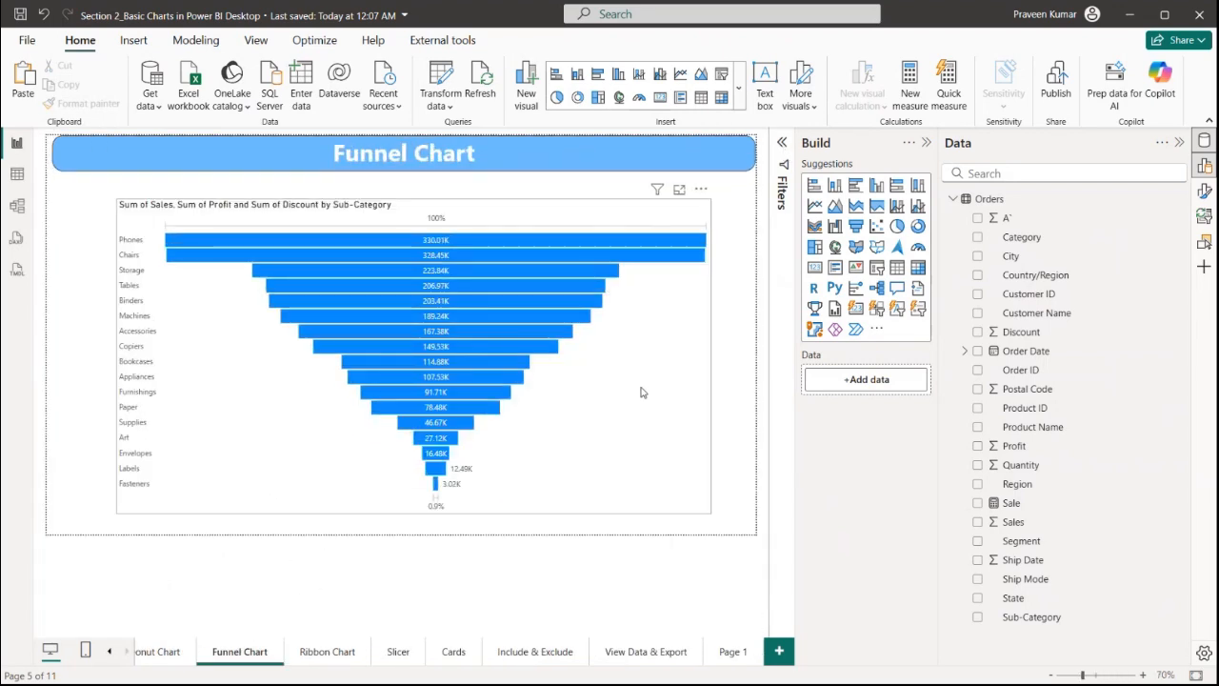
click(681, 337)
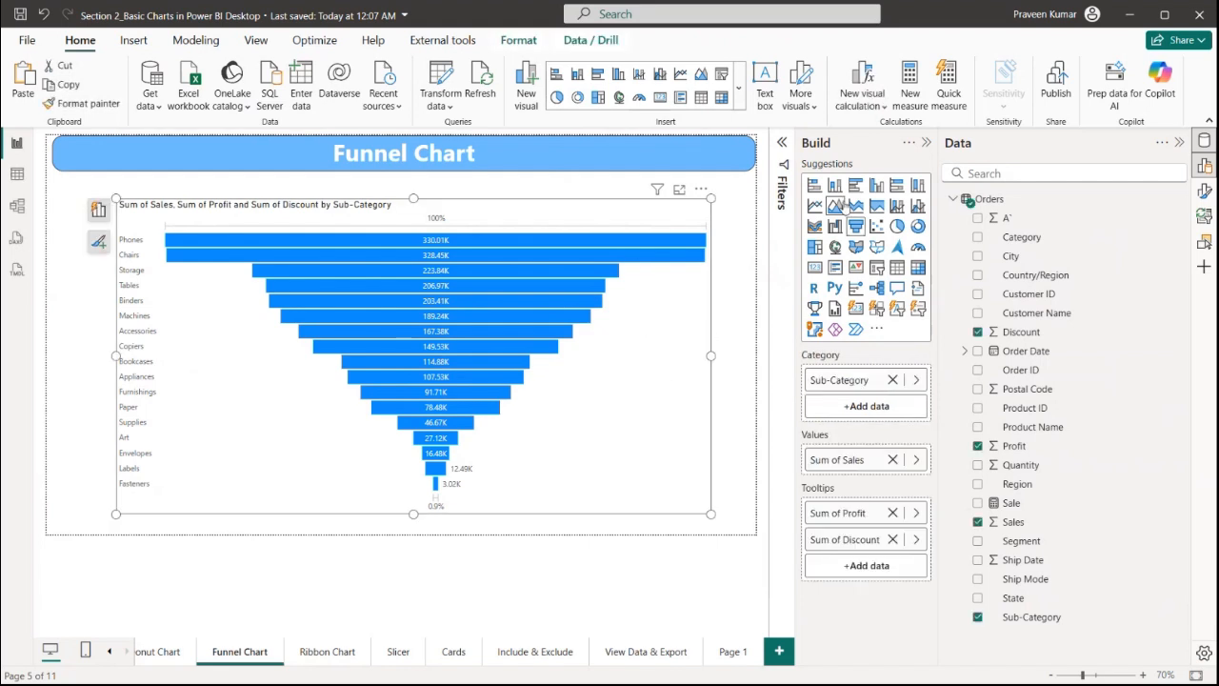
click(1205, 191)
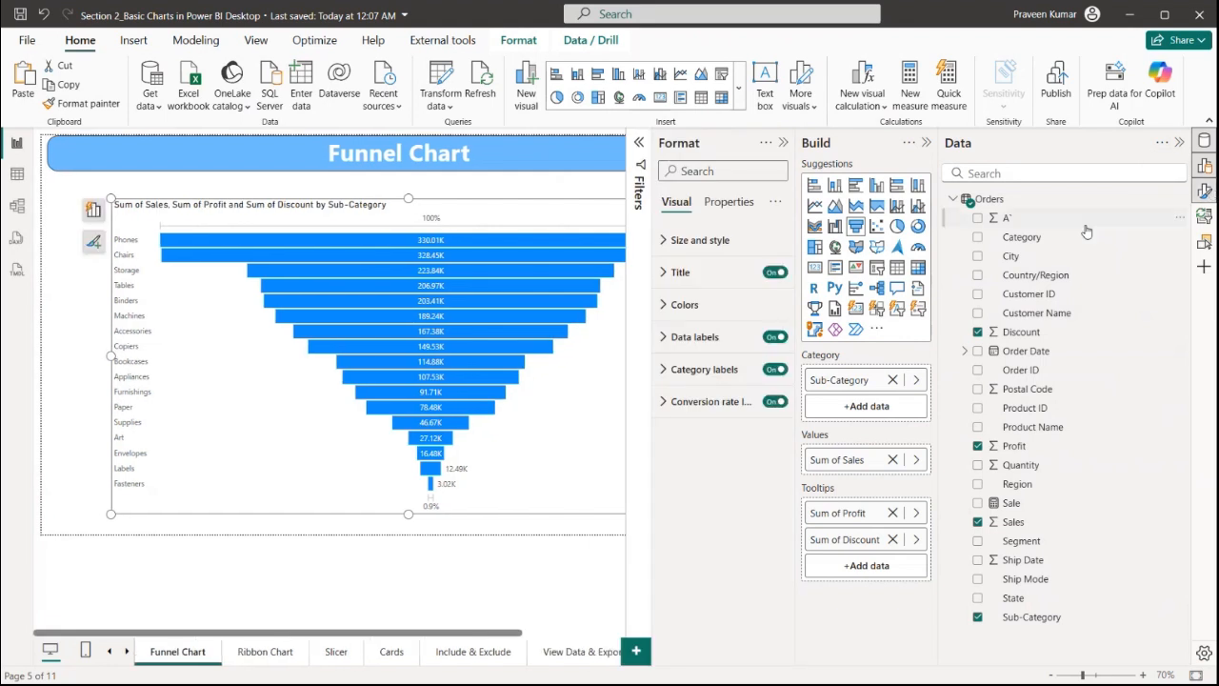
click(726, 203)
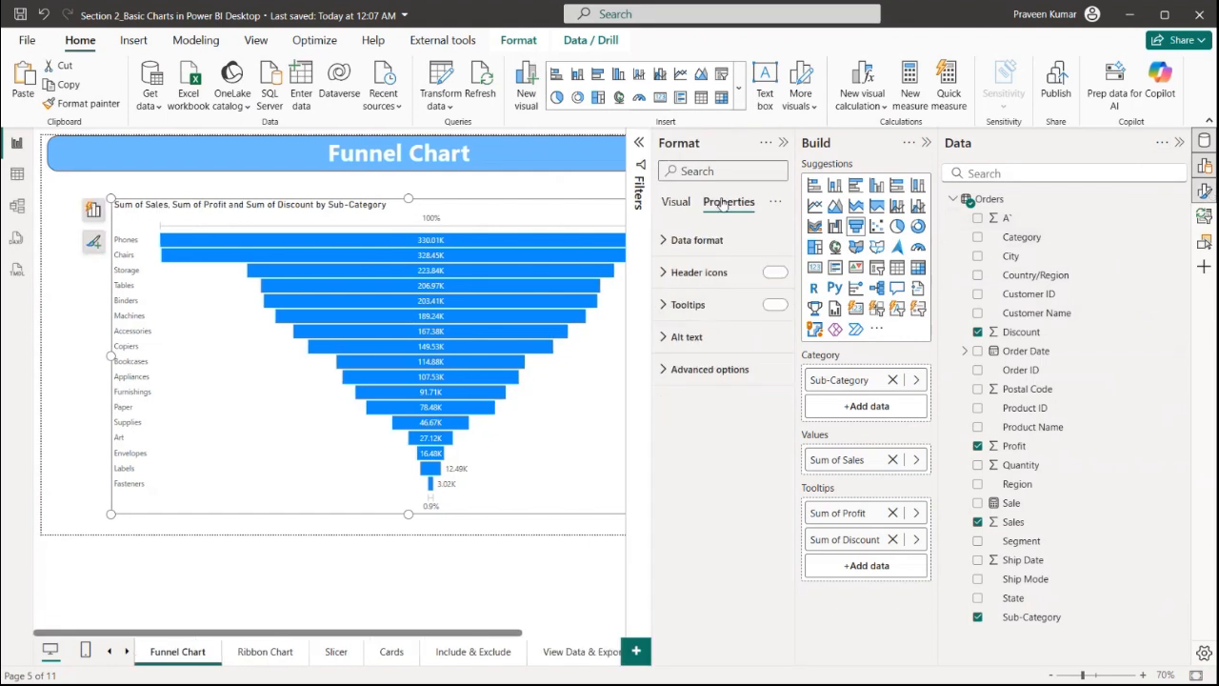
click(720, 307)
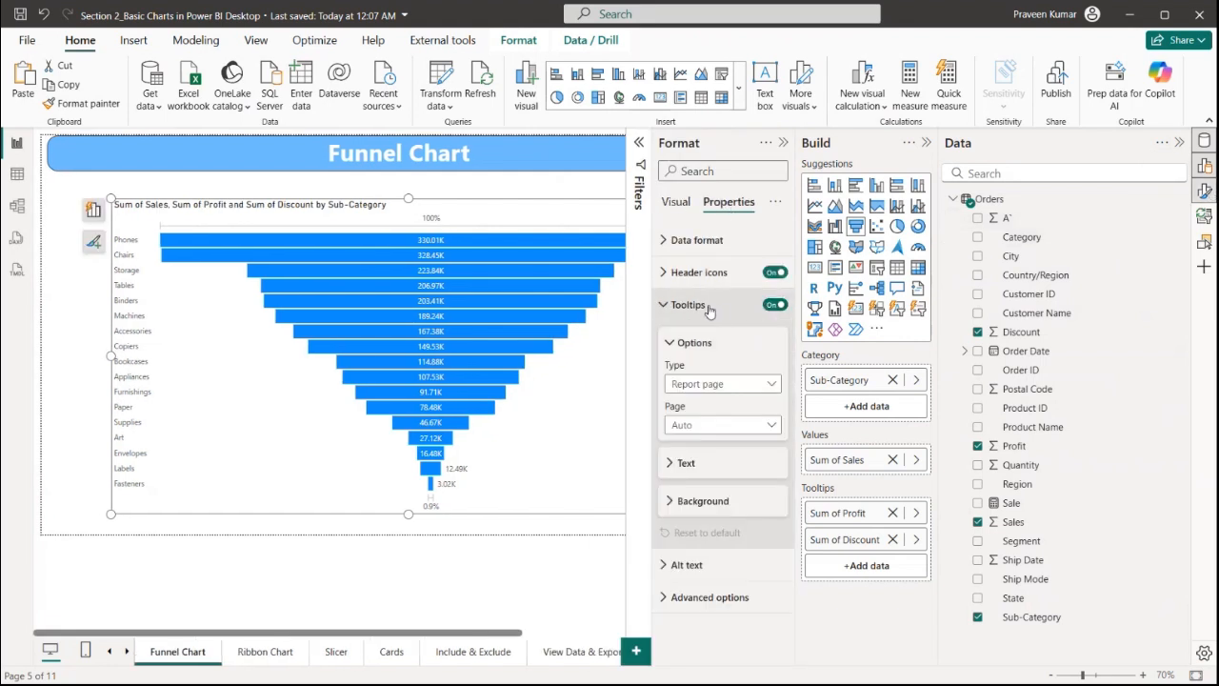
click(724, 386)
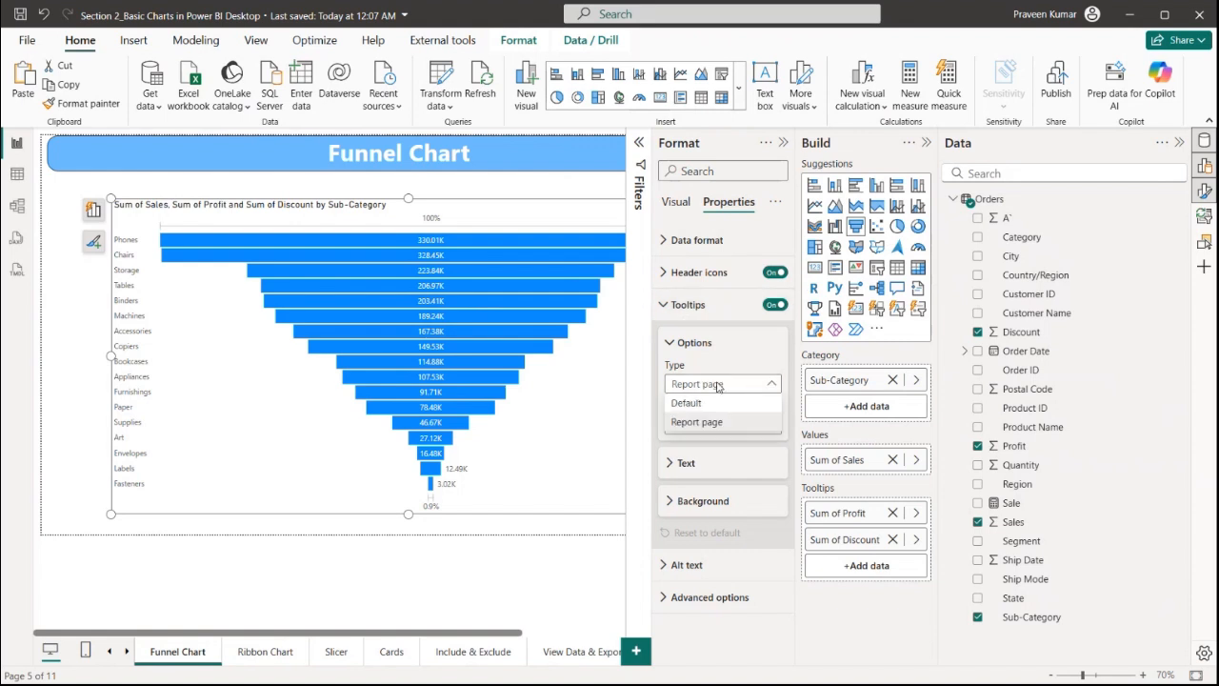
click(702, 423)
click(706, 428)
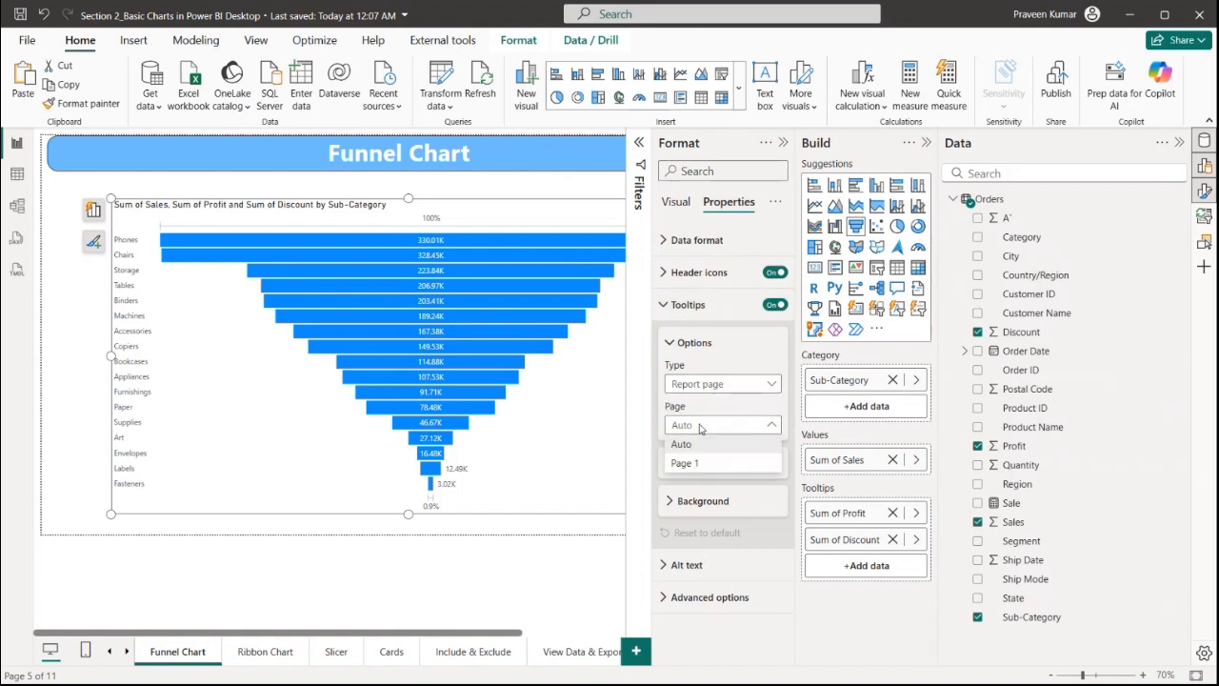
click(700, 464)
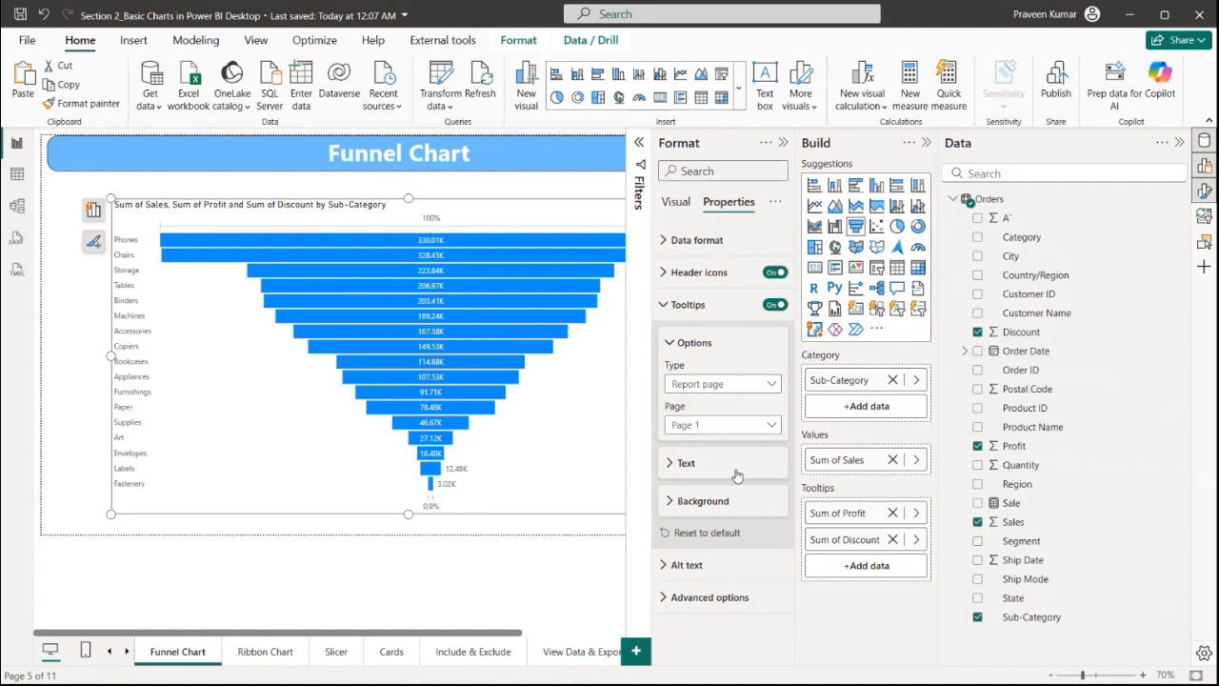
click(783, 142)
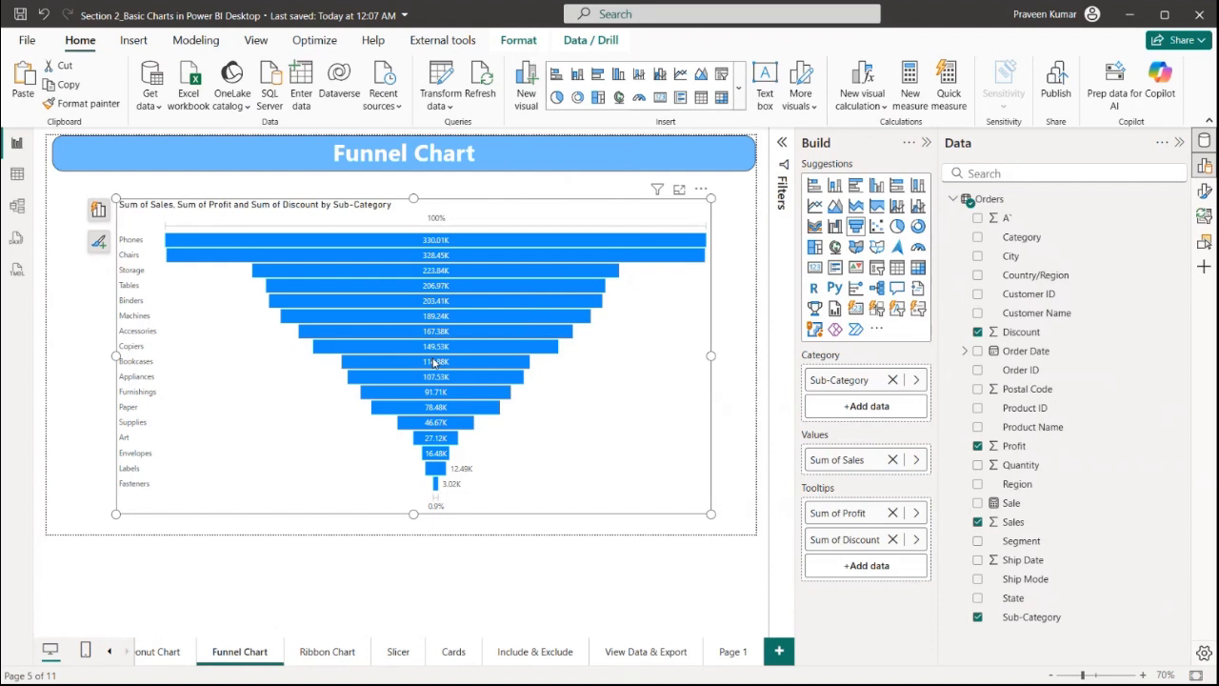
Preview the custom tooltip by hovering over funnel bars, comparing it with the card on Page 1
mouse_move(454, 364)
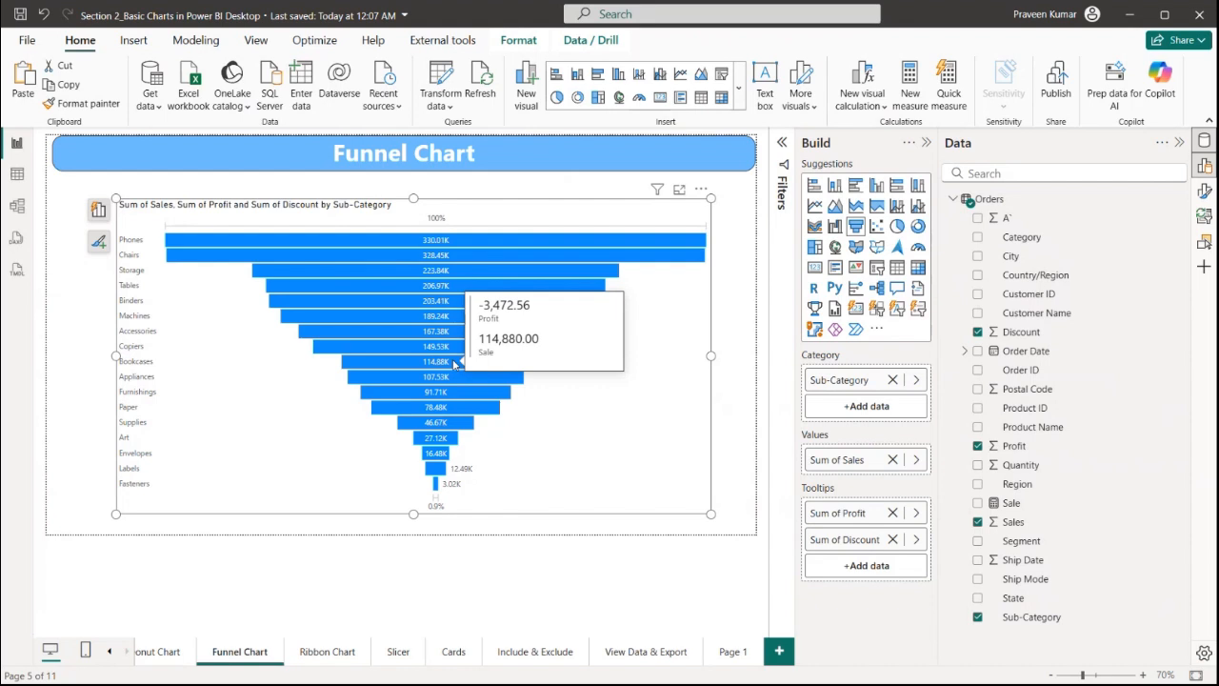
click(733, 651)
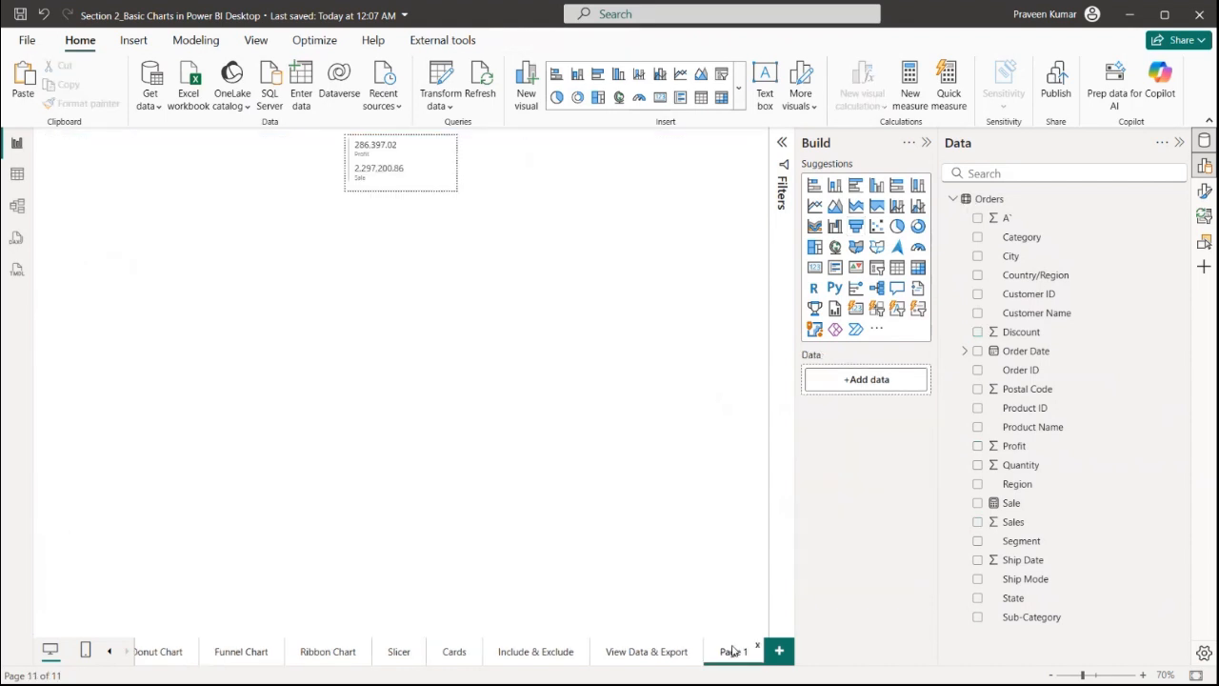
click(272, 660)
mouse_move(511, 289)
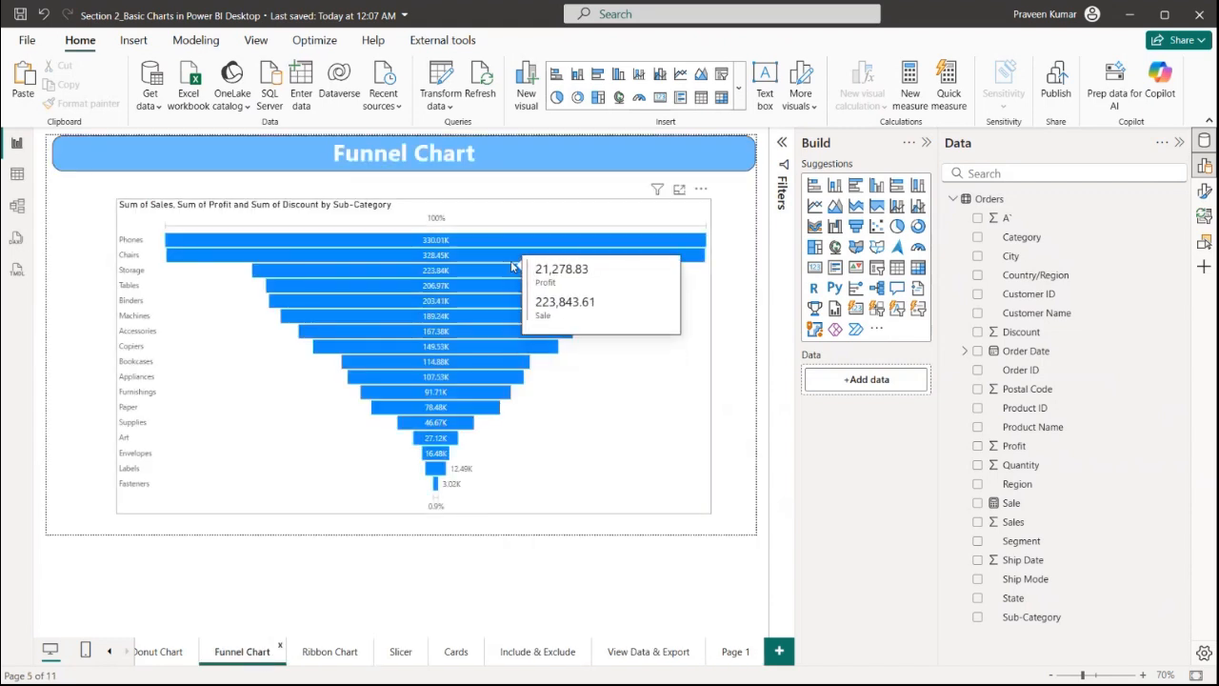
click(730, 653)
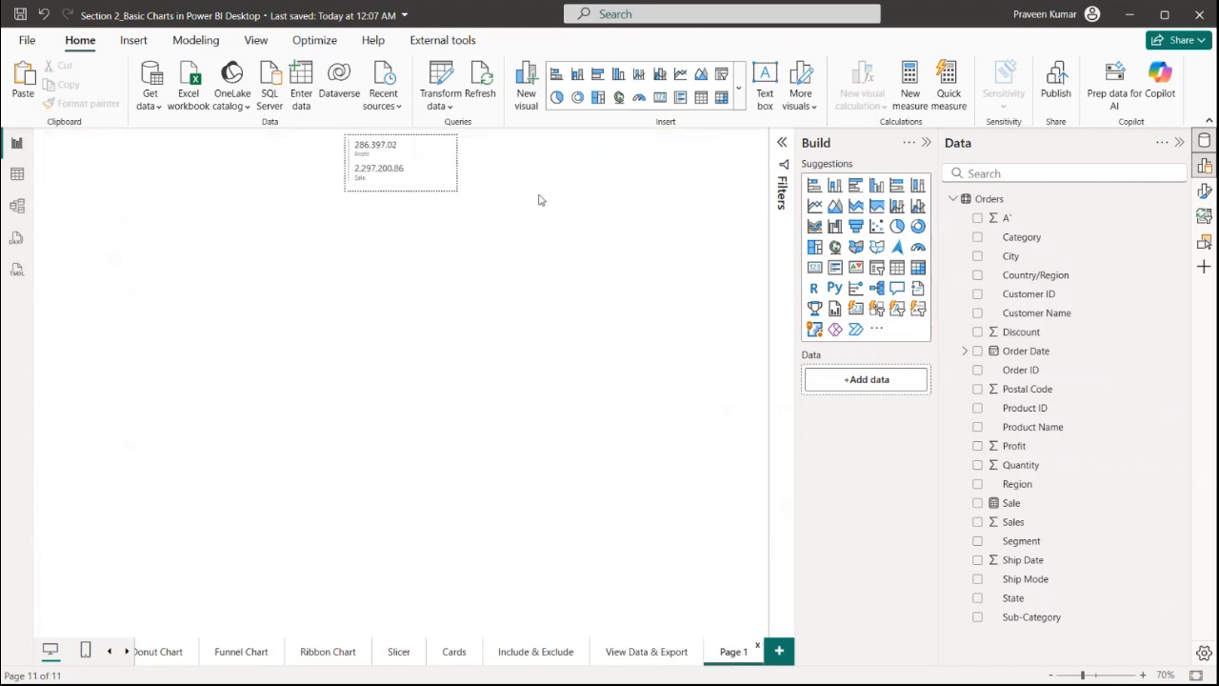
Change the tooltip card into an area chart showing Sale by Region, then preview it on the funnel chart
click(417, 160)
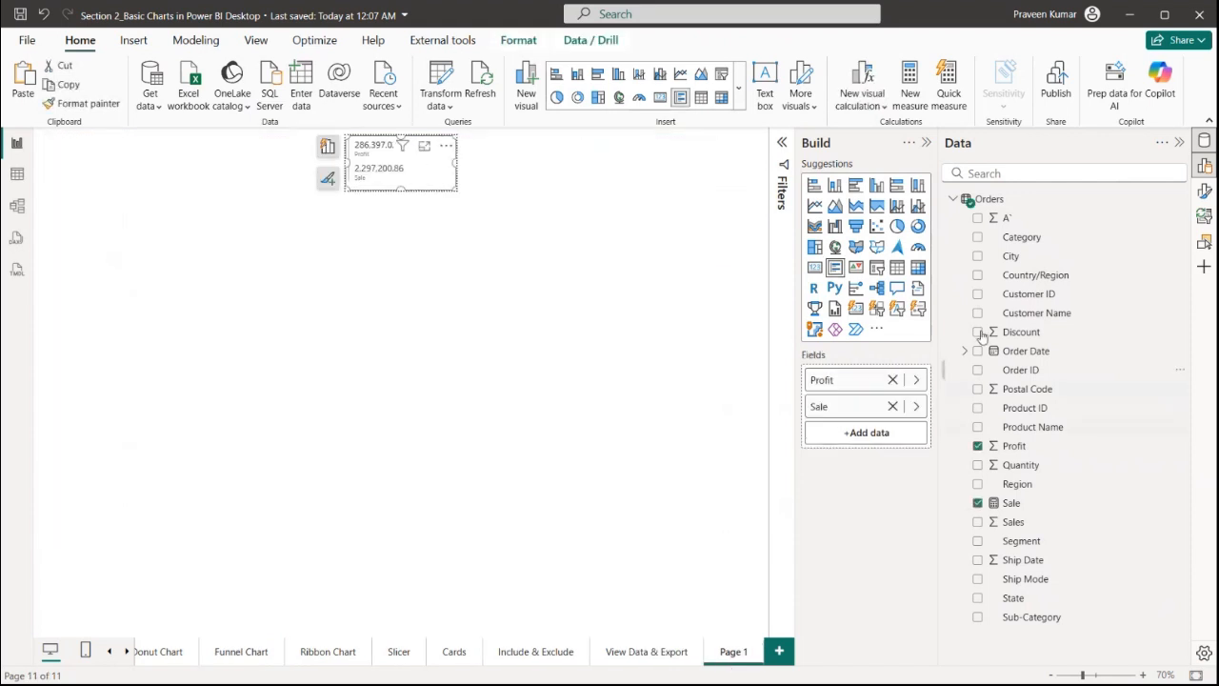
click(835, 207)
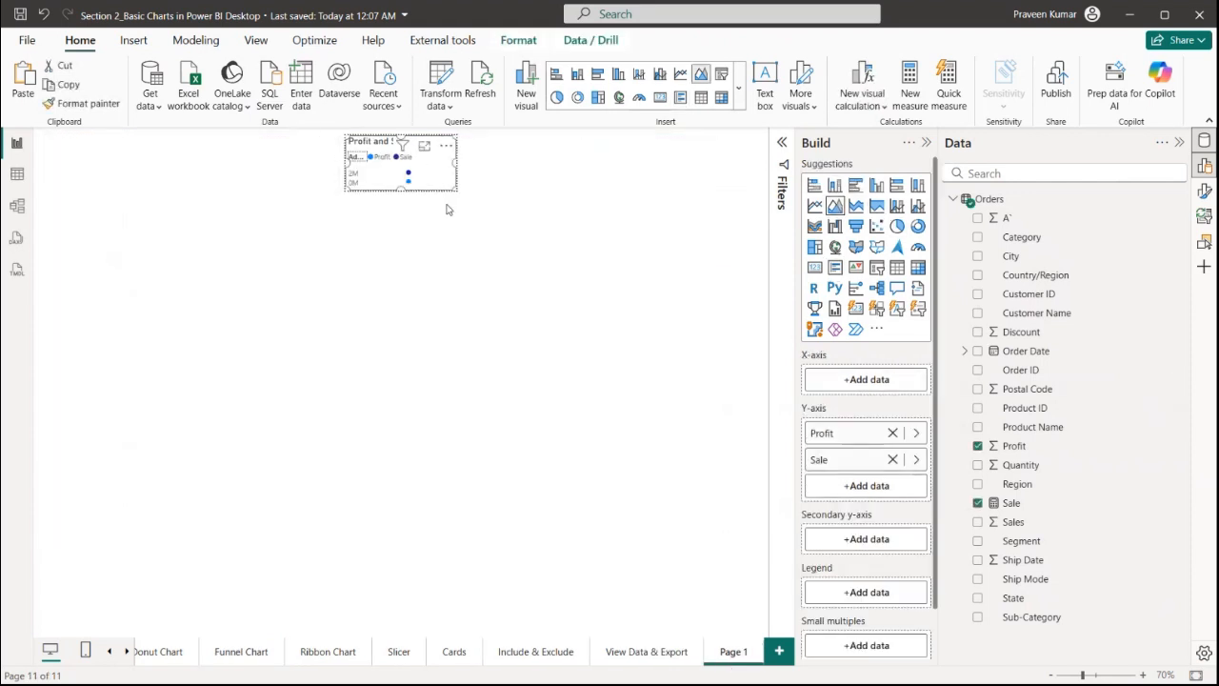
click(893, 433)
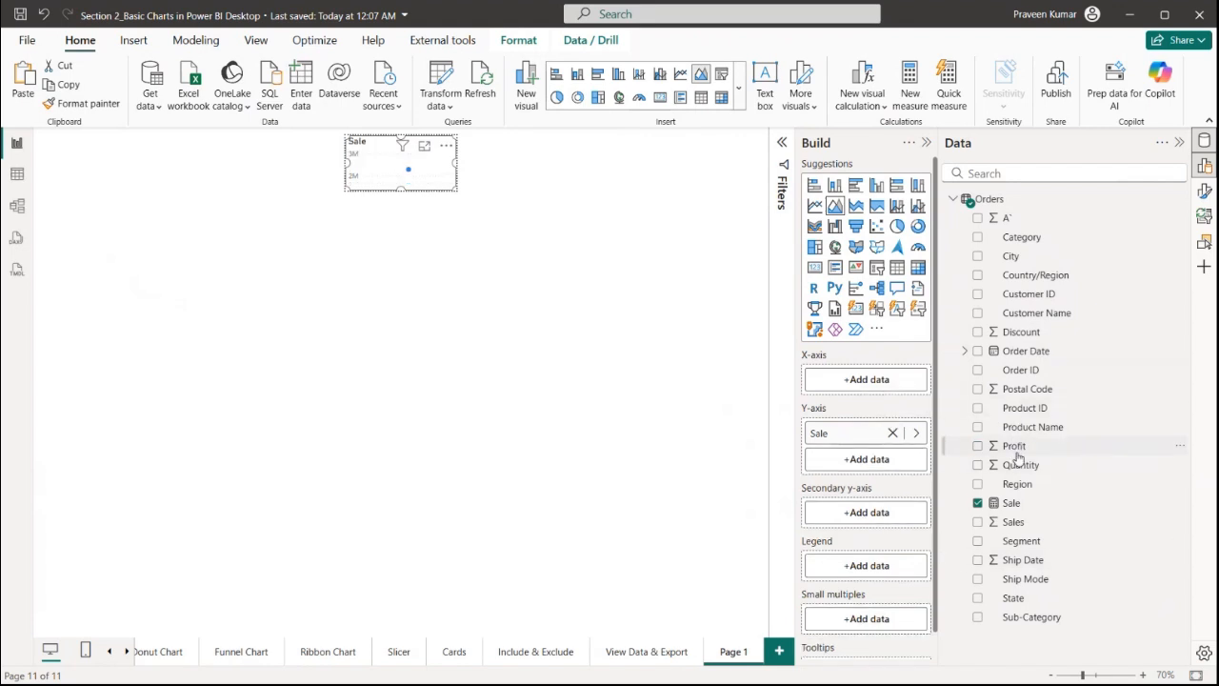
drag(1015, 485, 877, 381)
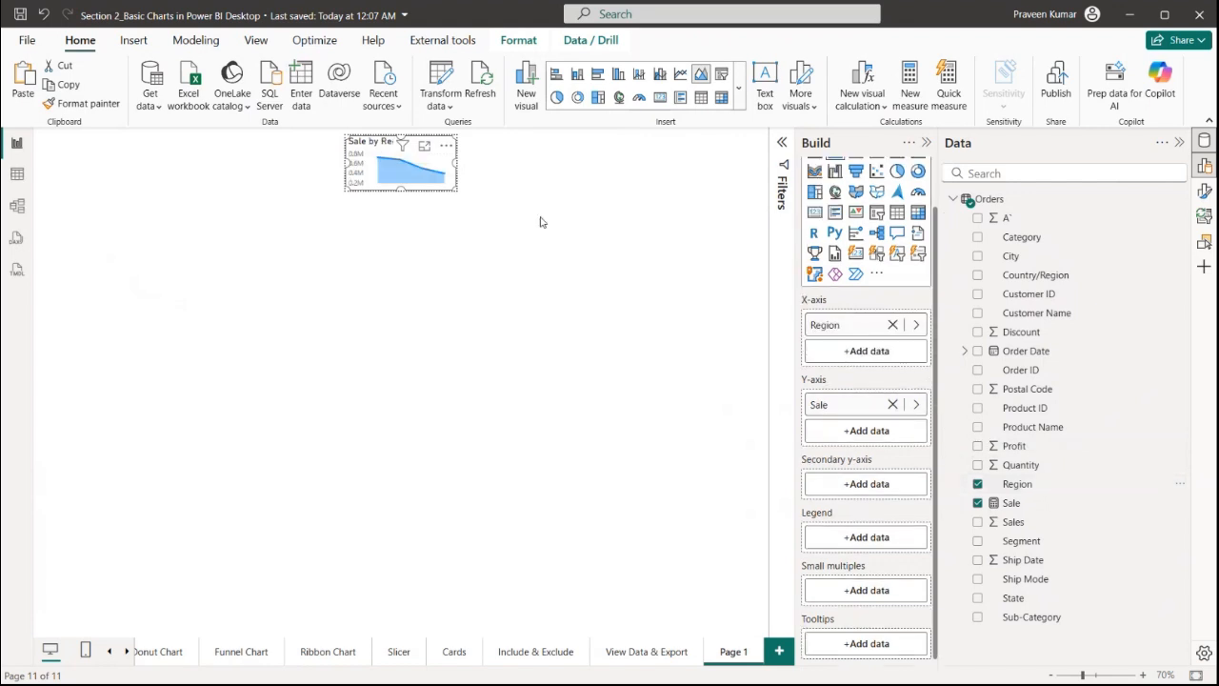
click(242, 652)
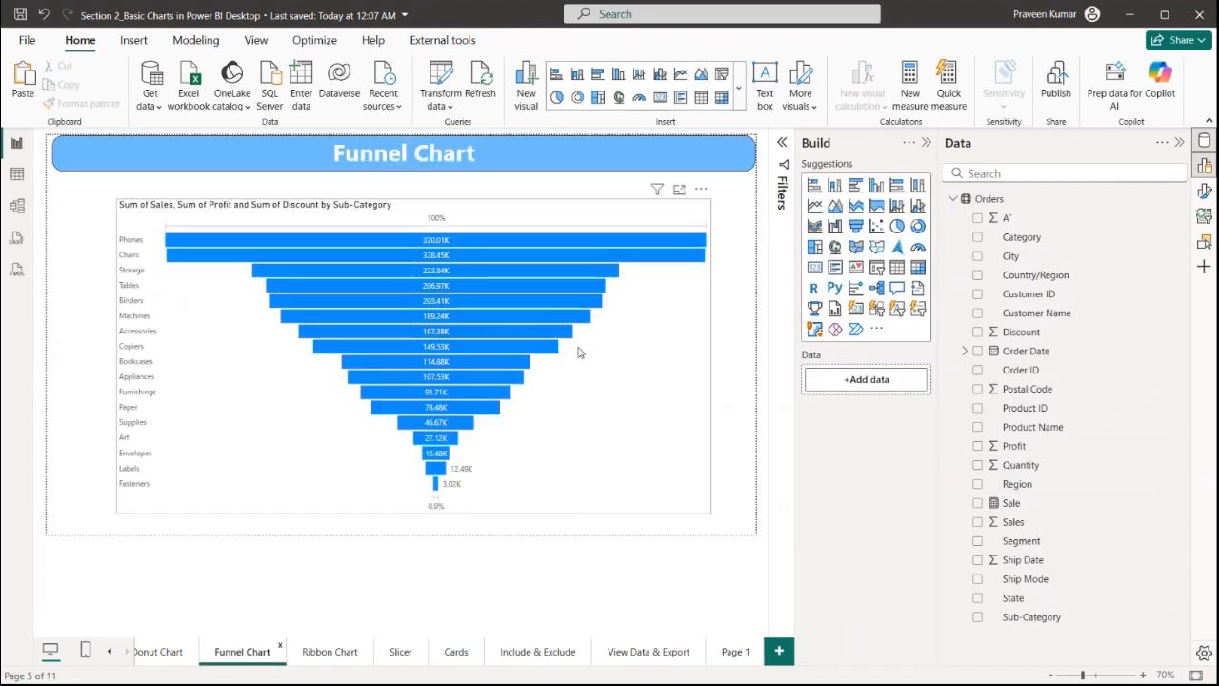
mouse_move(468, 327)
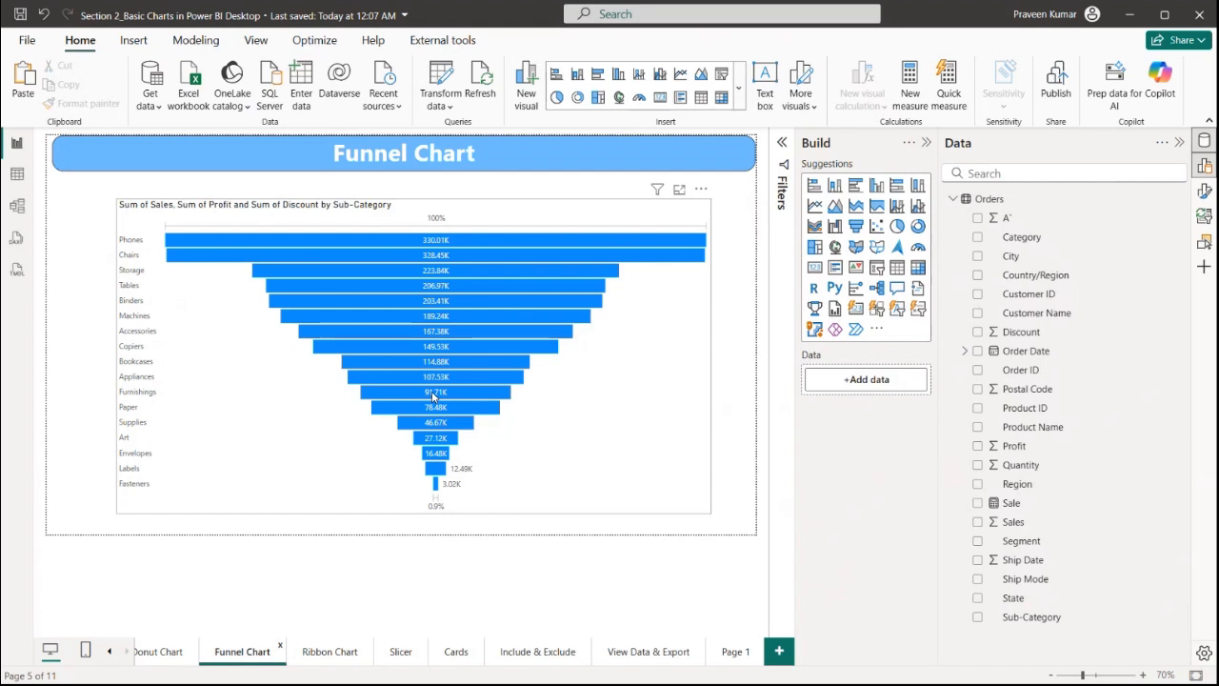
click(334, 652)
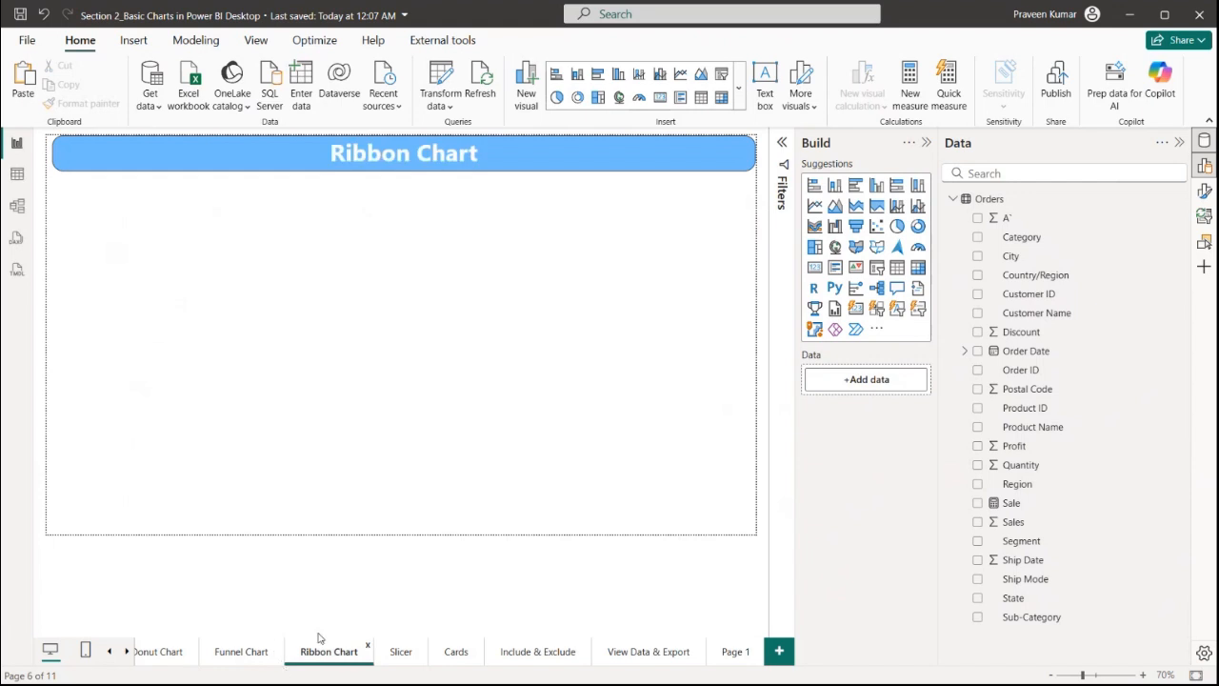
click(814, 228)
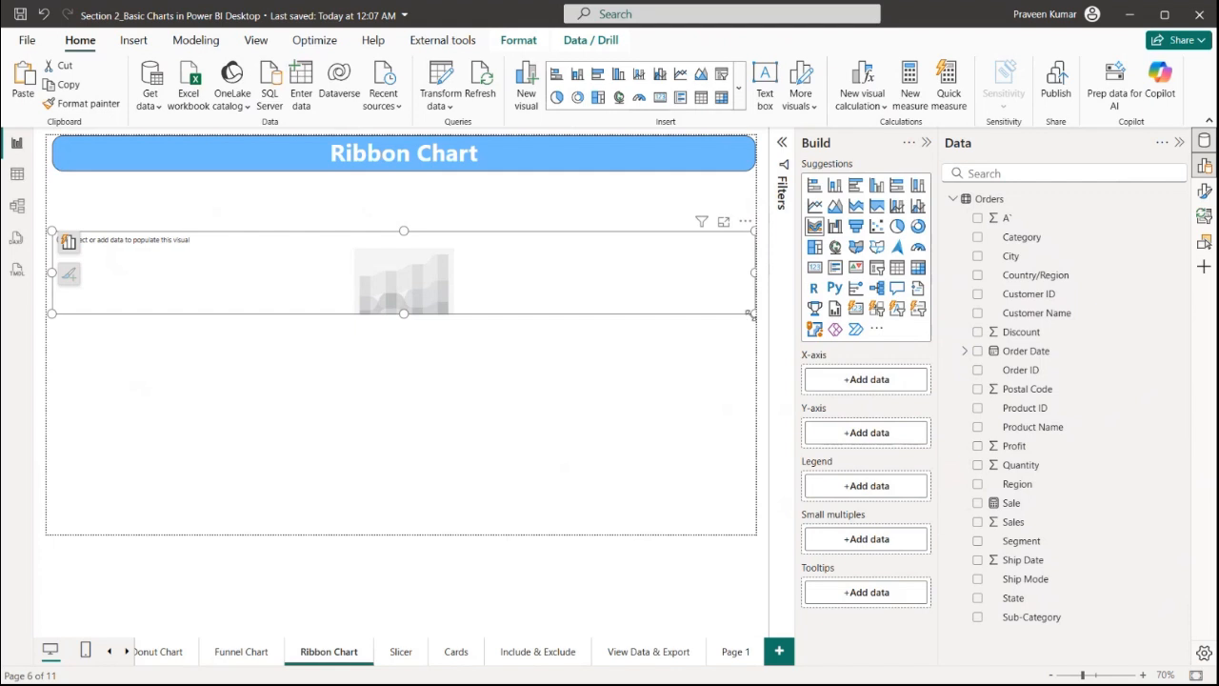
drag(750, 315, 492, 490)
drag(438, 449, 463, 403)
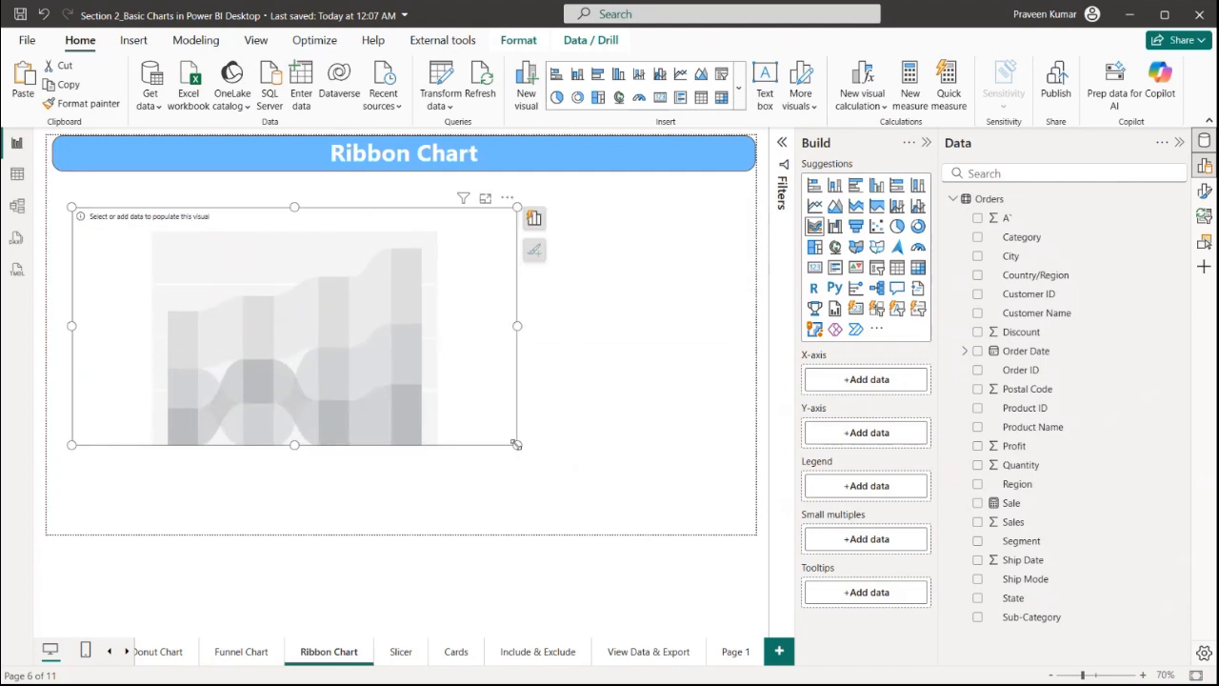
drag(515, 444, 671, 488)
drag(634, 413, 615, 409)
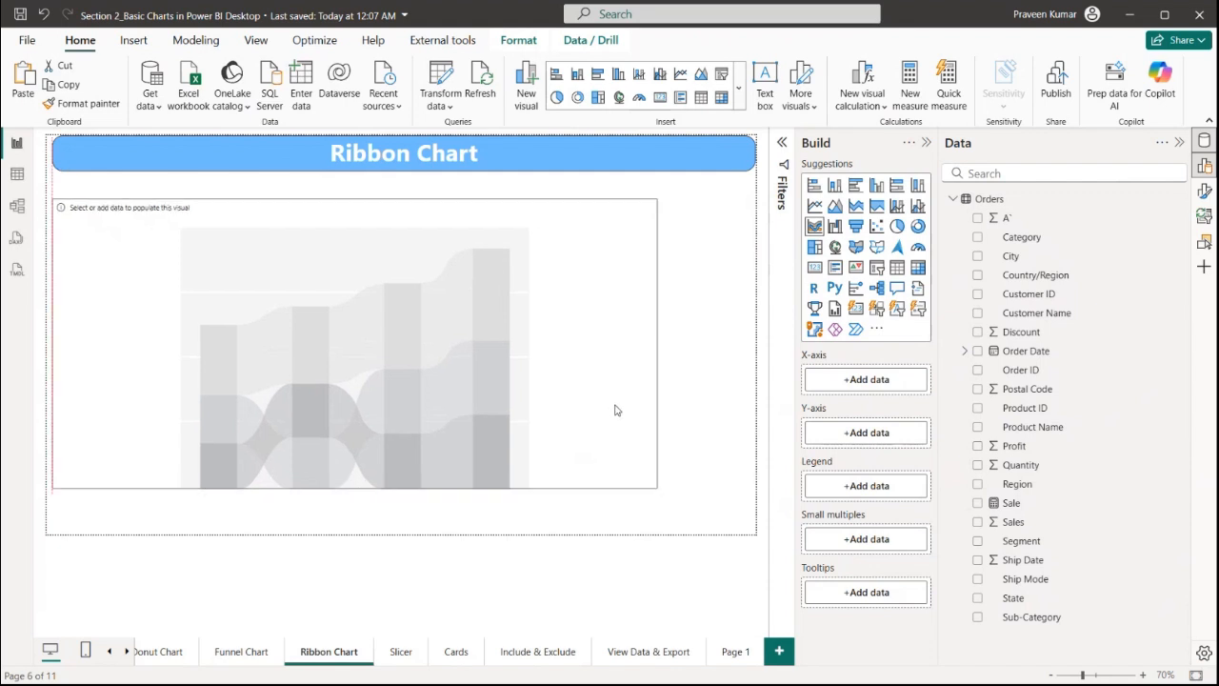
drag(656, 490, 573, 502)
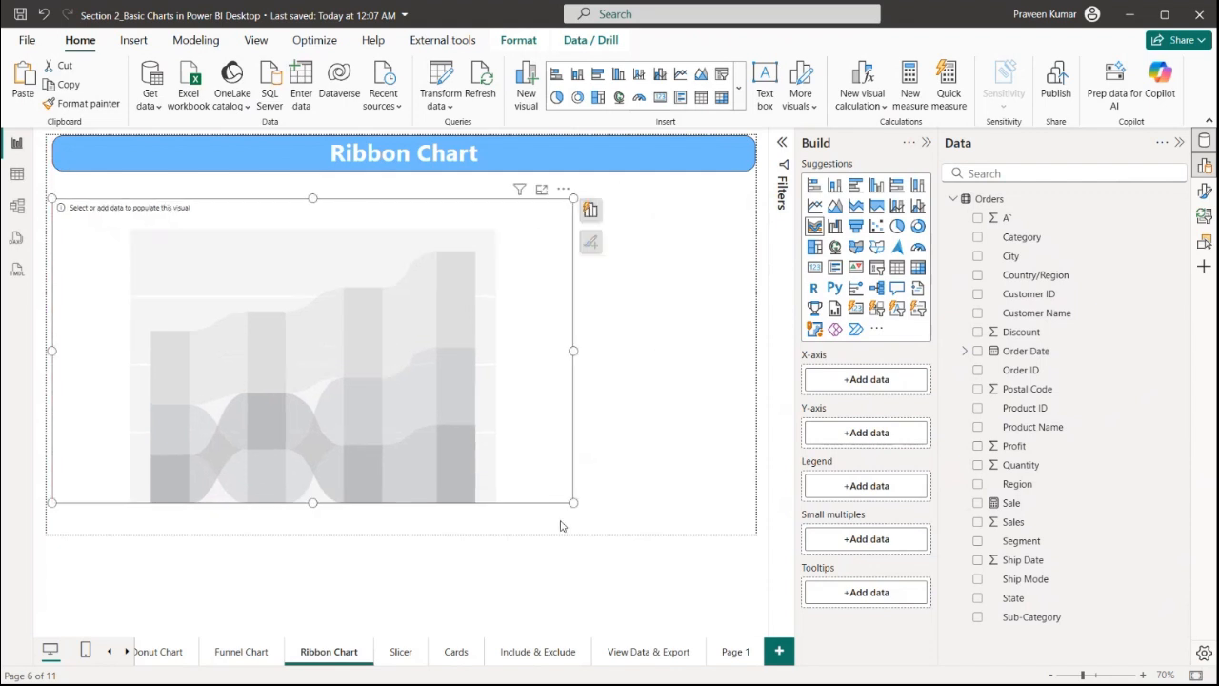
key(Delete)
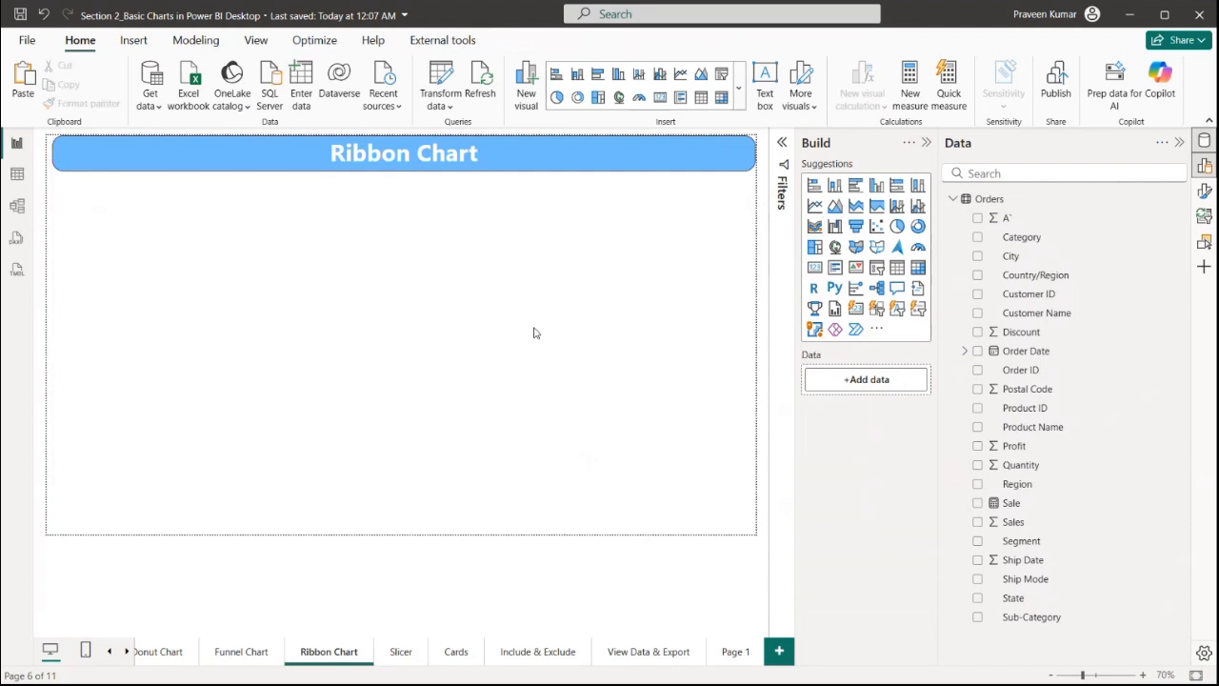
Insert a line chart on the Ribbon Chart page and enlarge it to fill most of the page
click(814, 206)
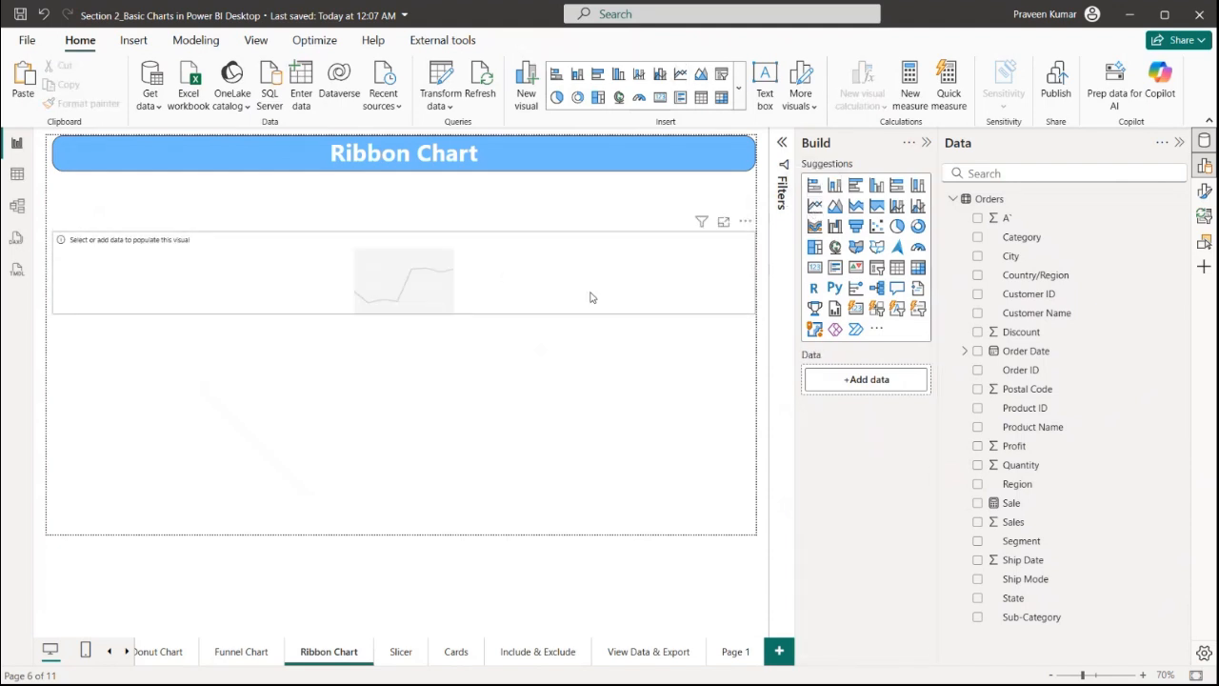
drag(753, 317, 536, 494)
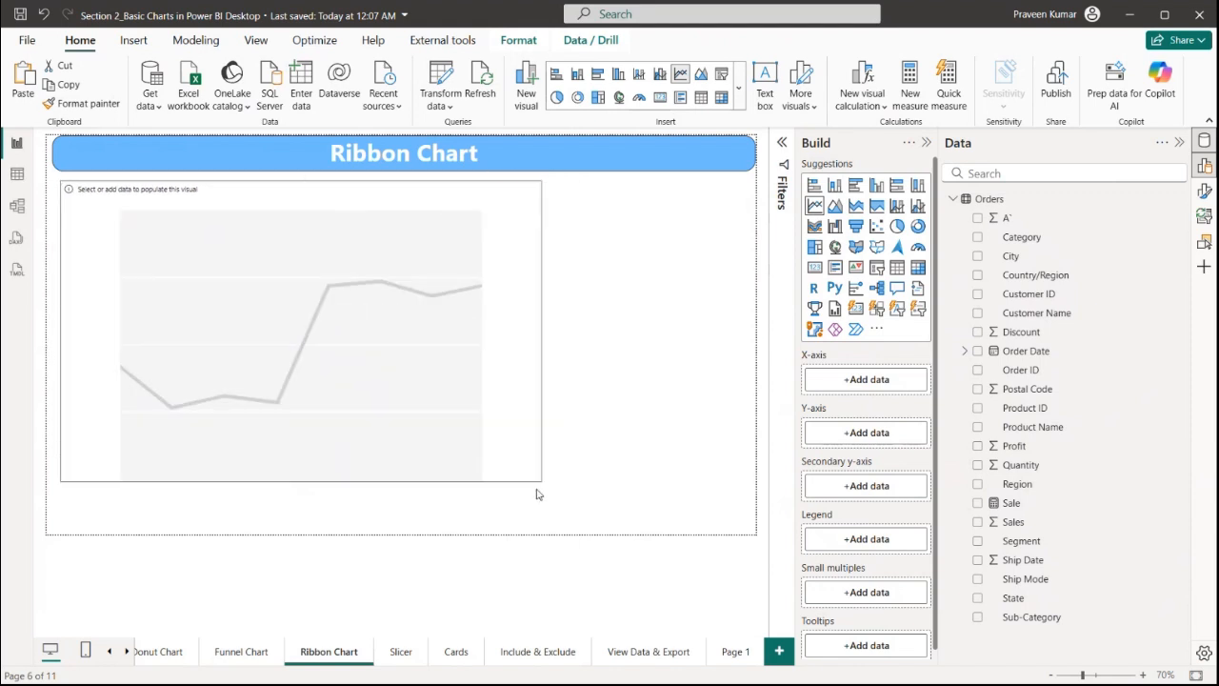
drag(481, 445, 496, 451)
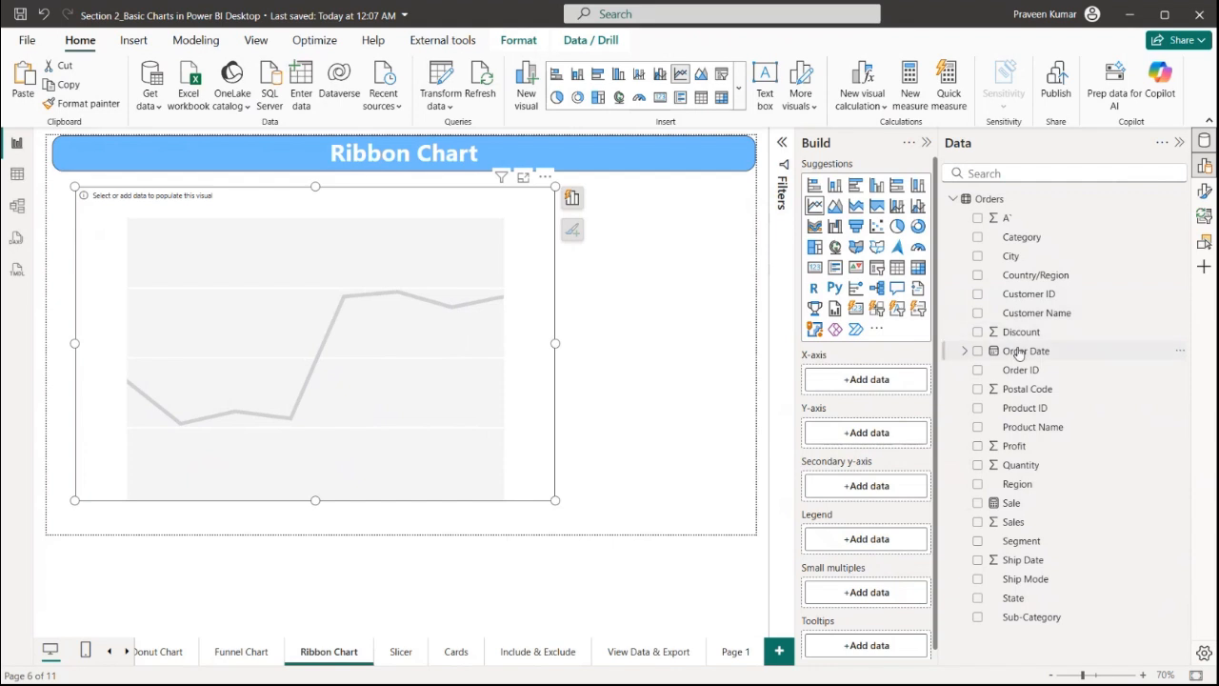
Build the line chart with Order Date on the x-axis and Sales on the y-axis
drag(1019, 352, 887, 384)
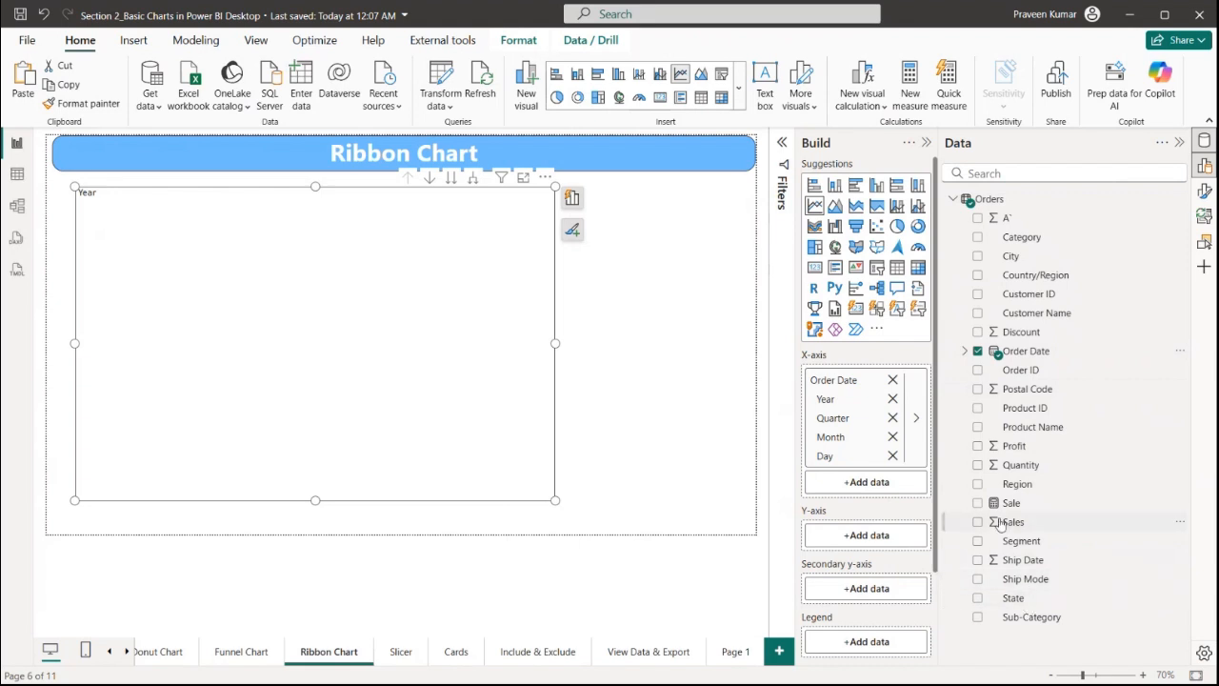
drag(1000, 524, 866, 535)
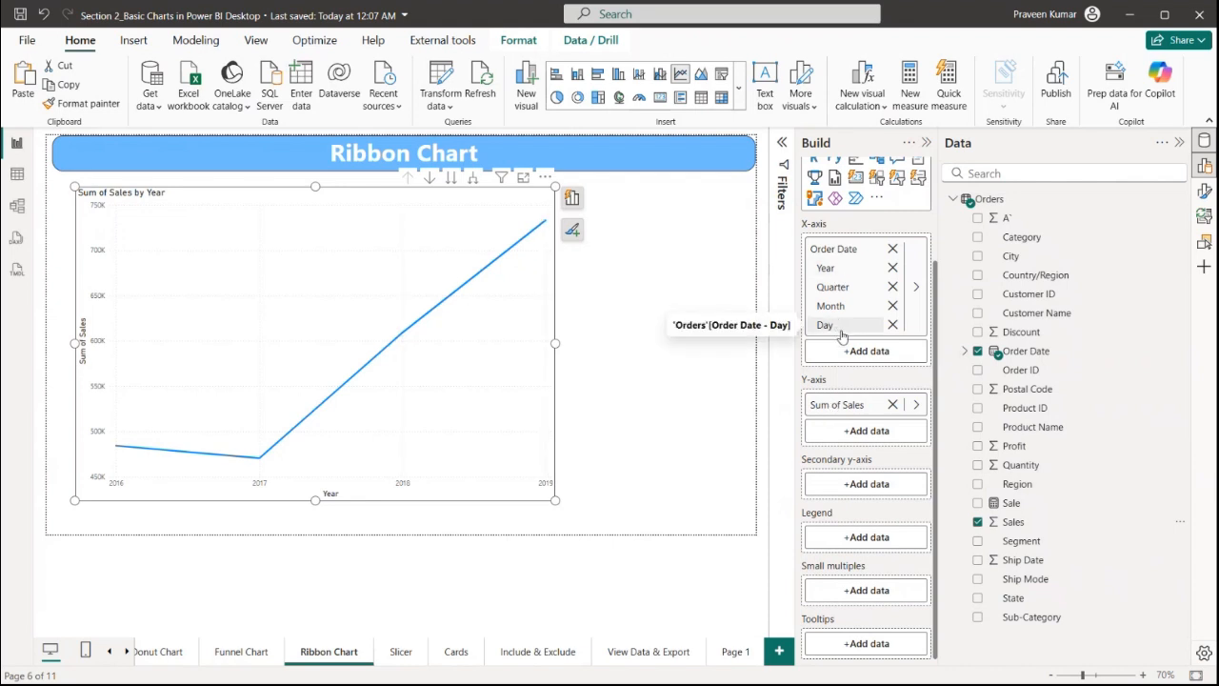
scroll(885, 434, up, 3)
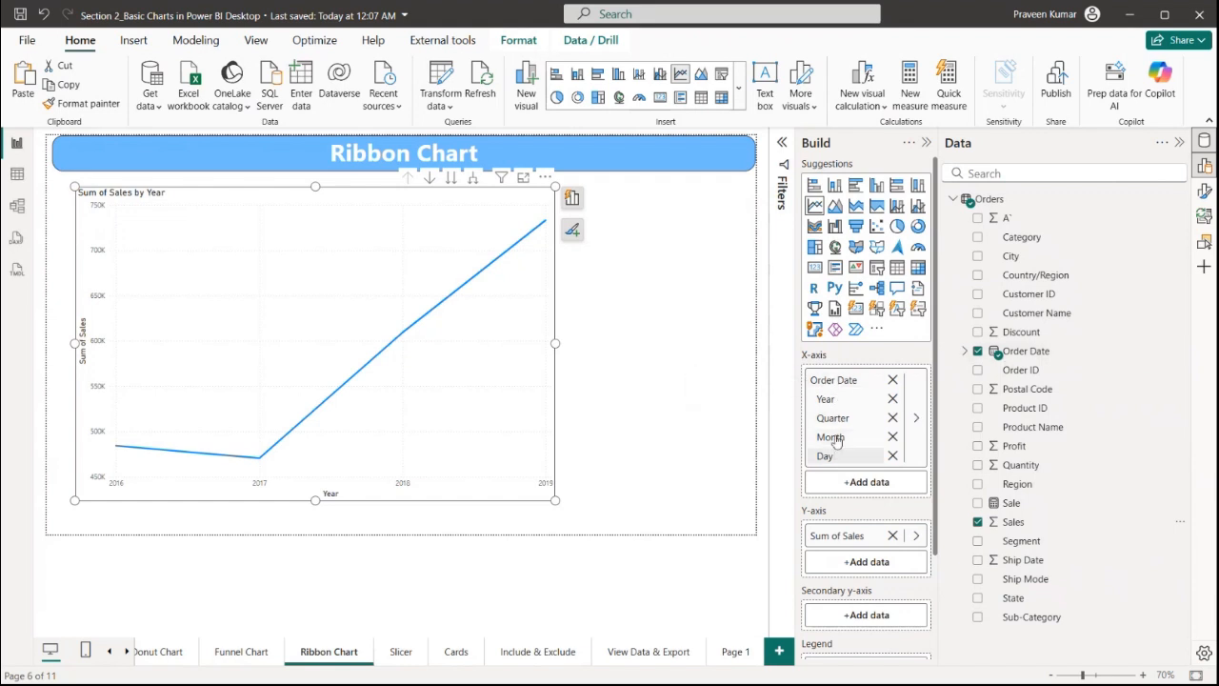
Switch the x-axis Order Date from the date hierarchy to plain Order Date
right_click(855, 383)
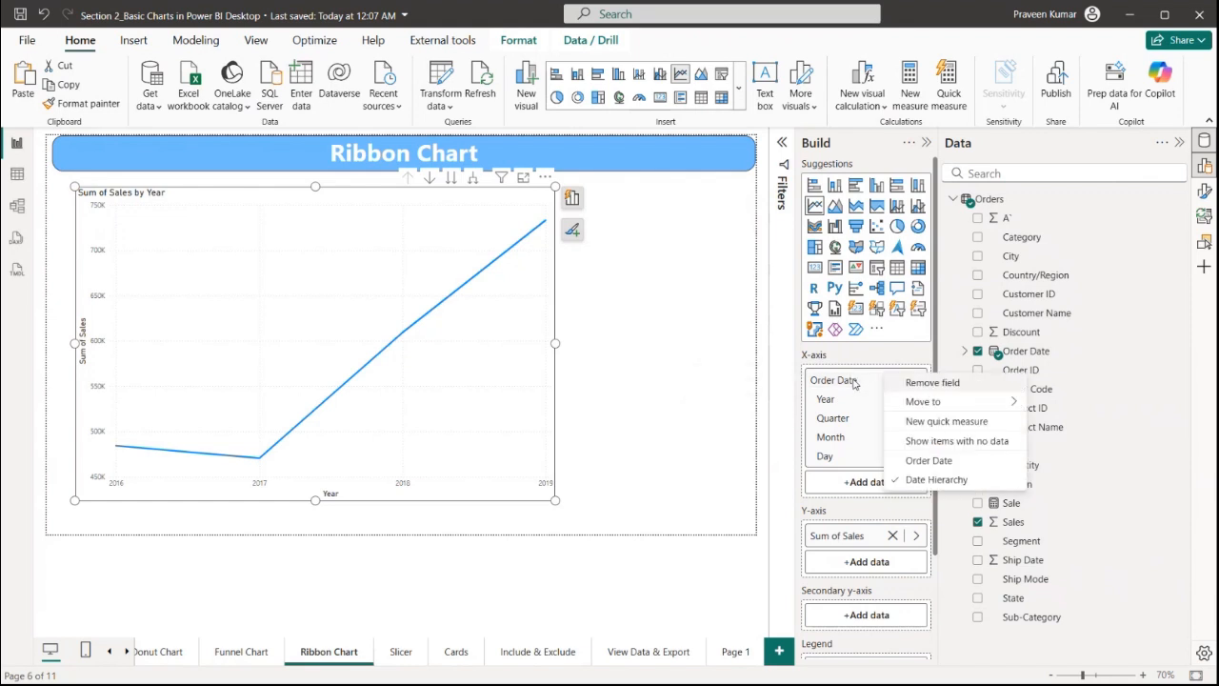
click(929, 461)
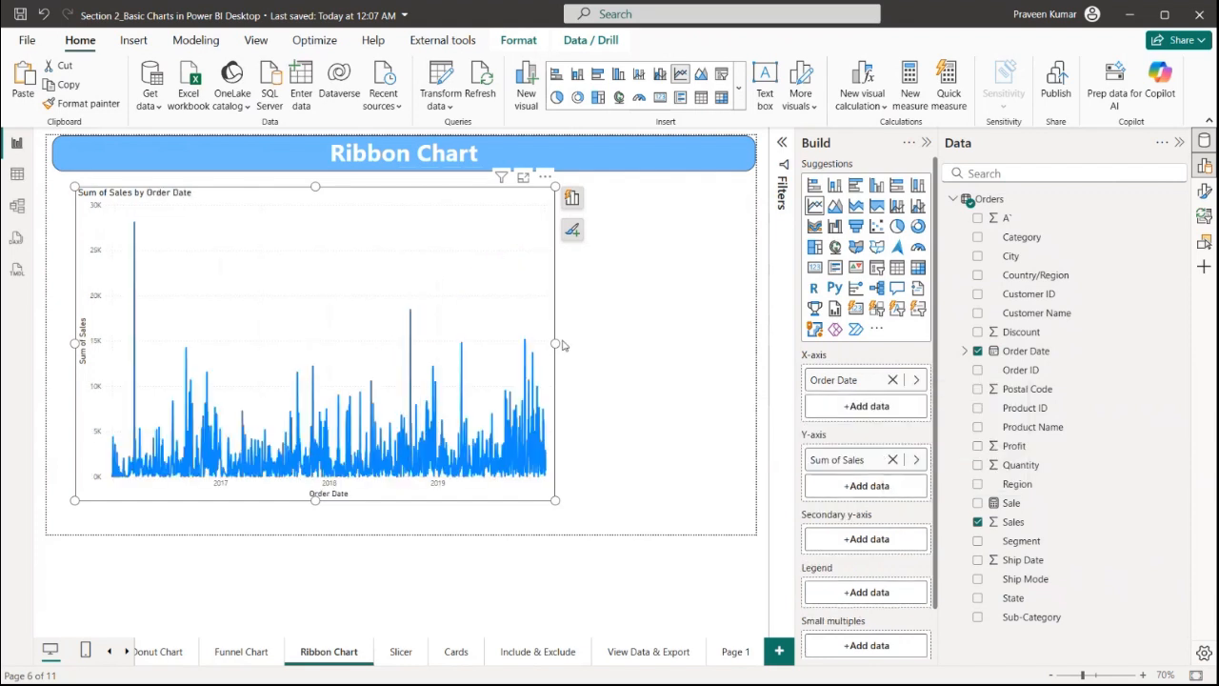
Widen the line chart and switch the x-axis Order Date back to Date Hierarchy
drag(558, 346, 692, 344)
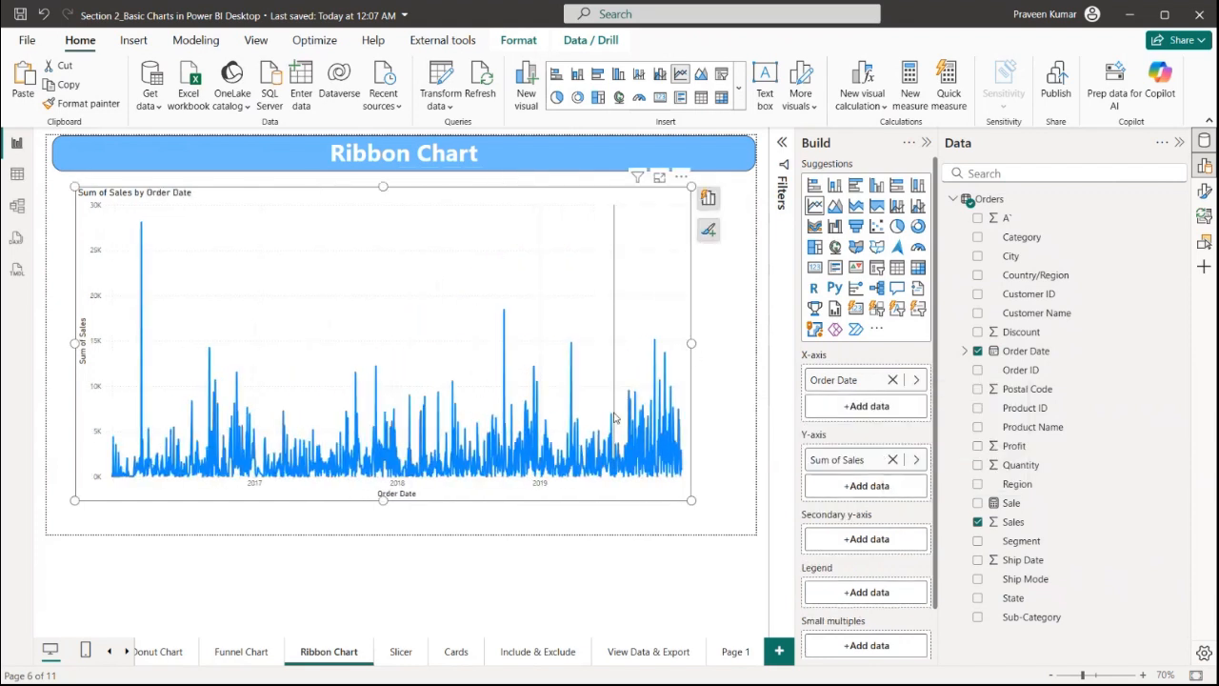
right_click(868, 382)
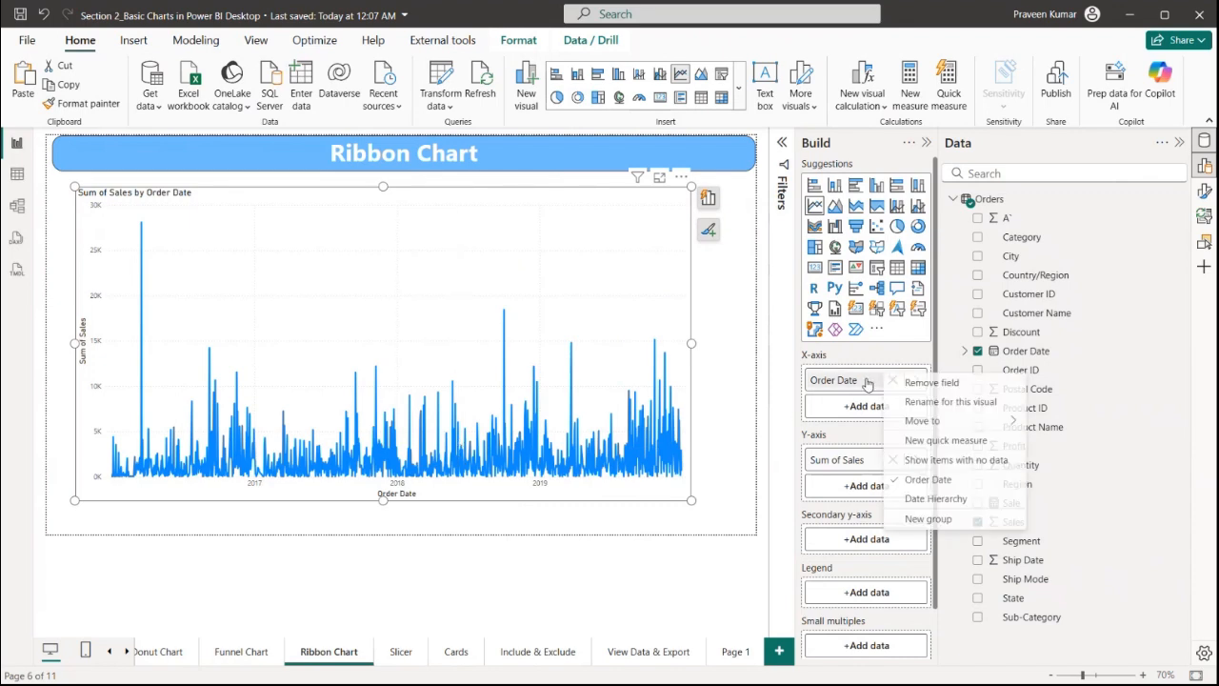
click(935, 500)
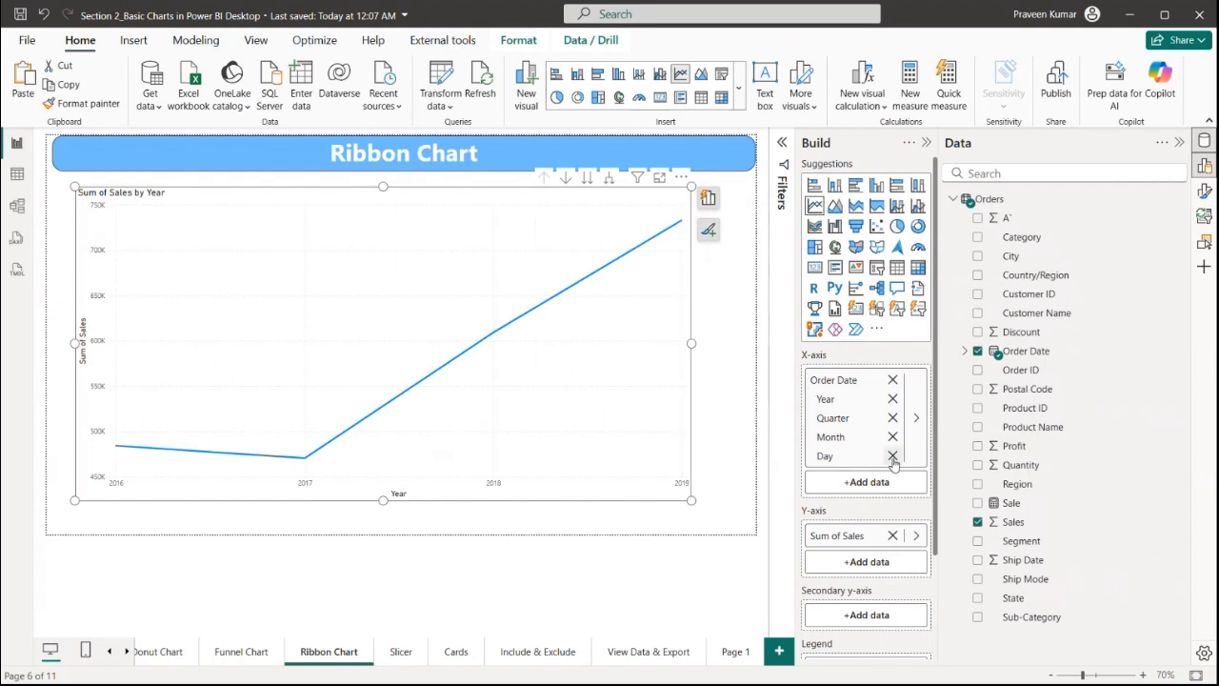
Add Profit to the y-axis and Discount to the secondary y-axis of the line chart
scroll(895, 462, down, 3)
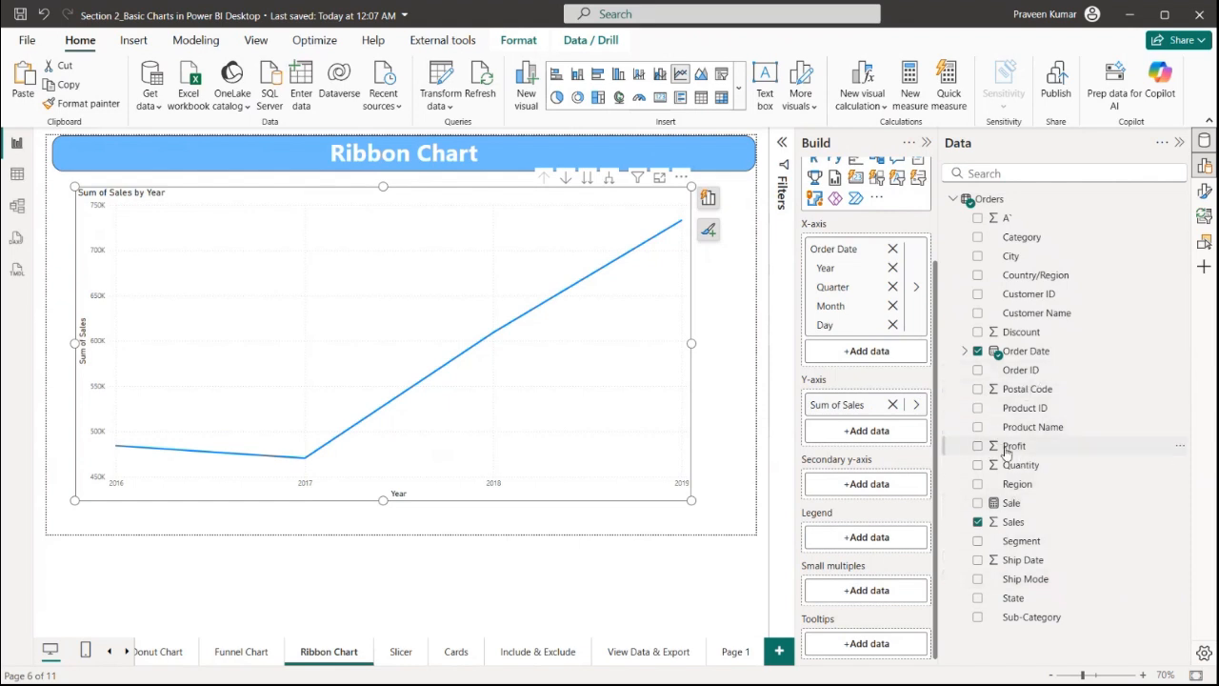
drag(1004, 447, 867, 430)
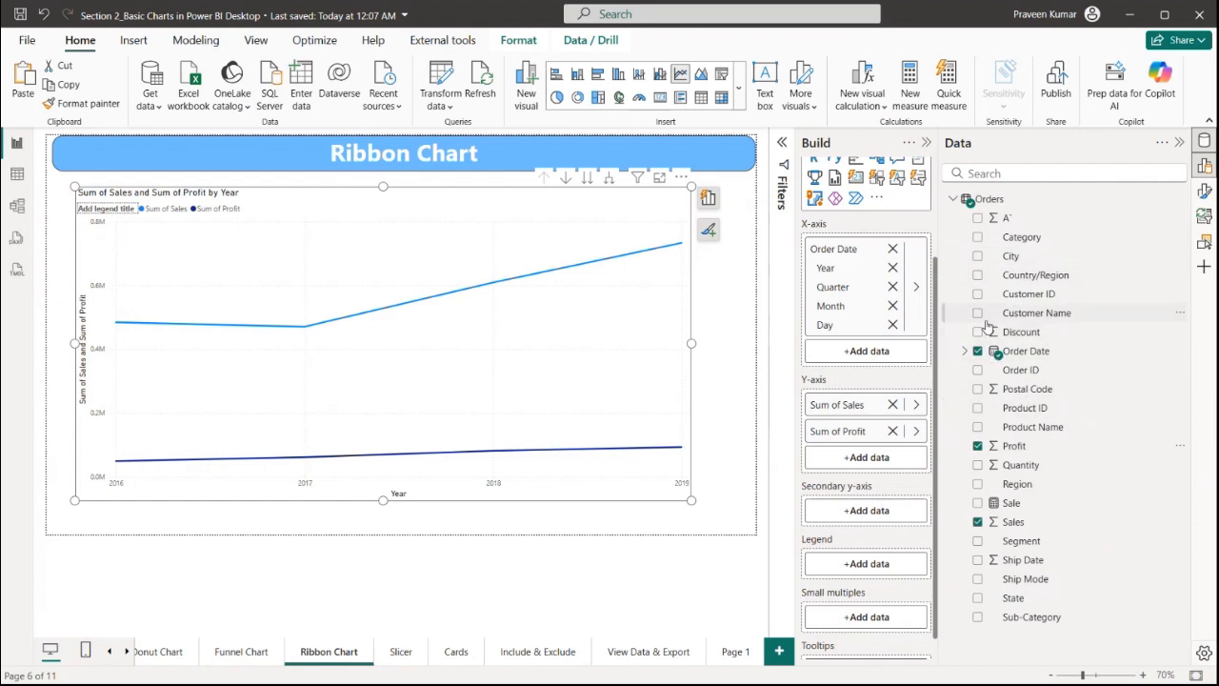
drag(990, 332, 862, 515)
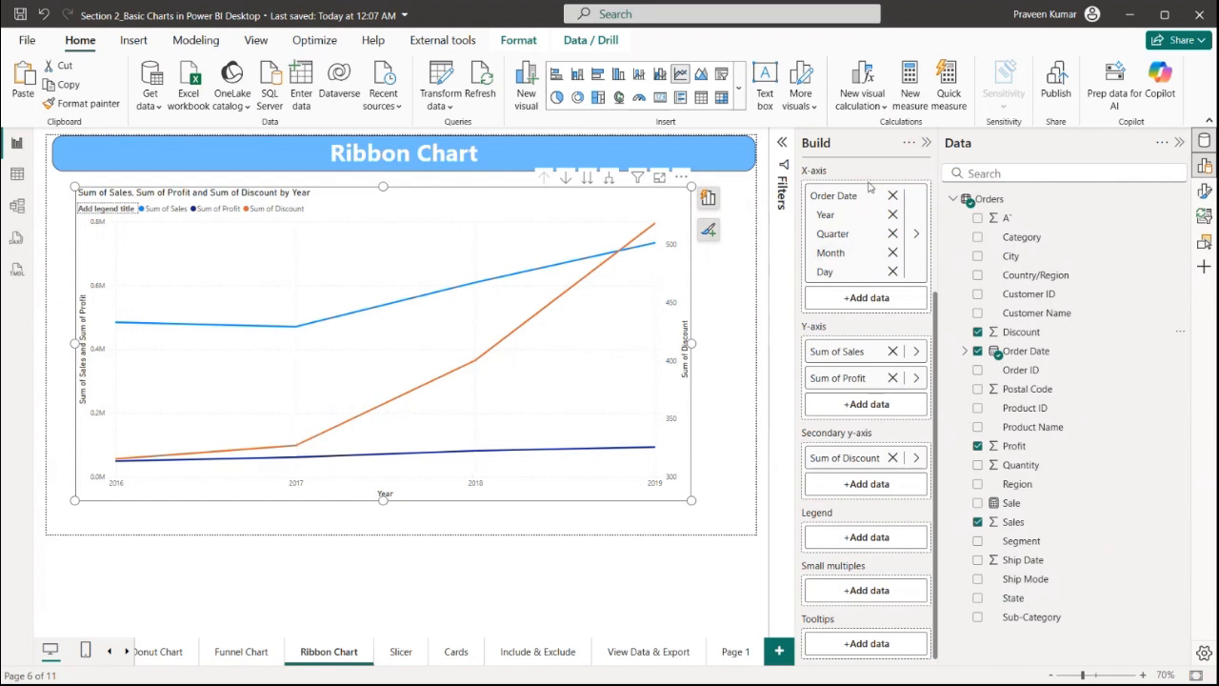
Turn on data labels for the line chart, briefly toggling shade area on and off
click(1205, 190)
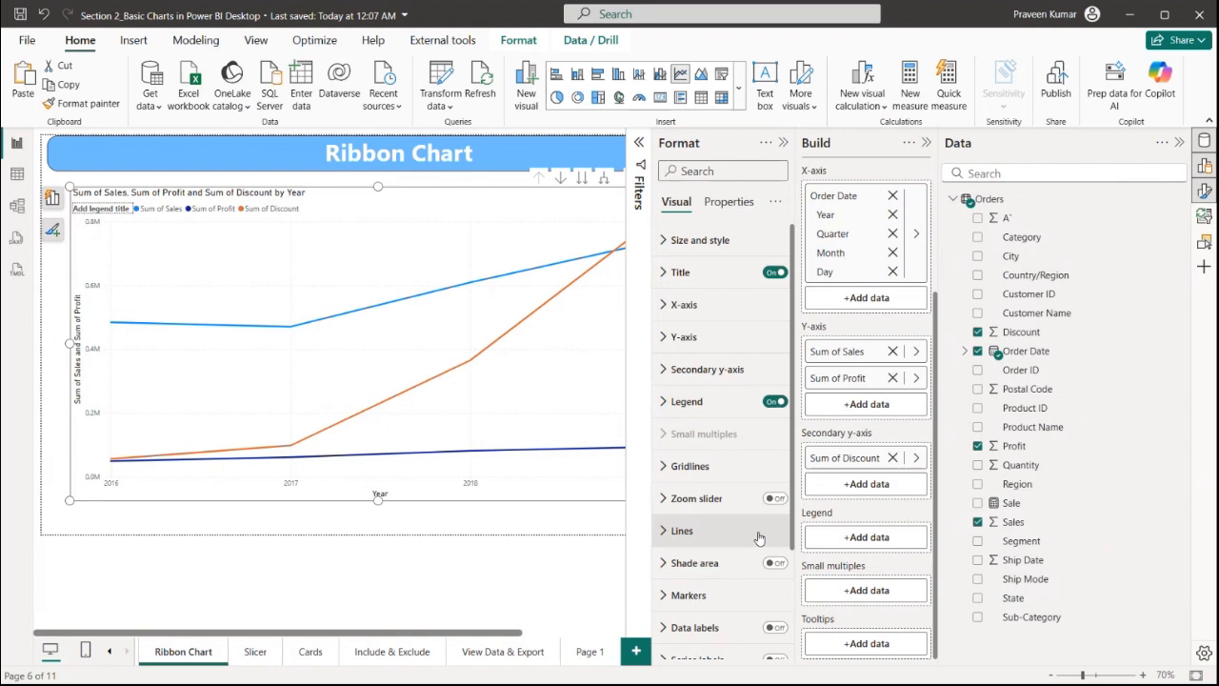
click(775, 563)
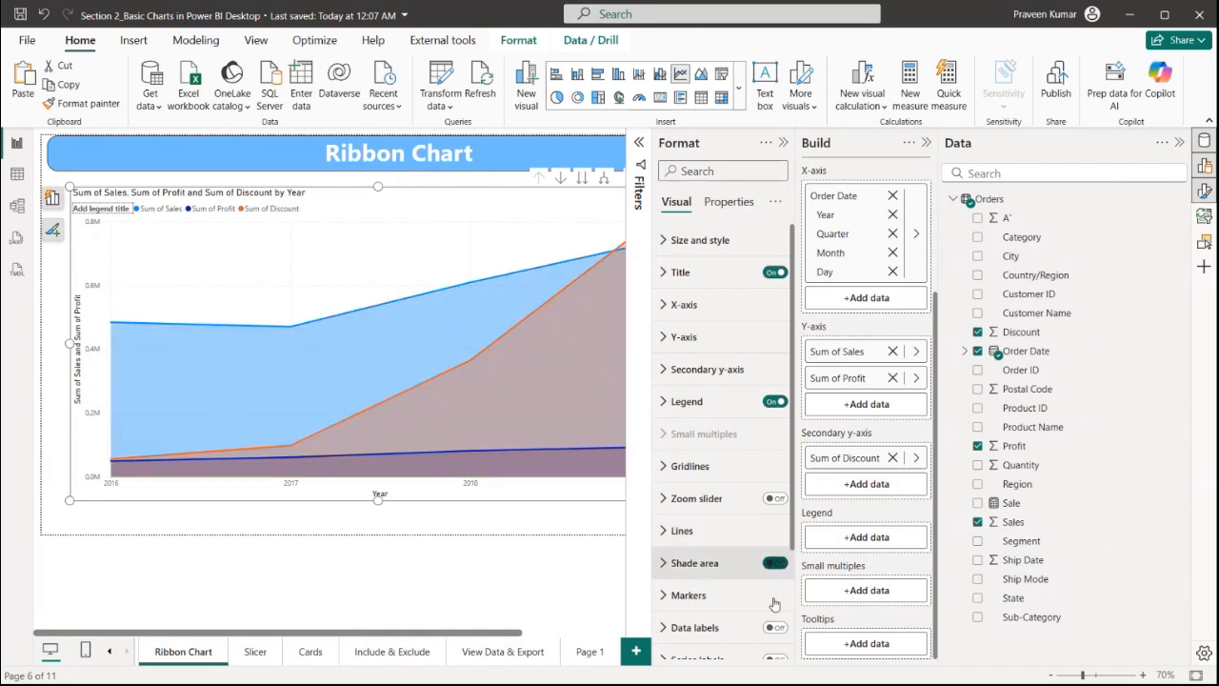
click(775, 563)
click(775, 628)
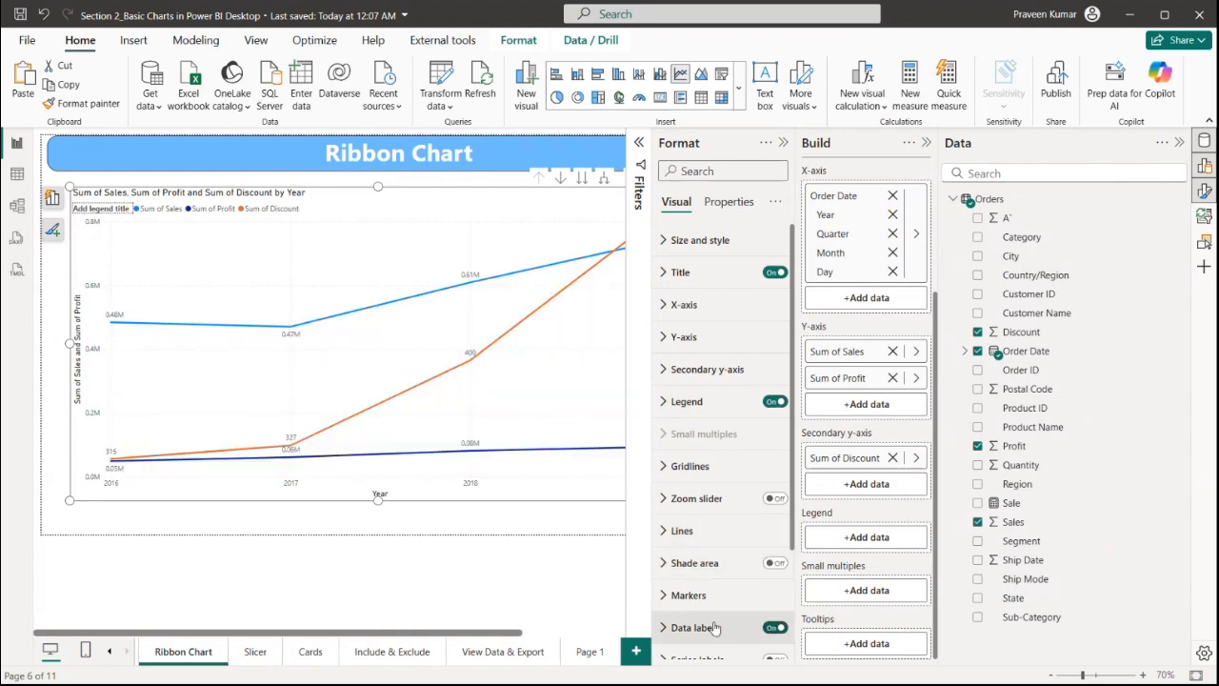
Turn on markers for all series of the line chart
click(687, 595)
scroll(752, 529, down, 2)
click(753, 519)
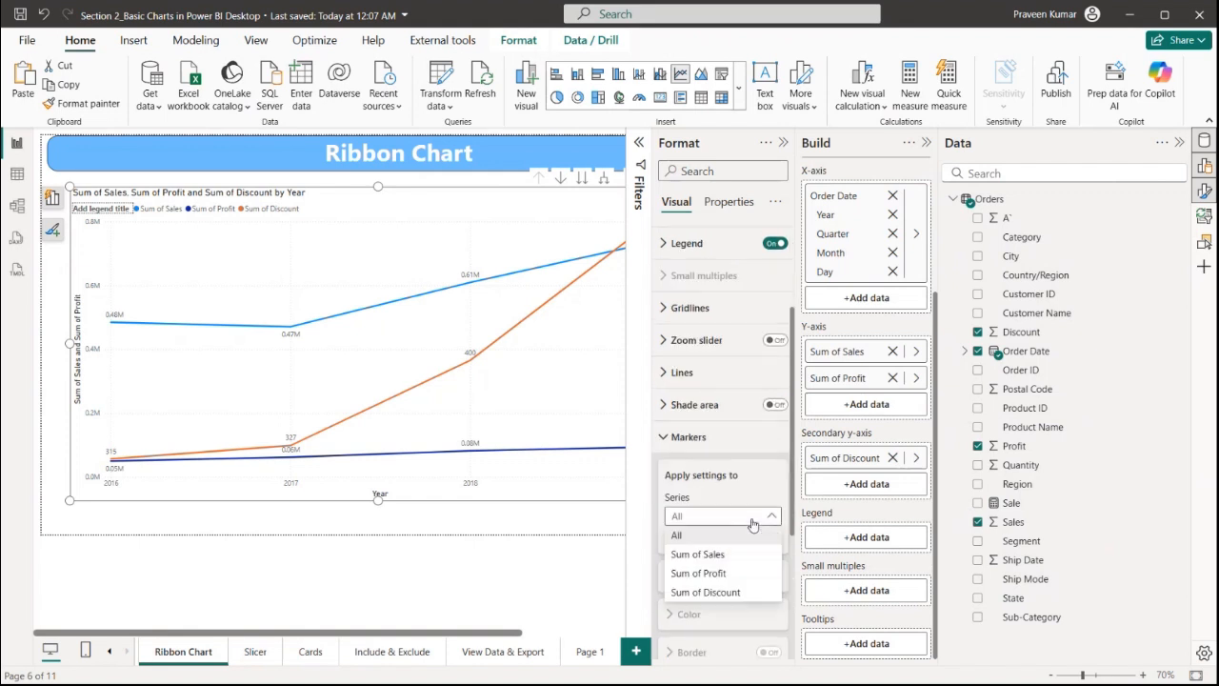
click(724, 554)
click(723, 519)
click(676, 535)
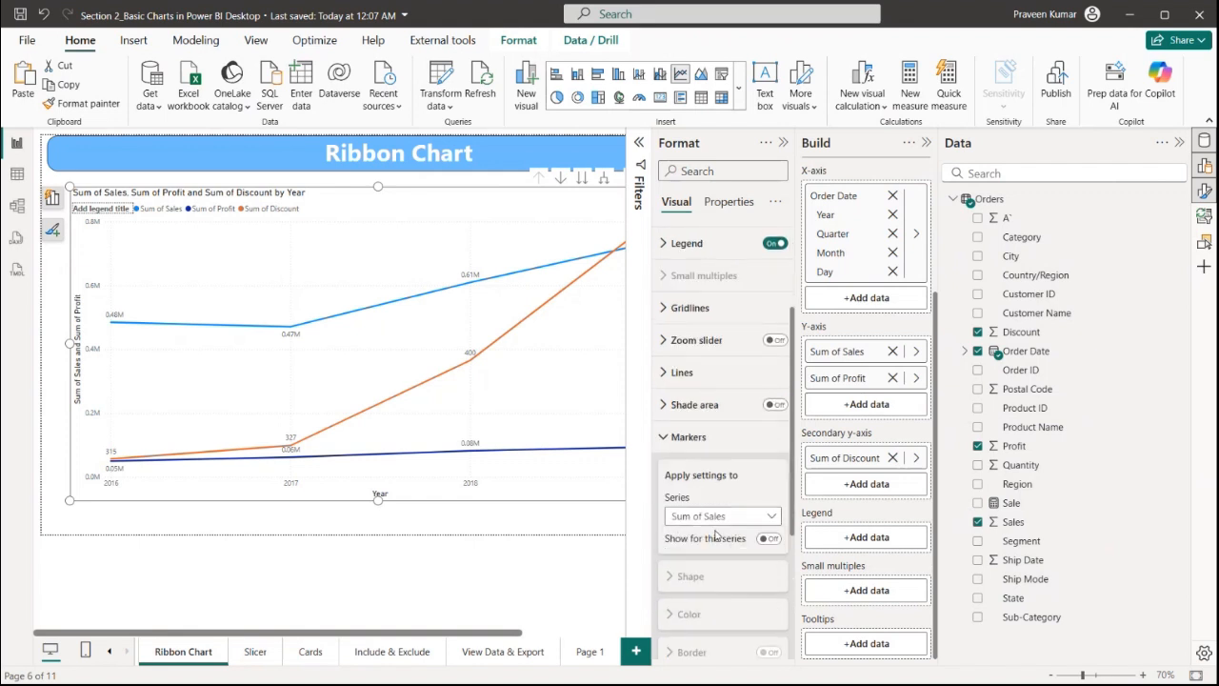
scroll(724, 477, down, 2)
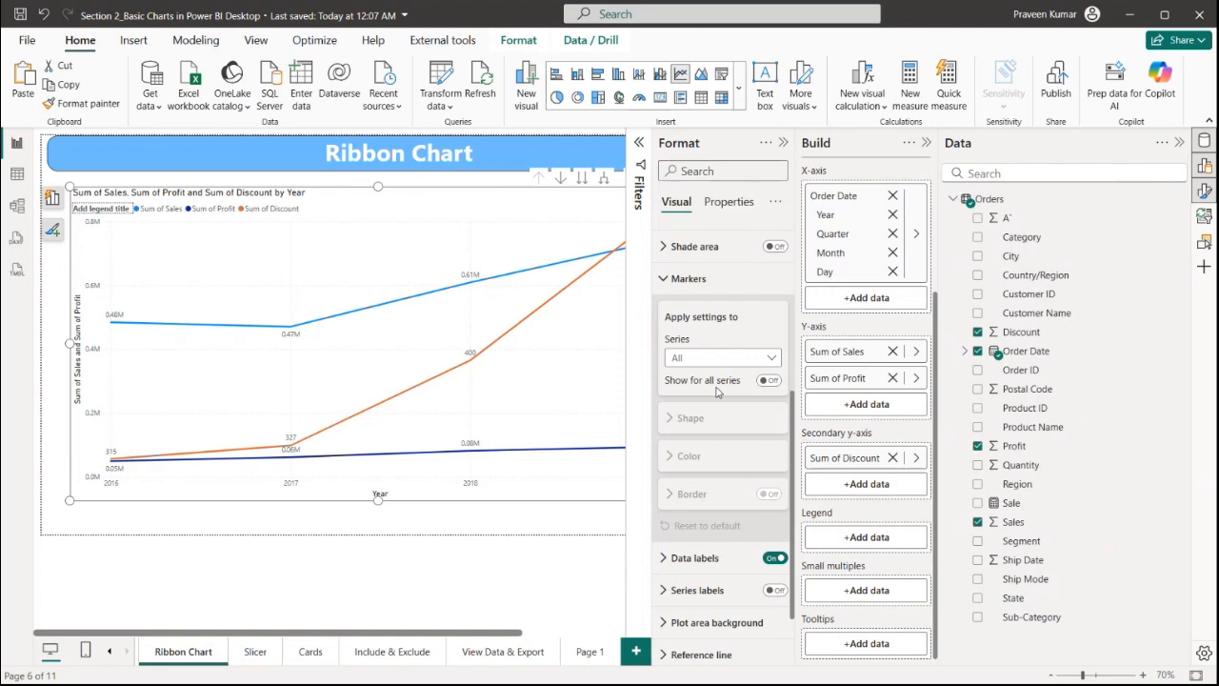
click(768, 380)
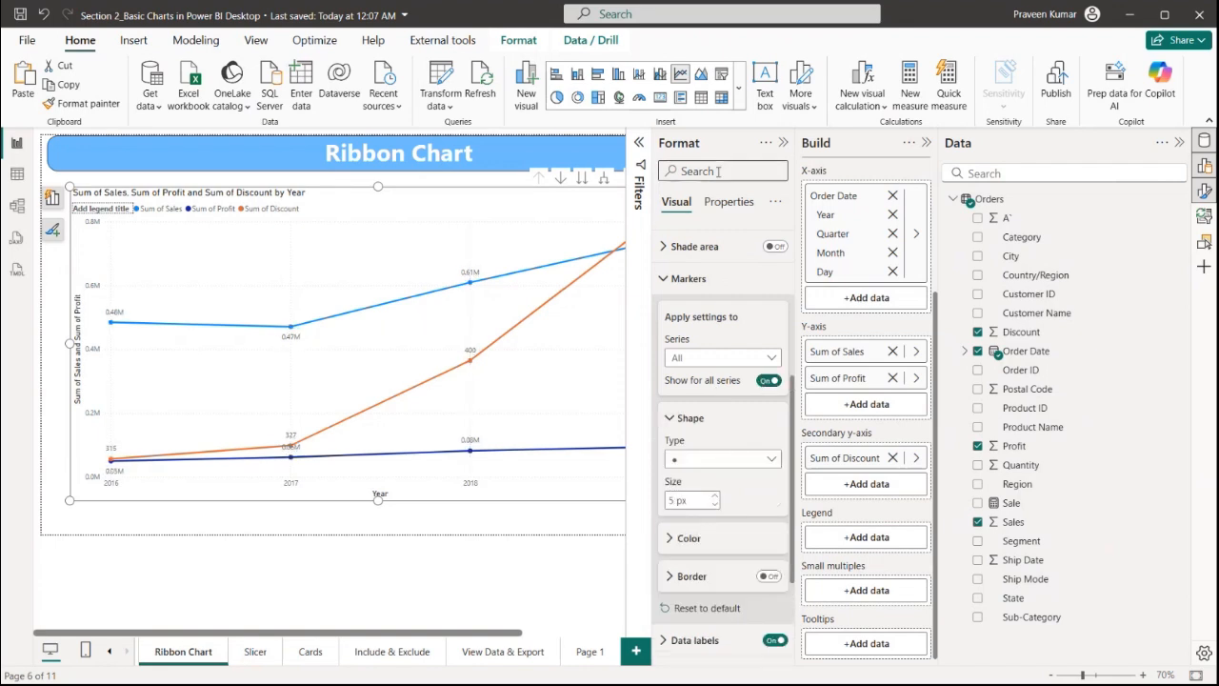
click(783, 142)
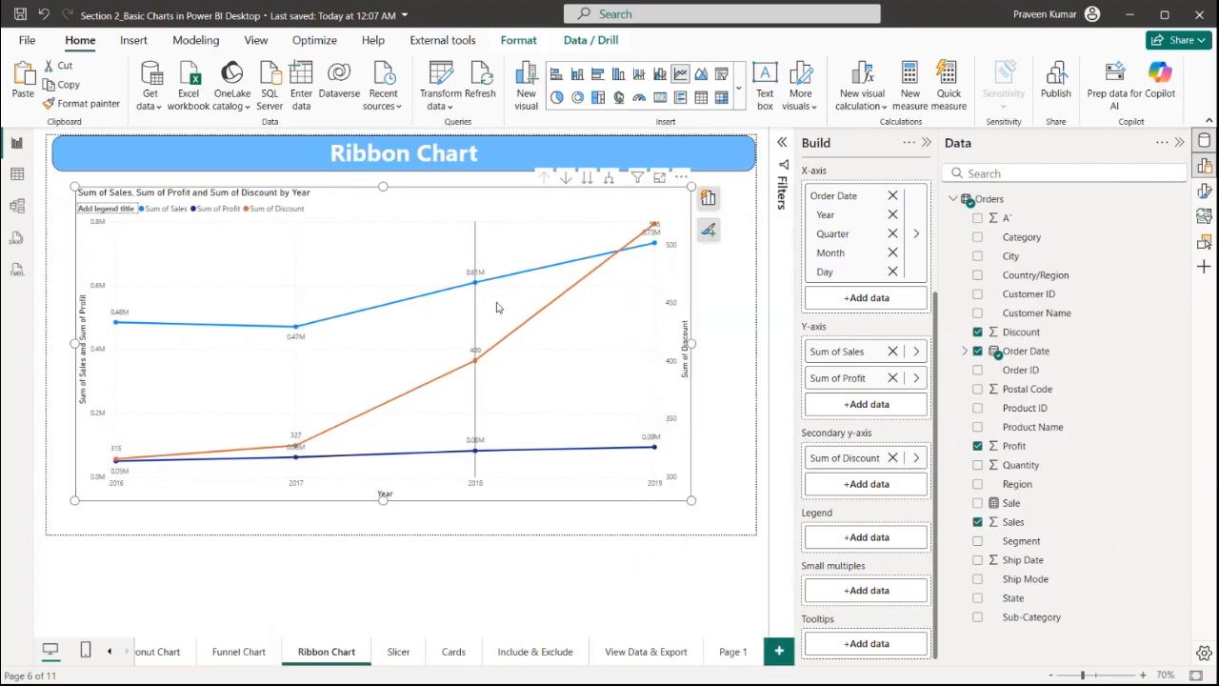
Change the visual into a ribbon chart and slightly reposition and enlarge it
drag(439, 218, 417, 218)
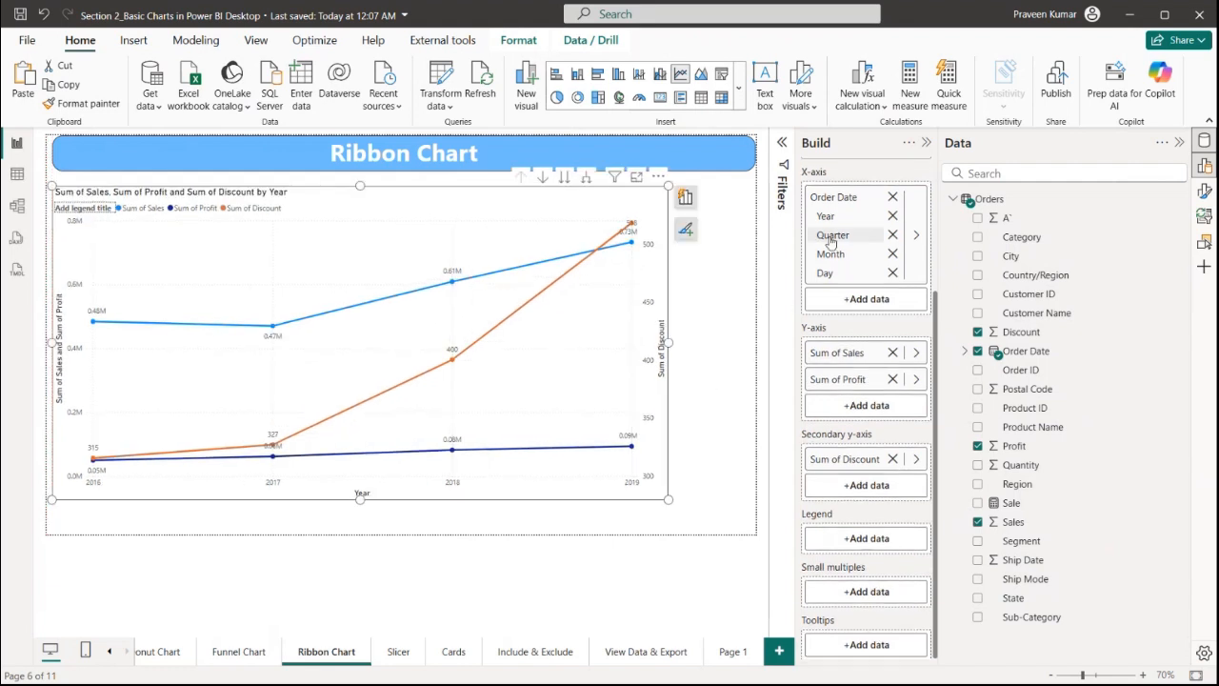
scroll(824, 228, up, 3)
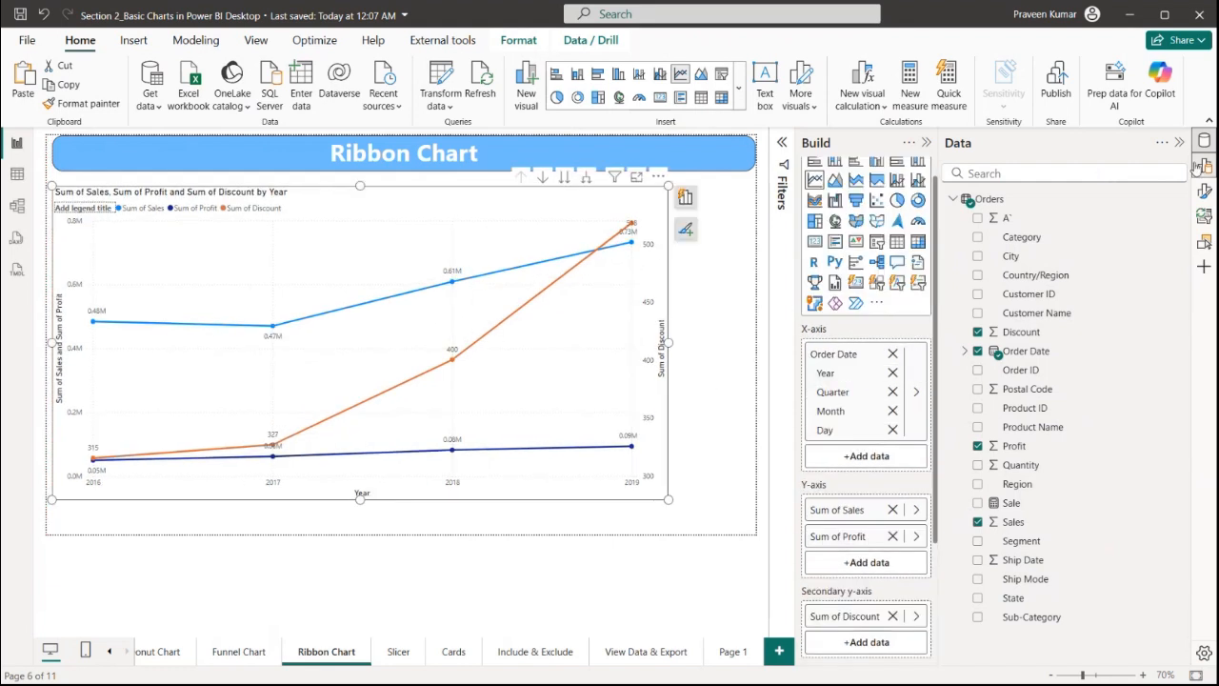
click(815, 201)
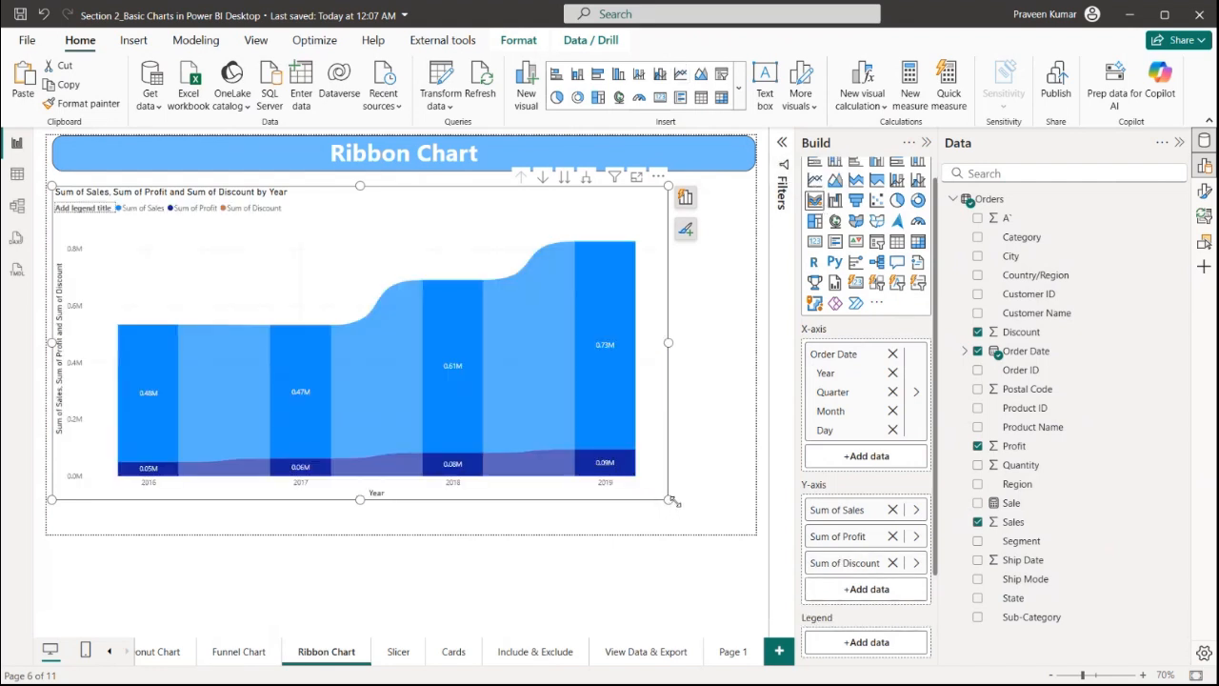
drag(672, 501, 701, 516)
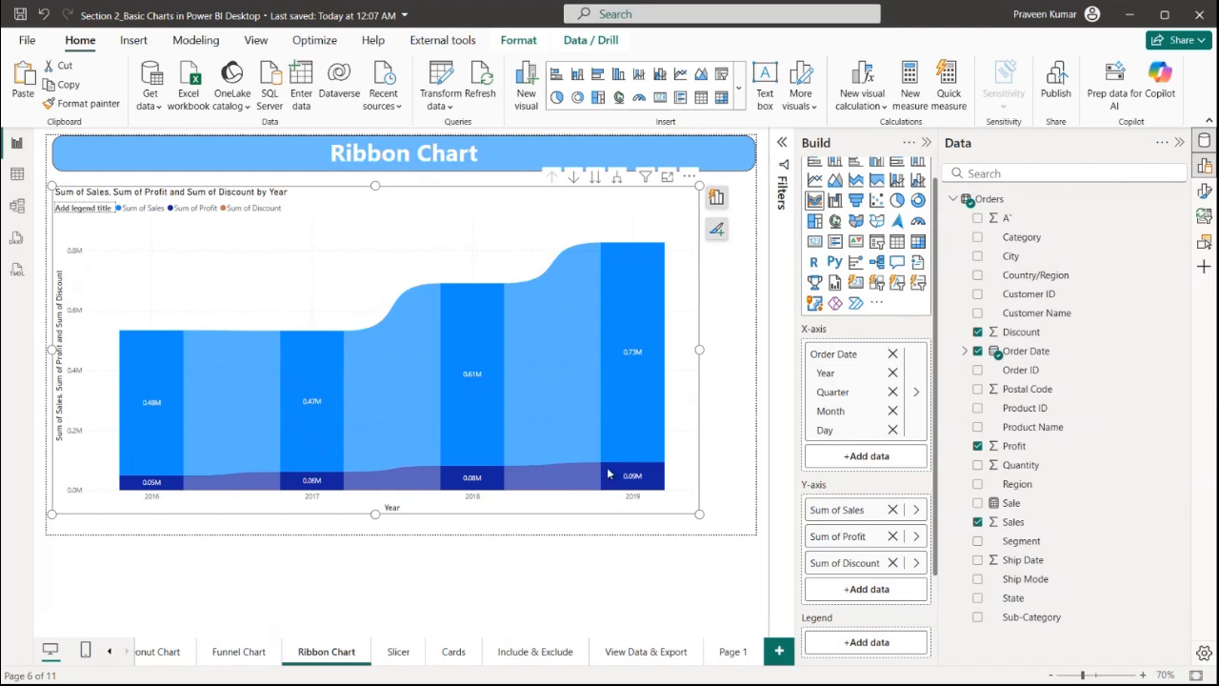
Drill down the ribbon chart's date hierarchy level by level to Day, then drill back up to Year
mouse_move(608, 473)
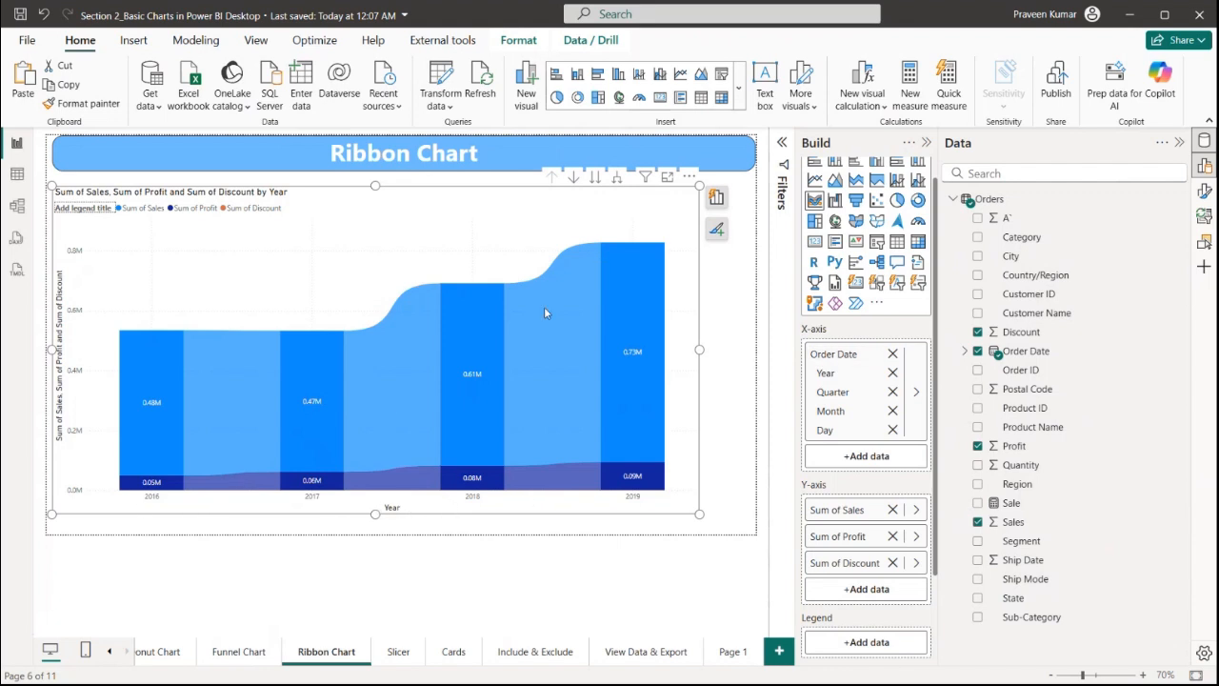
click(593, 184)
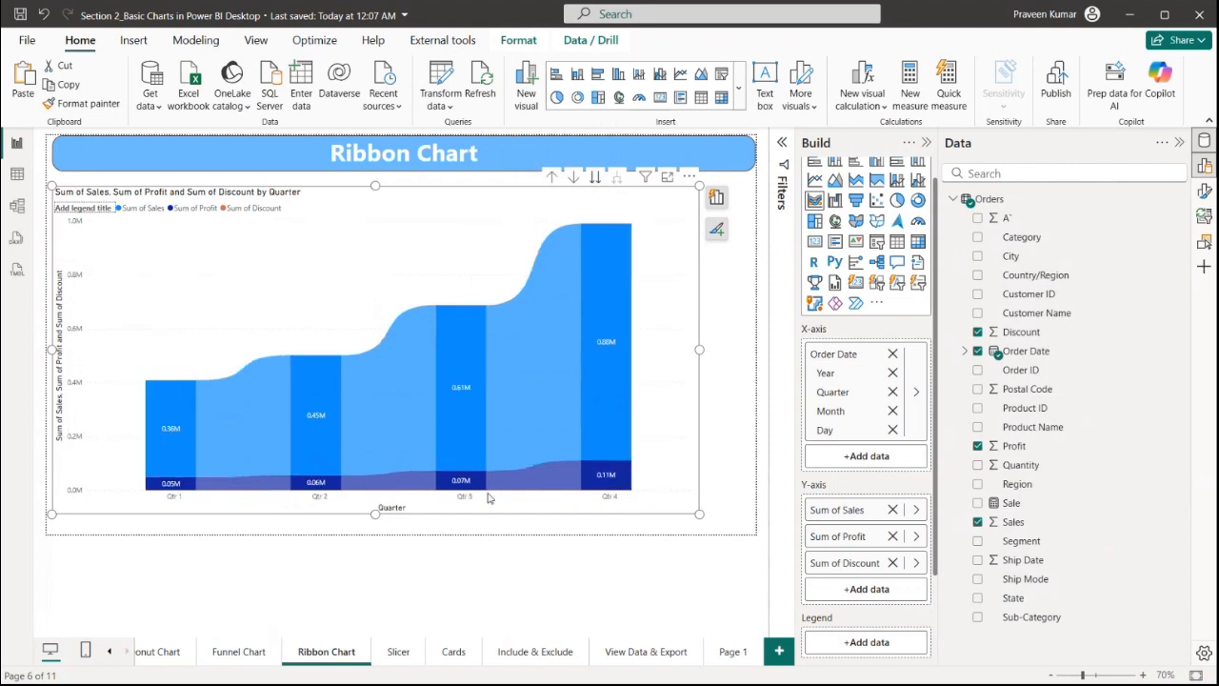
click(595, 179)
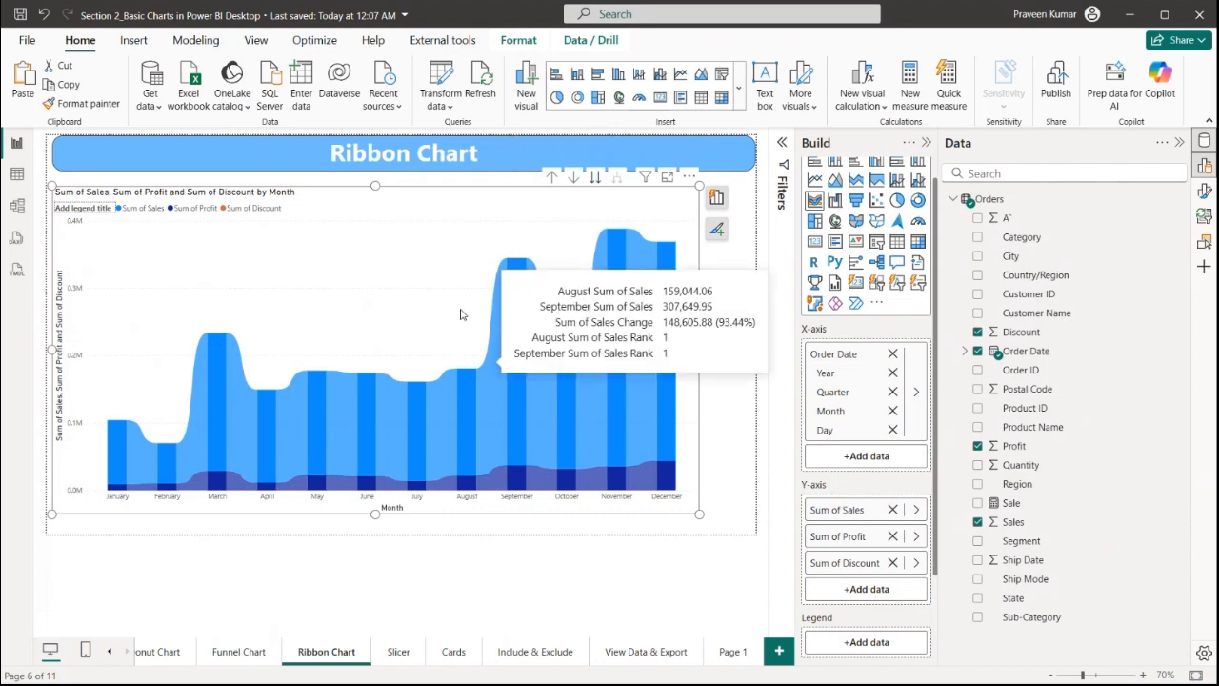
click(600, 178)
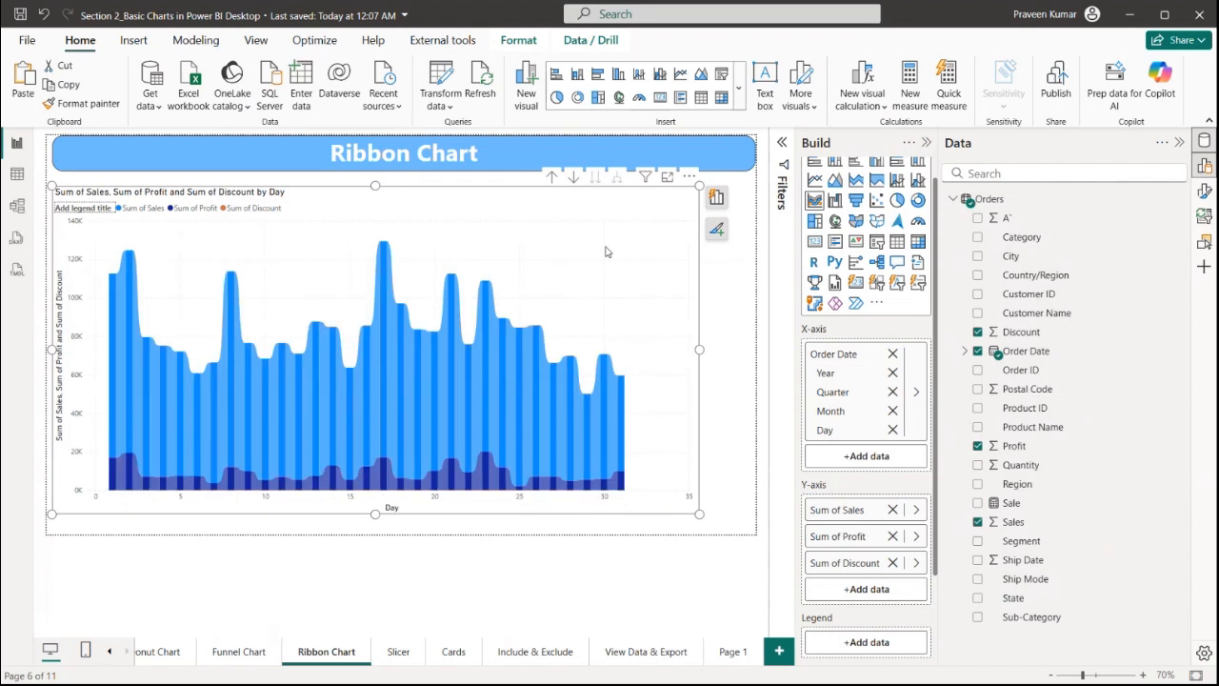
click(552, 178)
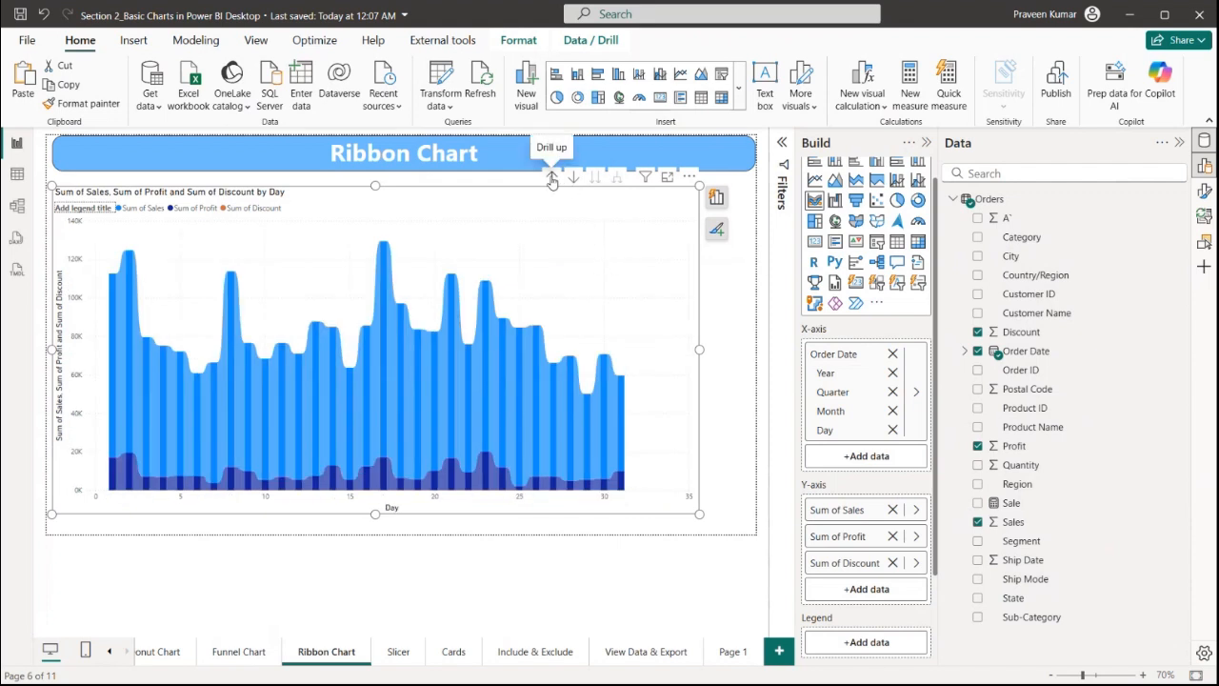
click(552, 178)
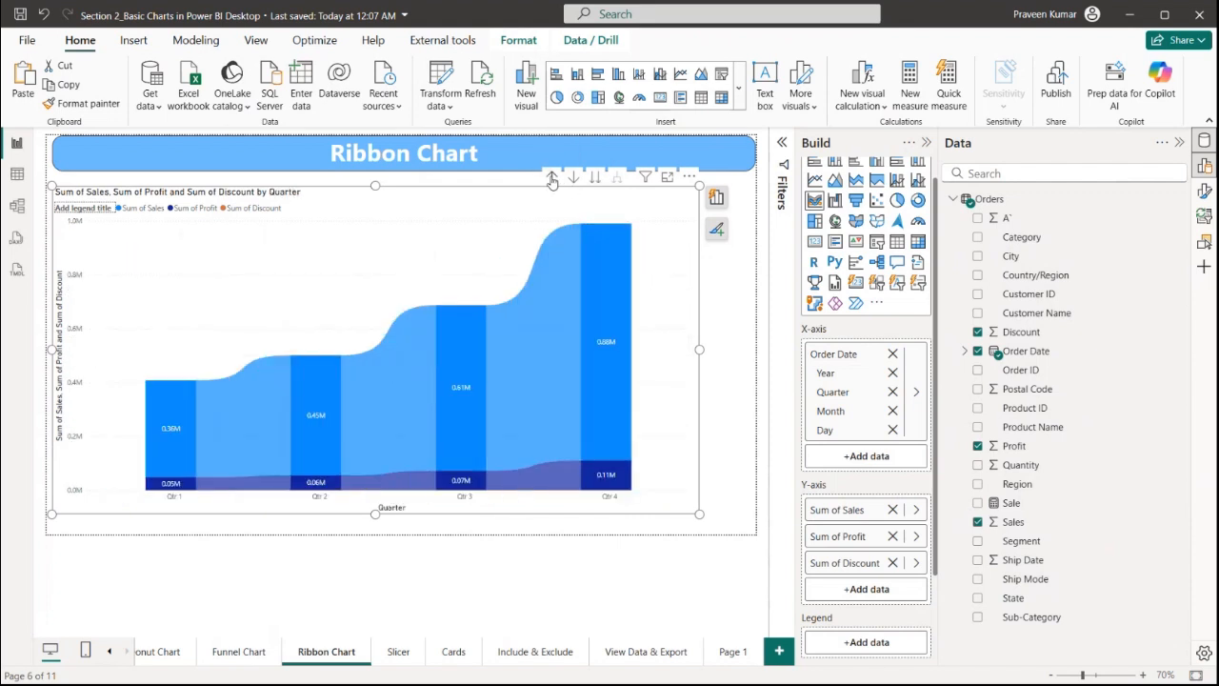
click(552, 178)
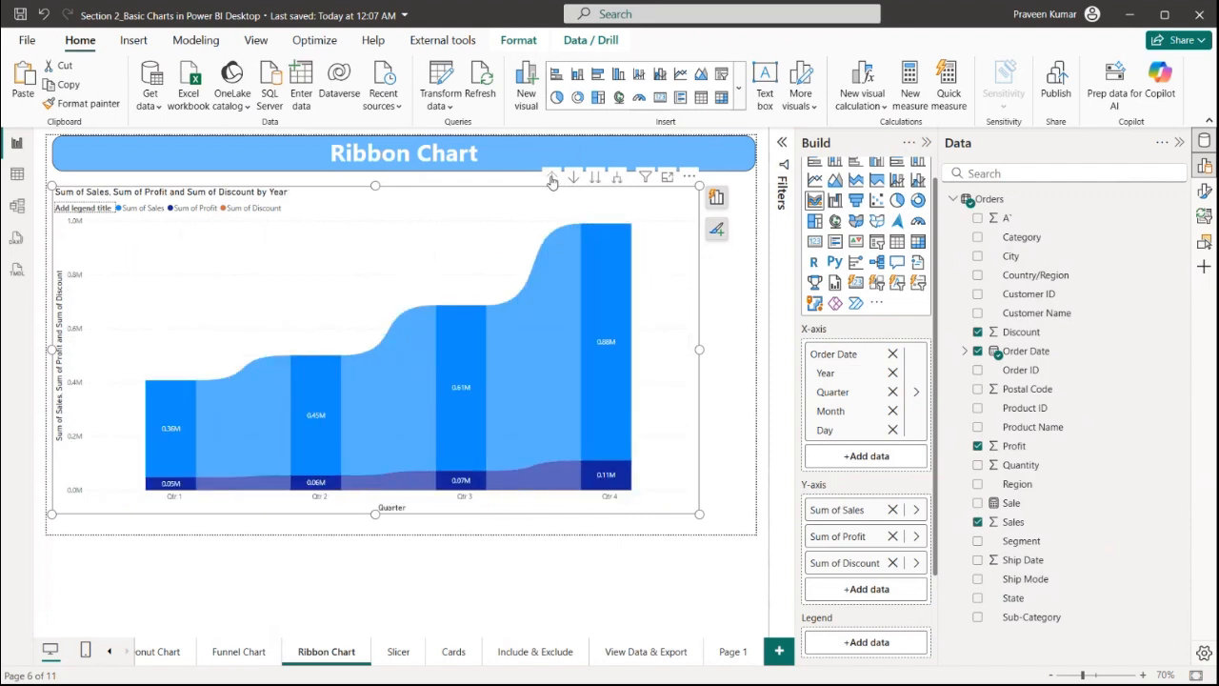
Expand the ribbon chart's axis all down one level to show Year and Quarter, then deselect it
click(619, 180)
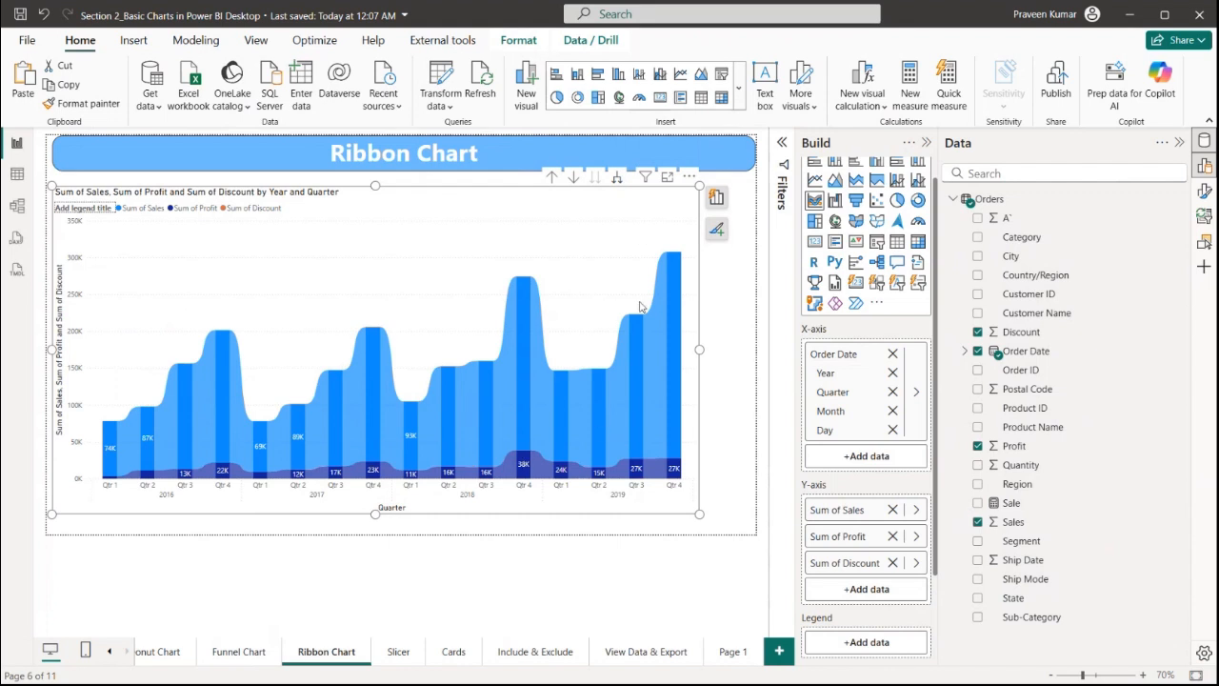
mouse_move(566, 445)
click(1204, 190)
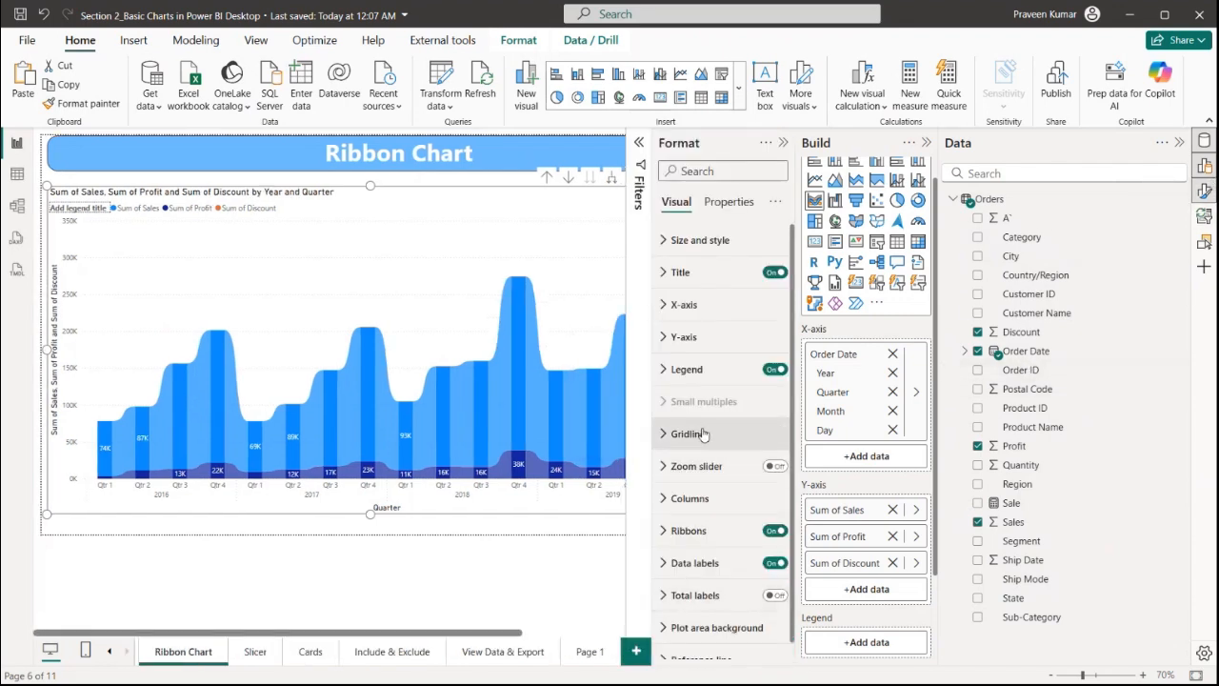
scroll(700, 436, down, 1)
scroll(700, 436, up, 1)
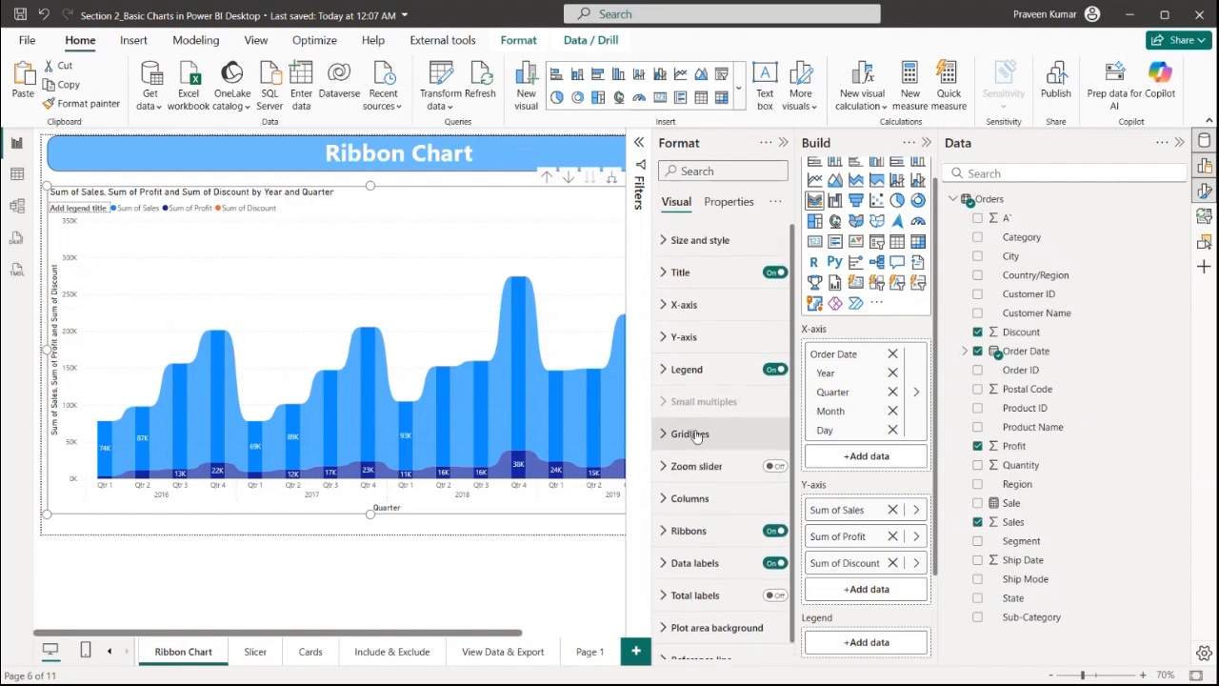
click(785, 143)
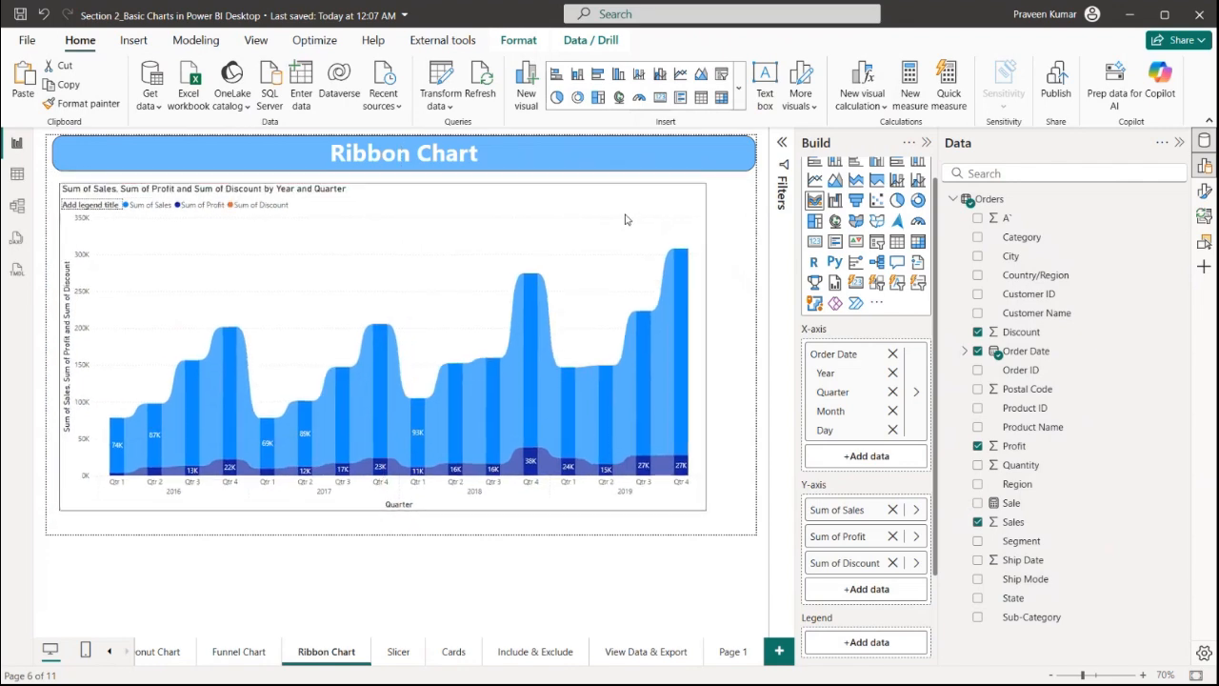
click(750, 316)
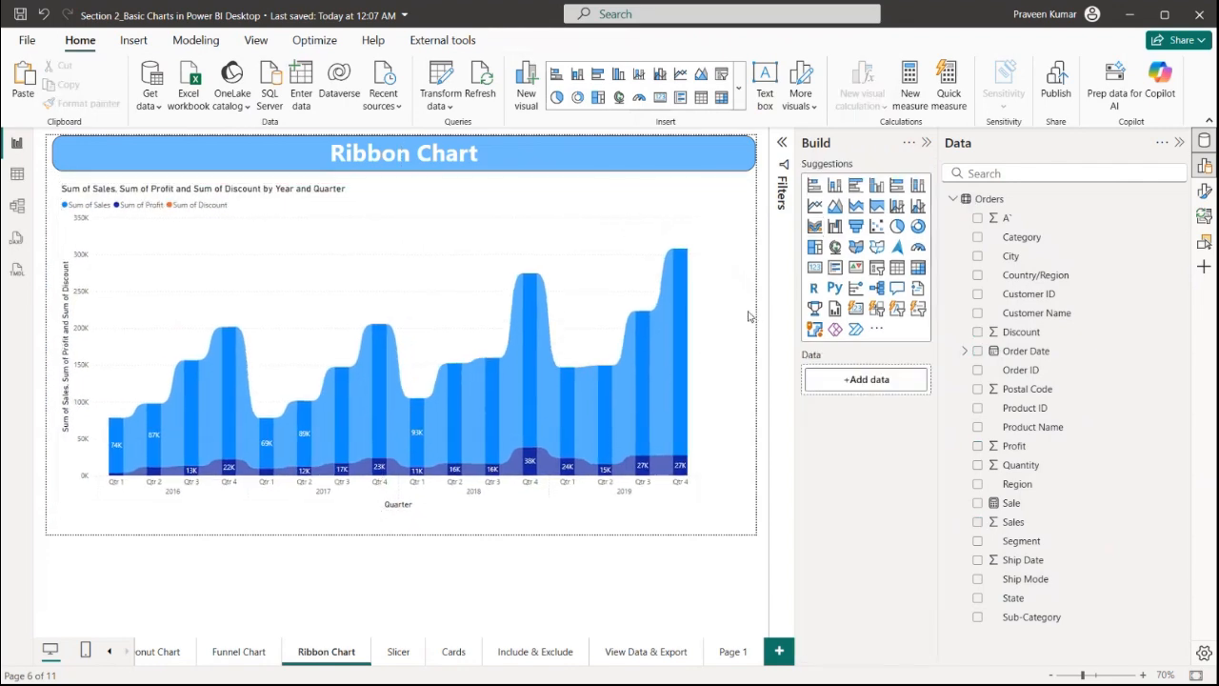
Copy the donut chart from the Donut Chart page onto the Slicers page and shrink it
click(399, 664)
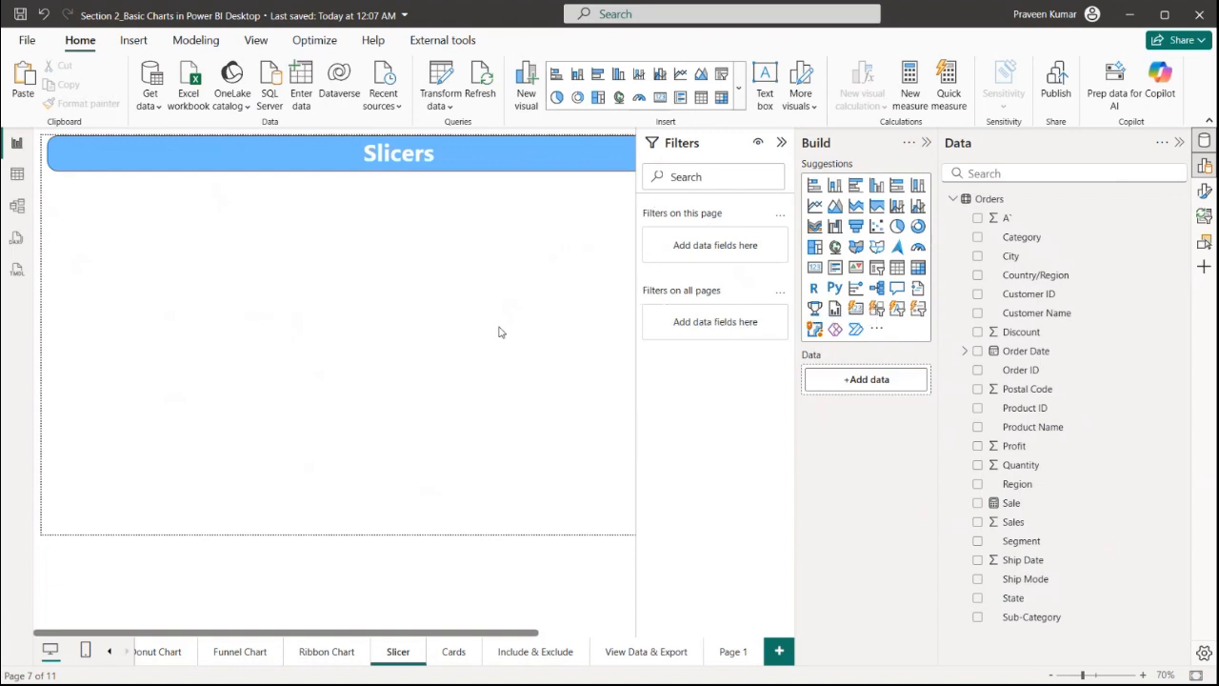
click(330, 659)
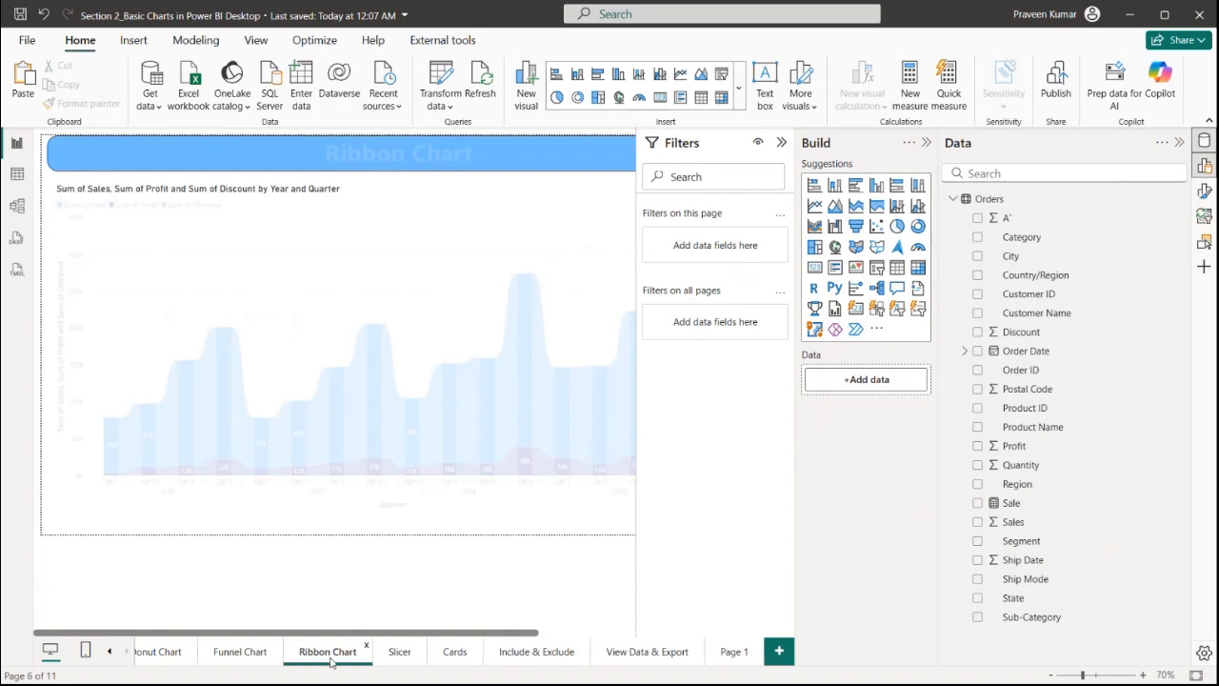
click(271, 662)
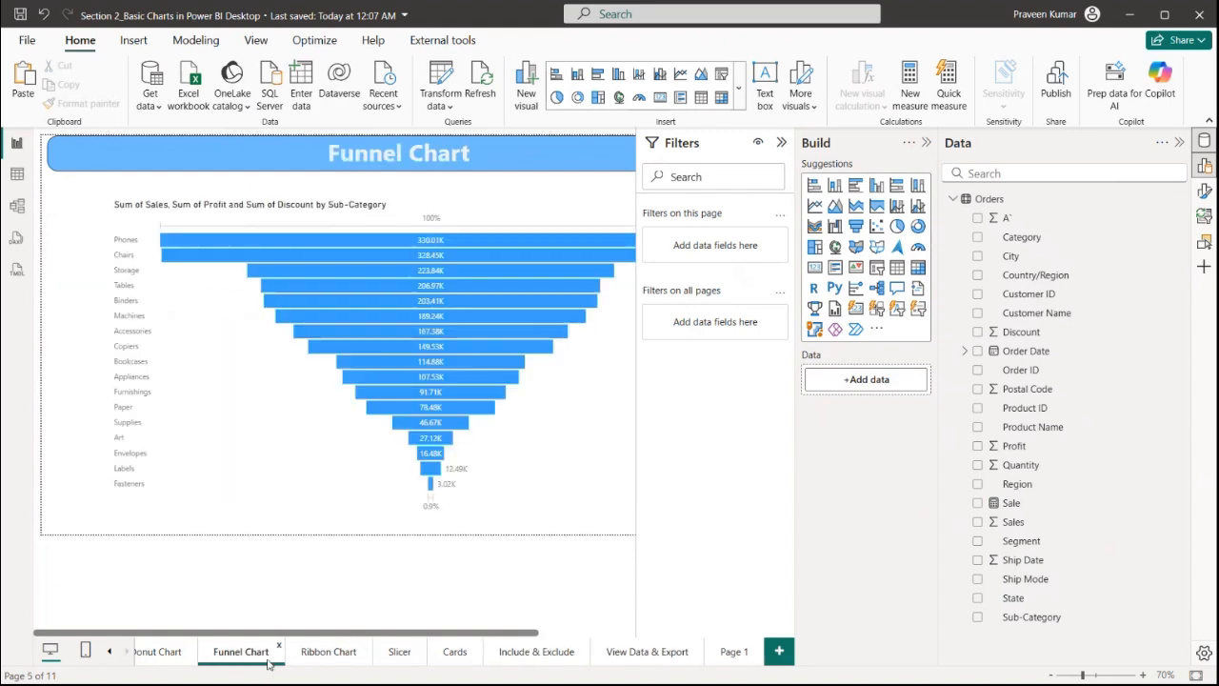
click(177, 659)
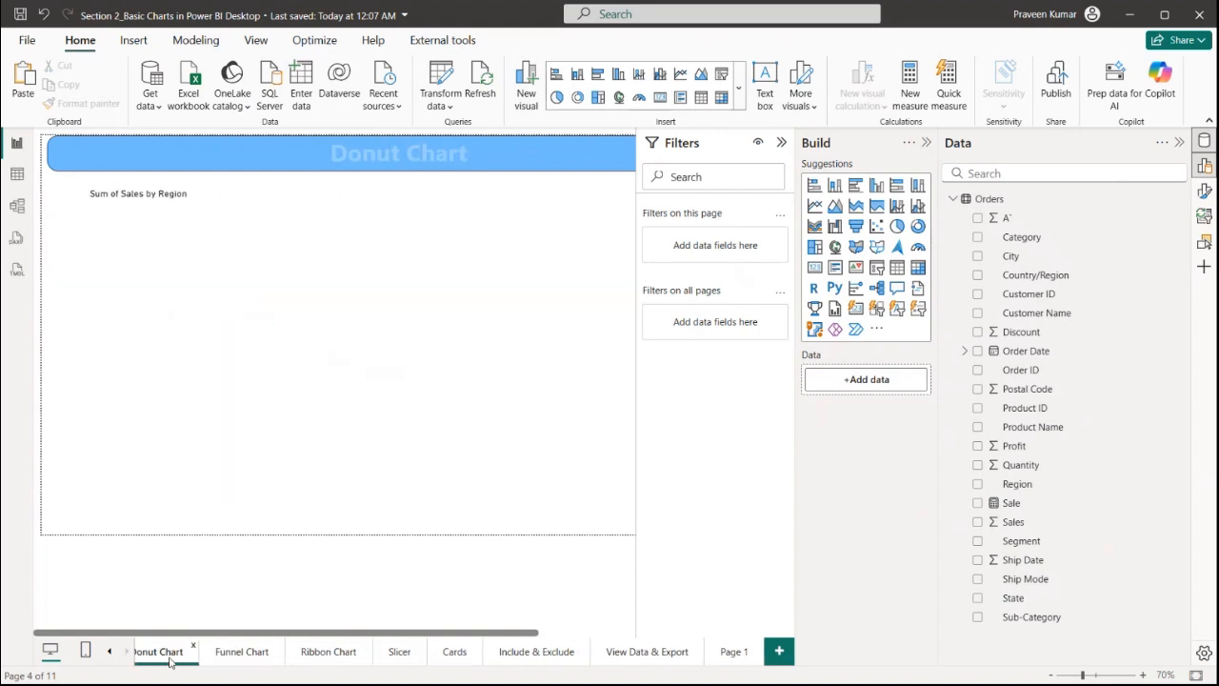
click(469, 405)
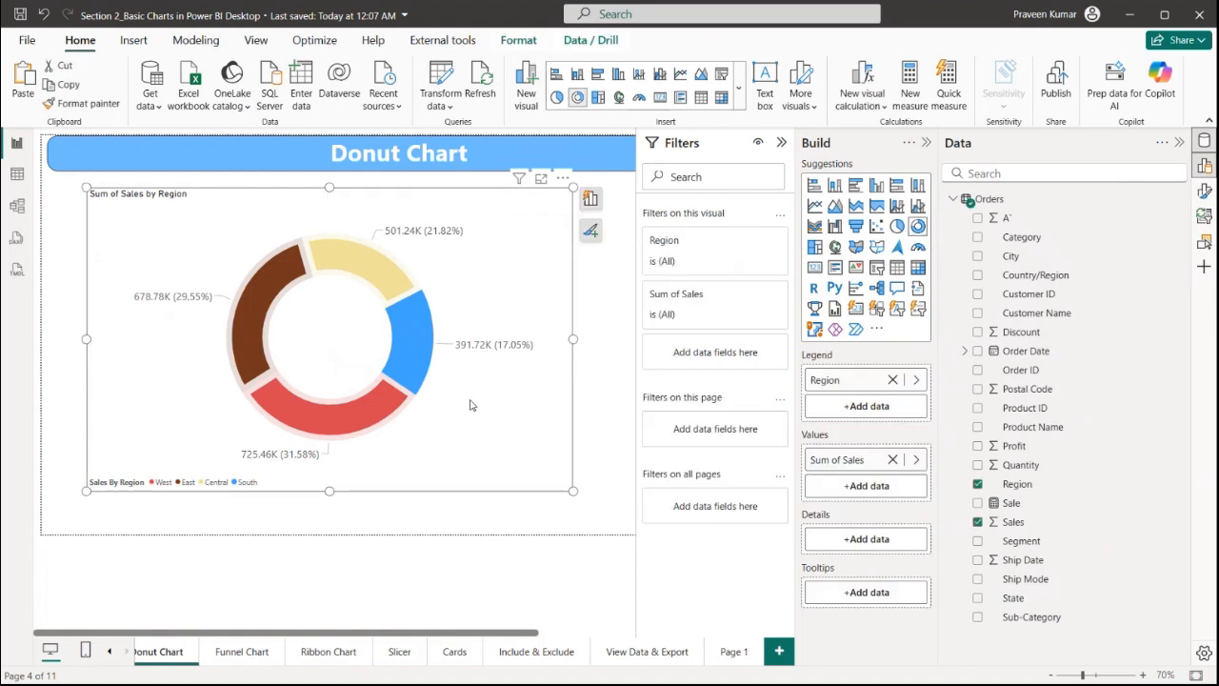
click(416, 657)
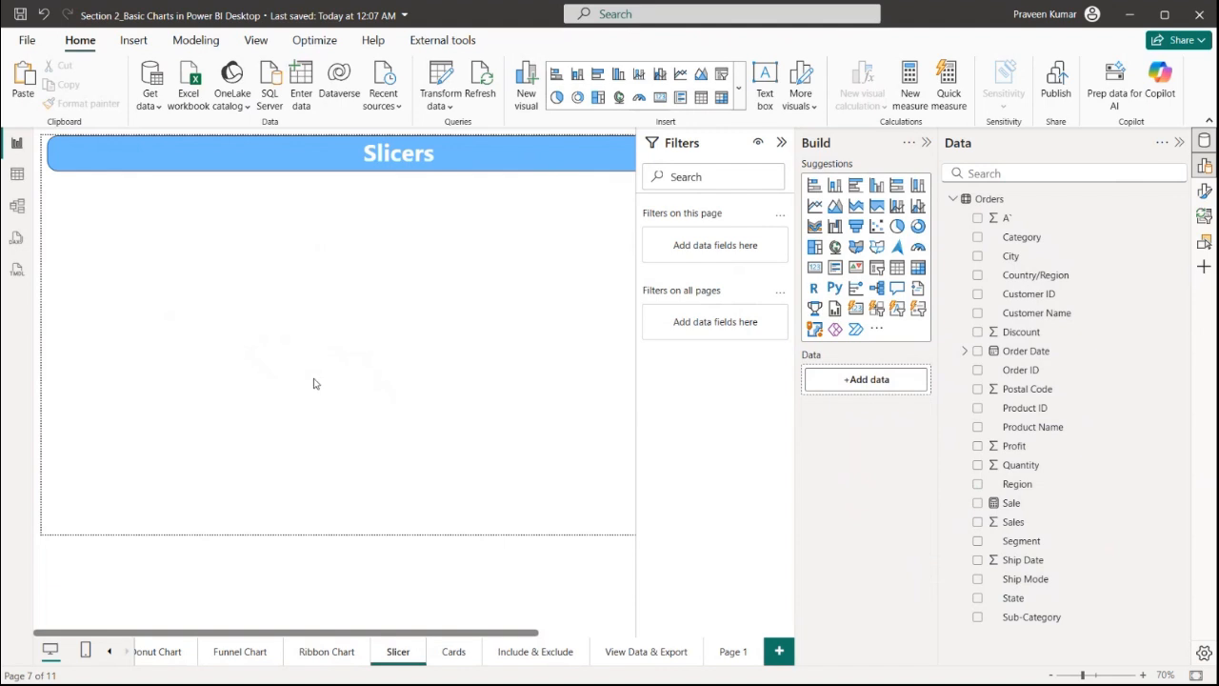
key(ctrl+v)
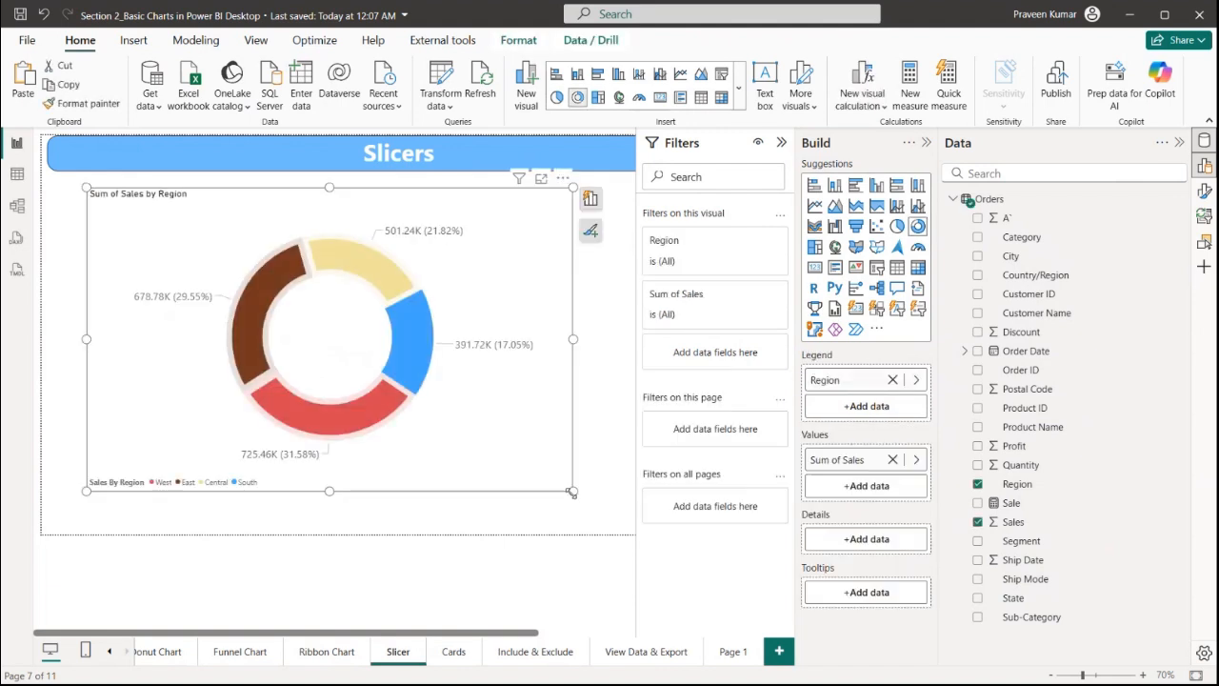
drag(571, 492, 344, 398)
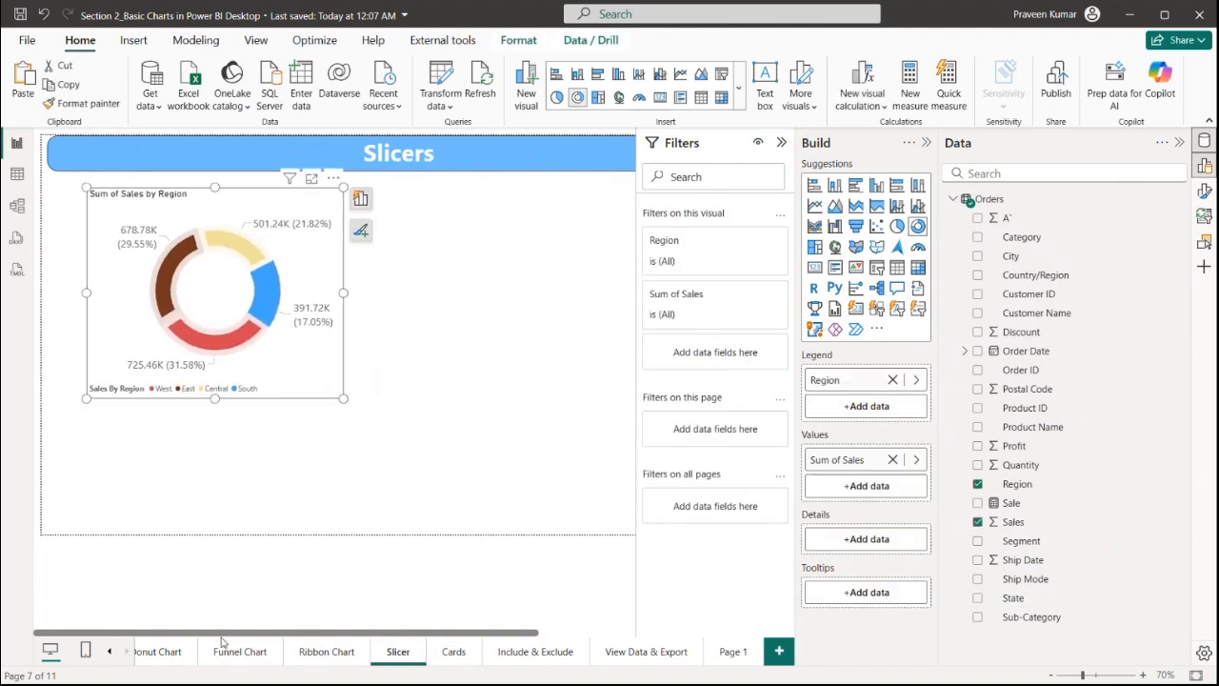
Copy the ribbon chart onto the Slicers page, then move and resize it beside the donut chart
click(322, 658)
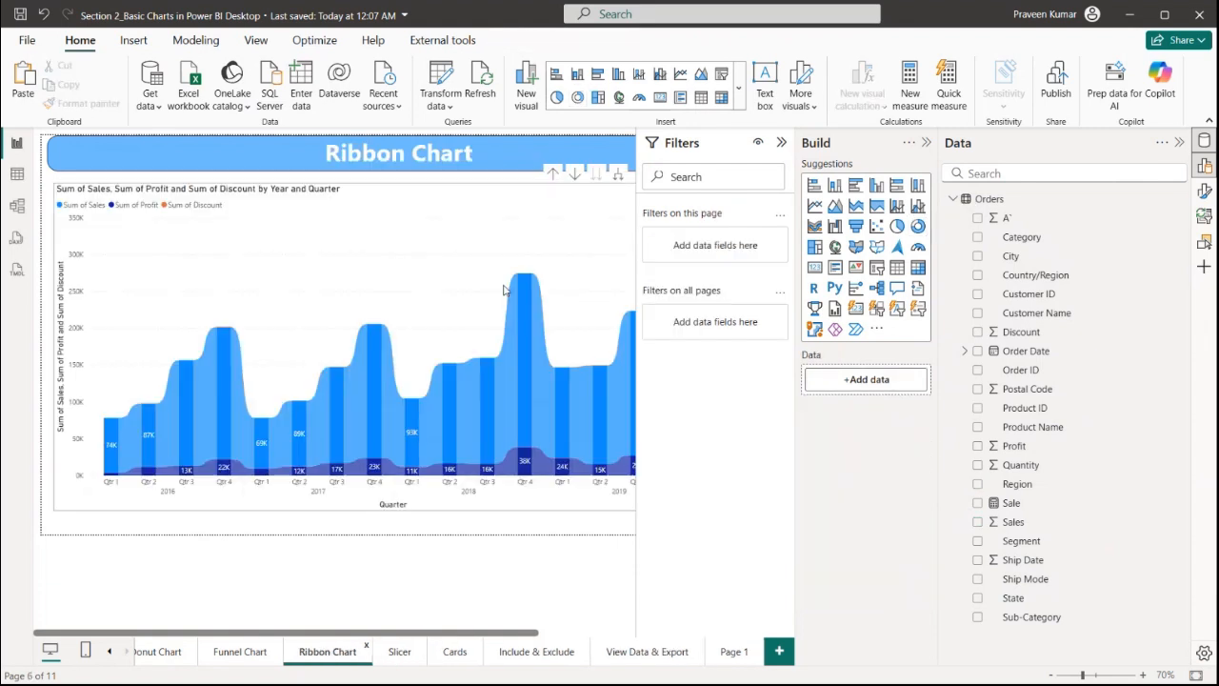
click(515, 263)
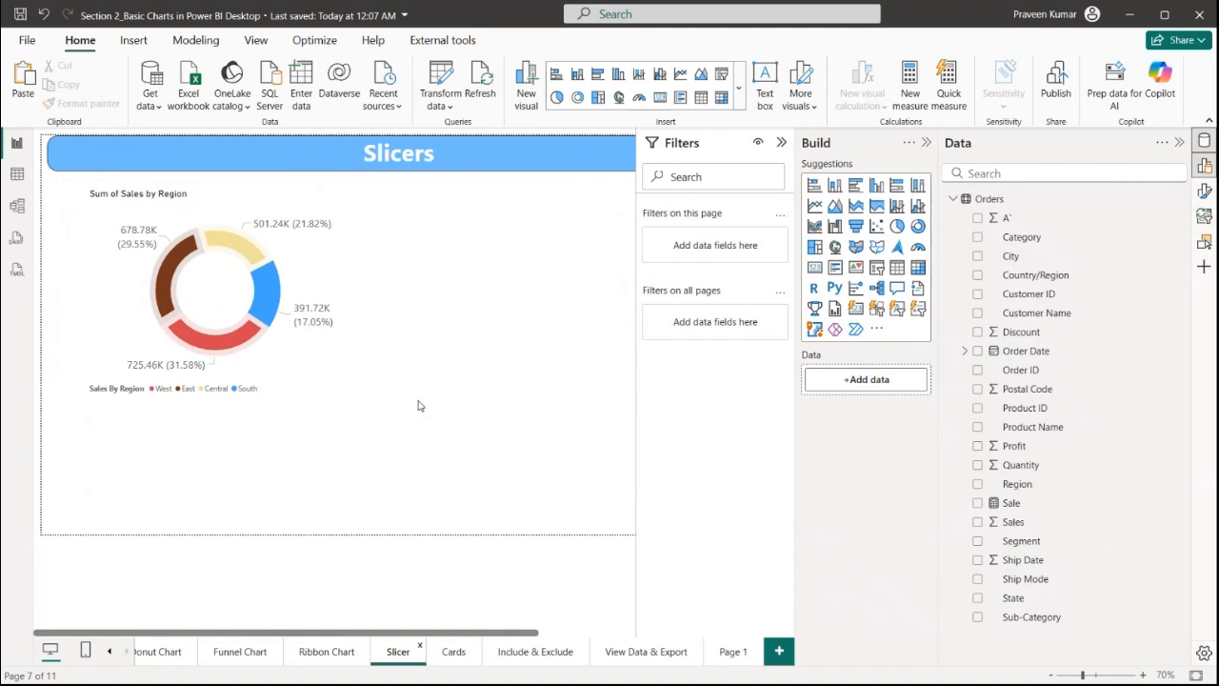
key(ctrl+v)
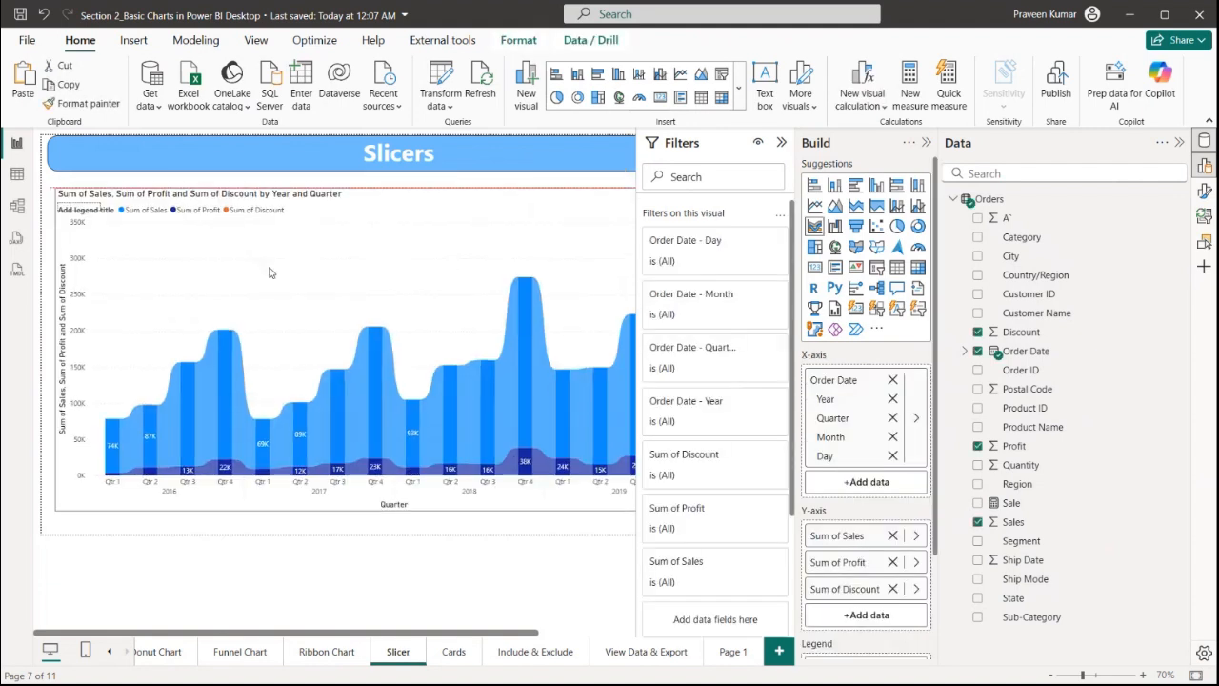
drag(55, 189, 381, 299)
drag(495, 428, 423, 432)
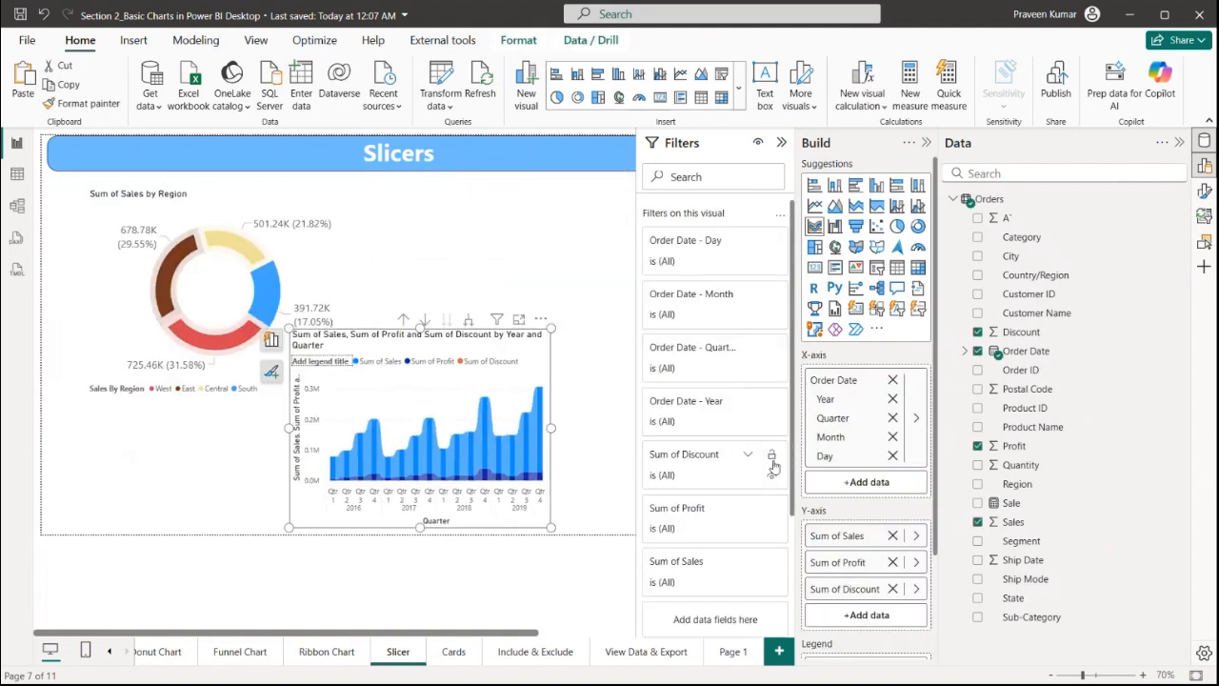
Remove Sum of Profit and Sum of Discount from the copied ribbon chart's Y-axis and enlarge the chart
click(892, 562)
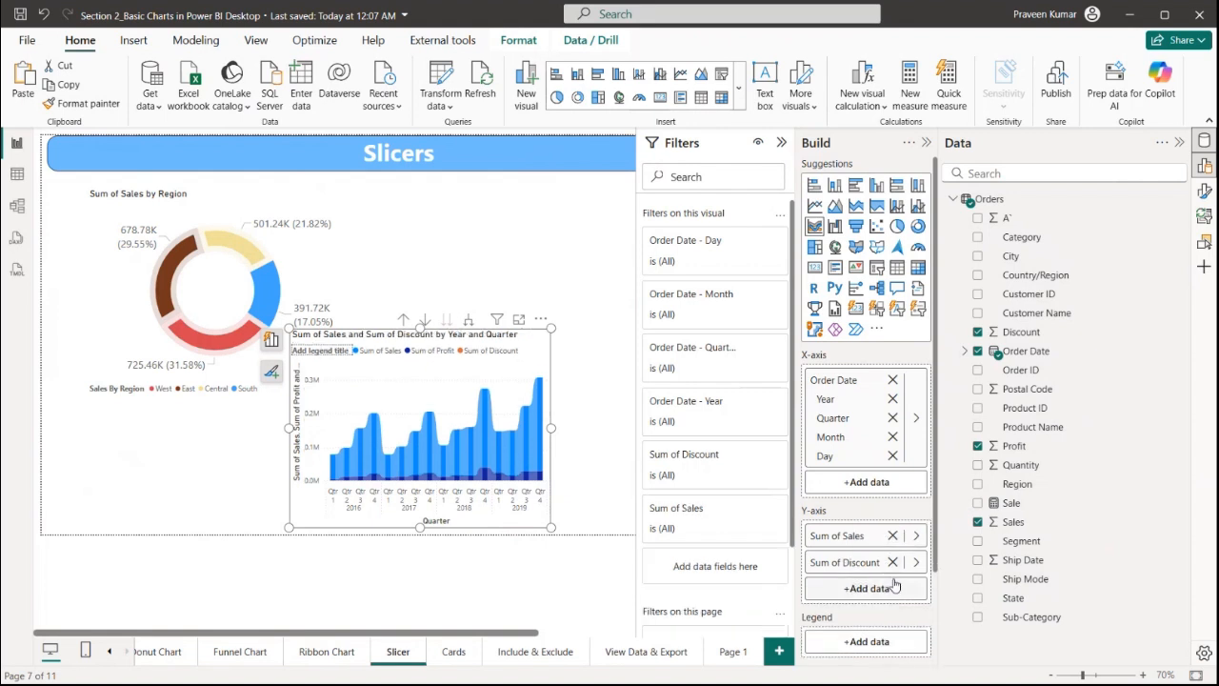
click(893, 562)
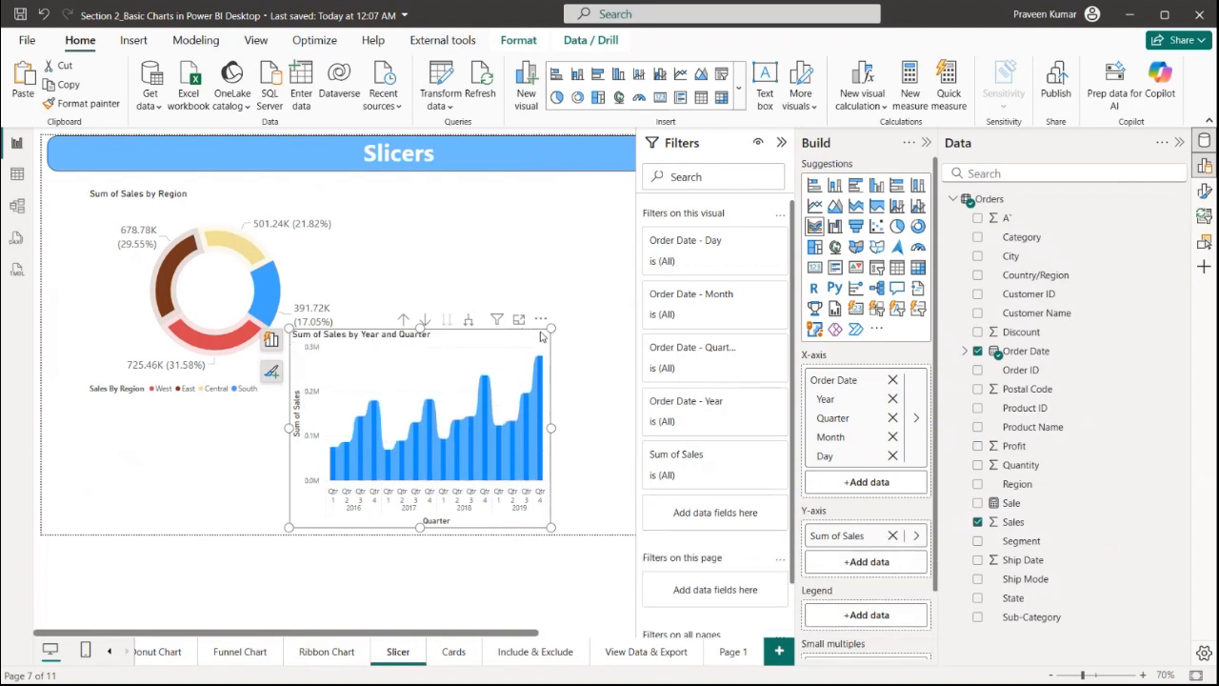
drag(550, 328, 584, 378)
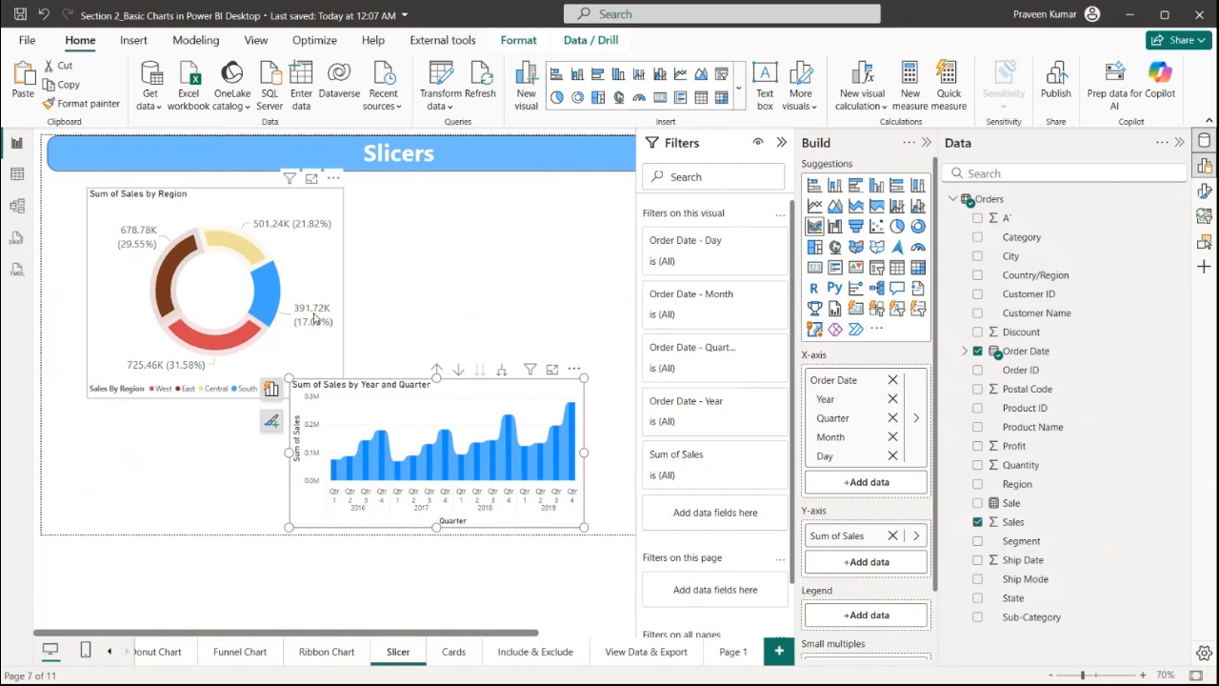
Arrange the donut chart at the page's top-left, resize it, and place the ribbon chart beneath it
drag(308, 292, 278, 276)
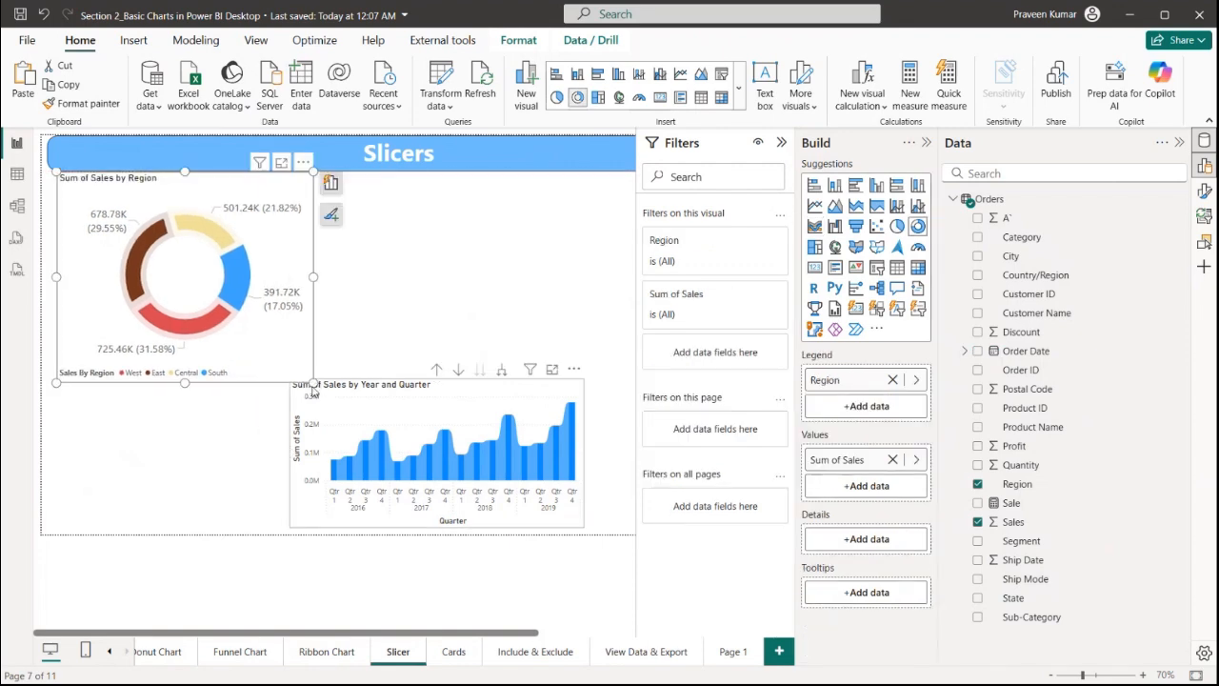
drag(313, 379, 295, 366)
drag(431, 413, 221, 403)
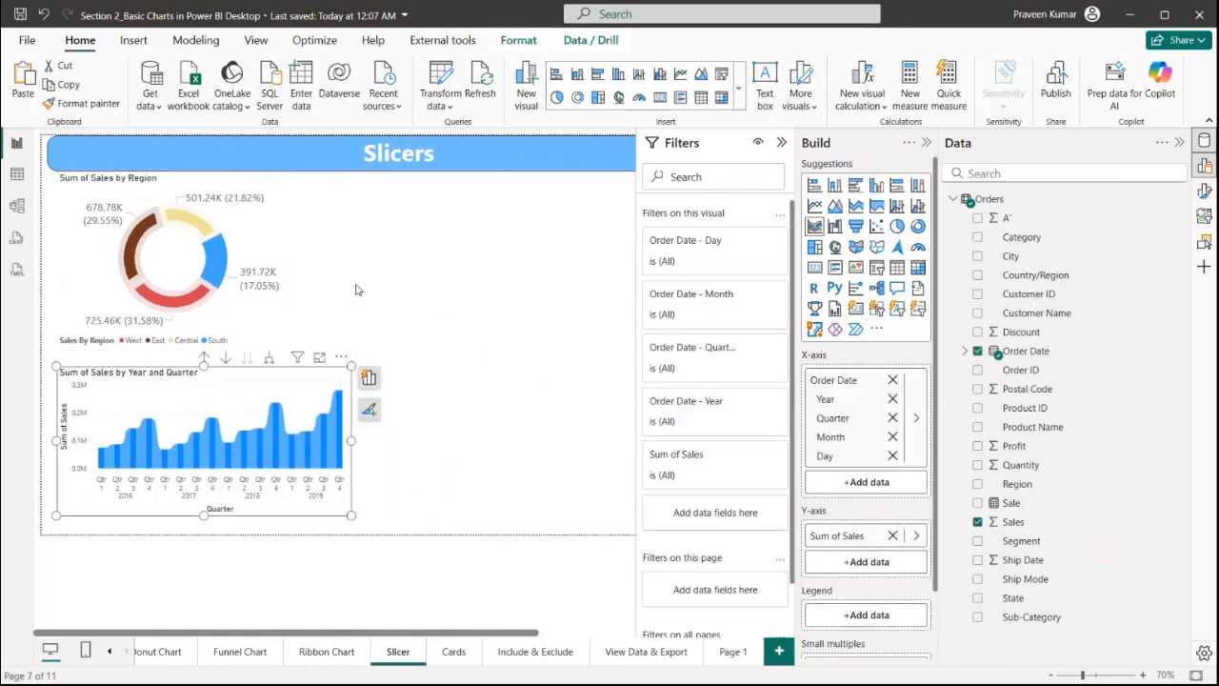
Filter the donut chart's Region to Central, East and South, then clear the Region filter
click(781, 143)
click(783, 145)
click(188, 253)
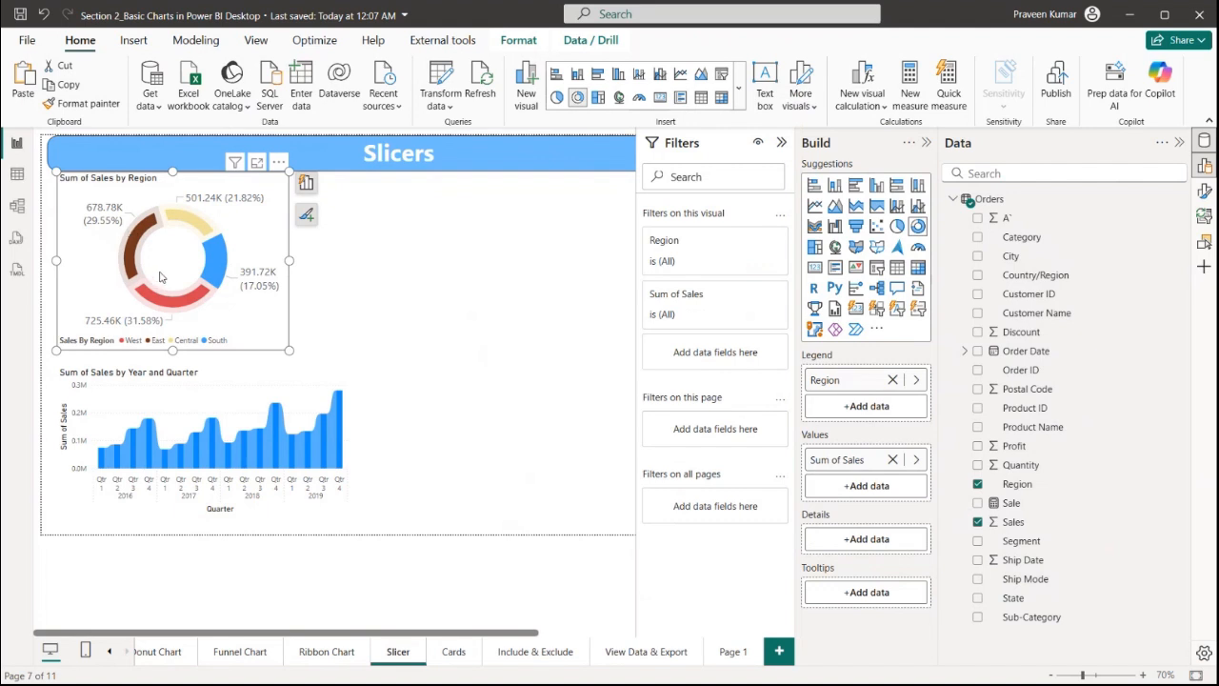
click(714, 263)
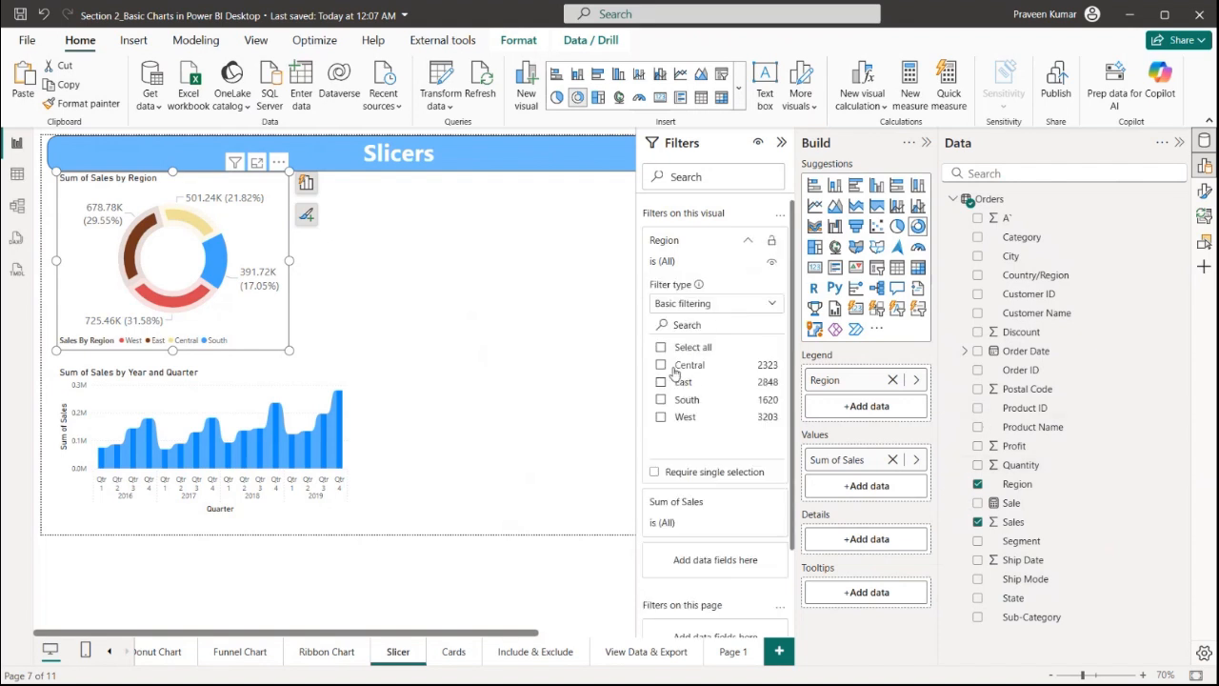
click(674, 367)
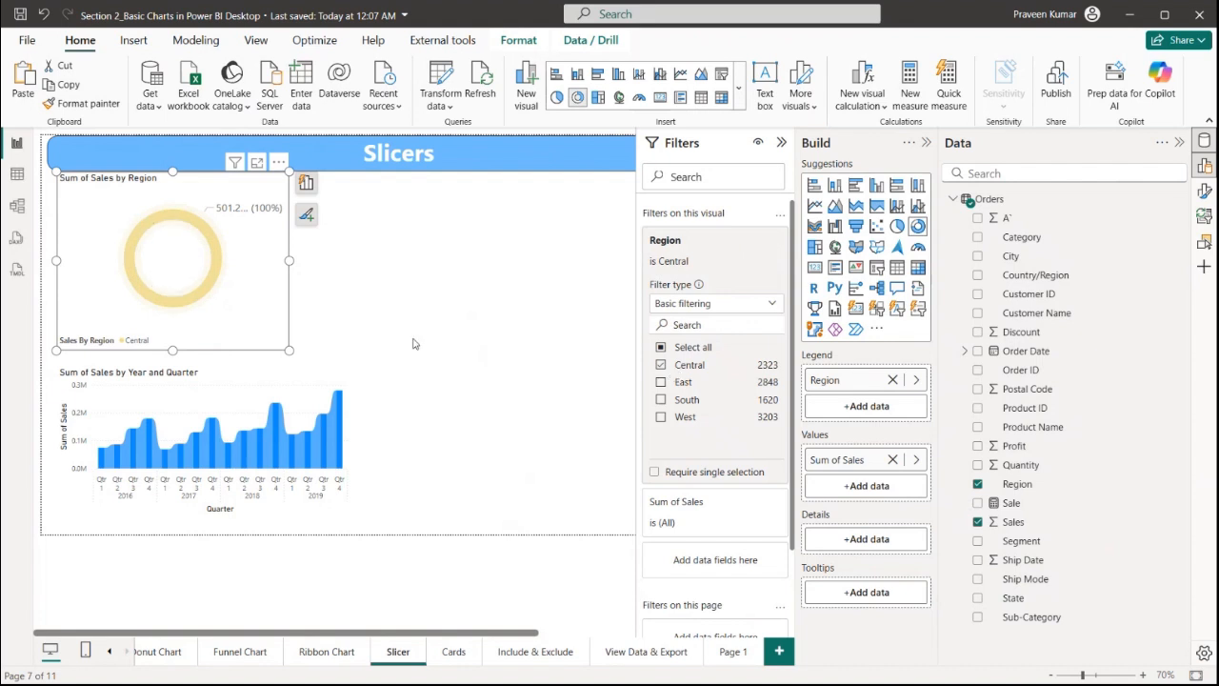
click(660, 384)
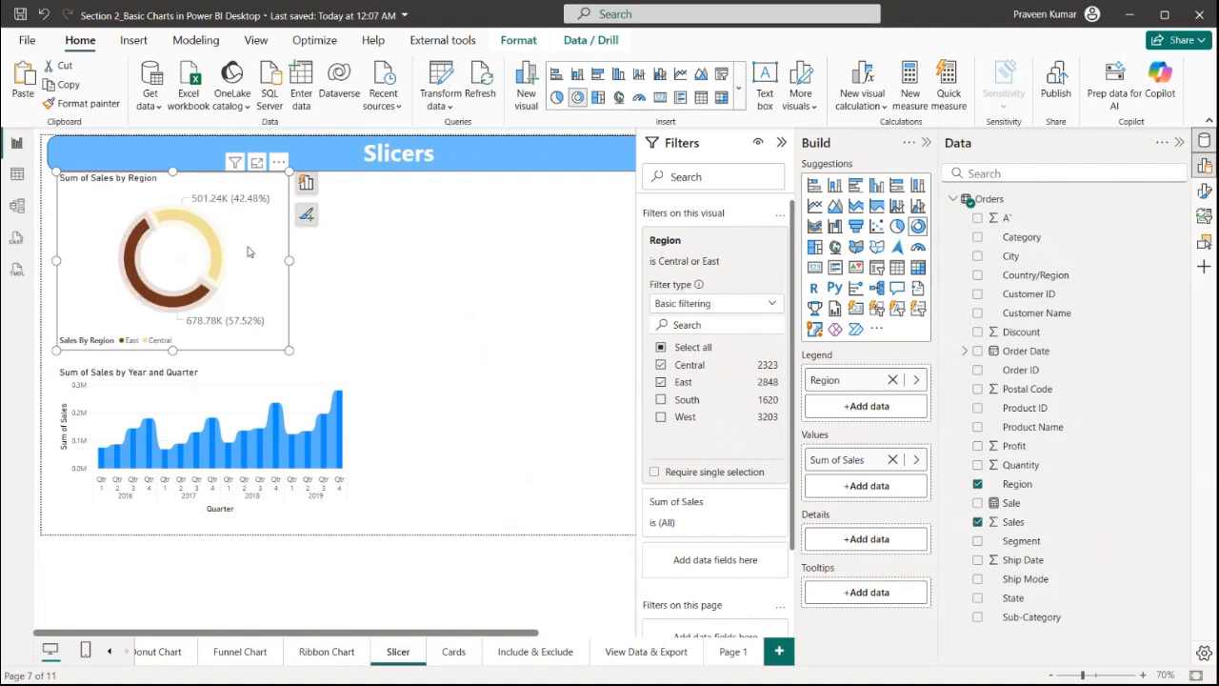
click(661, 400)
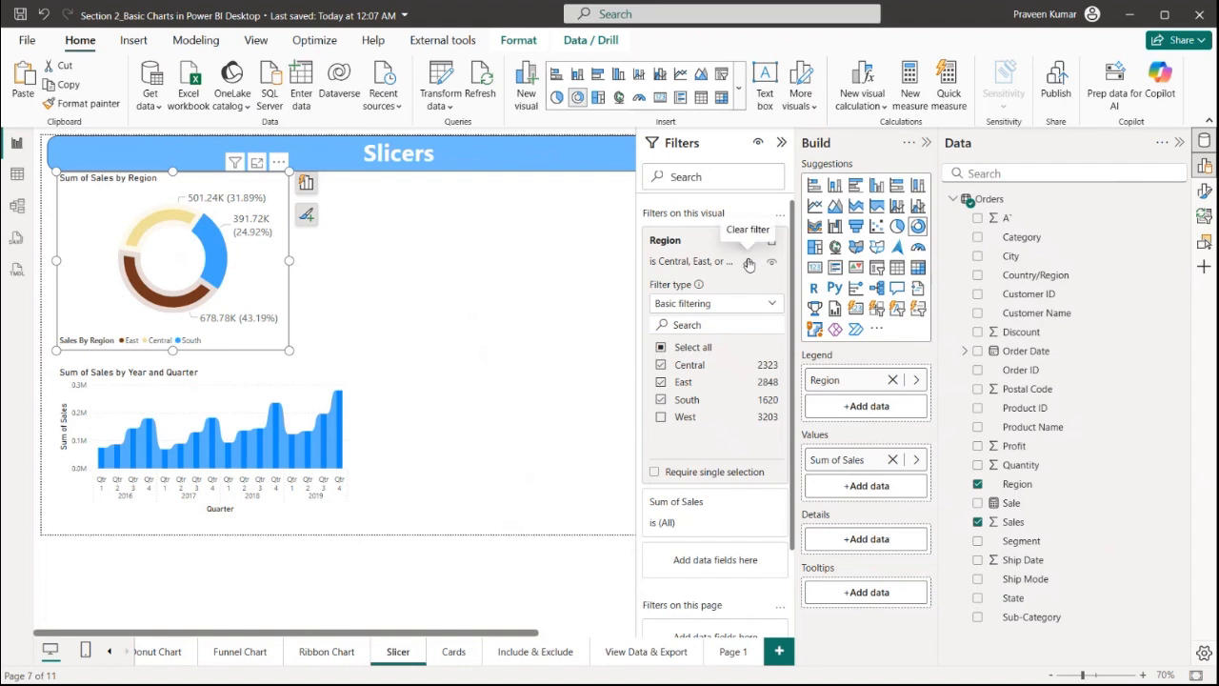
click(750, 262)
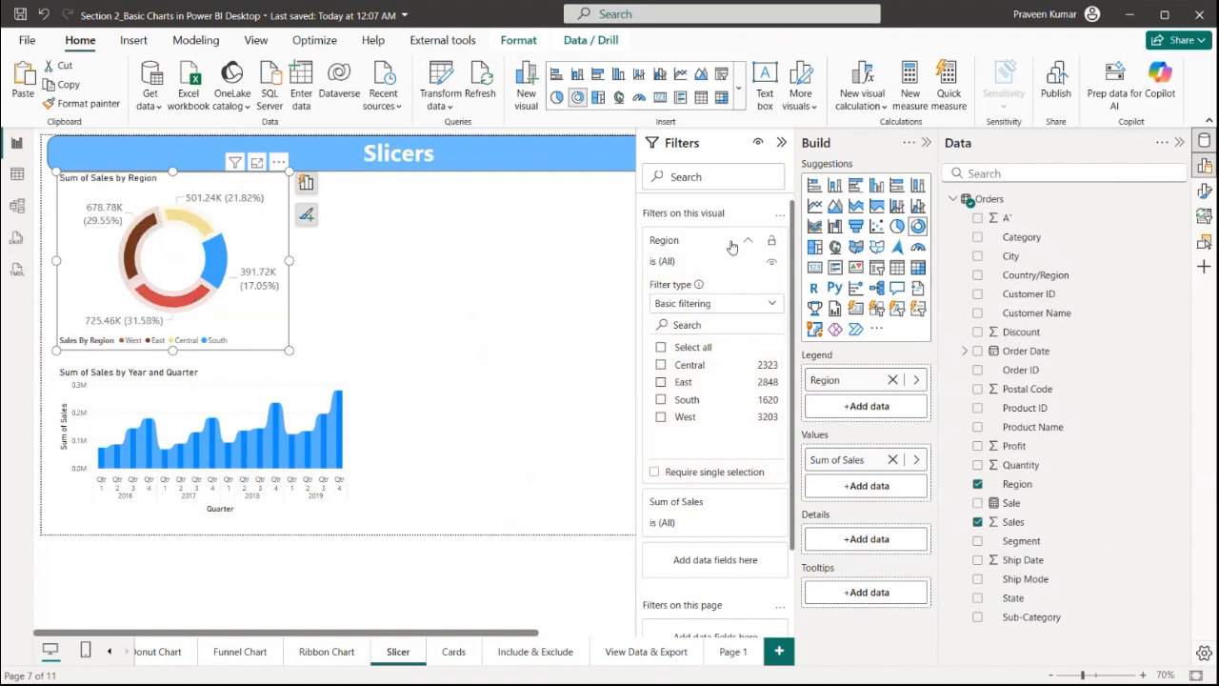
click(746, 244)
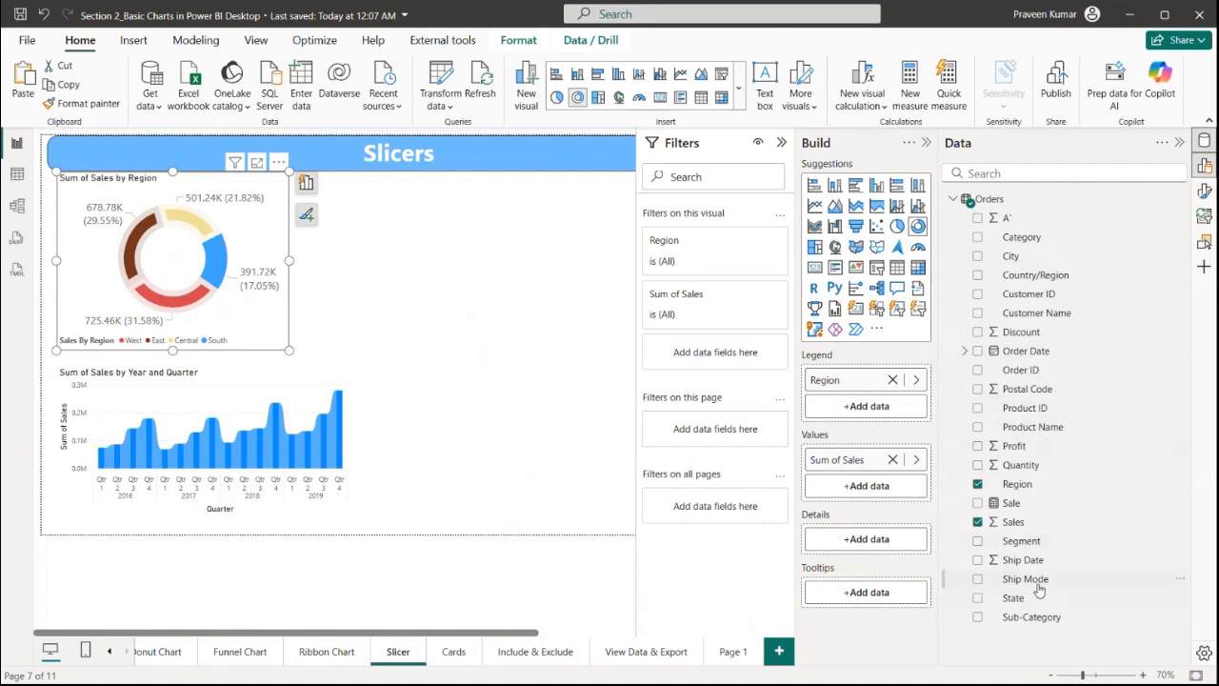
Add a Ship Mode visual-level filter to the donut chart, select First Class and Same Day, then remove it
drag(1027, 579, 722, 370)
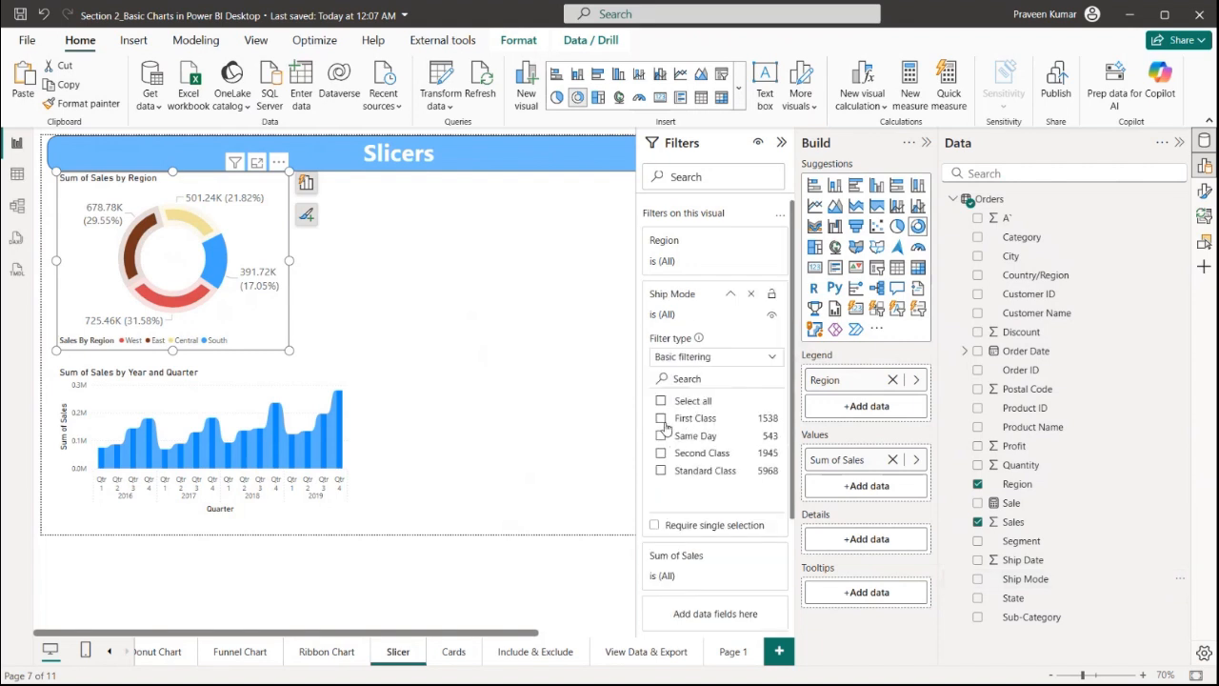
click(660, 421)
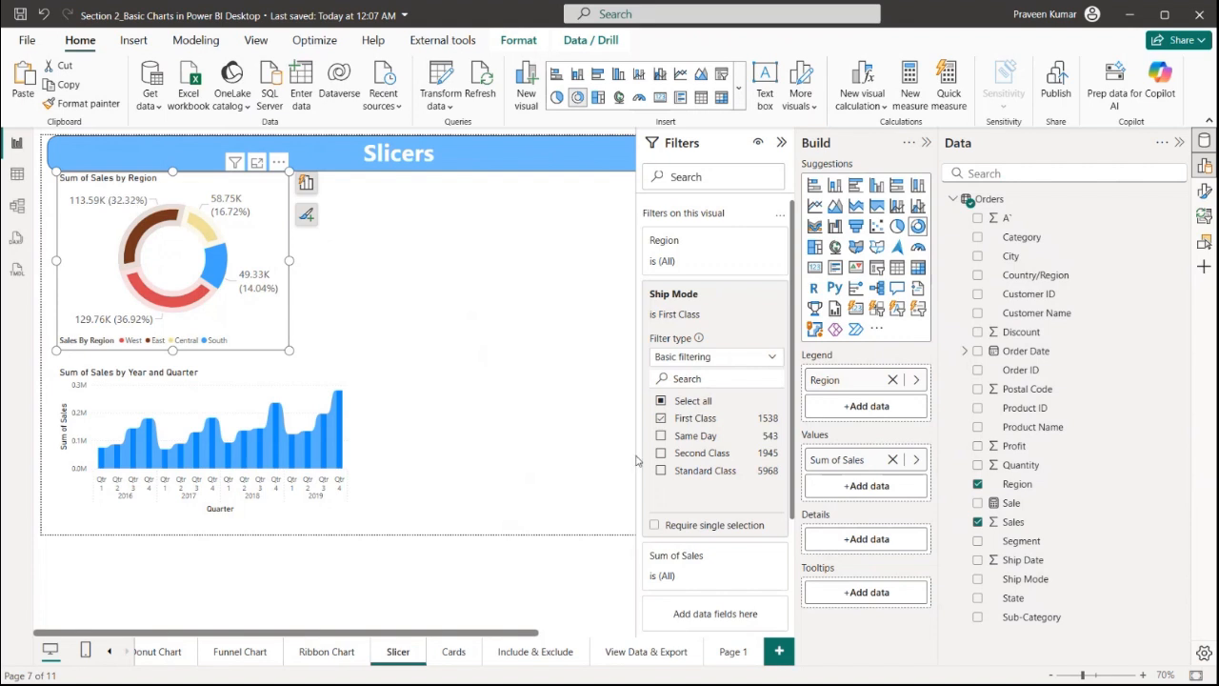
click(661, 437)
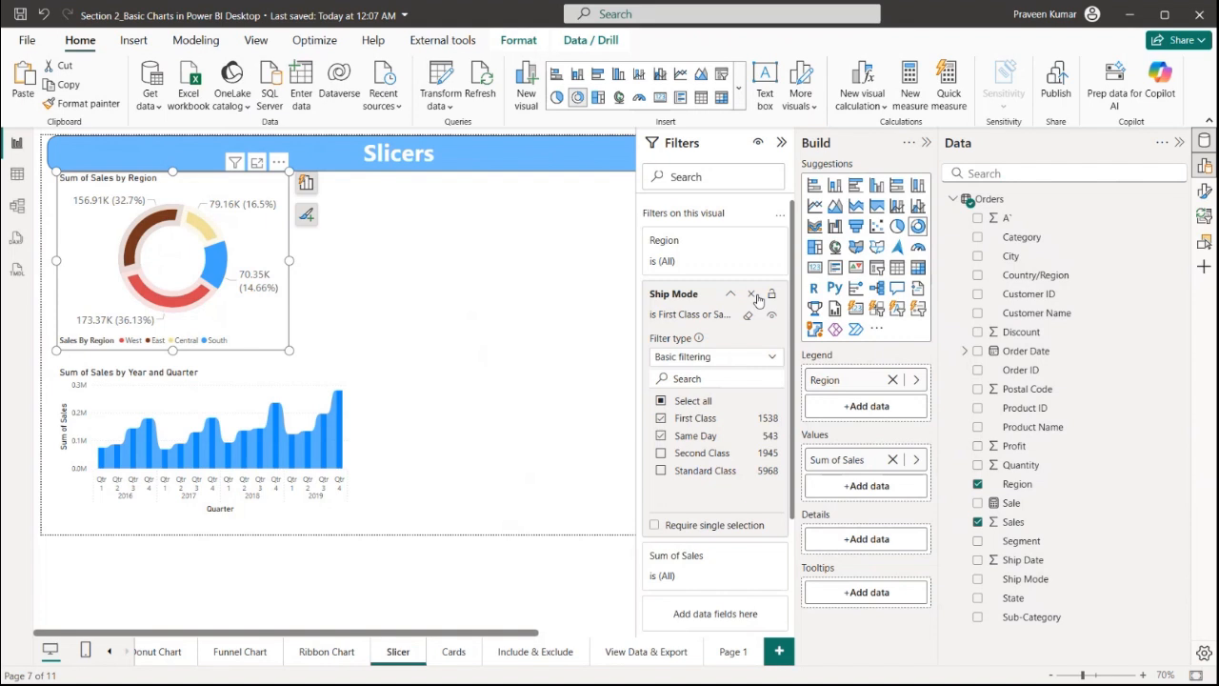
click(757, 295)
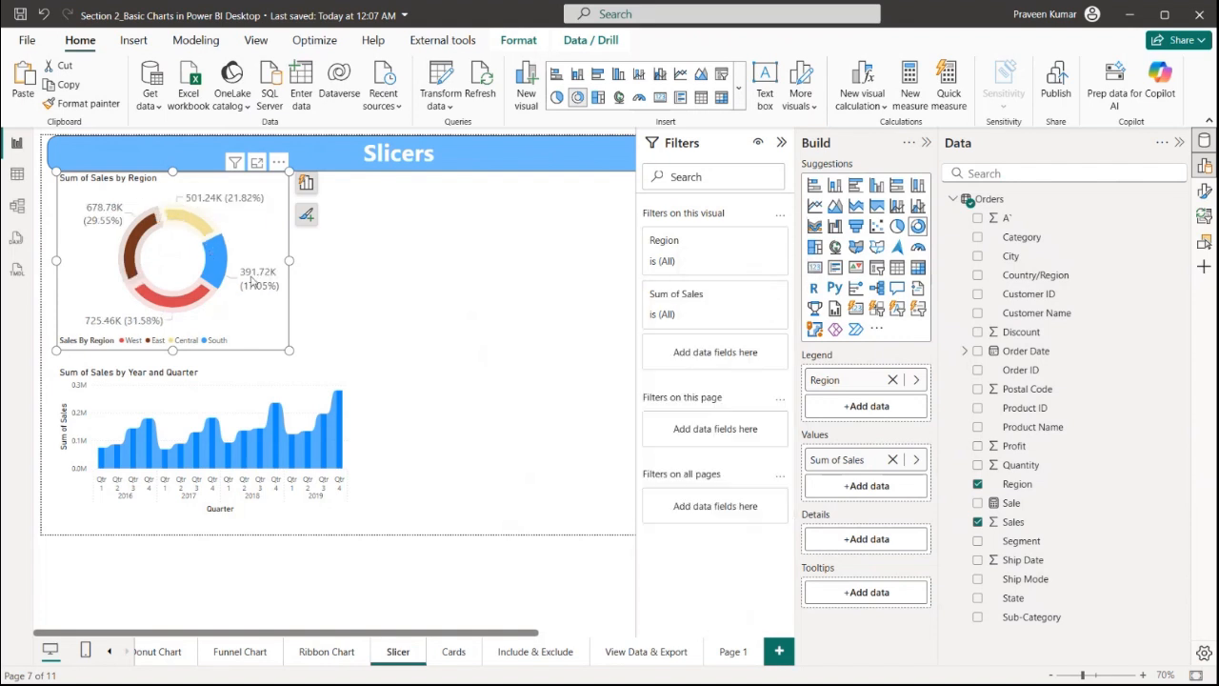
click(360, 305)
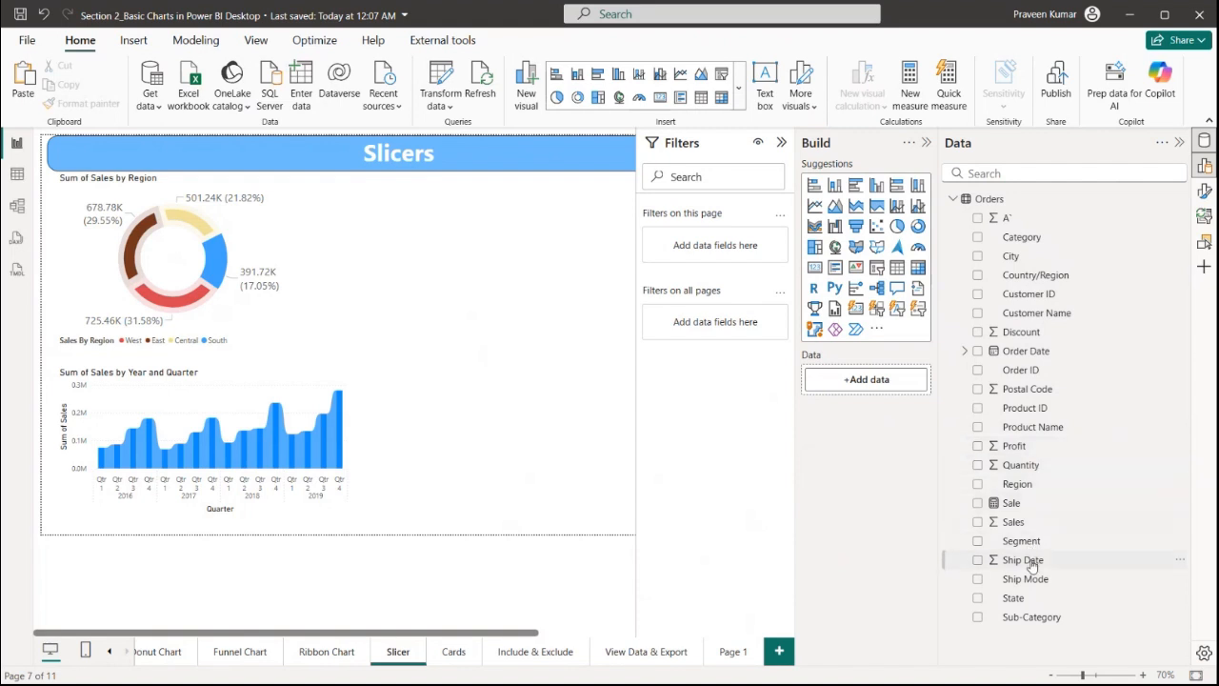
Add a Segment page-level filter, try Consumer and then Home Office, and remove the filter
drag(1028, 545, 715, 245)
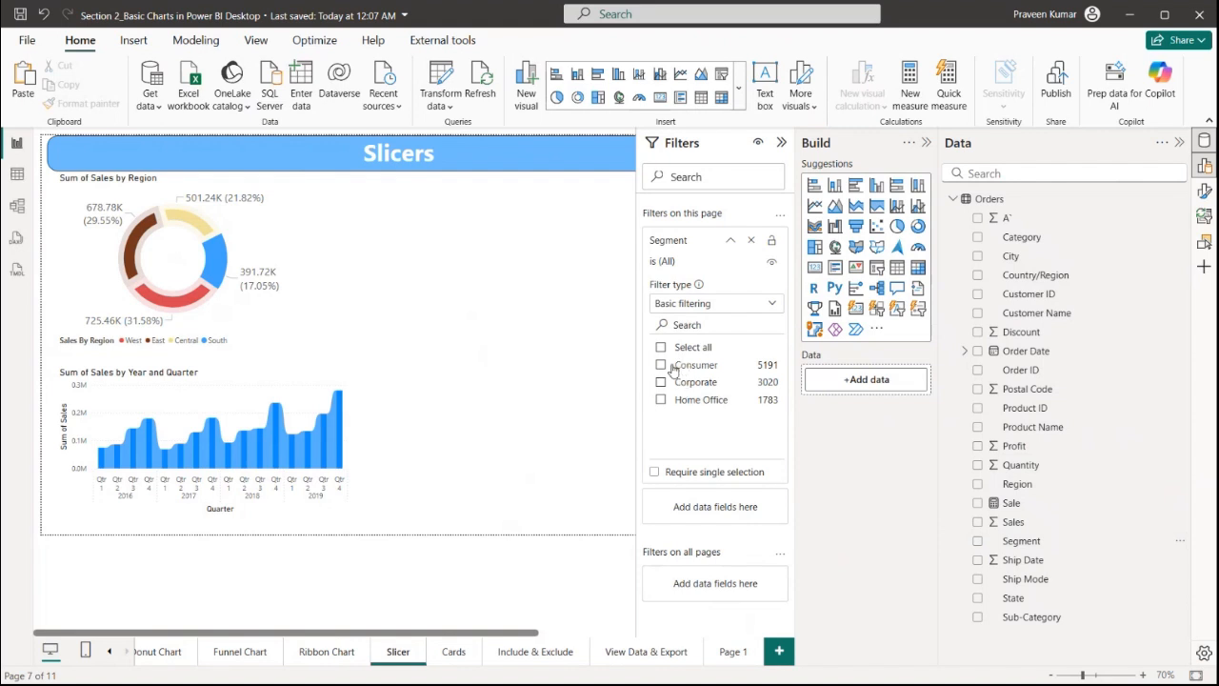
click(662, 366)
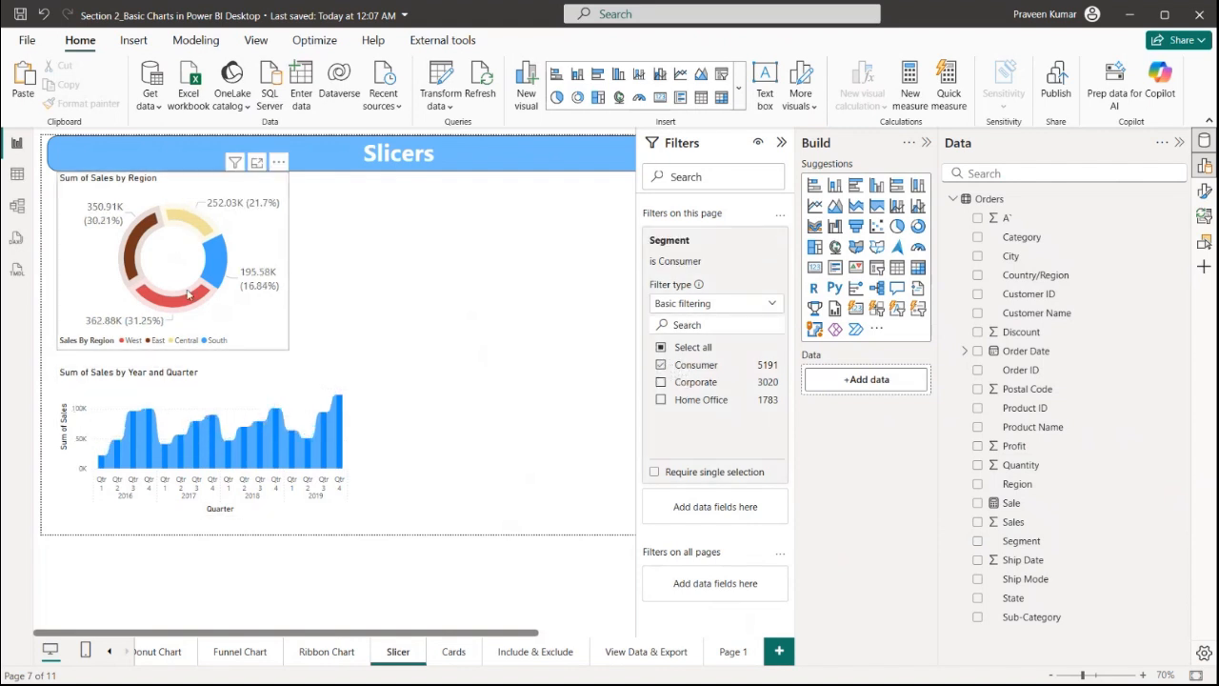
click(661, 365)
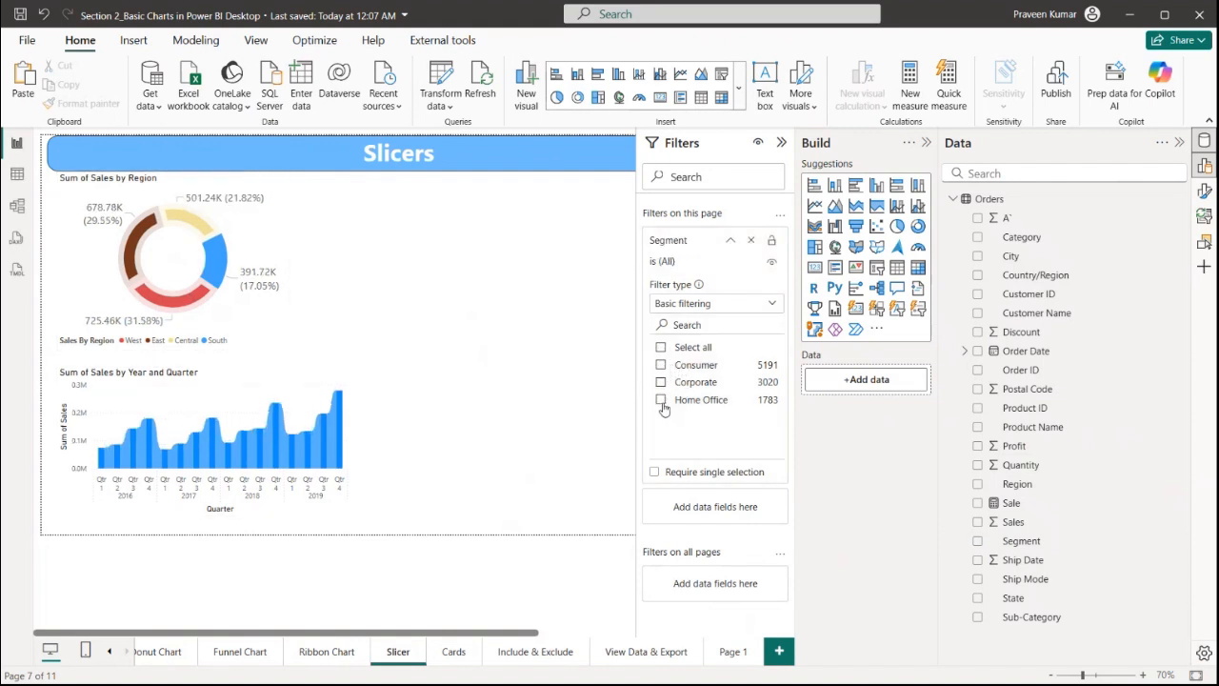
click(661, 400)
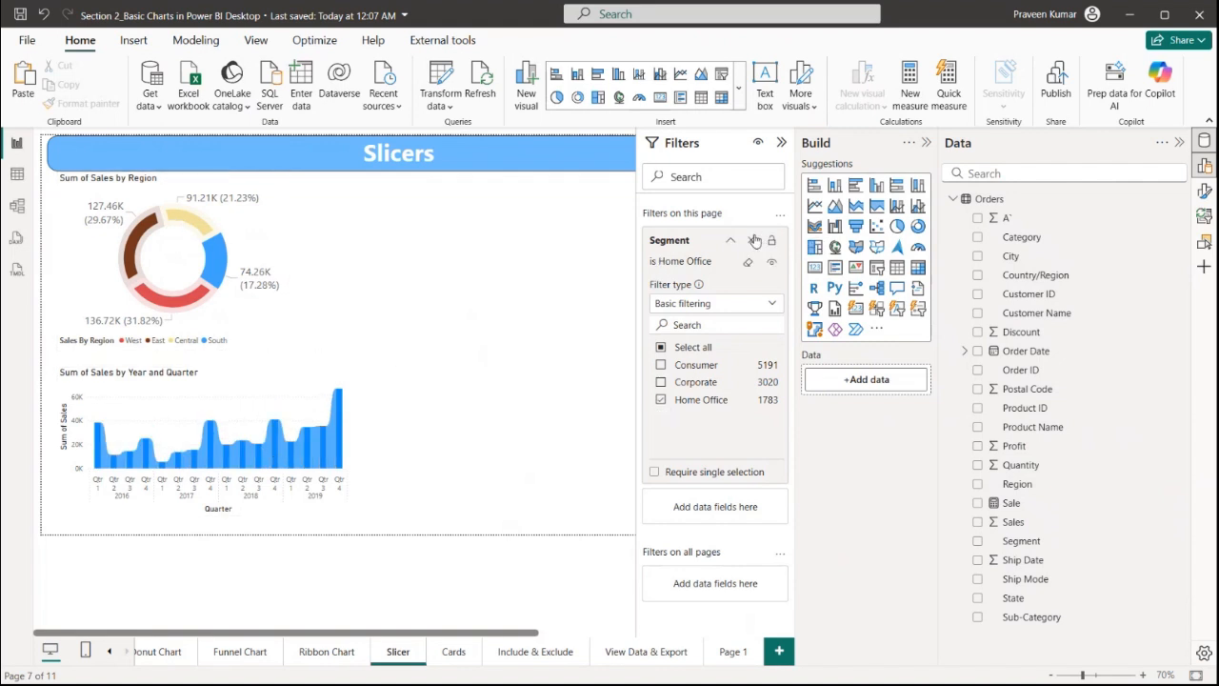
click(754, 241)
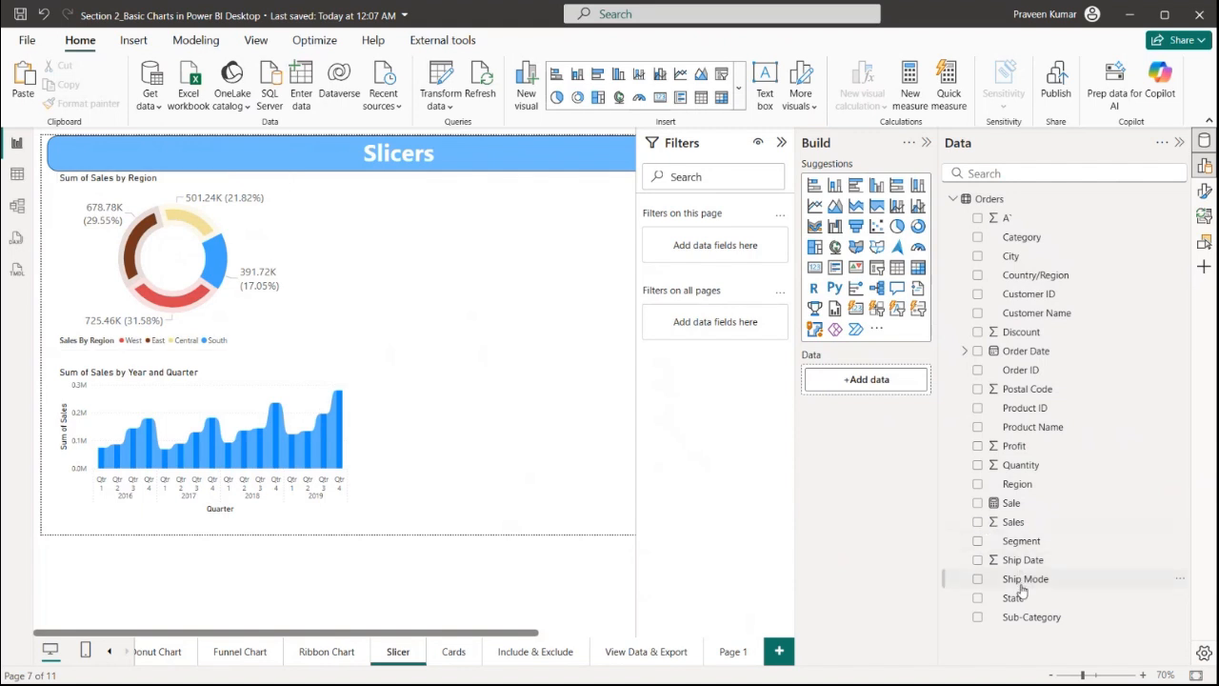
Add a Segment page-level filter set to Home Office, compare with the Ribbon Chart page, then remove the filter
drag(1017, 549, 710, 284)
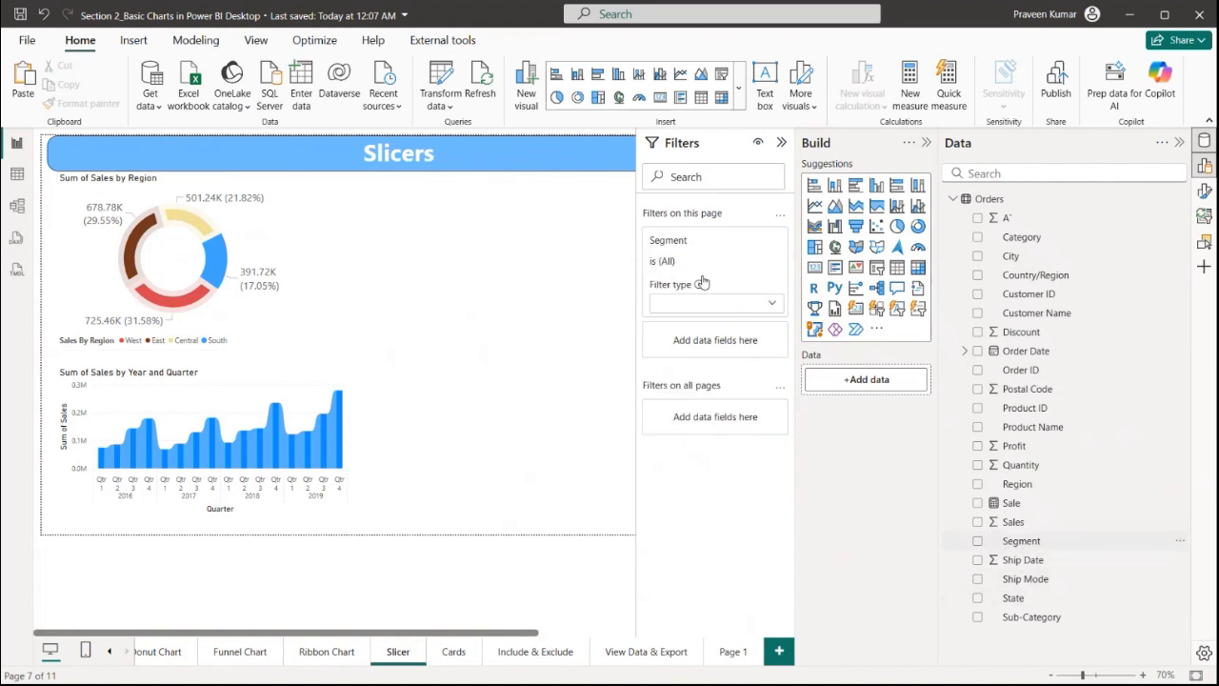
click(699, 405)
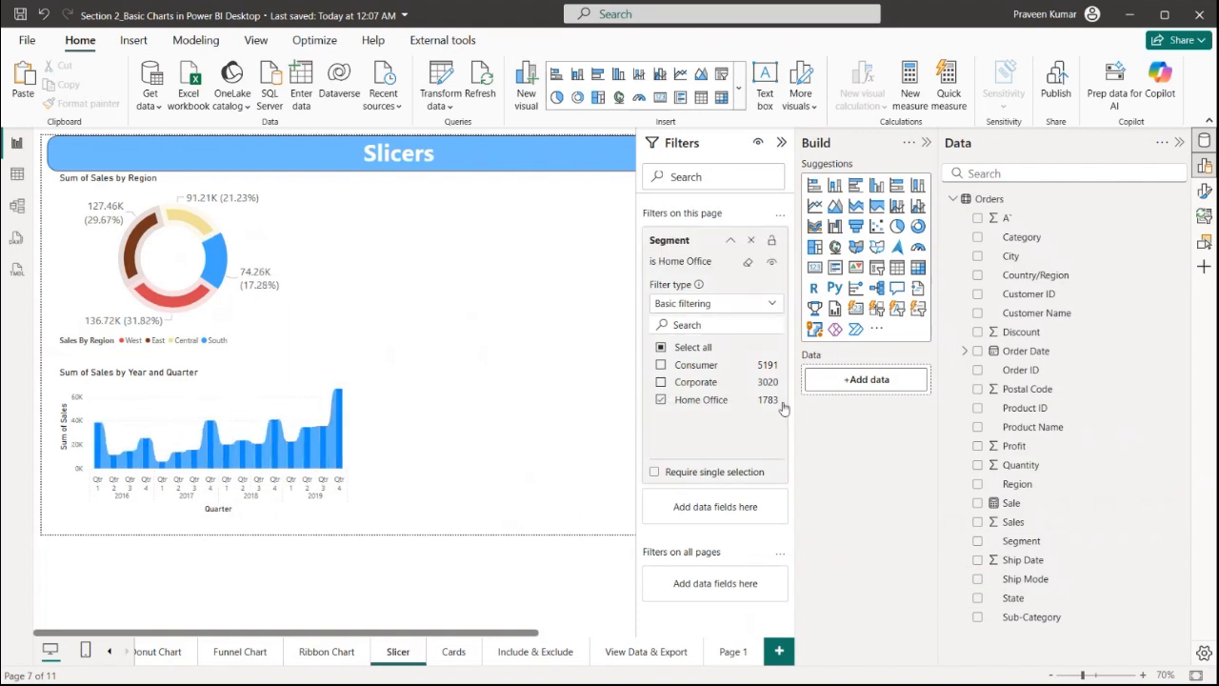
click(332, 658)
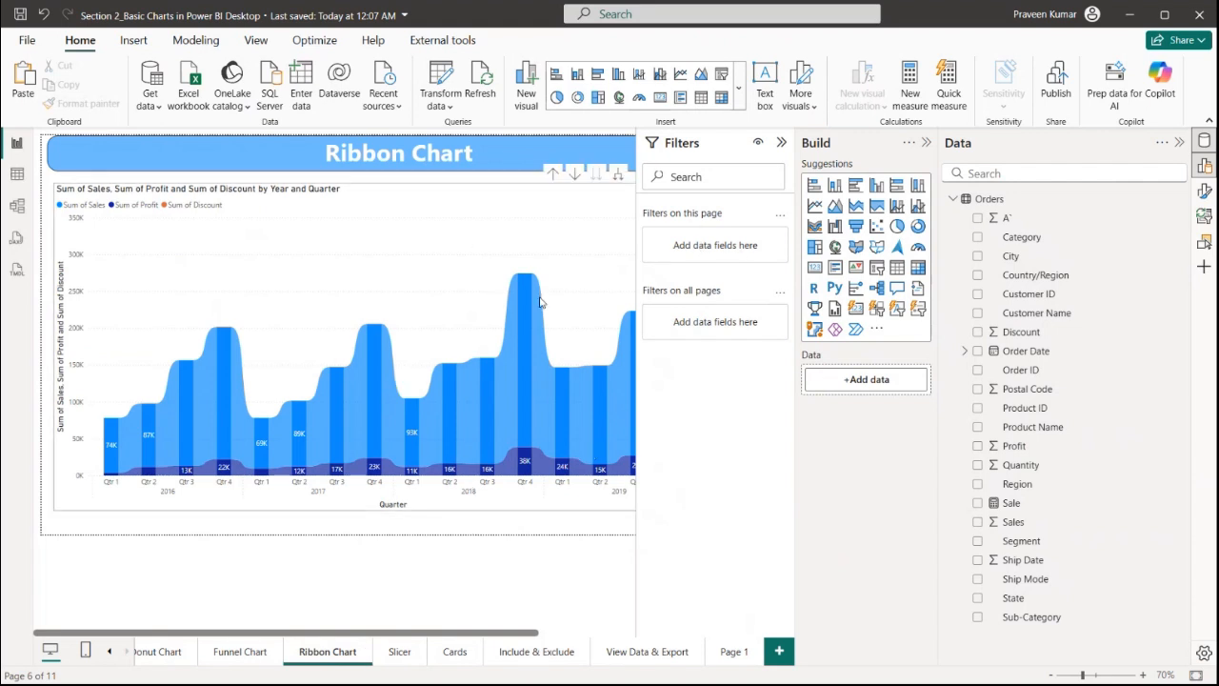
click(400, 652)
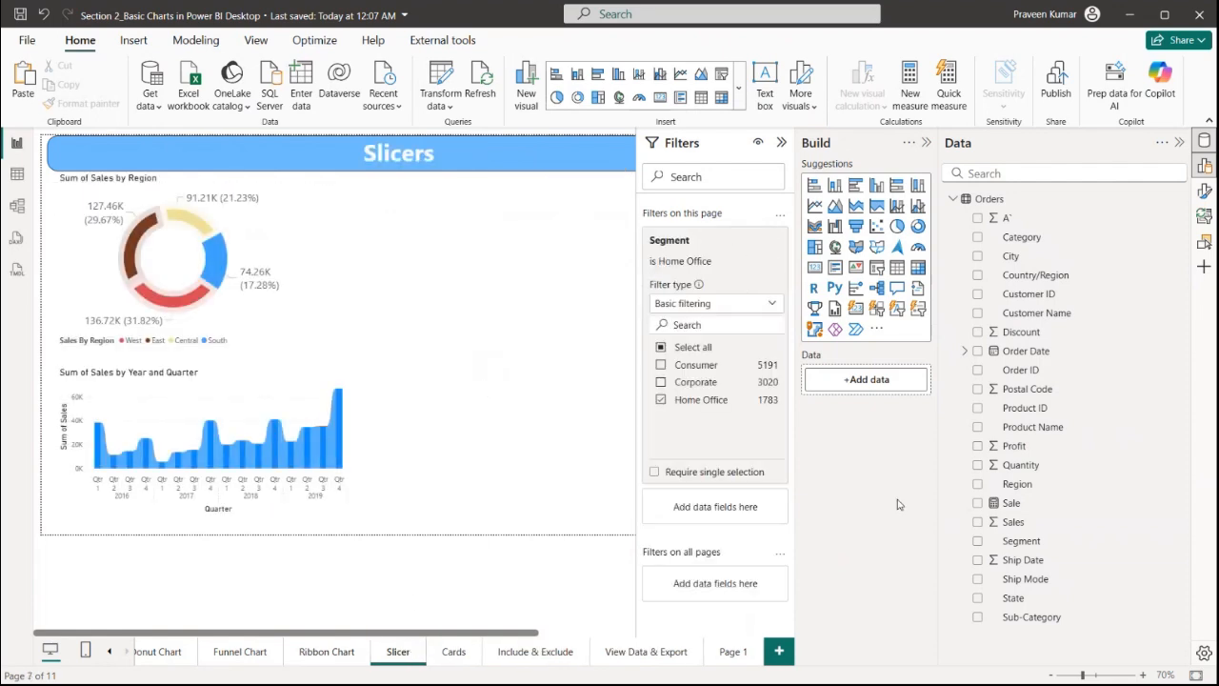
drag(707, 245, 704, 592)
click(744, 239)
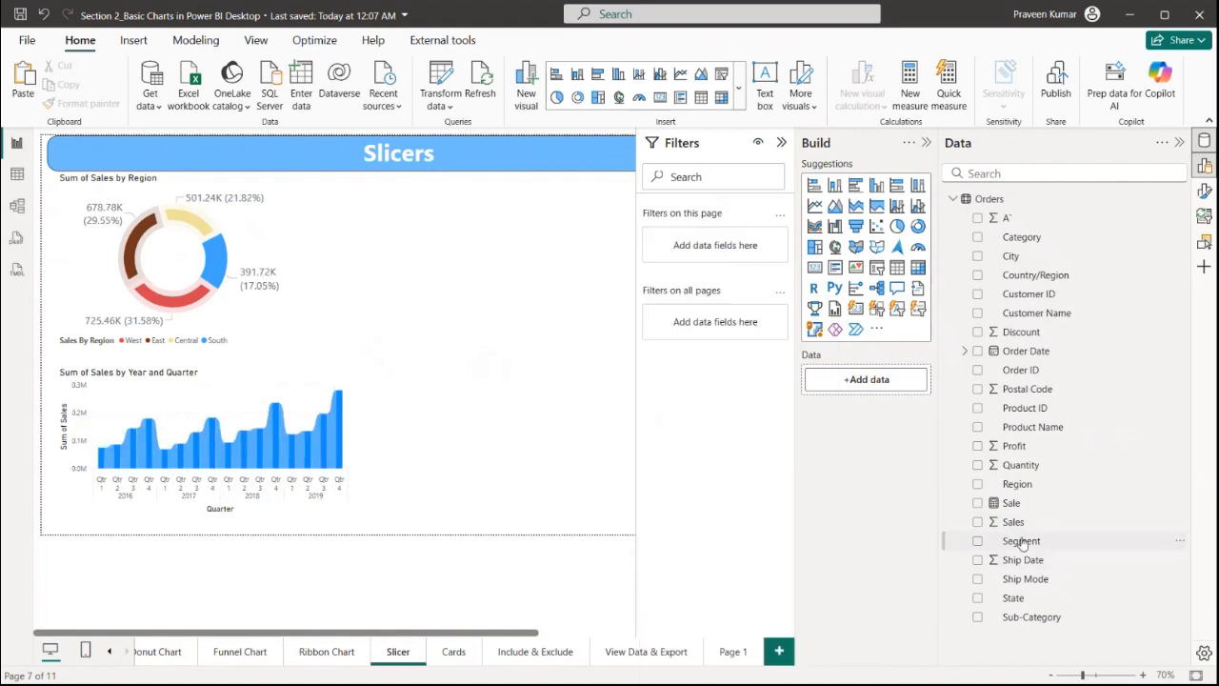
Add a Segment filter on all pages set to Home Office, check the Ribbon Chart and Funnel Chart pages, then remove it
drag(1022, 544, 673, 359)
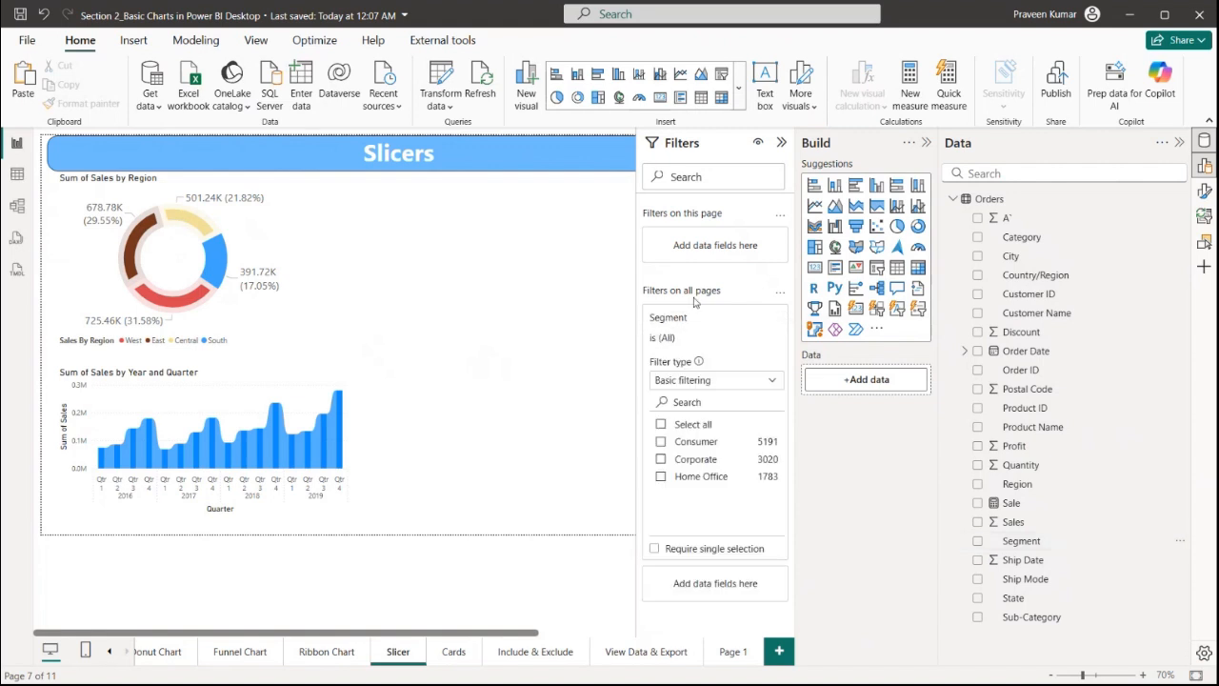
click(679, 479)
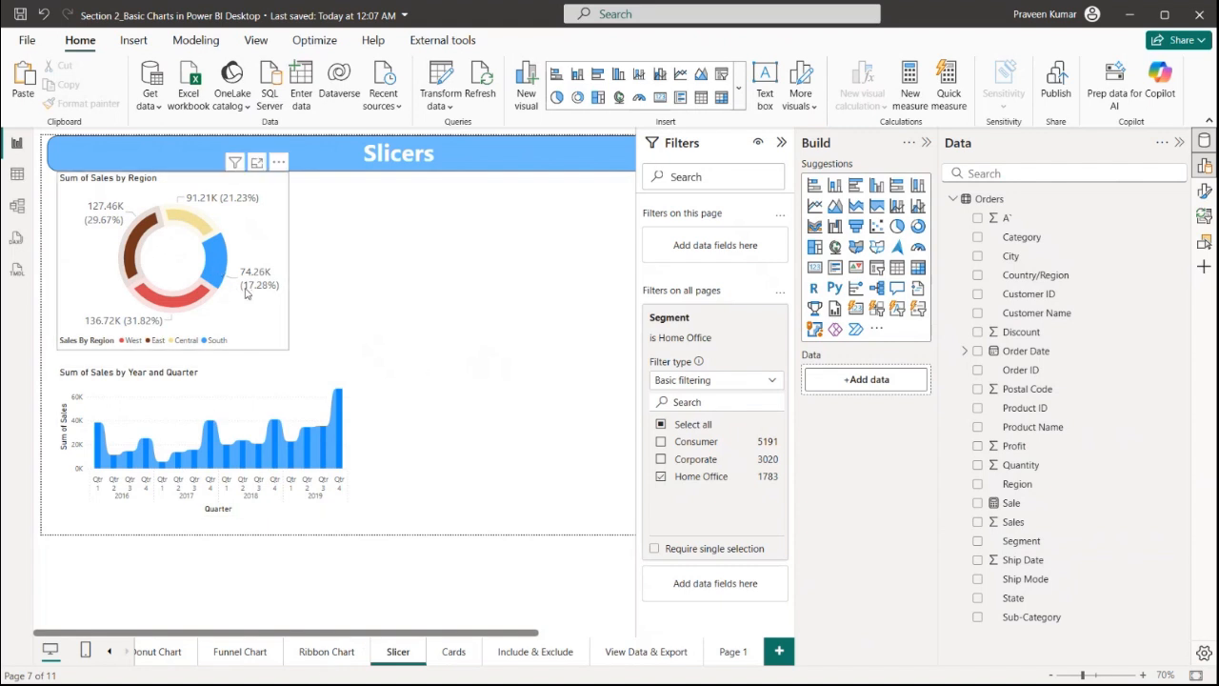
click(323, 651)
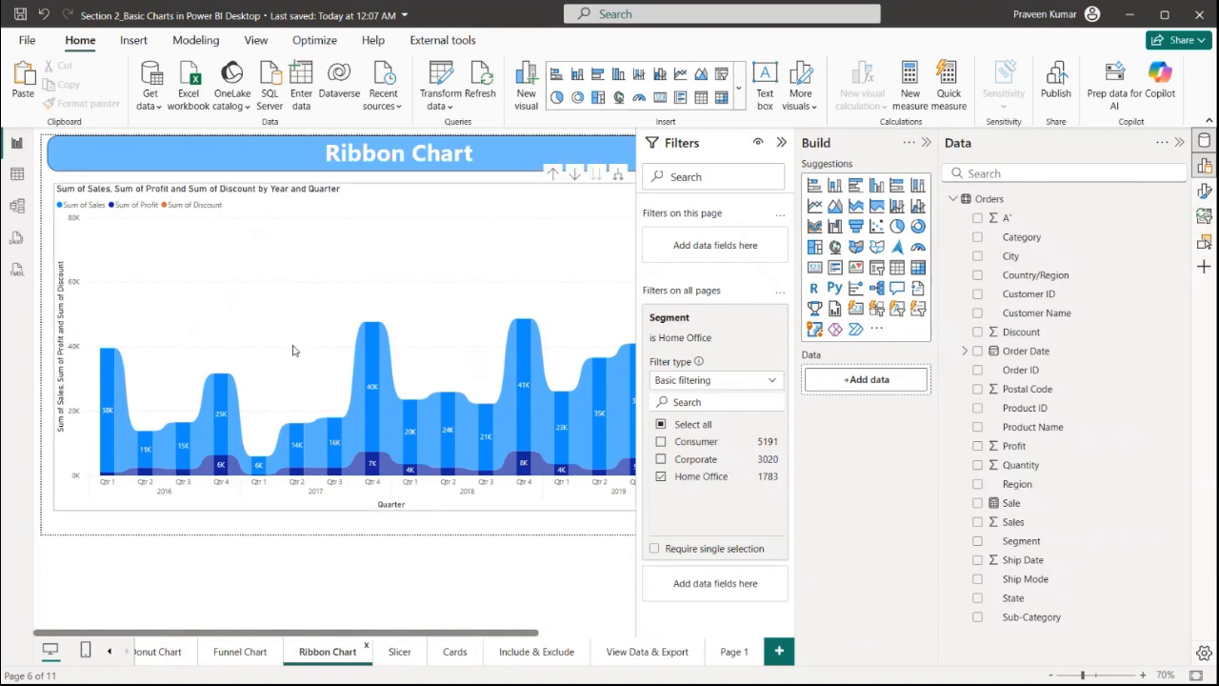
click(240, 652)
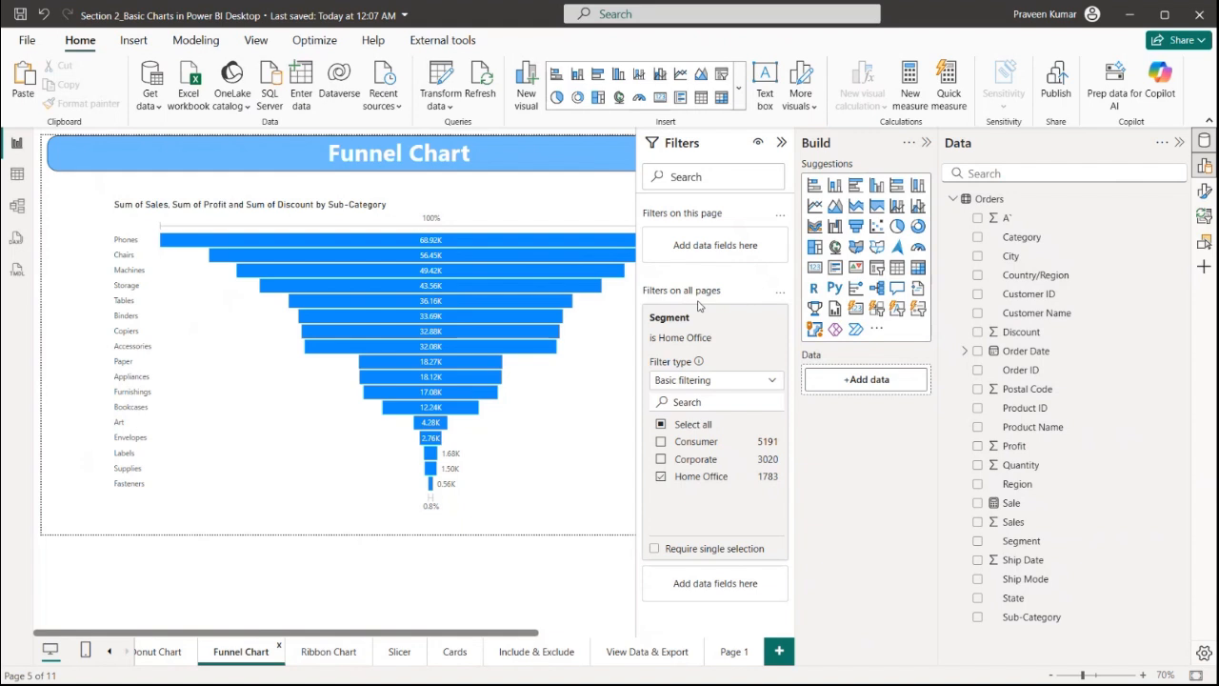
click(409, 659)
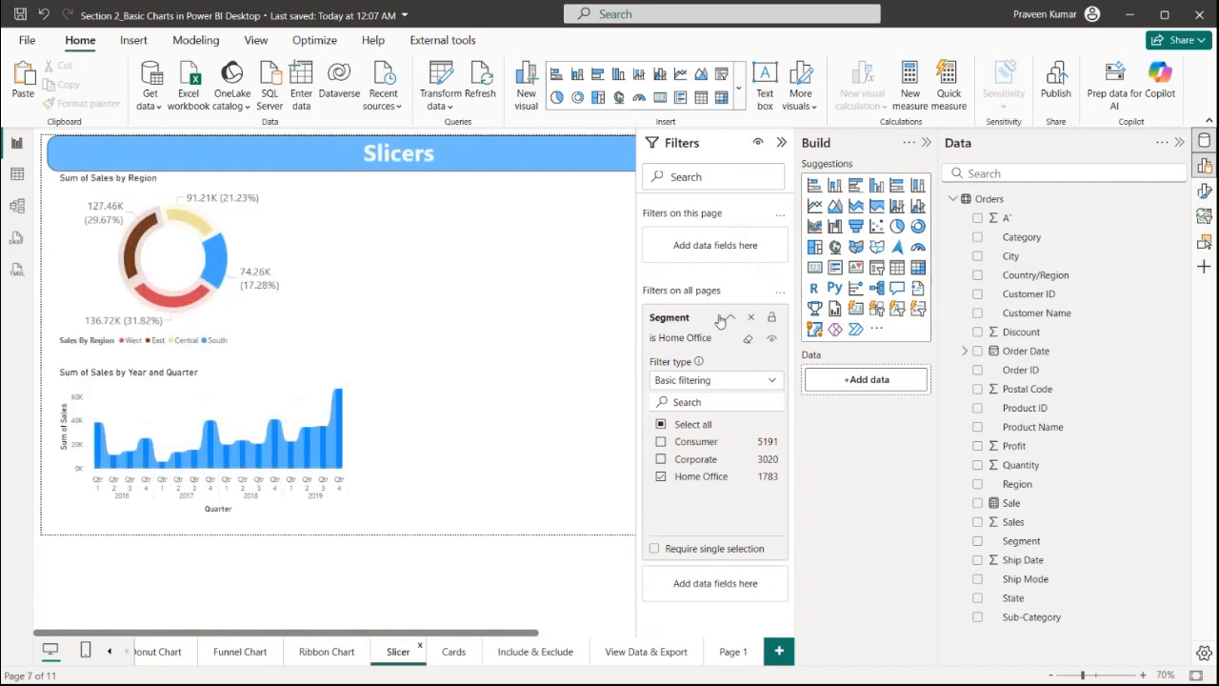
click(754, 318)
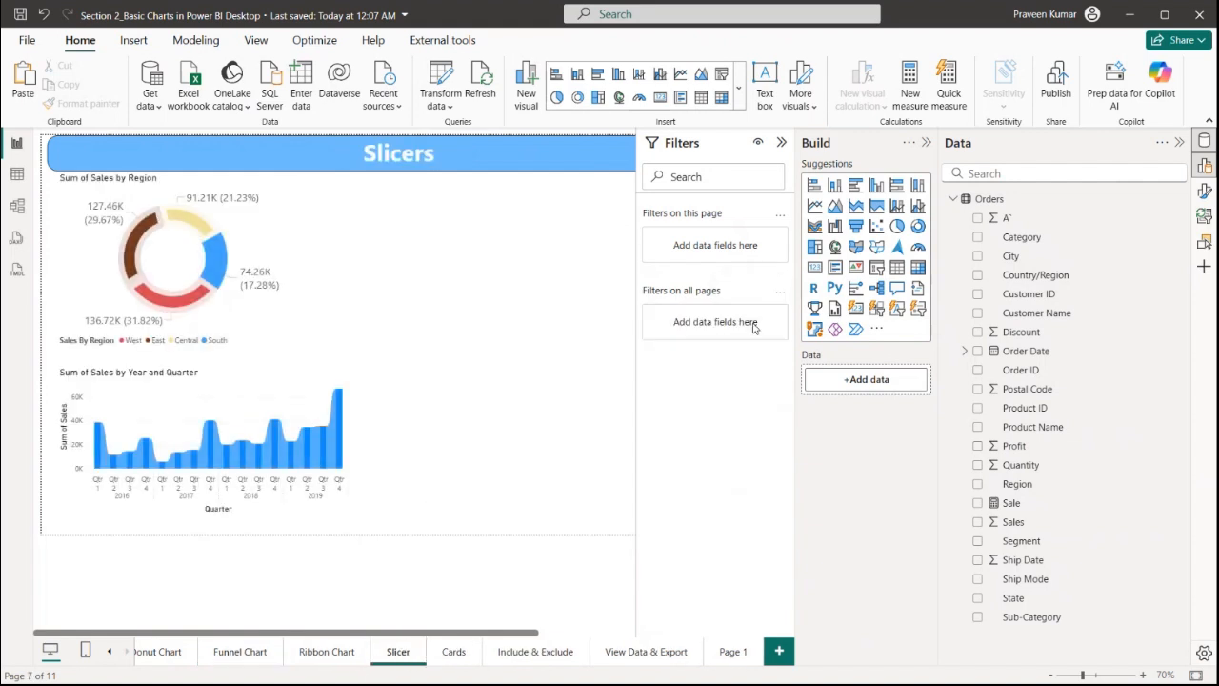
Collapse the Filters pane and reopen the Build pane
click(781, 142)
click(783, 144)
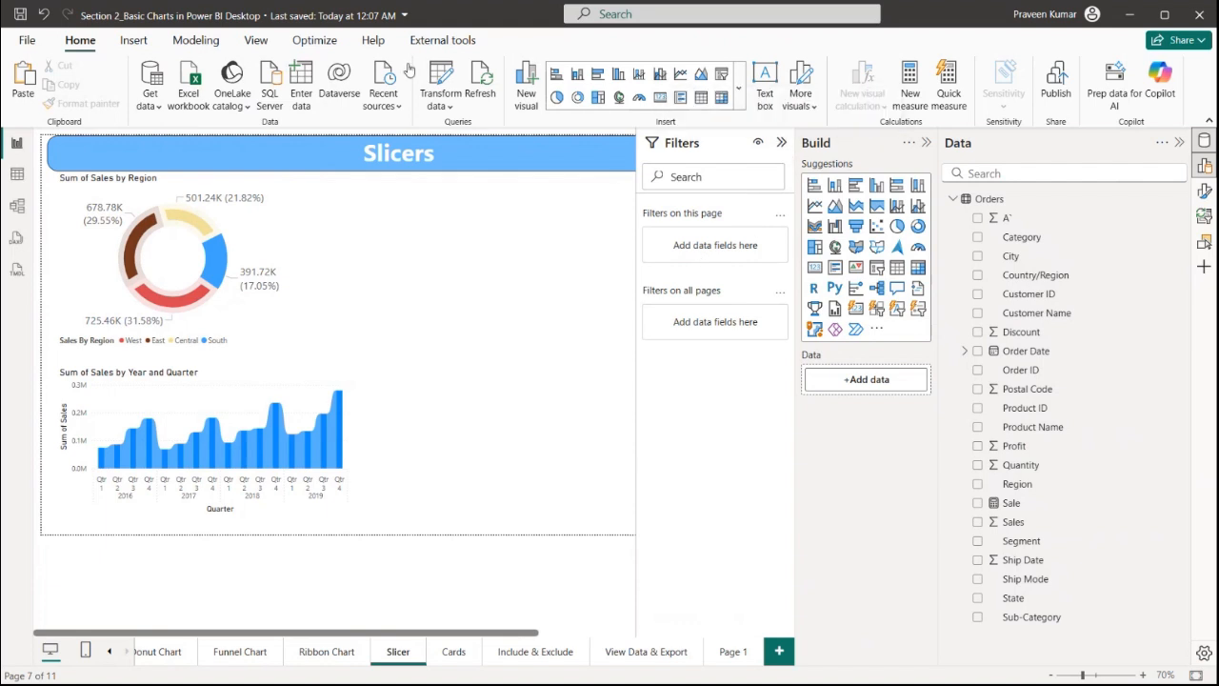
click(781, 143)
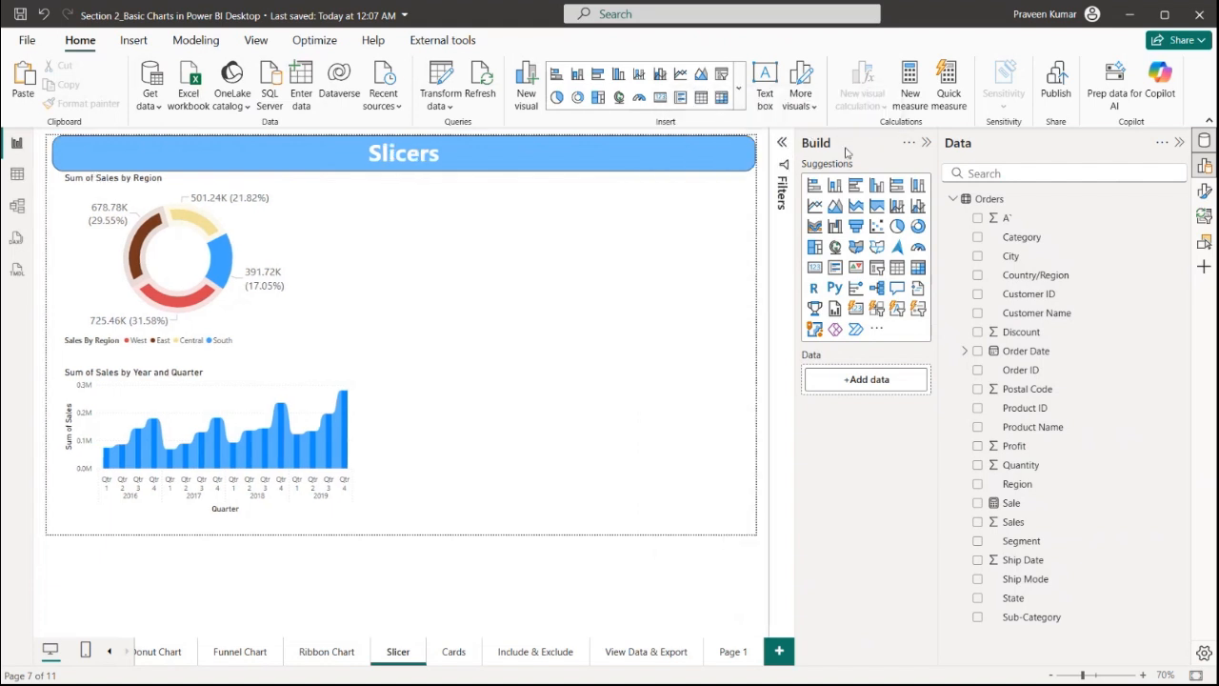
click(926, 143)
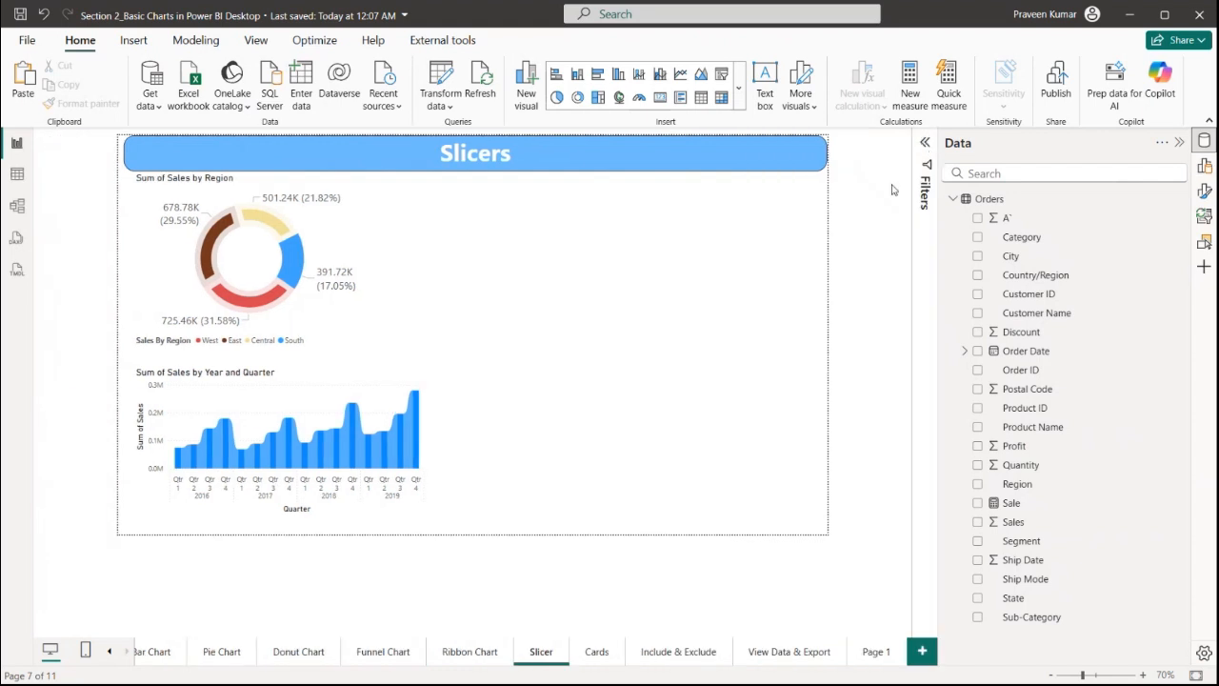
click(1204, 165)
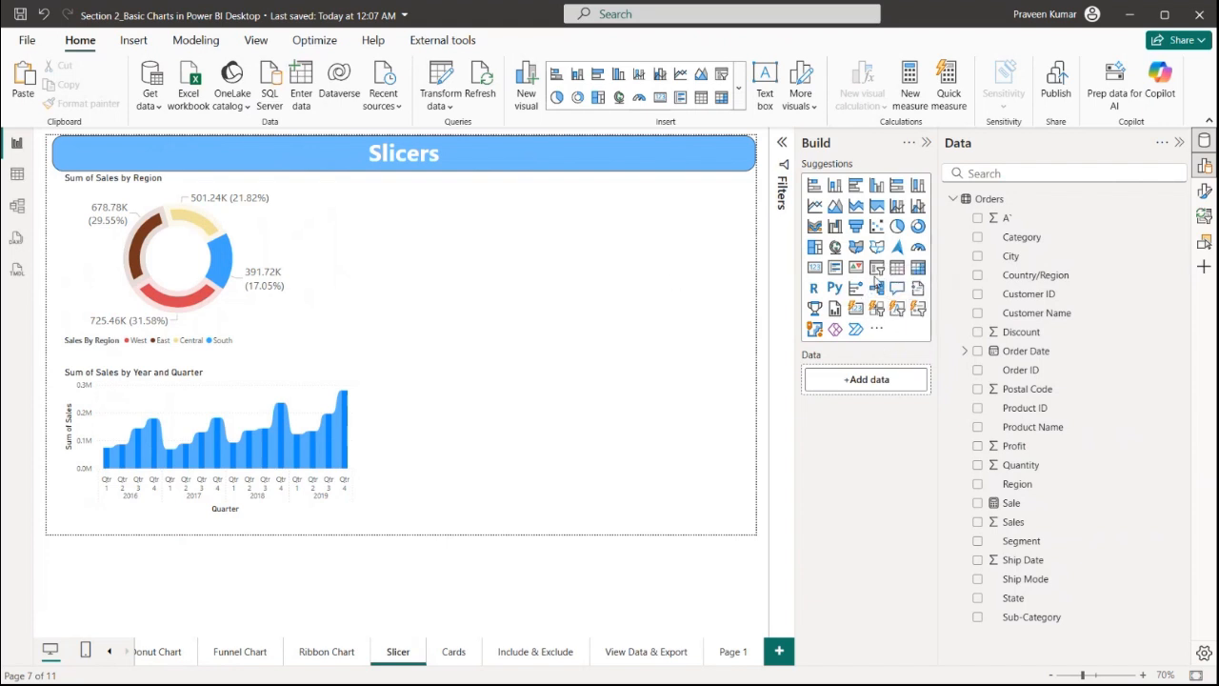
Insert a slicer, resize it, place it at the page's upper right, and add the Segment field
click(876, 270)
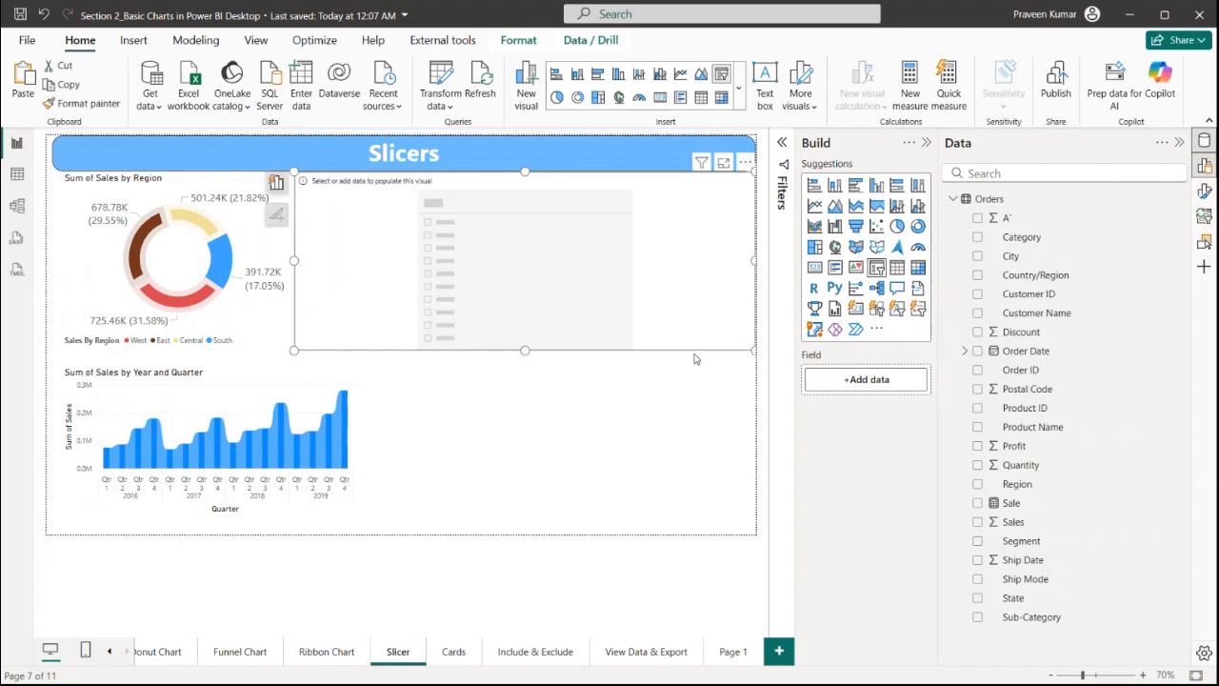
drag(753, 351, 519, 272)
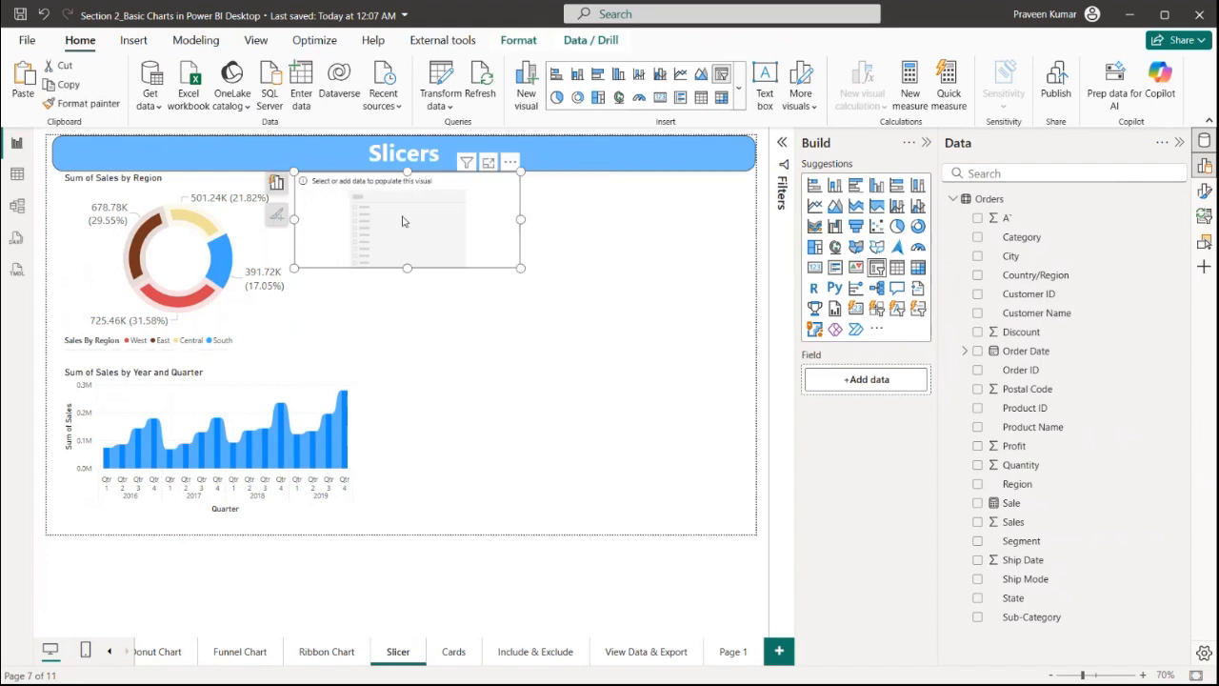
drag(410, 219, 571, 241)
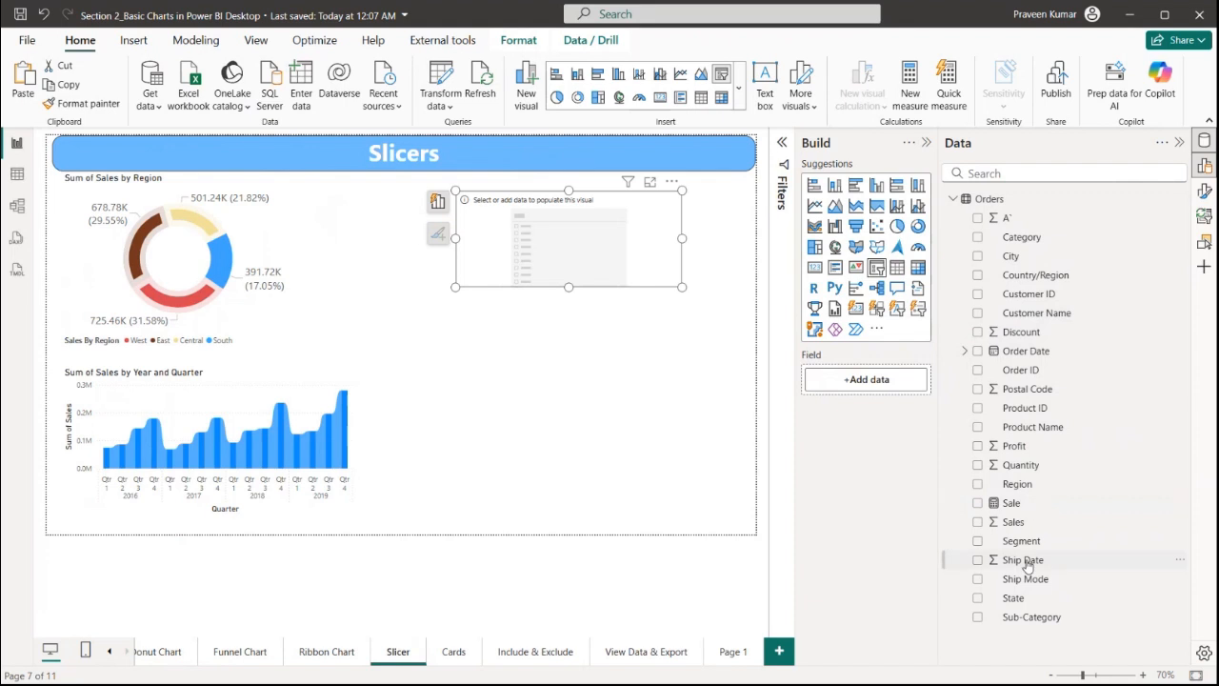
drag(1021, 543, 869, 379)
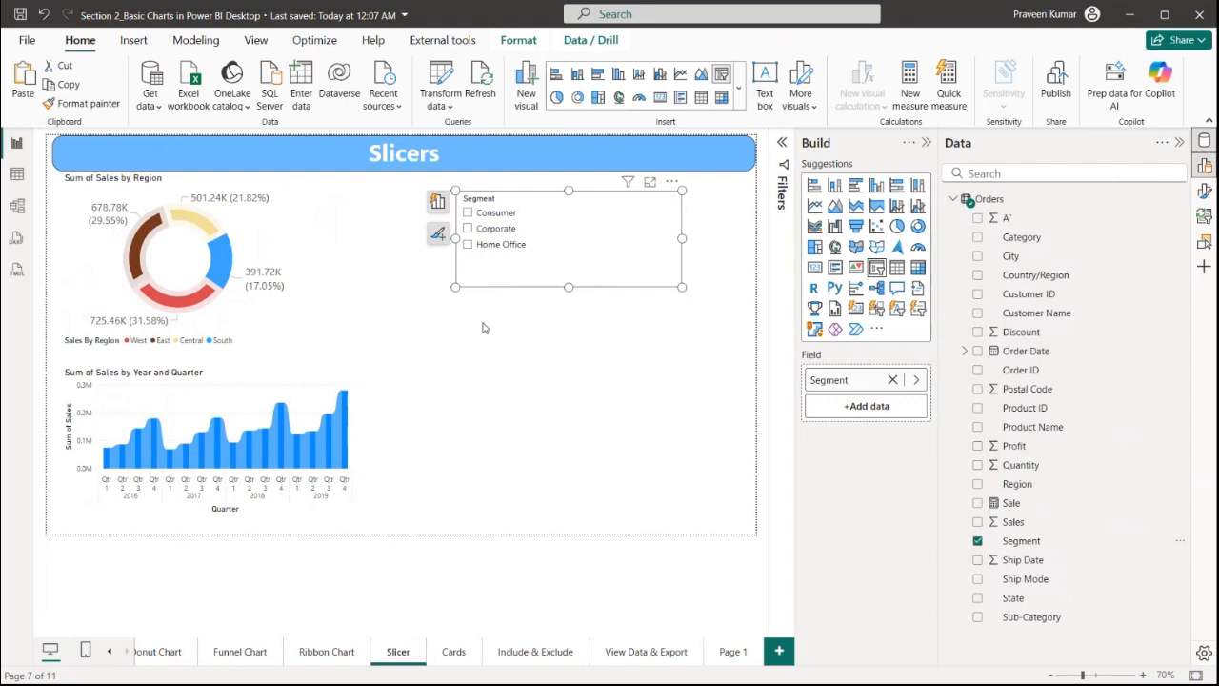
Select Consumer, then Corporate, then Home Office in the Segment slicer
click(495, 215)
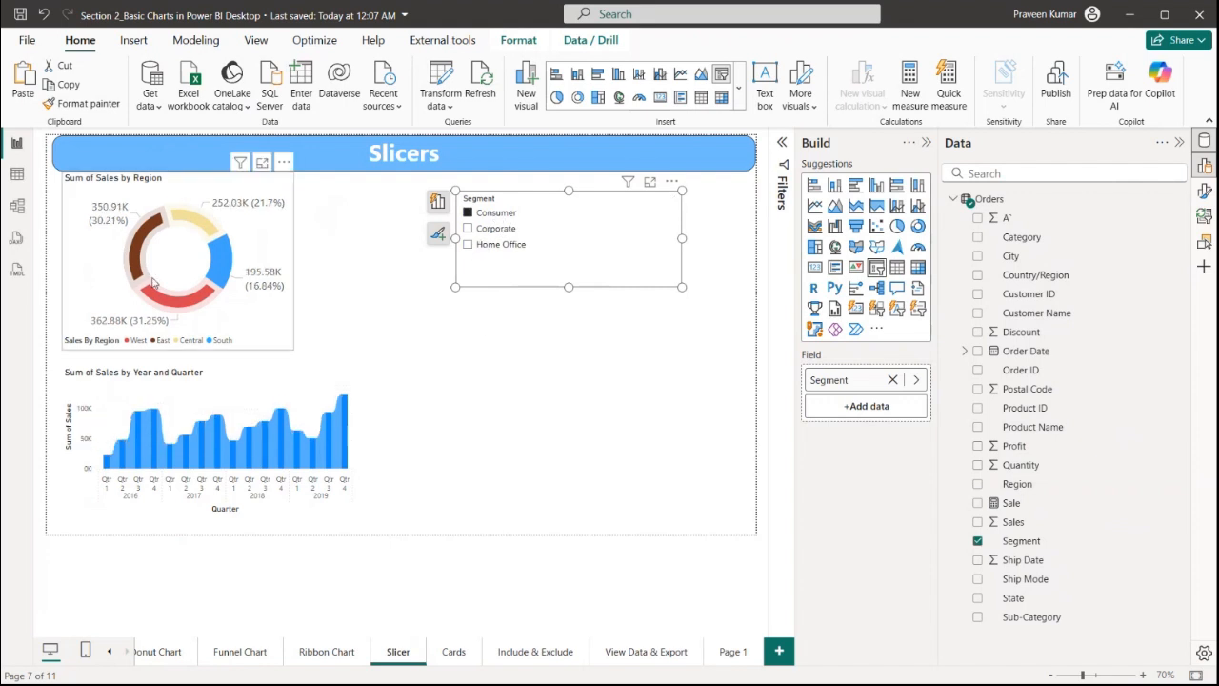
click(488, 231)
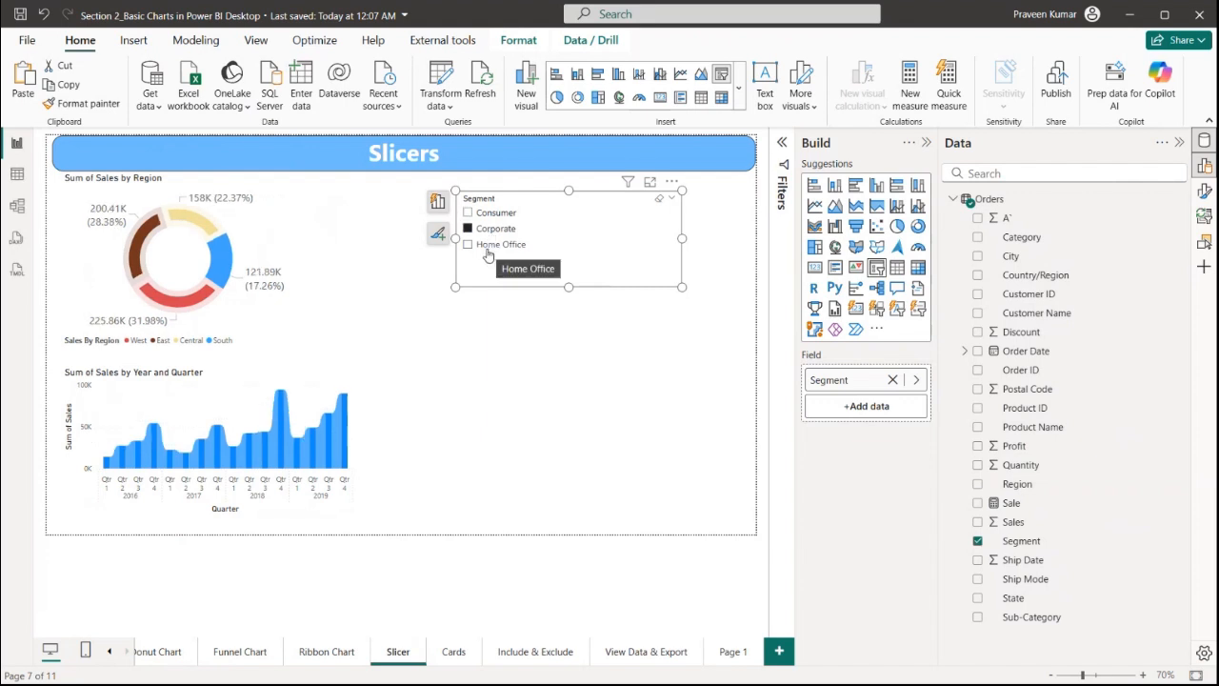
click(488, 251)
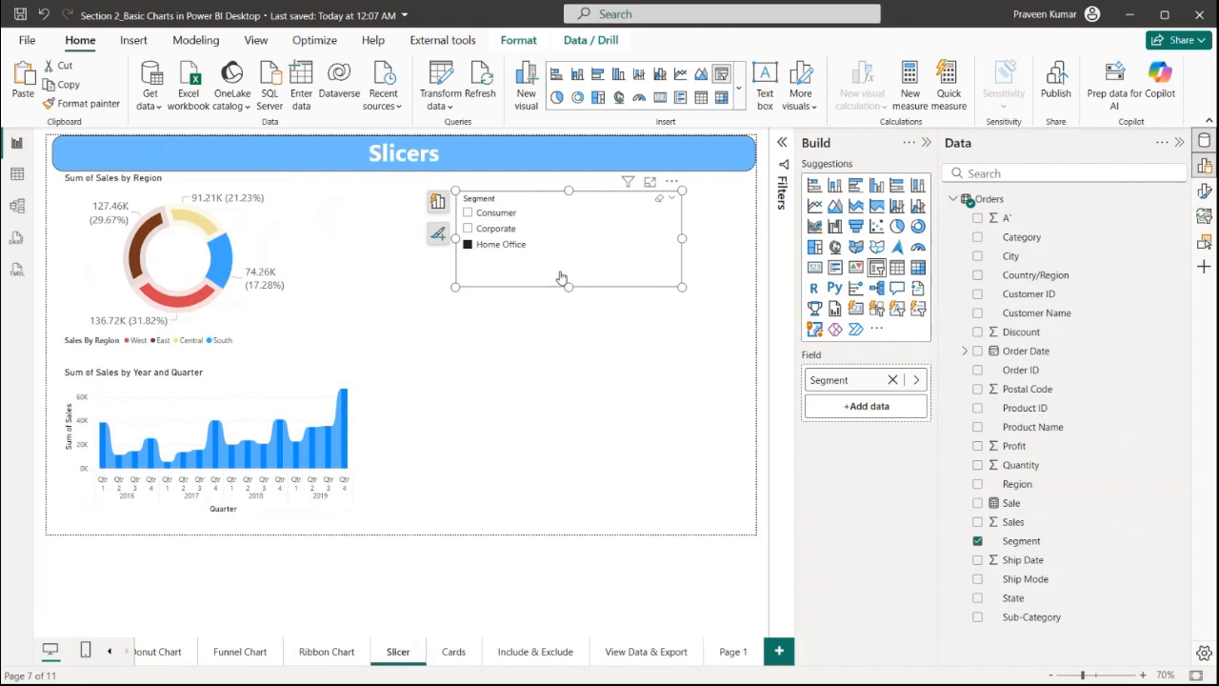
Duplicate the Segment slicer and replace the copy's field with Region
key(ctrl+c)
key(ctrl+v)
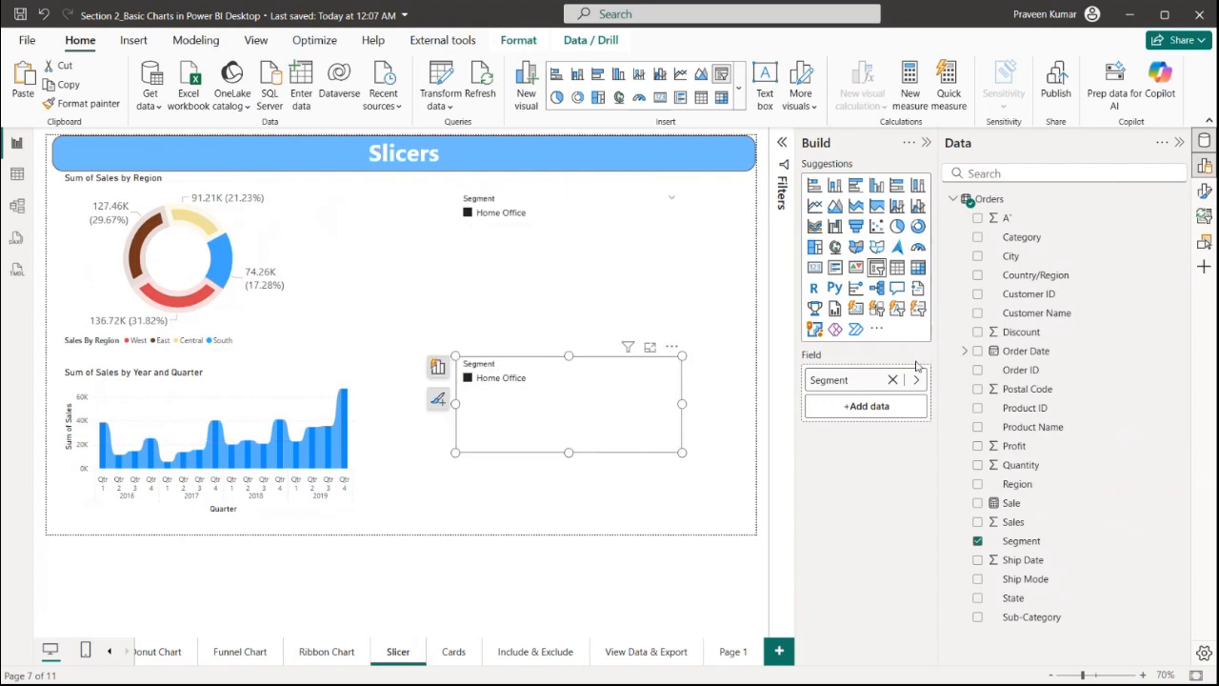
click(893, 379)
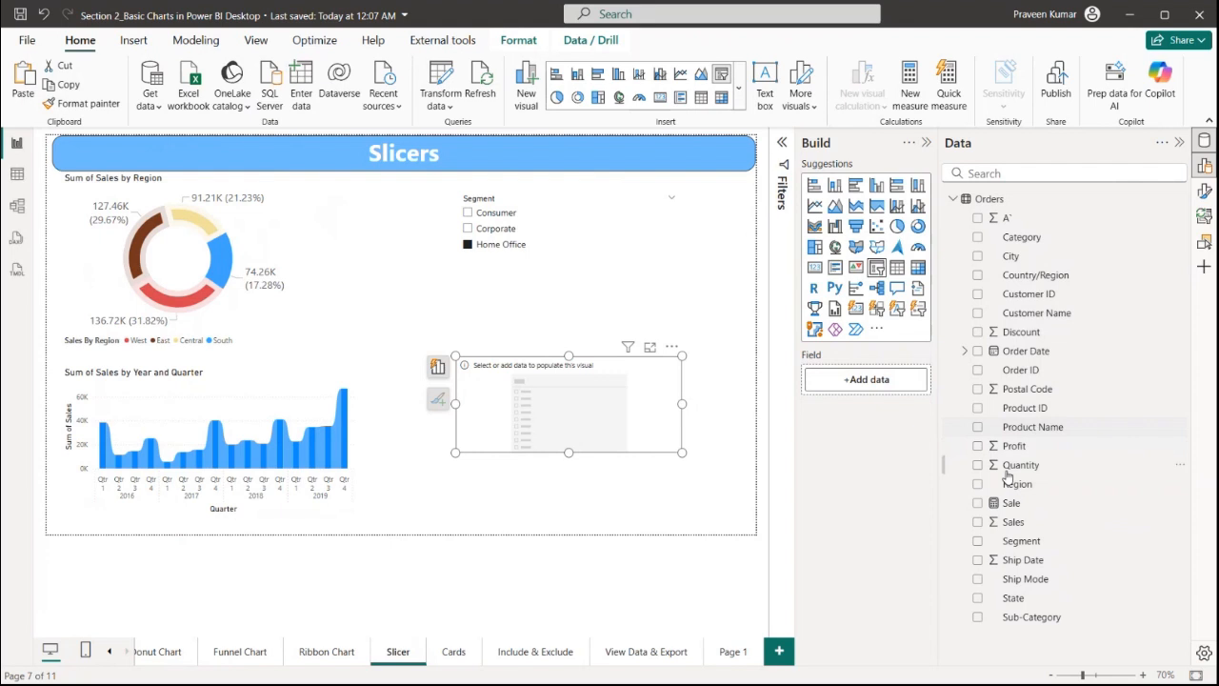
drag(1015, 484, 881, 381)
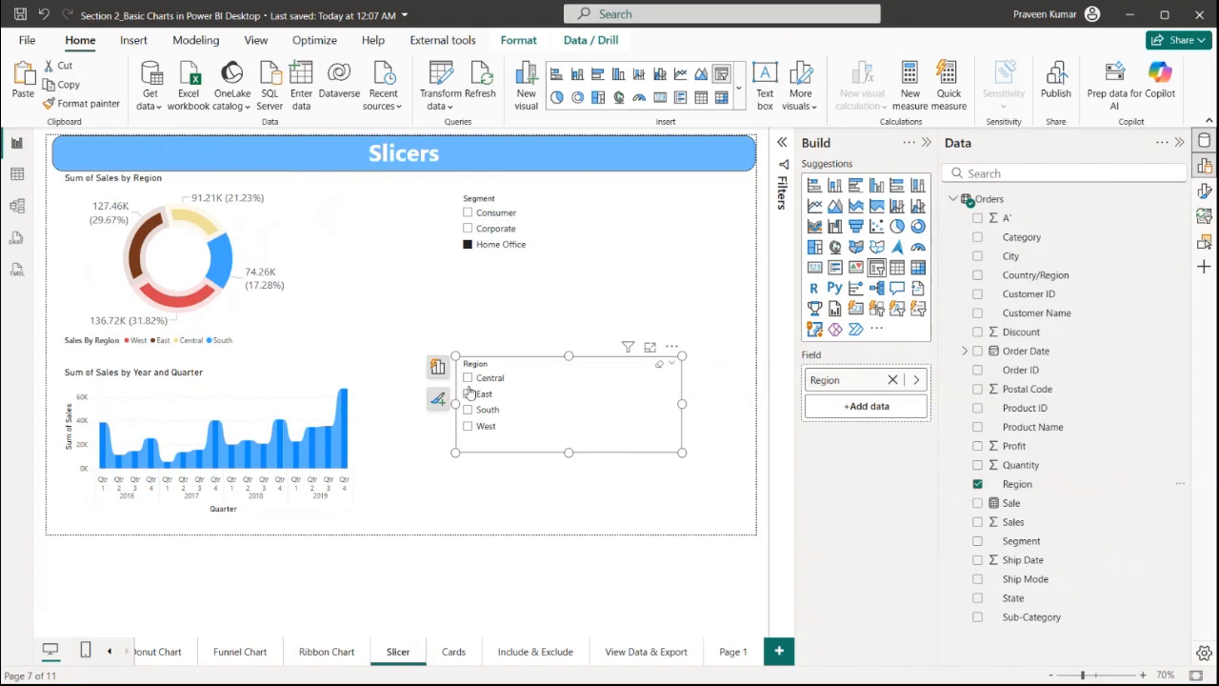
key(Escape)
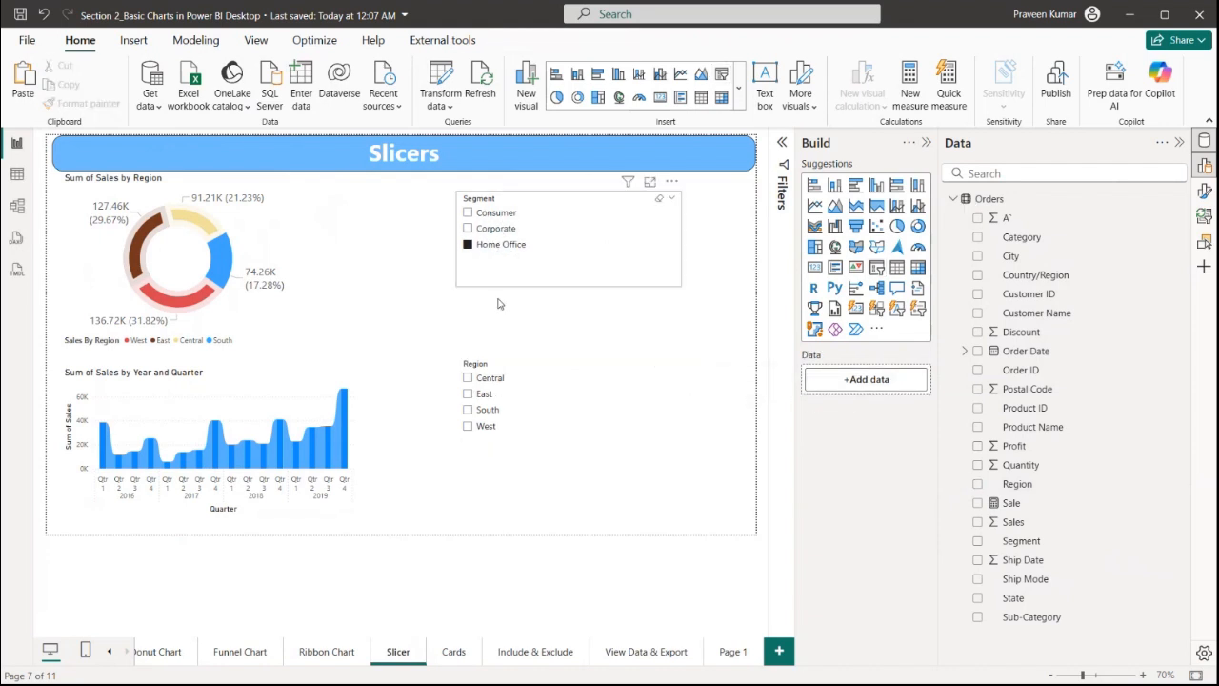
Select East in the Region slicer, then deselect it
click(467, 394)
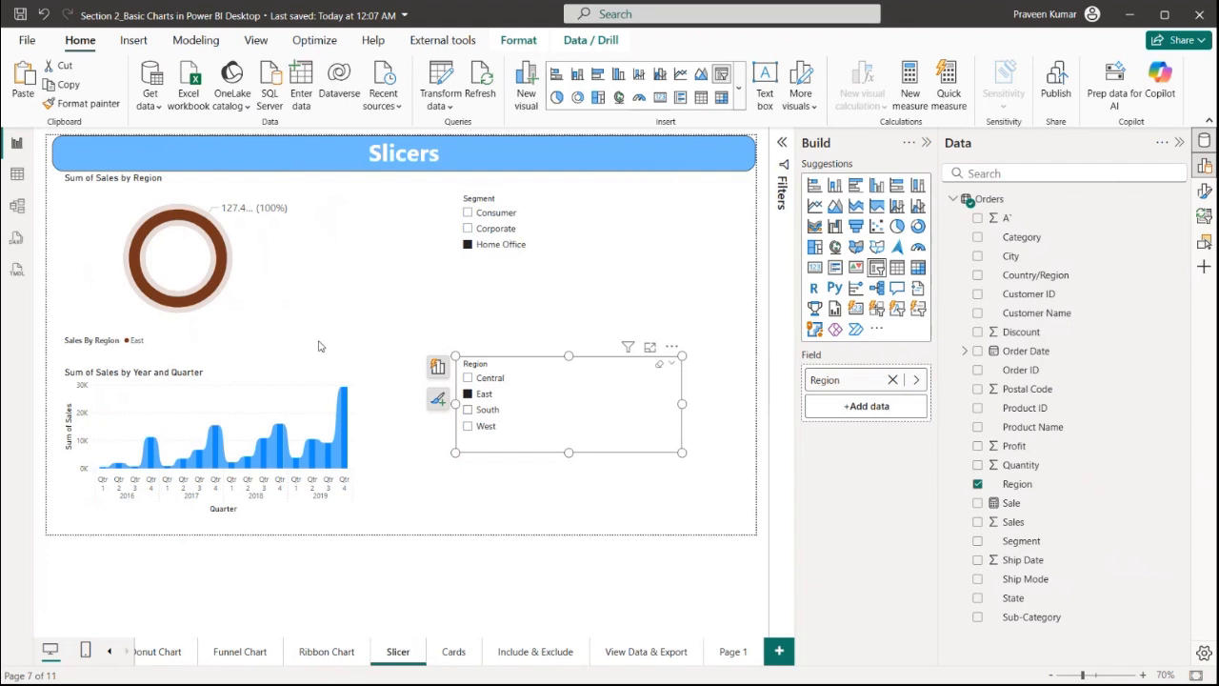
click(482, 394)
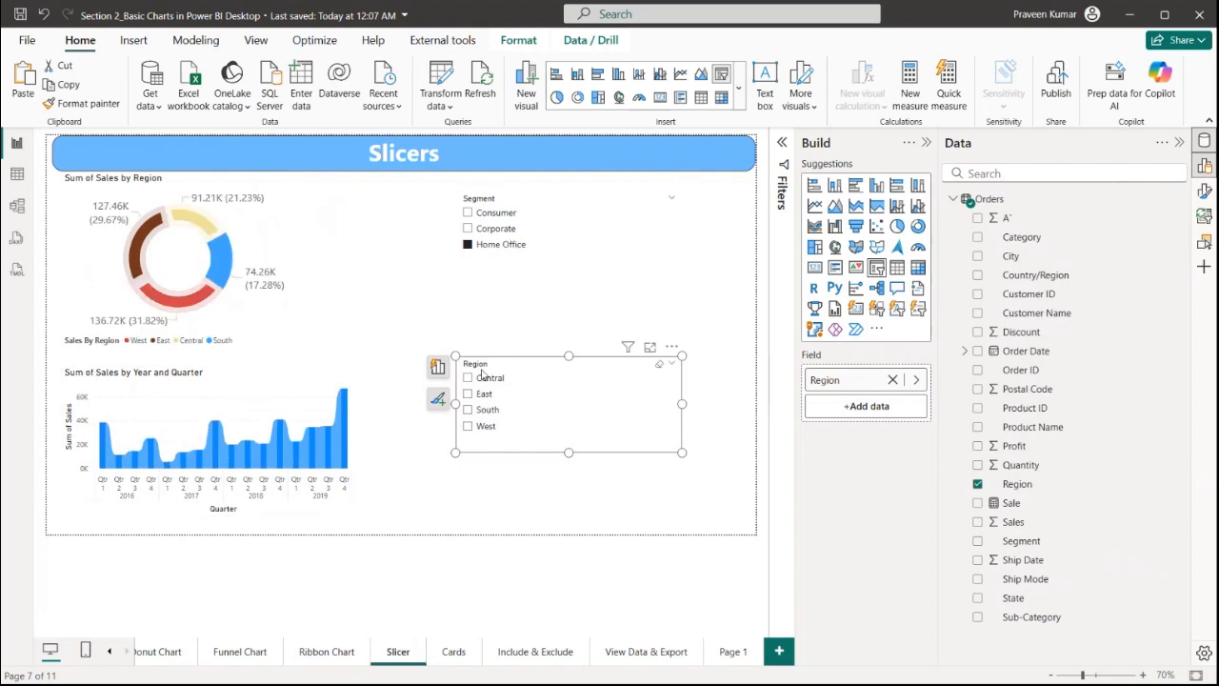
Open the Segment slicer's format settings and set its slicer style to Tile
click(590, 266)
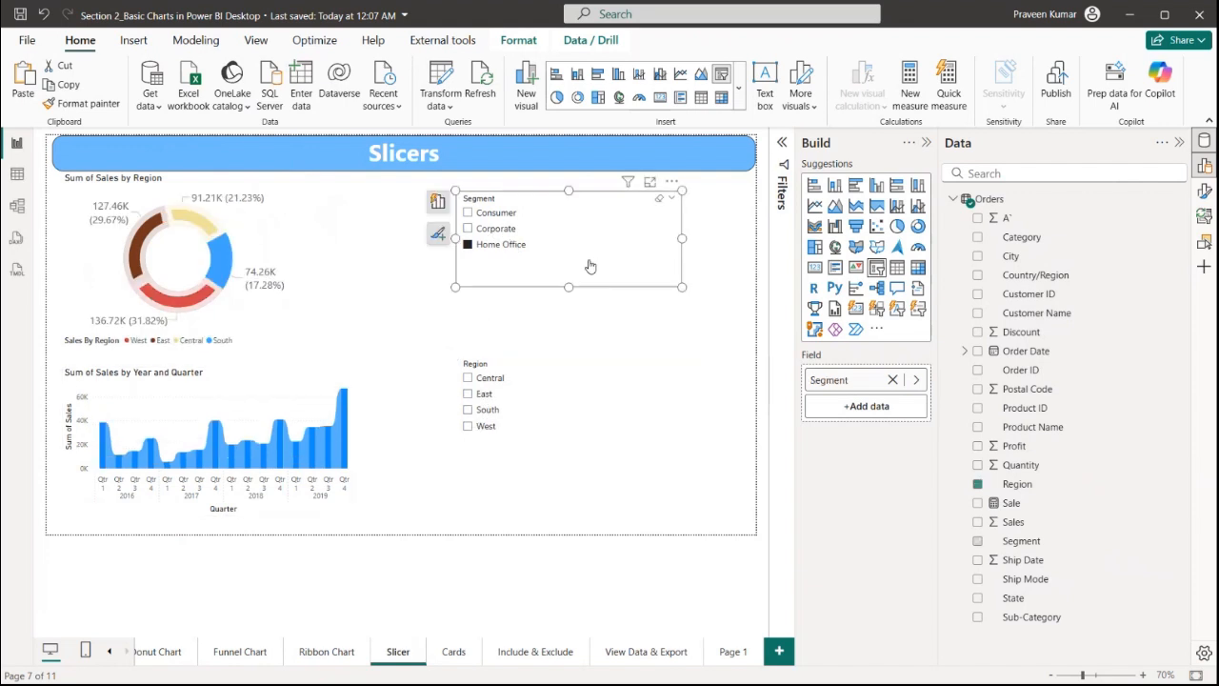
click(1205, 192)
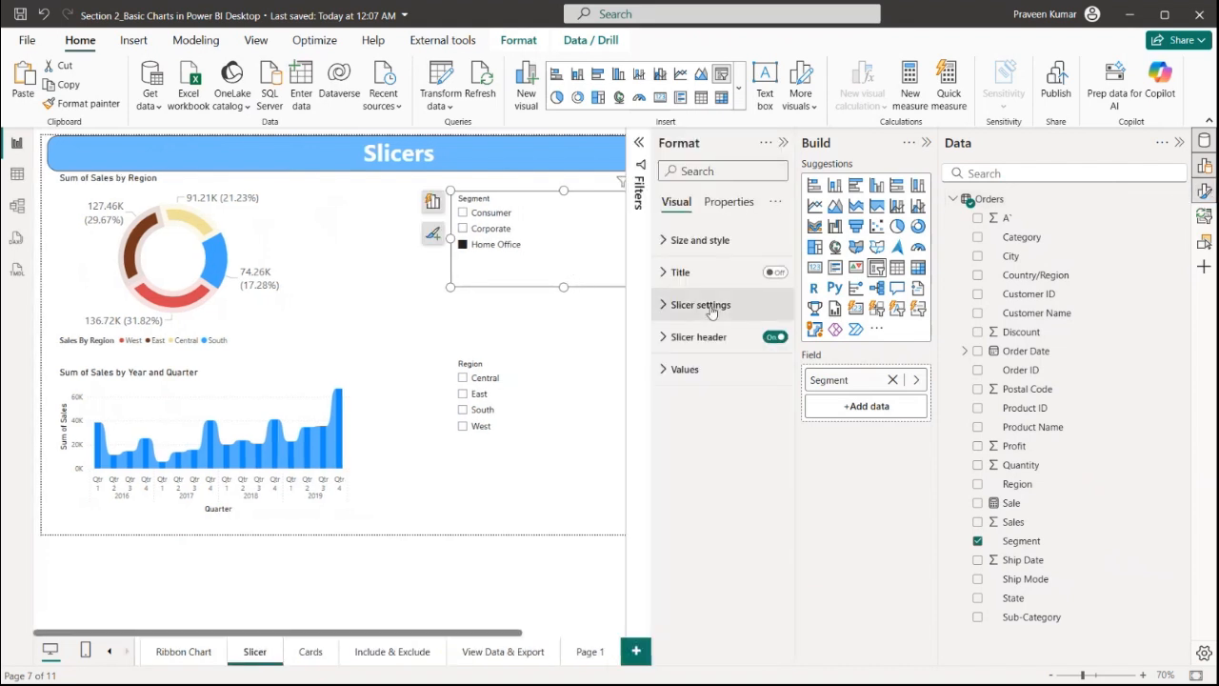
click(775, 272)
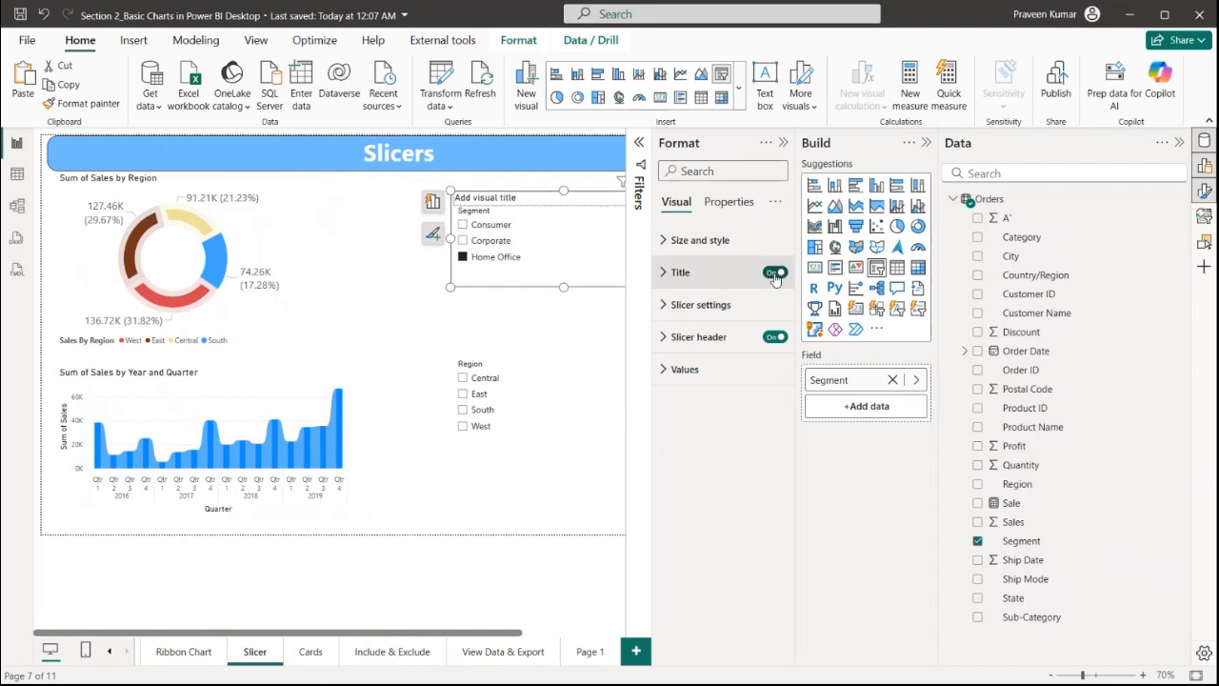
click(774, 273)
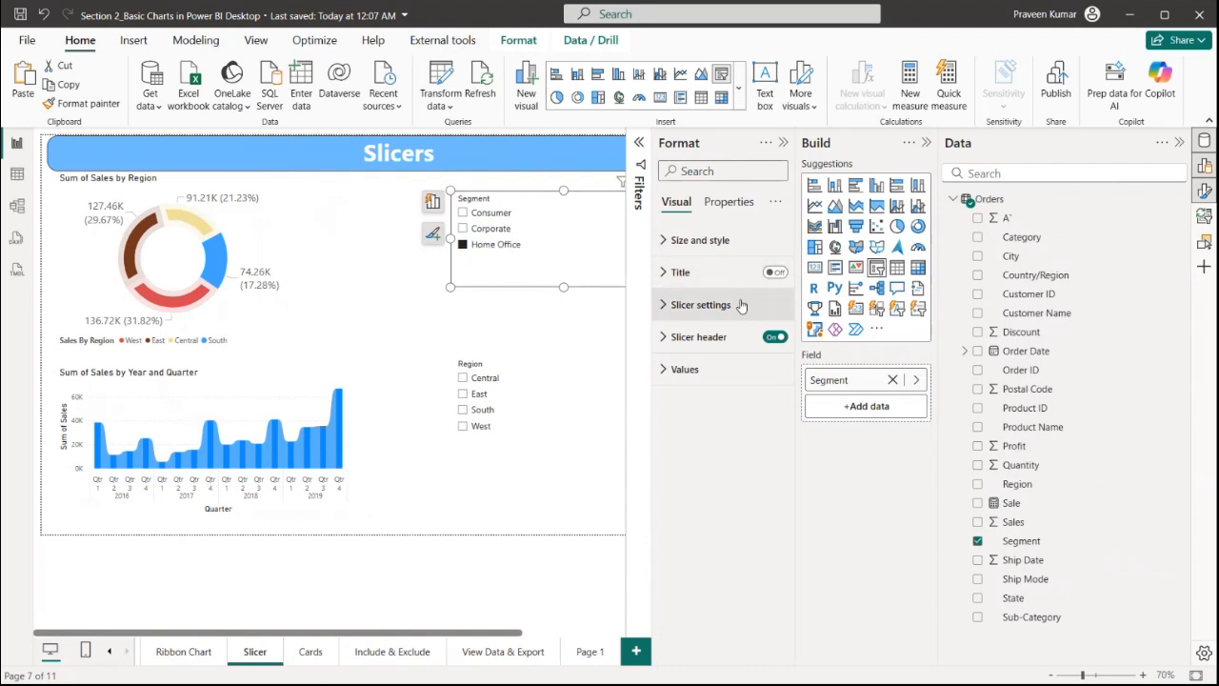
click(701, 305)
click(715, 386)
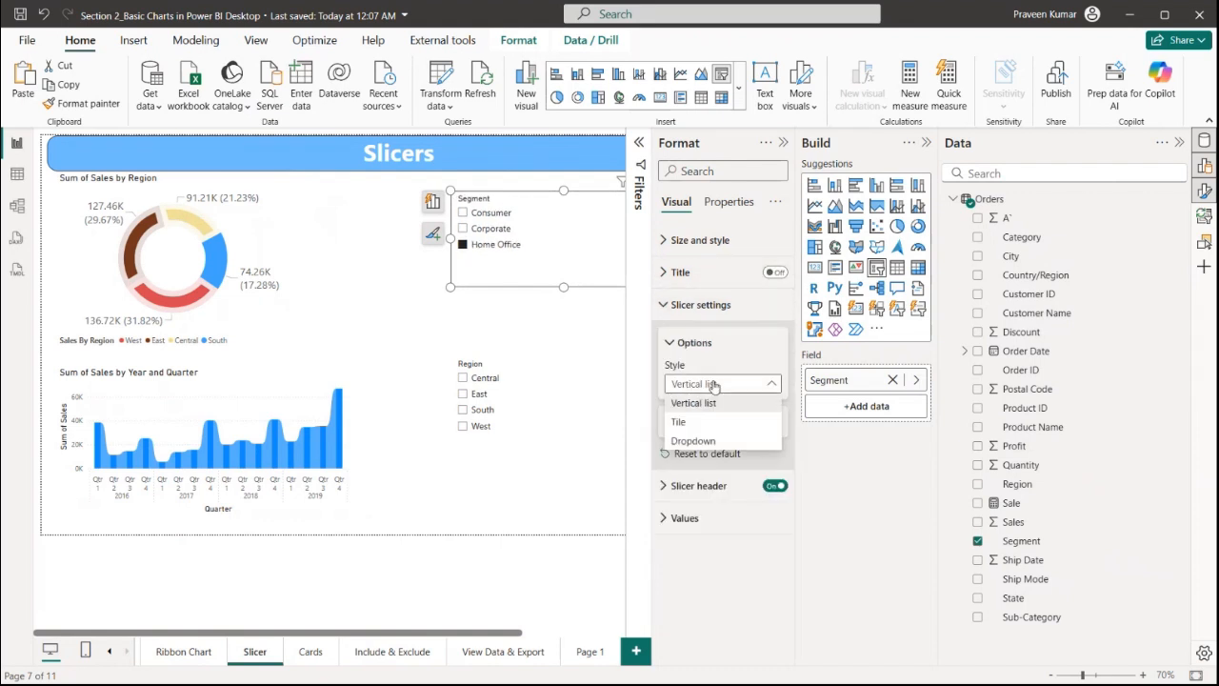
click(688, 430)
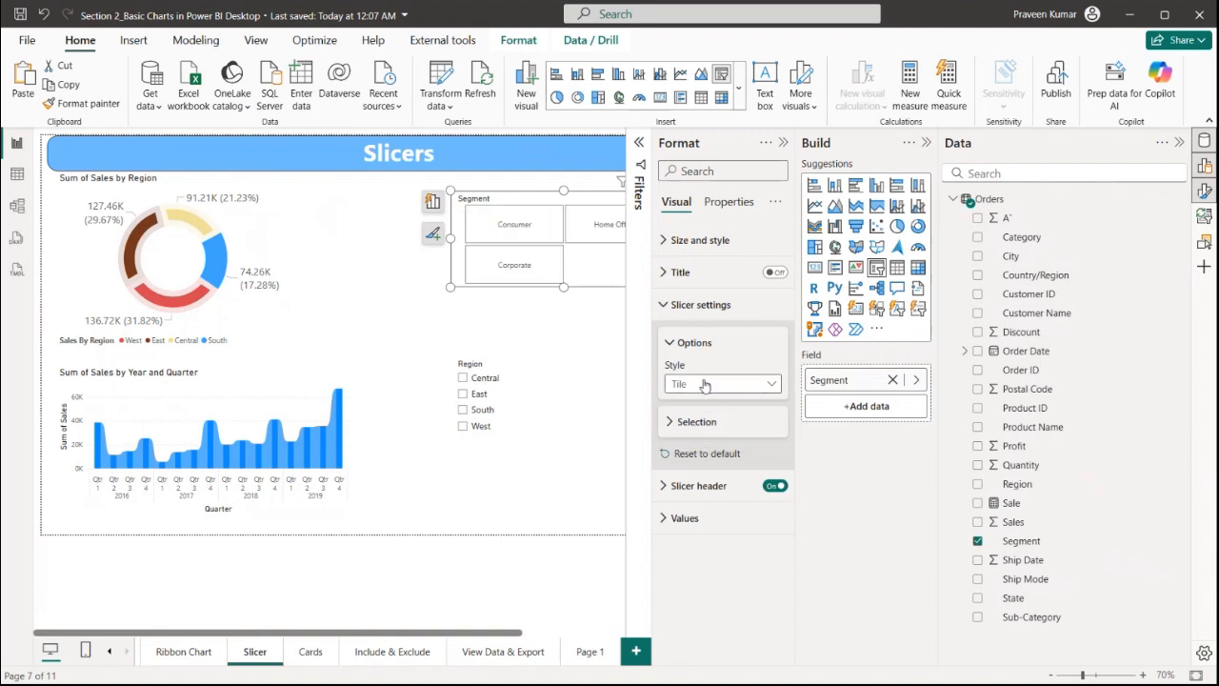
Change the Segment slicer's style to Dropdown and open its dropdown list
click(710, 384)
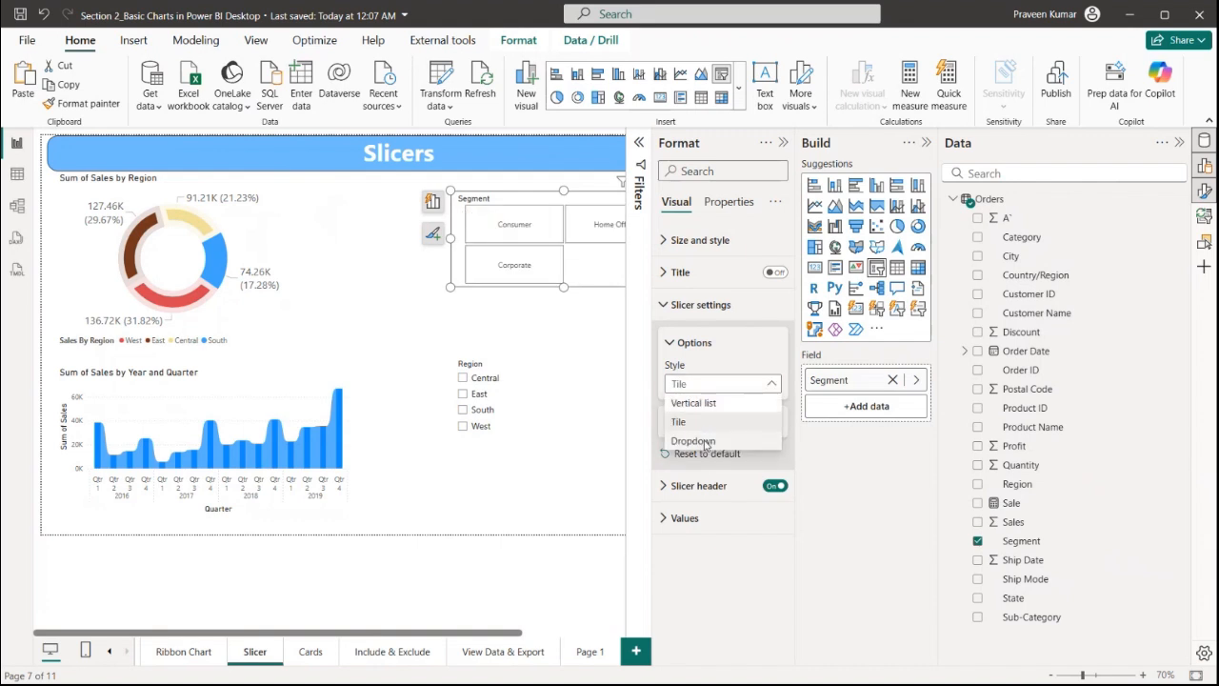
click(700, 441)
click(502, 218)
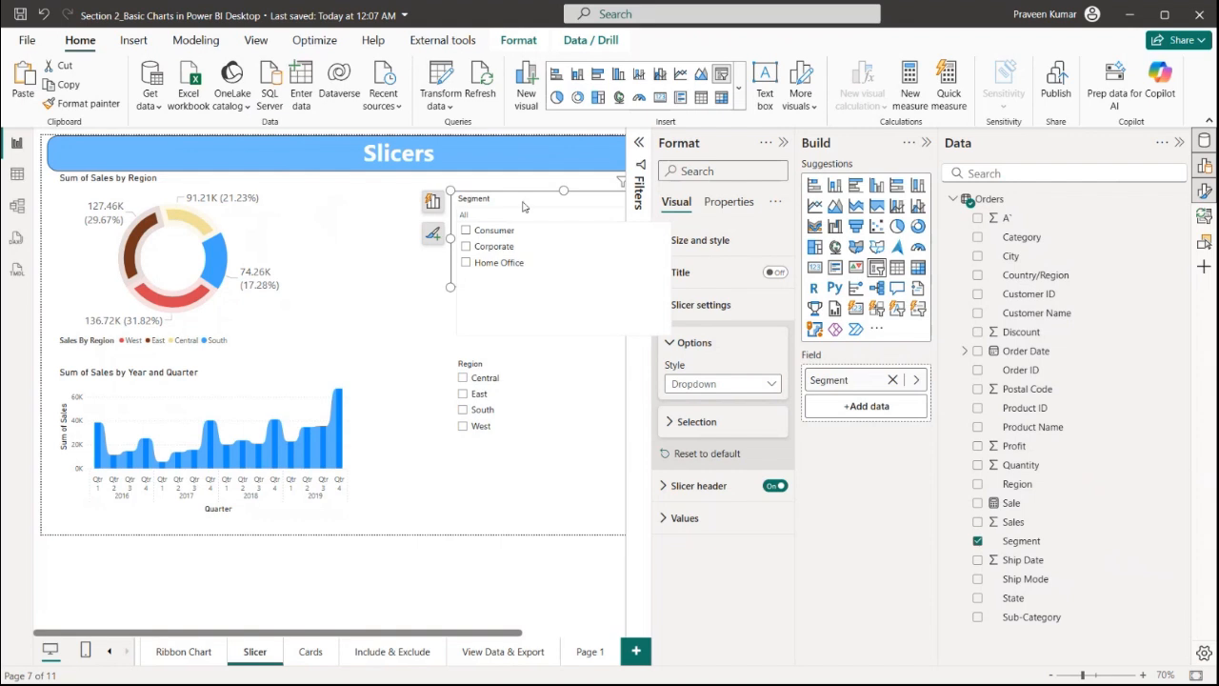
Turn on the Segment slicer's Show "Select all" option, preview the dropdown list, and turn it off again
click(525, 207)
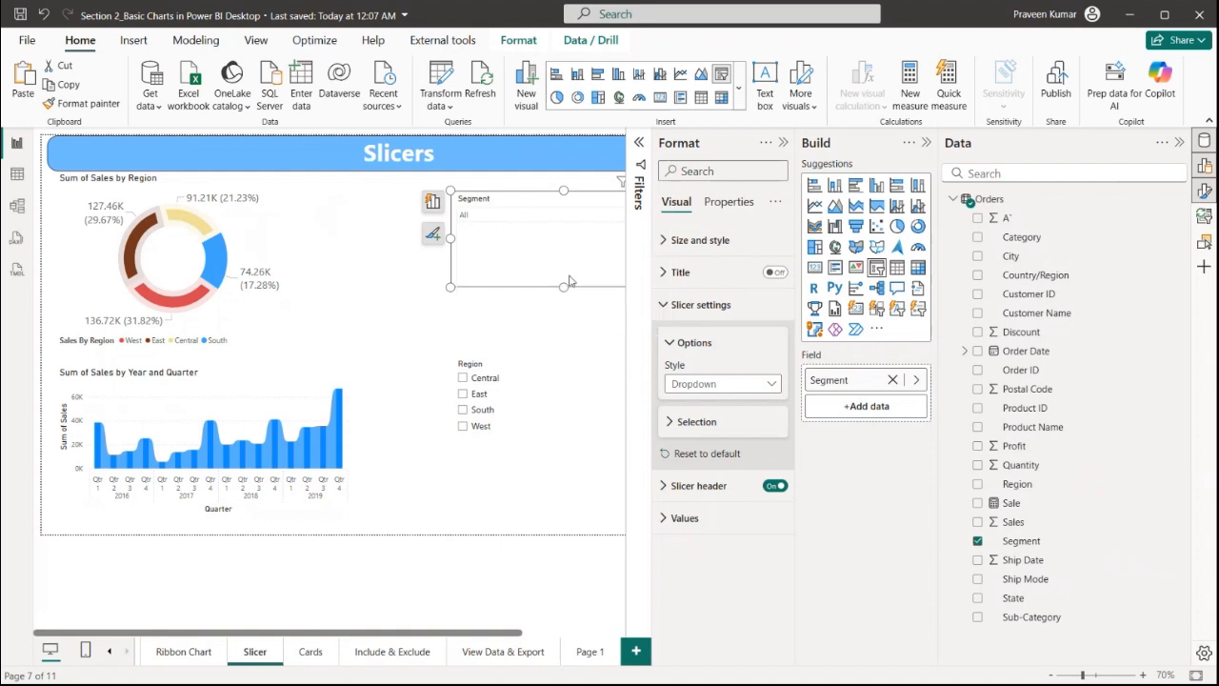
click(699, 422)
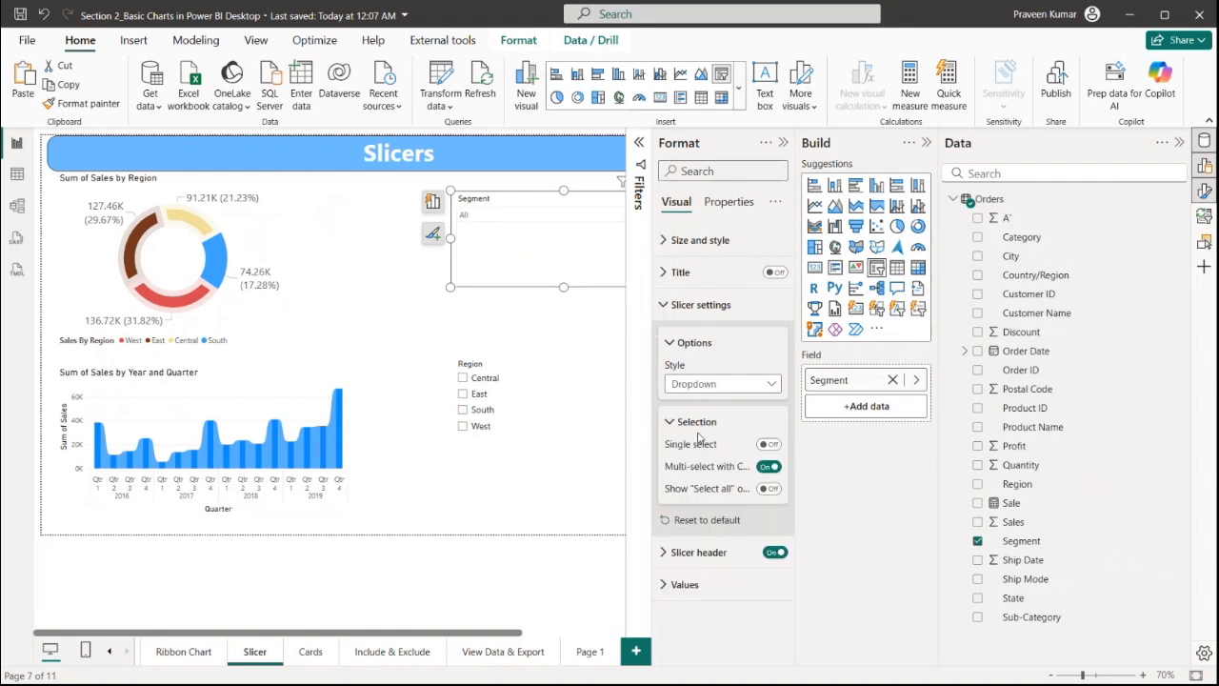
click(770, 493)
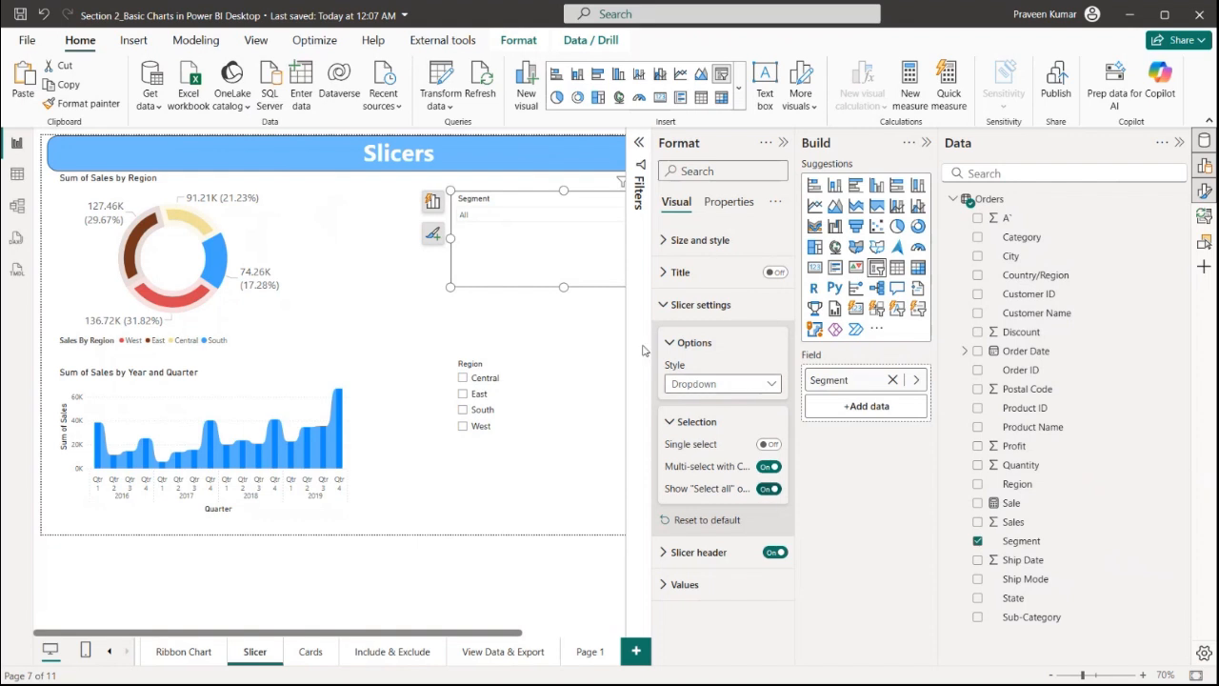
click(505, 215)
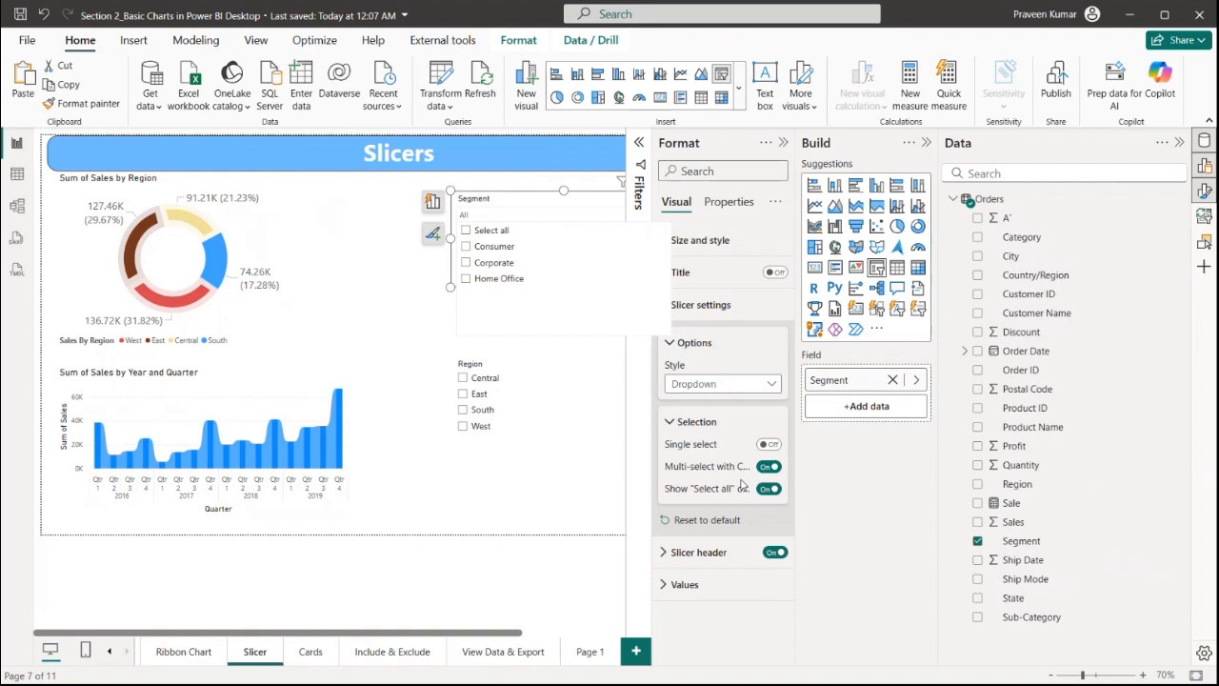
click(770, 489)
Select Consumer and Home Office together in the Segment dropdown slicer
click(505, 215)
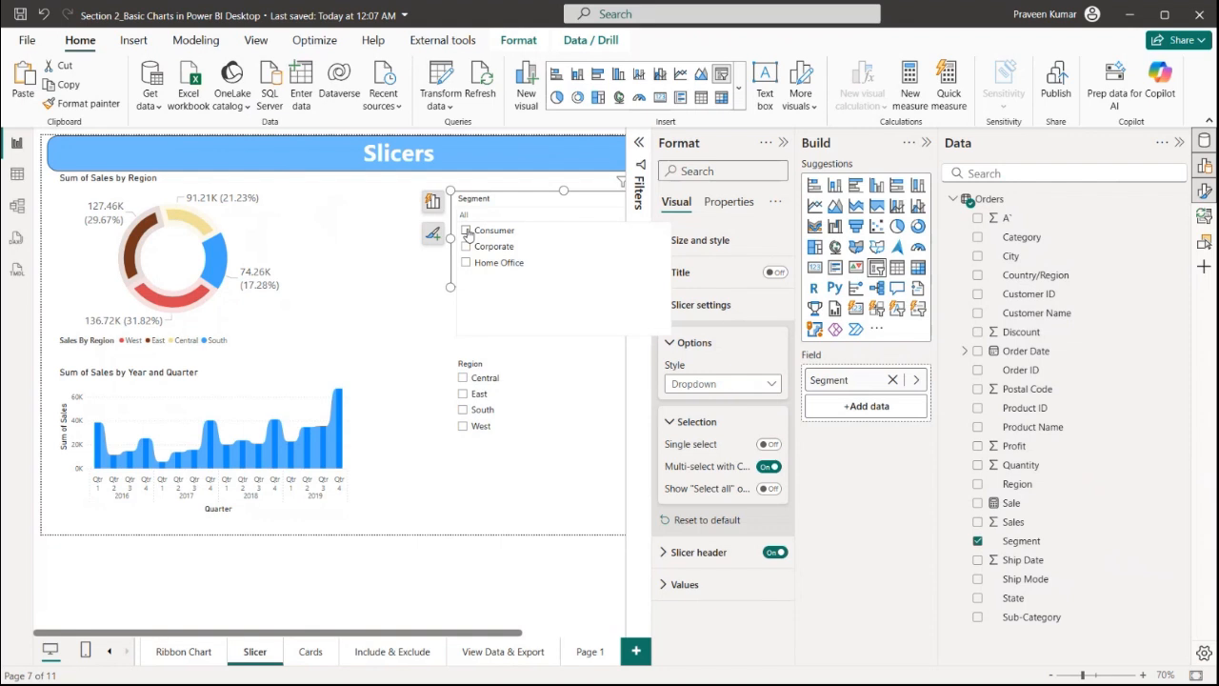
click(466, 231)
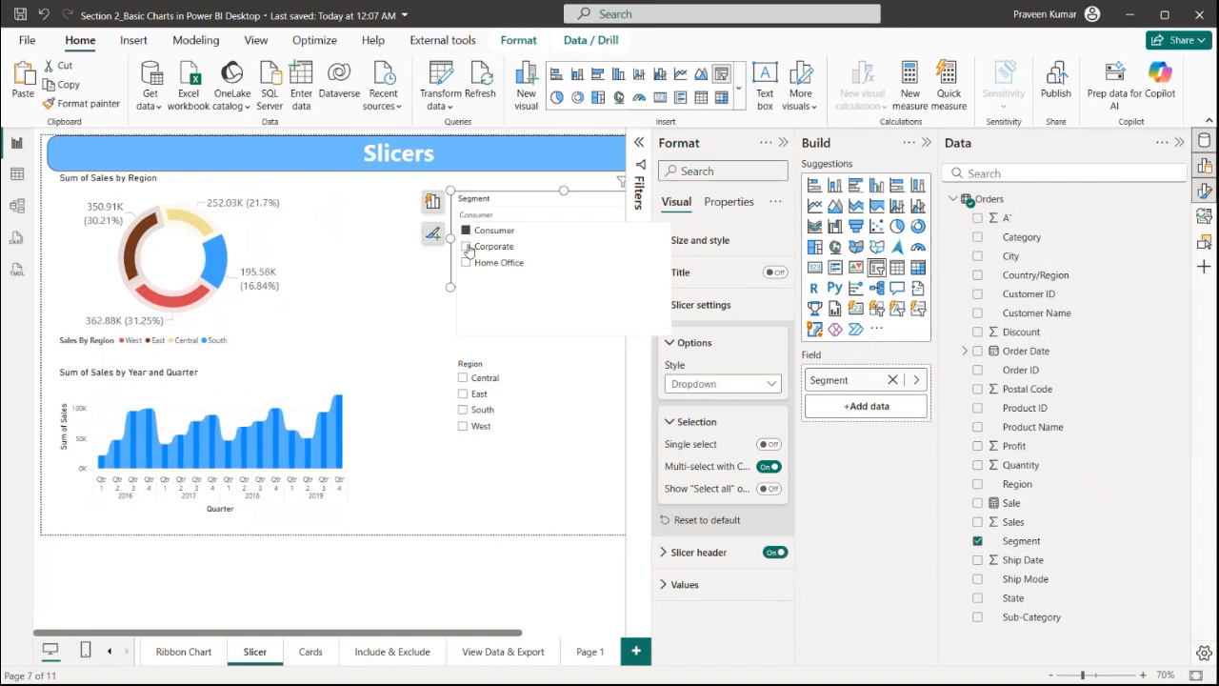
click(467, 263)
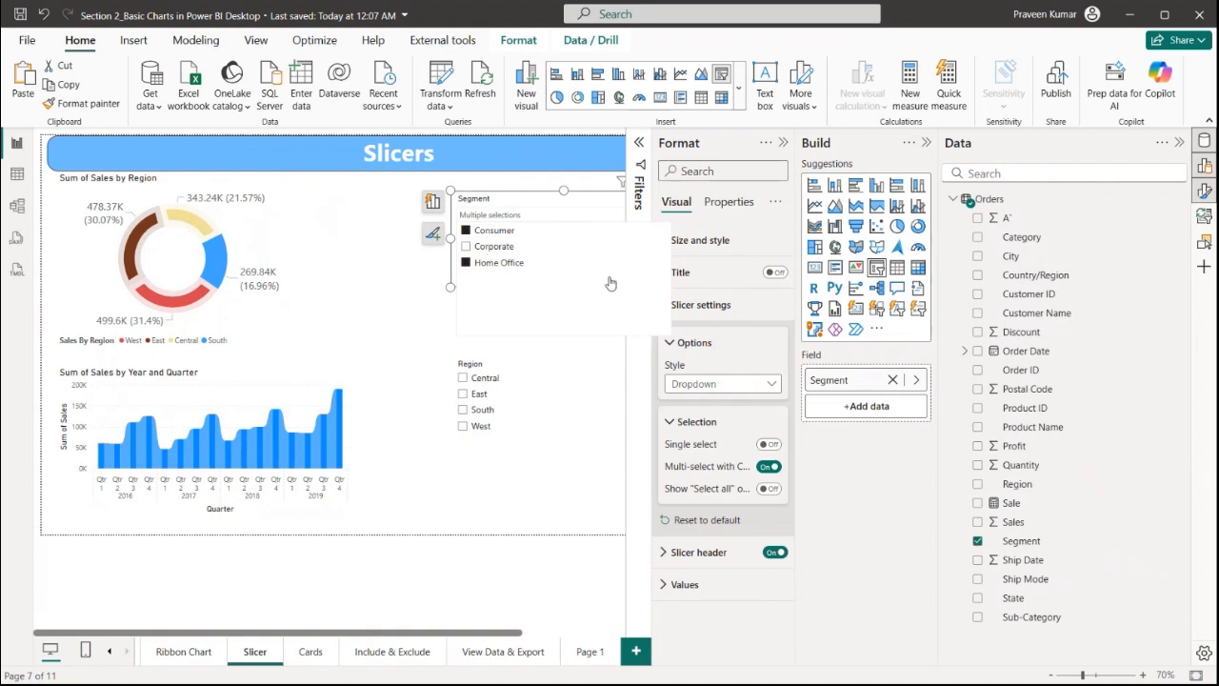
Turn on Single select for the Segment slicer and choose Corporate in its dropdown
click(771, 446)
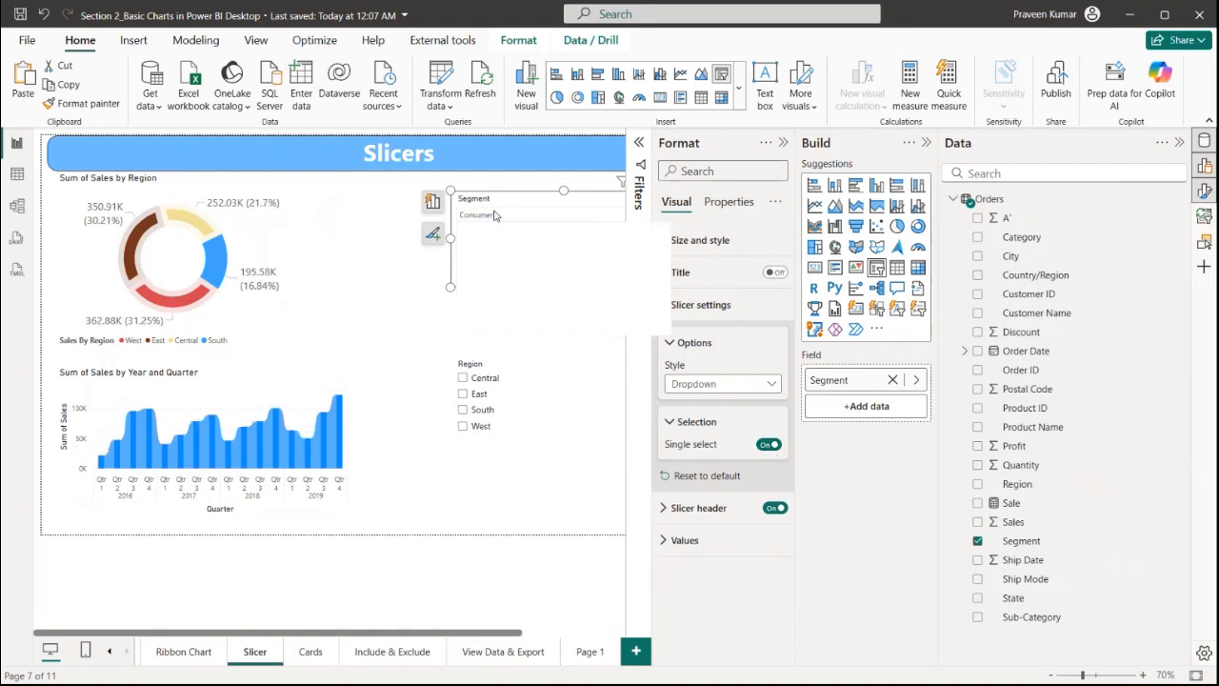
click(484, 249)
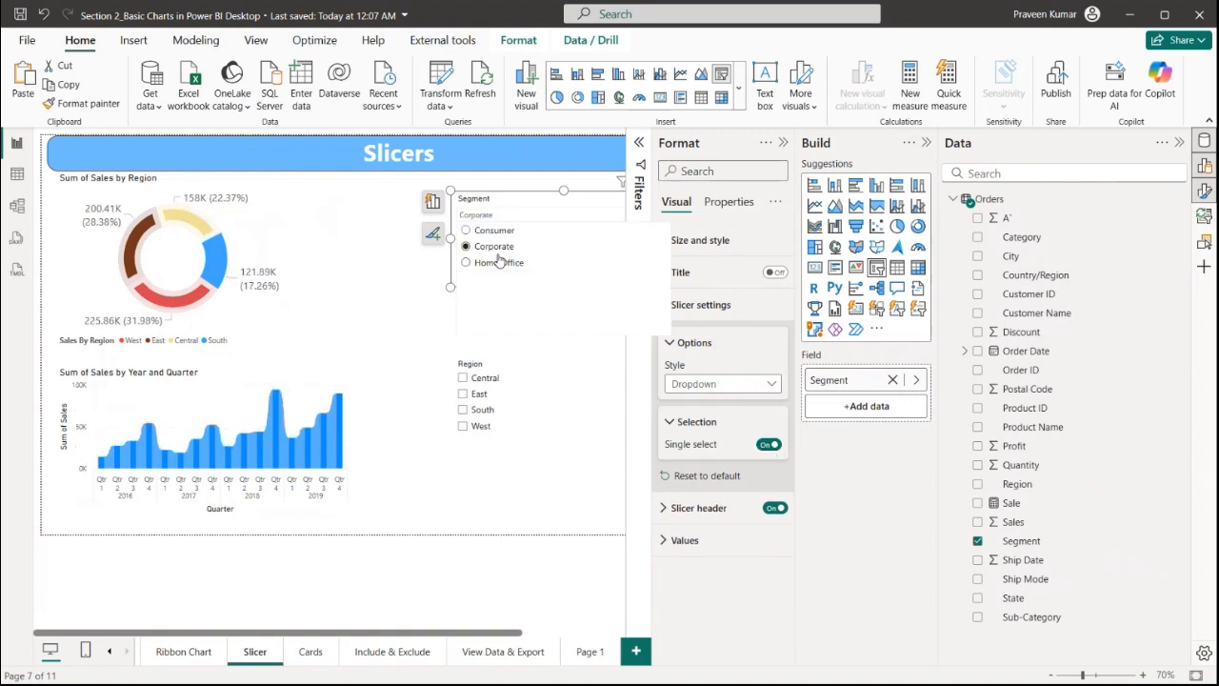
click(481, 215)
click(481, 215)
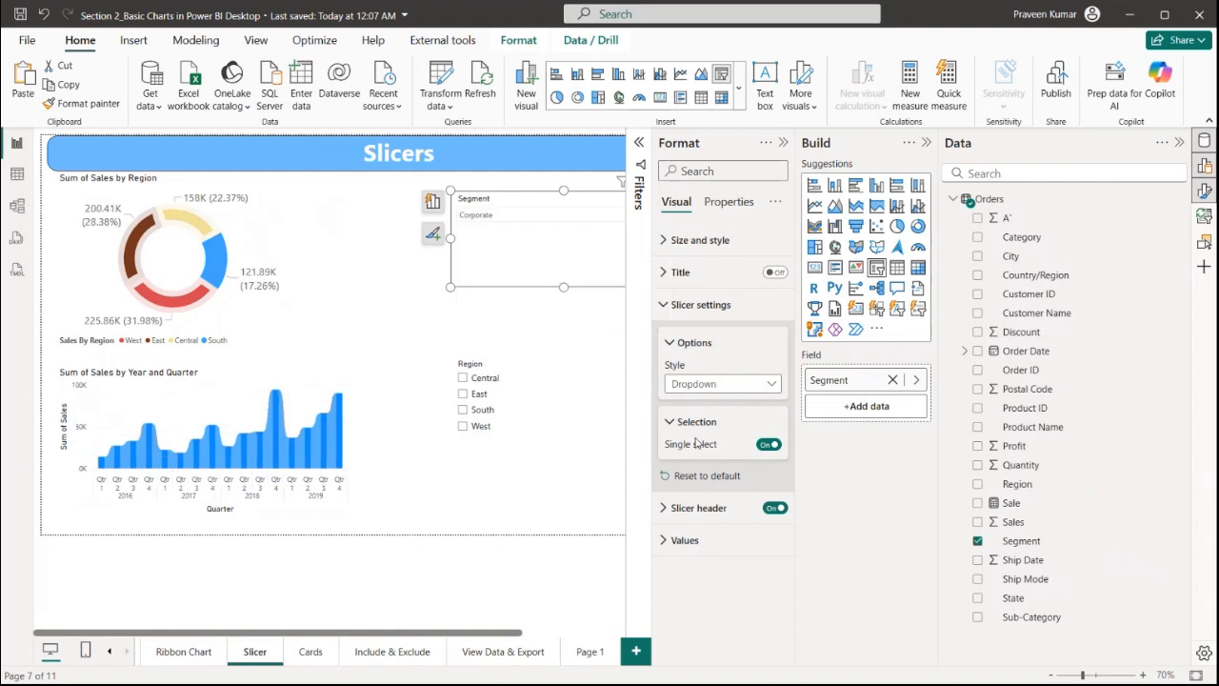
Shorten the Segment slicer's header title text to "Seg"
click(696, 507)
scroll(721, 486, down, 3)
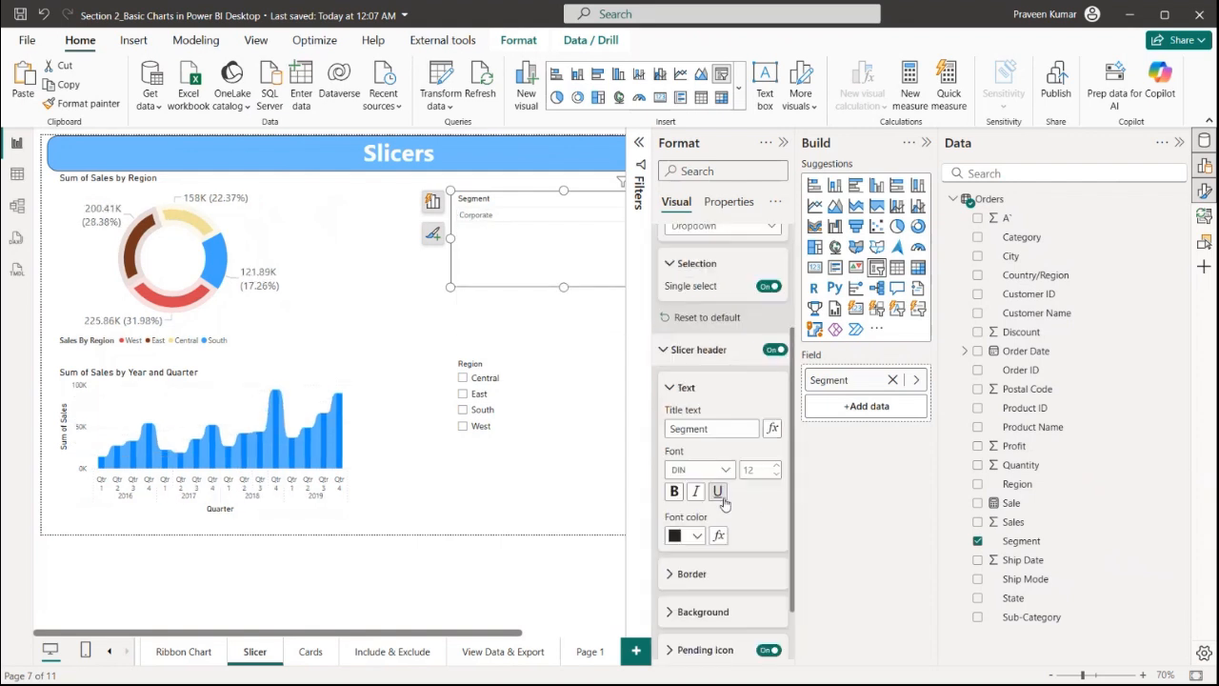
double_click(707, 430)
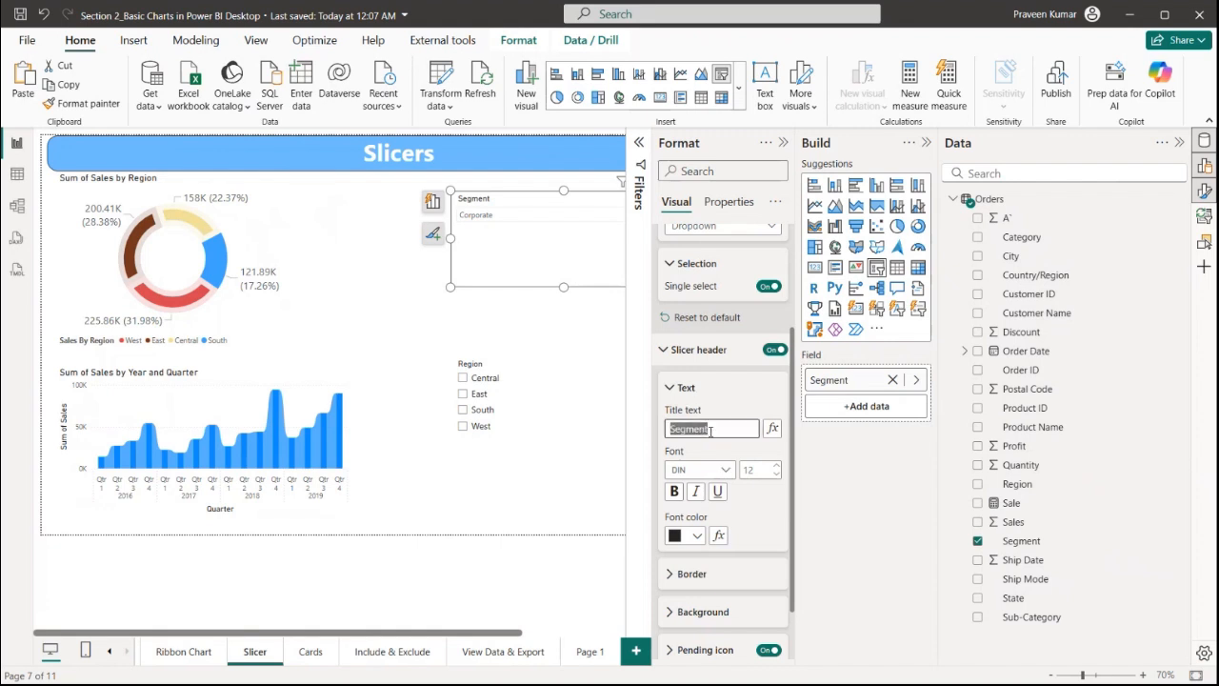
key(BackSpace)
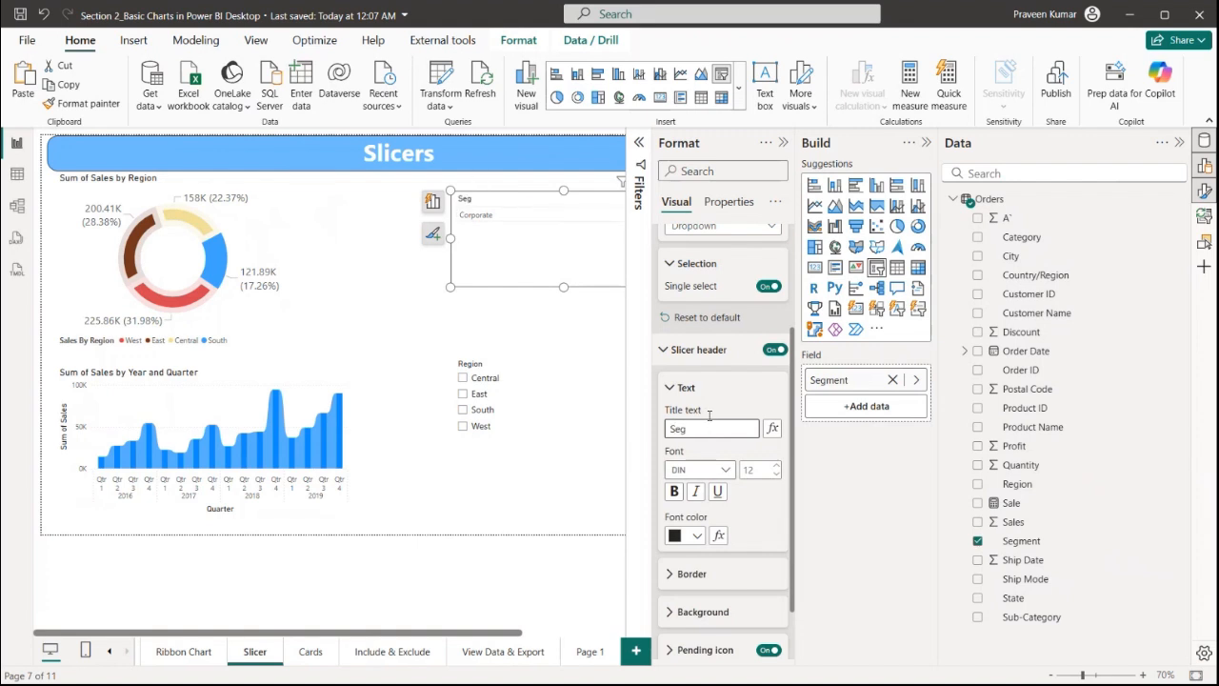
click(700, 351)
Set the Segment slicer's values font size to 16 and preview the dropdown list
click(725, 542)
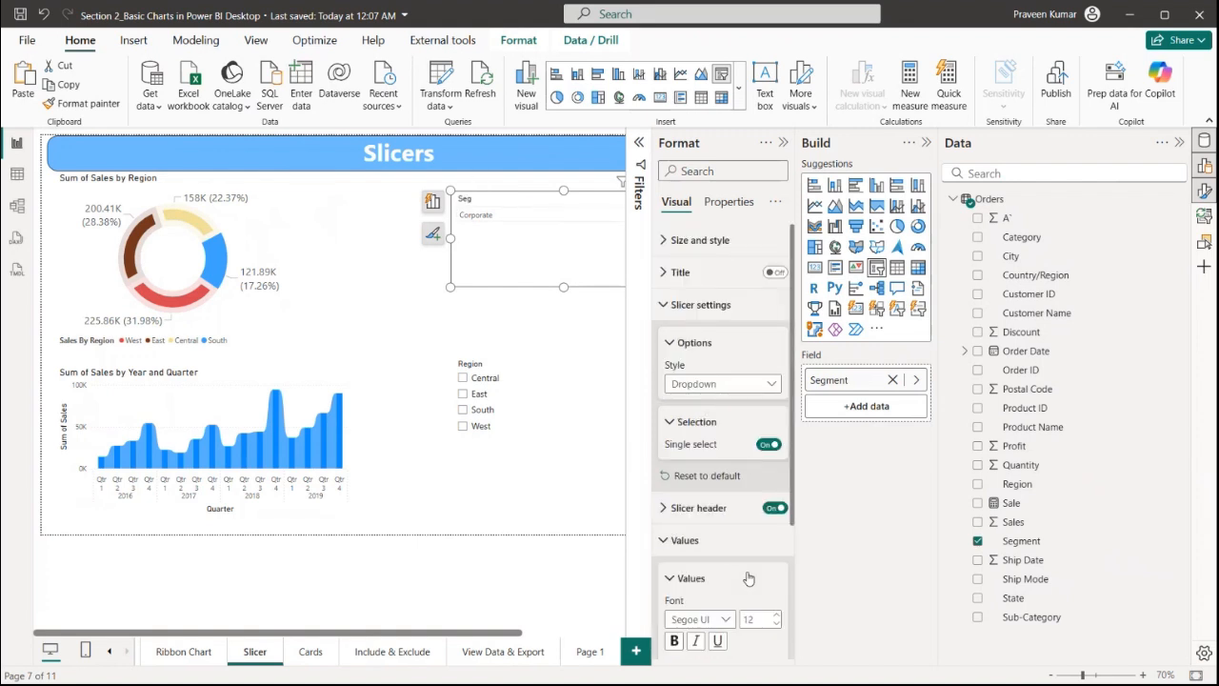
scroll(719, 583, down, 2)
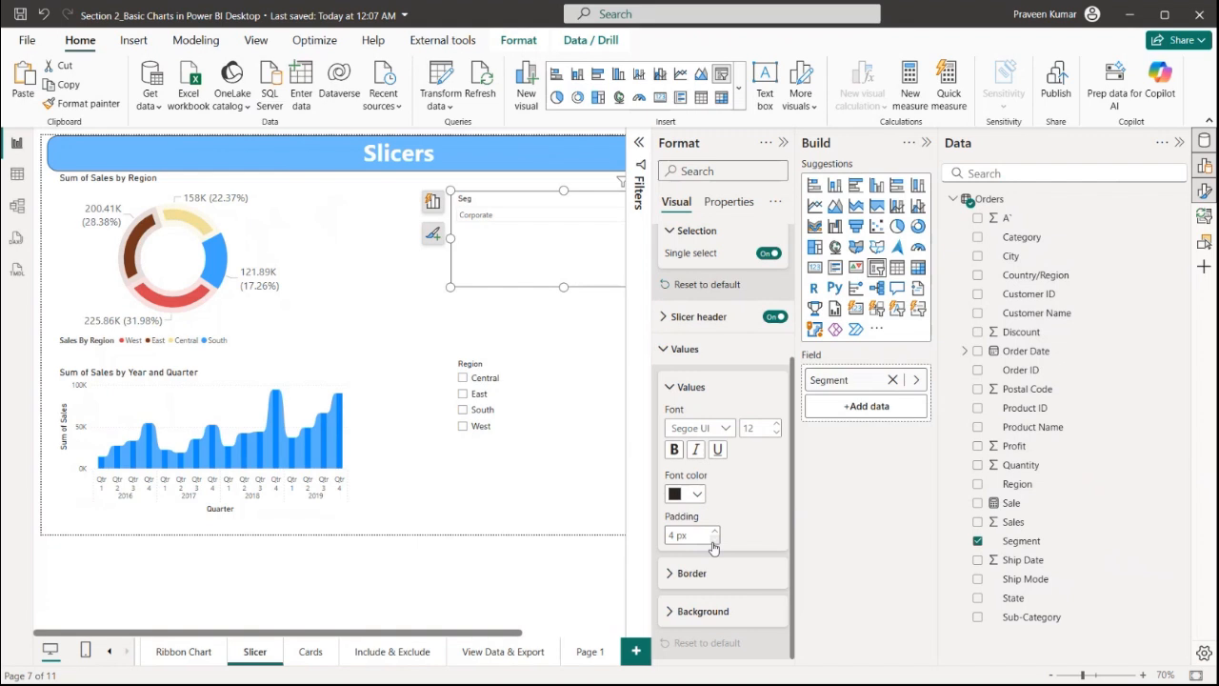
click(488, 216)
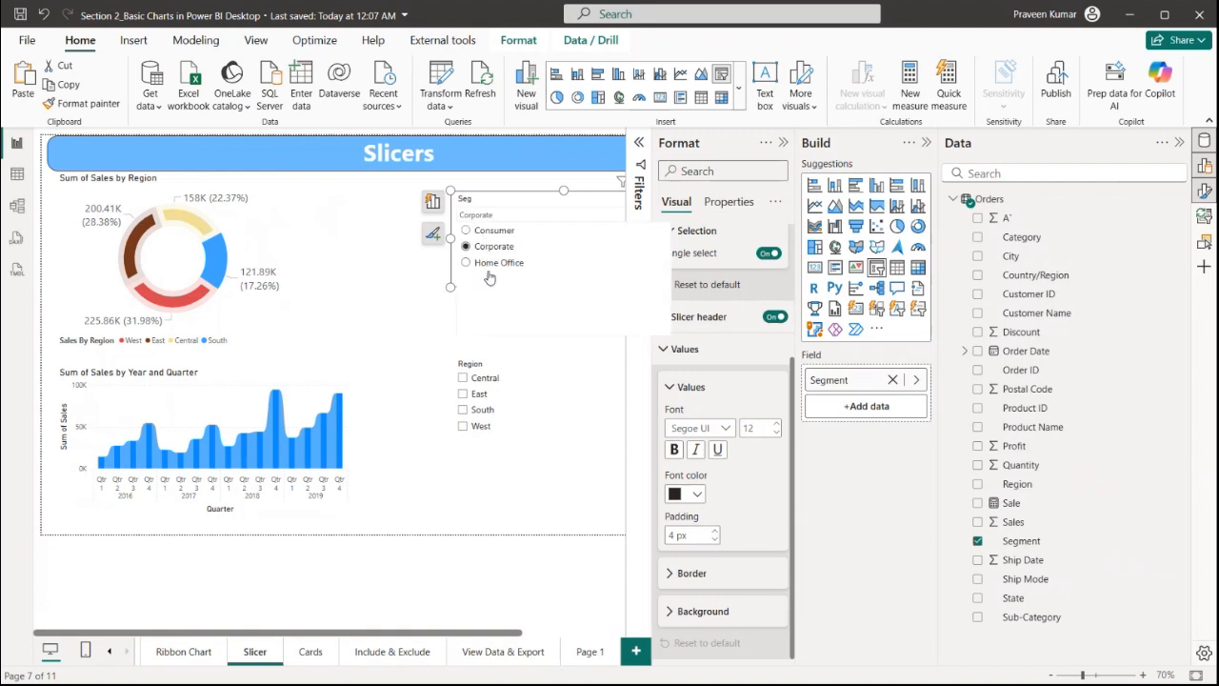
click(759, 433)
text(10)
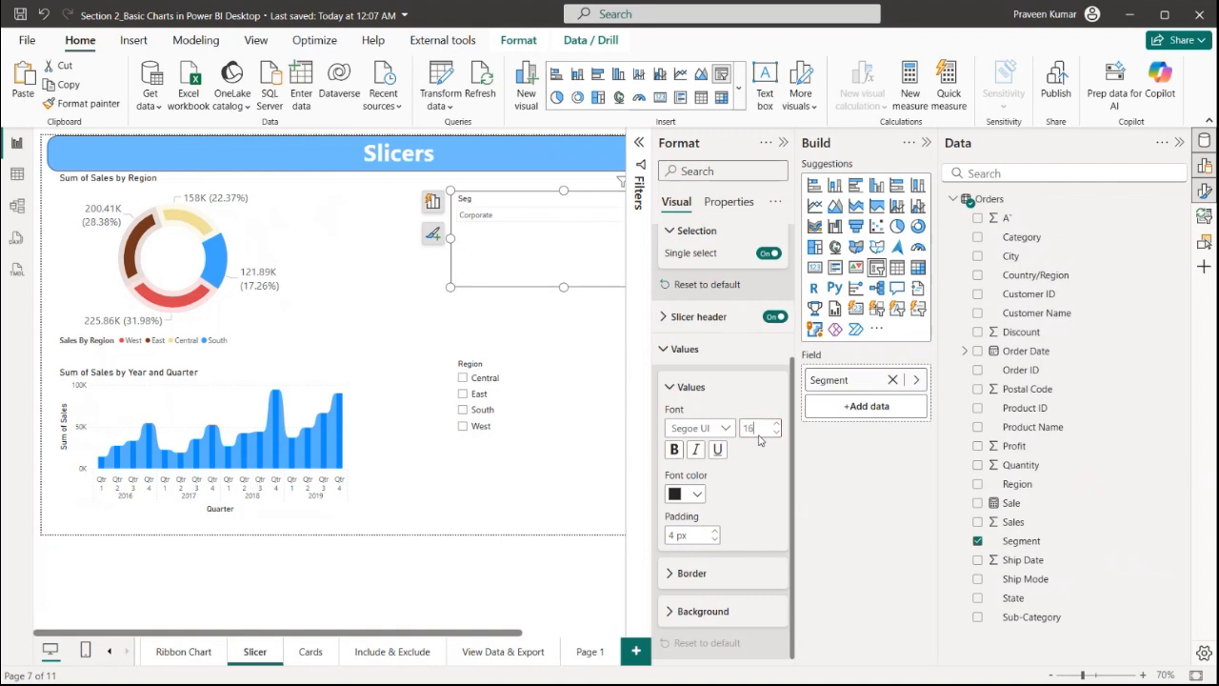
click(486, 218)
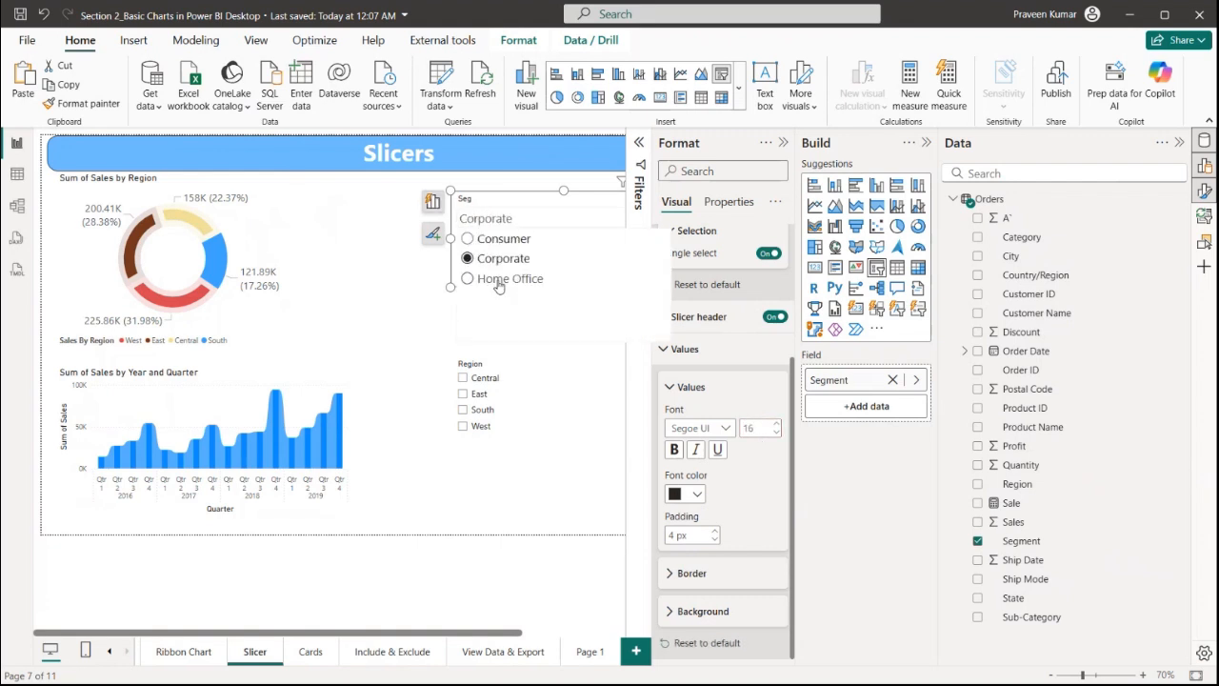
click(415, 321)
Select East in the Region slicer
click(783, 142)
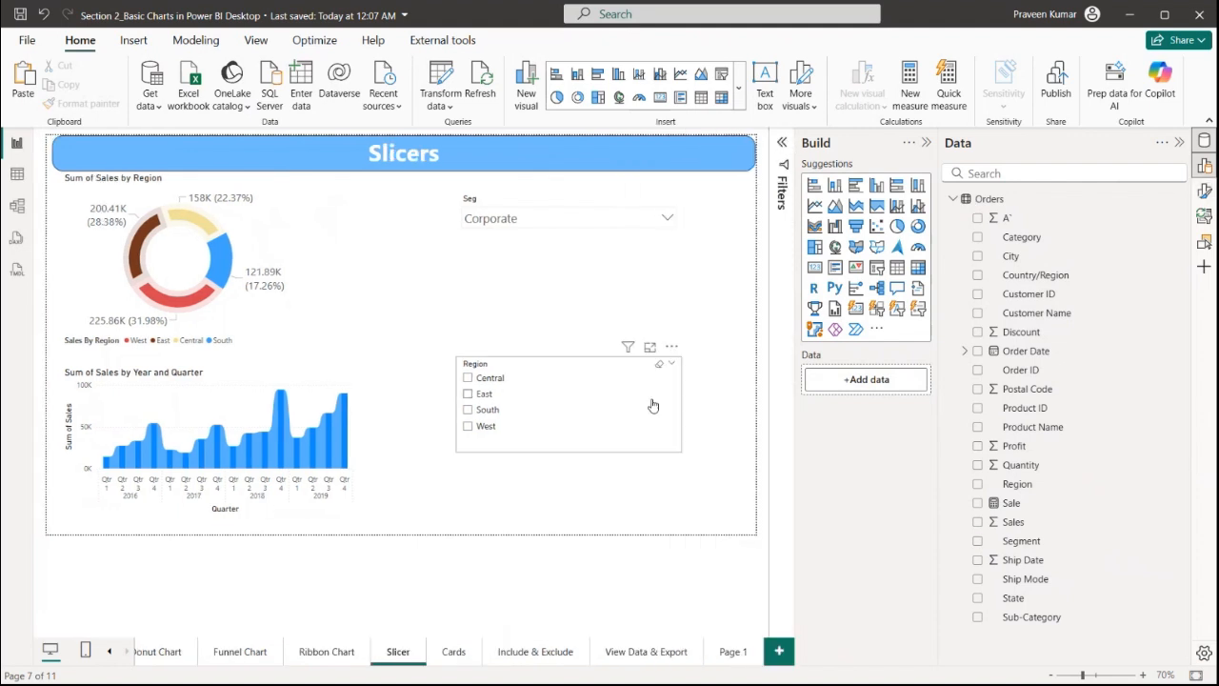
click(468, 394)
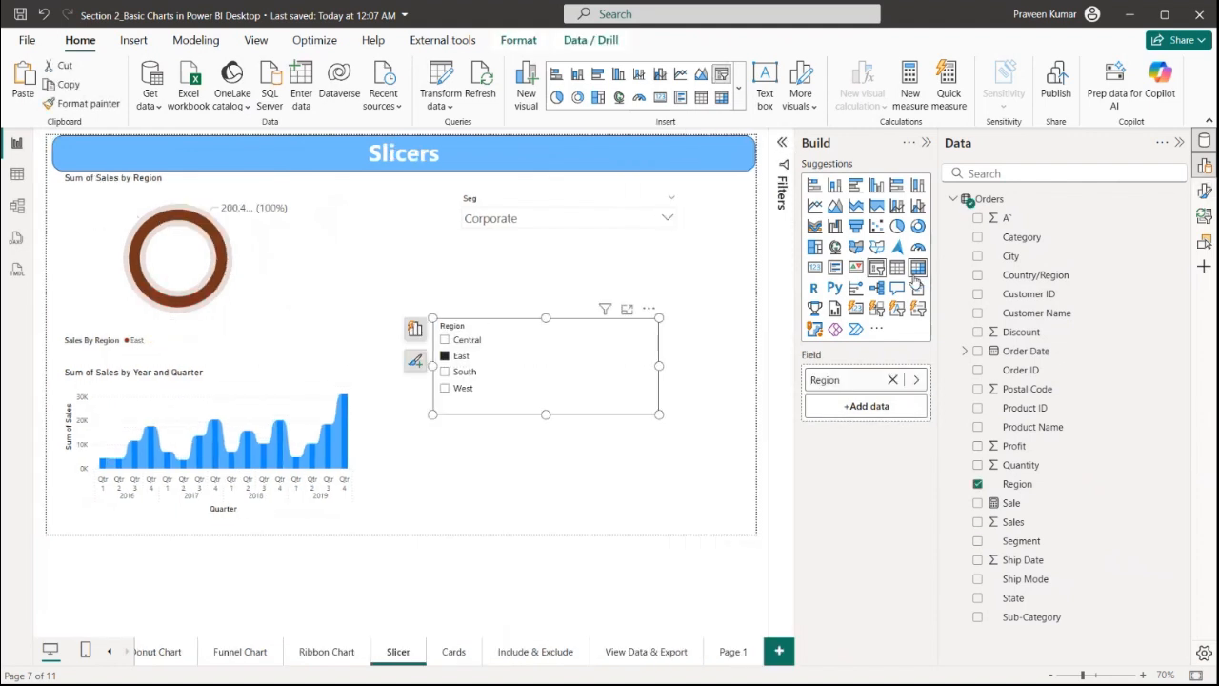
drag(566, 367, 578, 368)
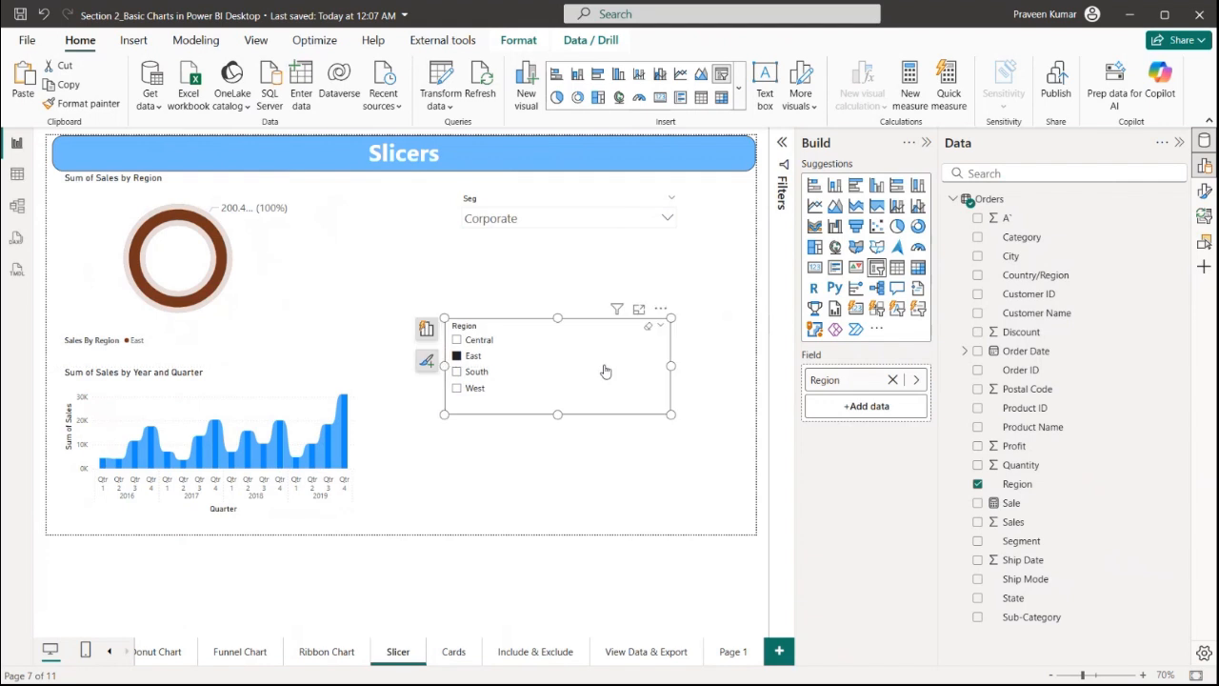
Change the Region slicer into a Button slicer and stretch it taller
click(876, 309)
drag(559, 415, 560, 516)
Select Central, South and then West in the Region button slicer
click(504, 383)
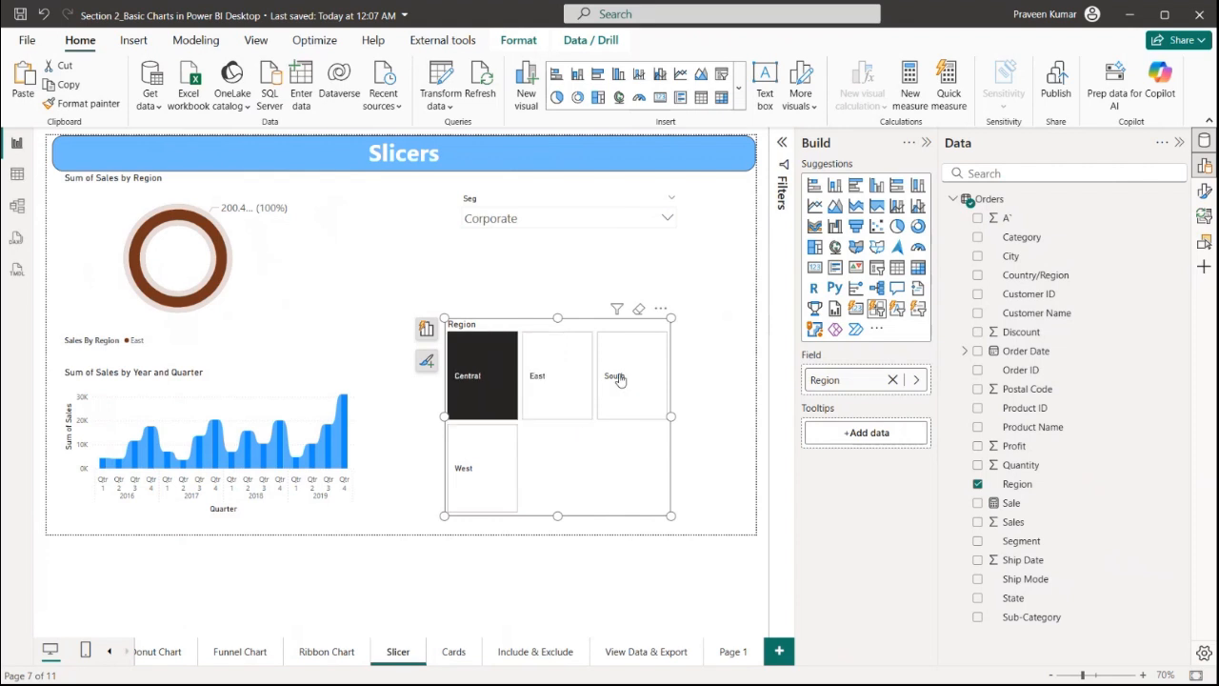
click(614, 381)
click(464, 468)
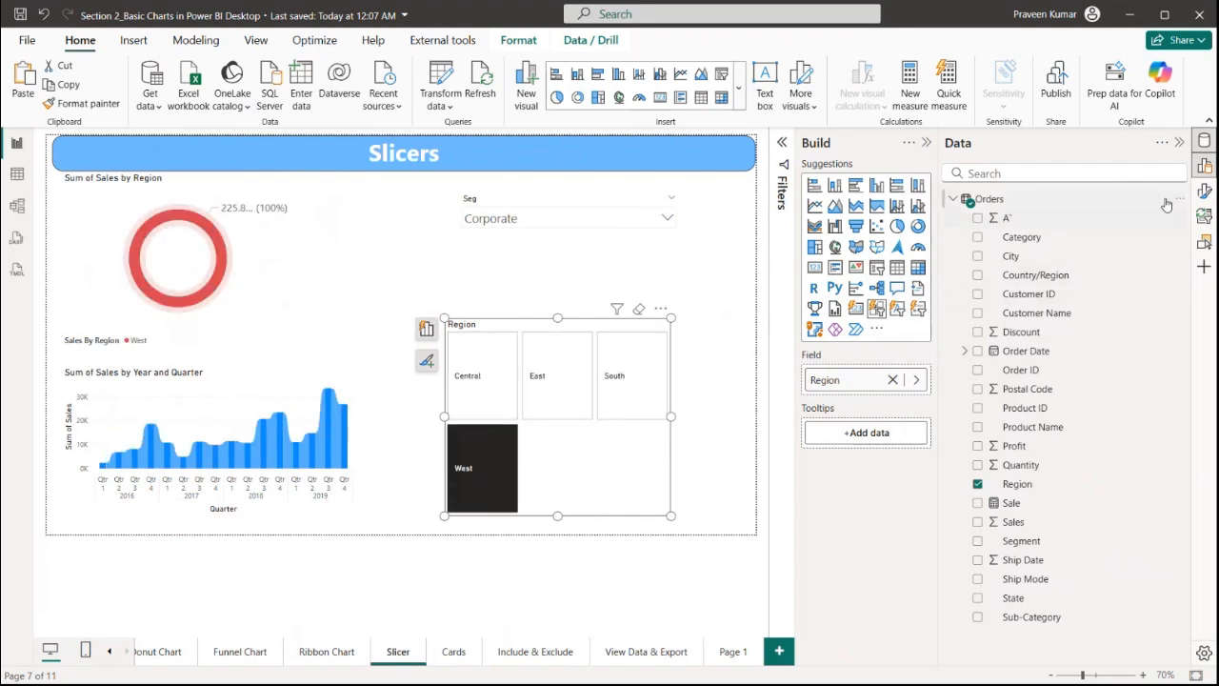
Toggle the button slicer's selection icon on and off while browsing its Images and Shape format options
click(426, 360)
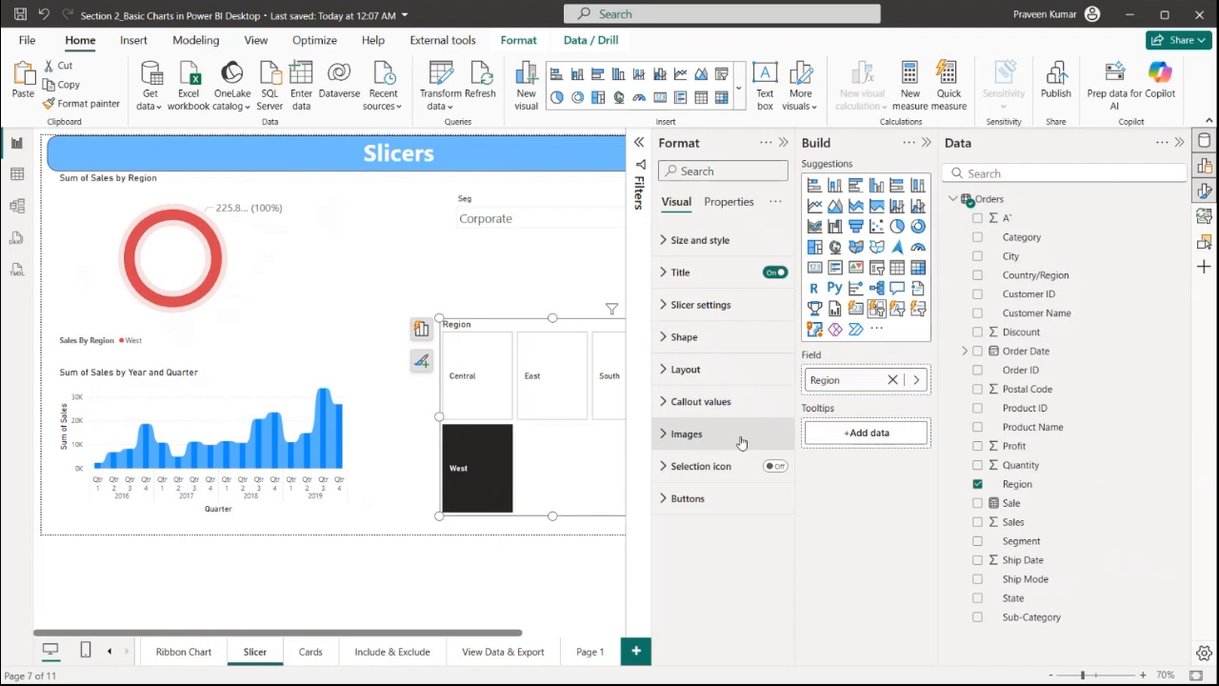
click(733, 438)
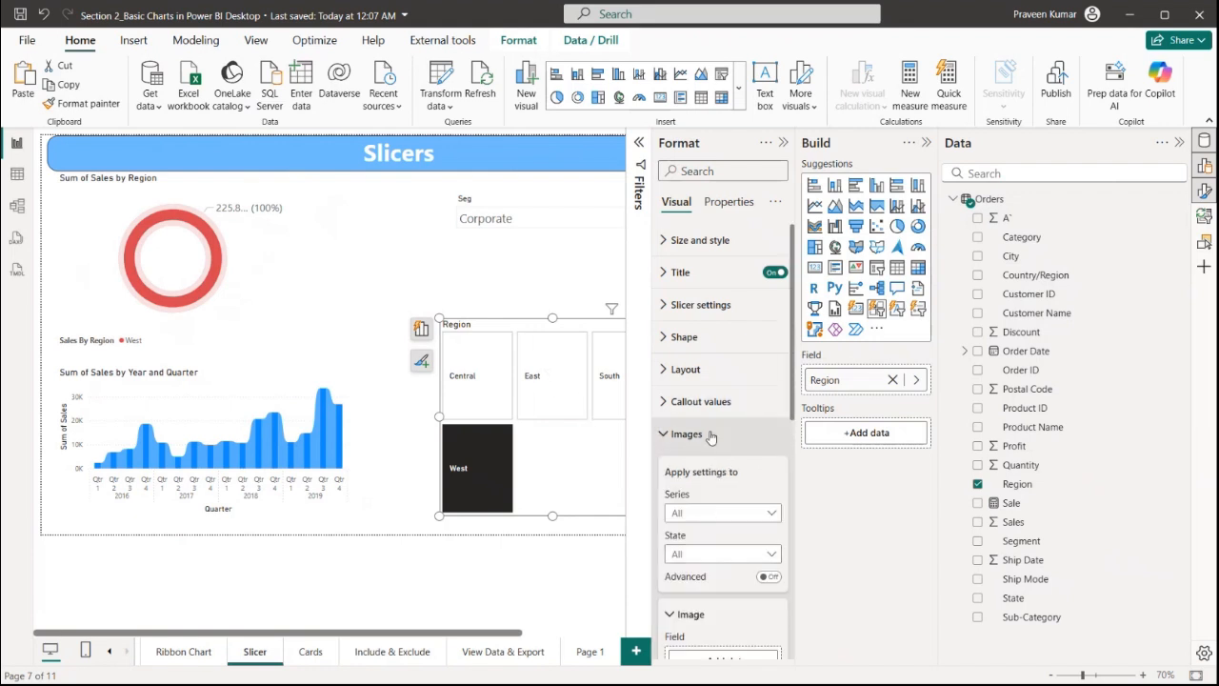
click(710, 434)
click(775, 466)
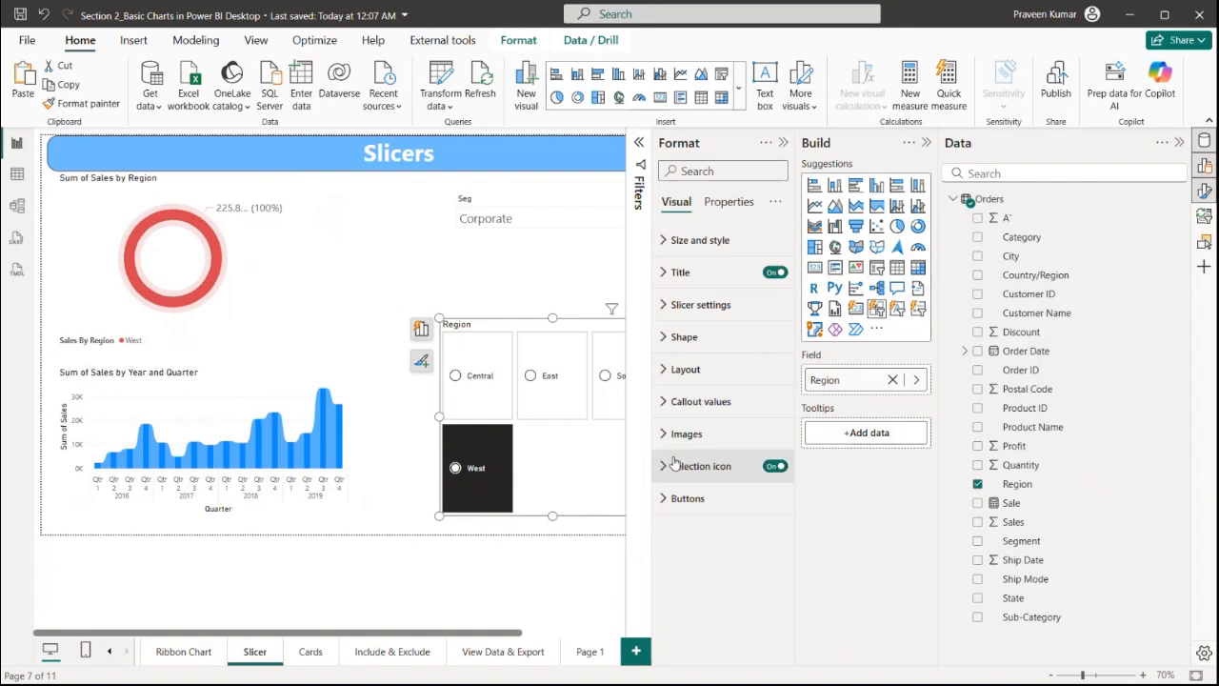
click(775, 465)
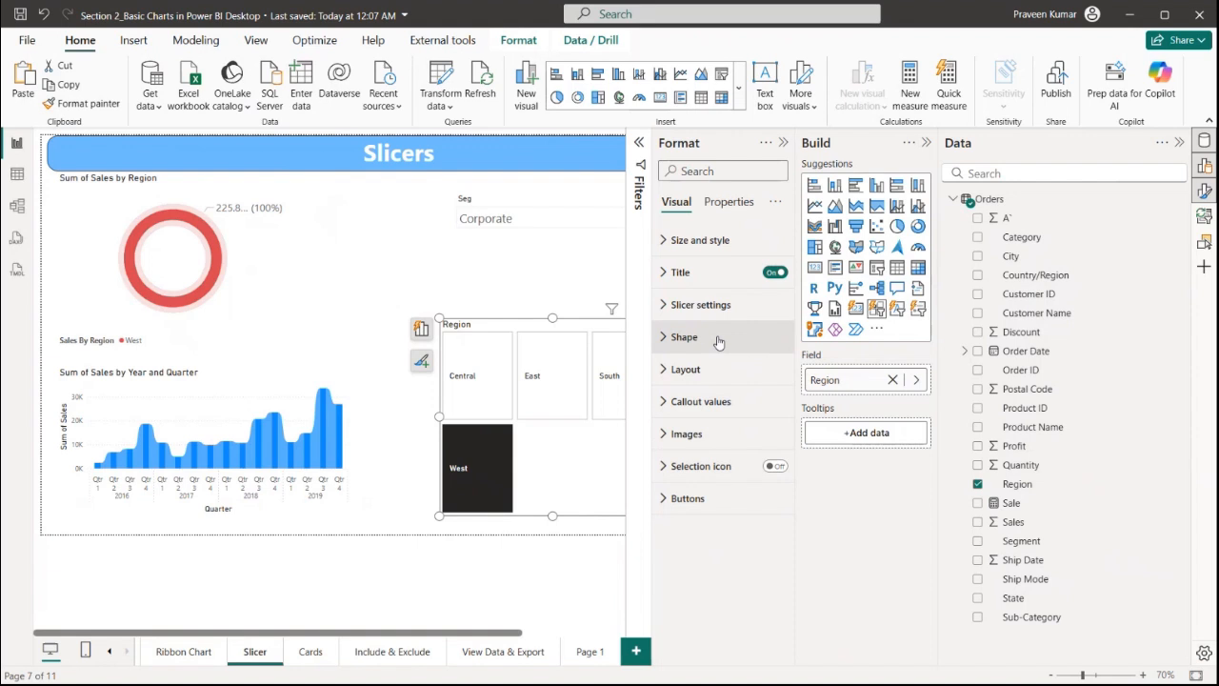
click(718, 342)
click(718, 339)
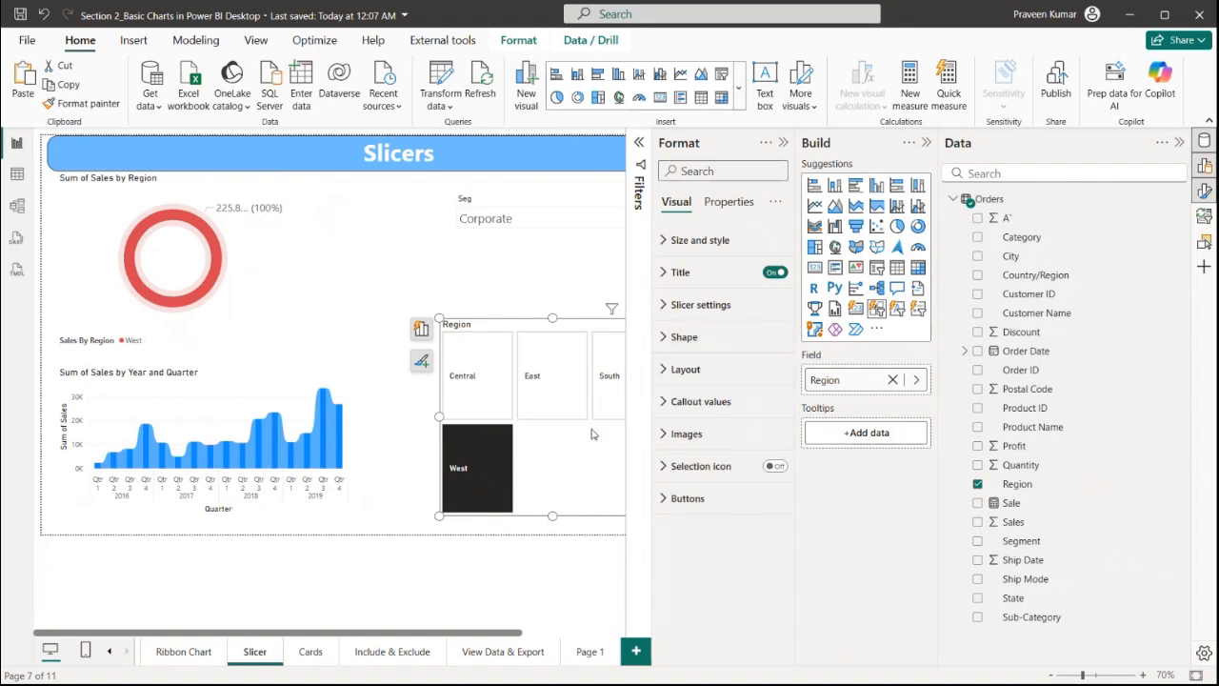
Move the Region button slicer beside the donut chart and shrink its height
drag(590, 434, 491, 368)
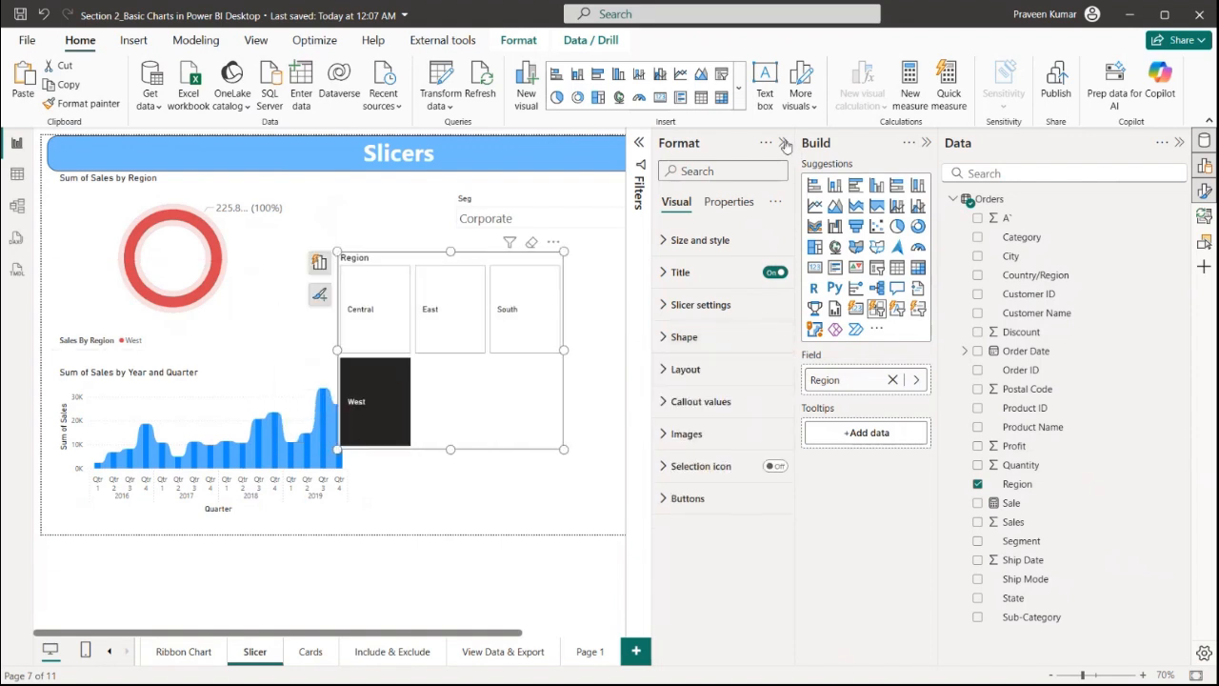
click(784, 143)
drag(451, 449, 450, 360)
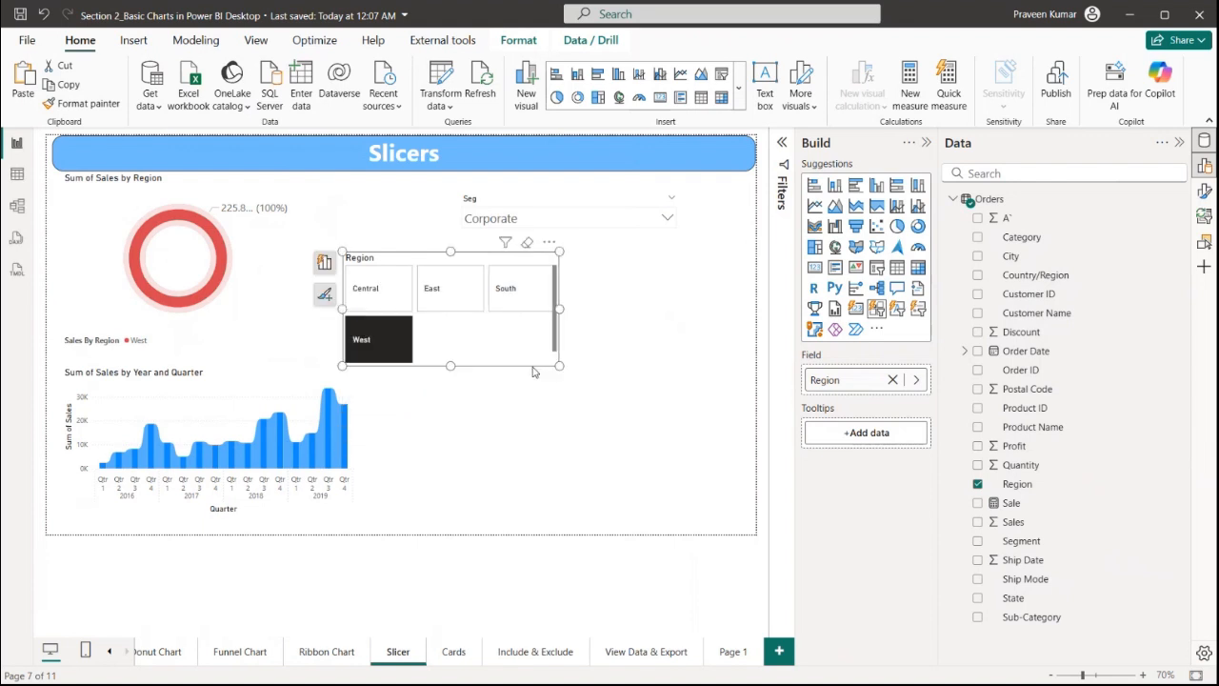
drag(529, 351, 695, 400)
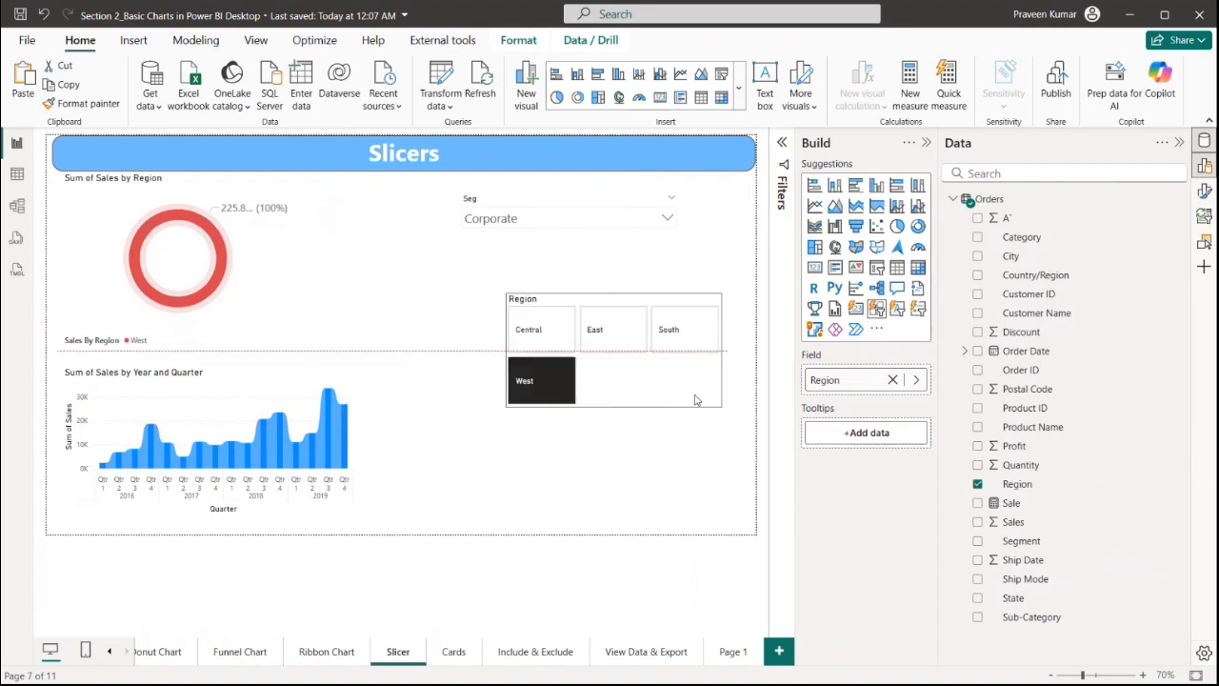
Change the Region slicer to a Text slicer and filter by the keyword Au
click(899, 311)
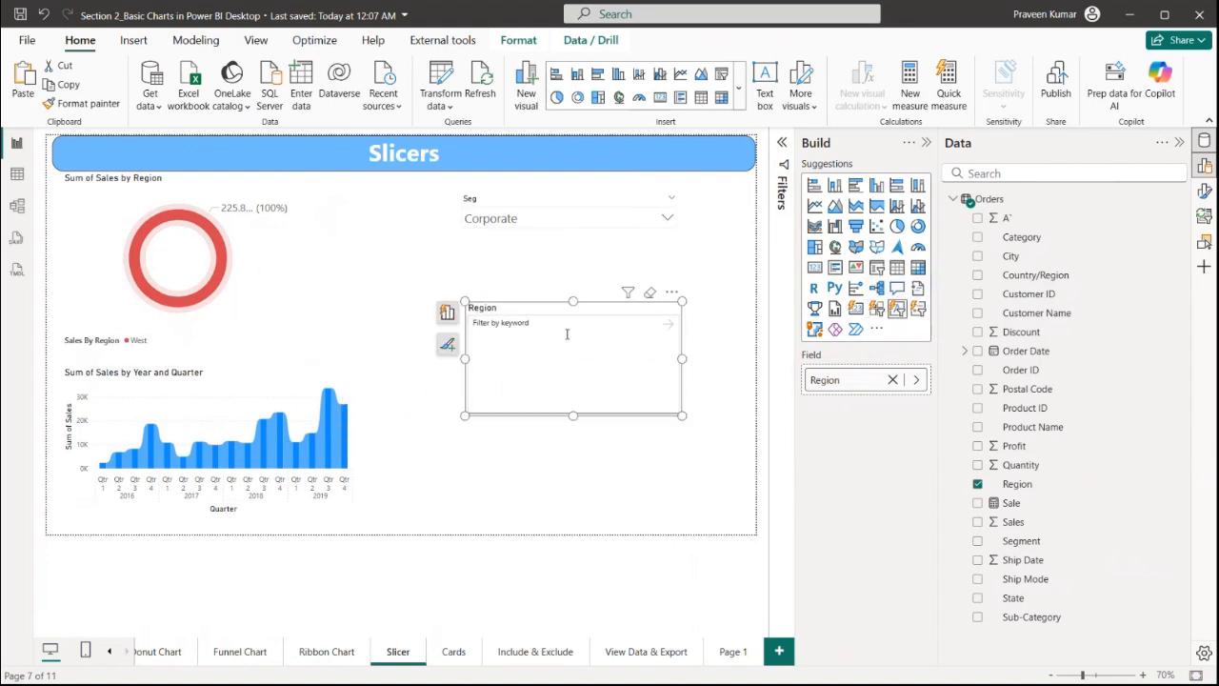
text(Au)
key(Return)
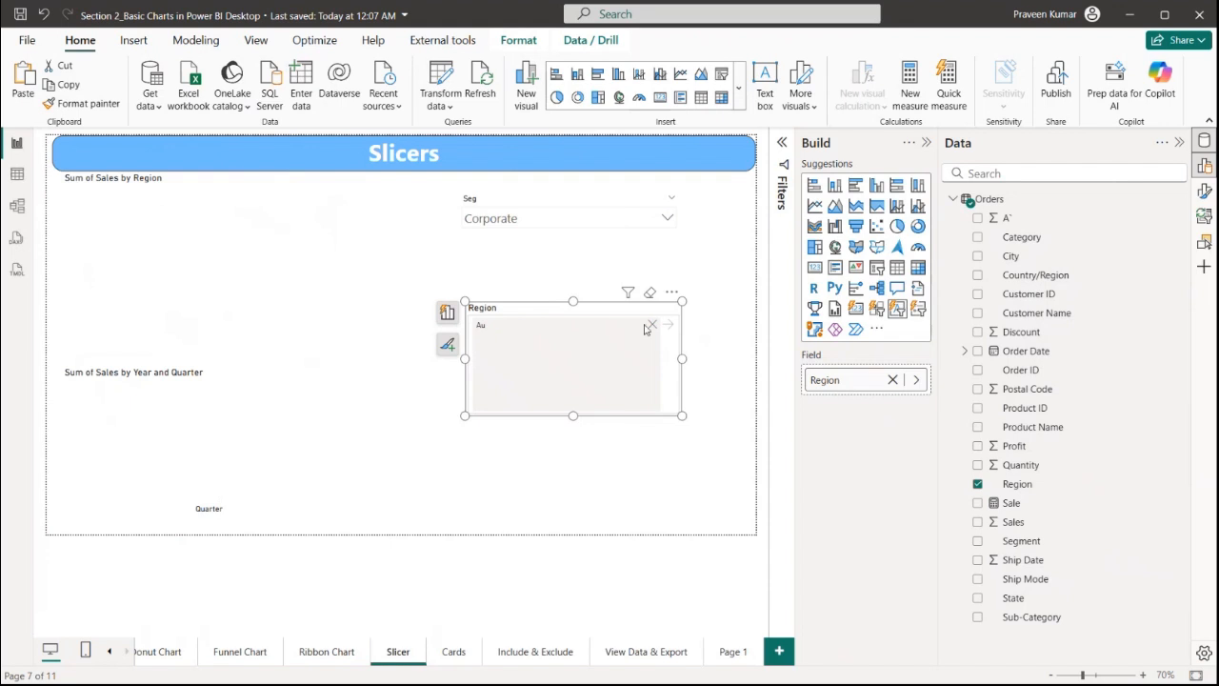
Clear the keyword and filter the Region text slicer by W
click(650, 326)
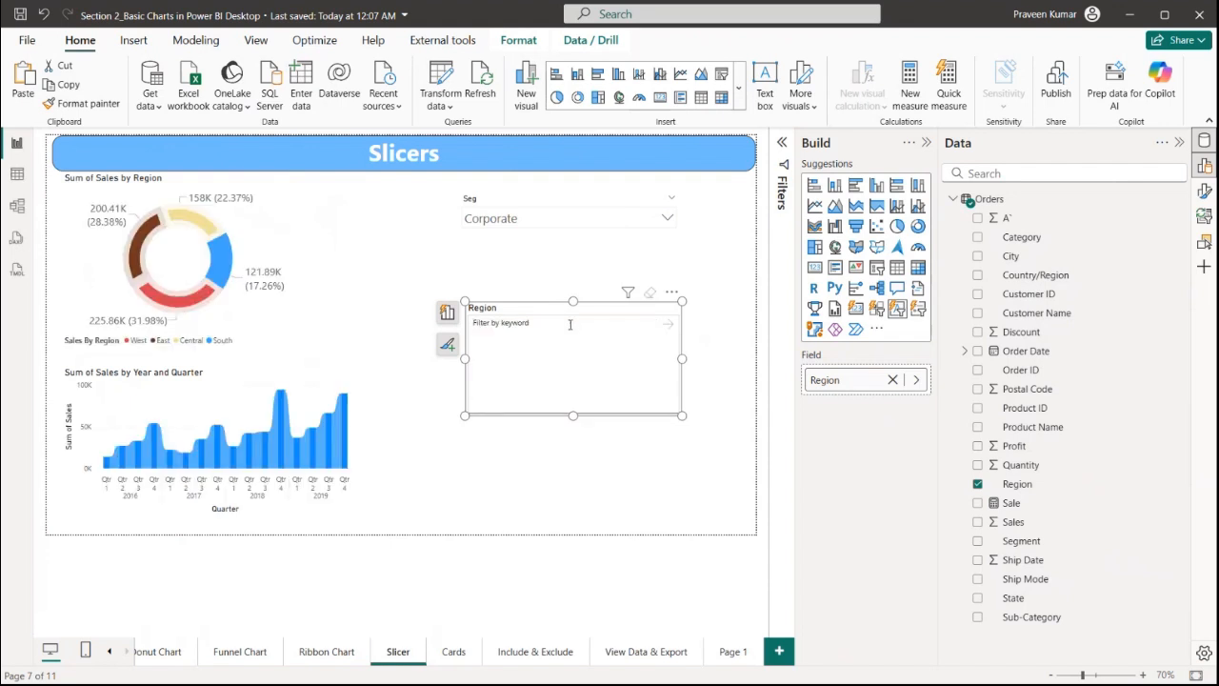
text(W)
key(Return)
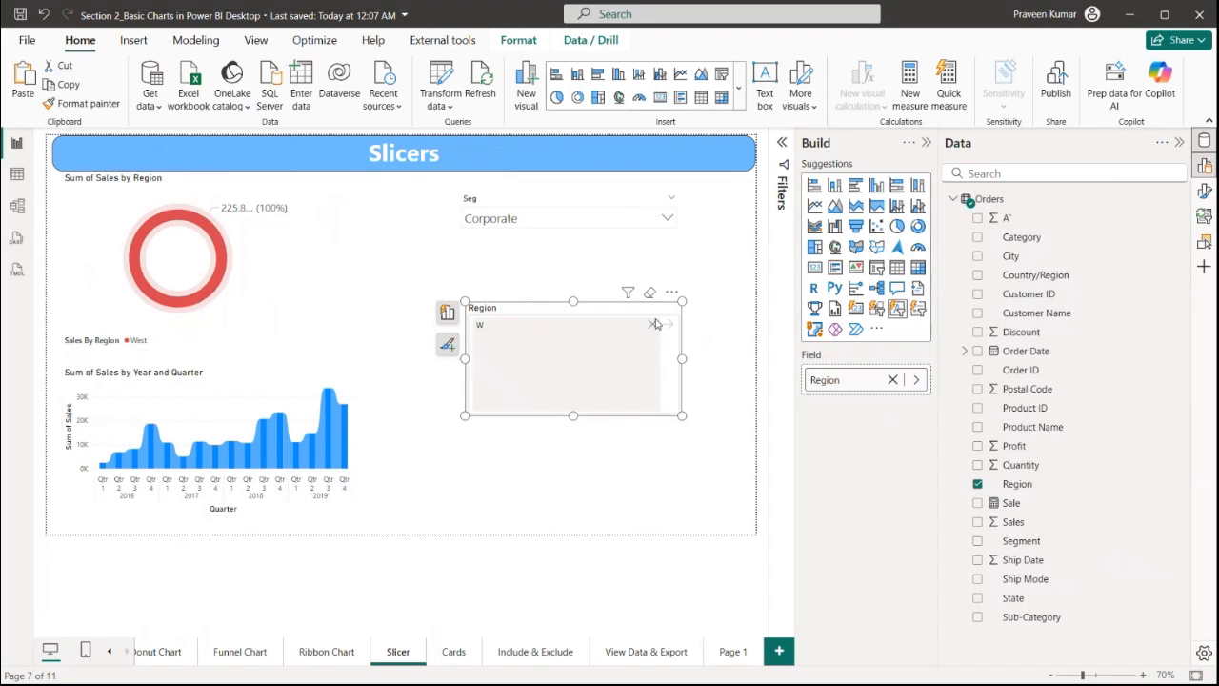
Clear the keyword and convert the Region slicer to a list slicer, moving it slightly left
click(653, 325)
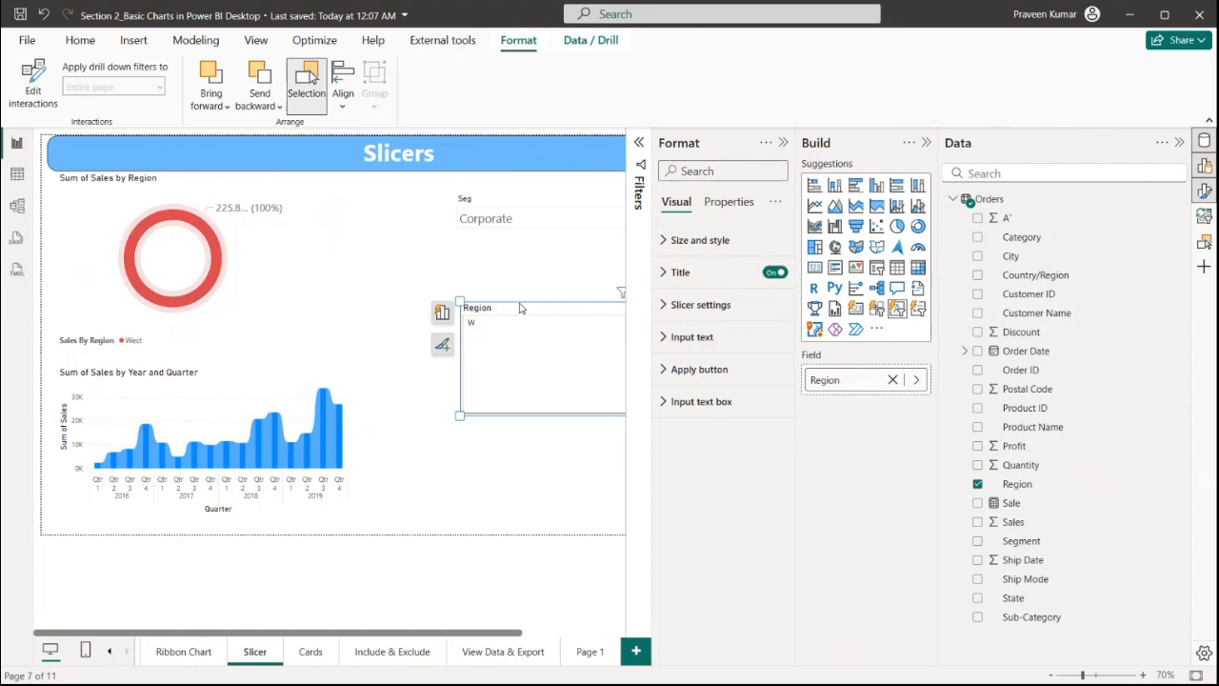
click(918, 309)
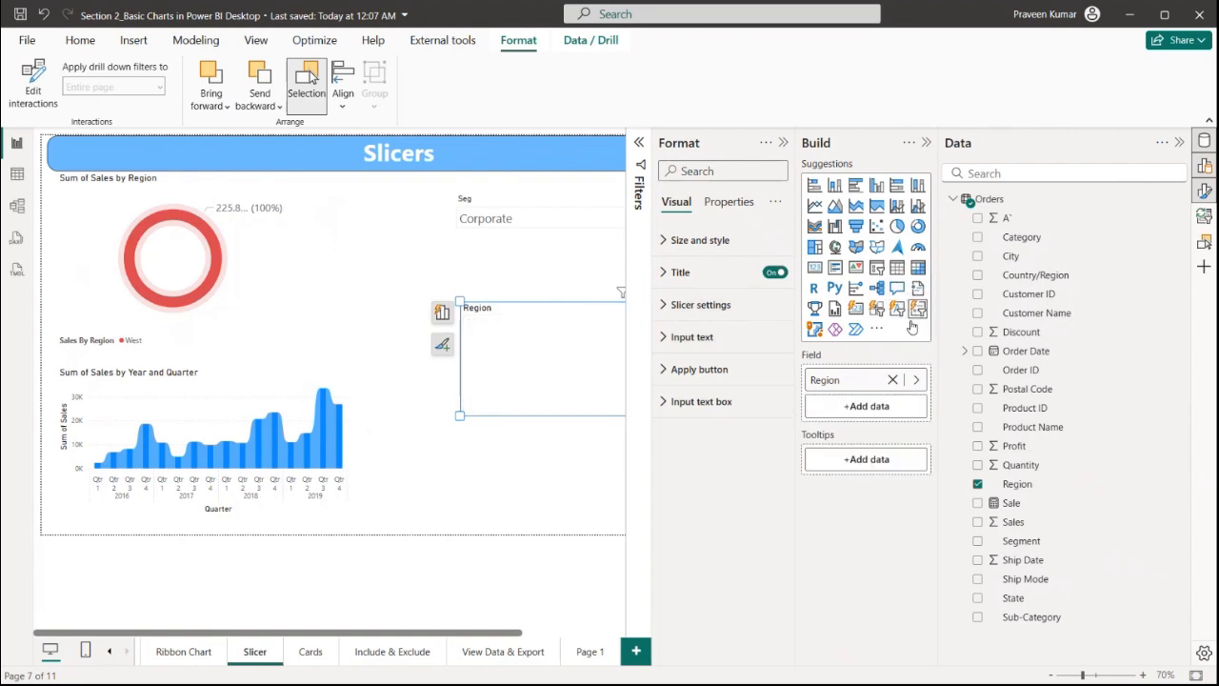
drag(552, 348, 515, 334)
click(444, 312)
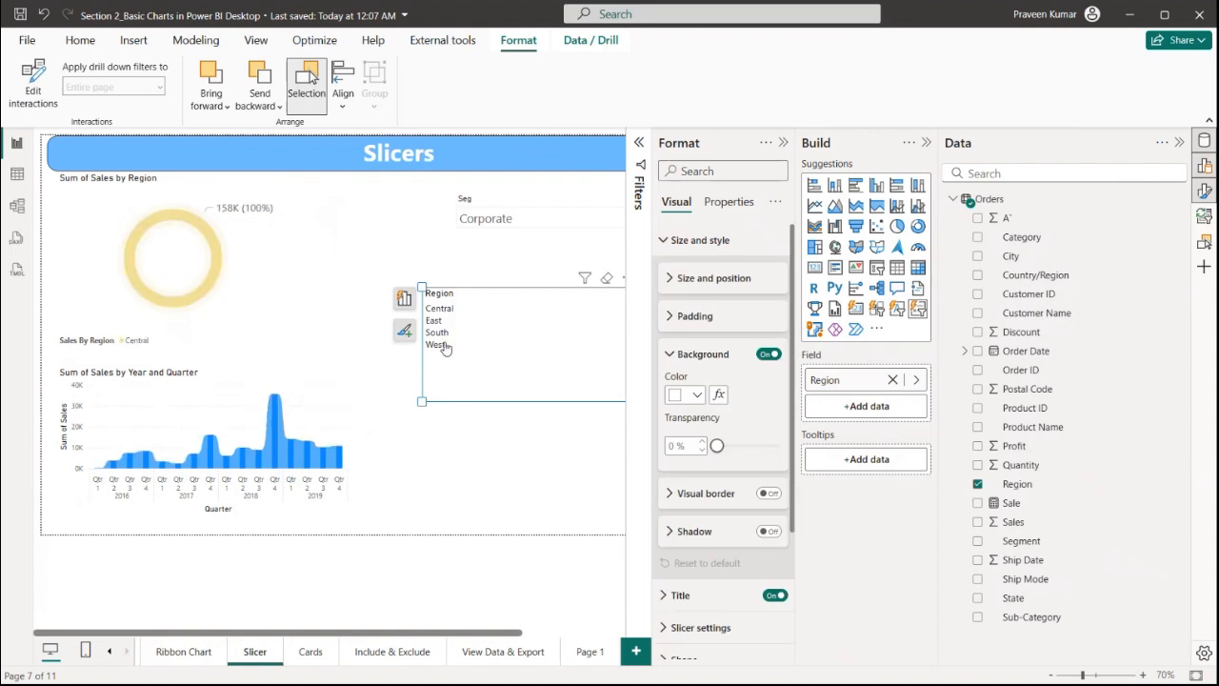
Filter the report by selecting South and West in turn in the Region list slicer
click(439, 332)
click(436, 344)
click(436, 333)
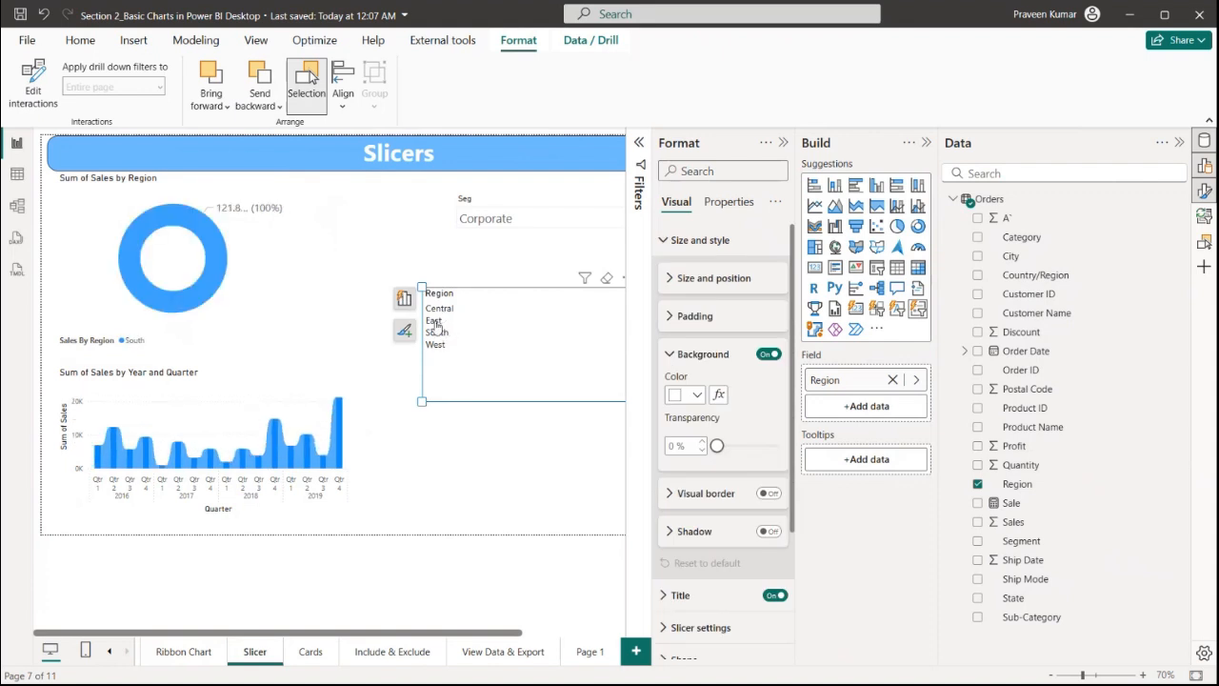
click(434, 343)
Collapse the Format pane, deselect the slicer and switch to the Cards report page
click(783, 142)
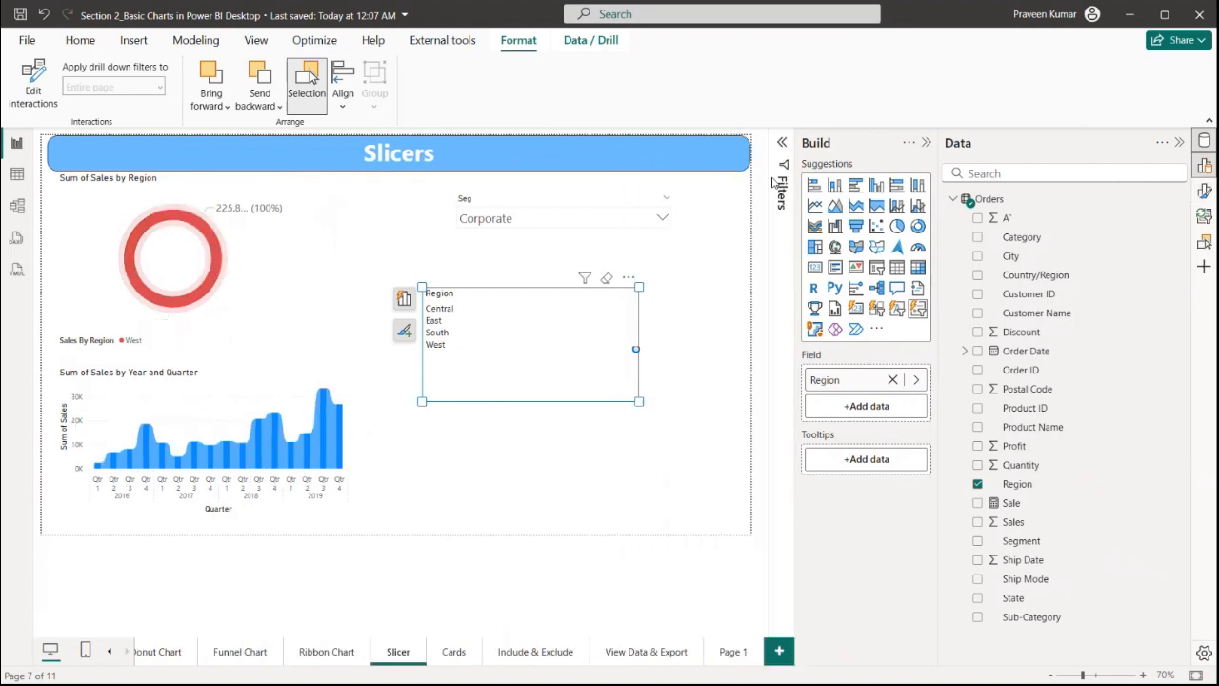
click(689, 271)
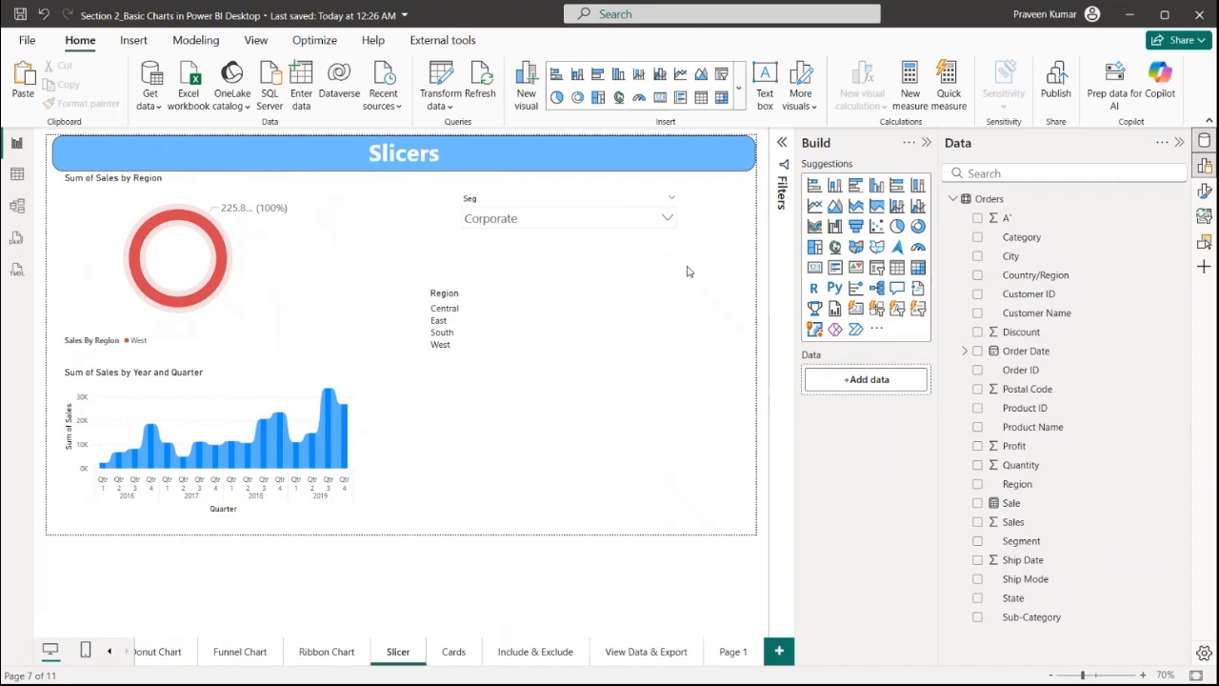
click(457, 653)
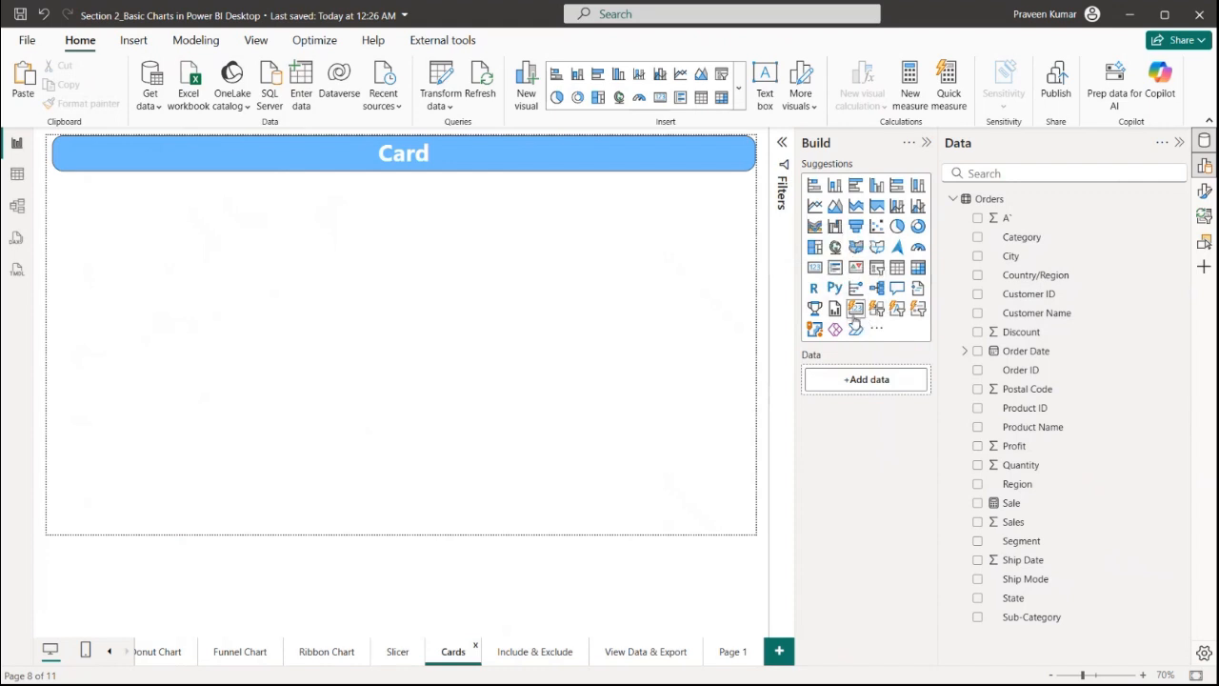
Insert a card visual showing Sum of Profit, then resize it and place it in the page's upper-left area
click(816, 274)
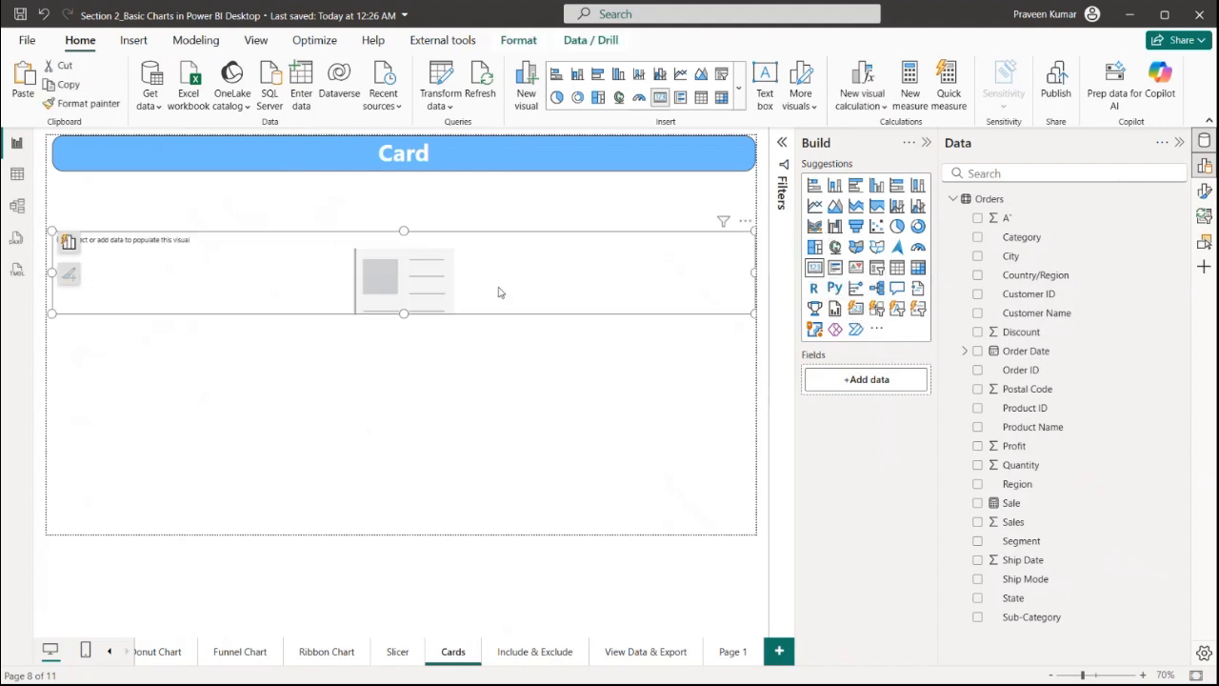
drag(752, 315, 427, 411)
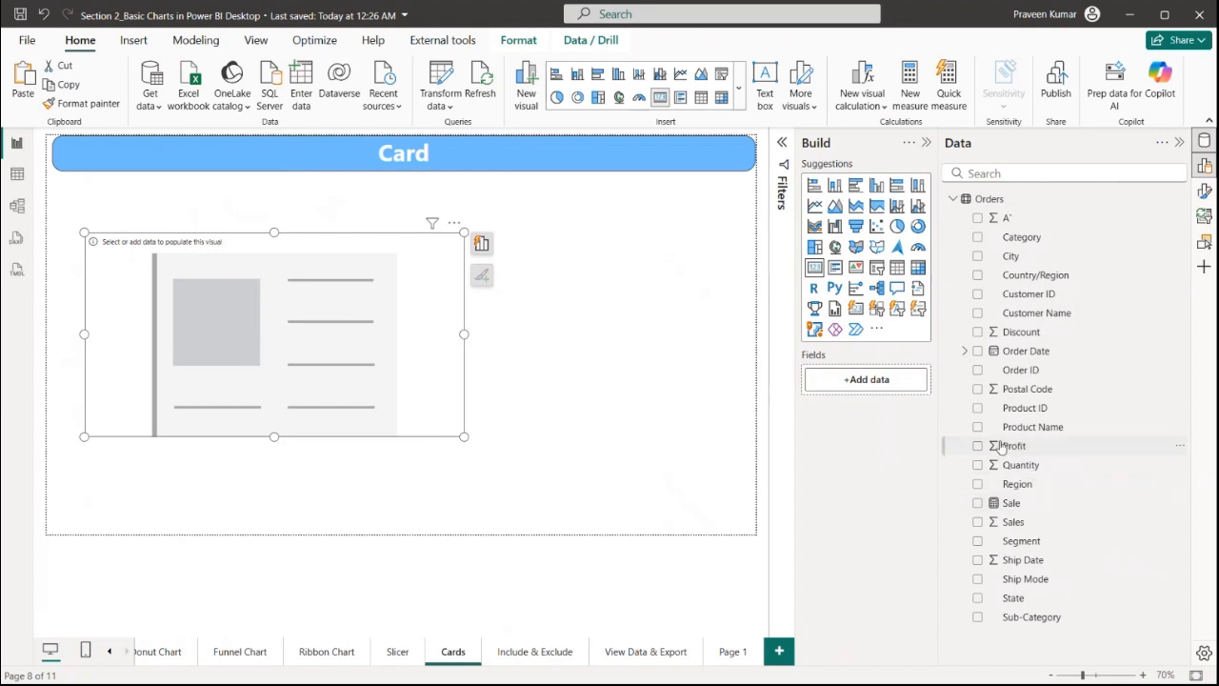
drag(1002, 446, 857, 380)
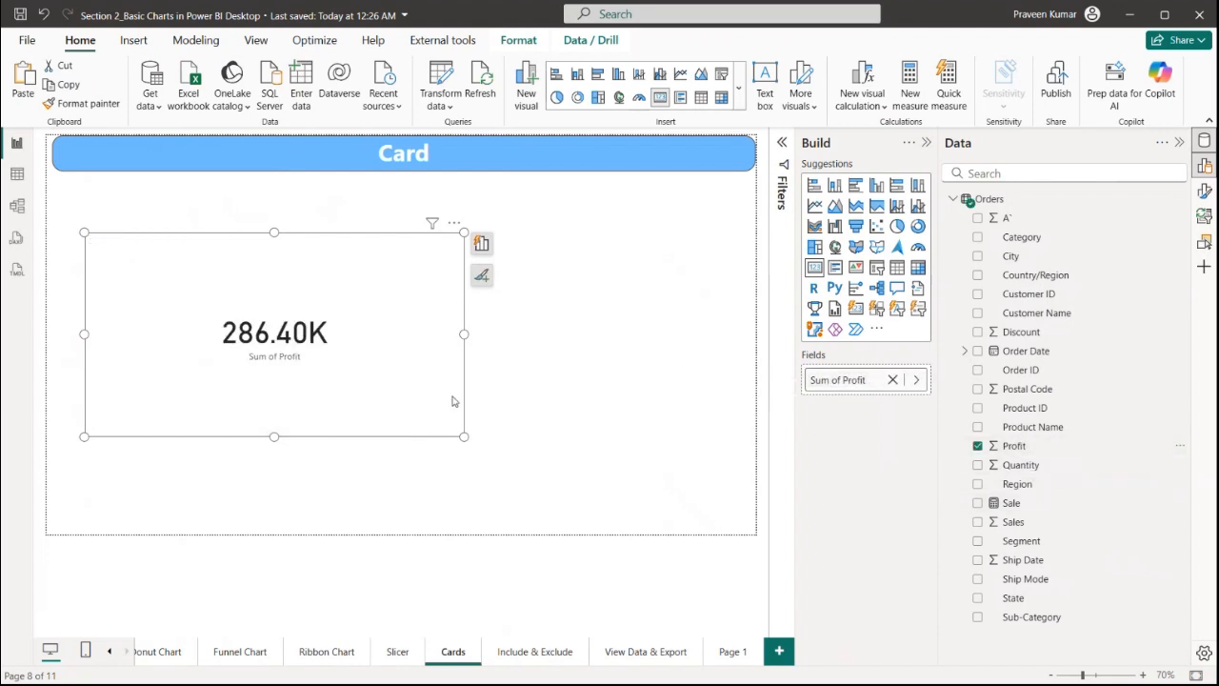
drag(457, 434, 335, 332)
drag(214, 307, 174, 309)
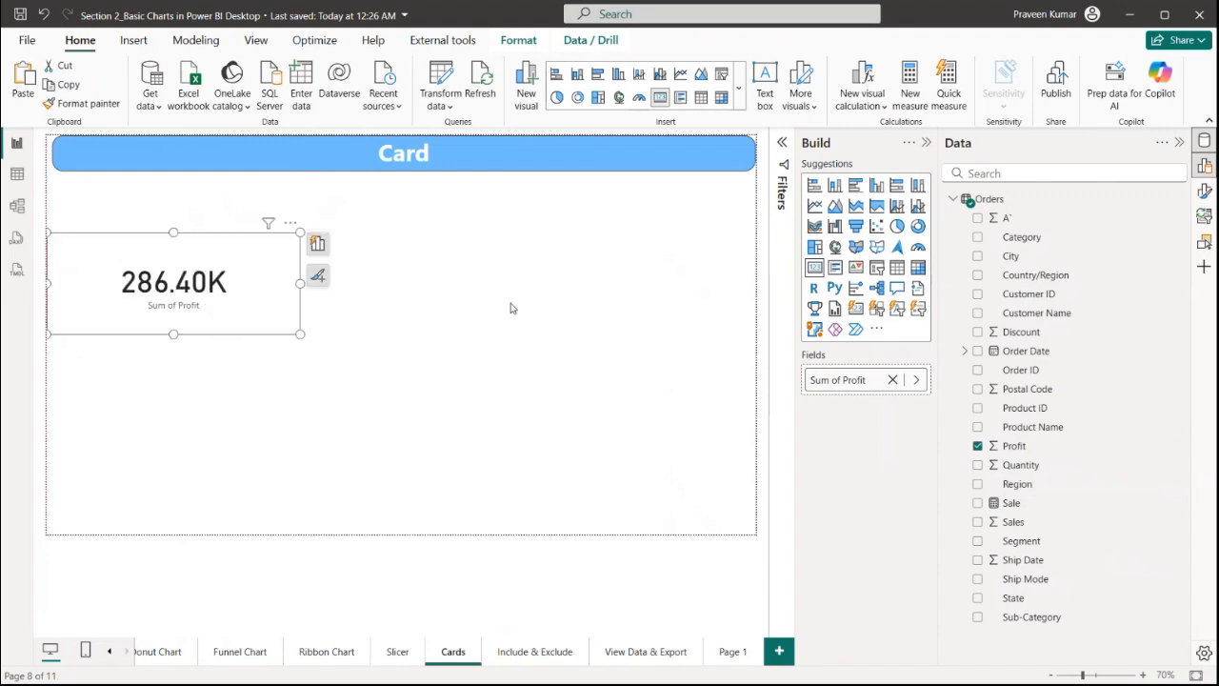
Open the Format pane and try swapping the card's field to other fields such as Segment
click(1204, 193)
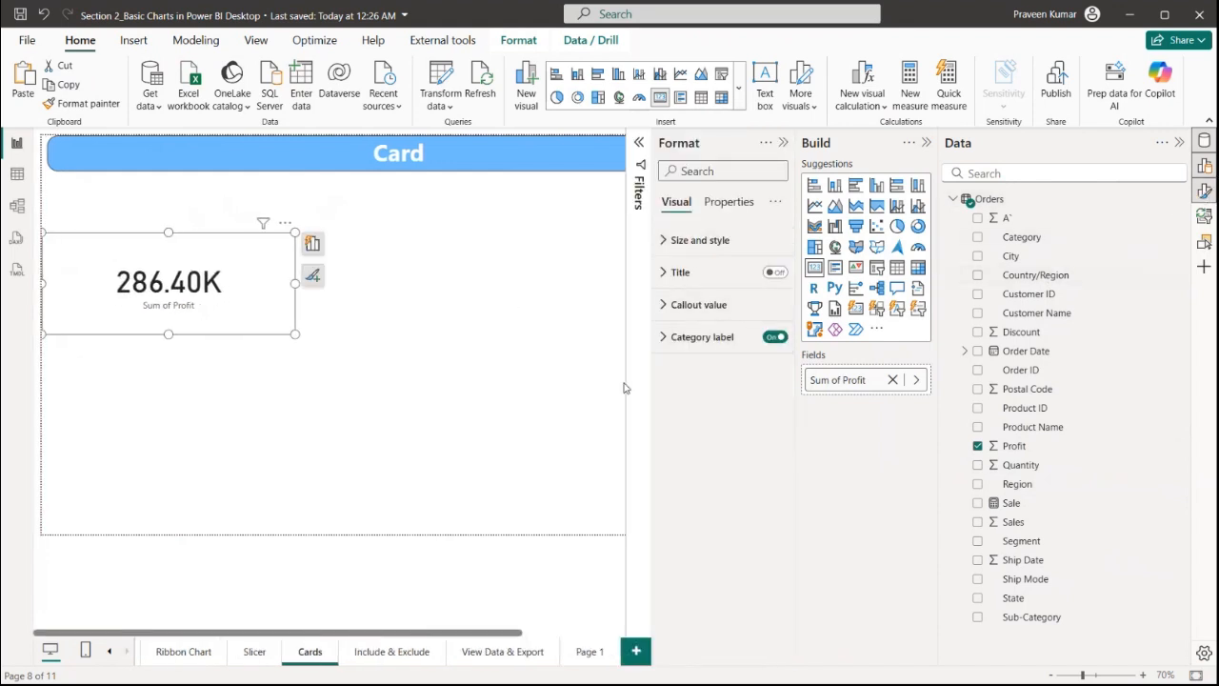
drag(264, 298, 279, 278)
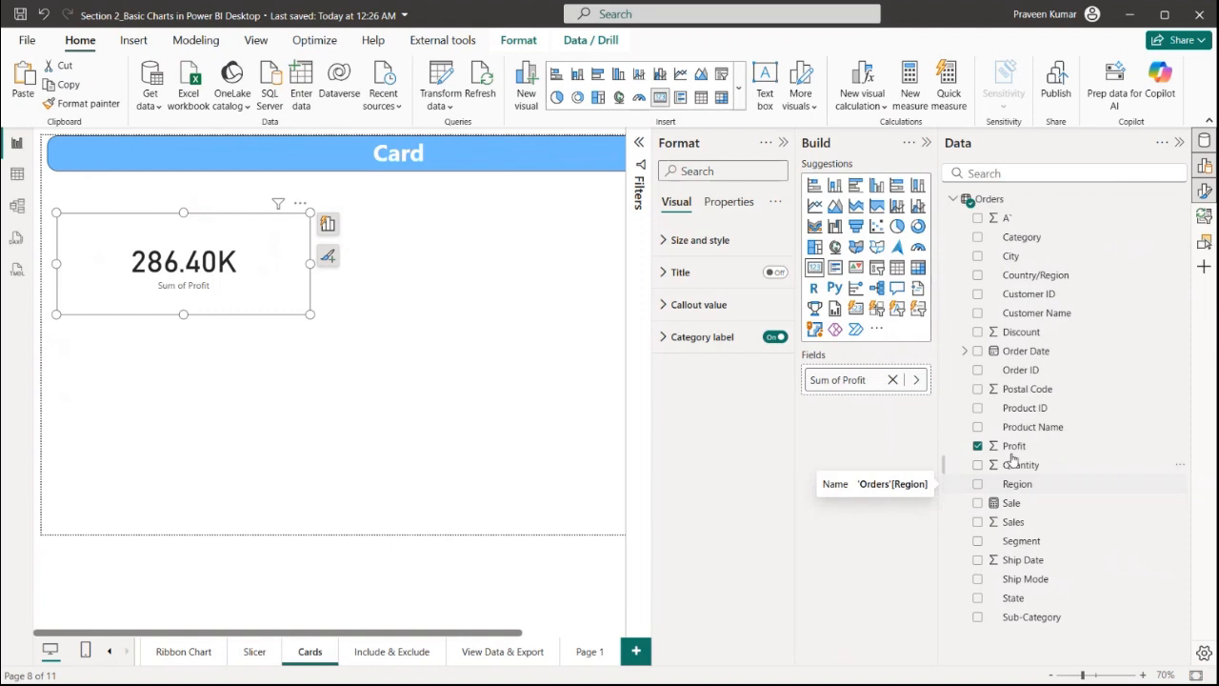
drag(1013, 484, 857, 385)
drag(1014, 522, 858, 383)
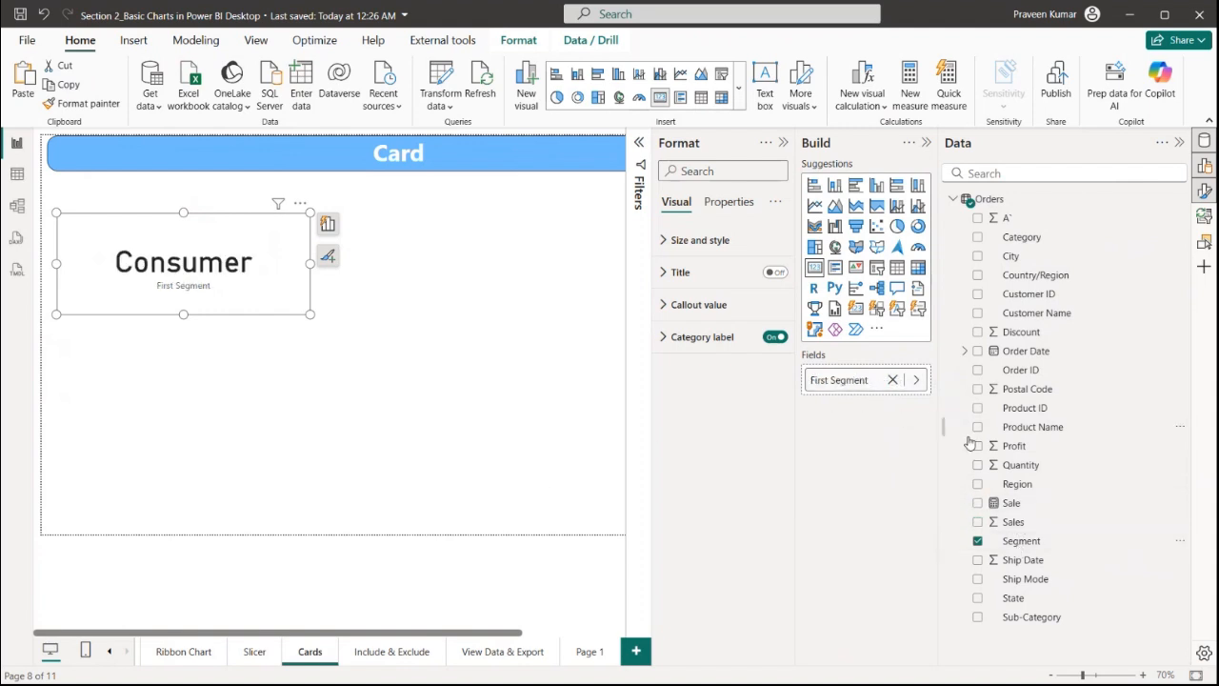
Replace the card's field with Quantity and move the card up under the Card header
drag(1014, 467, 848, 392)
drag(271, 283, 278, 254)
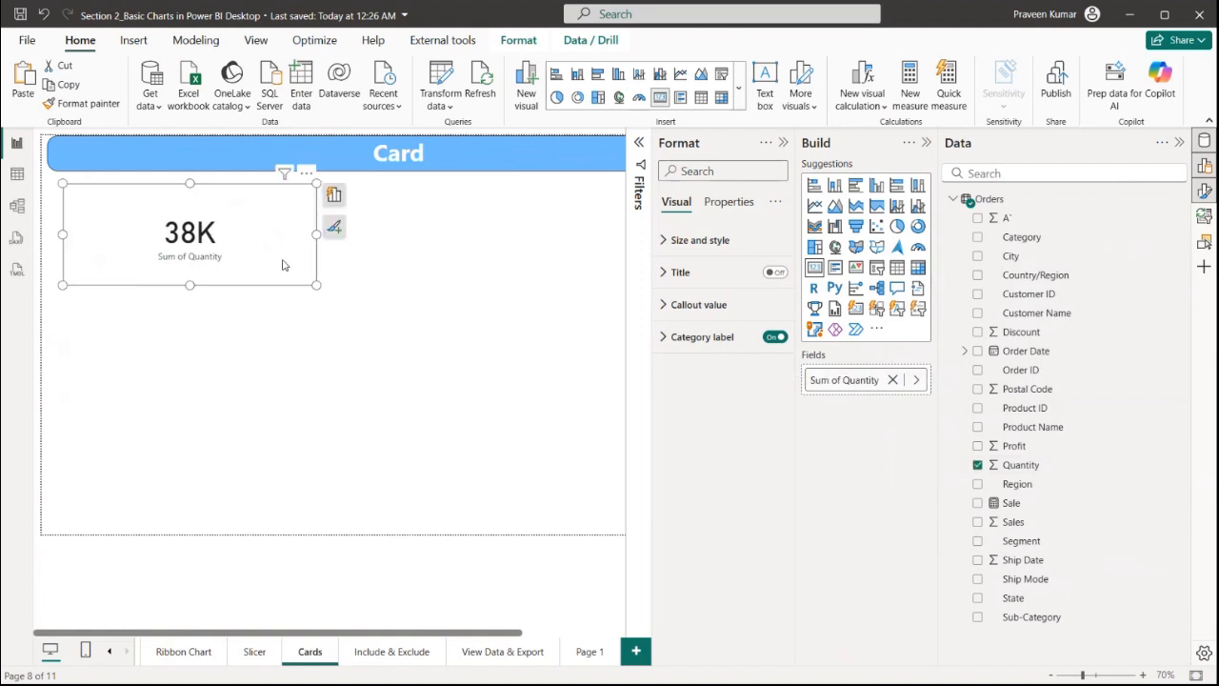
Duplicate the Quantity card, convert the copy to a multi-row card and enlarge it
key(ctrl+c)
key(ctrl+v)
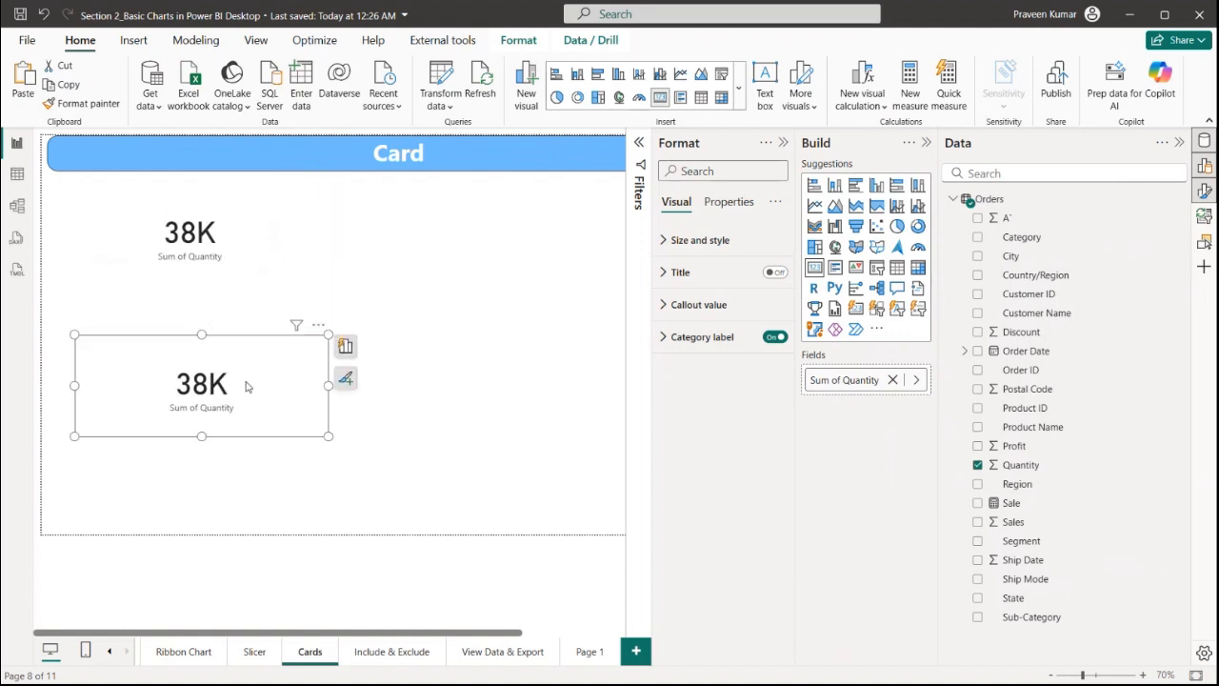
click(836, 271)
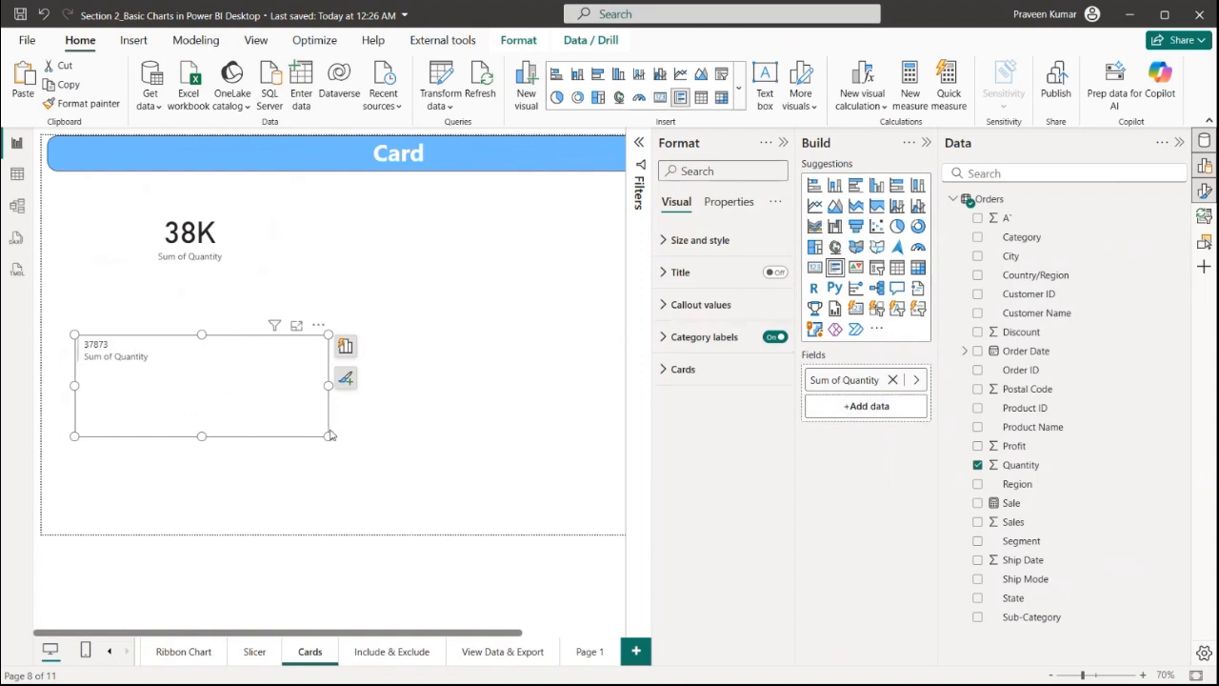
drag(330, 438, 458, 471)
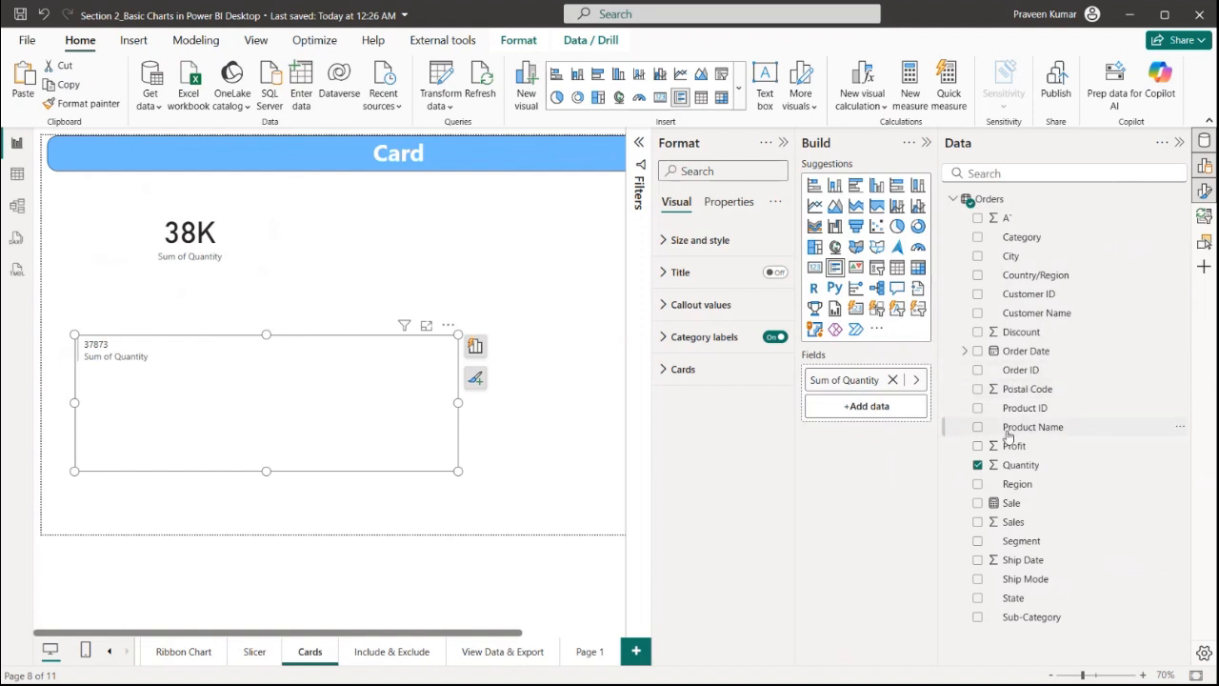
Add Profit, Discount, Sale and Region fields to the multi-row card
drag(1006, 448, 860, 408)
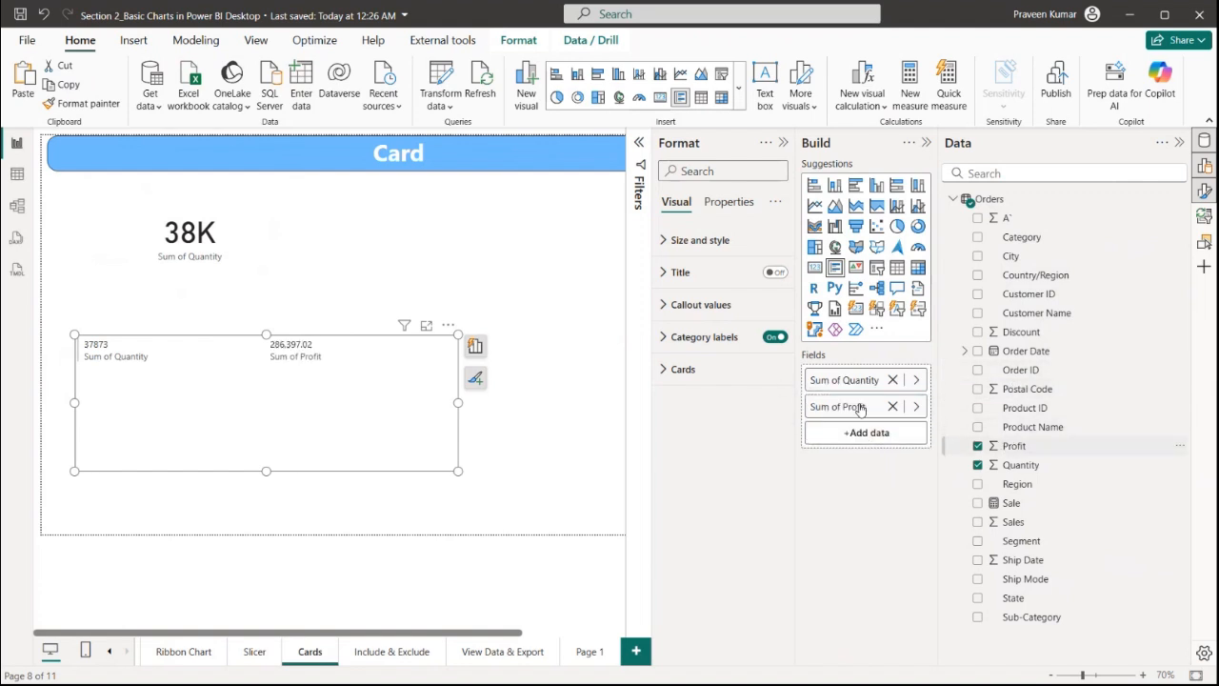
drag(1020, 352, 886, 437)
drag(1011, 507, 908, 467)
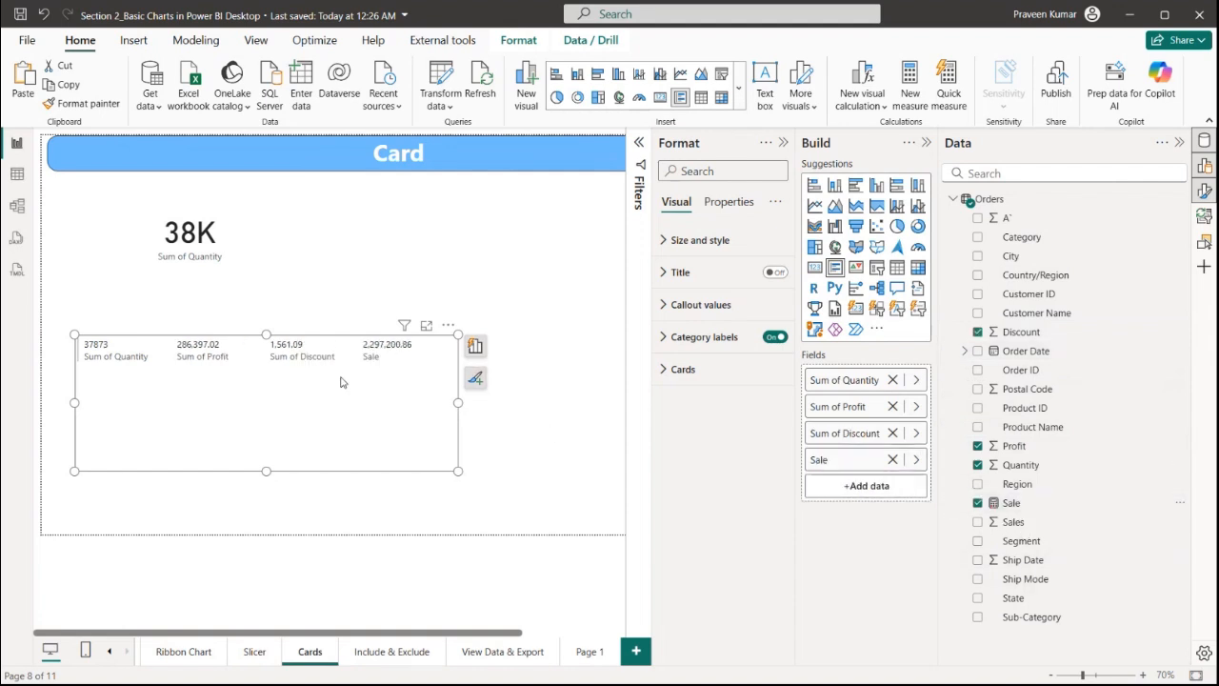
drag(1010, 484, 853, 486)
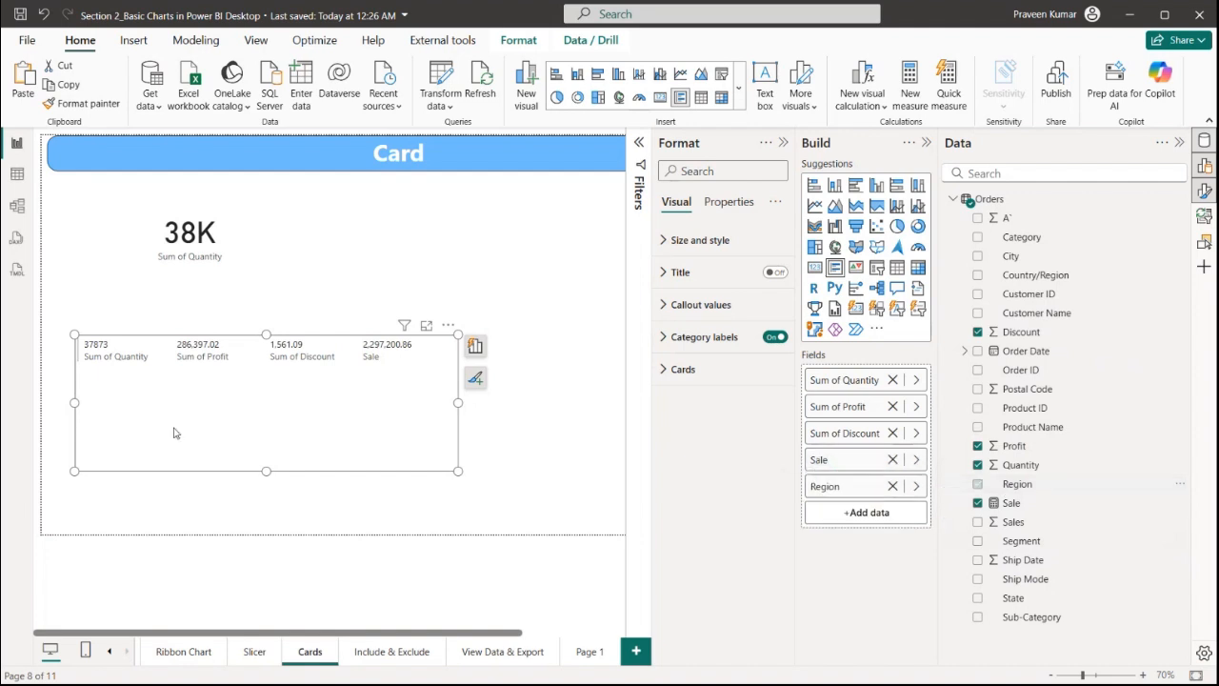
Move and resize the multi-row card below the Quantity card, then deselect it
drag(254, 335, 253, 243)
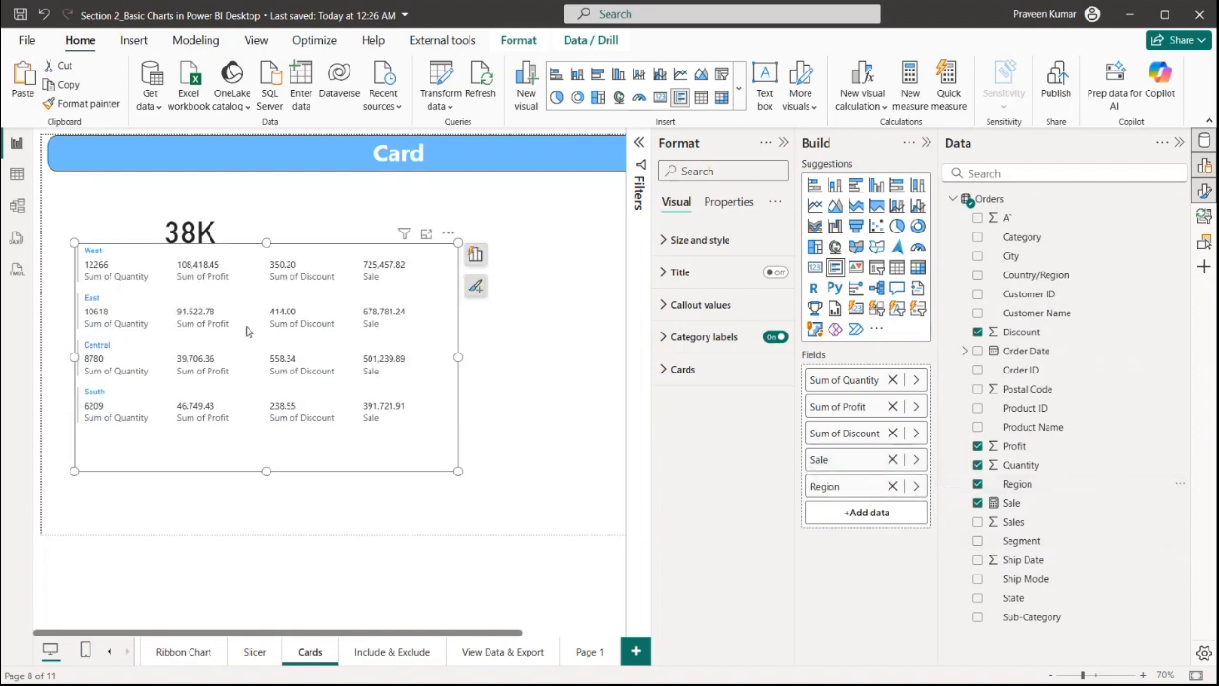
drag(267, 471, 267, 444)
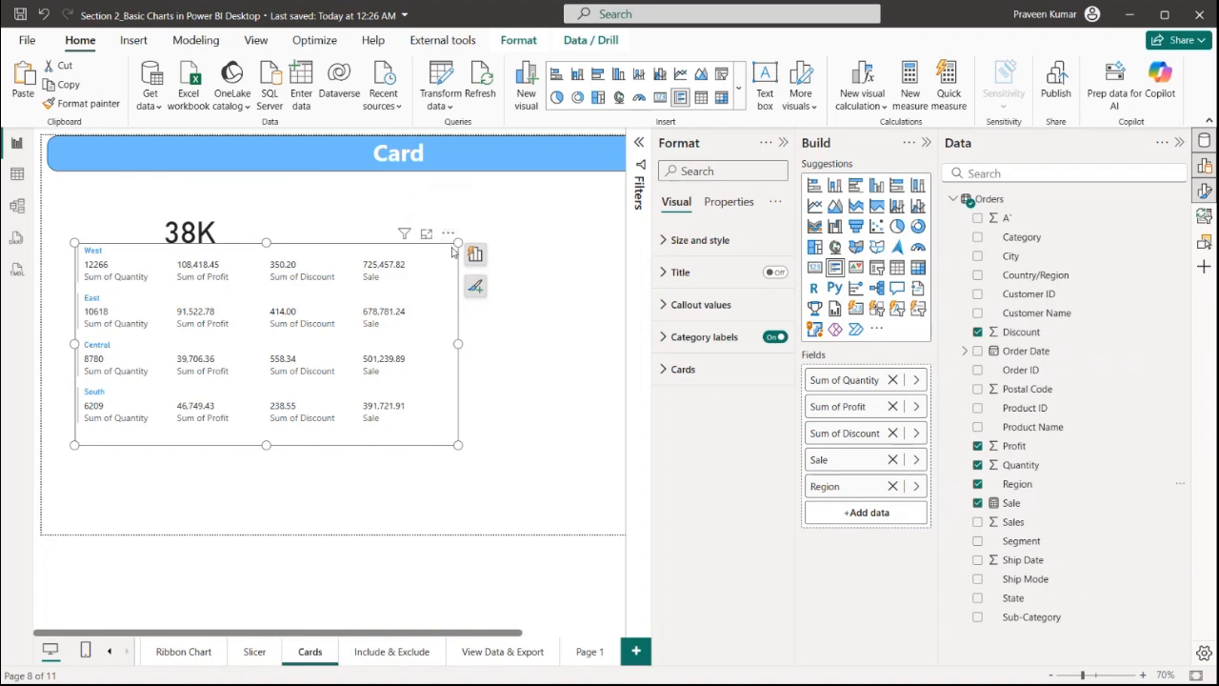
drag(458, 244, 423, 290)
click(381, 249)
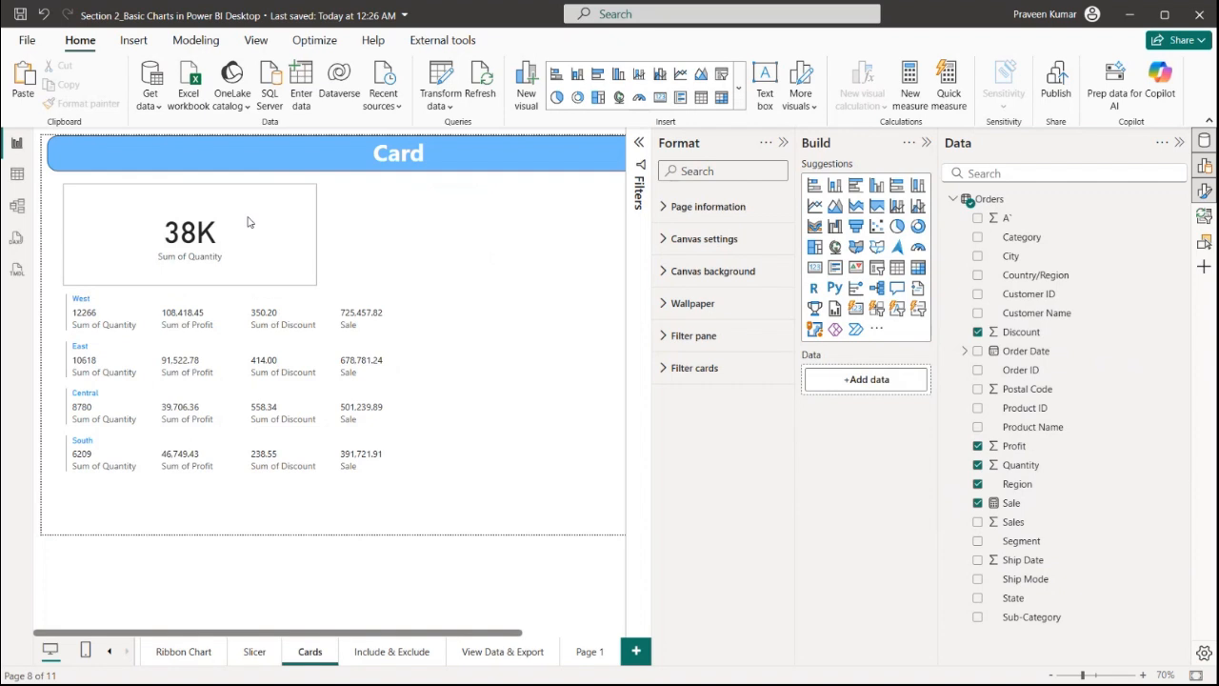
Copy the Quantity card to its right, convert the copy to a KPI and set Ship Mode as its trend axis
click(248, 222)
drag(248, 222, 529, 219)
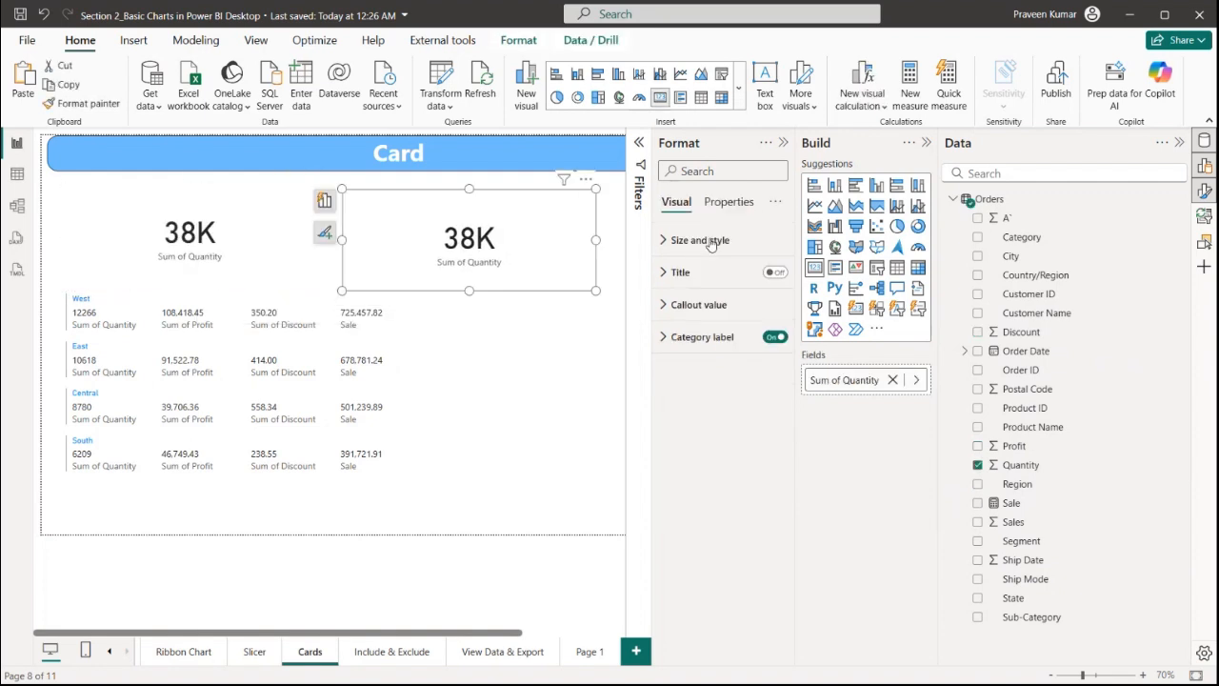
click(856, 269)
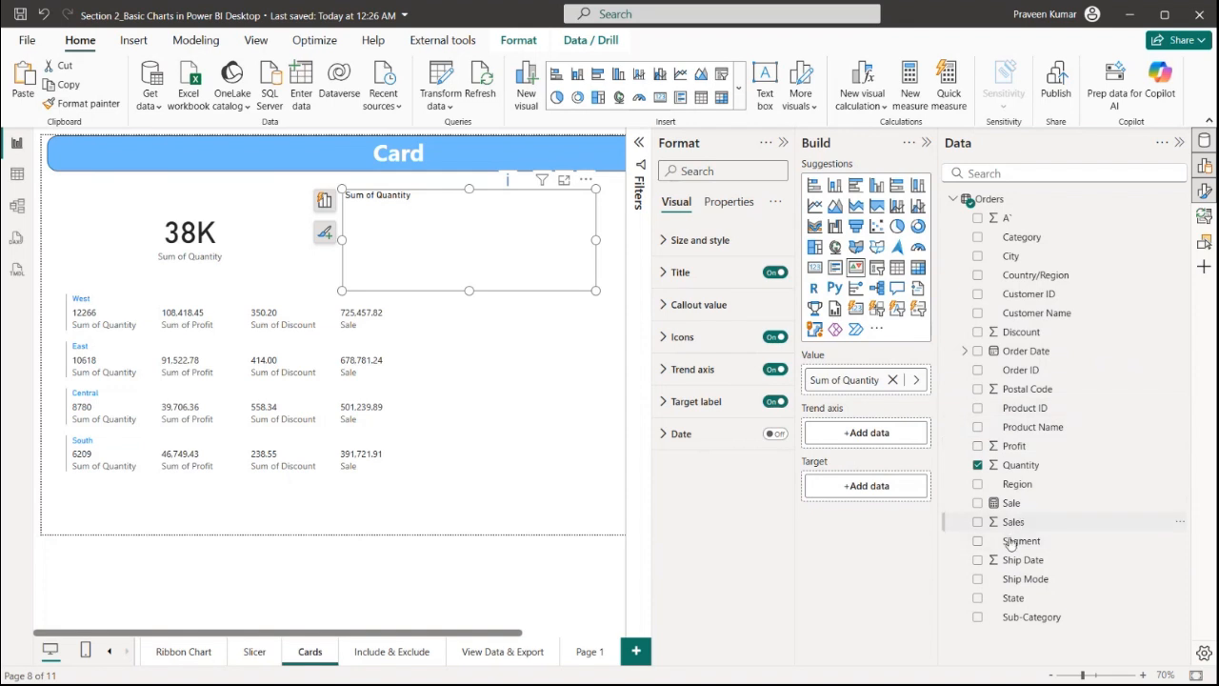
drag(1008, 576, 890, 437)
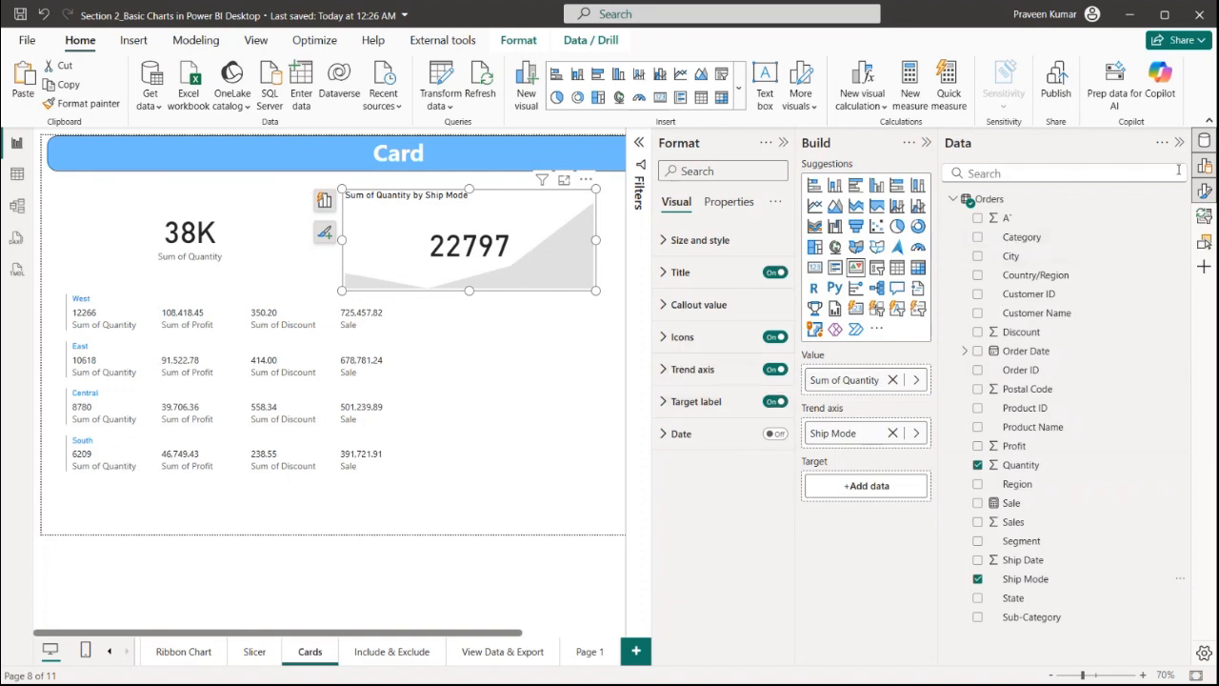
Create a new measure named Trend Axis with the formula SUM(Orders[Quantity])*1.3
click(1181, 200)
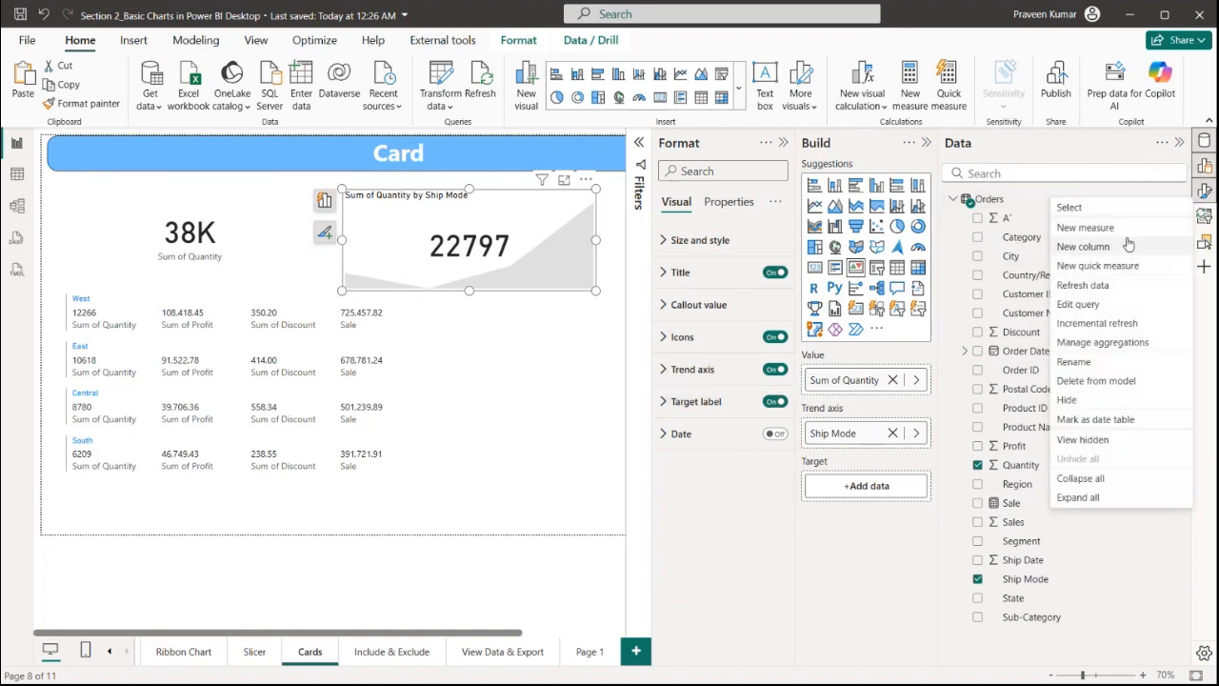
key(Escape)
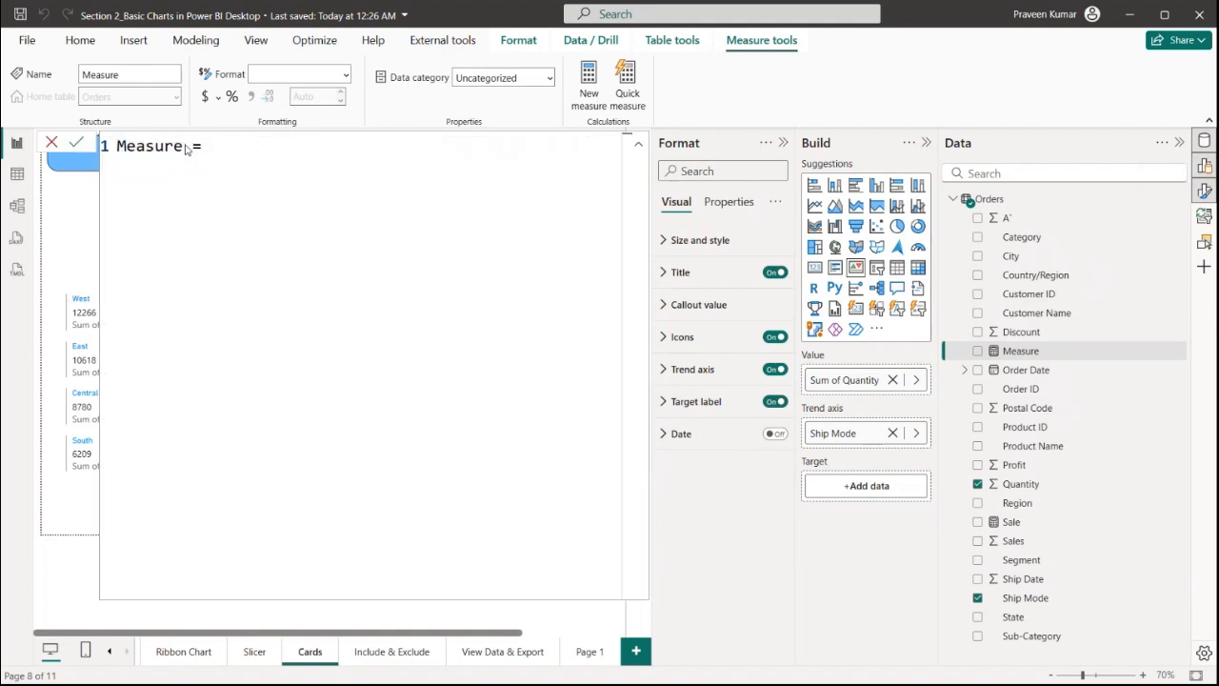
click(164, 145)
double_click(164, 146)
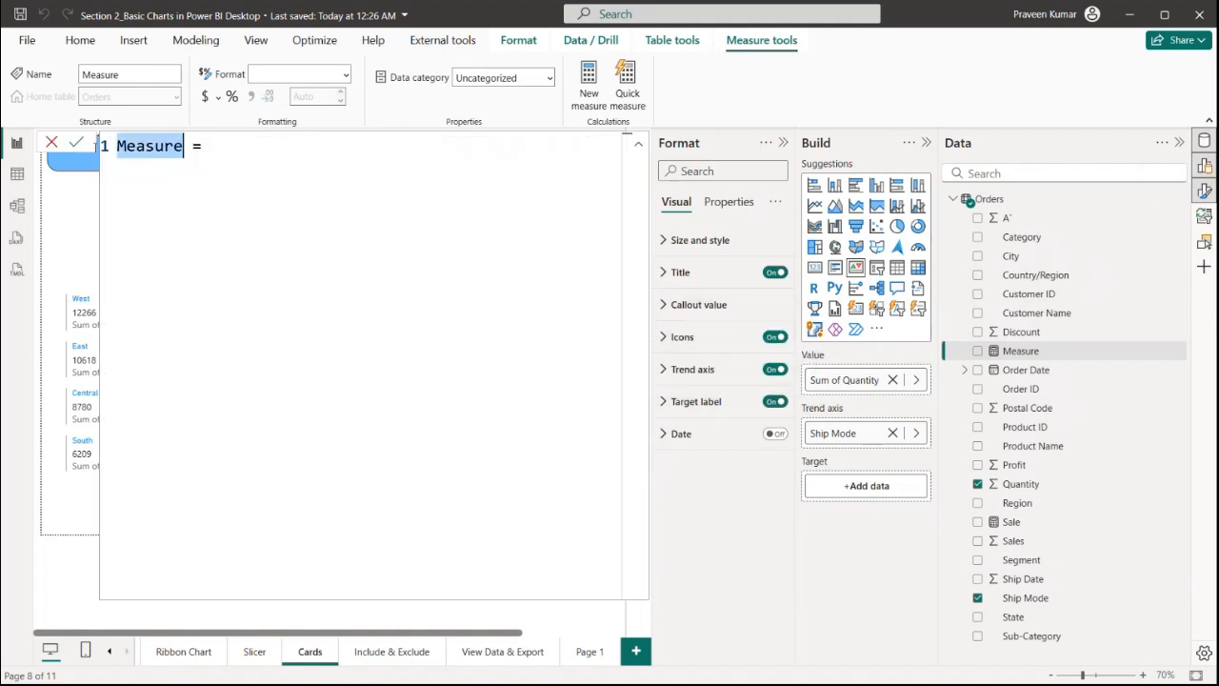
key(BackSpace)
text(Trend Axis)
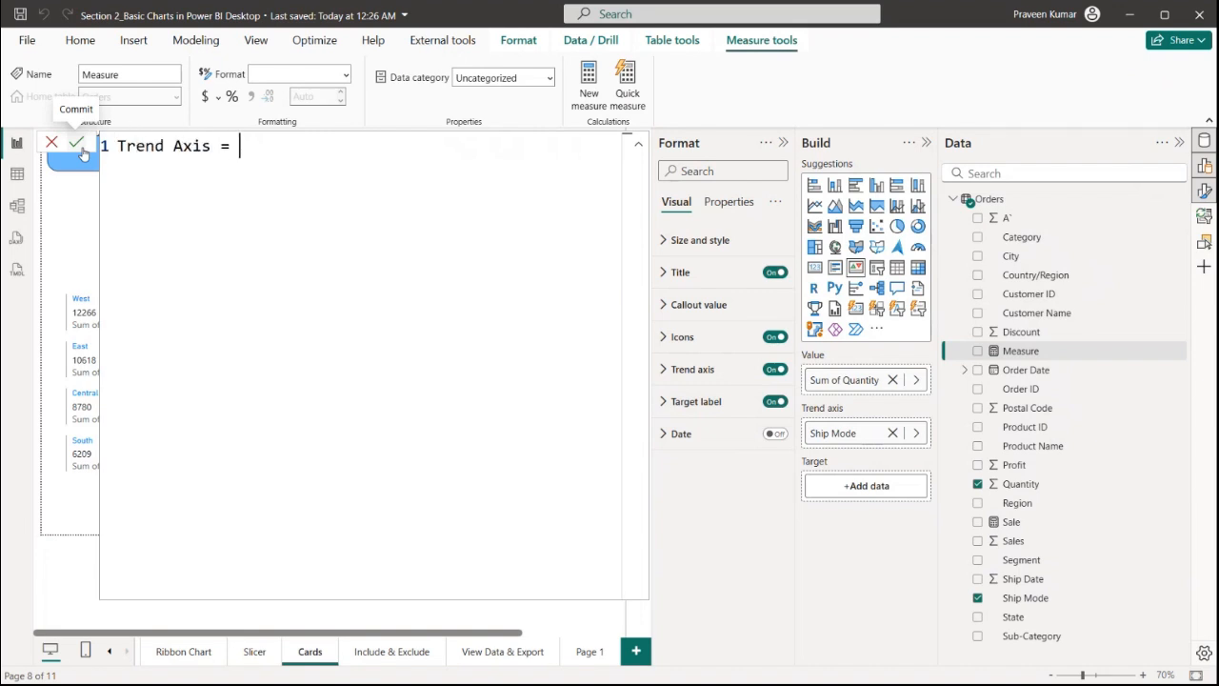
text( Q)
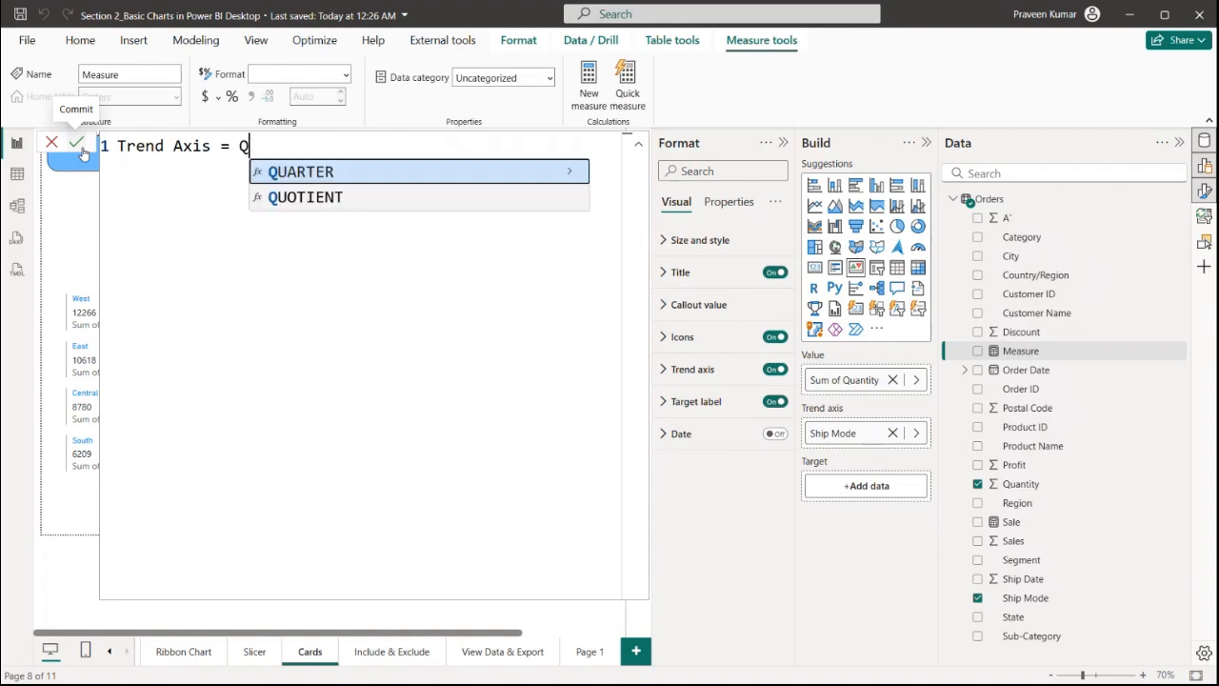
text(ua)
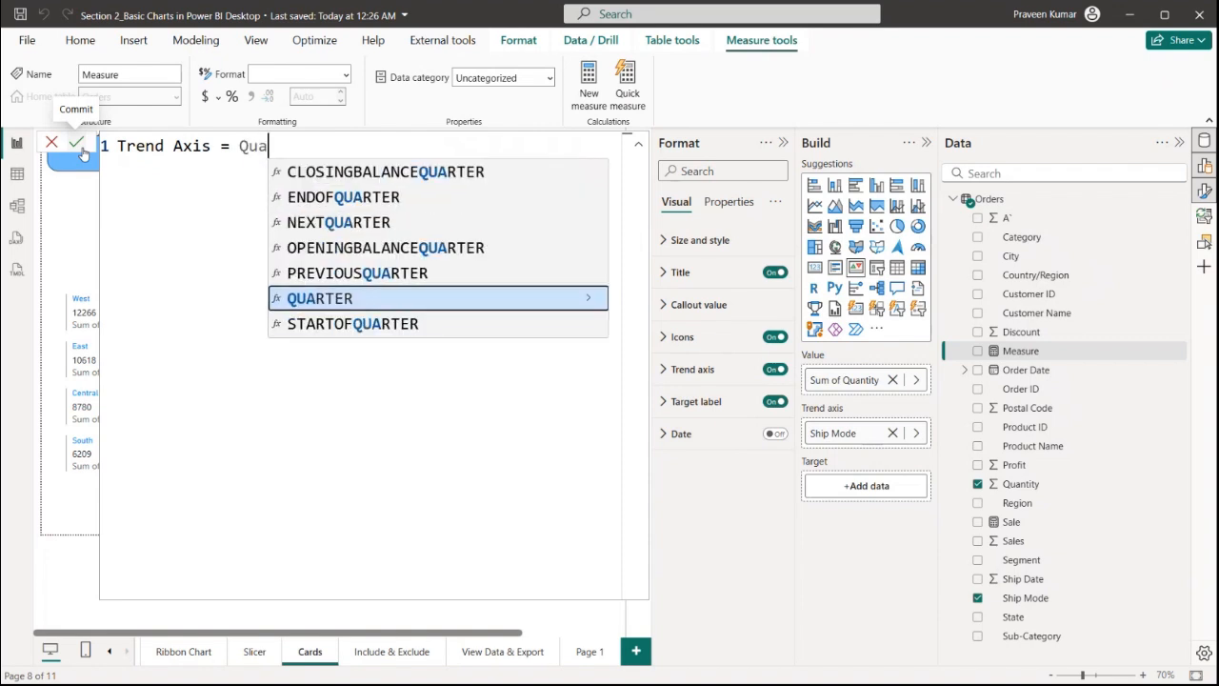
key(BackSpace)
key(BackSpace)
key(BackSpace)
text(SUM)
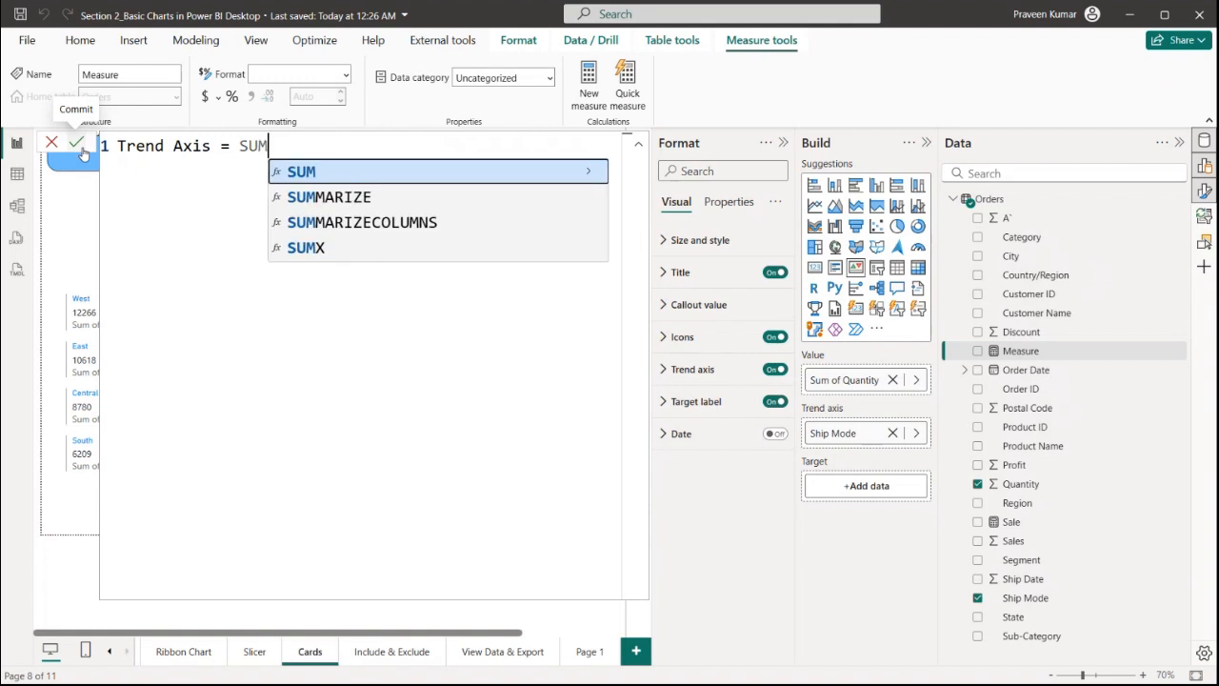
text((Qu)
key(Tab)
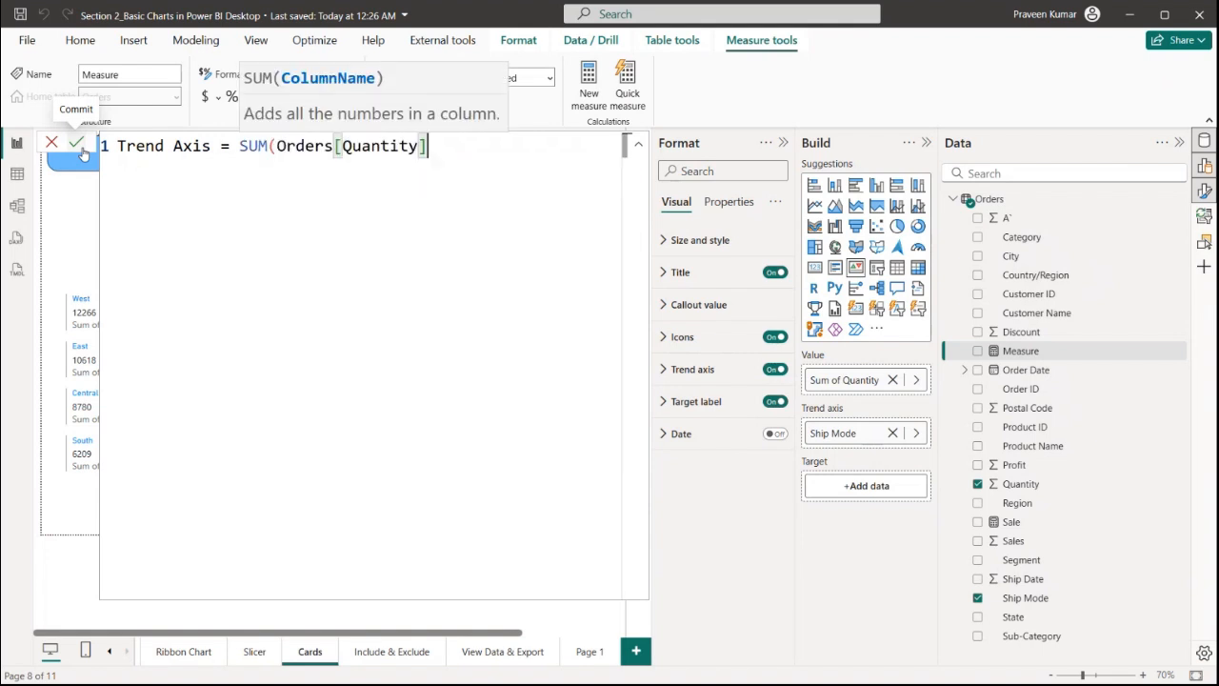
text()*)
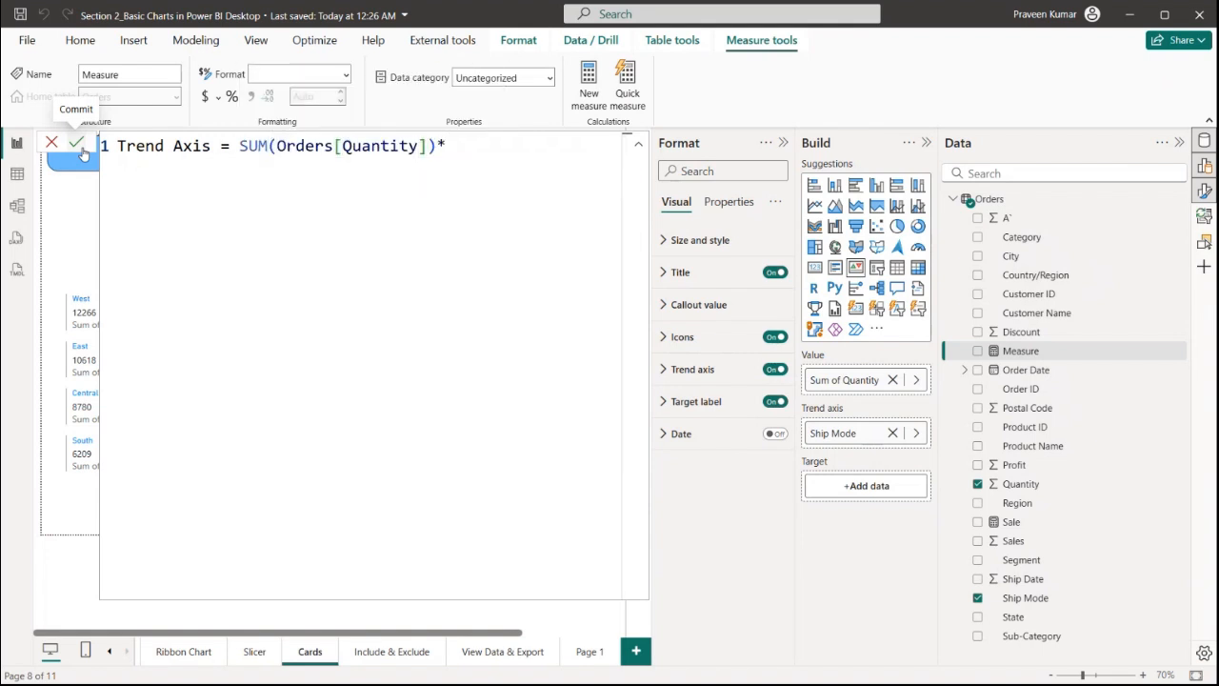
text(1.3)
click(81, 150)
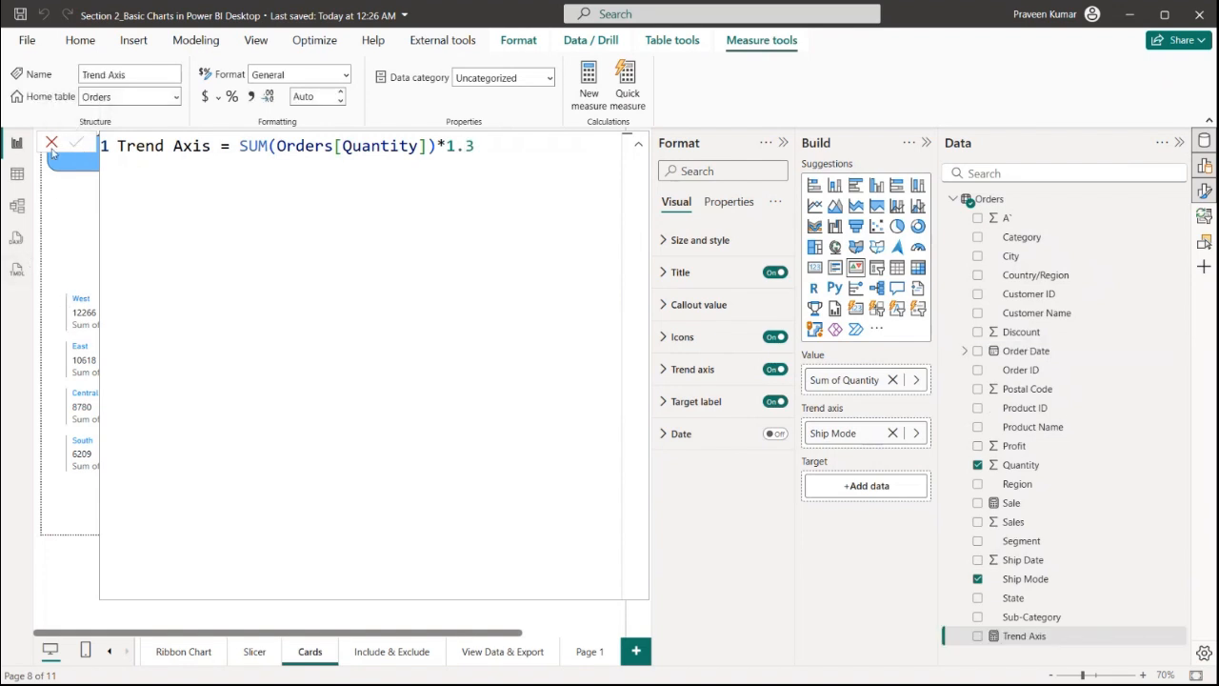
Close the formula bar and add the Trend Axis measure as the KPI's target
click(51, 143)
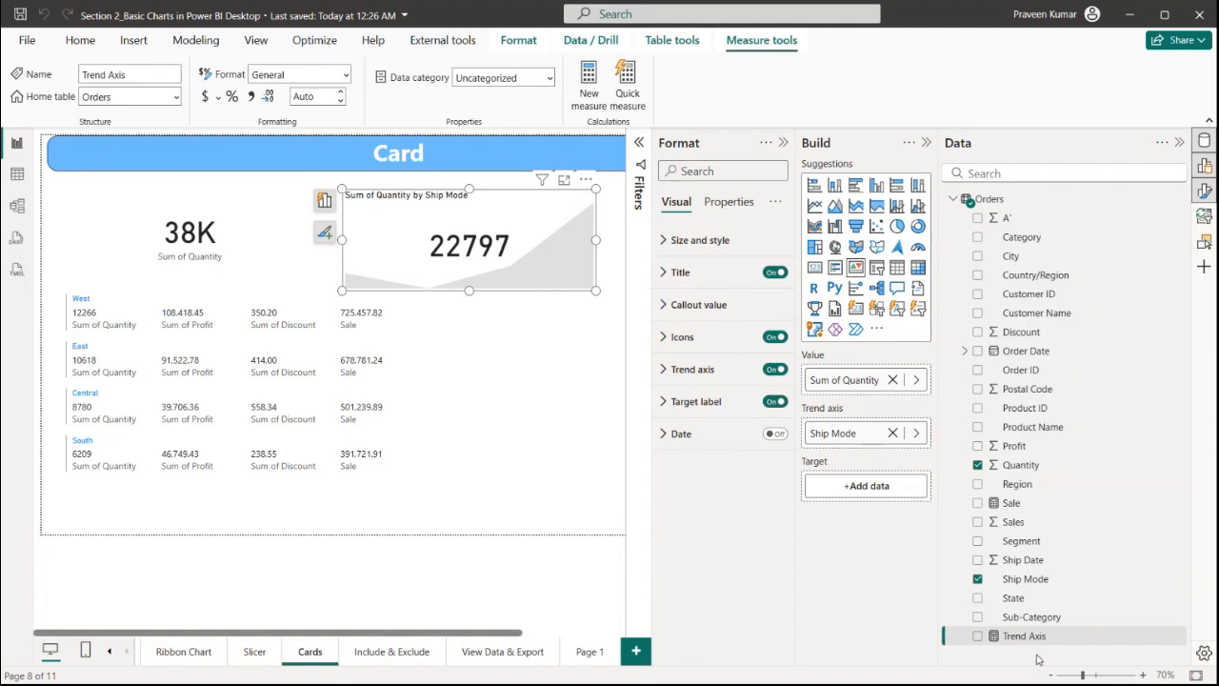
drag(1025, 636, 885, 490)
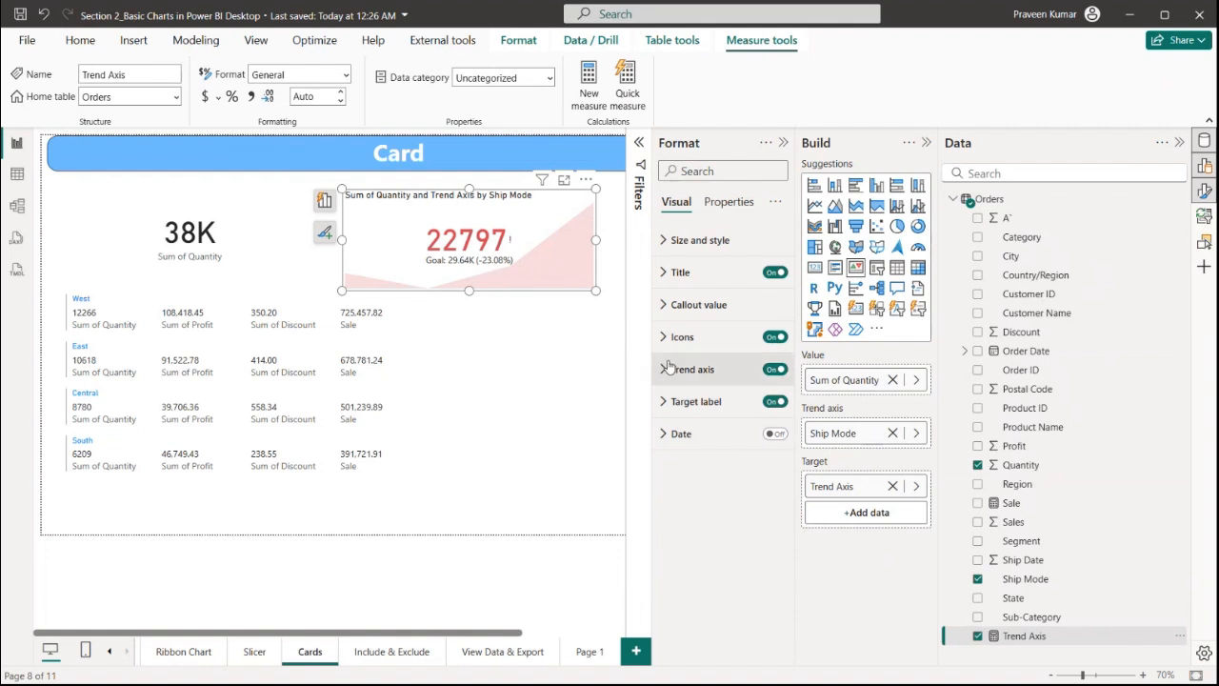
Change the Trend Axis measure's multiplier to 0.9
click(1046, 617)
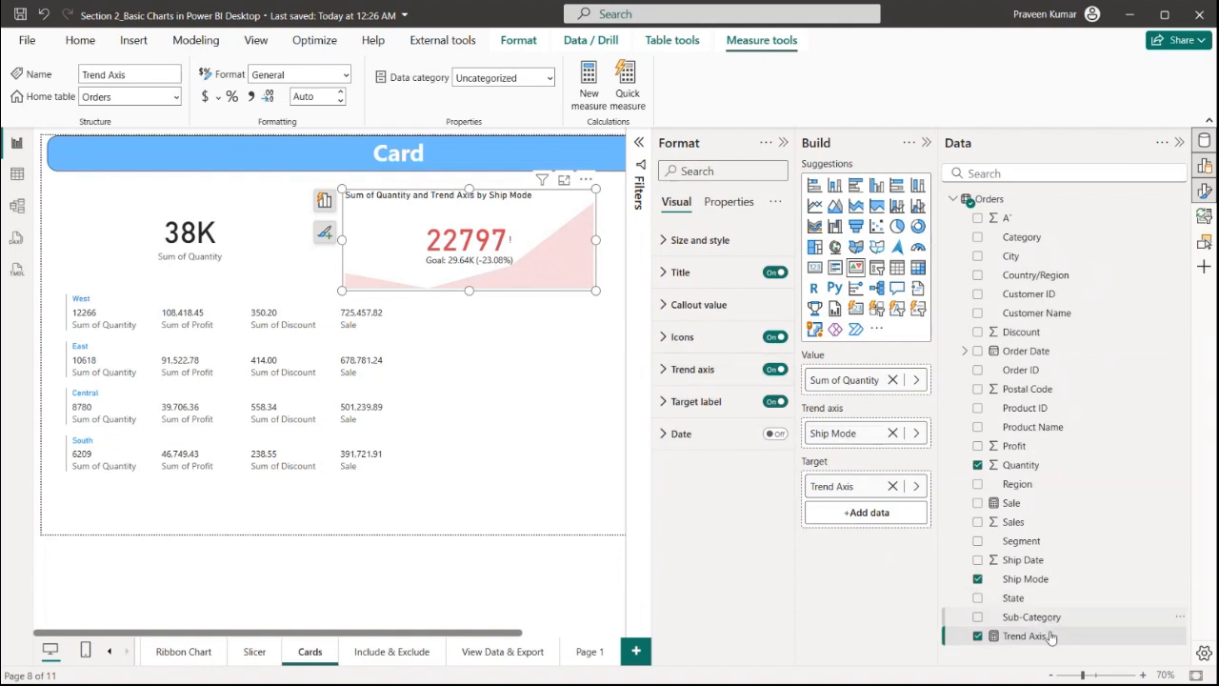
click(1050, 637)
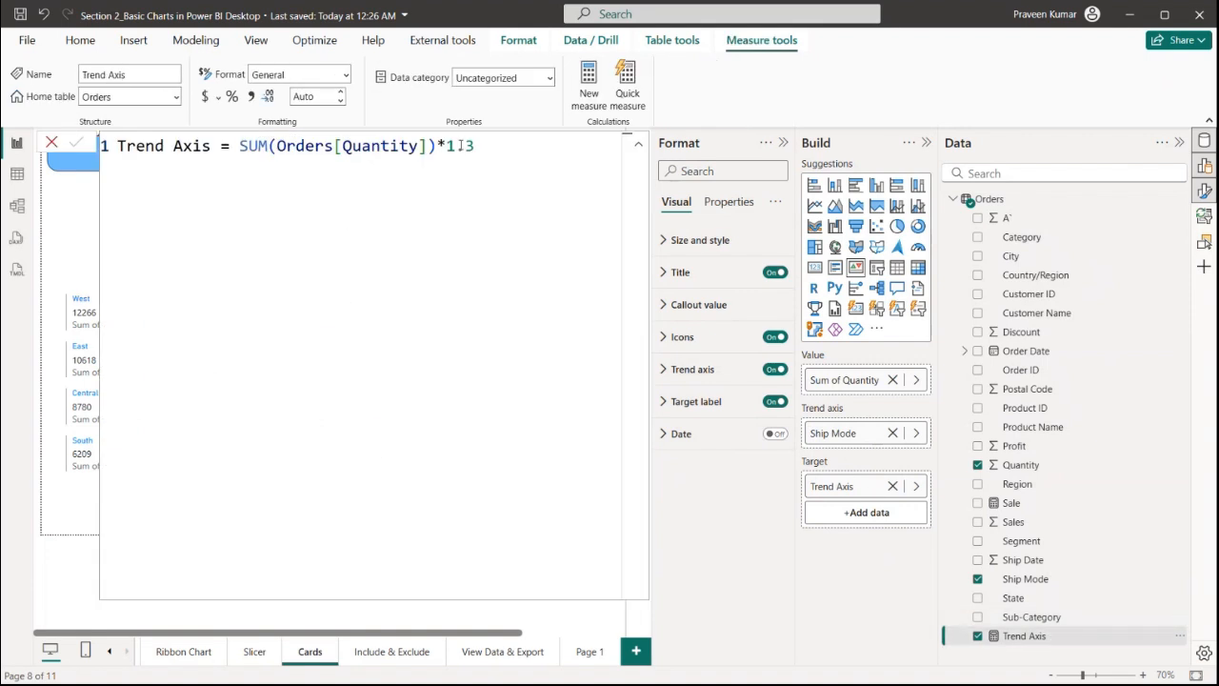
key(BackSpace)
key(Delete)
text(9)
click(77, 143)
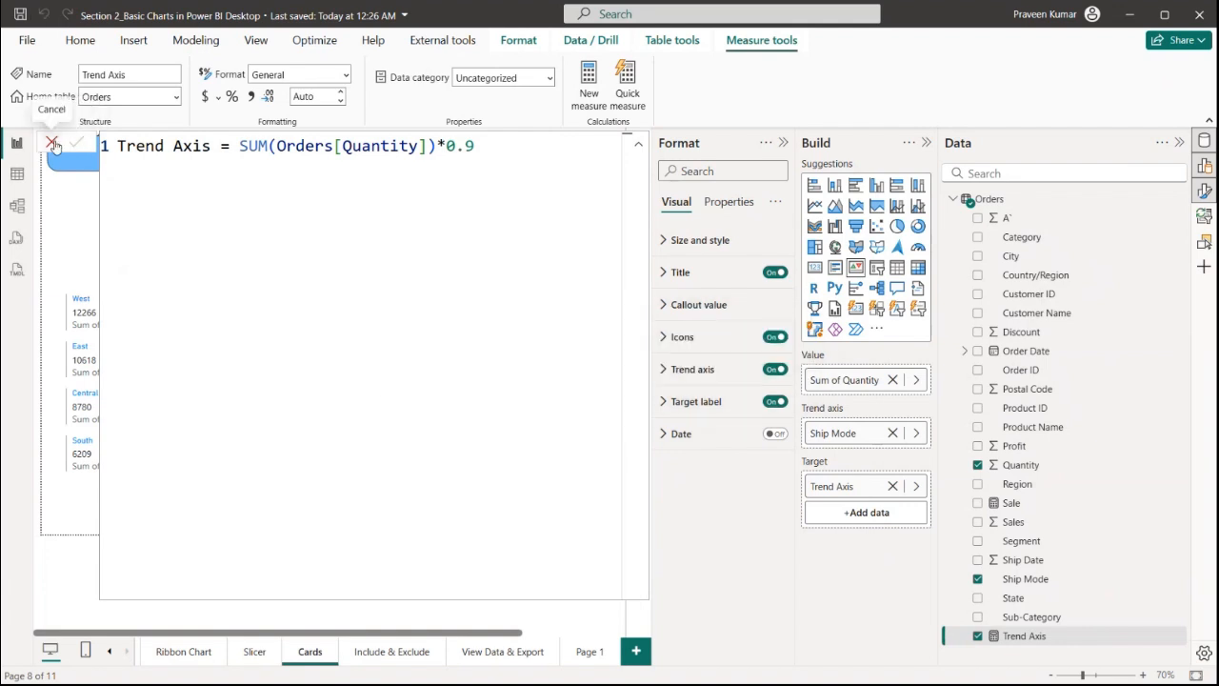
Close the formula bar and resize the KPI, positioning it beside the Quantity card
click(52, 143)
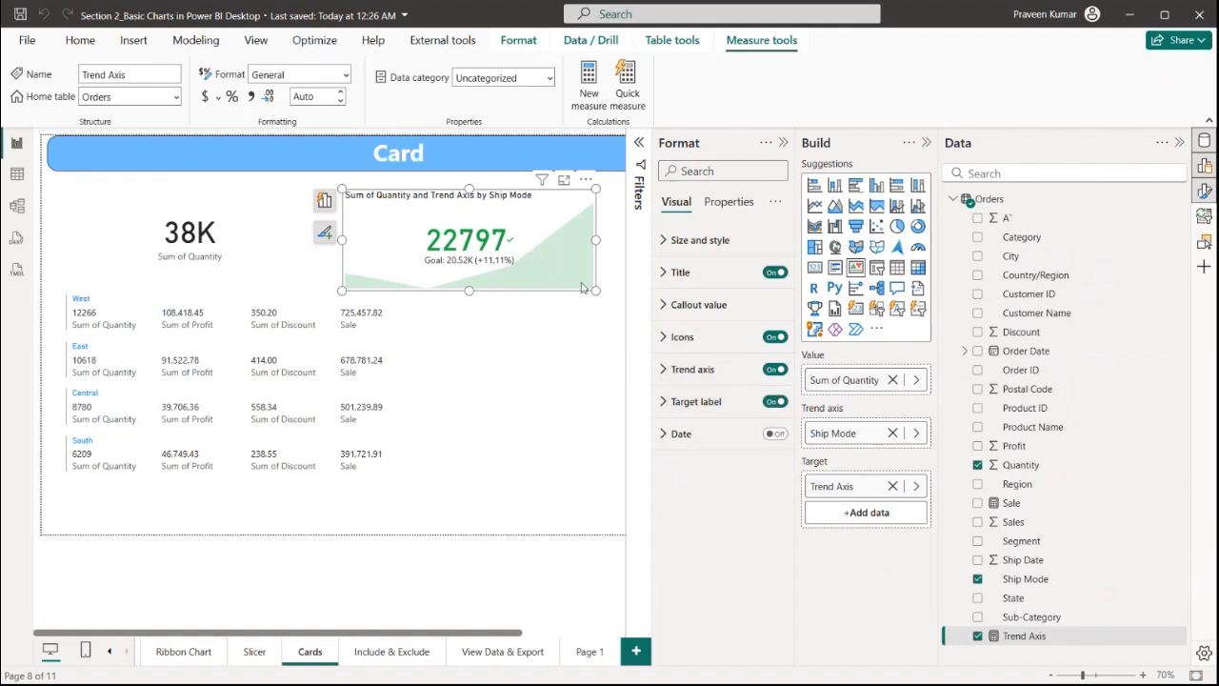
drag(594, 291, 465, 238)
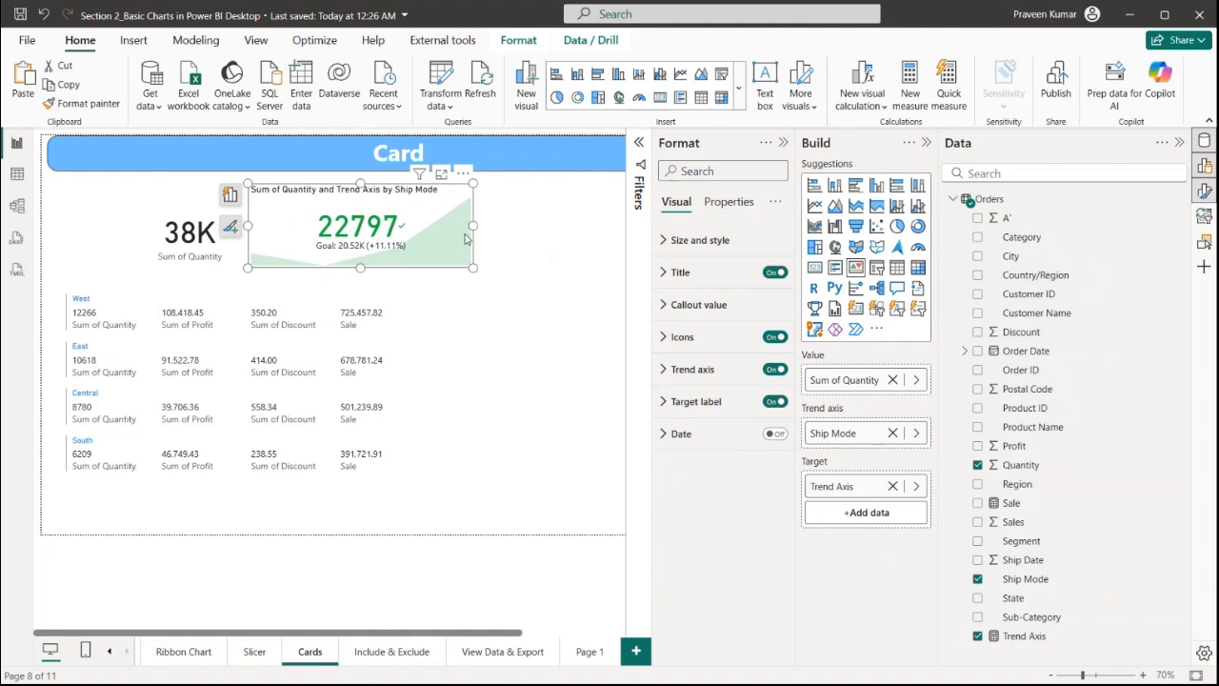
click(486, 274)
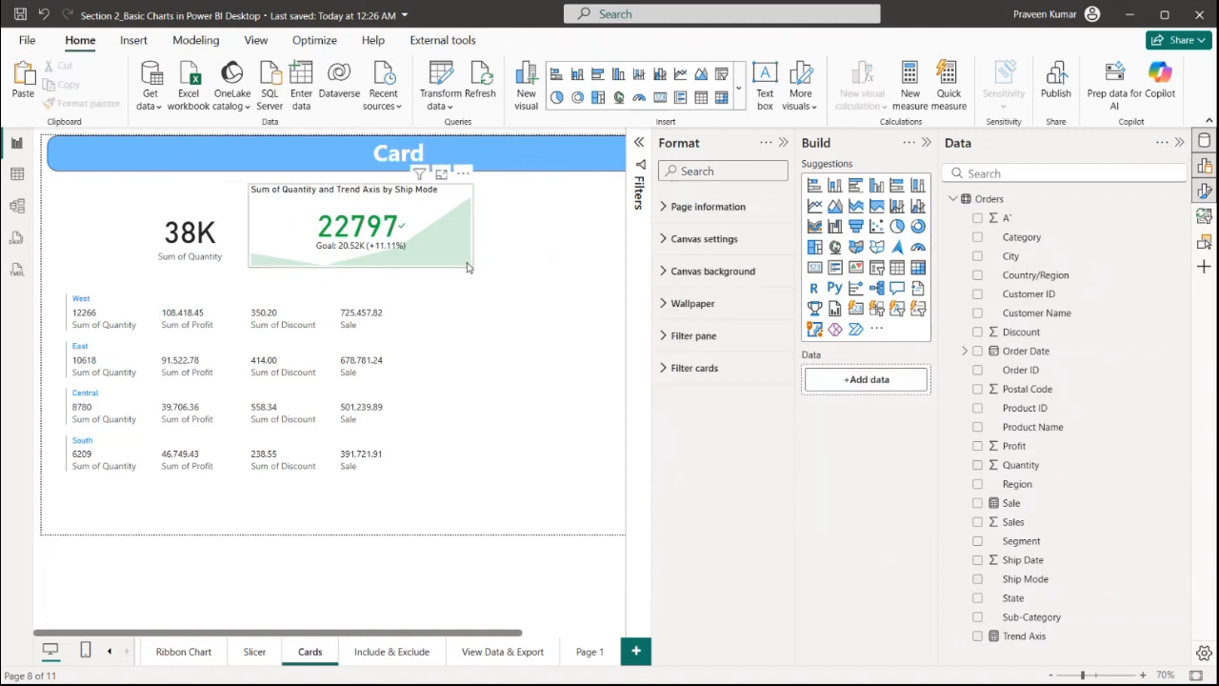
click(465, 267)
drag(473, 268, 486, 274)
drag(393, 236, 486, 236)
Duplicate the Quantity card, convert the copy to the new Card visual and enlarge it
click(252, 234)
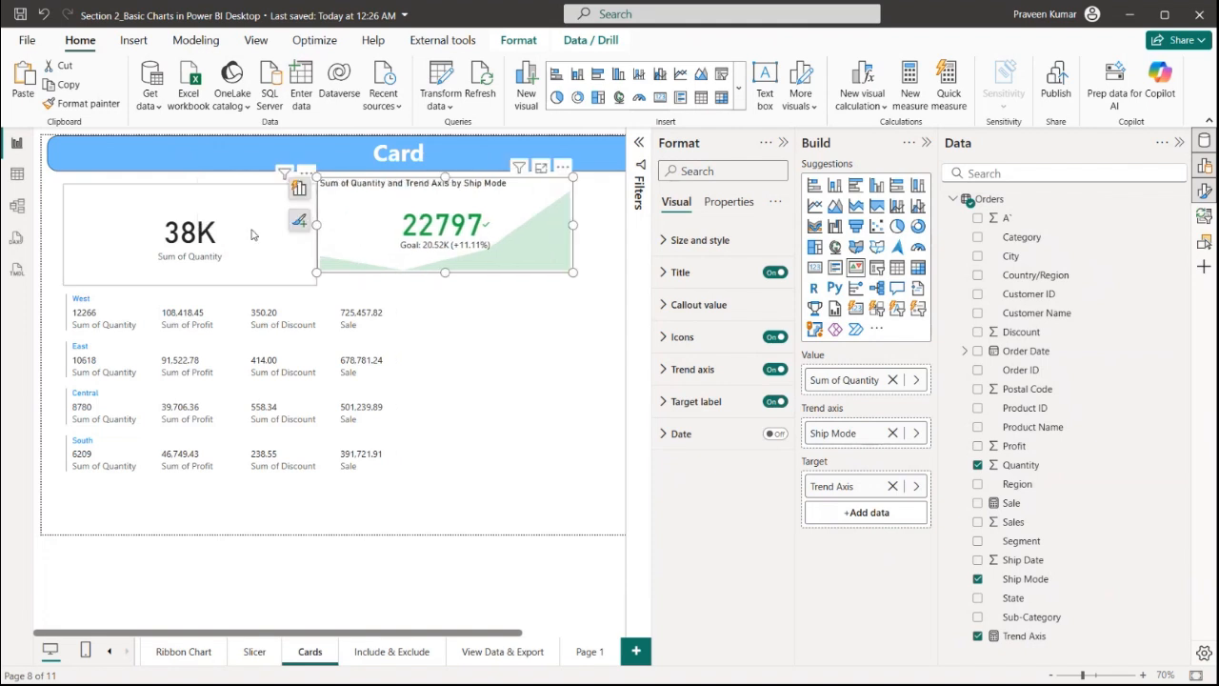
key(ctrl+c)
key(ctrl+v)
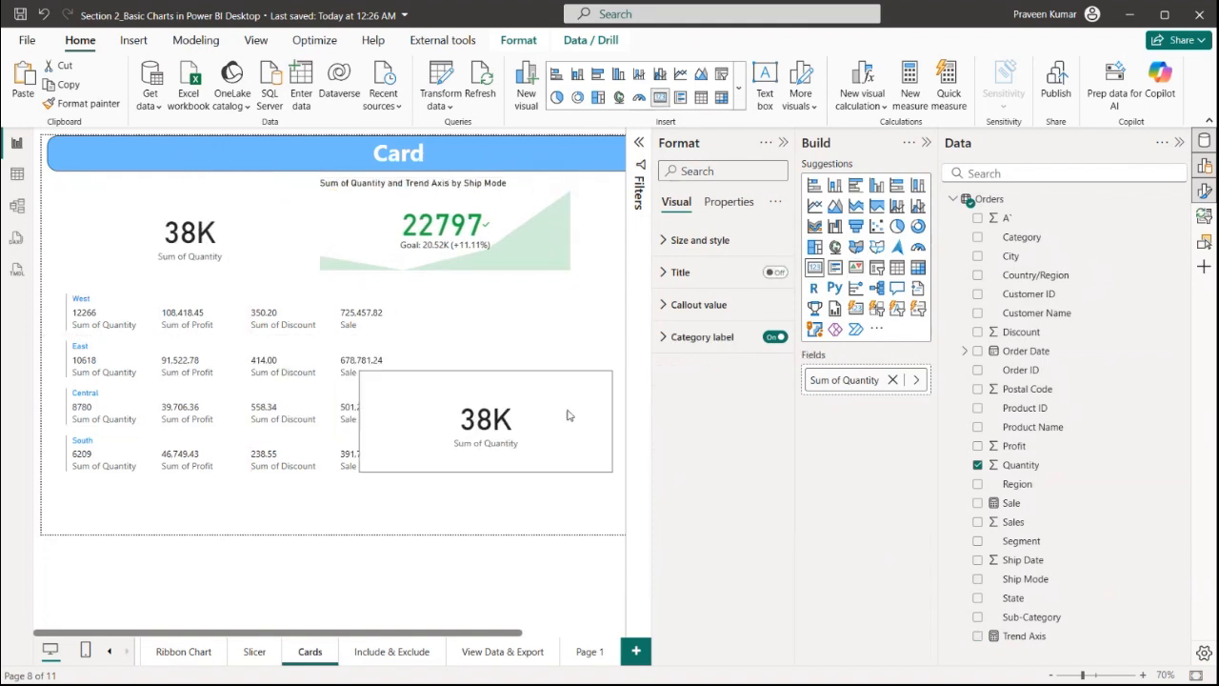
drag(570, 381, 545, 379)
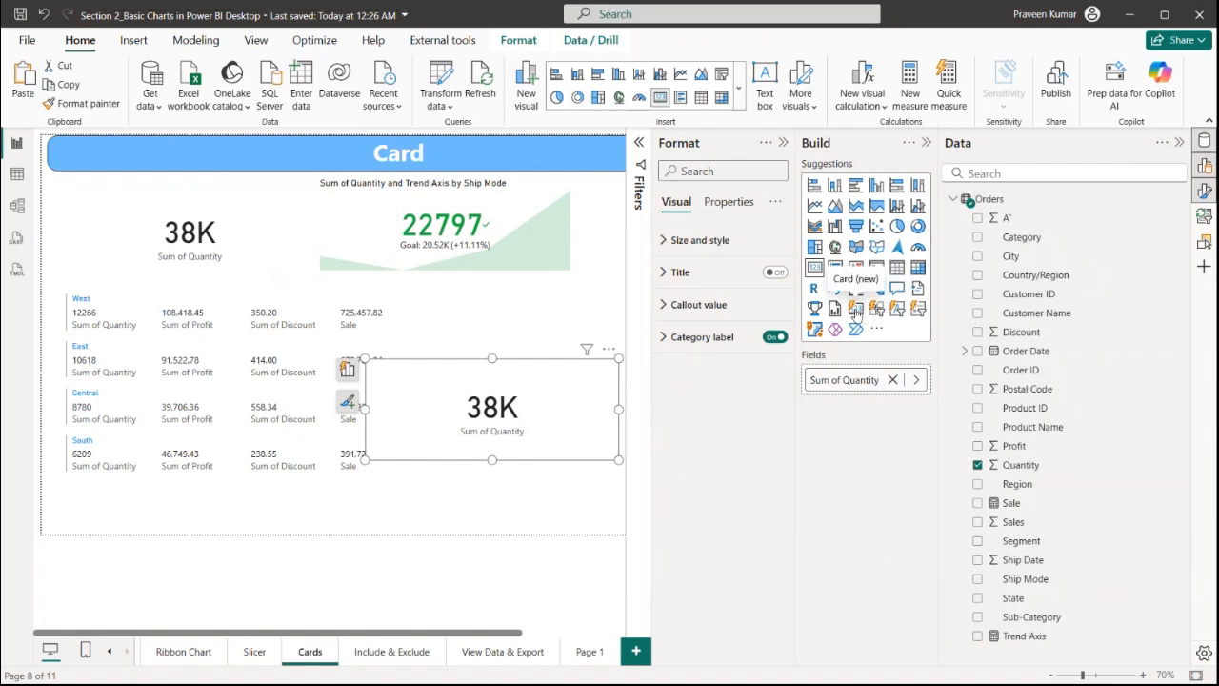
click(856, 308)
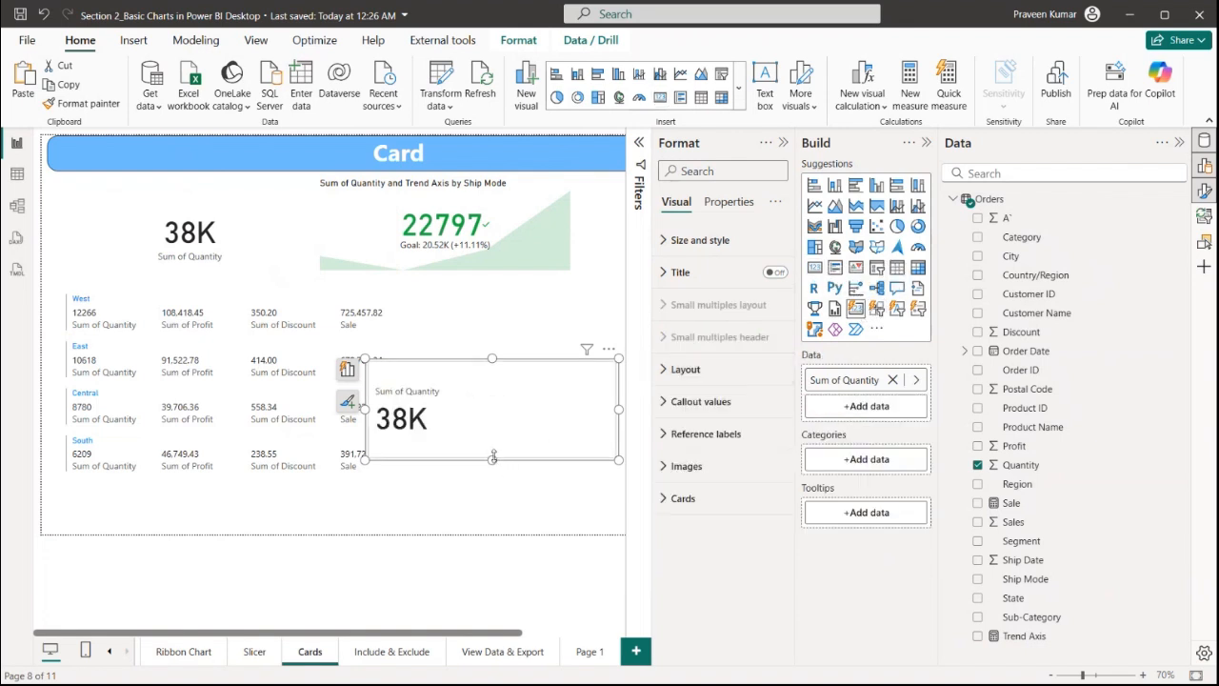
drag(492, 456, 501, 503)
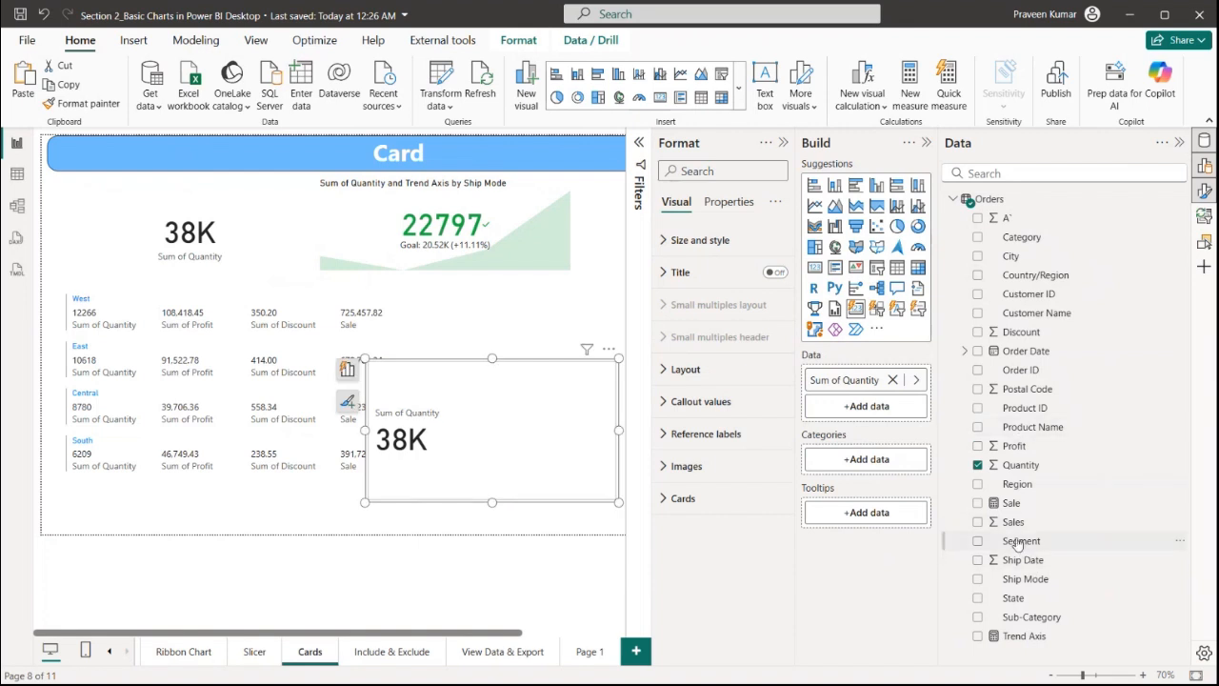
Add Sale and Discount to the new card's data and Segment to its categories
drag(1010, 503, 869, 406)
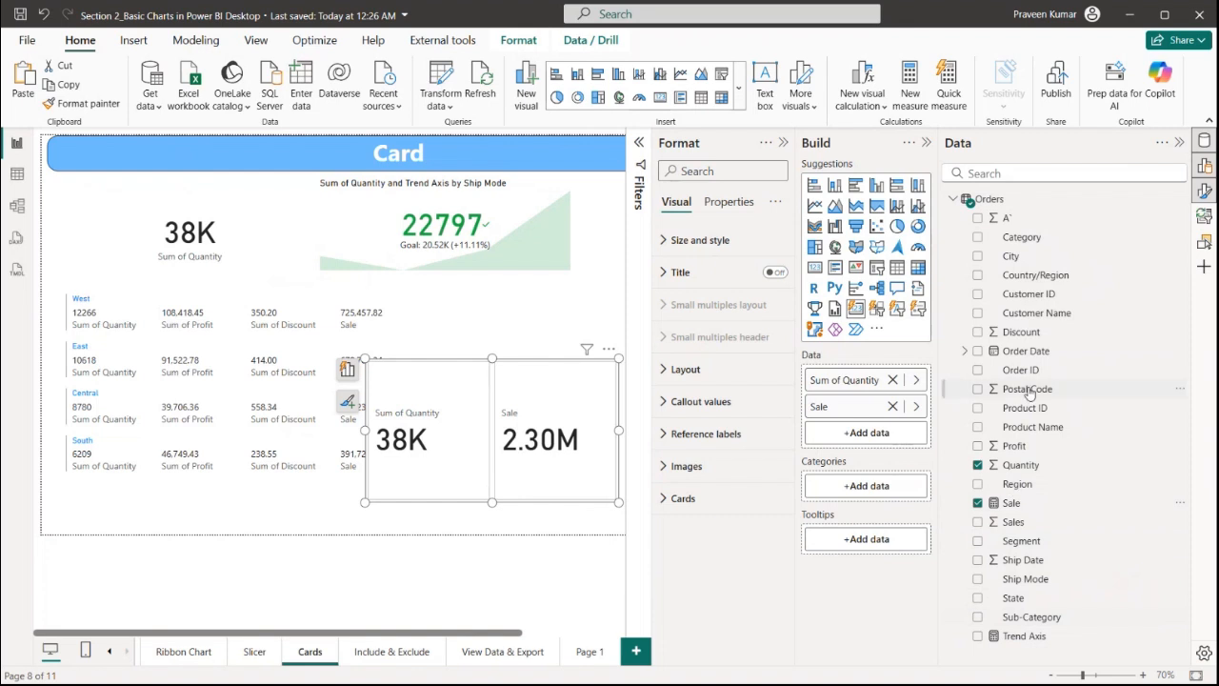
drag(1013, 341, 867, 433)
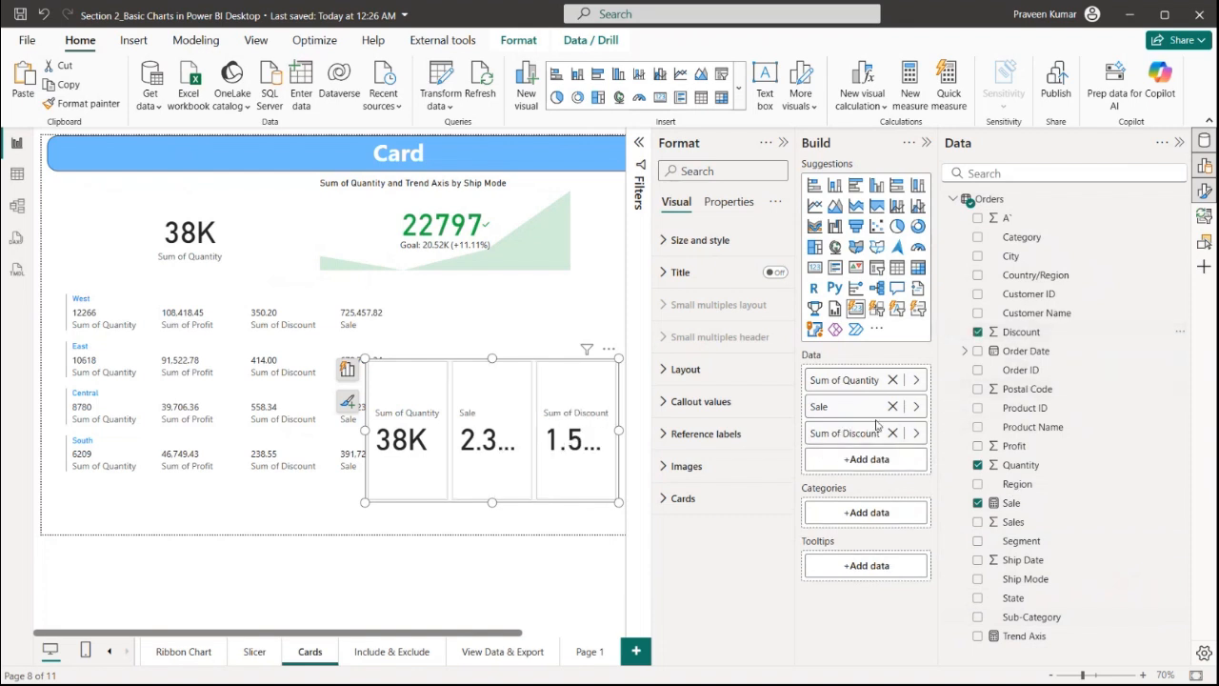
drag(1022, 540, 868, 519)
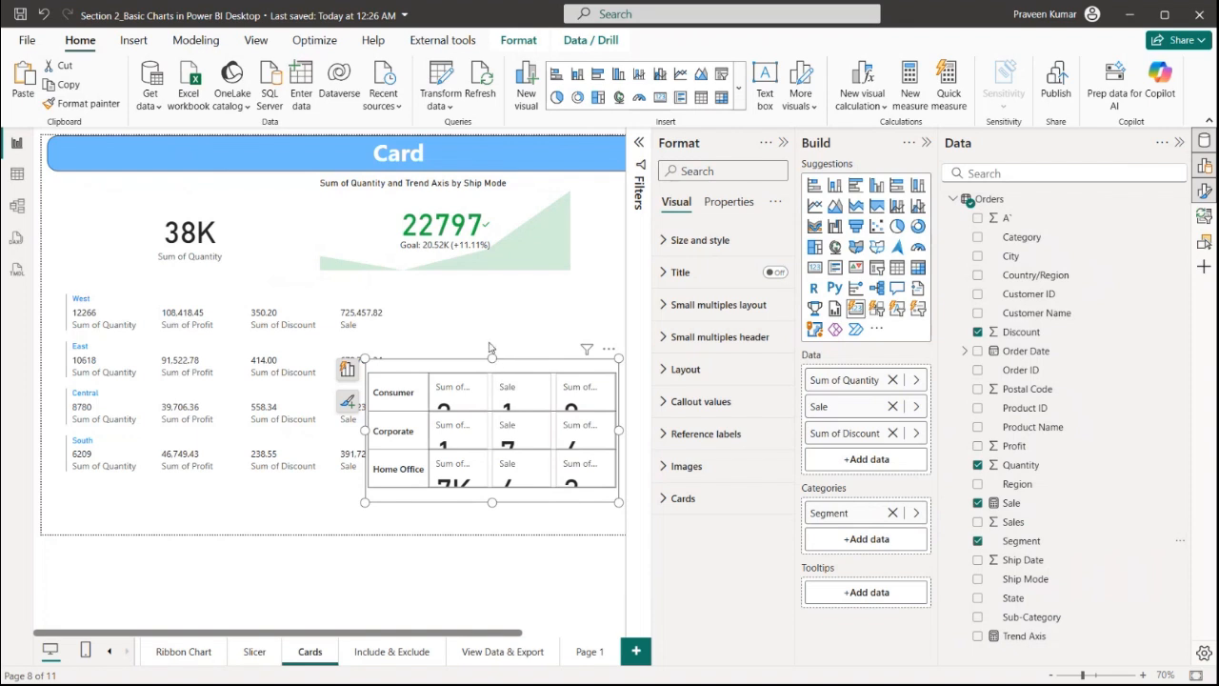
Resize the new card to review its segment rows and remove Segment from its categories
drag(491, 357, 491, 197)
drag(368, 349, 190, 348)
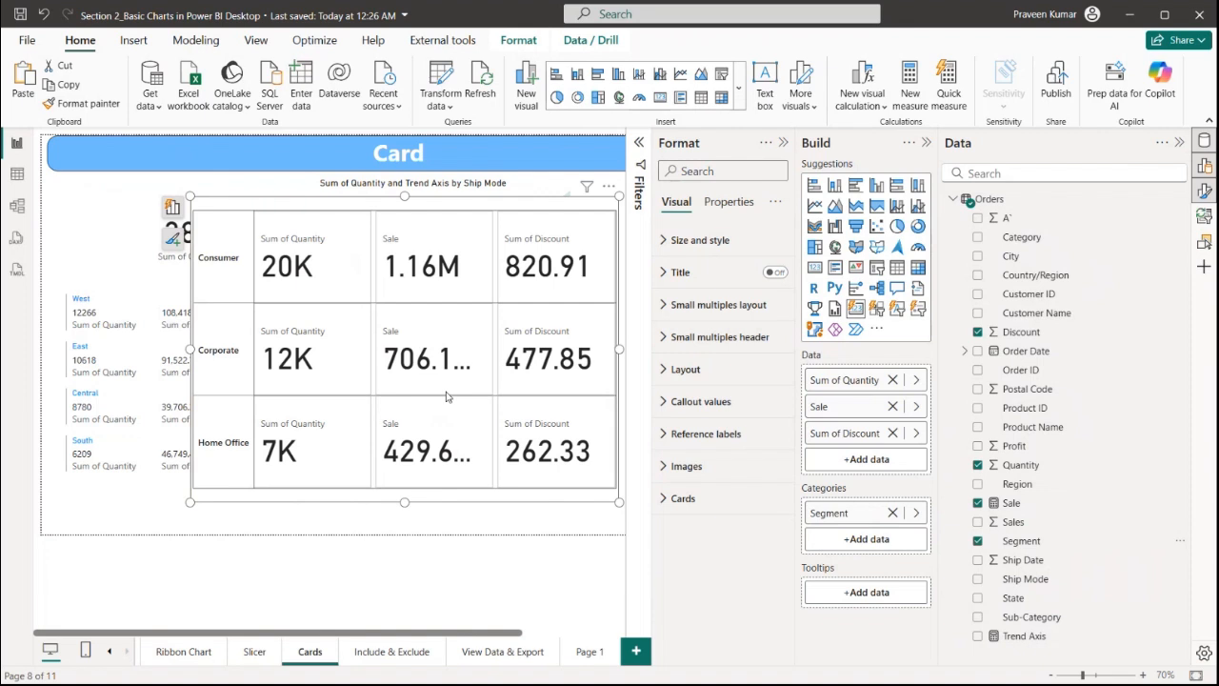
drag(620, 195, 588, 339)
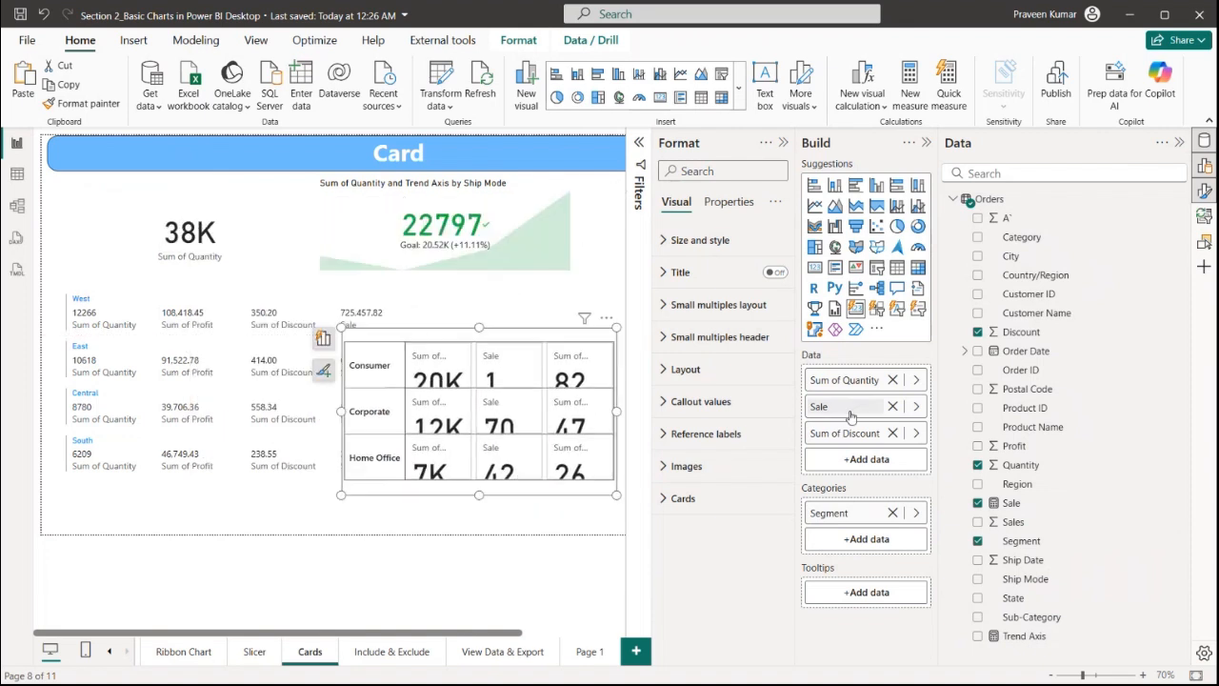
click(893, 514)
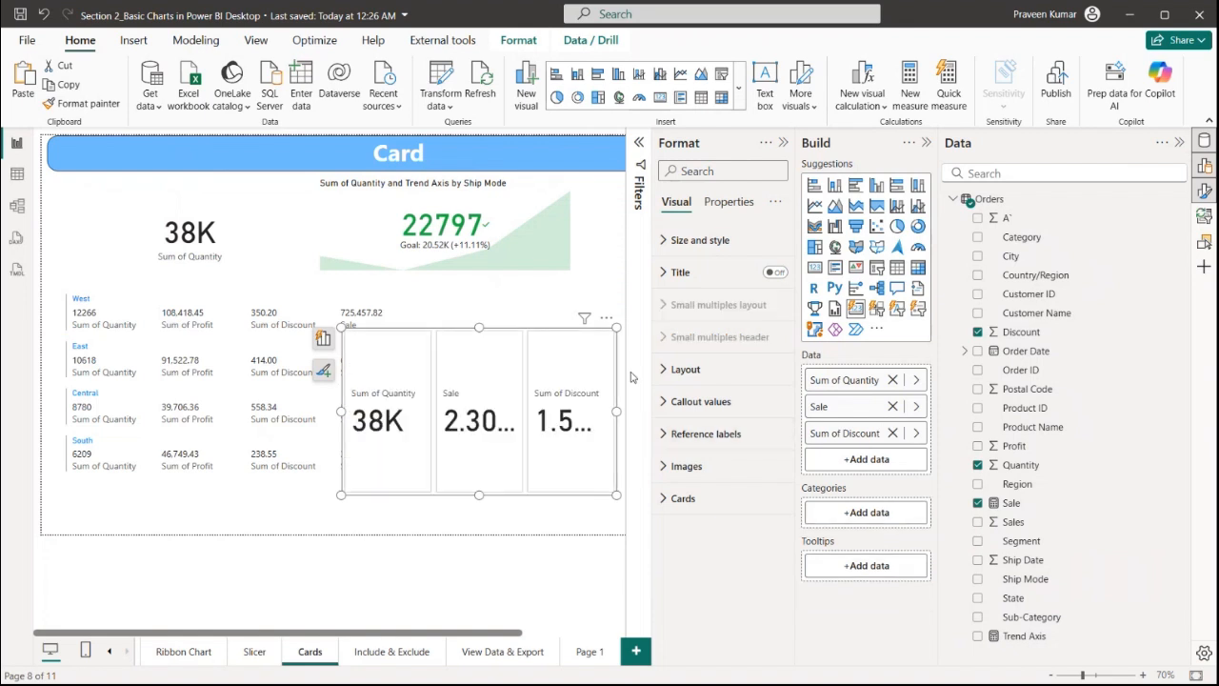
Shrink the new card and move it to the page's lower-right corner
drag(614, 335, 579, 424)
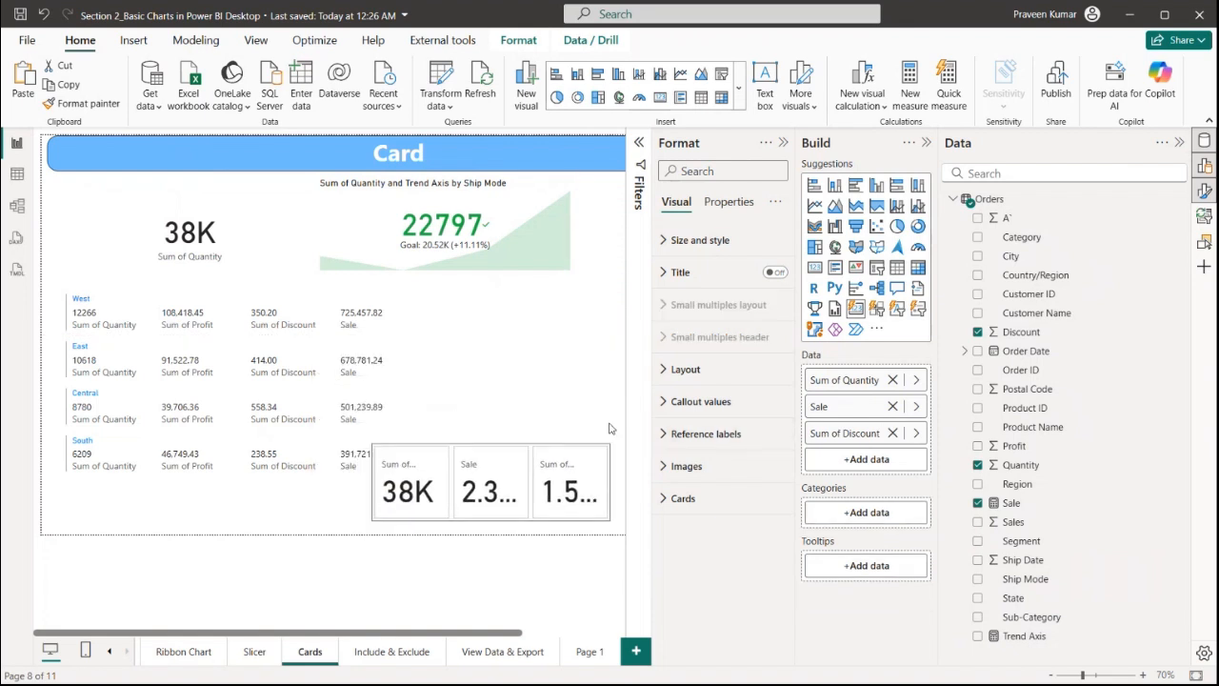
drag(382, 496, 432, 515)
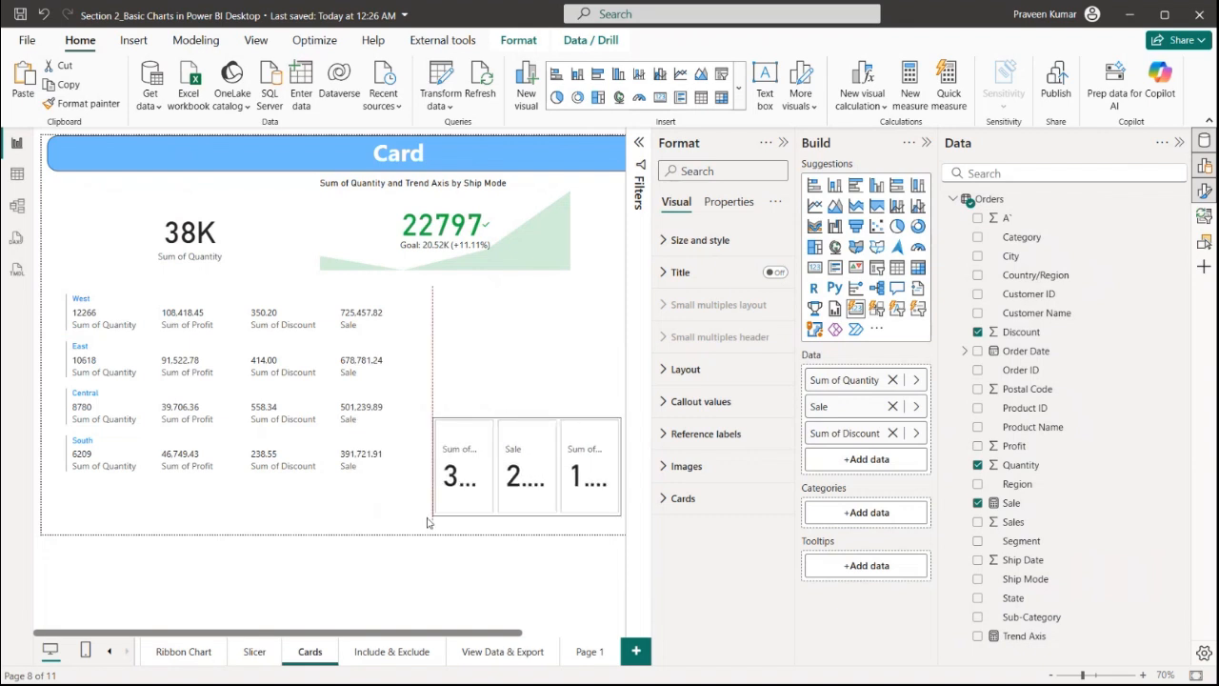
click(508, 389)
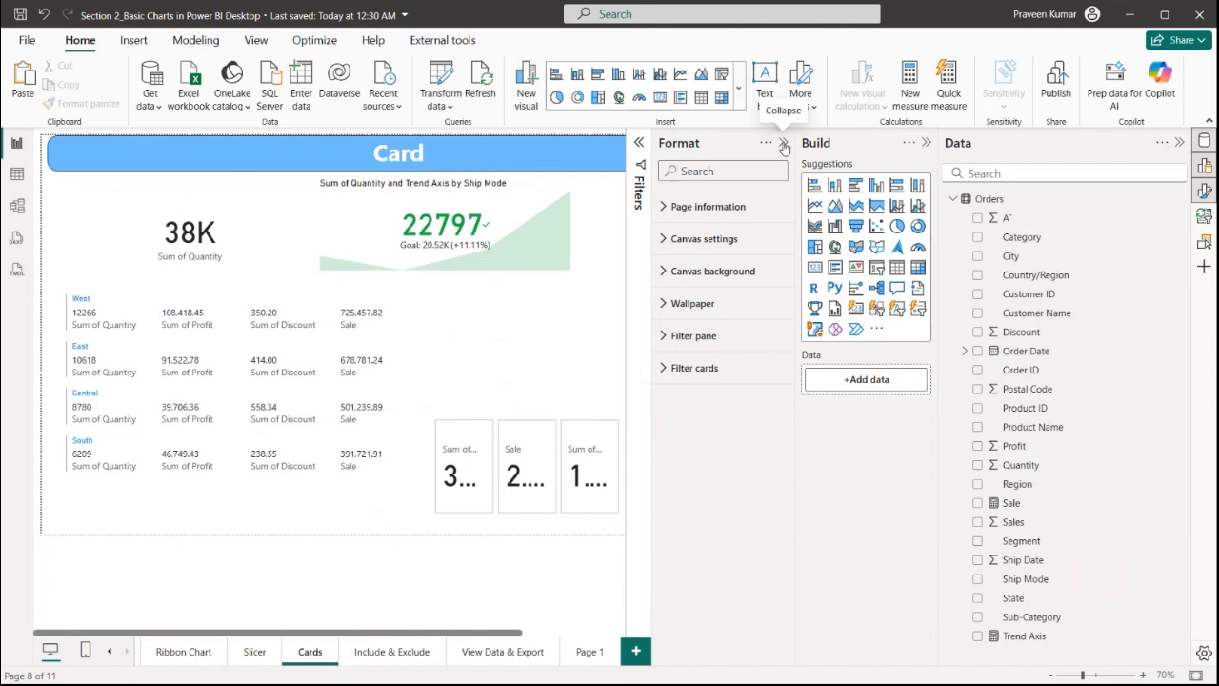
Open the Include & Exclude page and widen the stacked column chart of quantity by segment
click(783, 145)
click(510, 657)
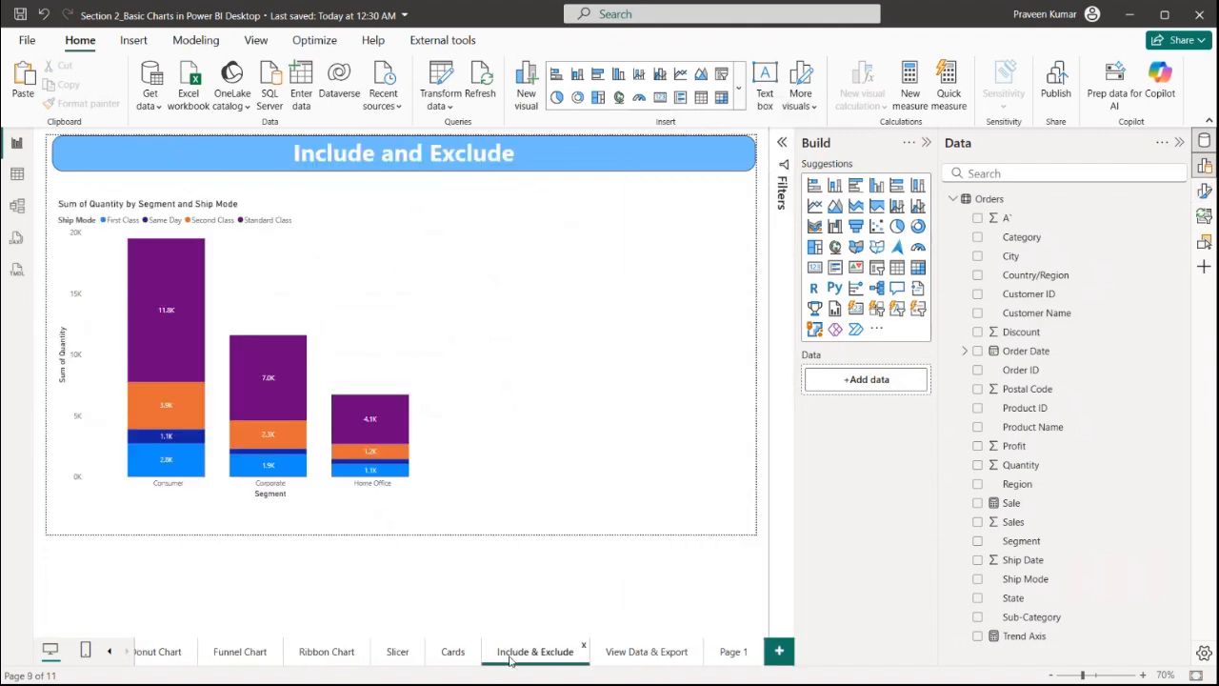
click(436, 422)
drag(457, 499, 627, 512)
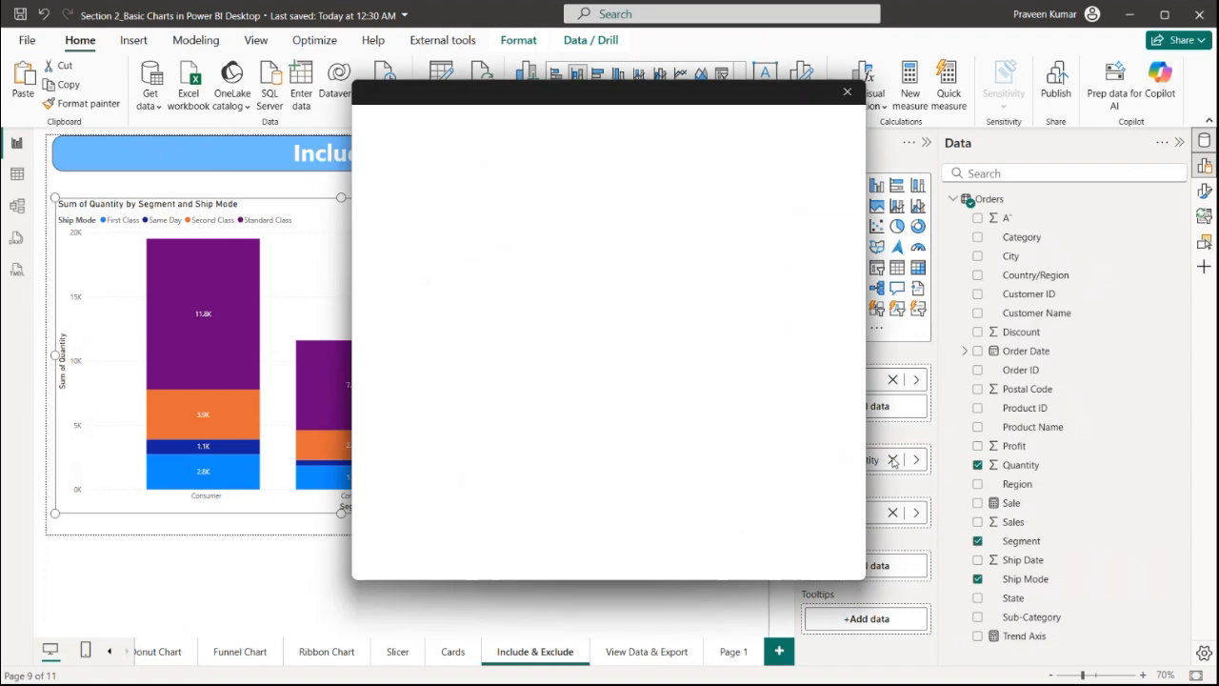
click(850, 99)
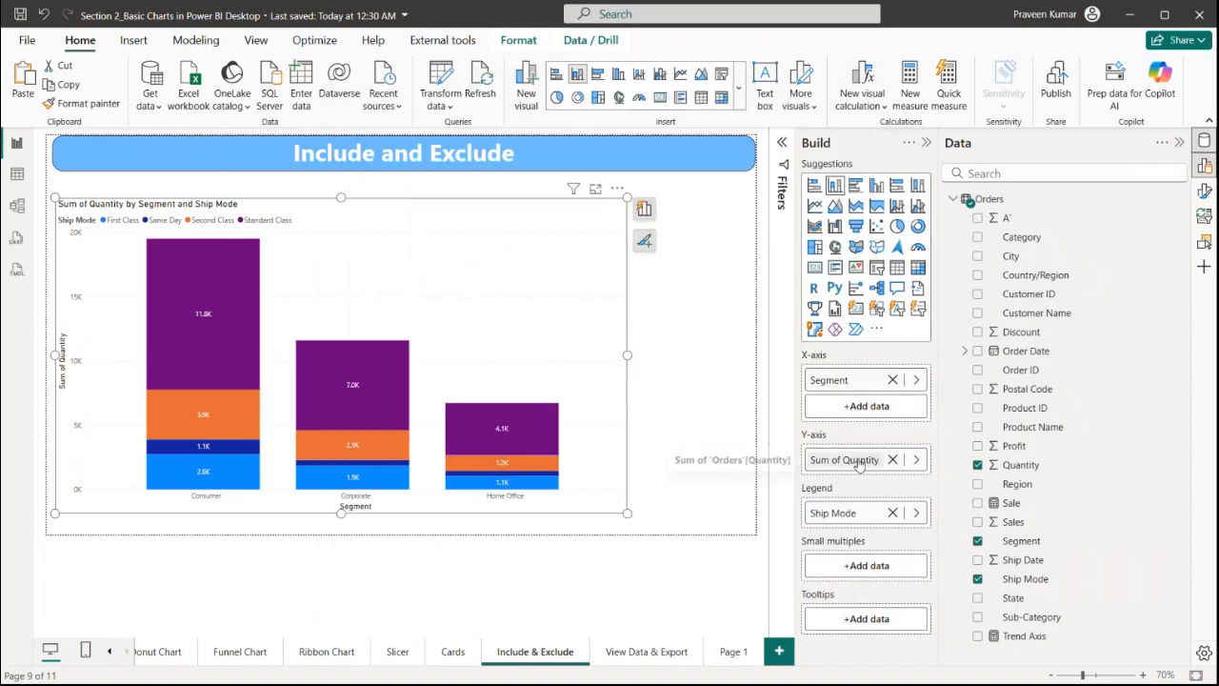
click(637, 238)
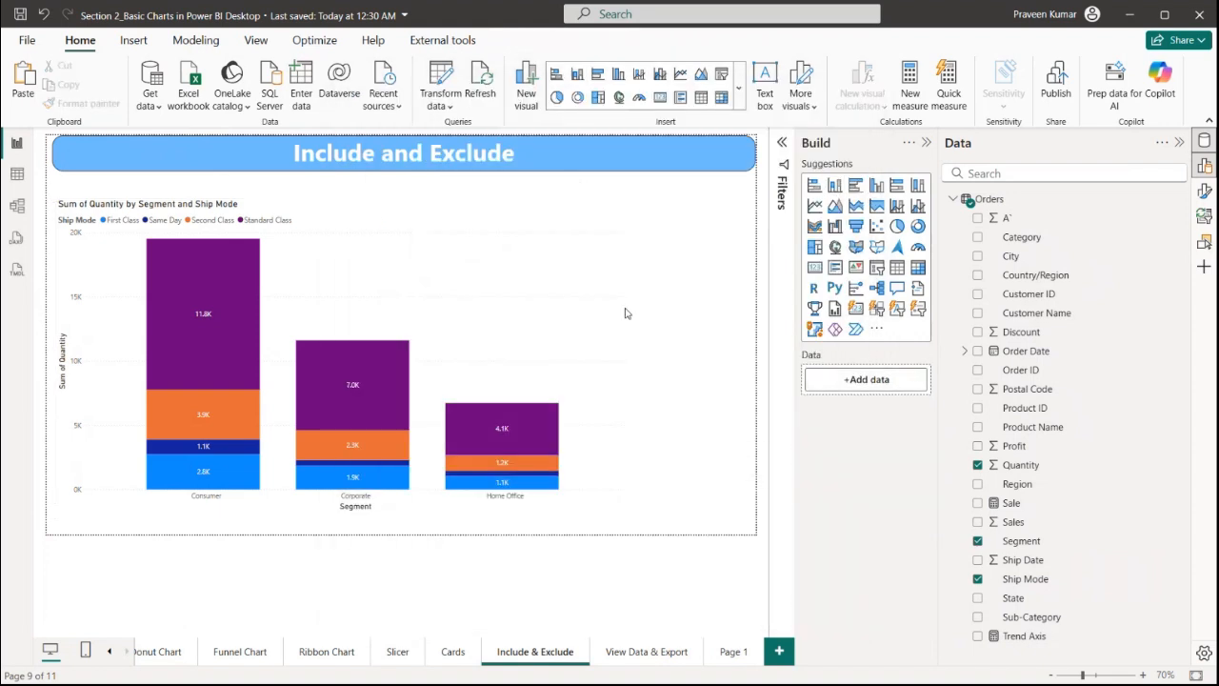
click(531, 394)
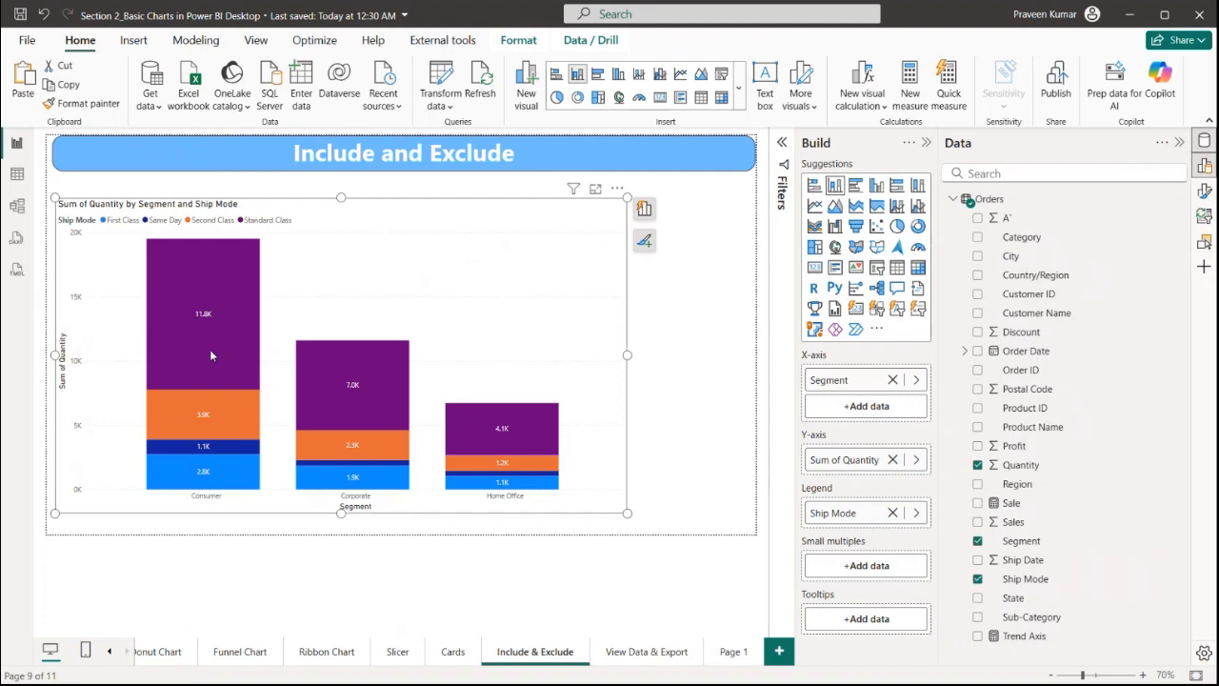
Select the Consumer Standard Class, Home Office Second Class and Corporate Same Day segments and include only them
mouse_move(231, 285)
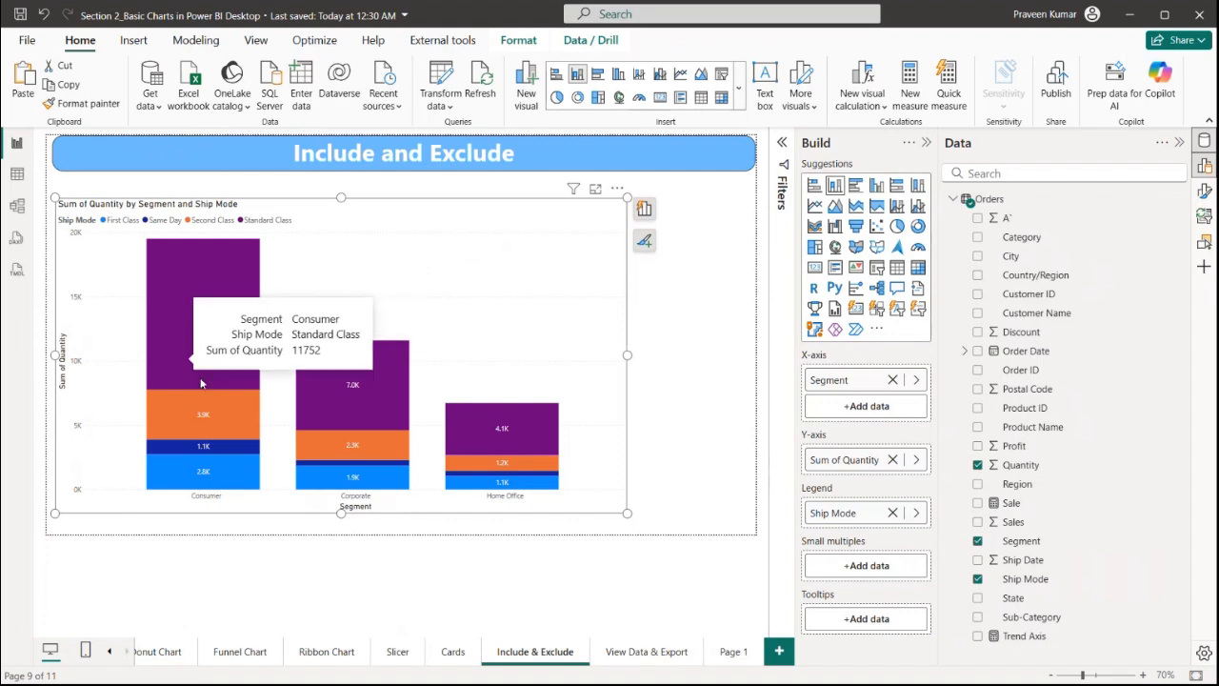
click(205, 286)
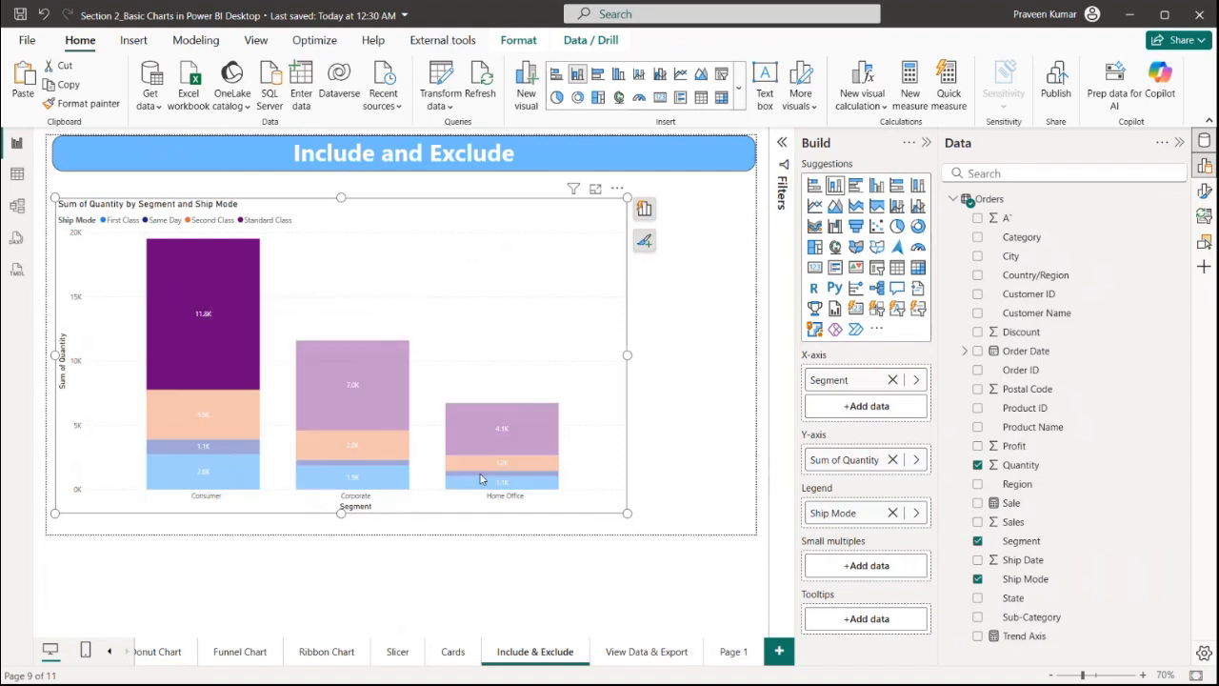
mouse_move(481, 470)
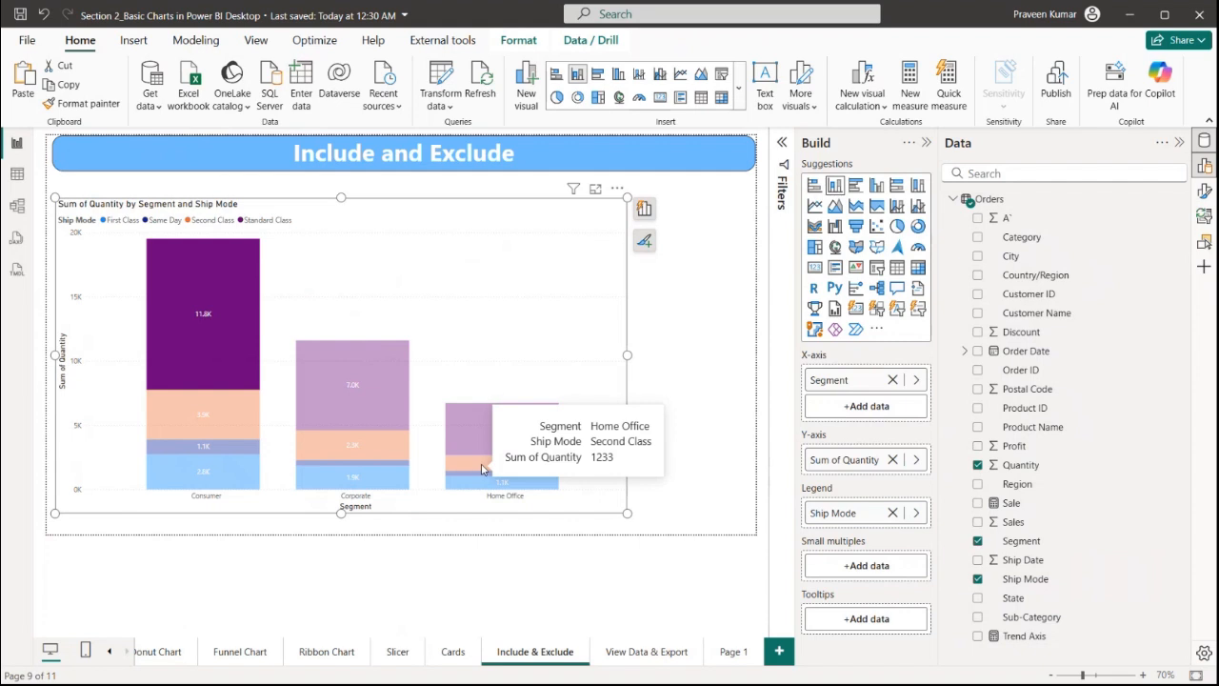
ctrl+click(481, 467)
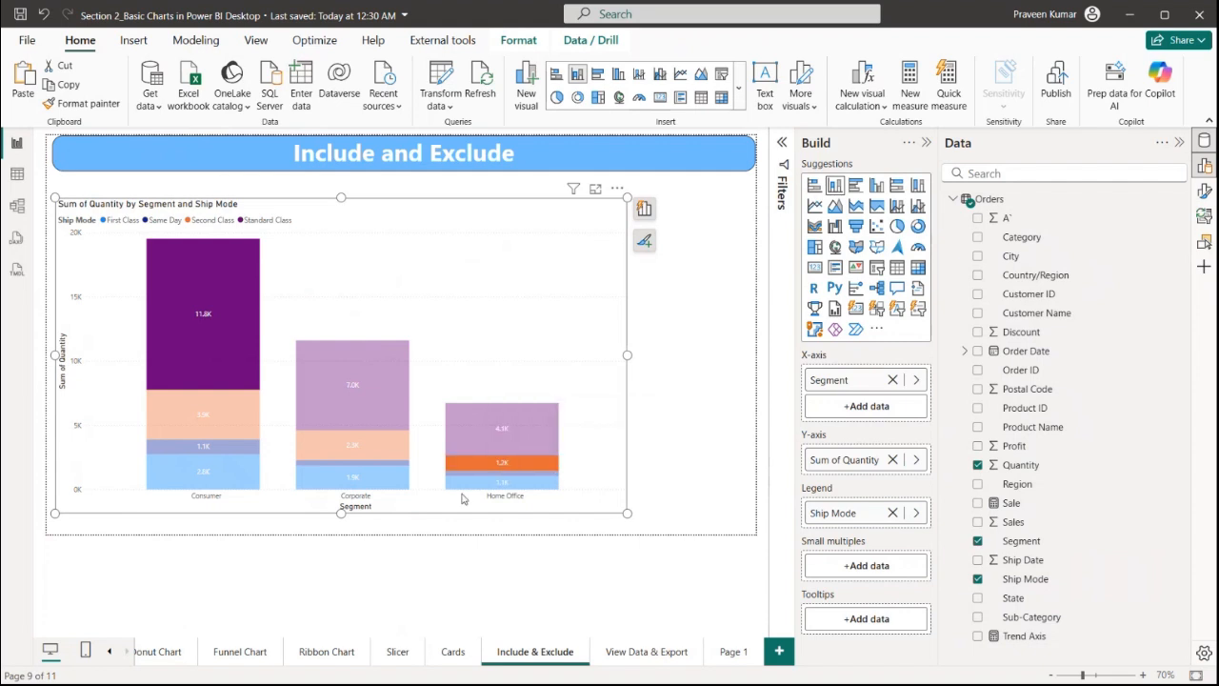
ctrl+click(332, 465)
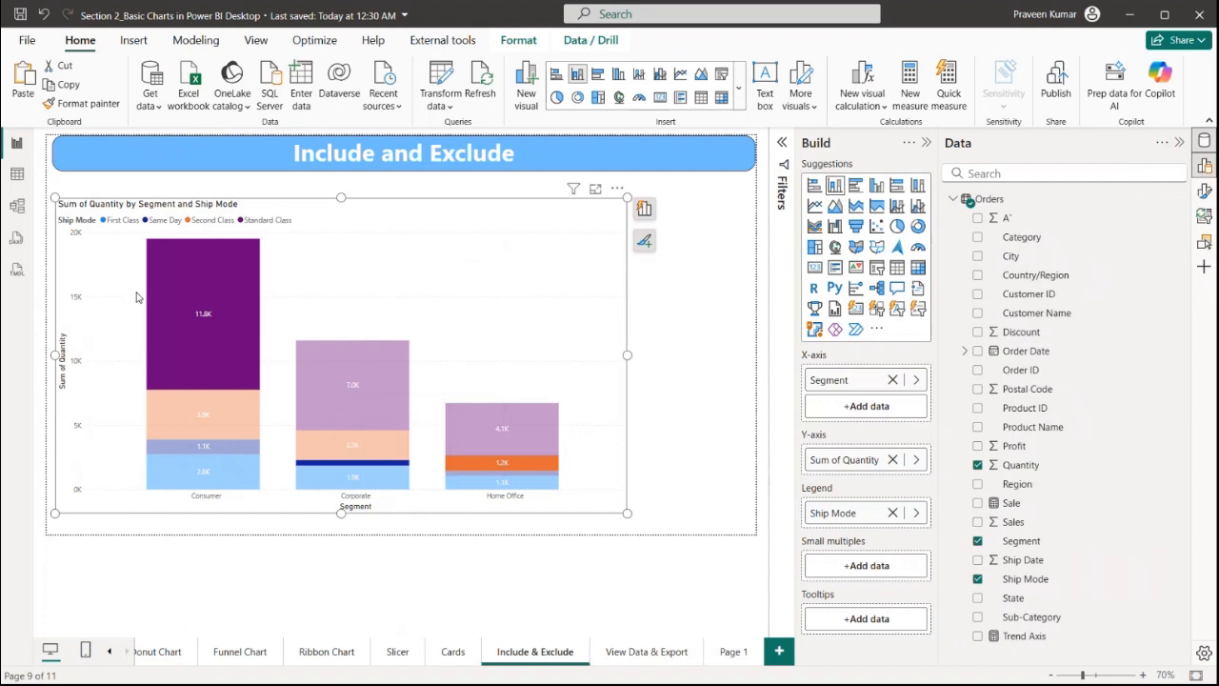
right_click(177, 284)
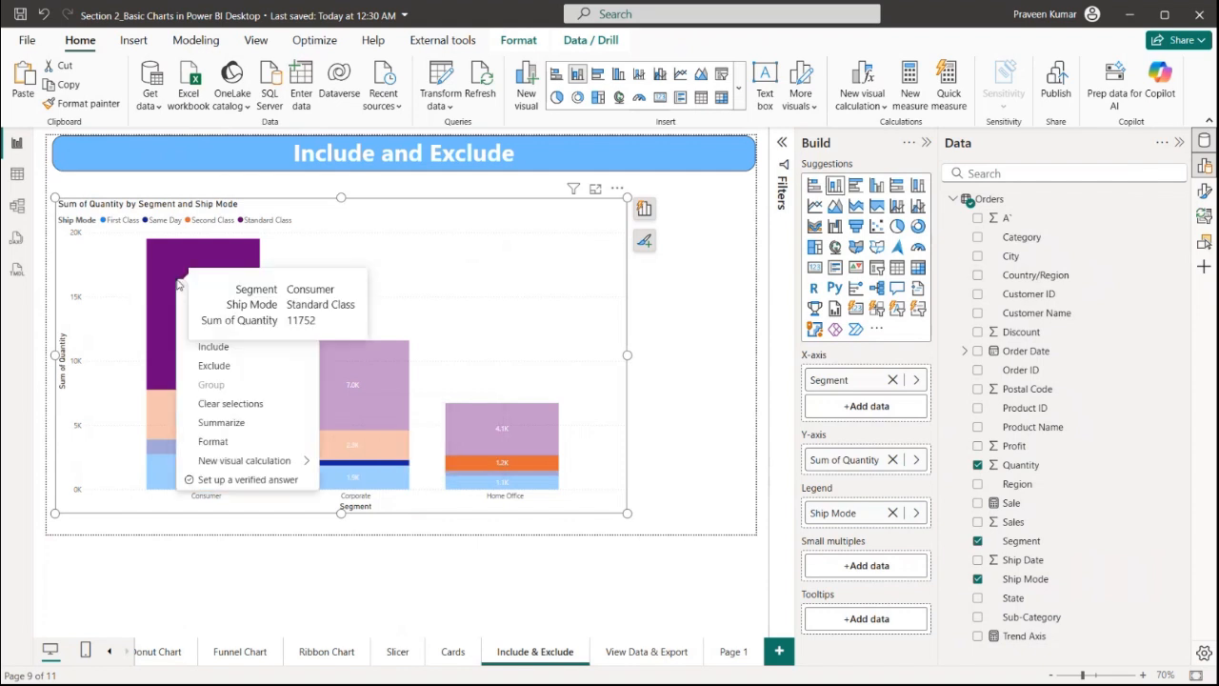
click(212, 348)
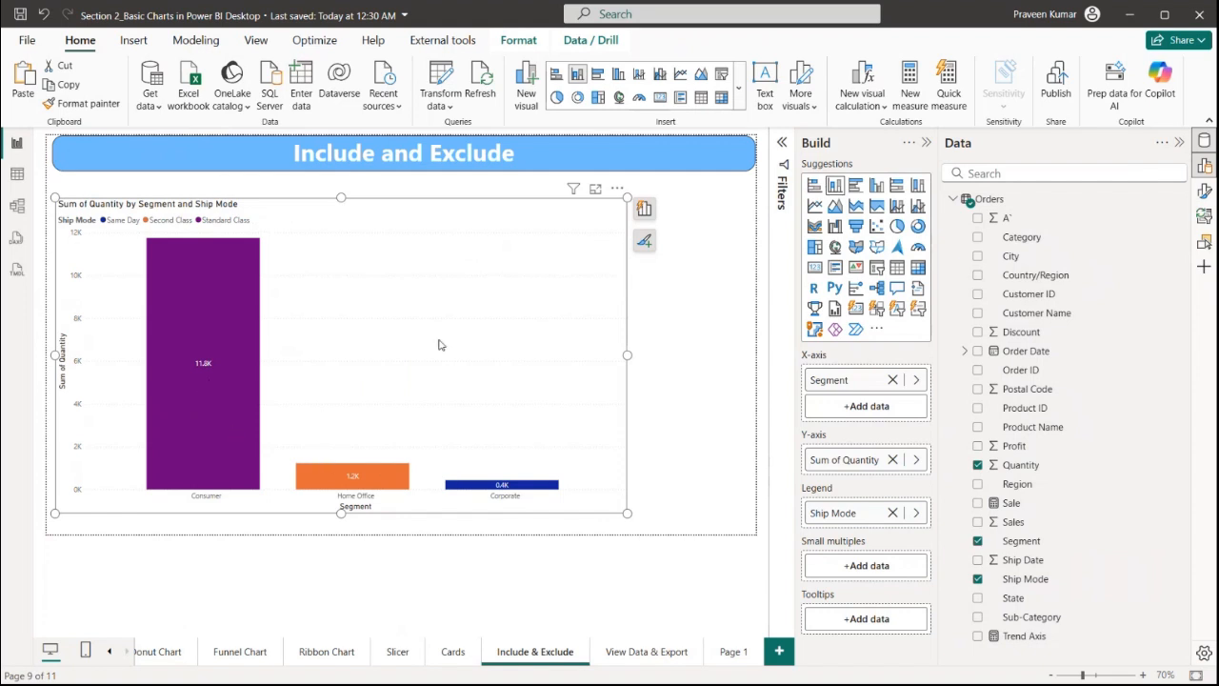
Remove the Included filter from the chart's visual filters
click(781, 158)
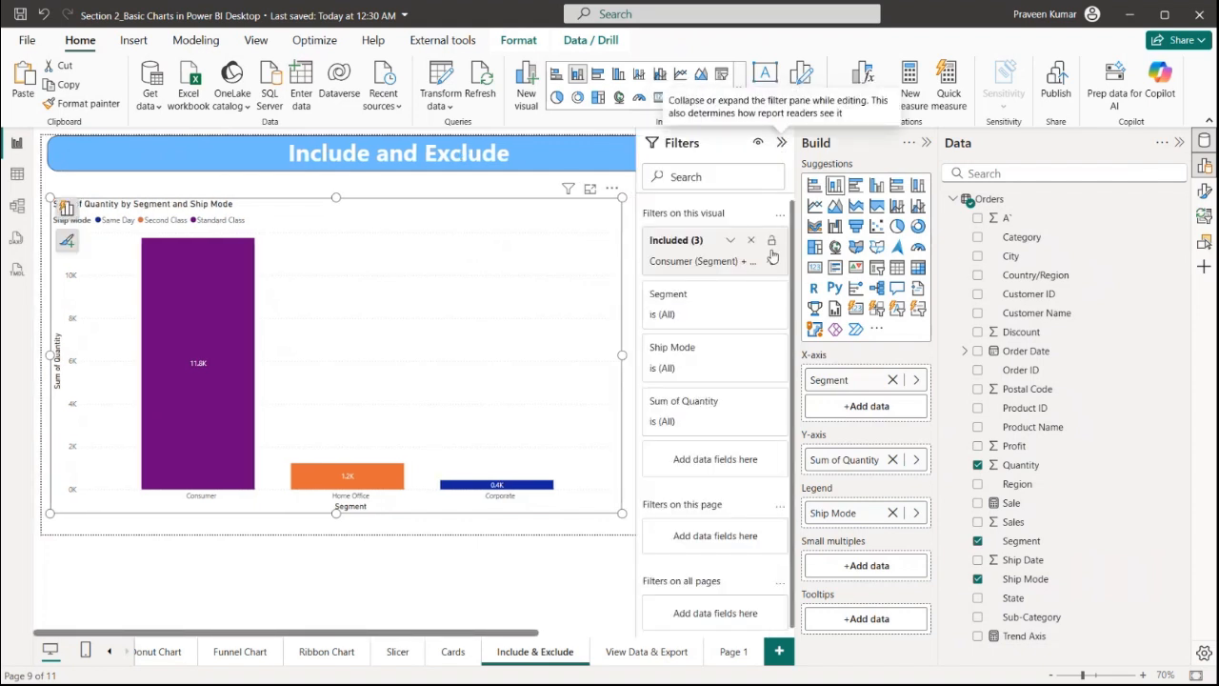
click(751, 240)
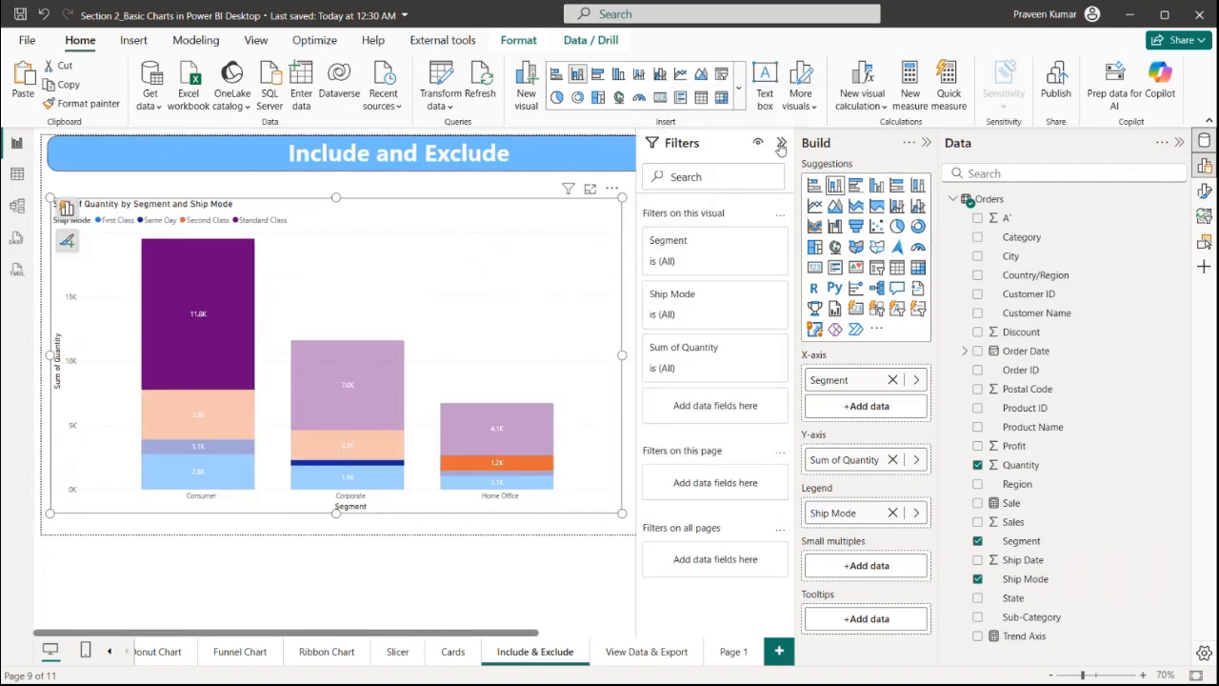
click(781, 142)
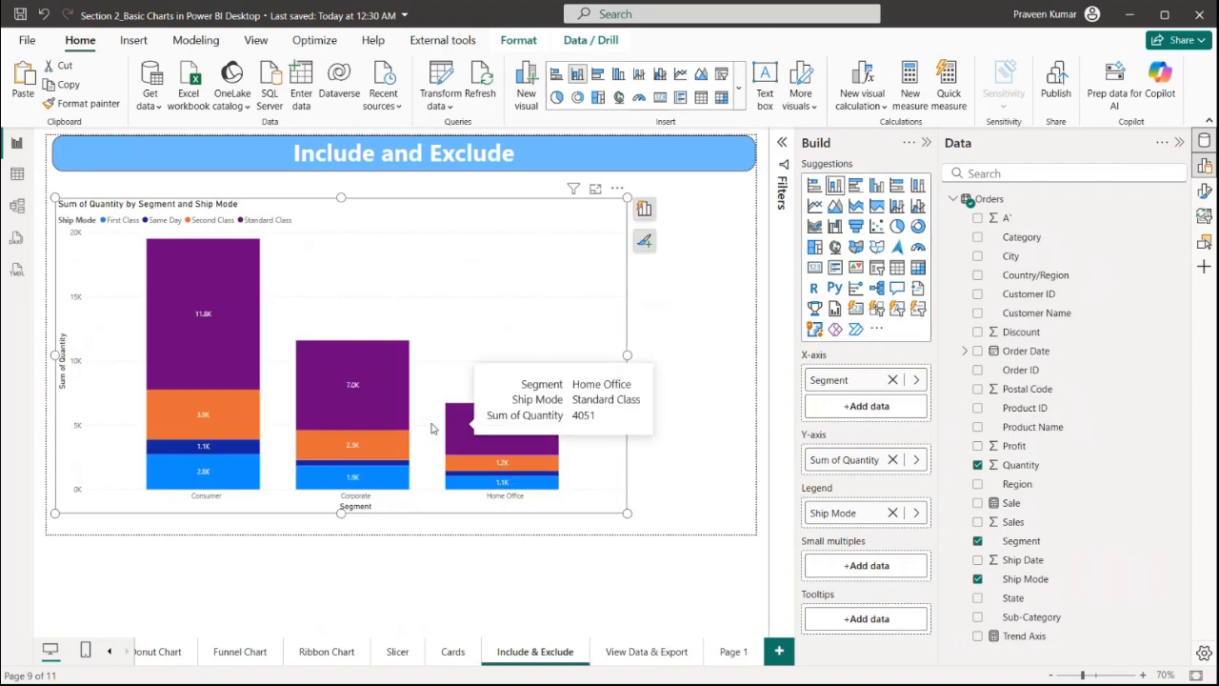
Select the Consumer Standard Class, Corporate Second Class and Home Office First Class segments and exclude them from the chart
click(224, 303)
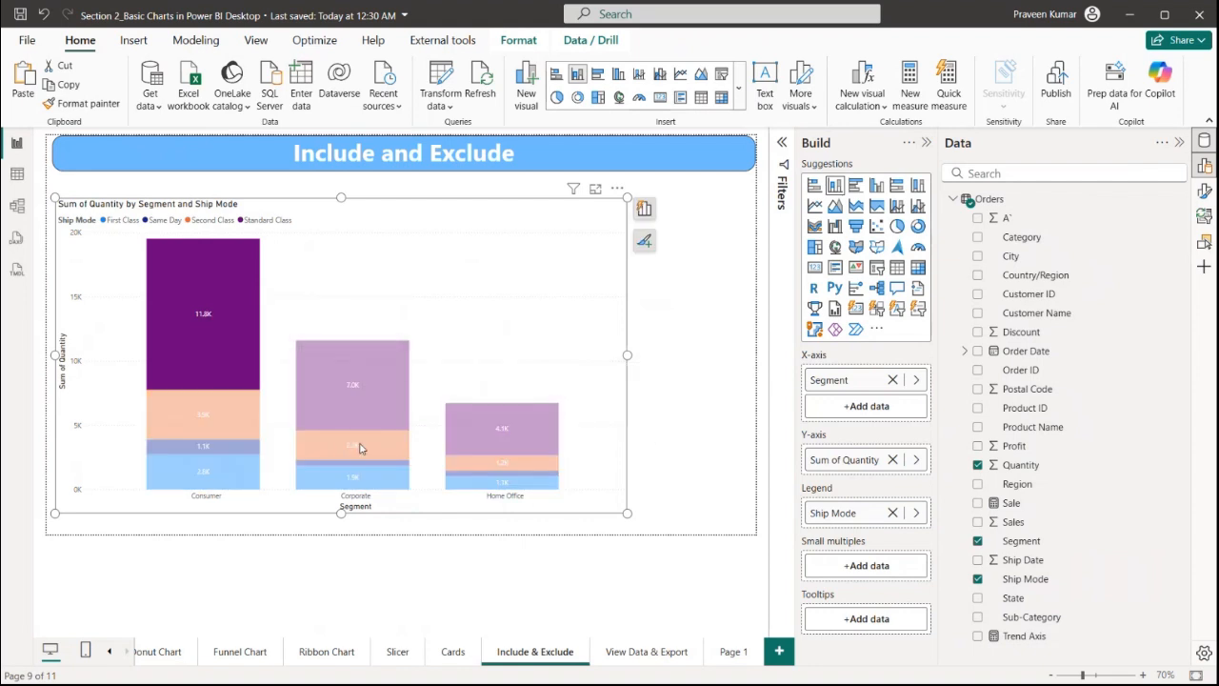
ctrl+click(361, 447)
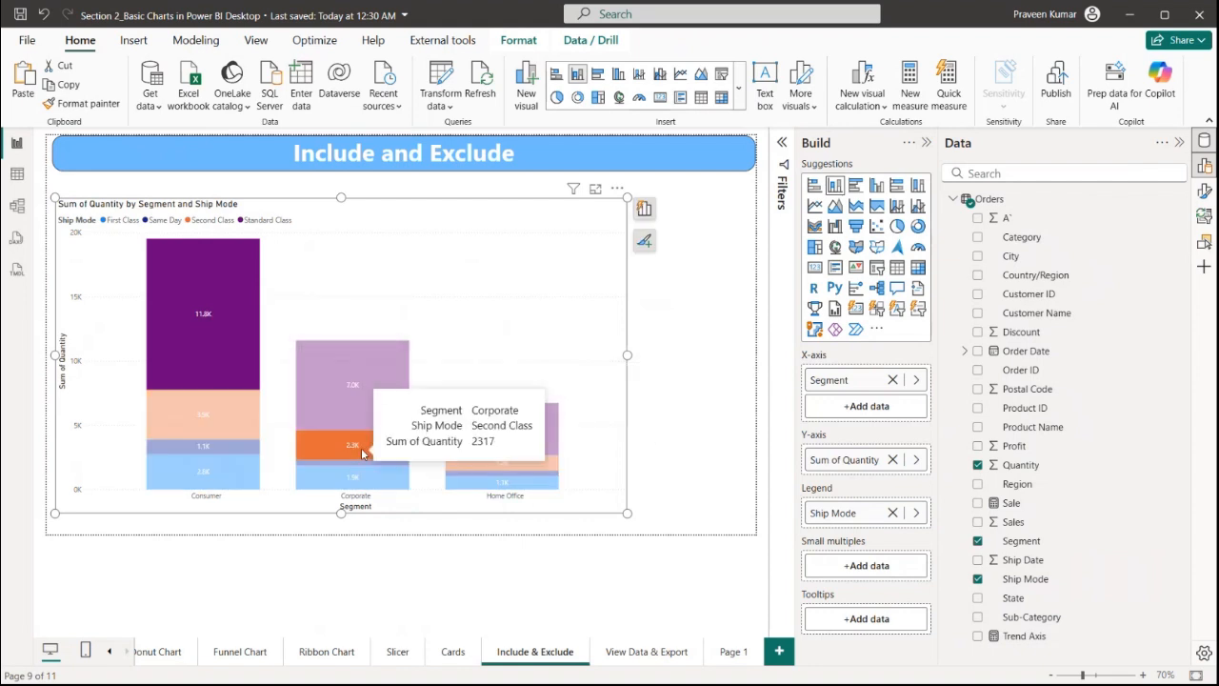
ctrl+click(502, 484)
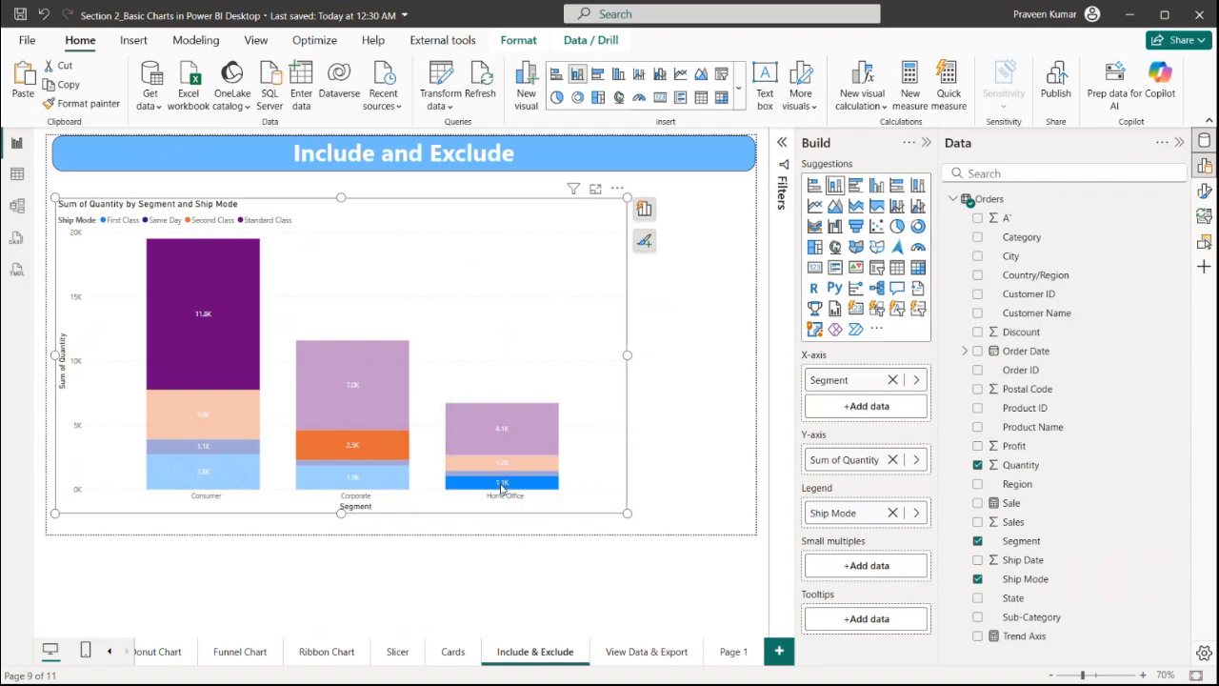
right_click(502, 488)
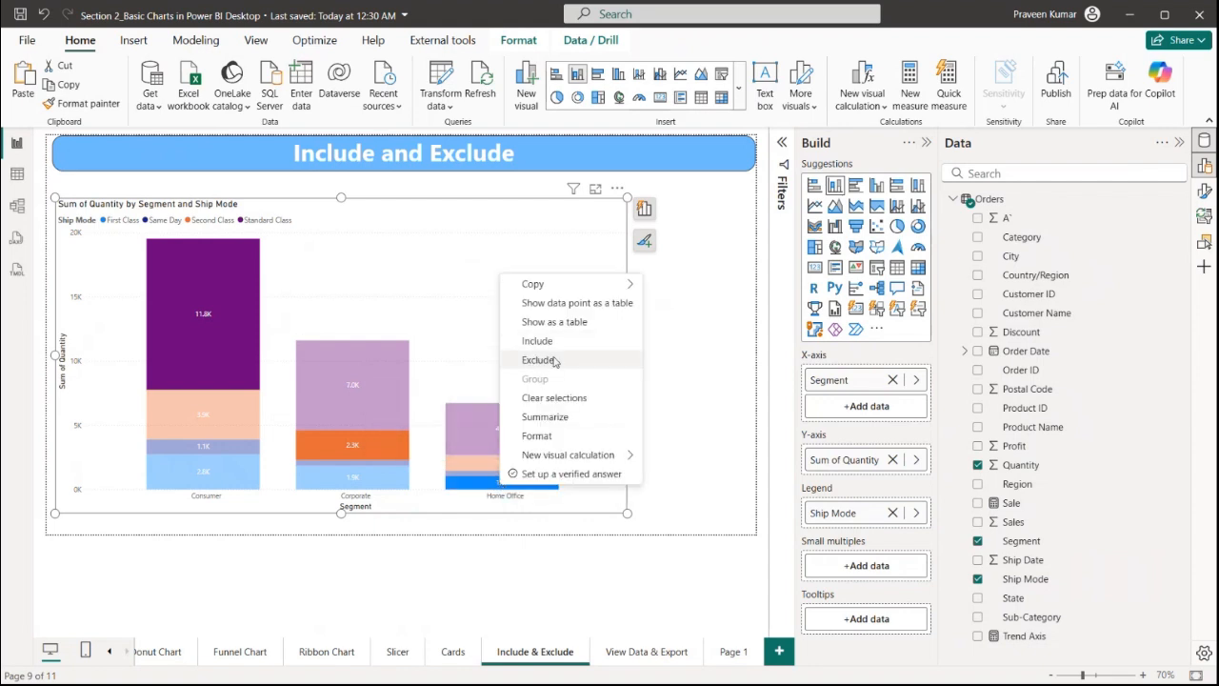
click(546, 365)
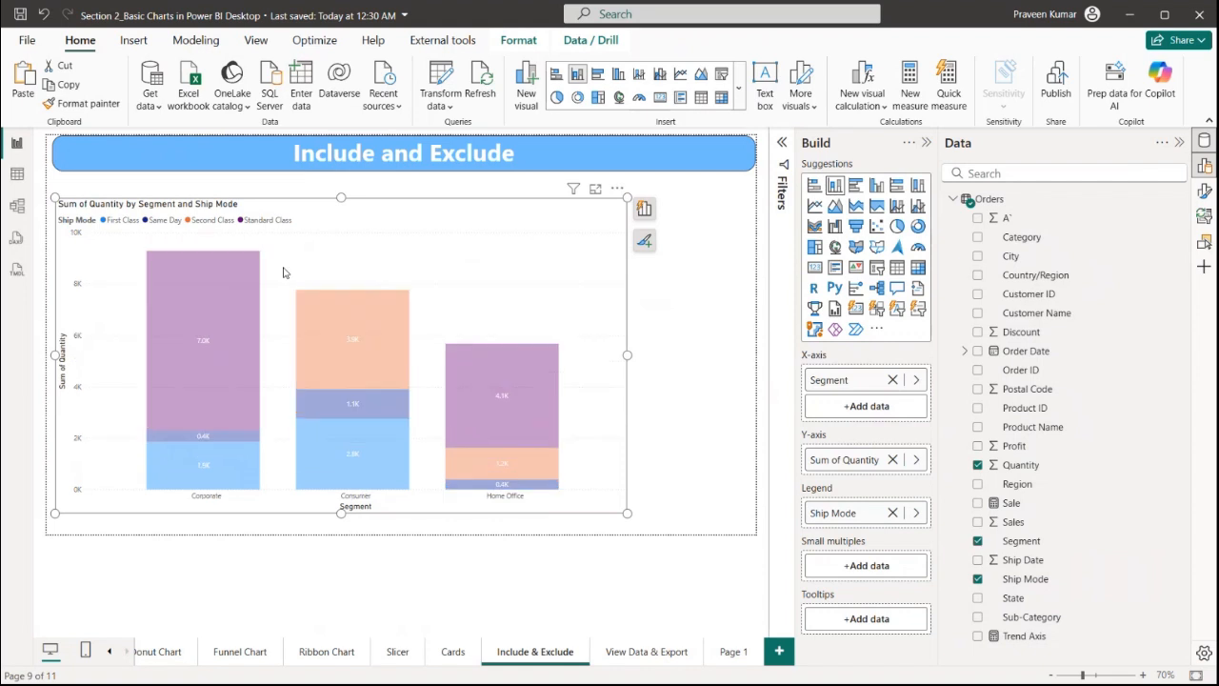
click(561, 247)
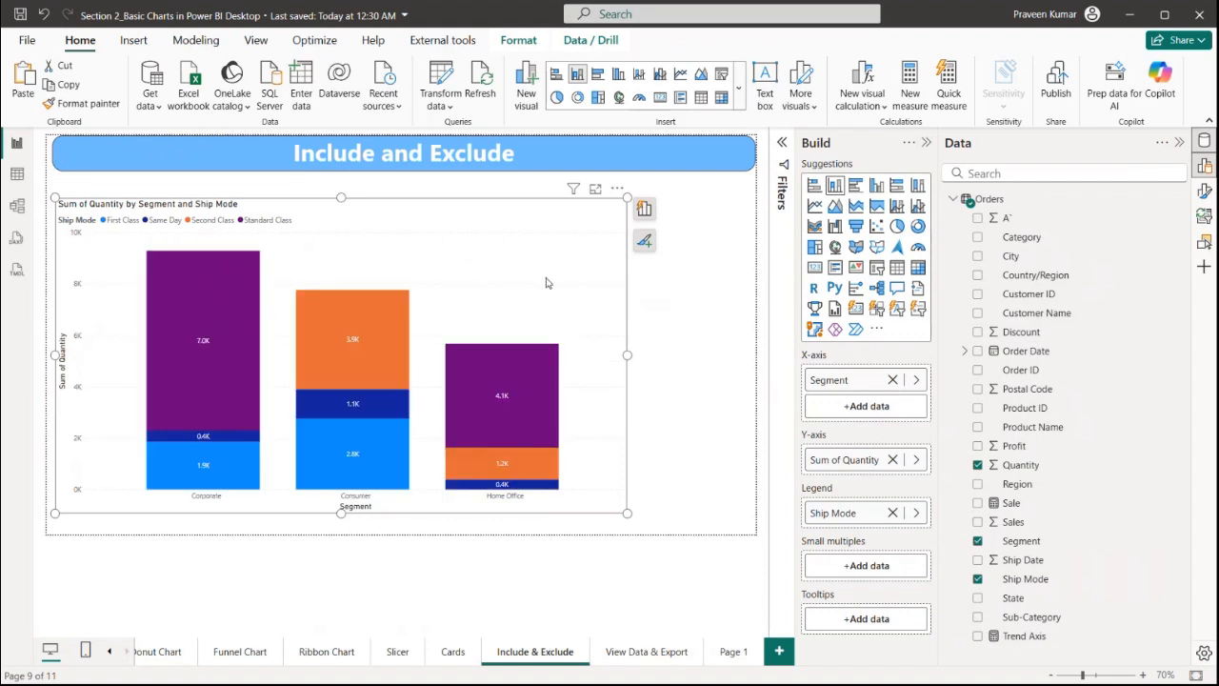
Remove the Excluded filter from the chart's visual filters
click(780, 146)
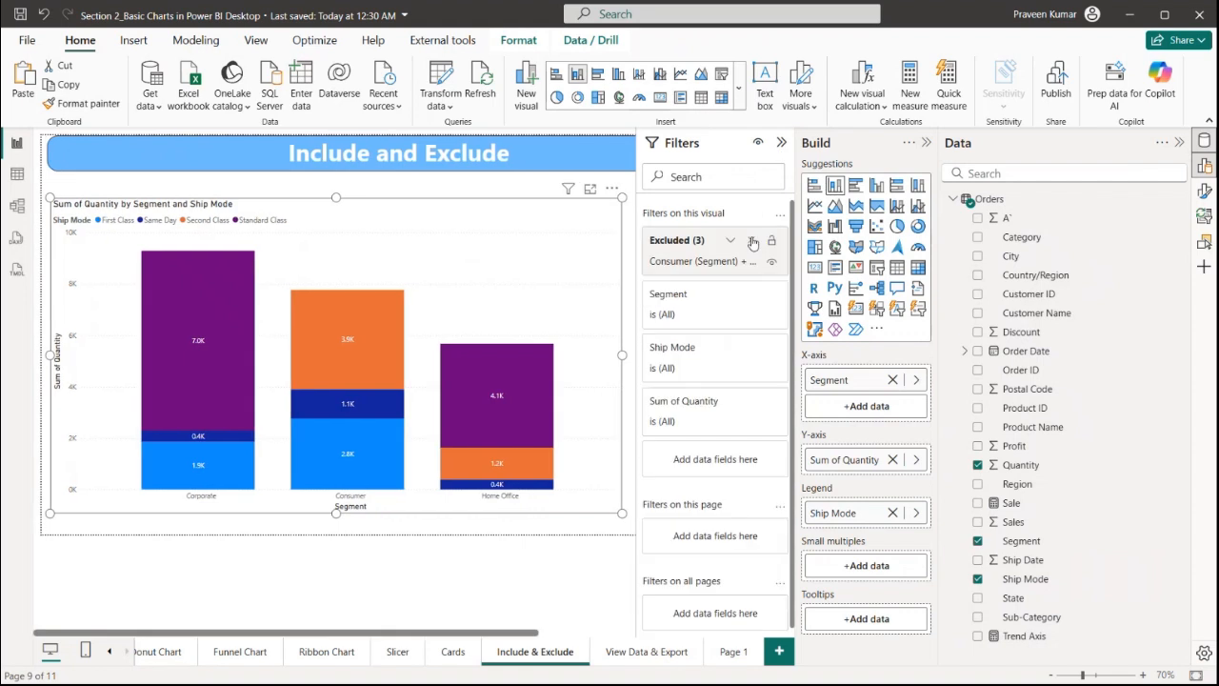
click(752, 241)
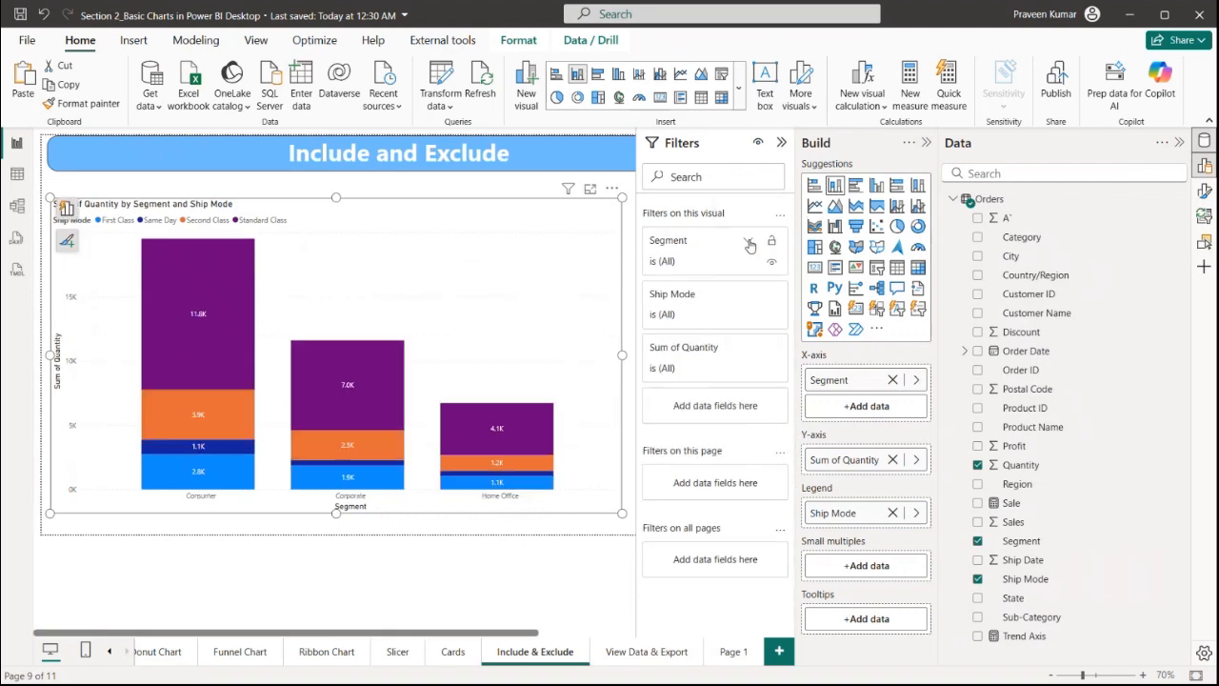
click(779, 143)
click(700, 259)
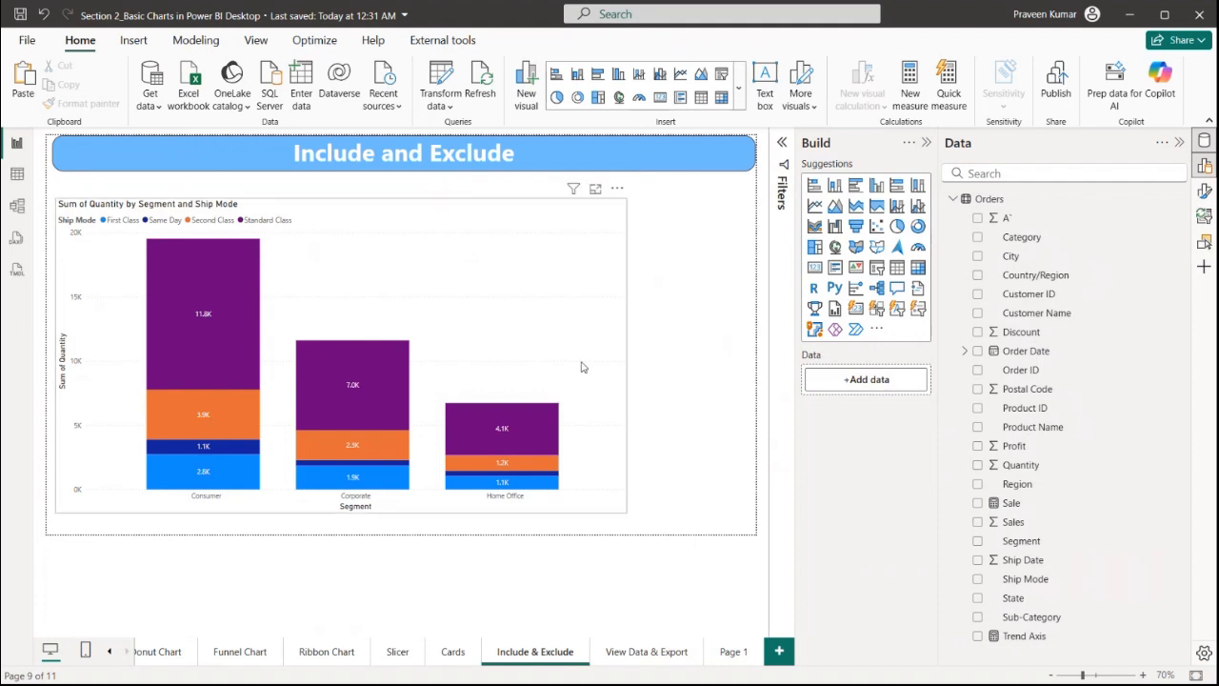
Copy the quantity by segment and ship mode chart onto the View Data & Export page and reposition it
click(630, 652)
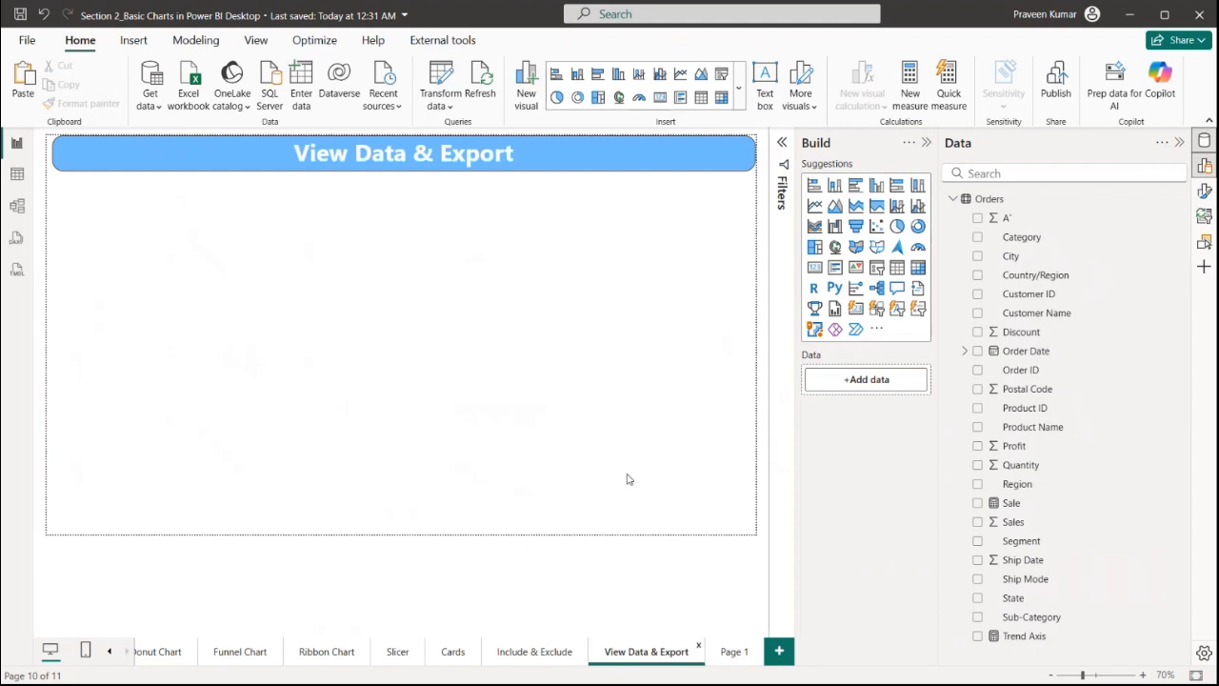
click(539, 652)
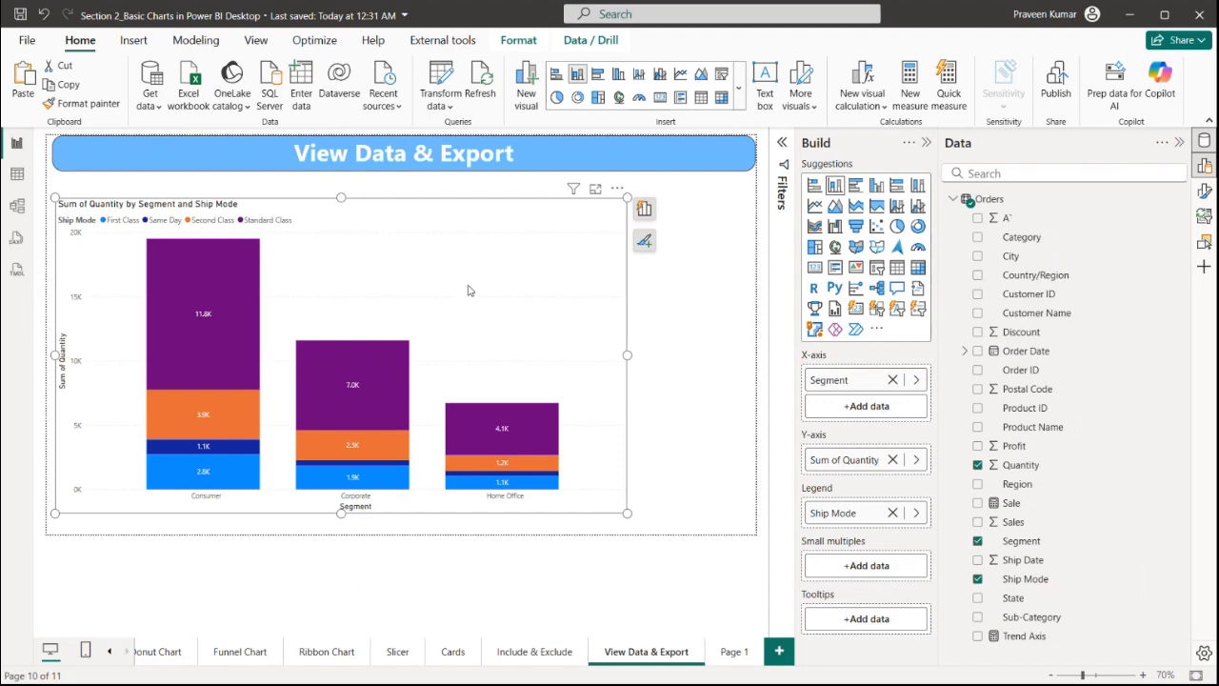
drag(517, 236, 527, 224)
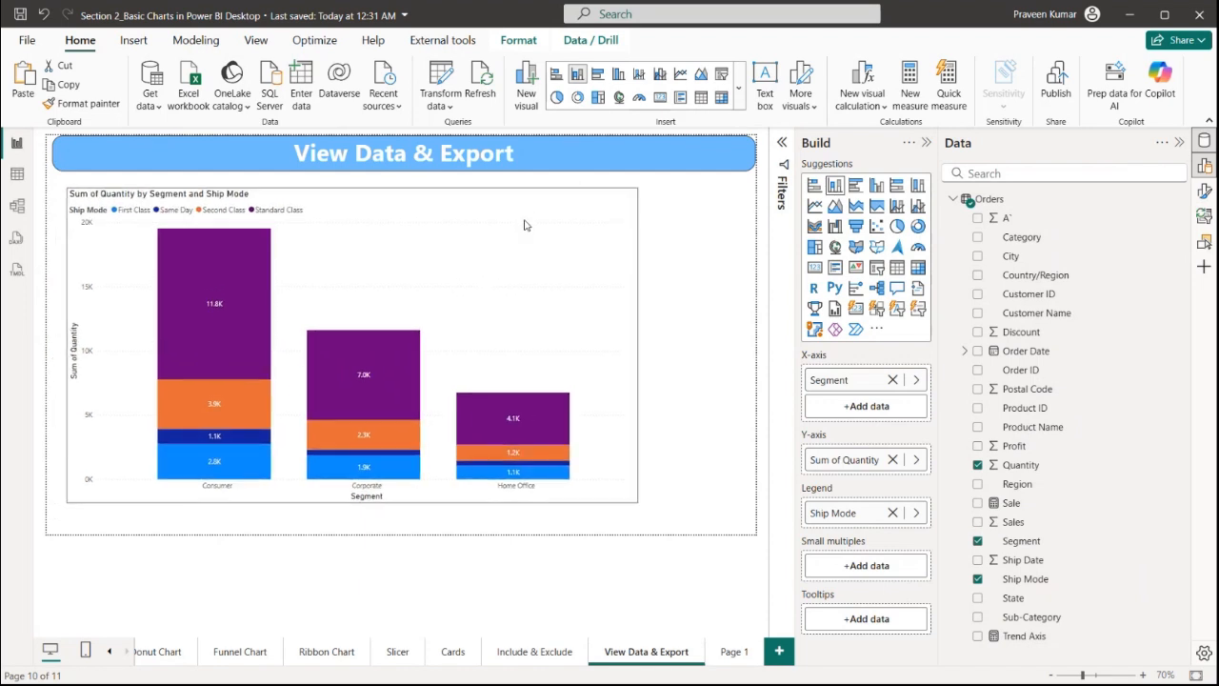
mouse_move(314, 379)
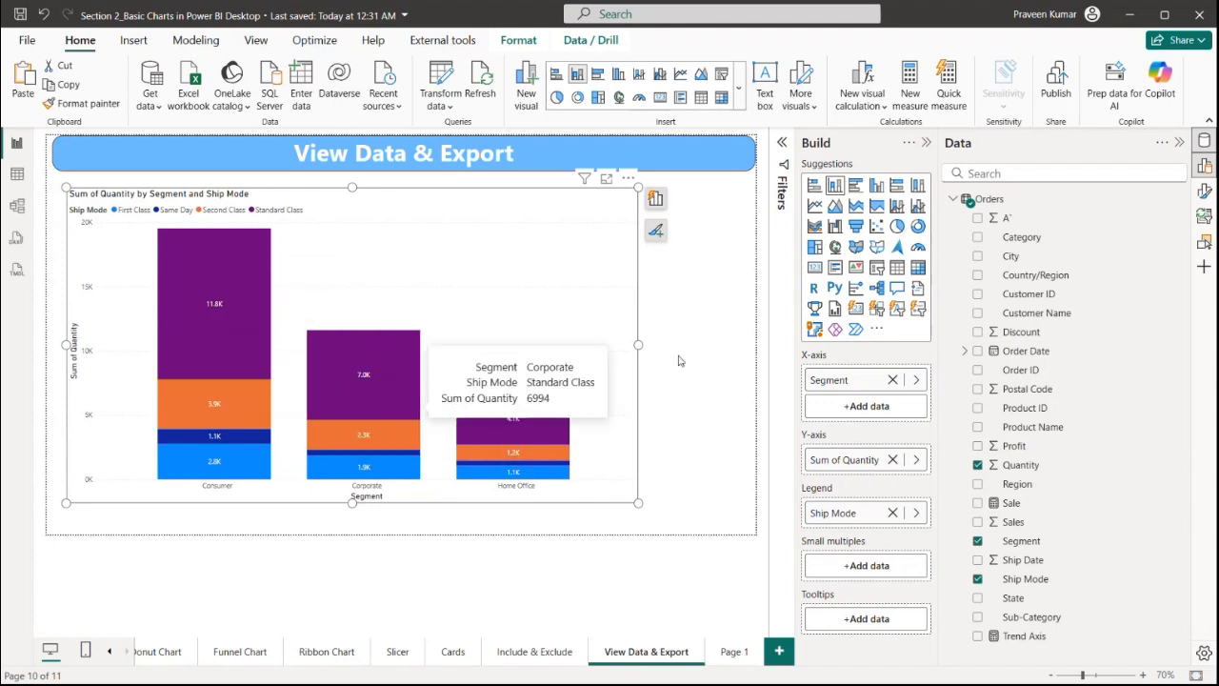
Show the chart's data as a table, then return to the report
click(628, 180)
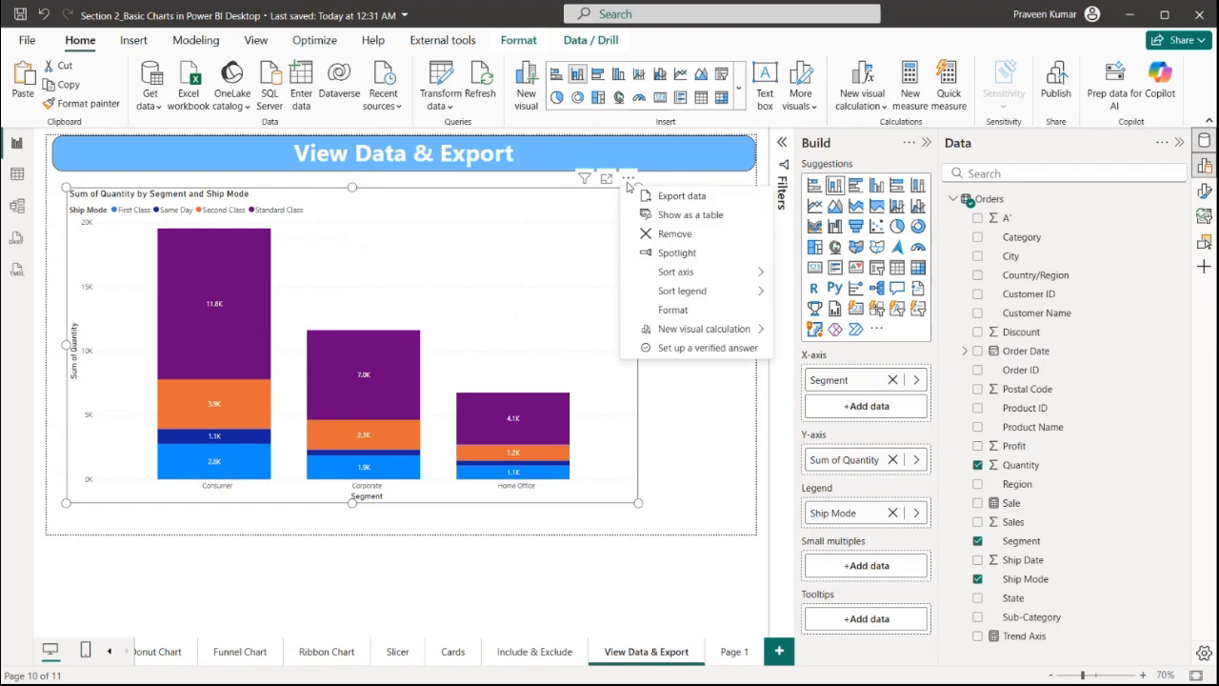
click(690, 215)
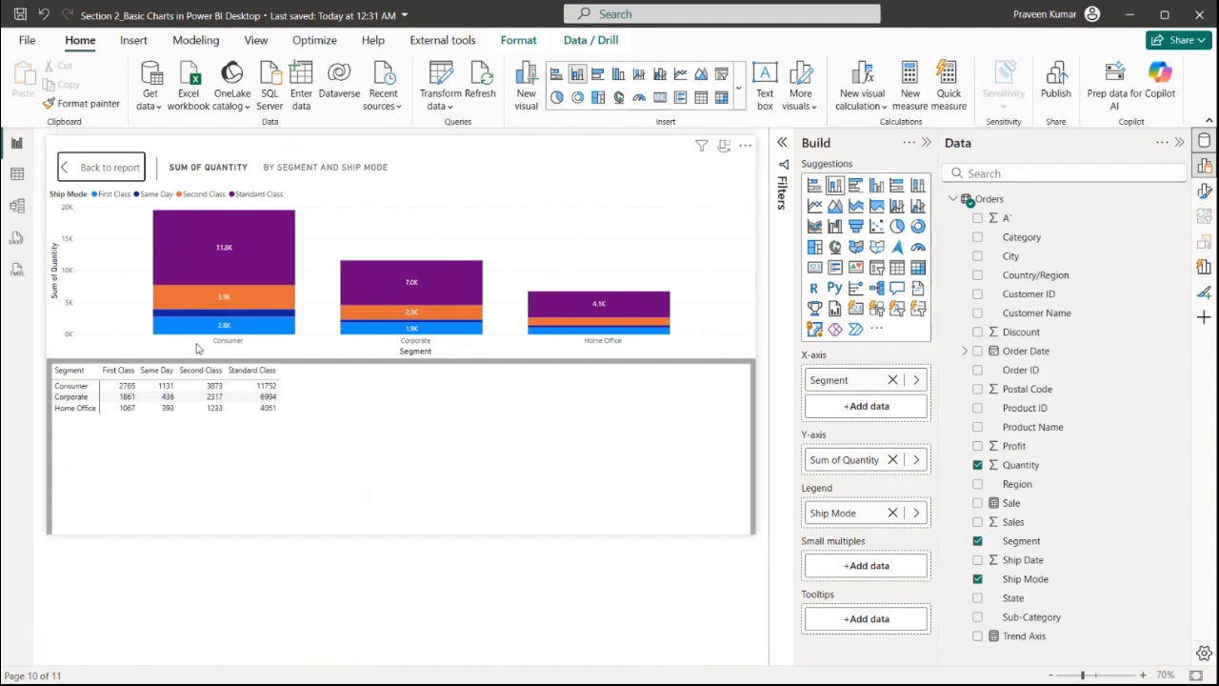
click(109, 167)
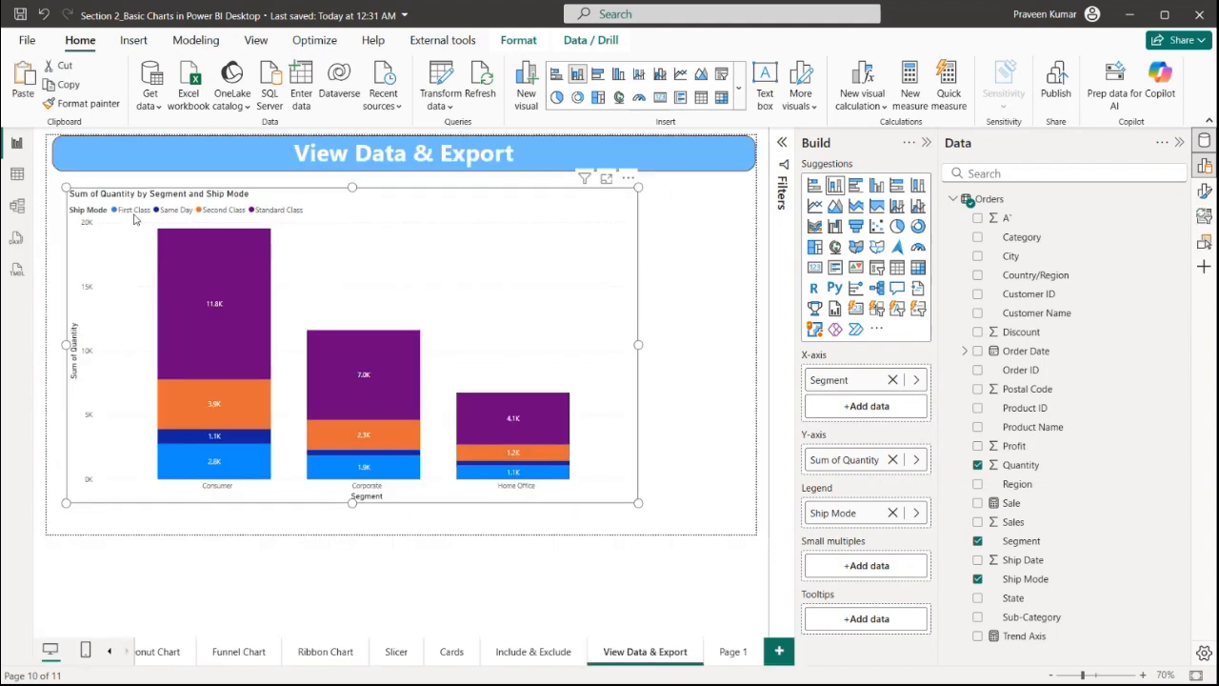
Export the chart's data to Downloads as Sum of Quantity by Segment and Ship Mode.csv, replacing the existing file
click(628, 179)
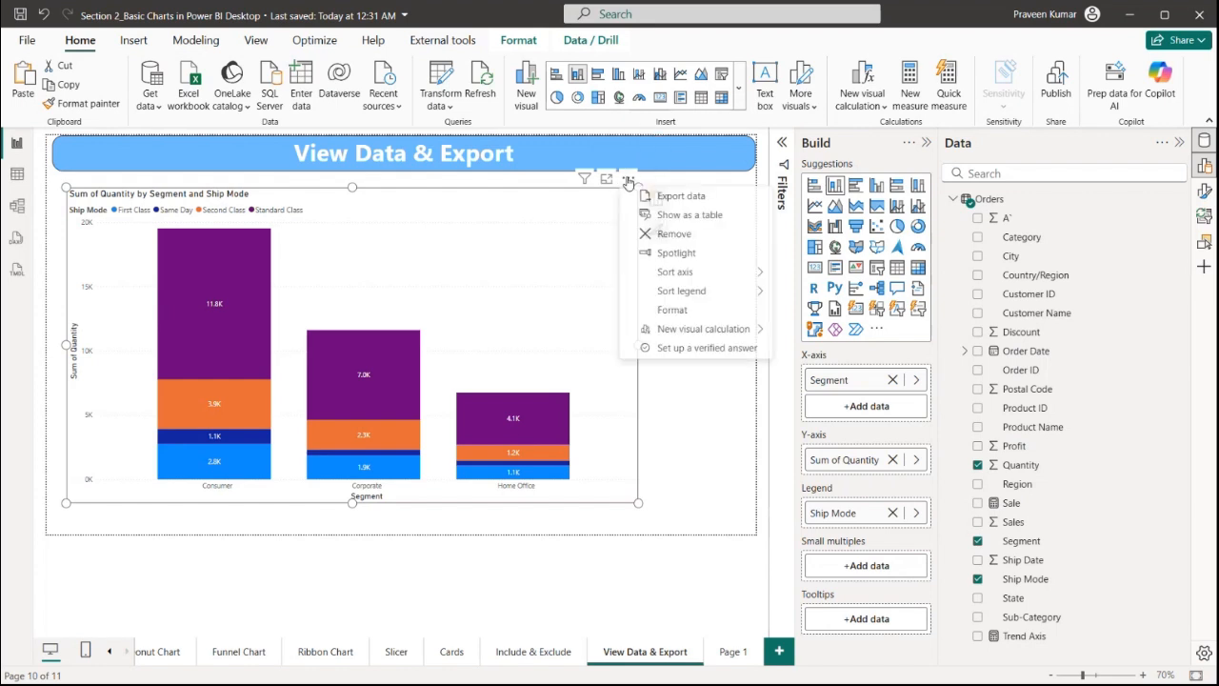
click(688, 195)
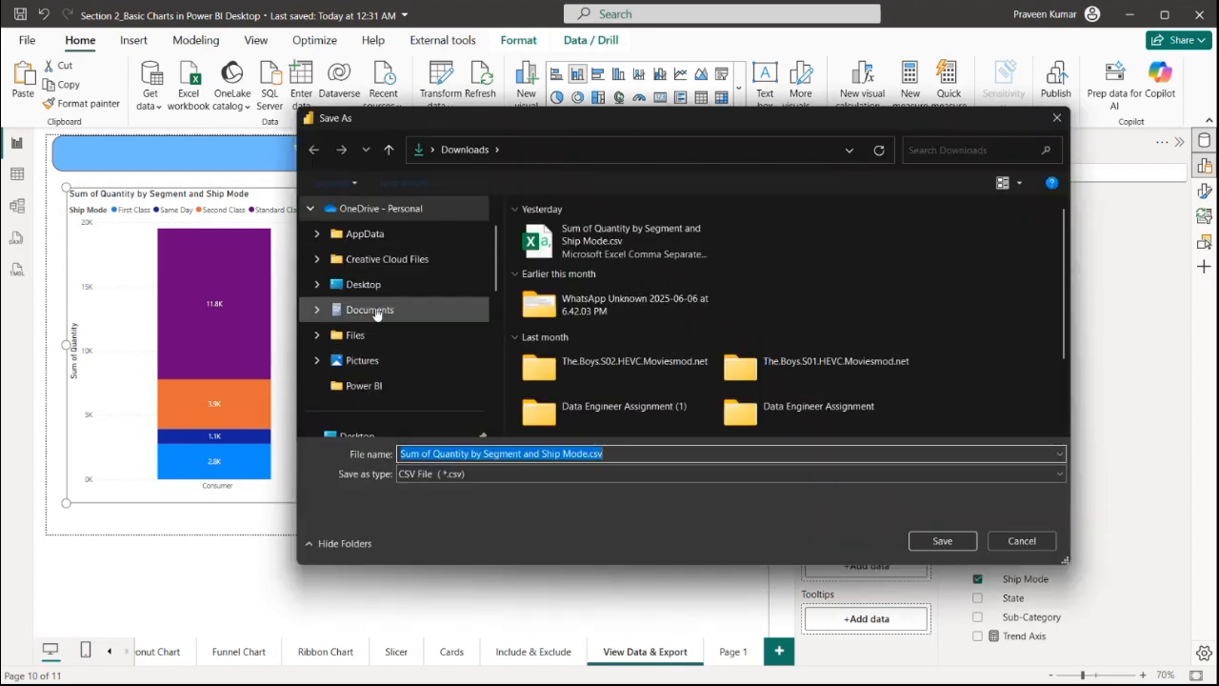
scroll(376, 314, up, 1)
scroll(381, 333, down, 3)
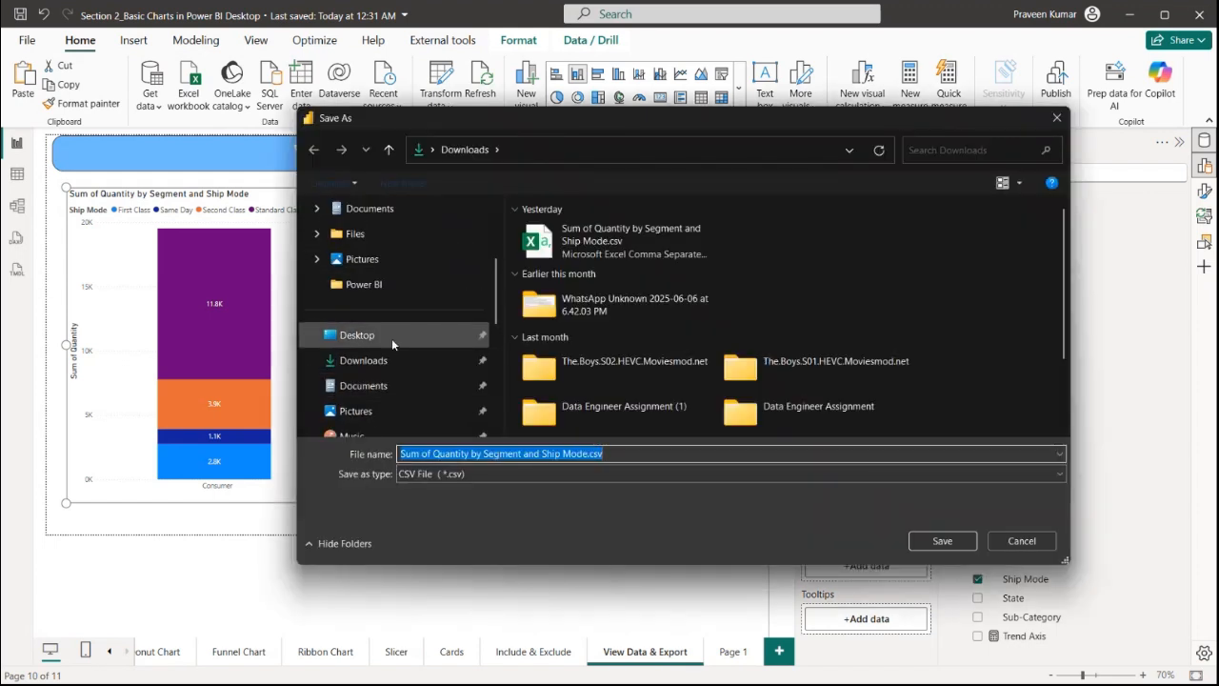
click(939, 541)
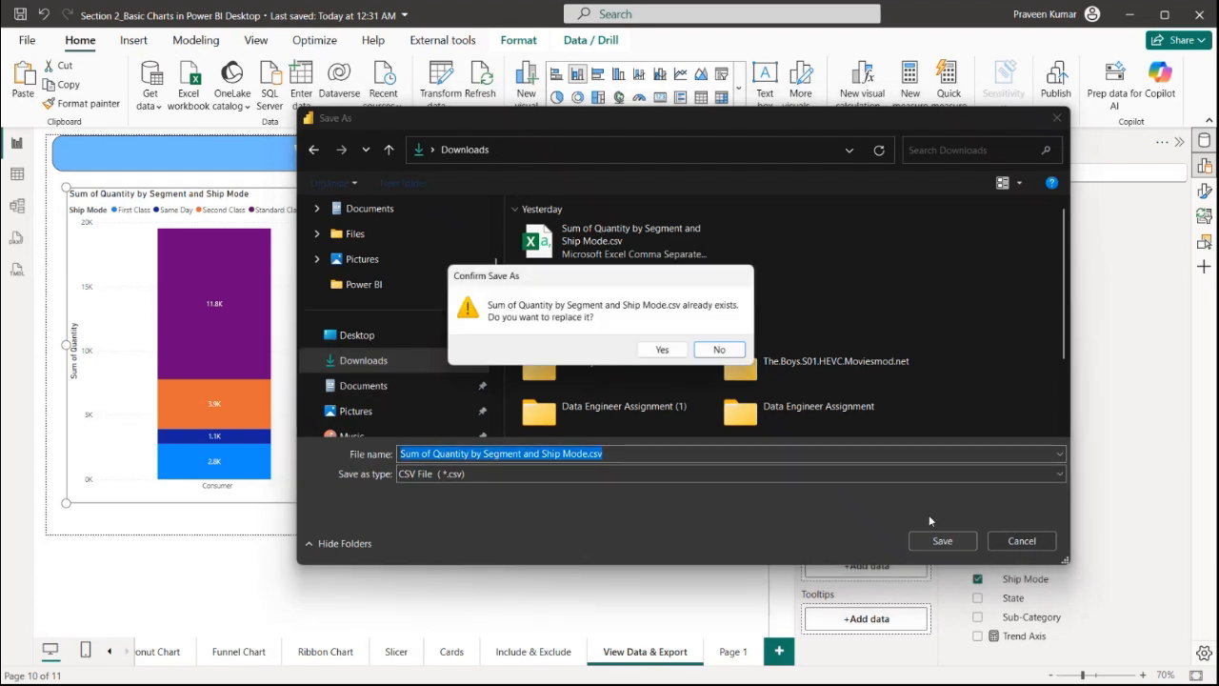
click(667, 351)
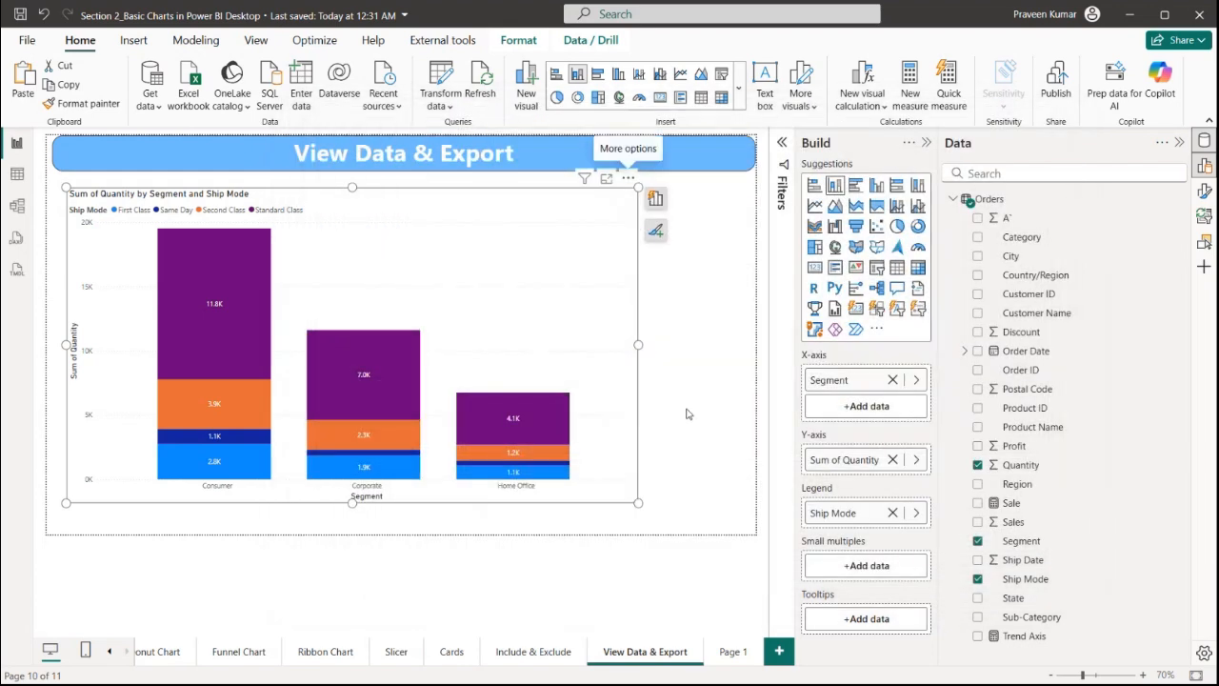
Switch to File Explorer and open the exported CSV file from Downloads in Excel
click(688, 413)
key(alt+Tab)
key(alt+Tab)
key(alt+Tab)
key(alt+Tab)
key(alt+Tab)
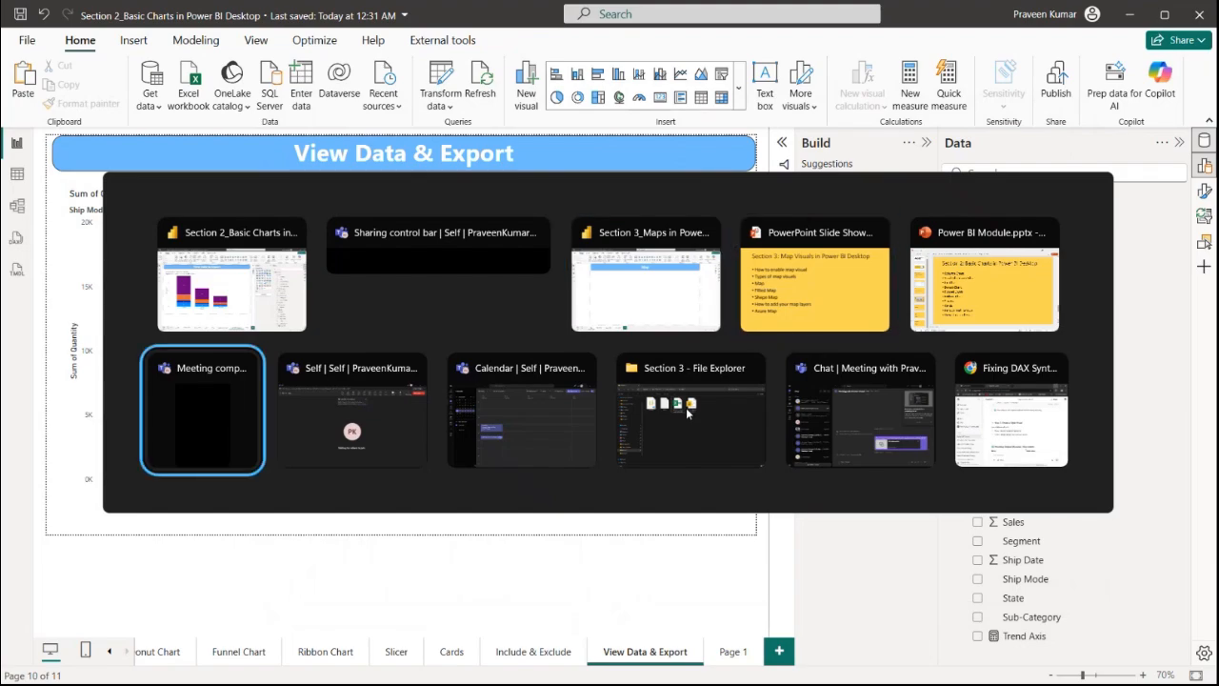
key(alt+Tab)
click(687, 414)
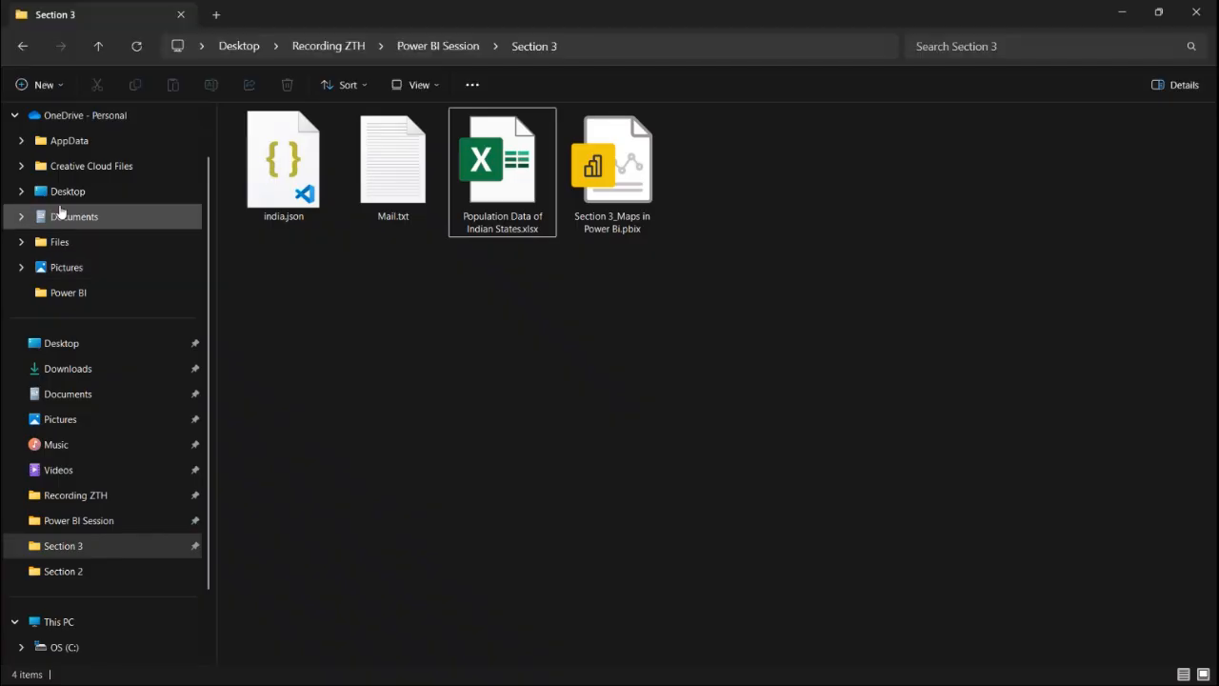
click(100, 370)
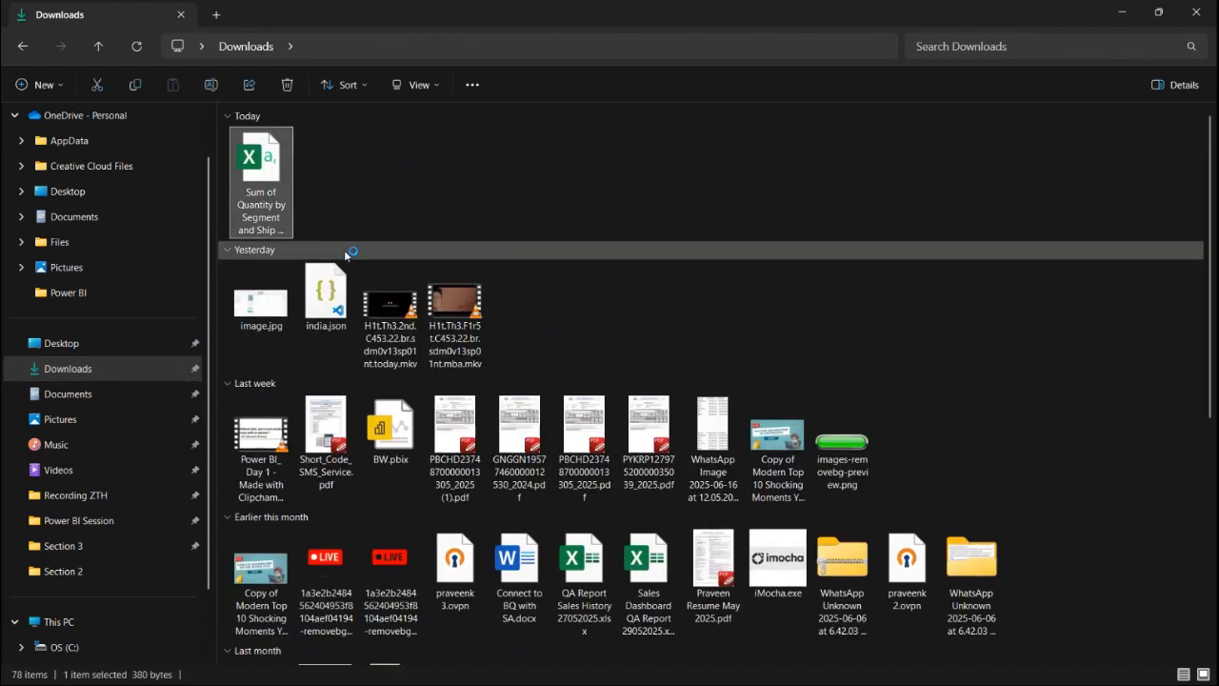
key(Return)
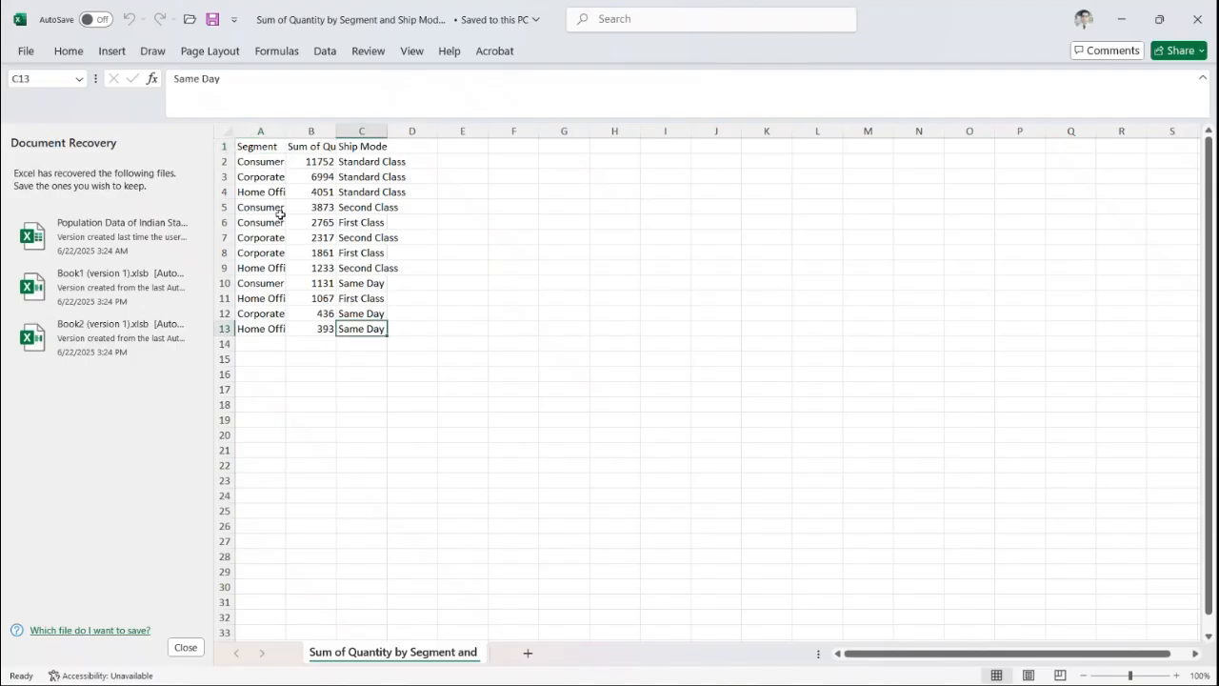
Inspect the exported rows in the worksheet and close Excel without saving
drag(259, 145, 372, 325)
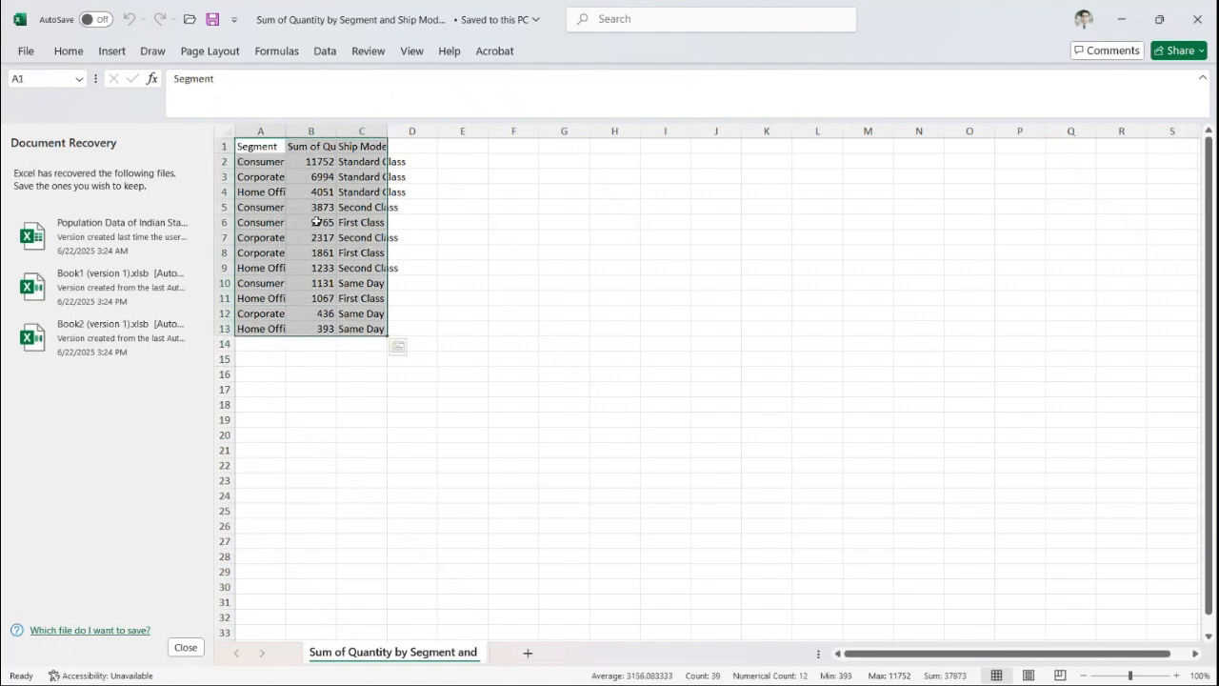
click(1197, 19)
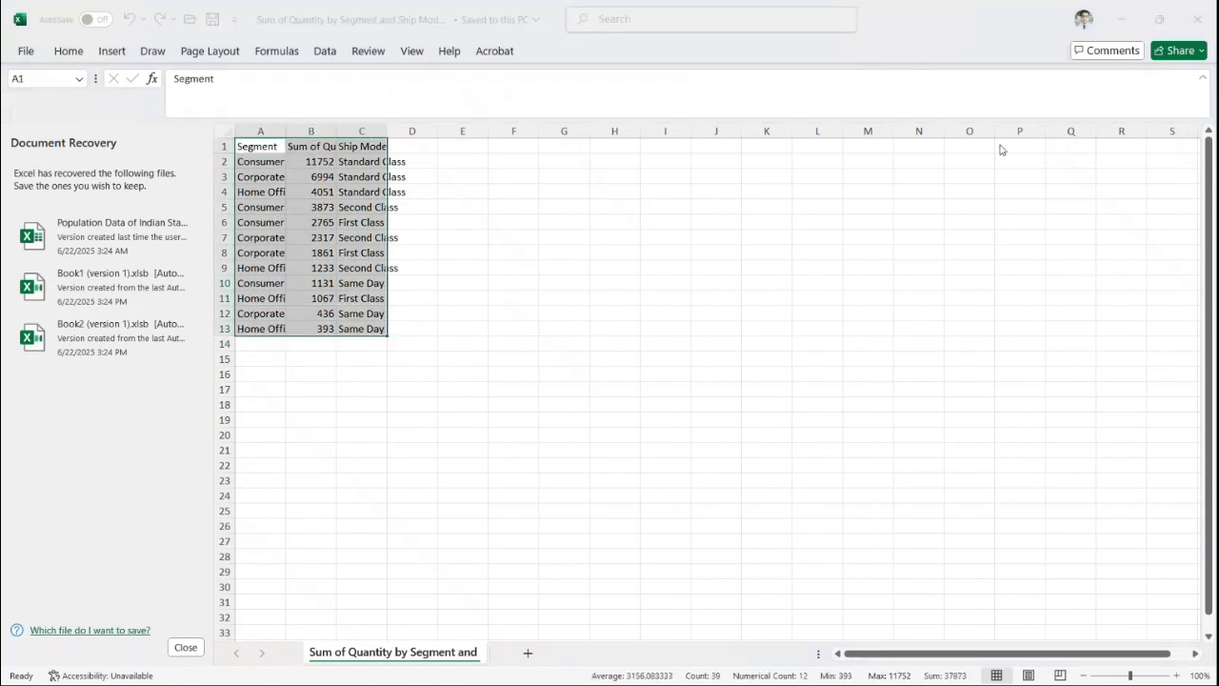
click(377, 261)
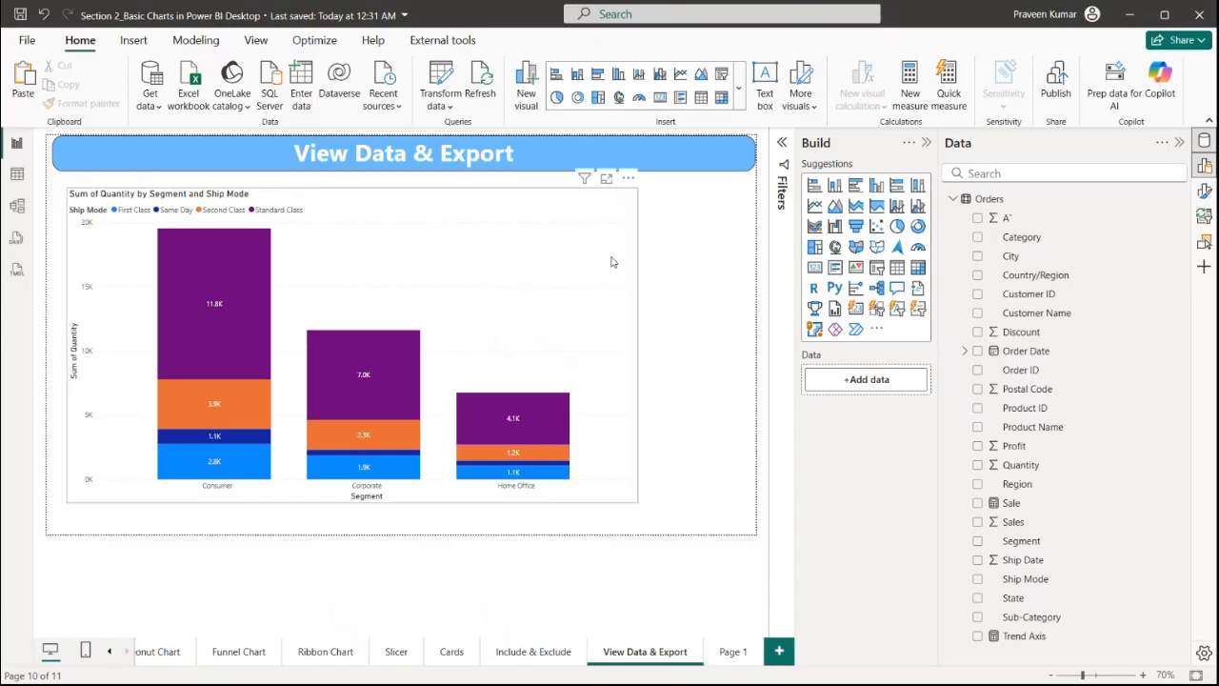
click(612, 262)
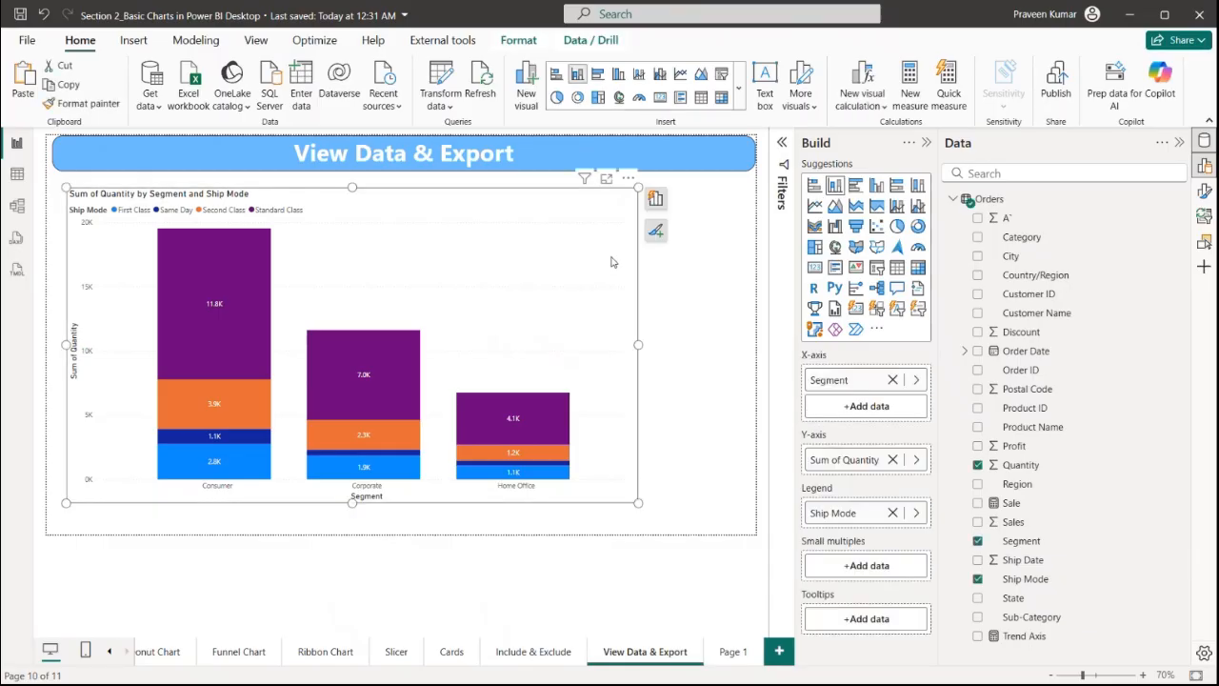
click(628, 178)
mouse_move(693, 329)
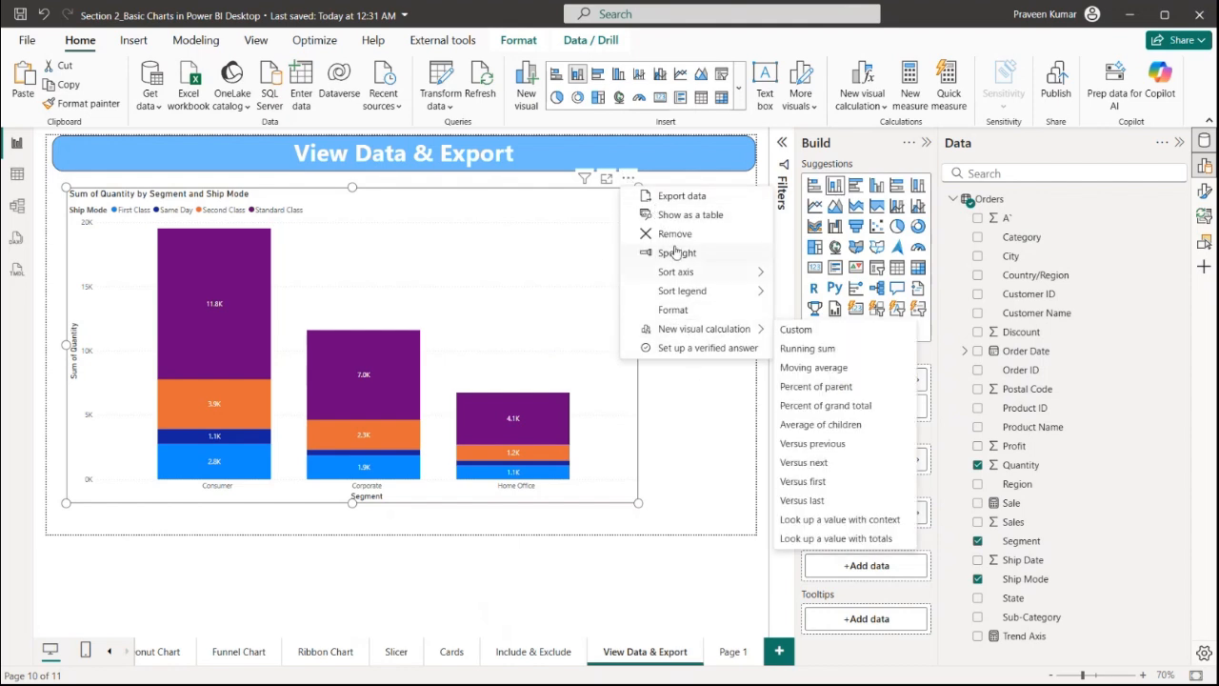
click(683, 398)
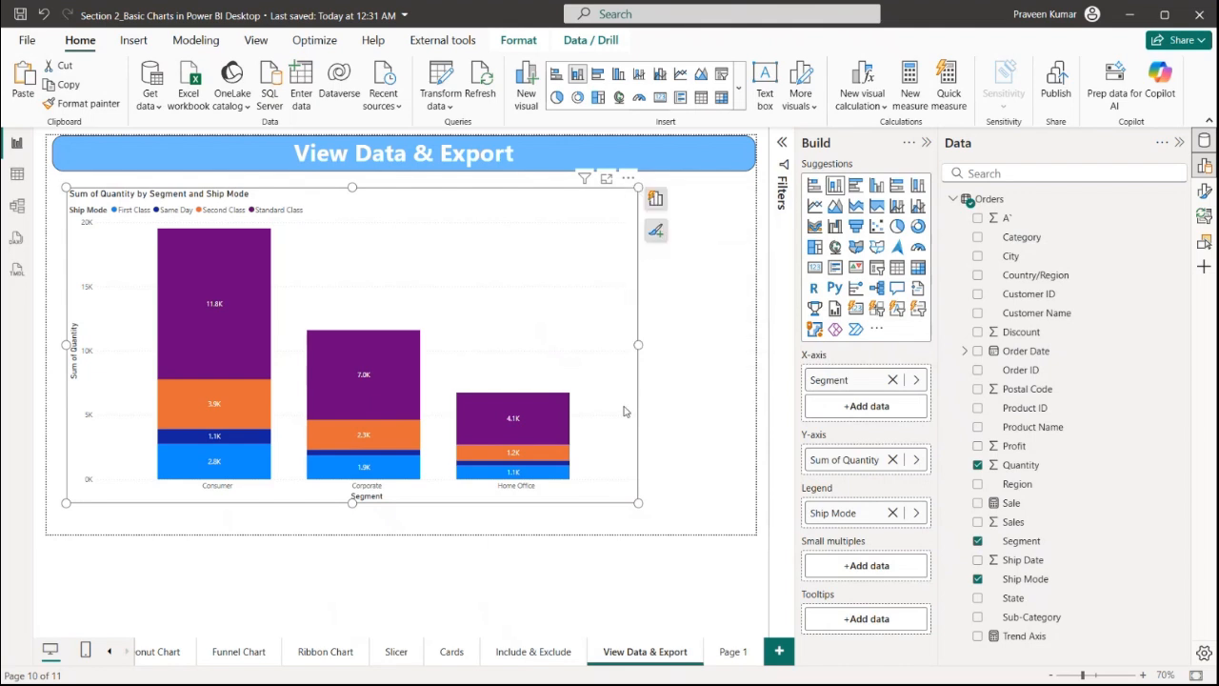
Go to the Slicer page and review the segment slicer's selection settings
click(239, 659)
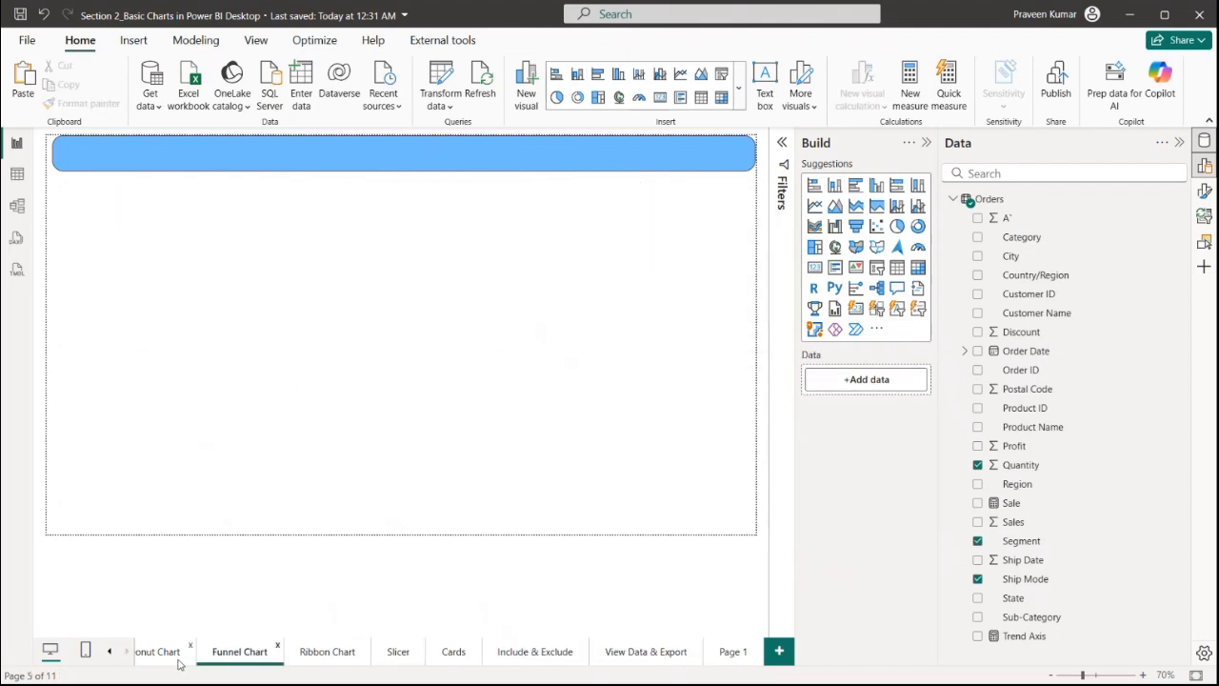
click(398, 652)
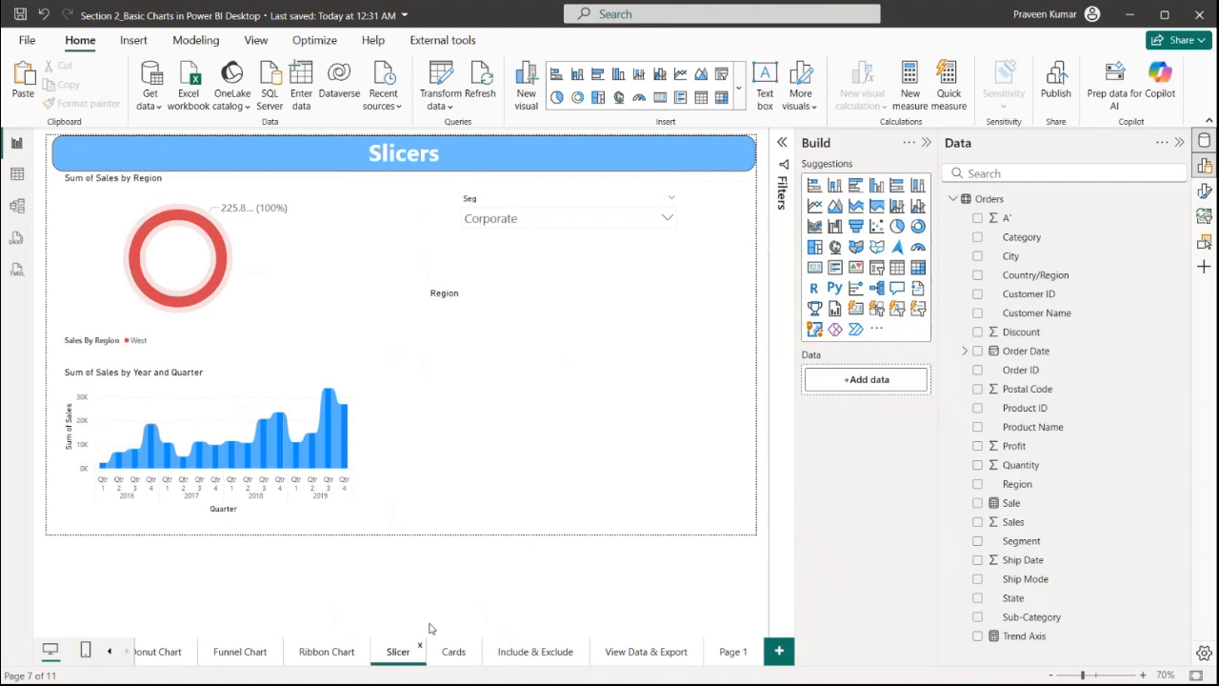
click(276, 303)
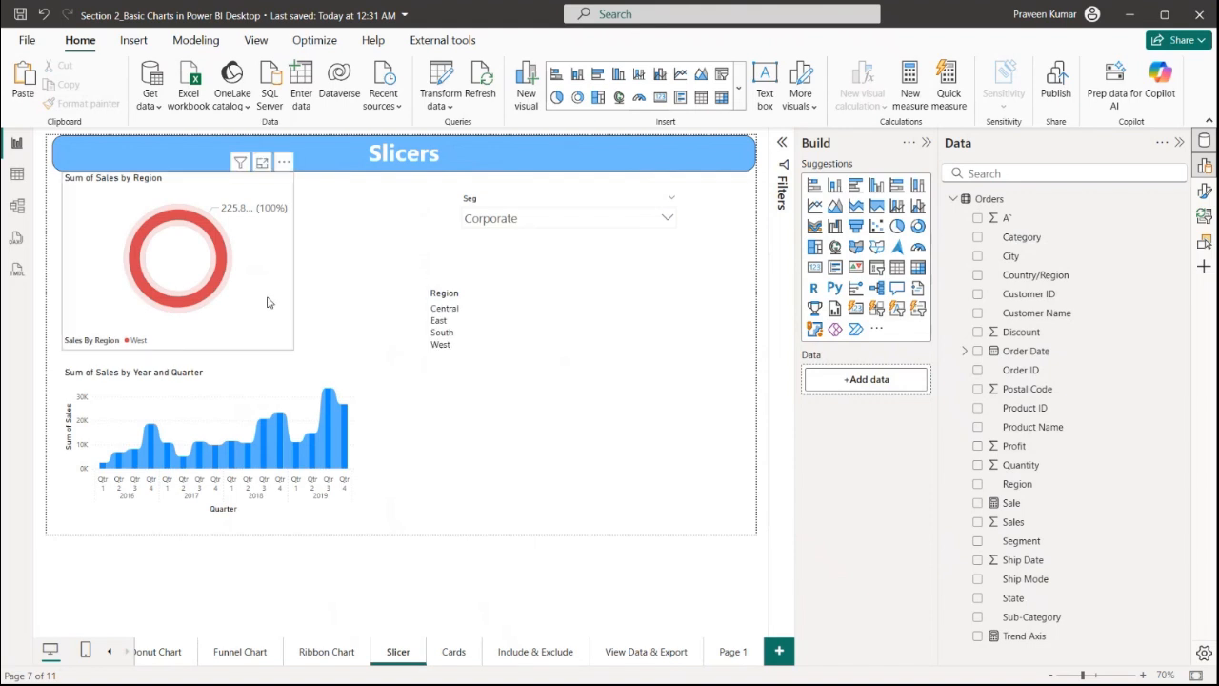
click(782, 142)
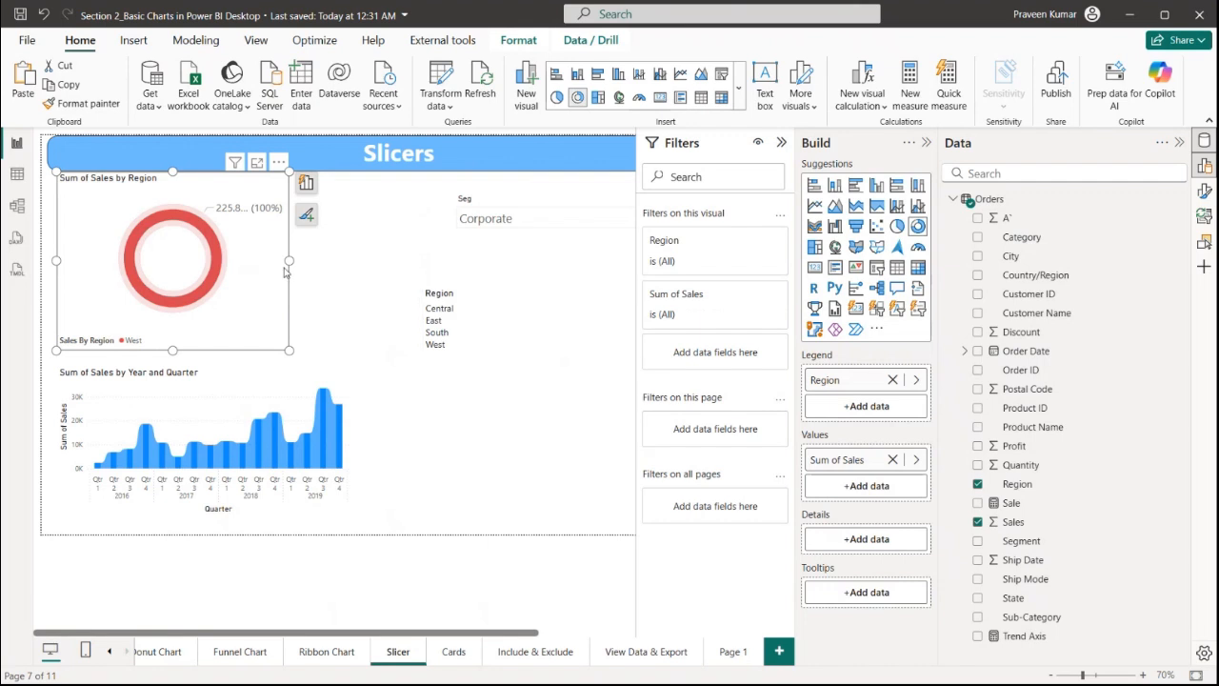
click(526, 195)
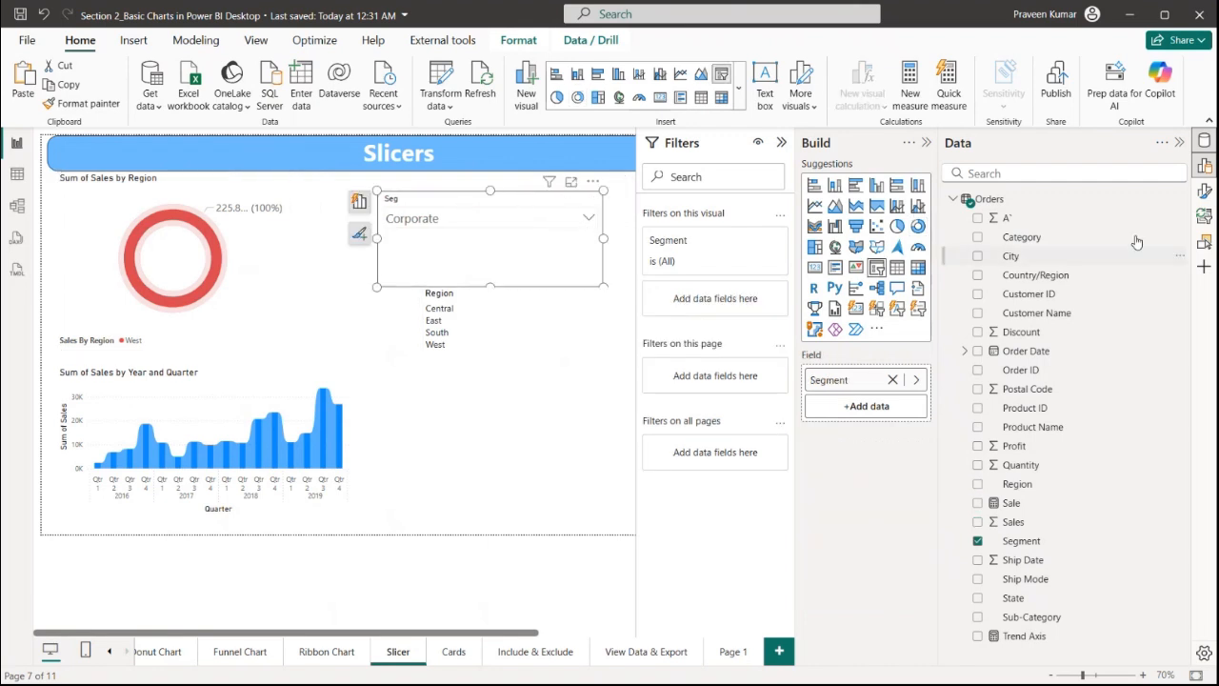
click(1205, 191)
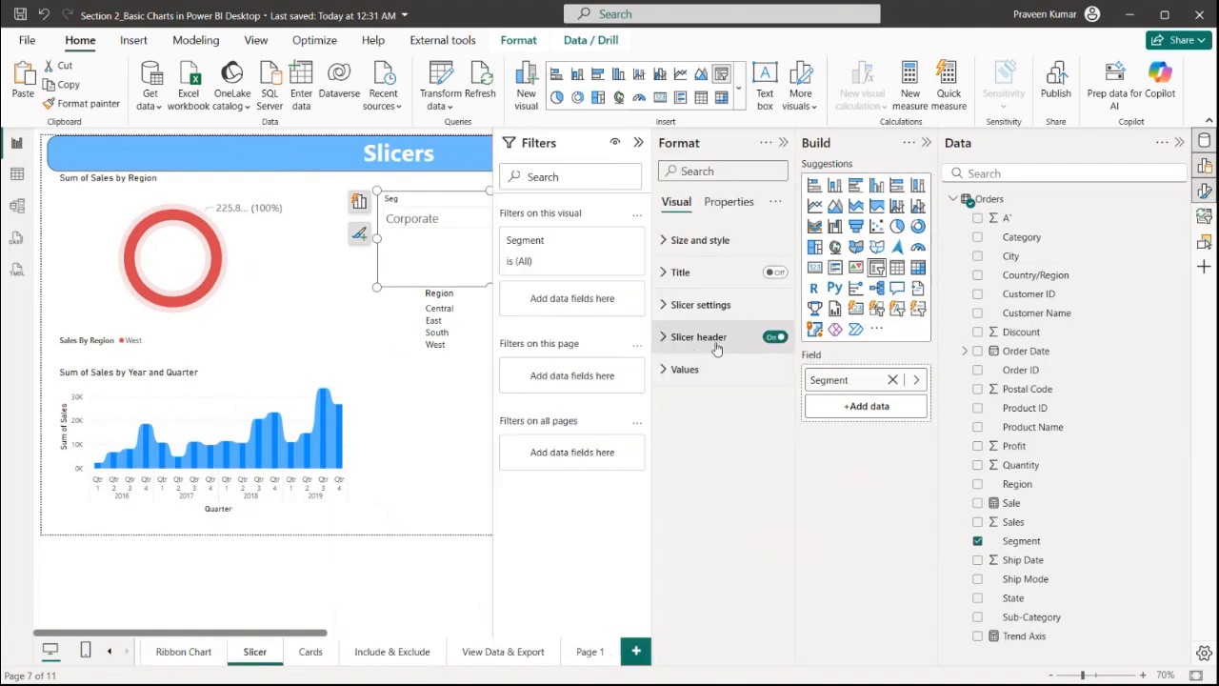
click(705, 305)
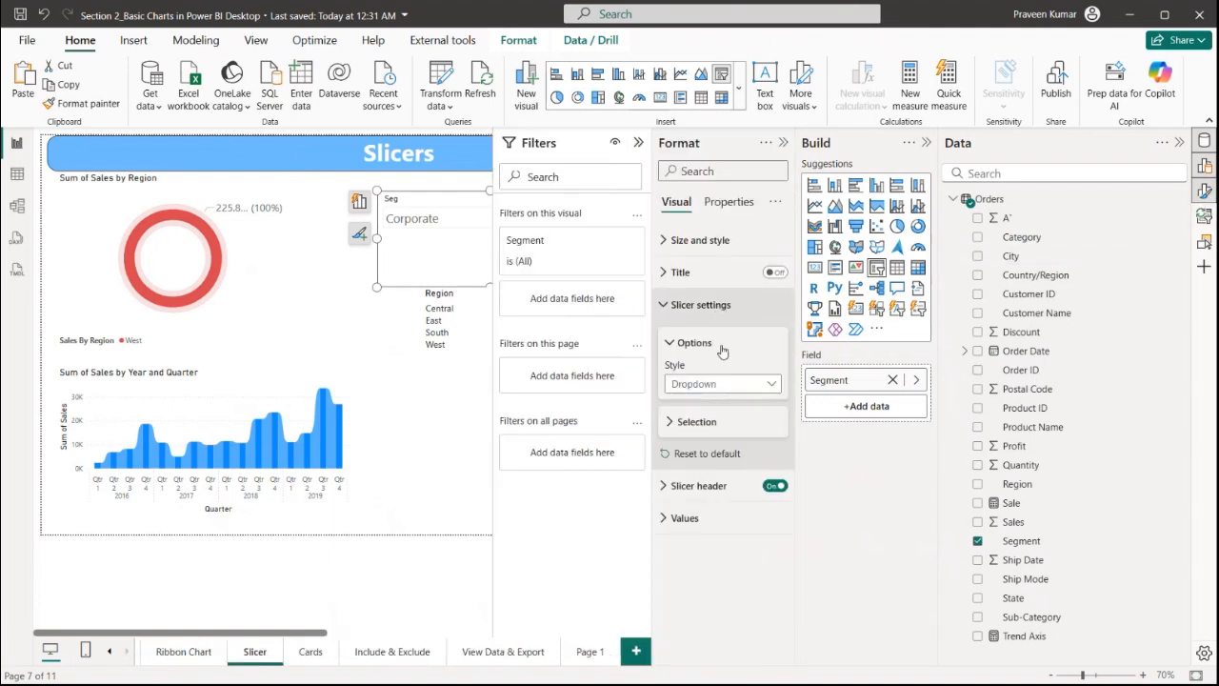
click(713, 426)
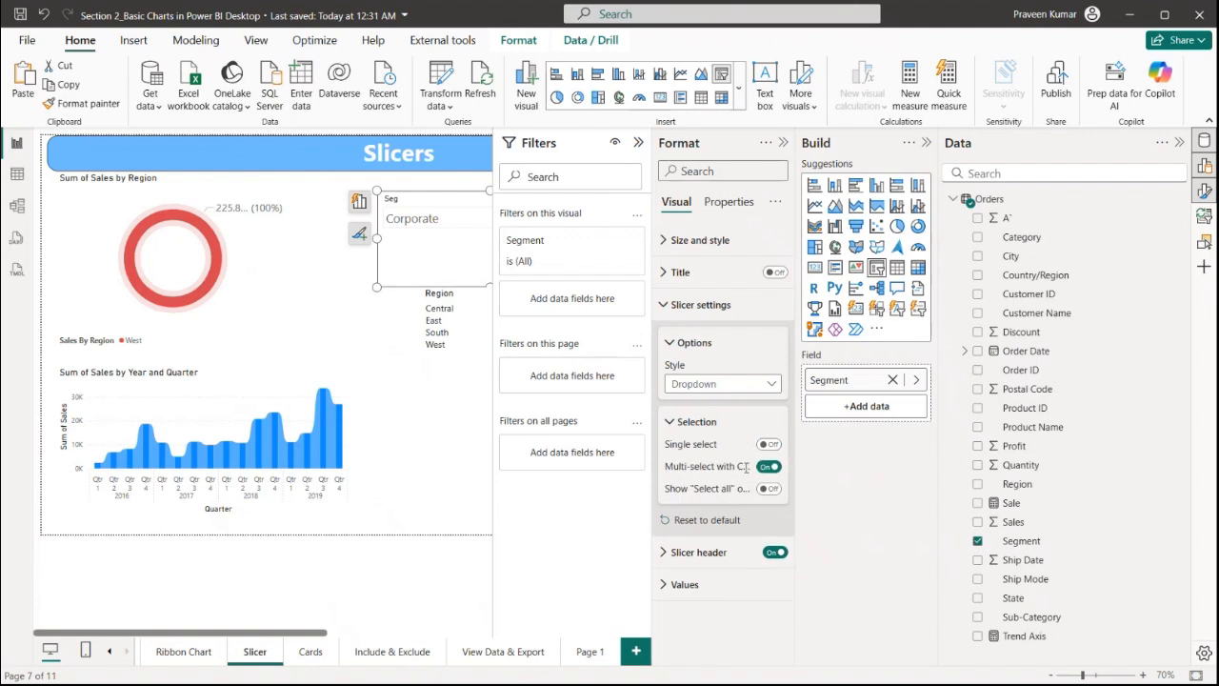
click(783, 143)
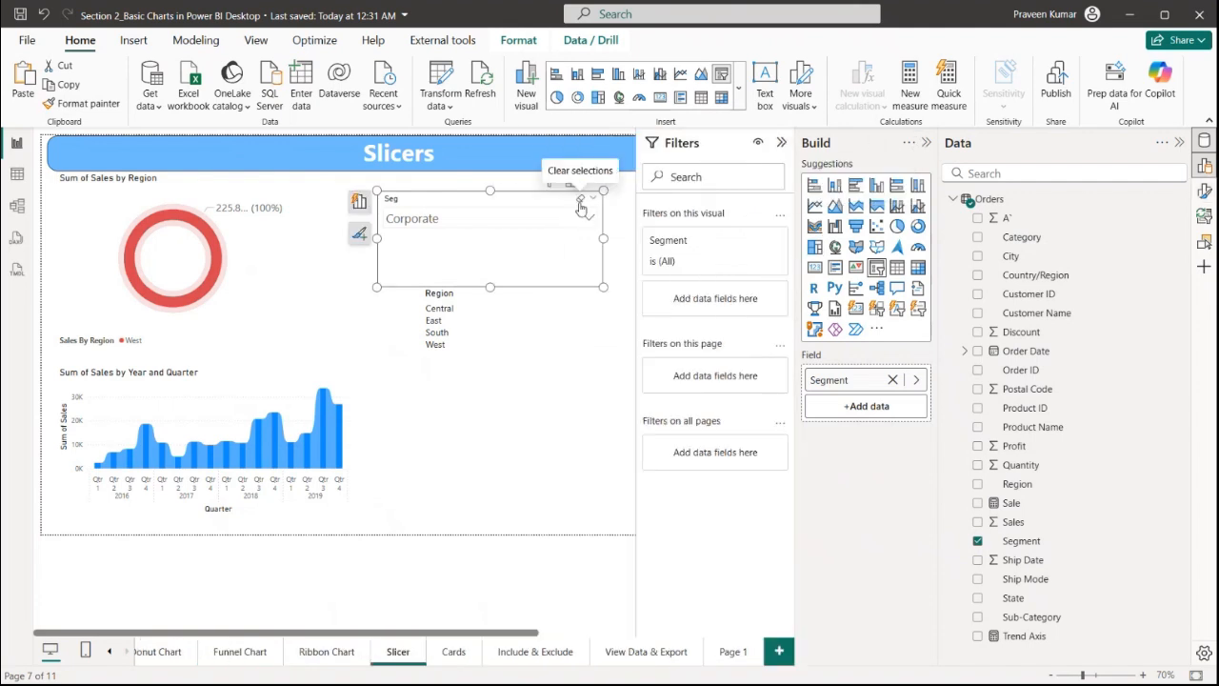
Clear the segment slicer's selection and shorten the slicer's height
click(592, 197)
drag(489, 286, 508, 246)
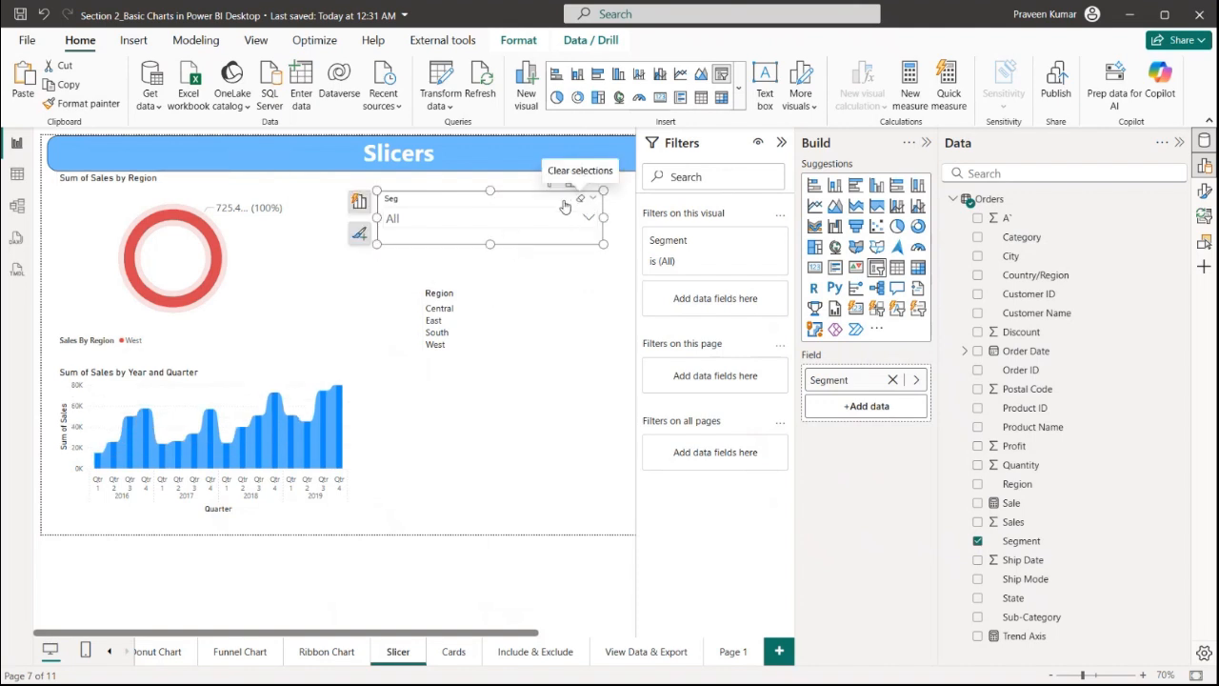
Select Home Office in the segment slicer's dropdown
click(467, 297)
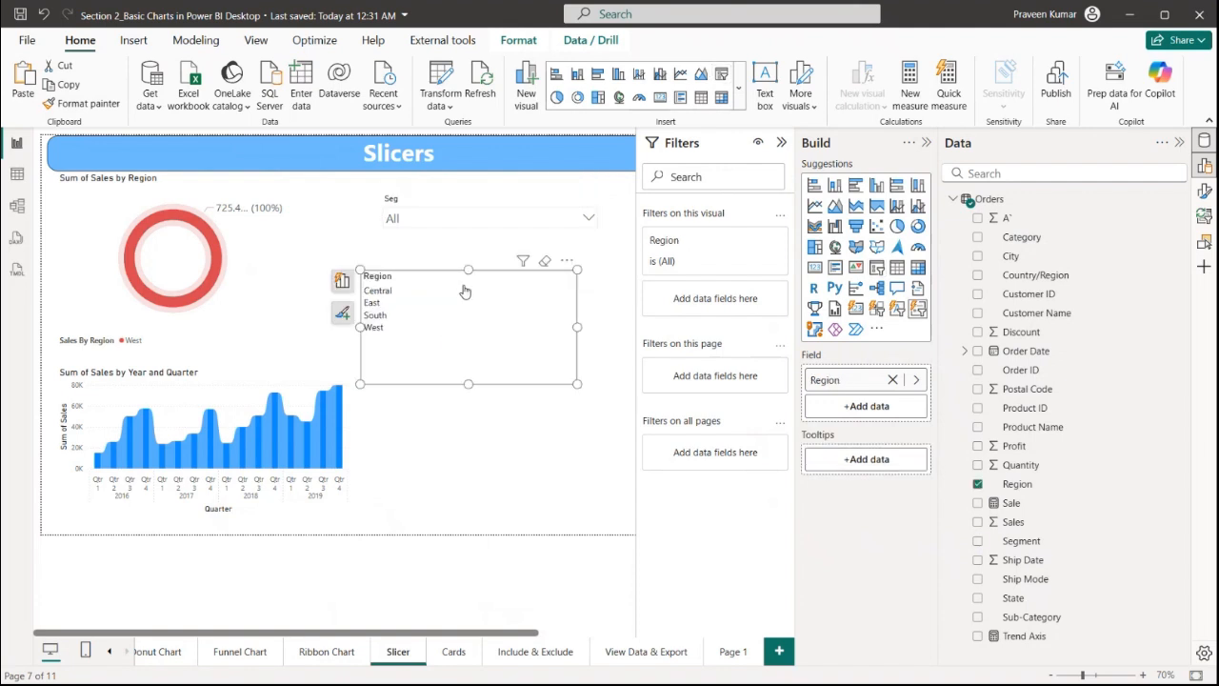
click(278, 266)
click(410, 220)
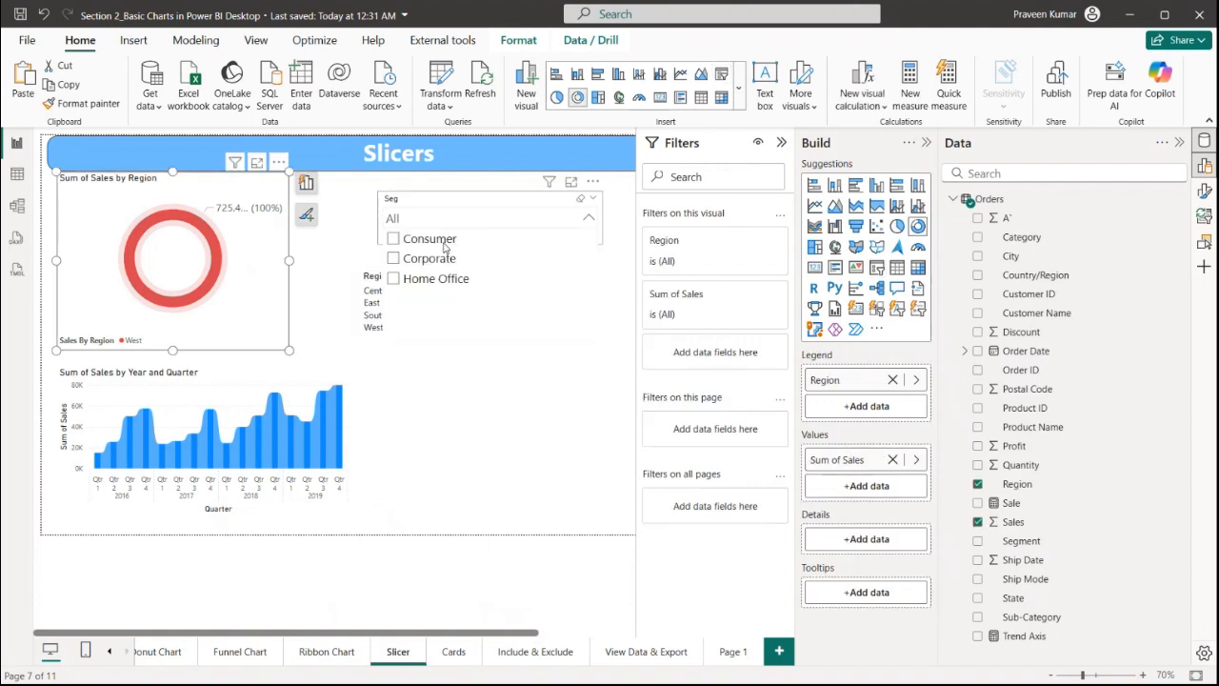
click(421, 258)
click(430, 278)
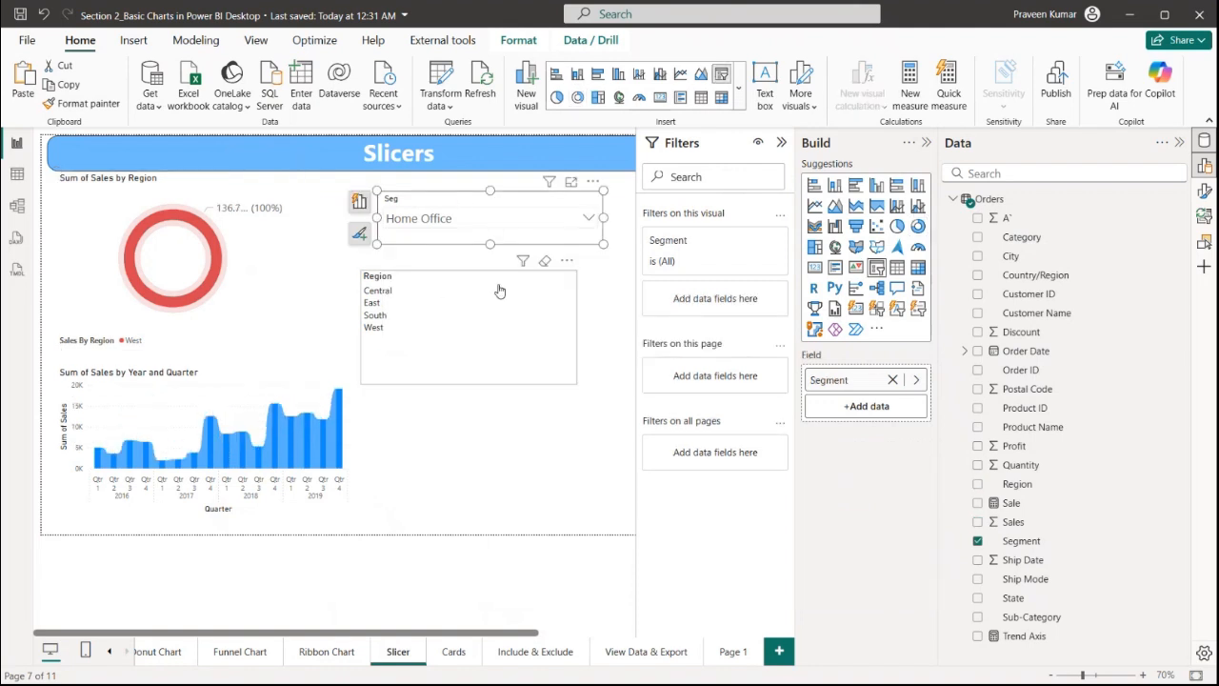
Remove the Region slicer from the Slicers page
click(514, 283)
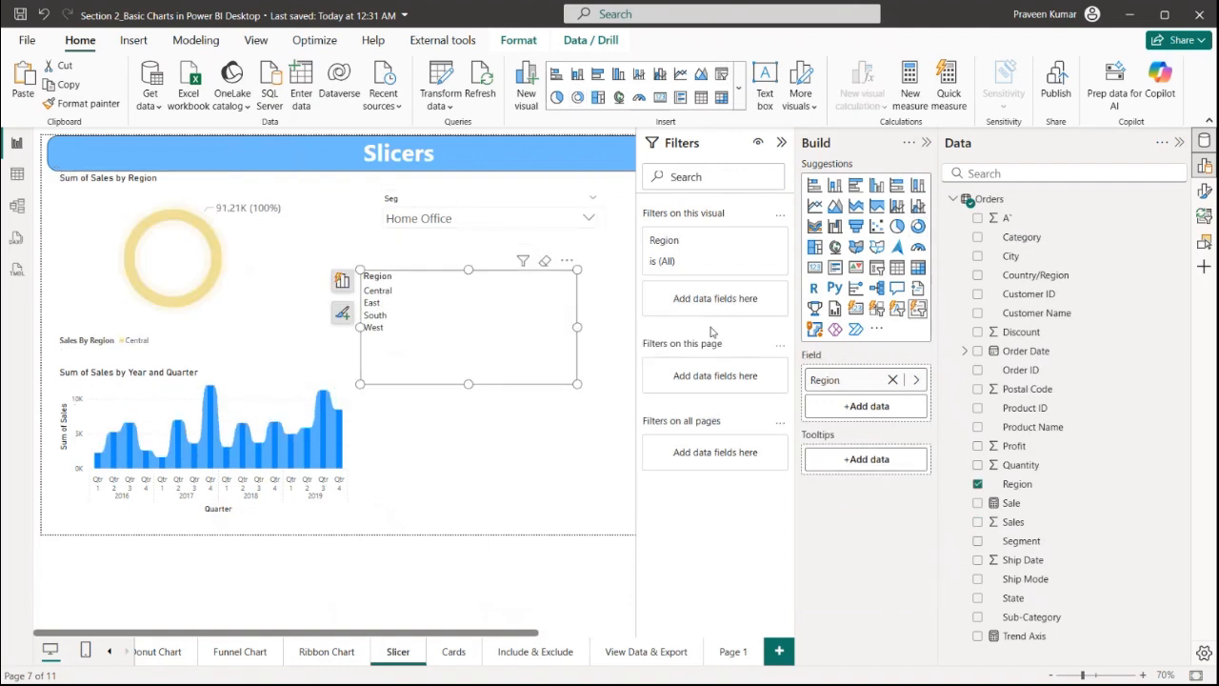
click(566, 261)
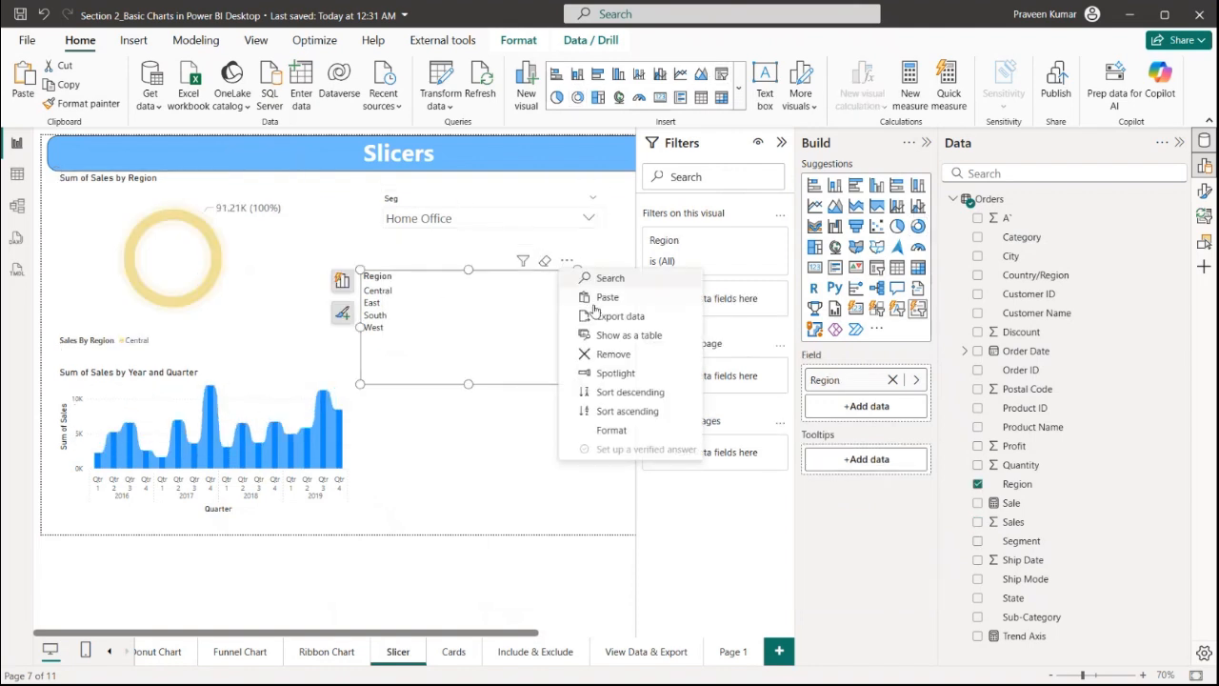
click(612, 355)
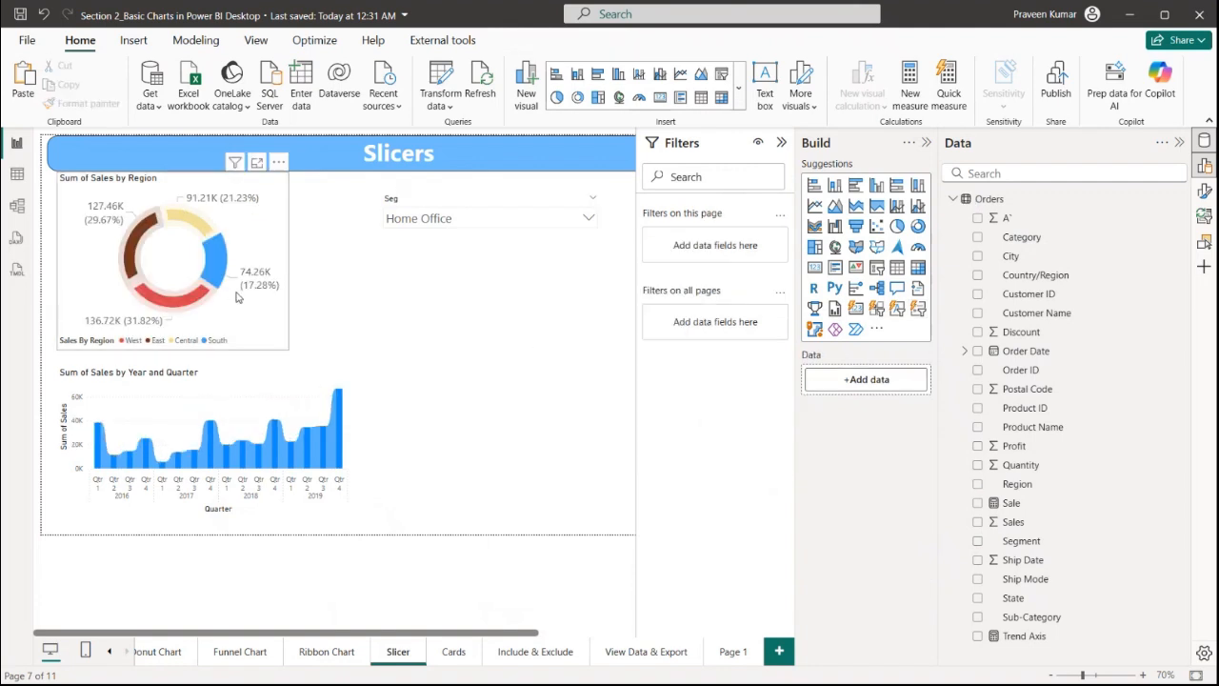
Turn Spotlight on for the Sum of Sales by Region donut chart, then turn it off again
click(261, 246)
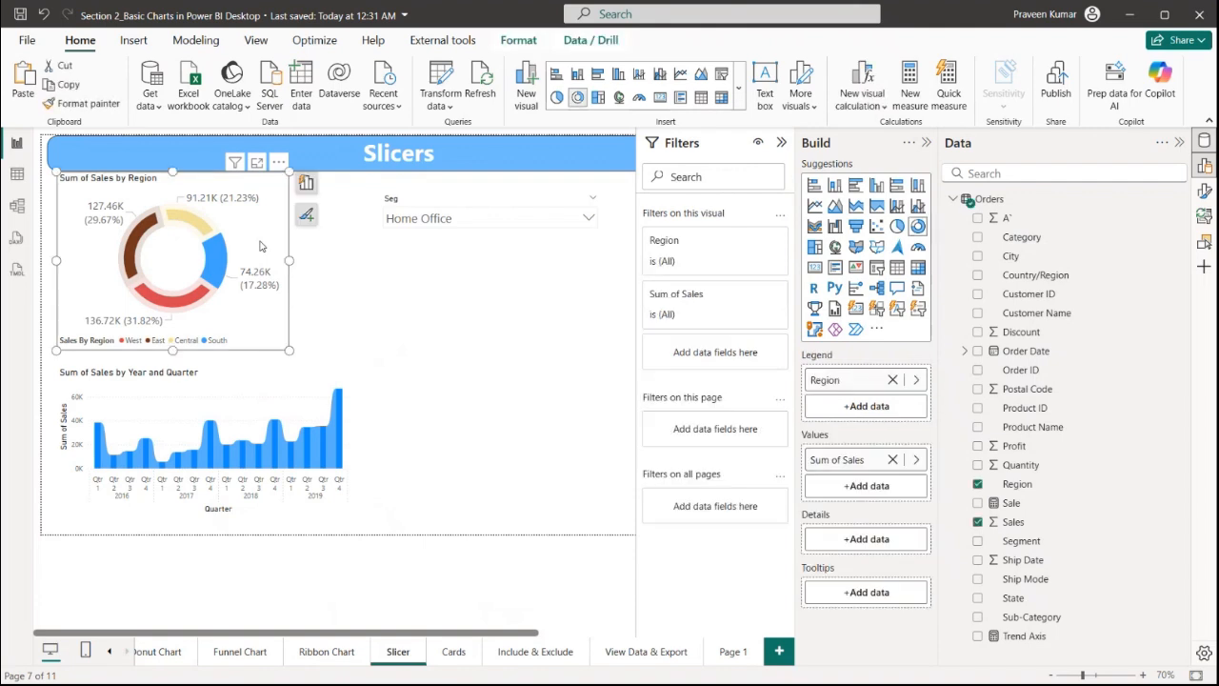
click(278, 162)
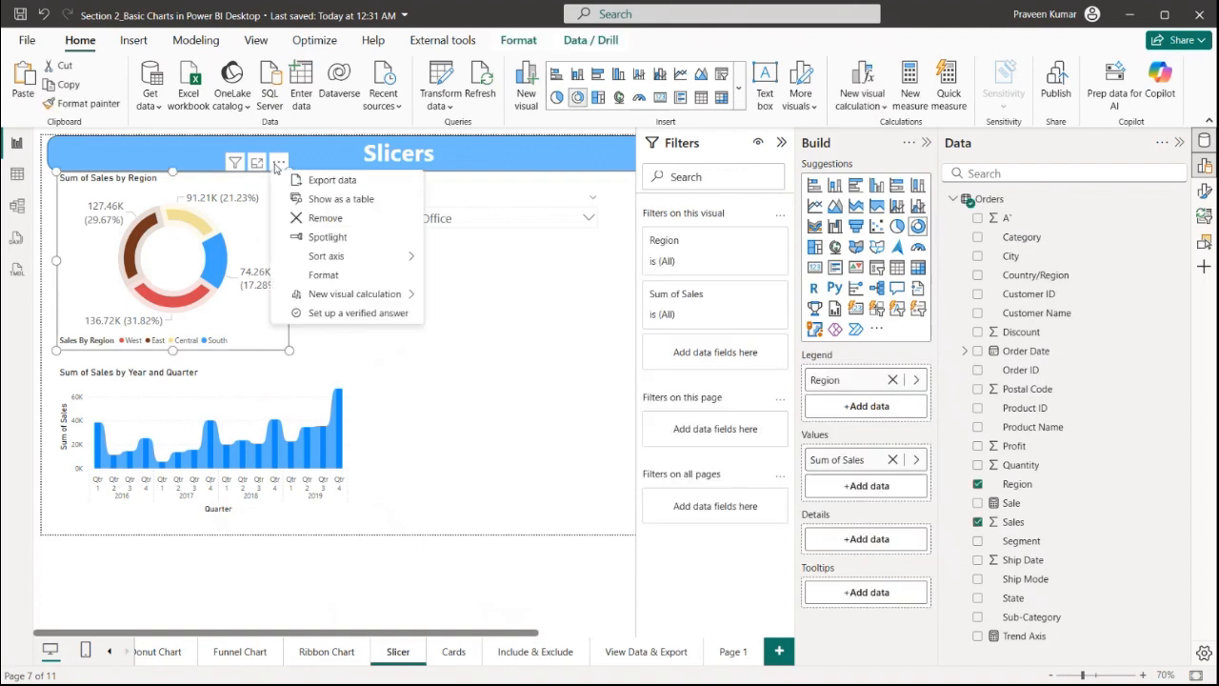
click(316, 236)
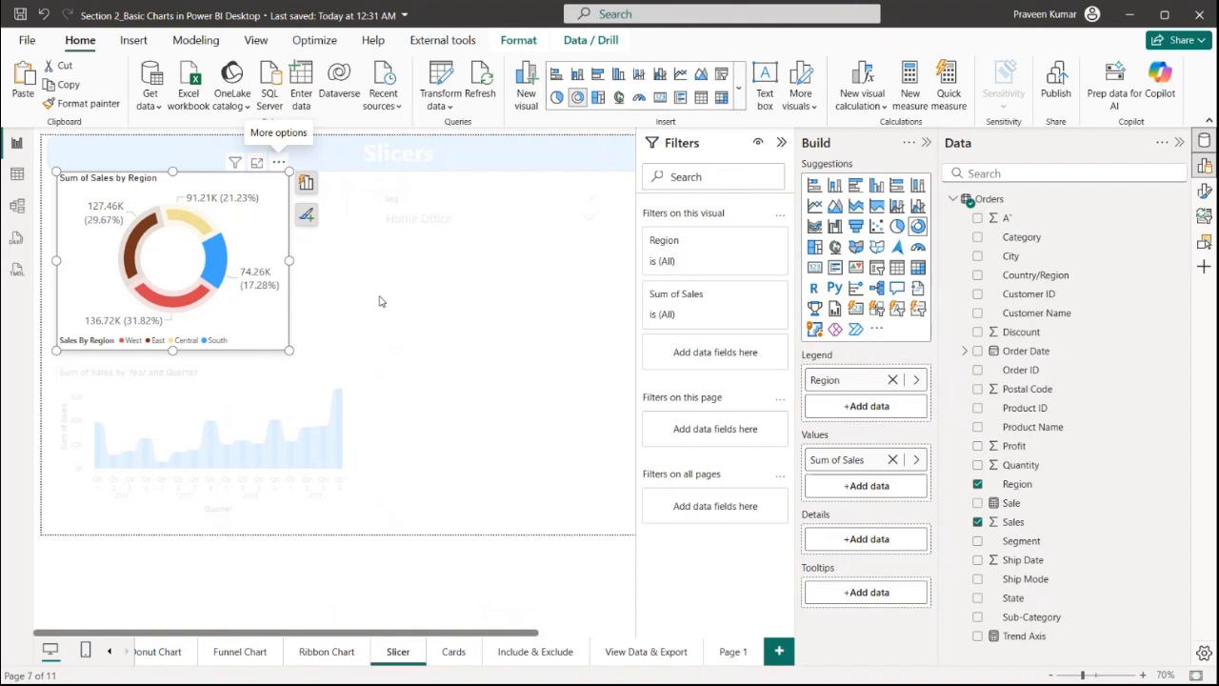
click(279, 162)
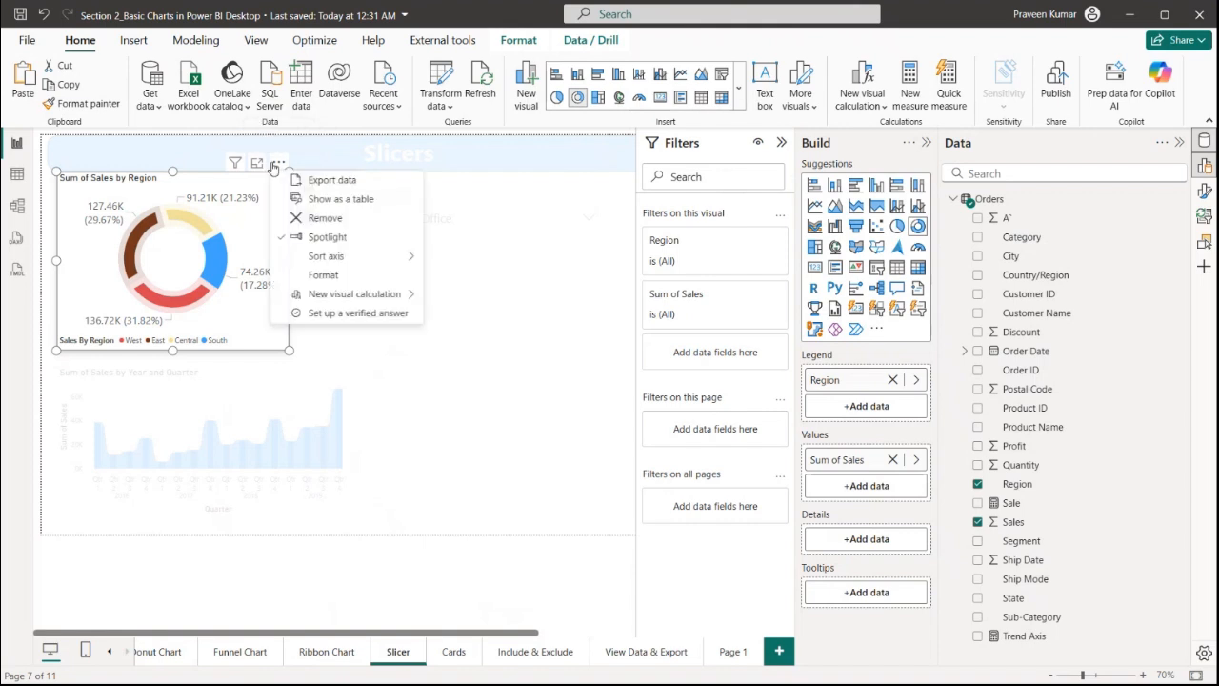
click(334, 242)
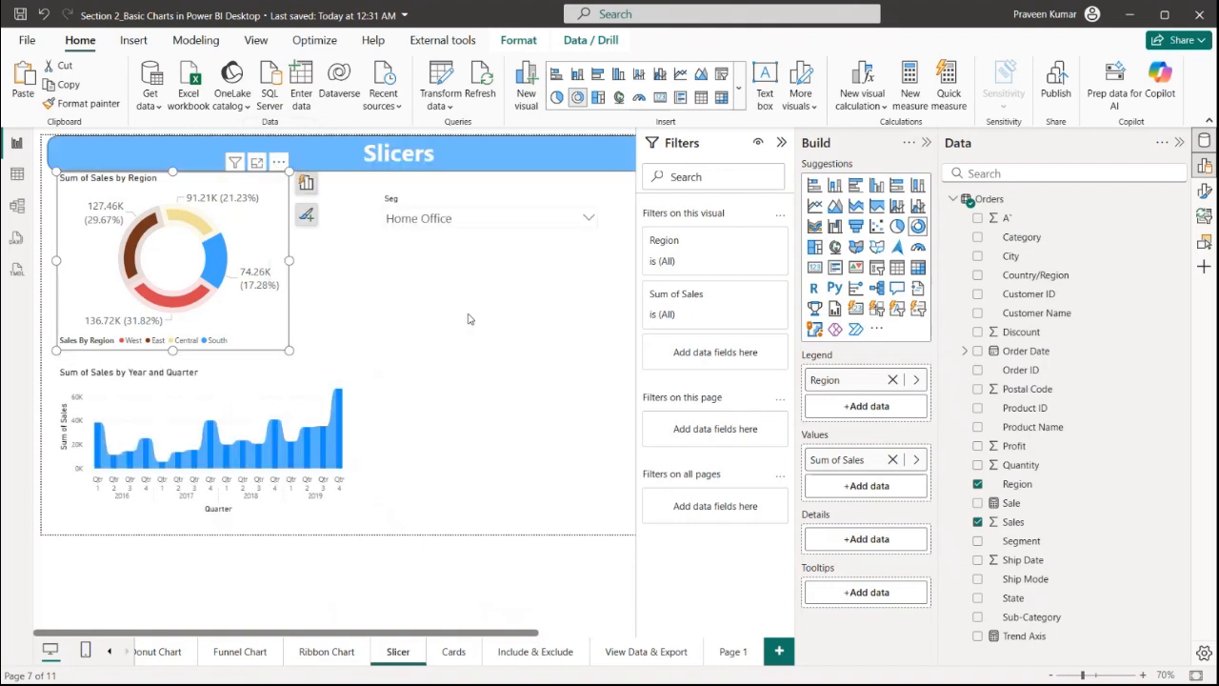
click(362, 444)
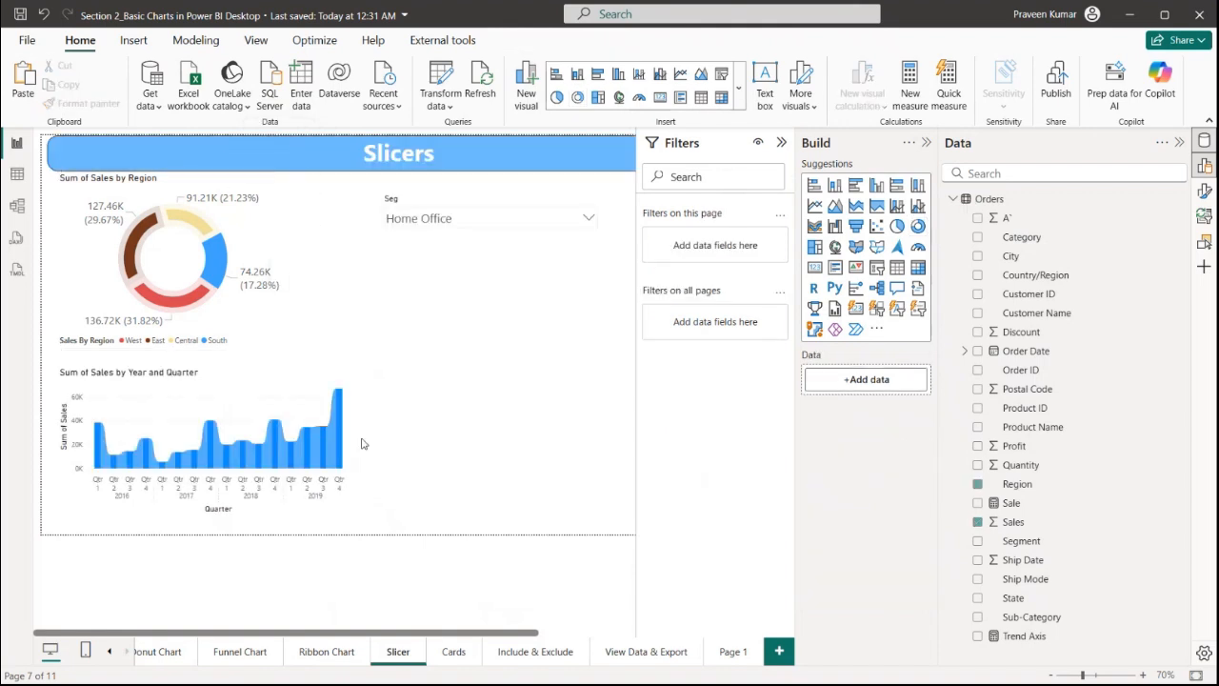
Return to the View Data & Export page, collapse the filters pane and save the report
click(660, 650)
click(781, 142)
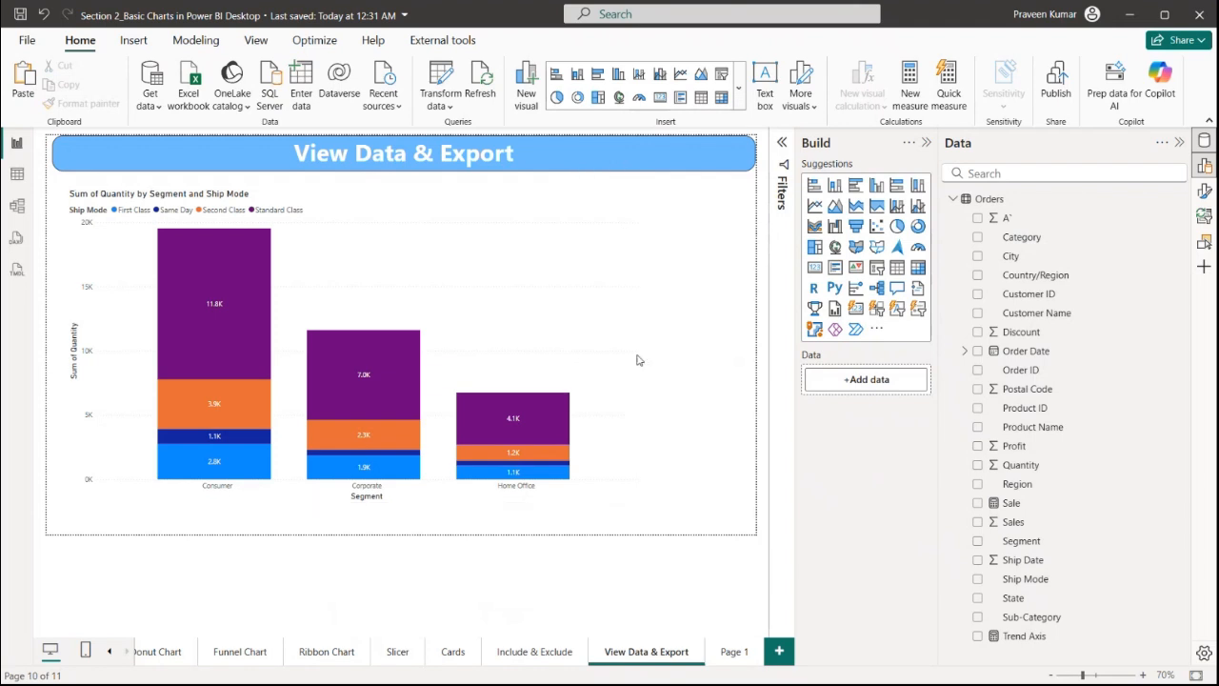
key(ctrl+s)
Switch to the Section 3_Maps report and inspect the Indian states by population table in Table view
key(alt+Tab)
key(alt+Tab)
key(alt+Tab)
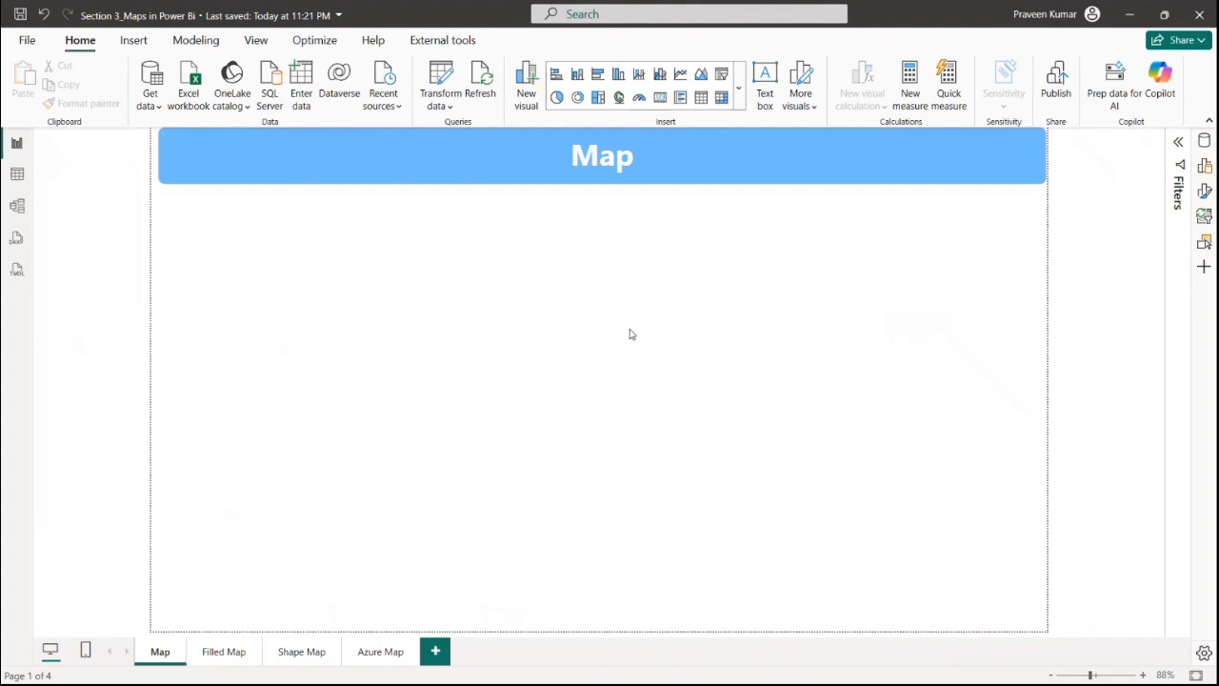
click(15, 174)
click(1081, 200)
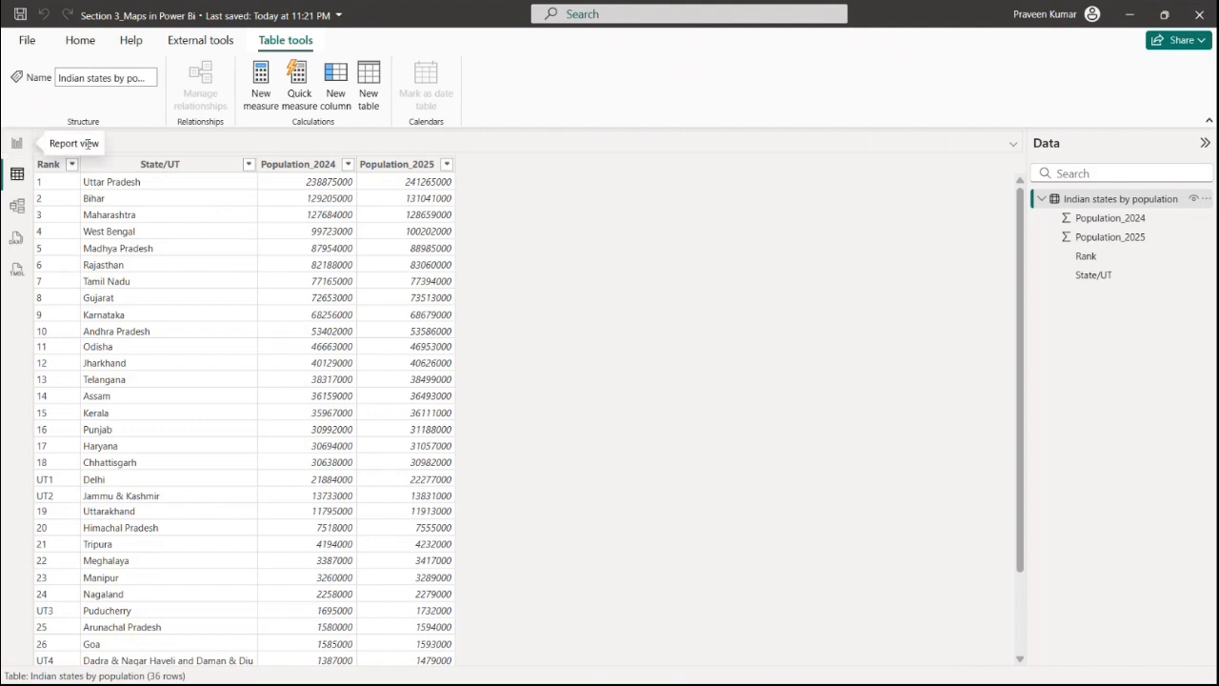
click(16, 142)
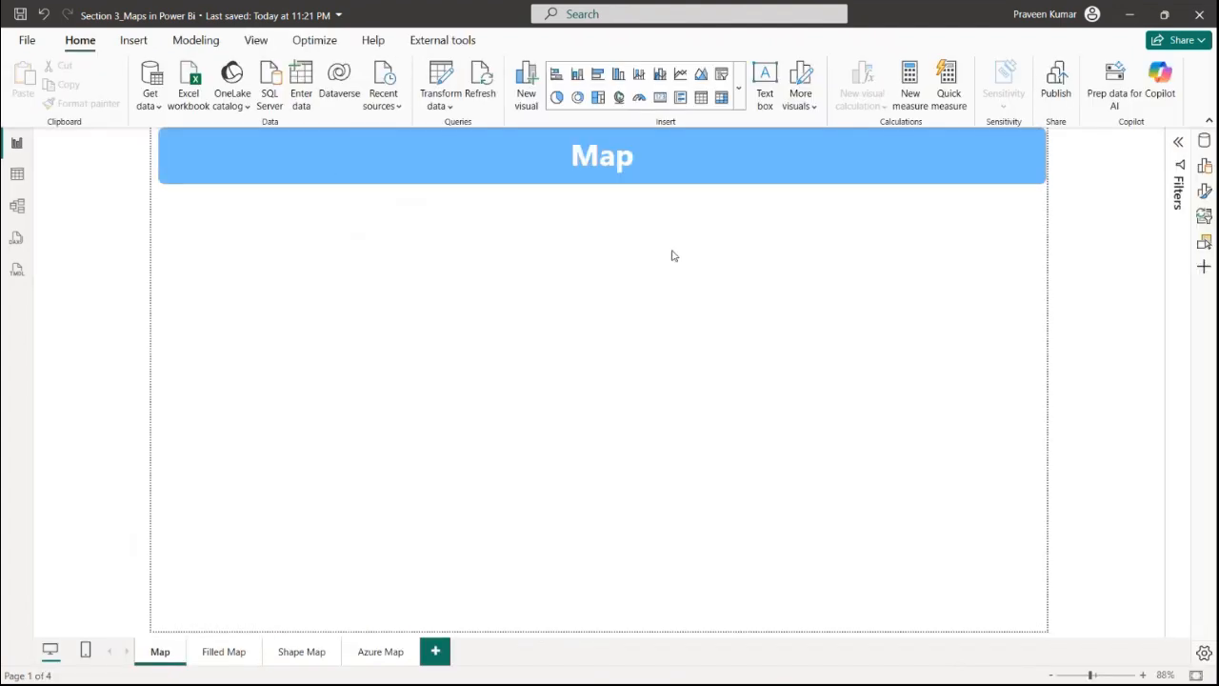
Insert a Map visual on the Map page and resize it to about half the page width
click(1177, 143)
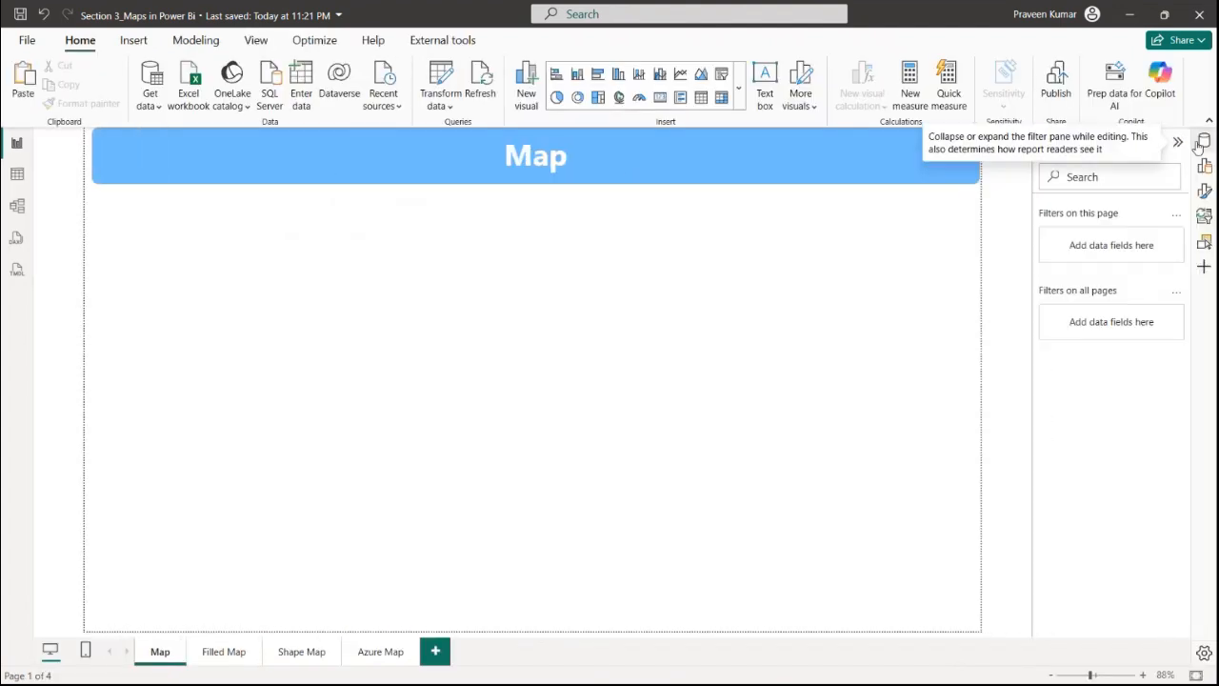
click(1202, 142)
click(1204, 141)
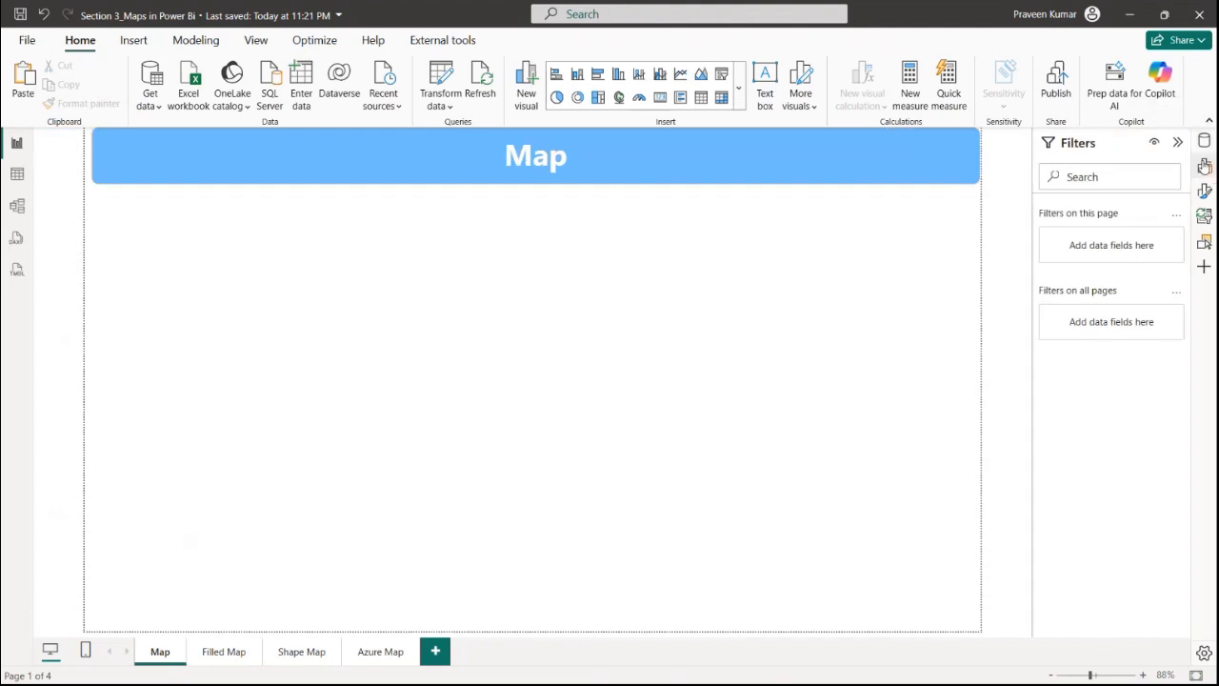
click(1205, 166)
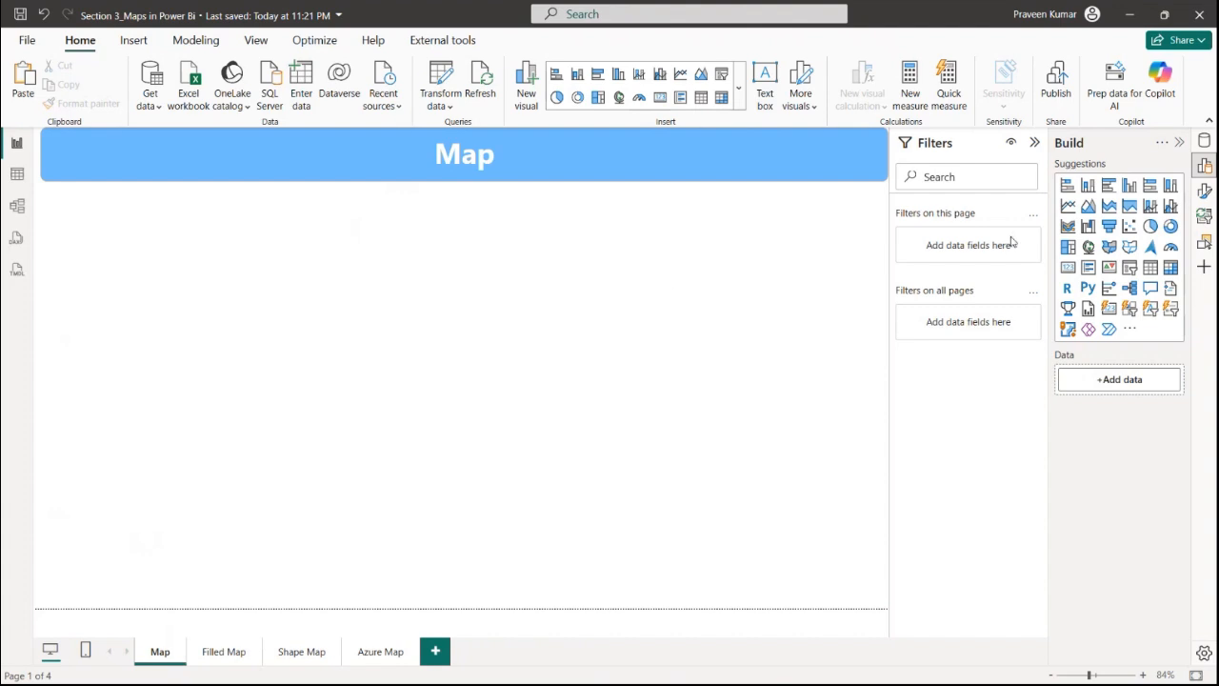
click(1089, 247)
drag(886, 346, 520, 443)
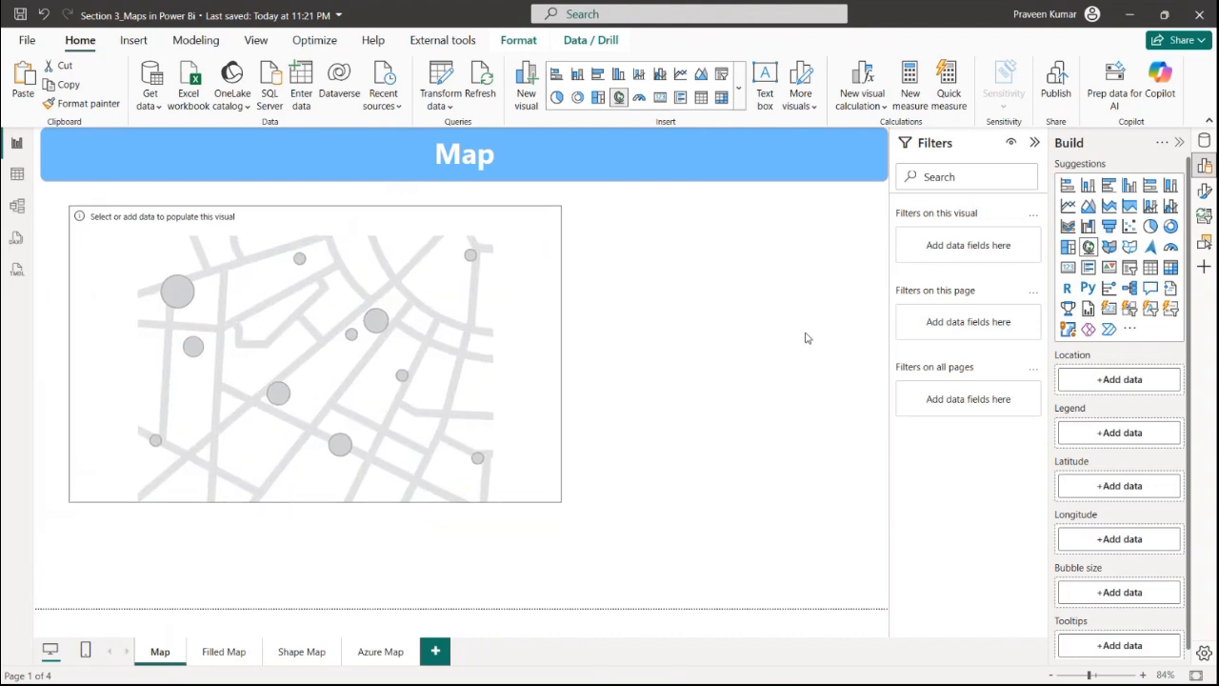
Add the State/UT field to the map's Location
click(1205, 141)
click(1062, 200)
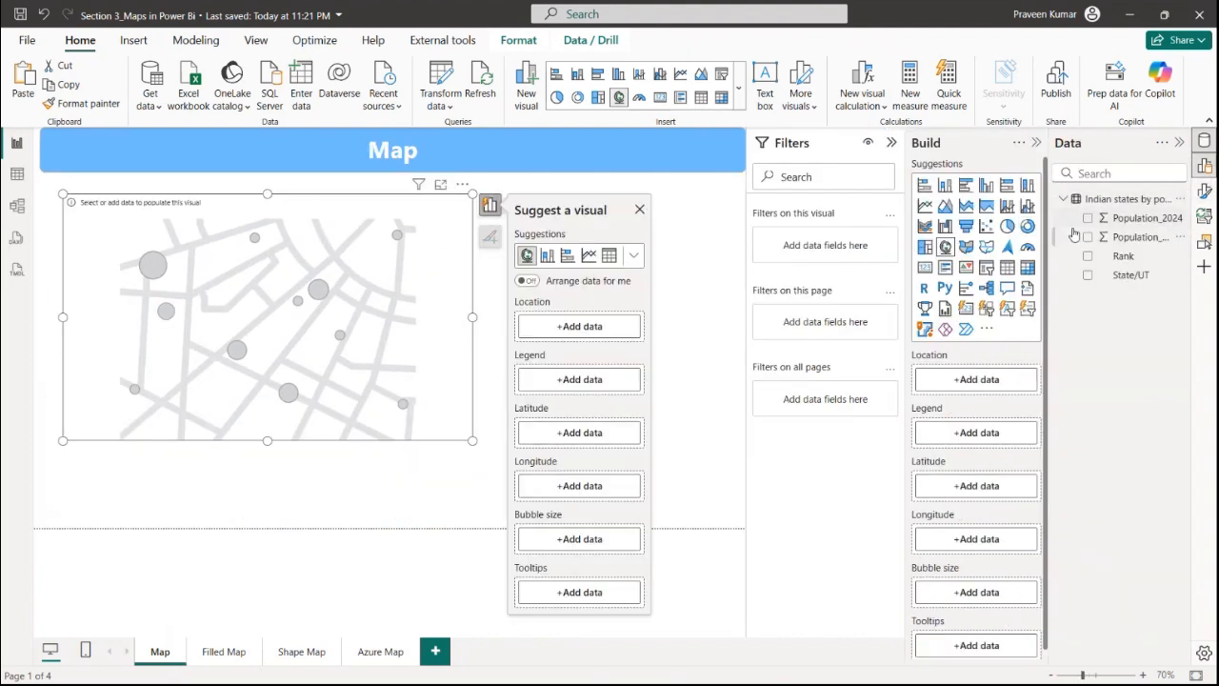
drag(1105, 275, 987, 382)
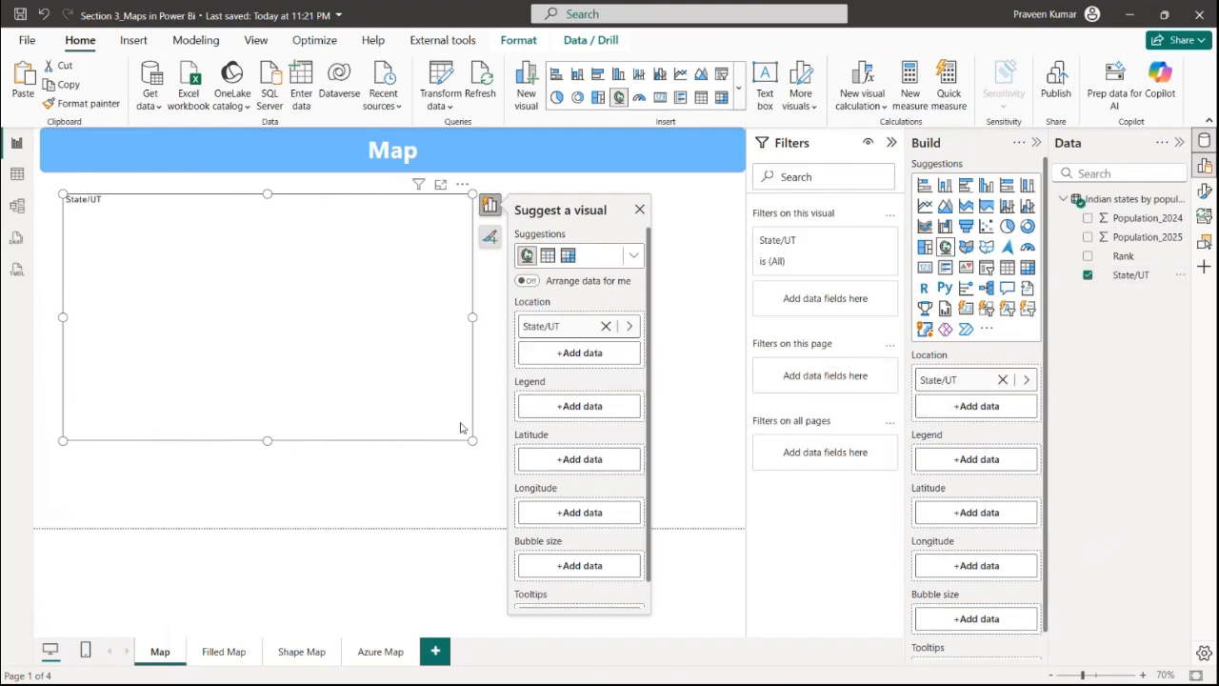
Extend the map visual's height down to about the page's lower third and close the visual suggestions
drag(470, 439, 463, 499)
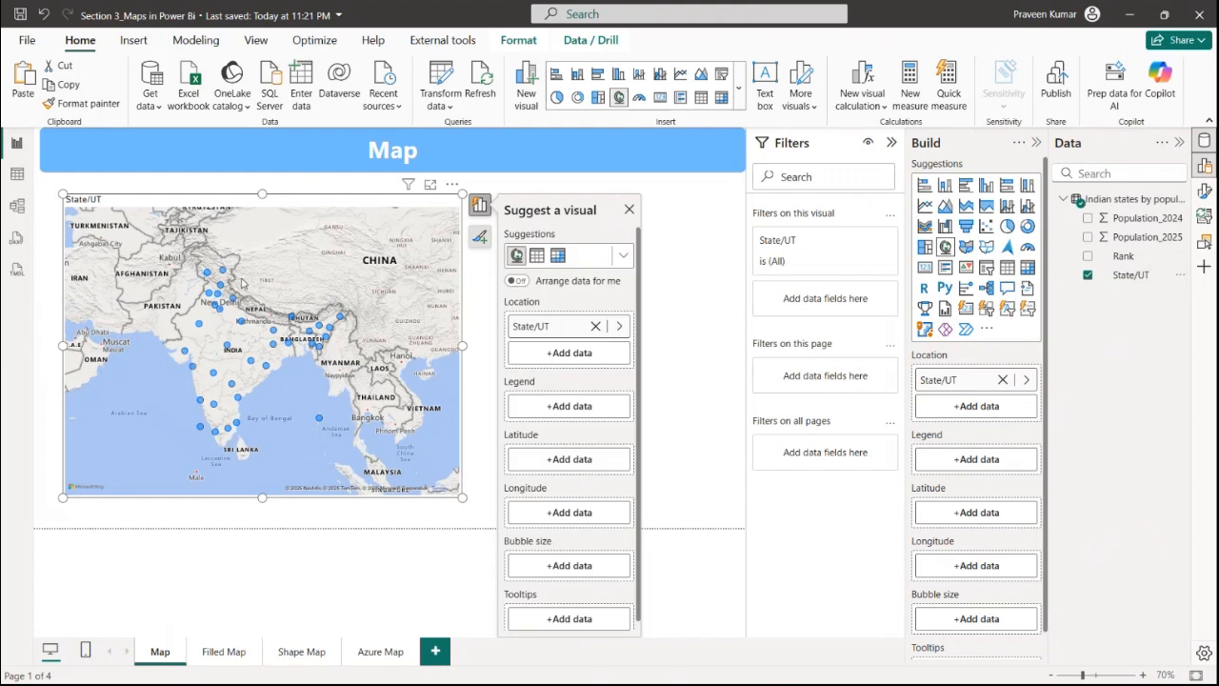
click(629, 210)
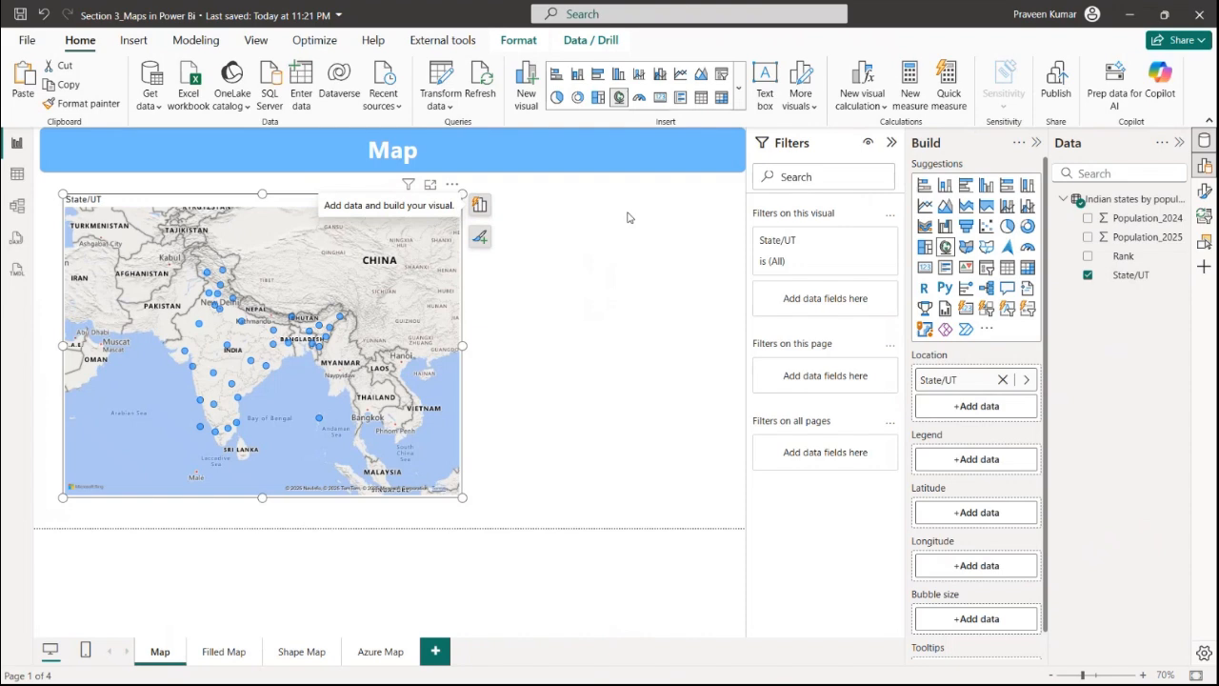
click(560, 266)
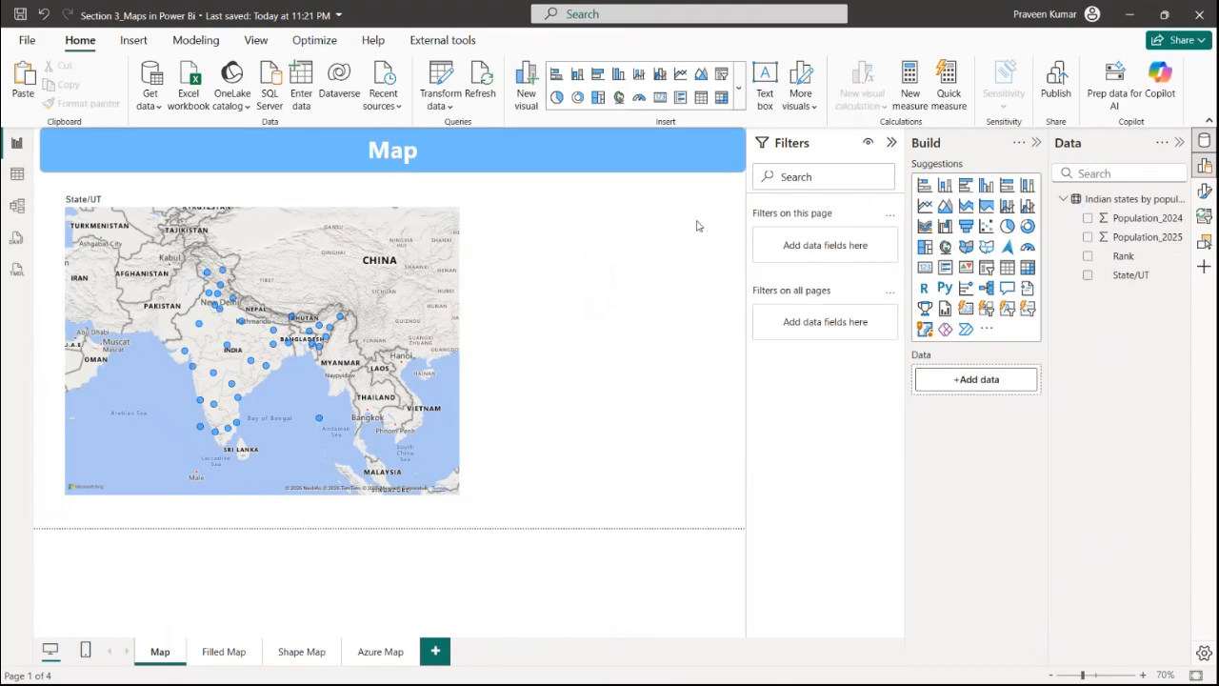
Review the Map and Filled Map visuals option under Security and the Preview features in the Options dialog
click(1057, 14)
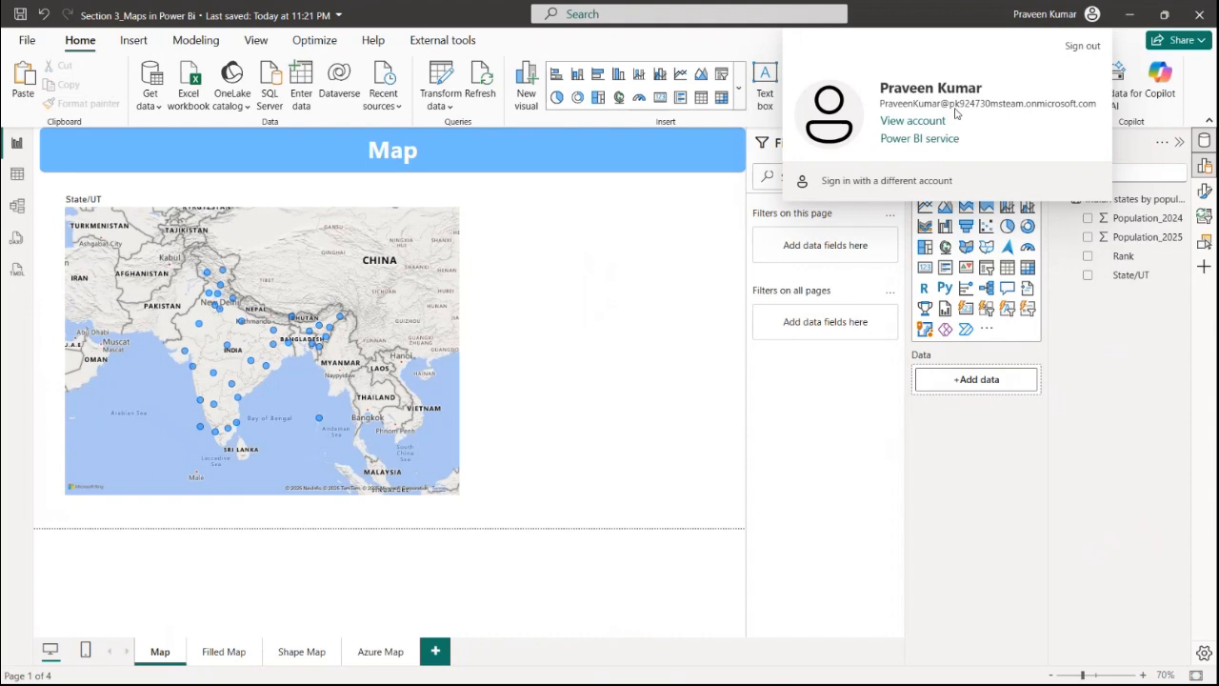
click(549, 285)
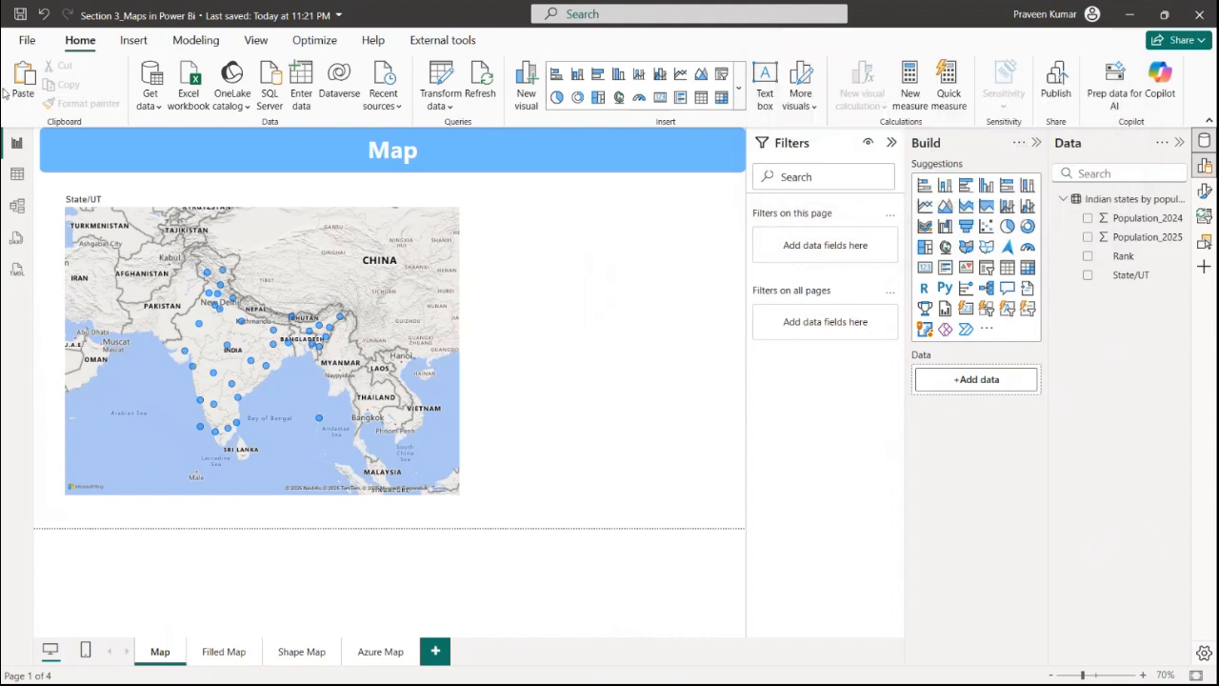
click(26, 41)
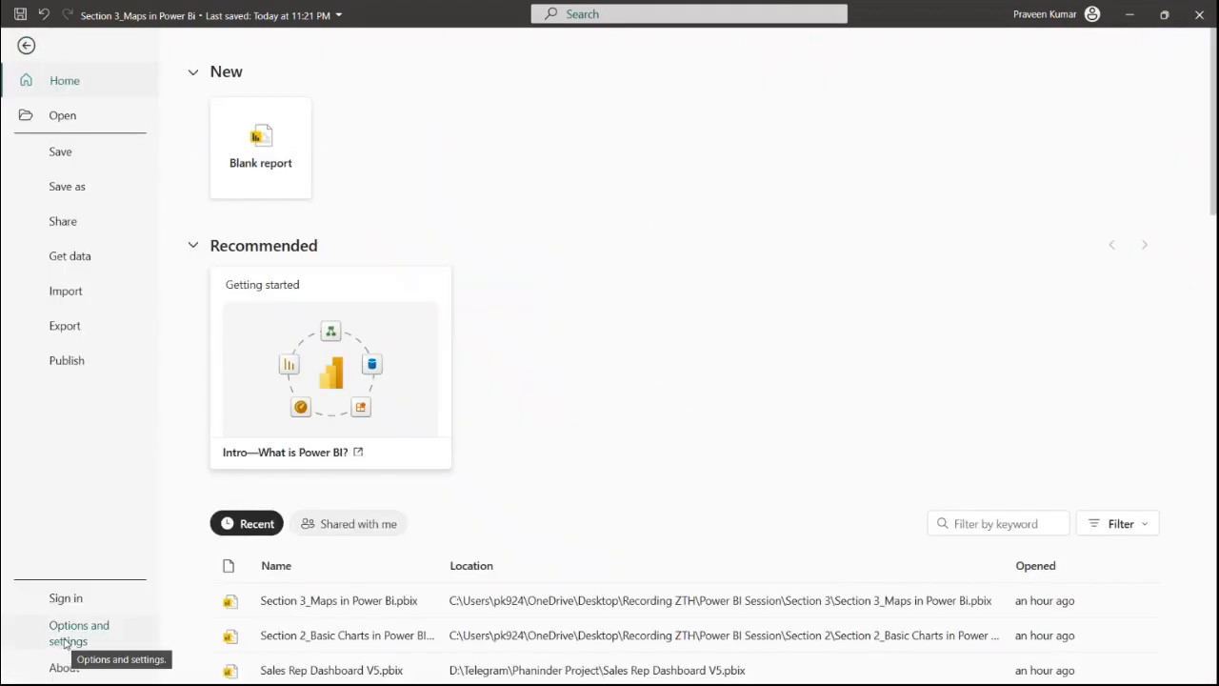
click(27, 47)
click(27, 43)
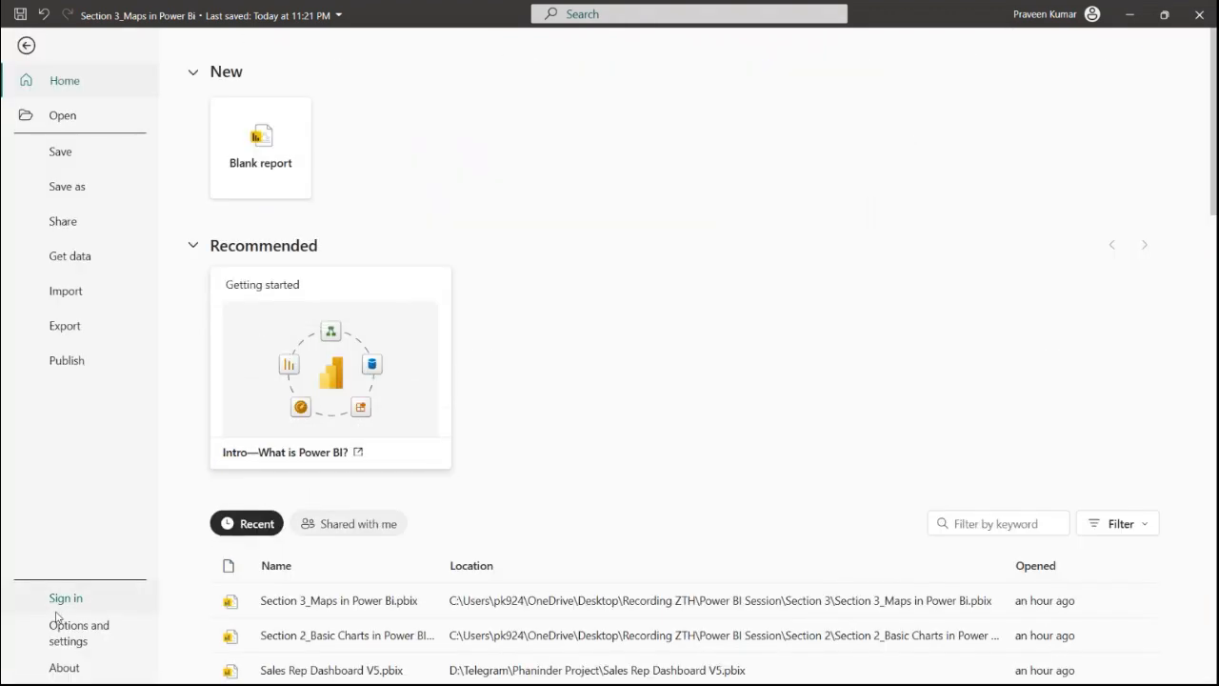
click(68, 641)
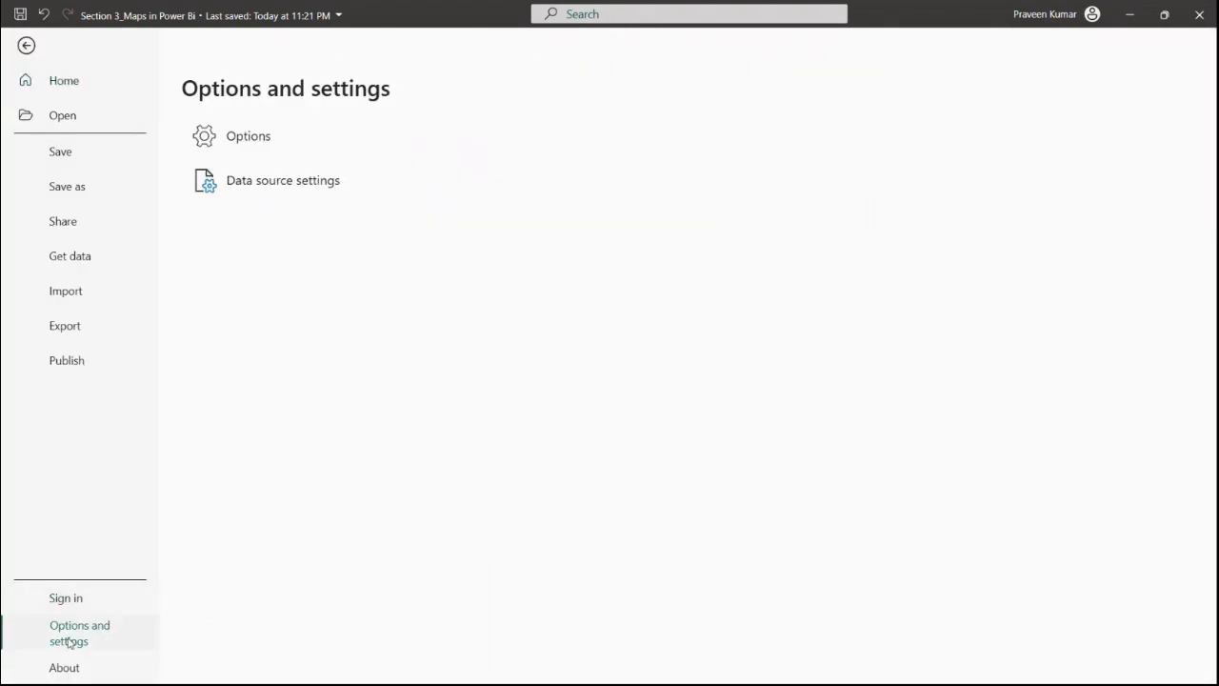
click(244, 148)
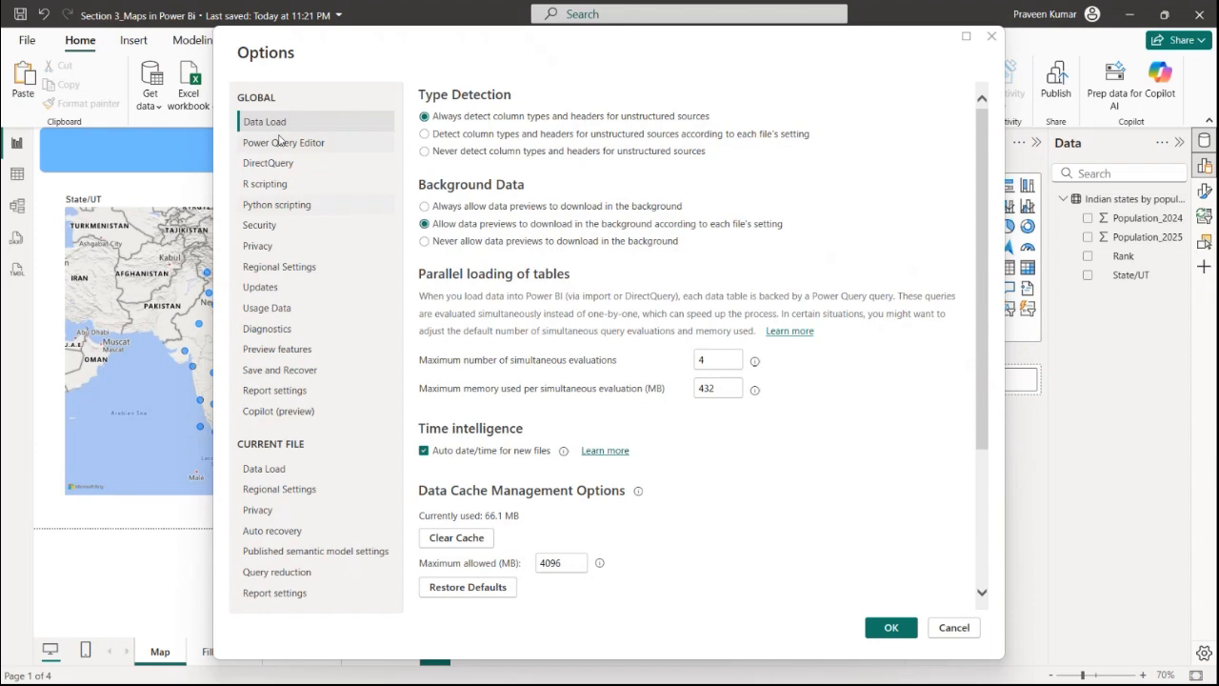
click(263, 229)
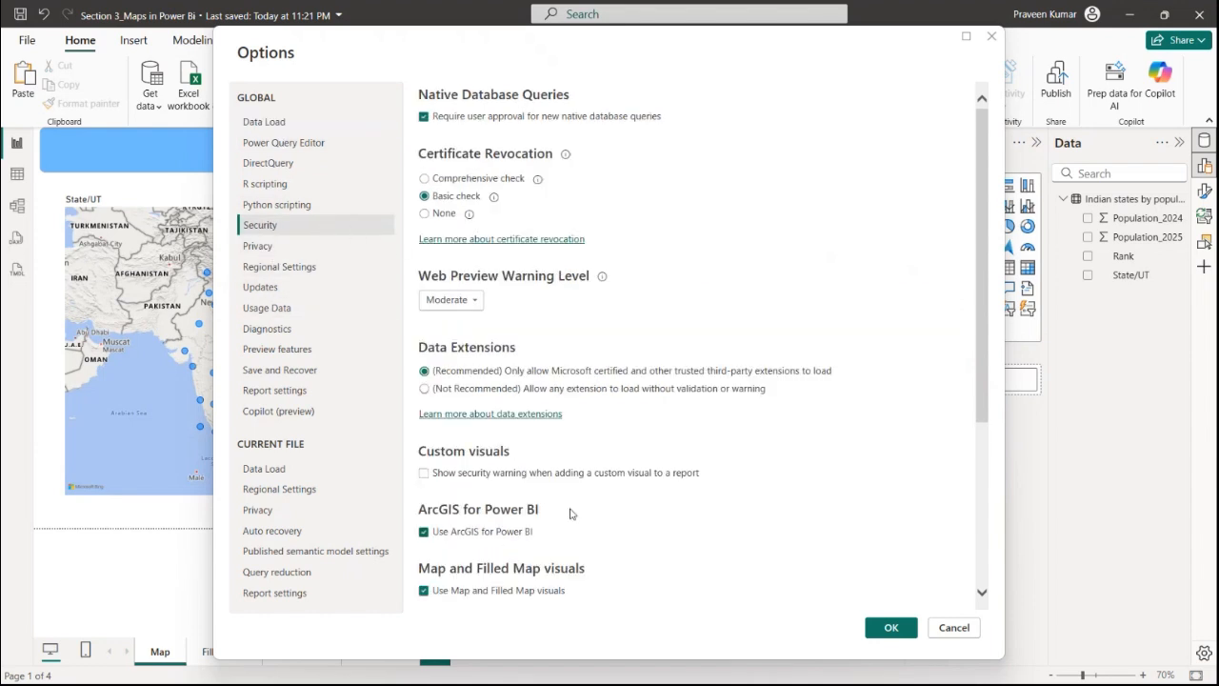
scroll(562, 448, down, 3)
scroll(519, 424, down, 2)
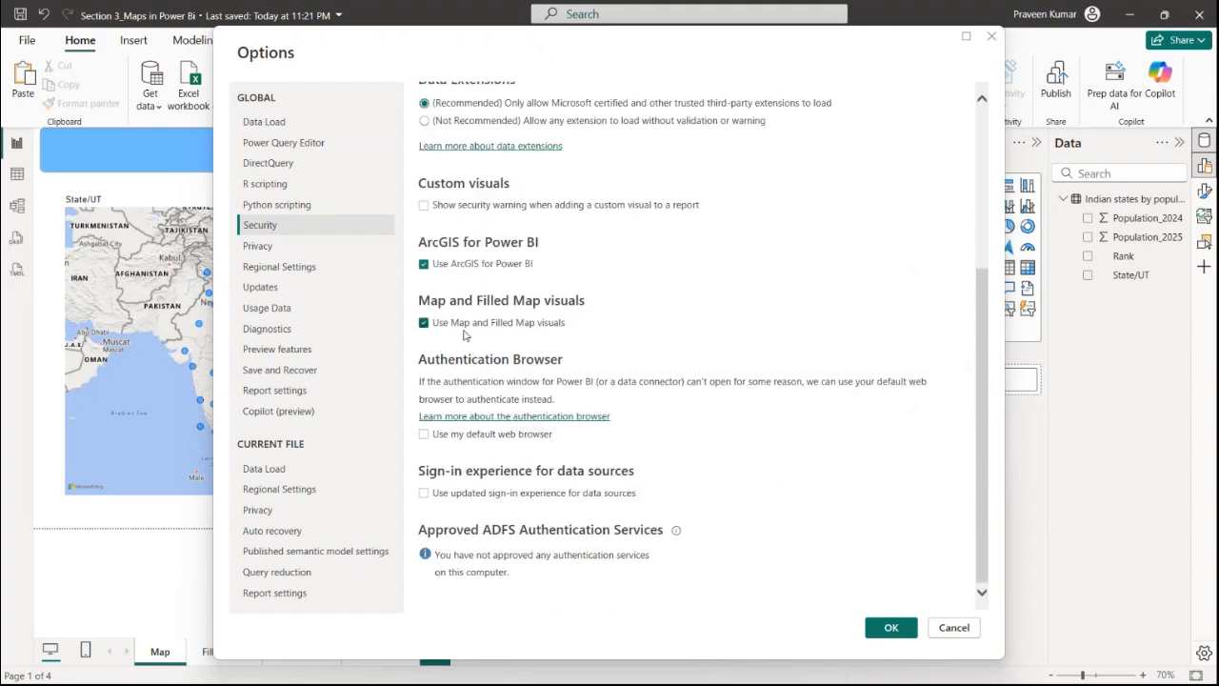
scroll(562, 352, up, 4)
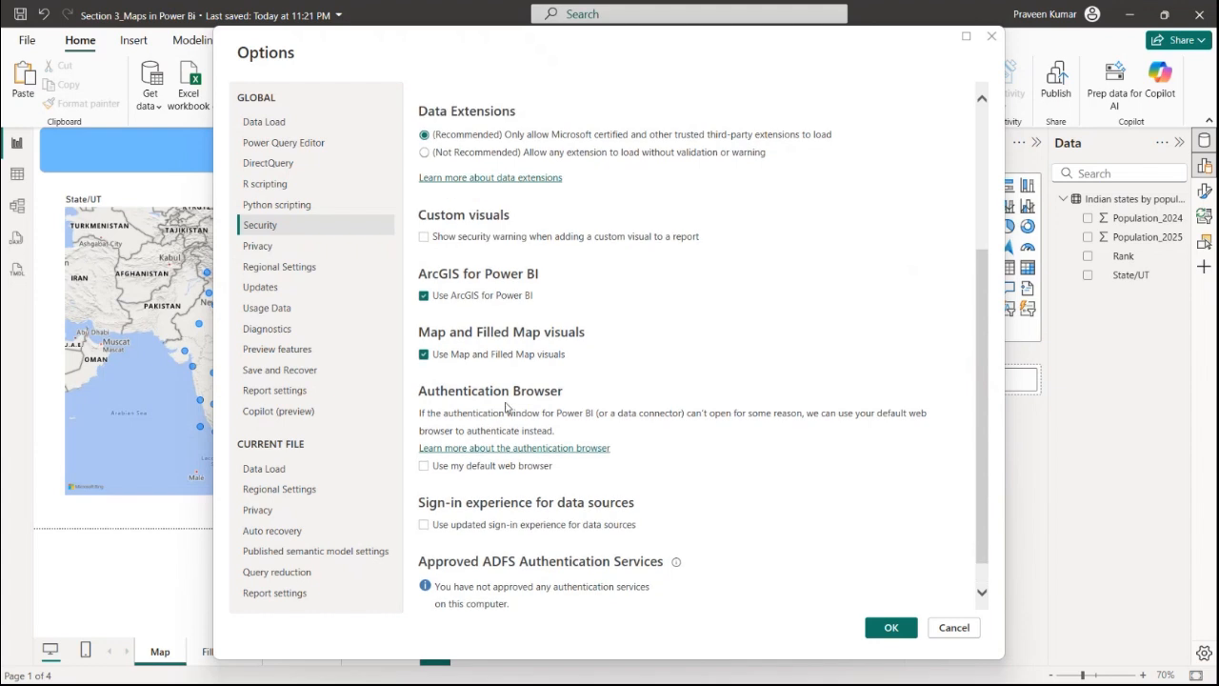
scroll(503, 483, down, 4)
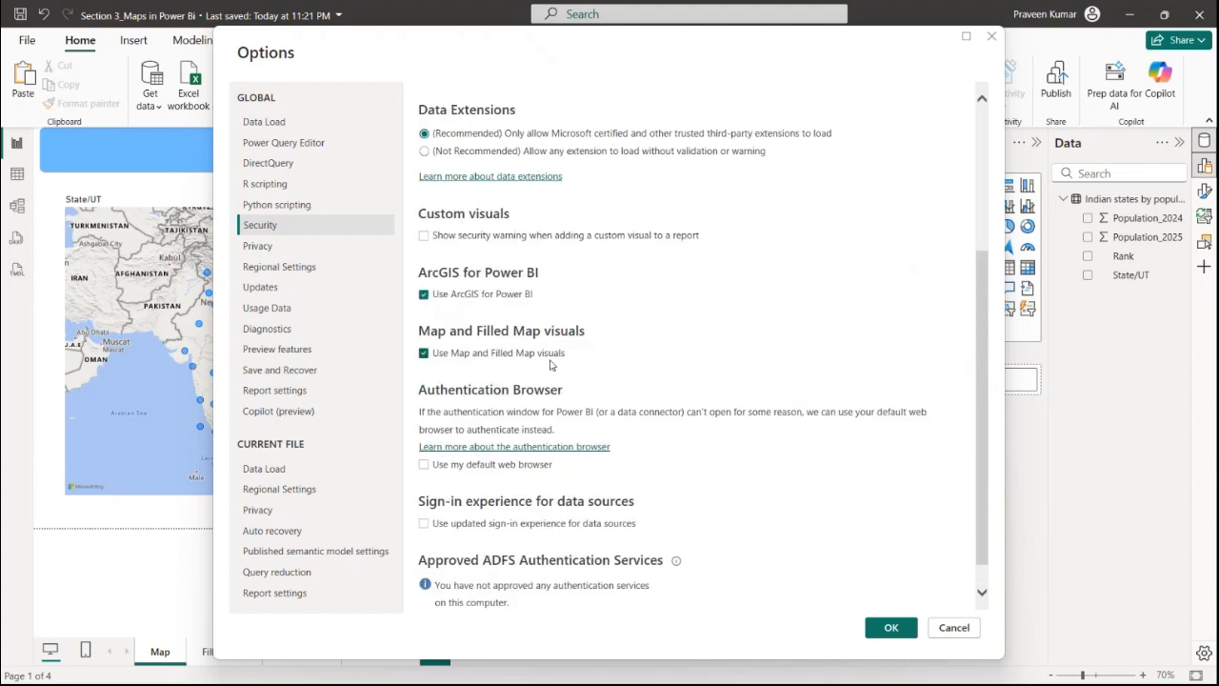
click(283, 352)
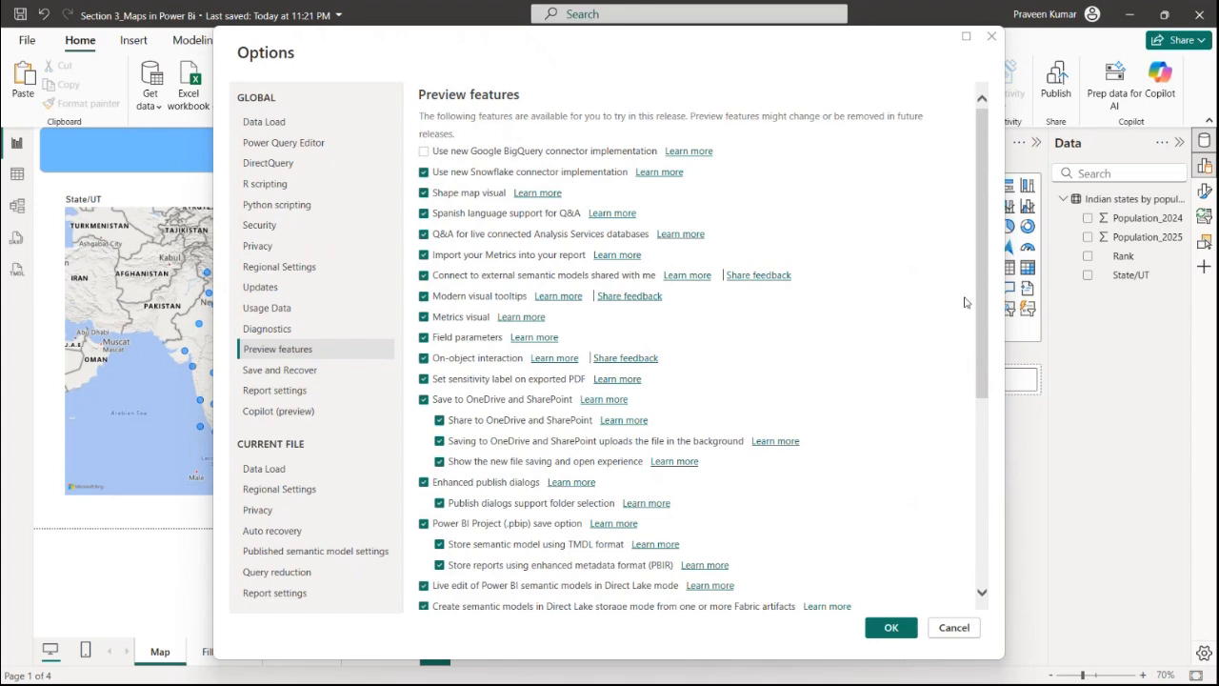
click(992, 36)
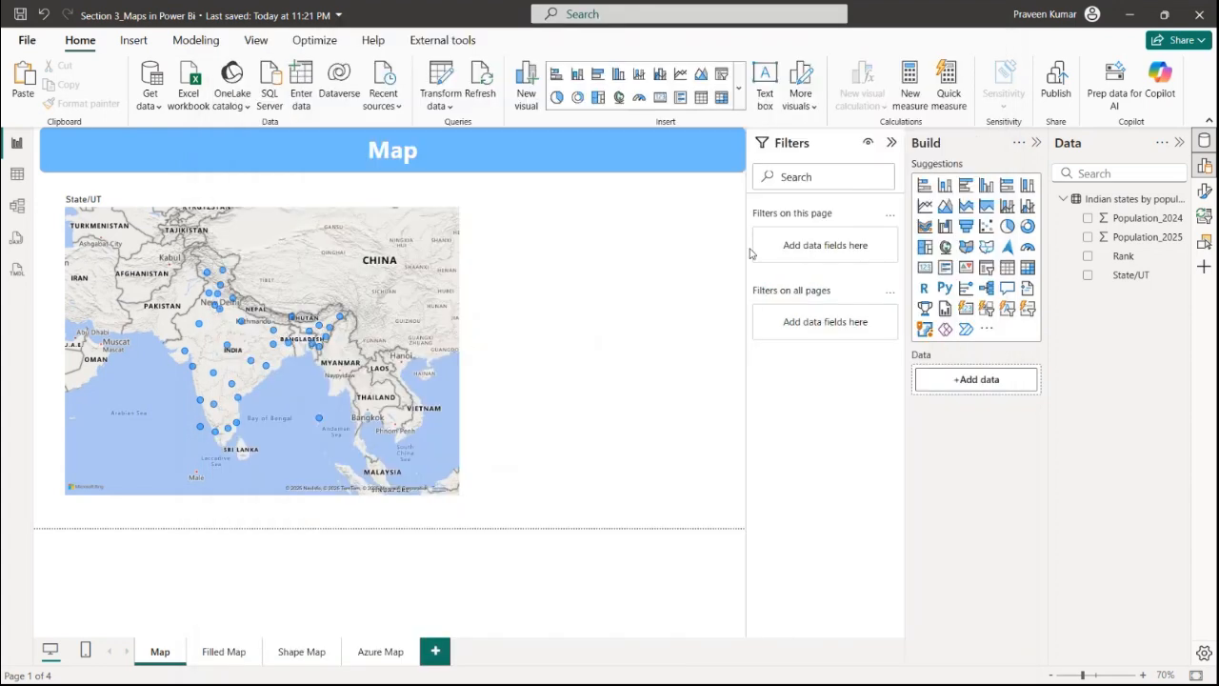
Switch to the web browser and open the Power BI service at app.powerbi.com
click(1057, 19)
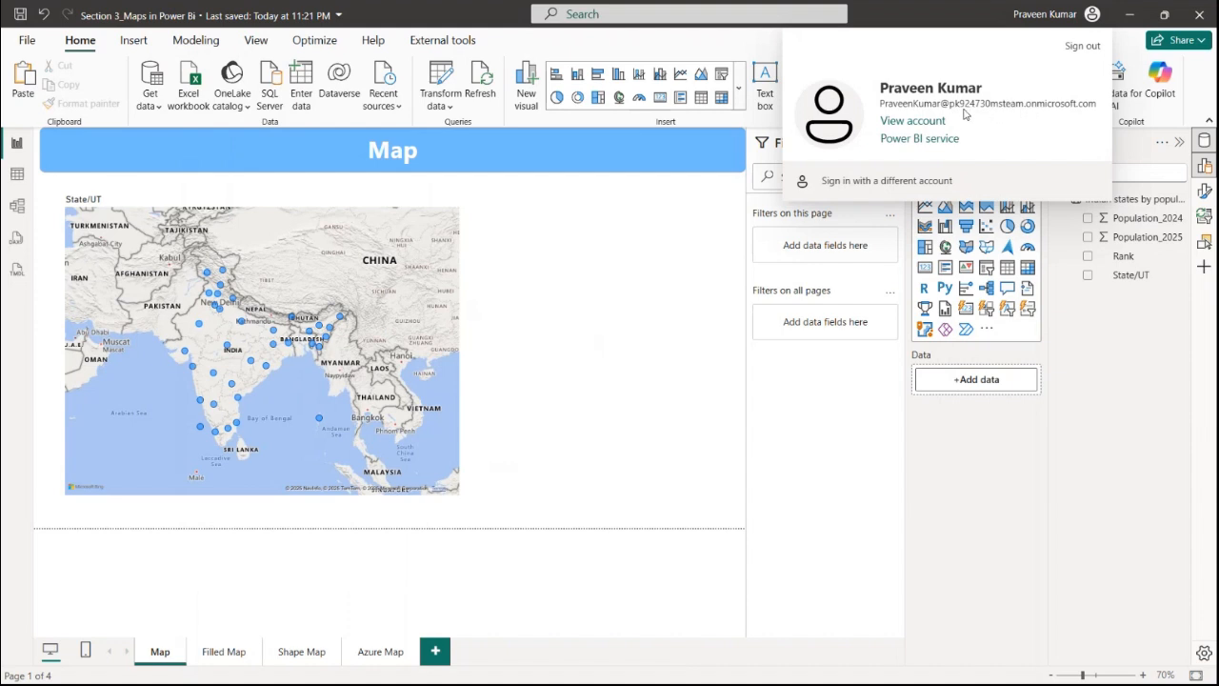
click(626, 290)
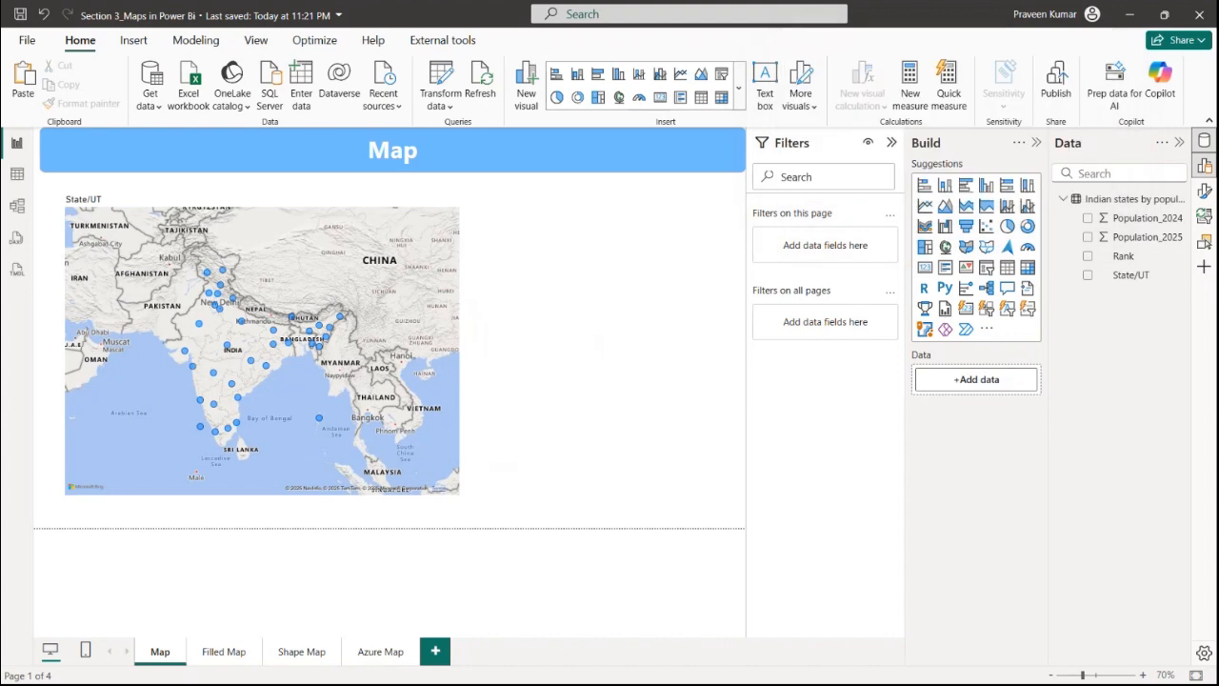
click(669, 676)
click(792, 53)
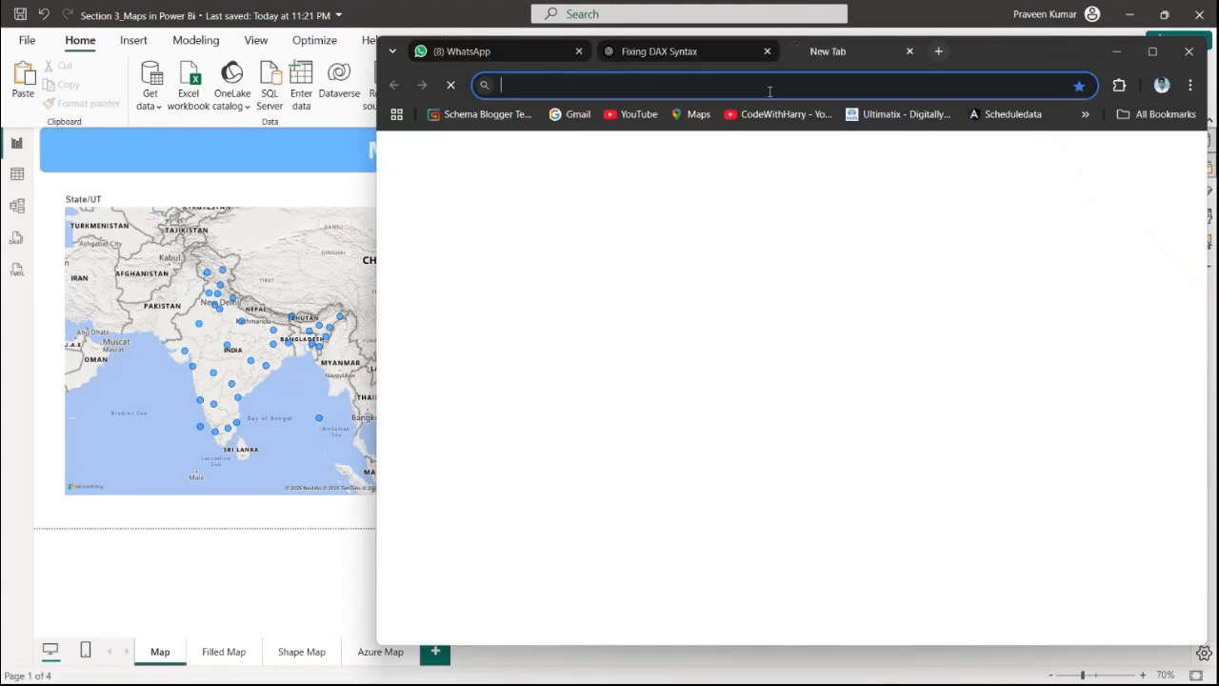
text(powe)
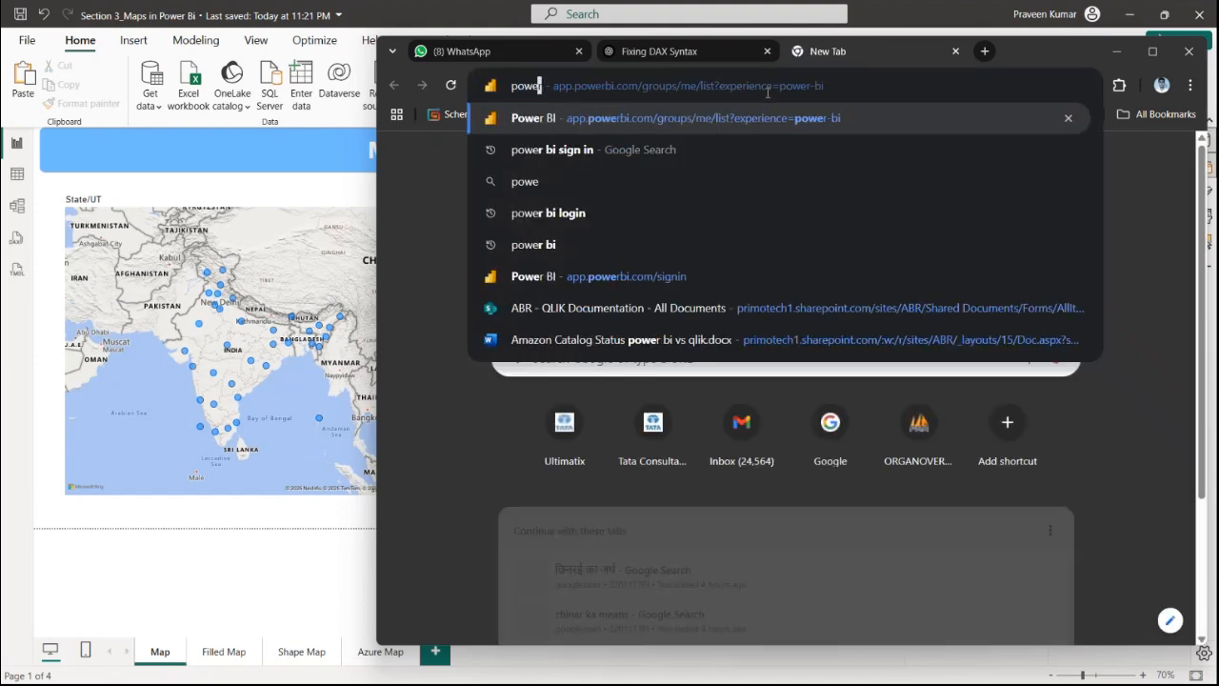
key(Return)
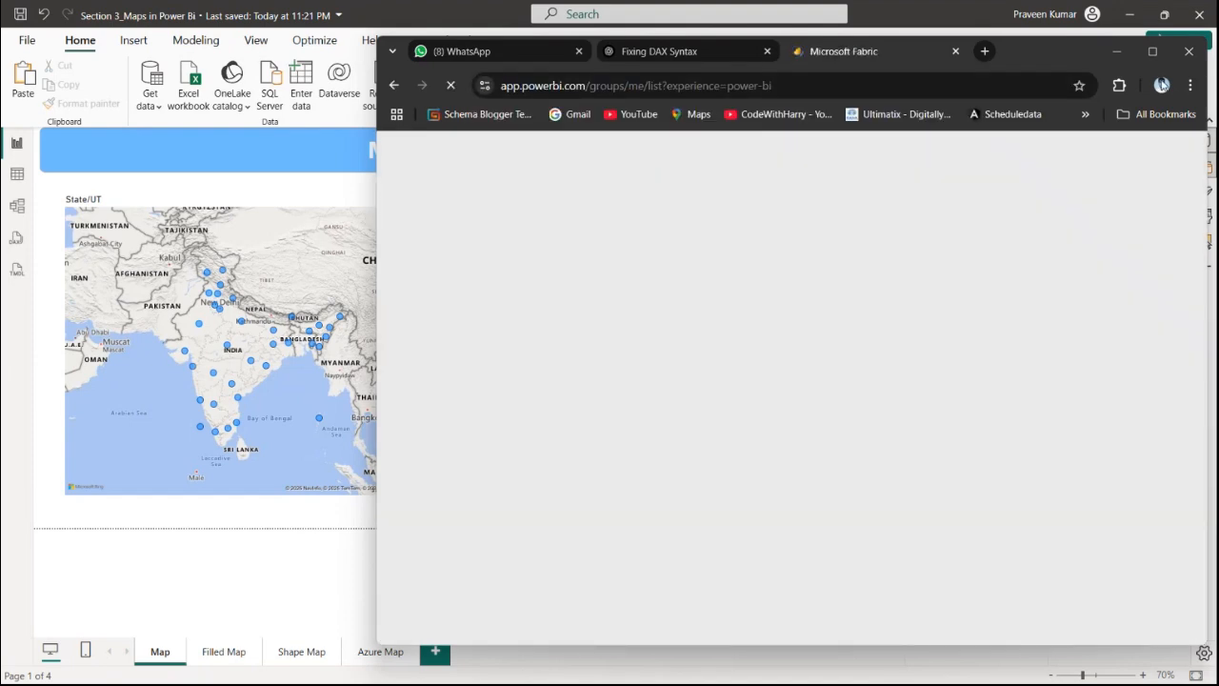
click(1153, 51)
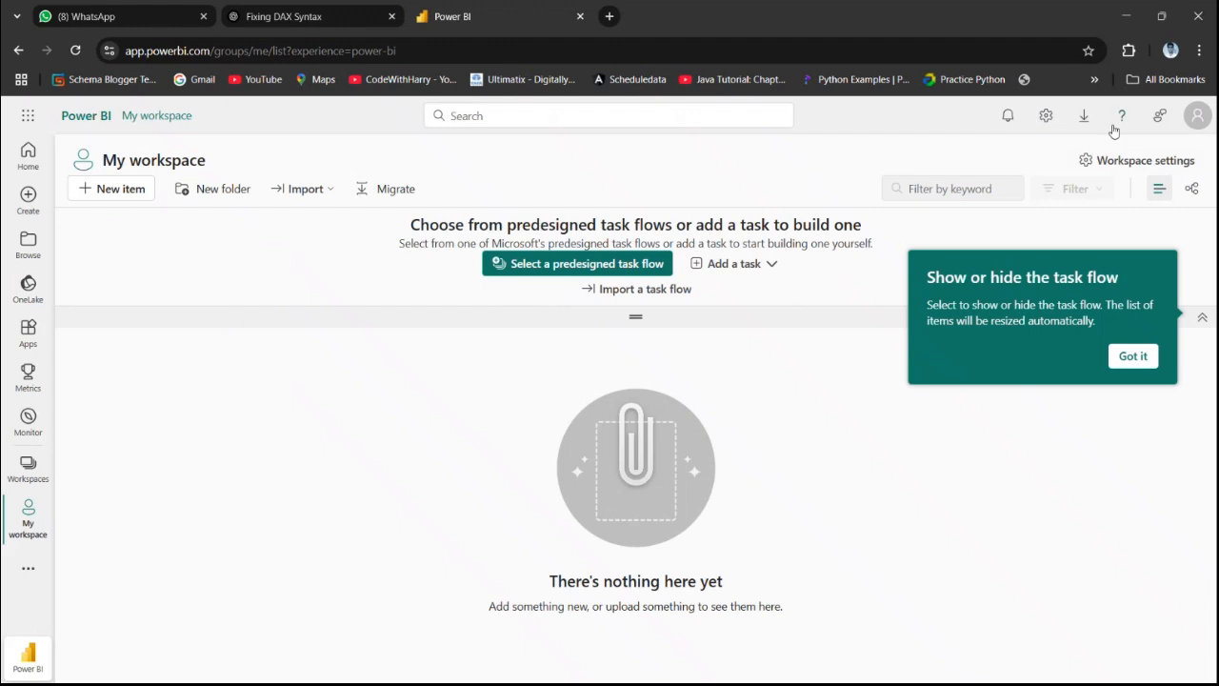
Open the Admin portal from the Power BI service settings
click(1199, 116)
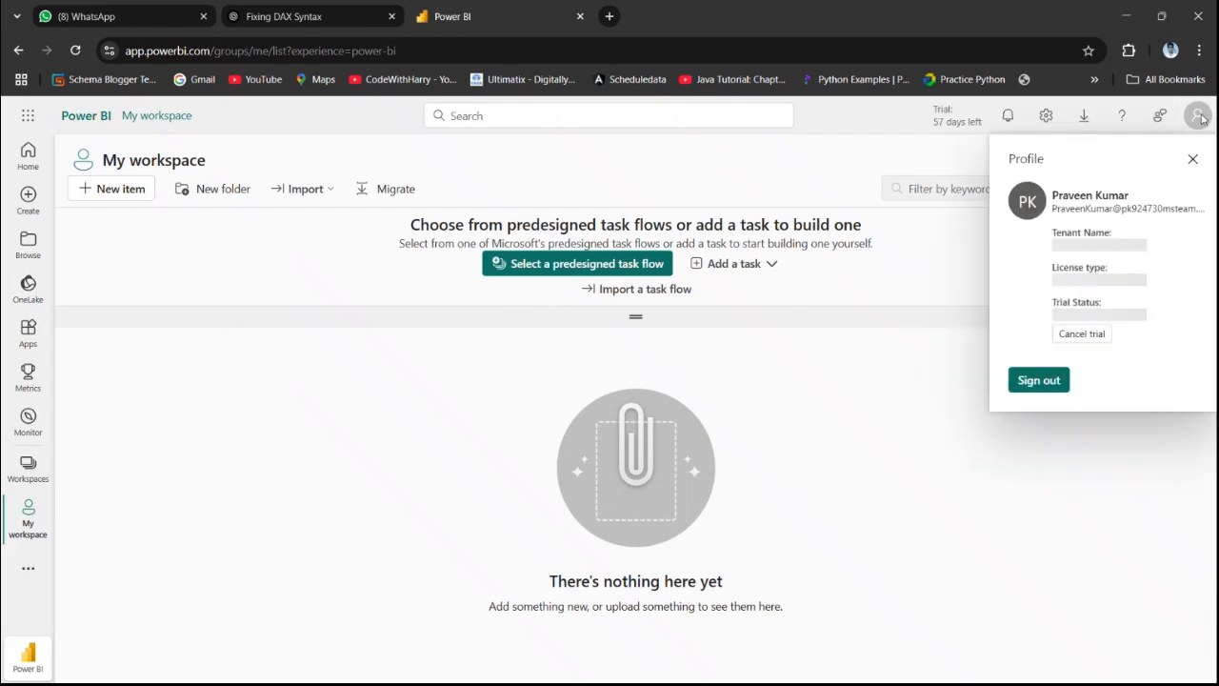
click(884, 149)
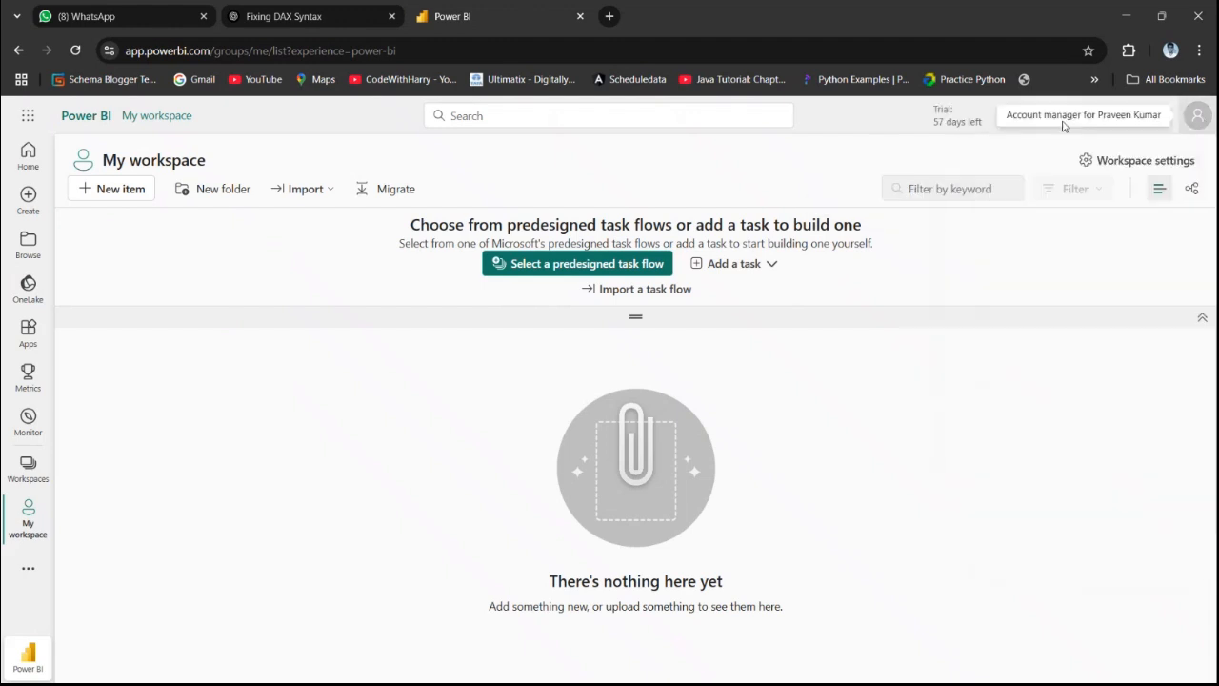
click(1166, 265)
click(1045, 116)
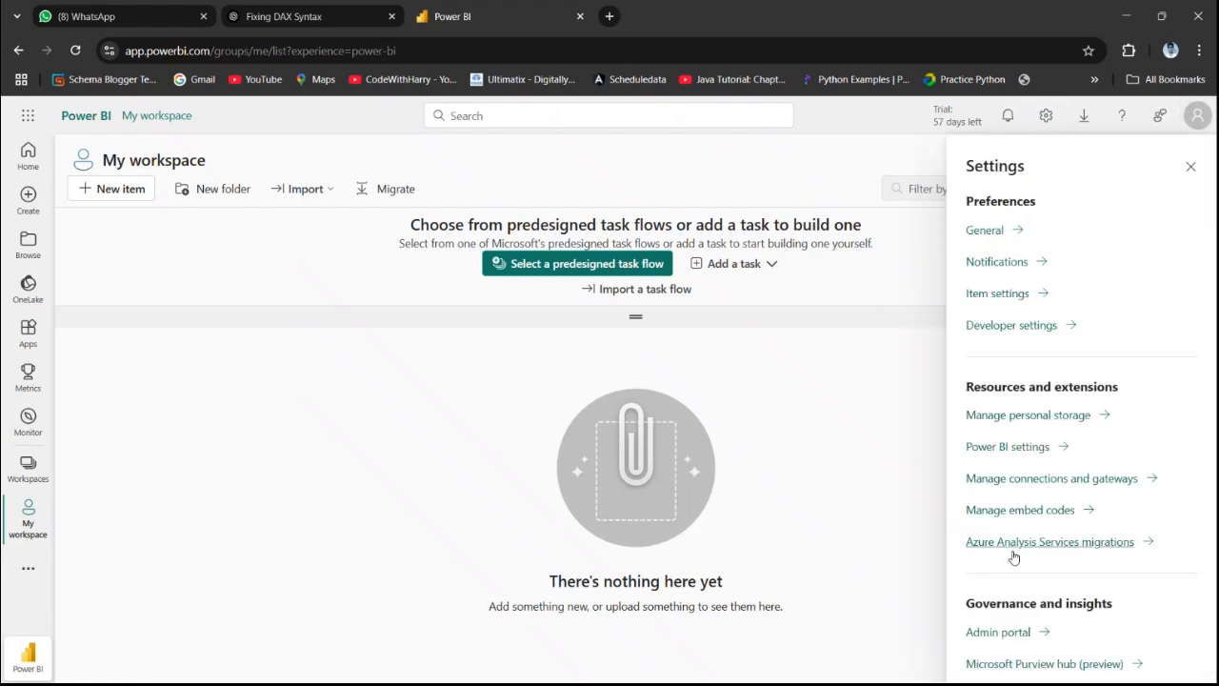
click(991, 634)
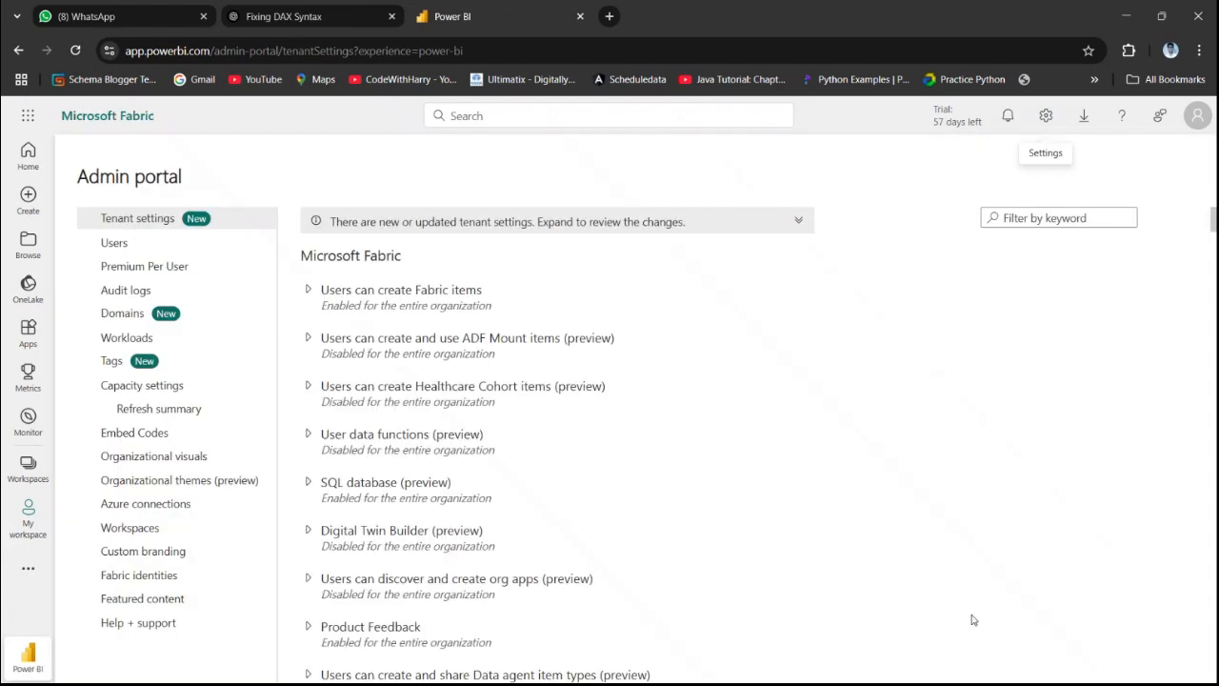
Filter the tenant settings by "MAp" and expand the Map and filled map visuals setting
click(1060, 218)
text(MAp)
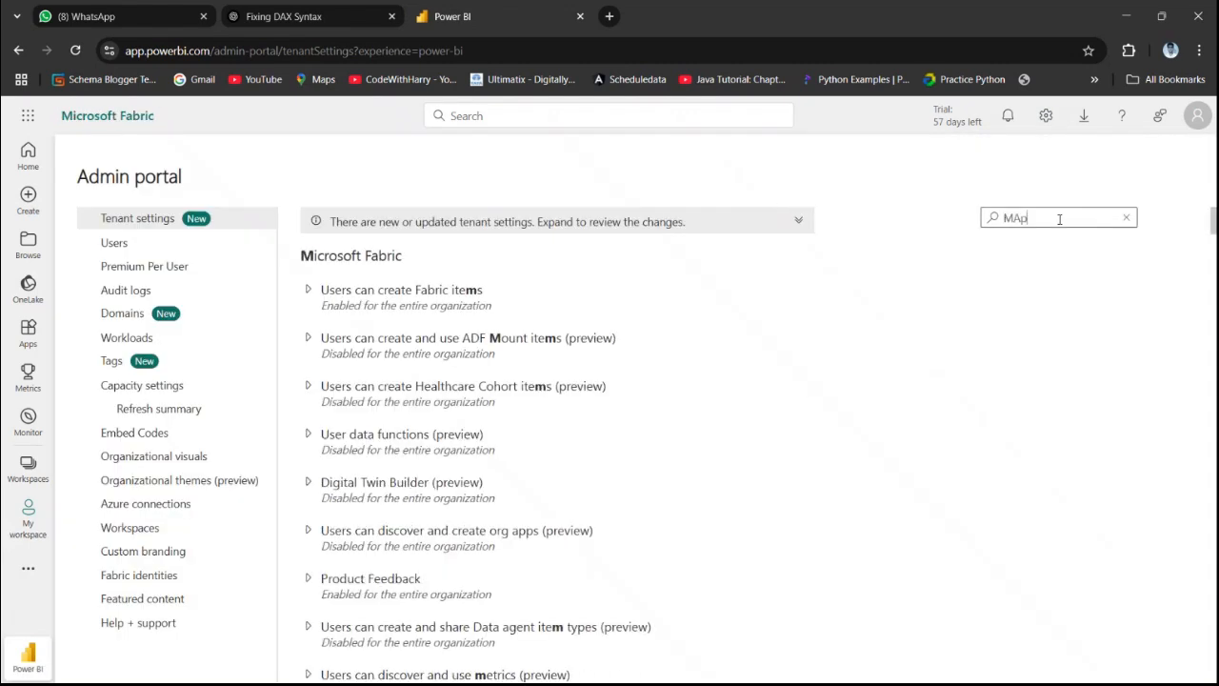
click(309, 483)
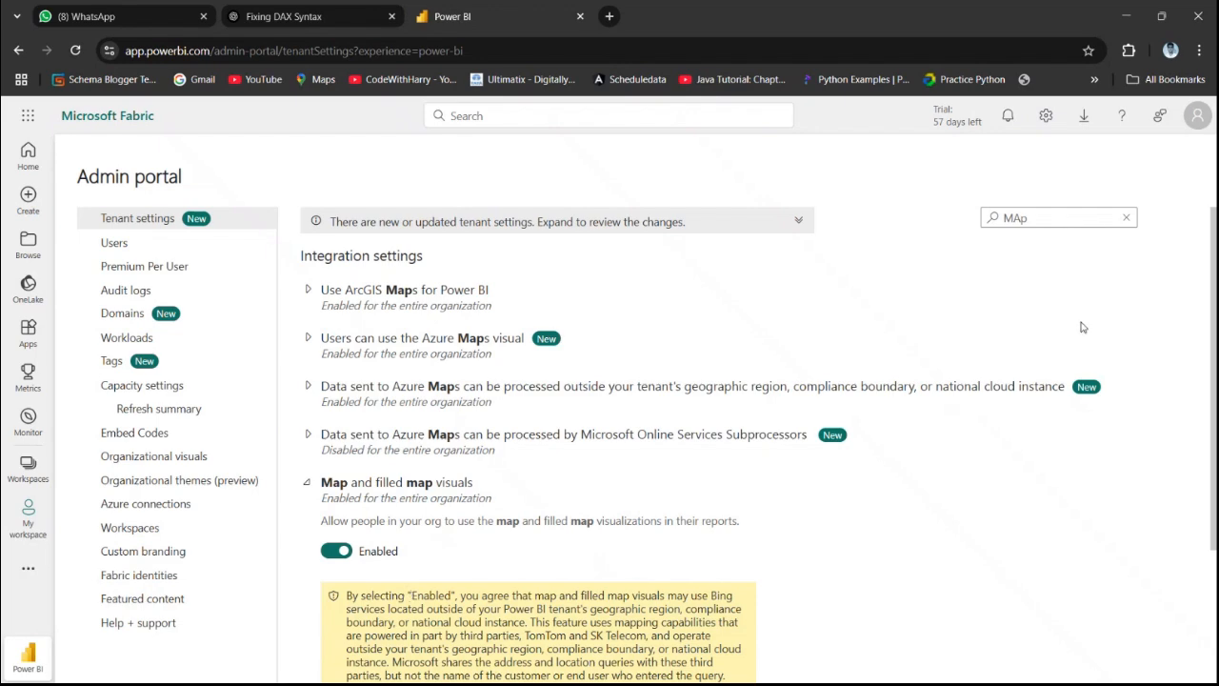
click(1126, 17)
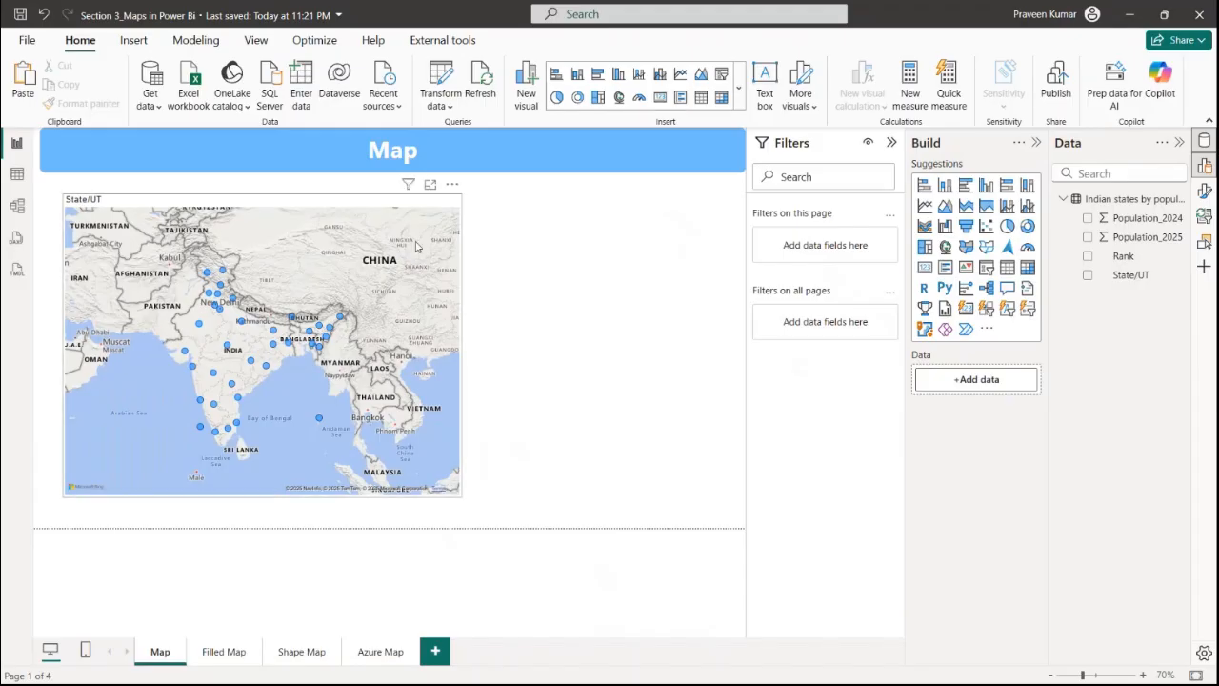
Add Population_2024 to the map visual's Bubble size field
click(322, 259)
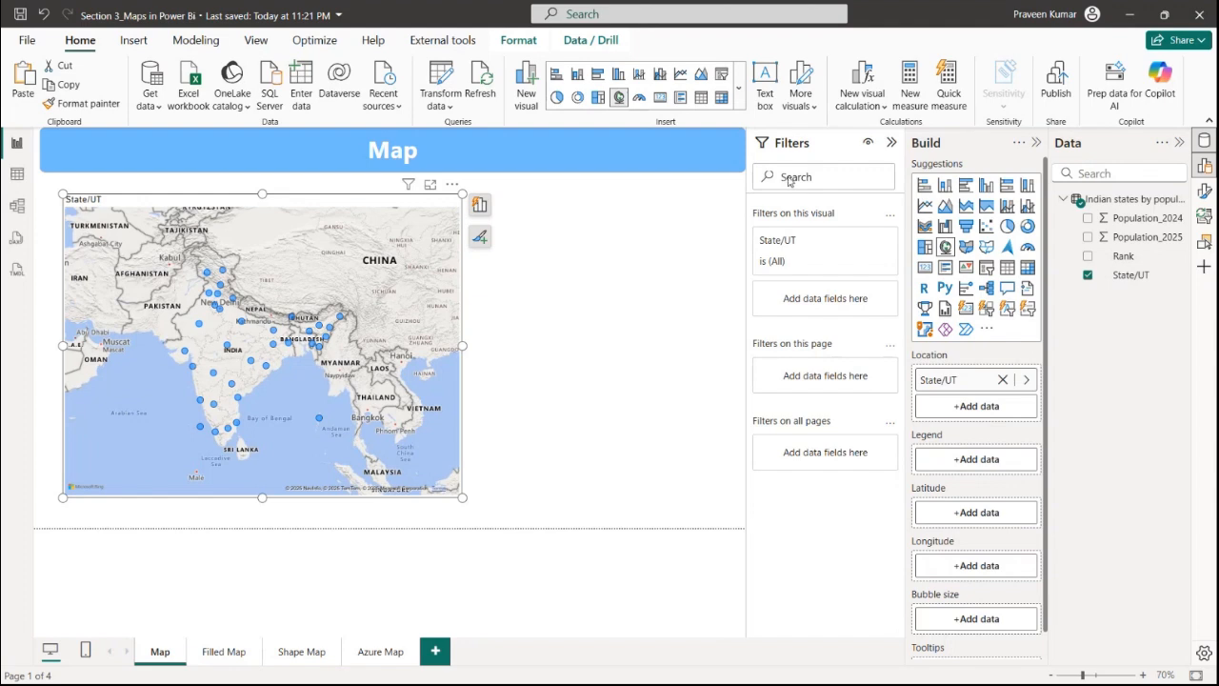
click(892, 142)
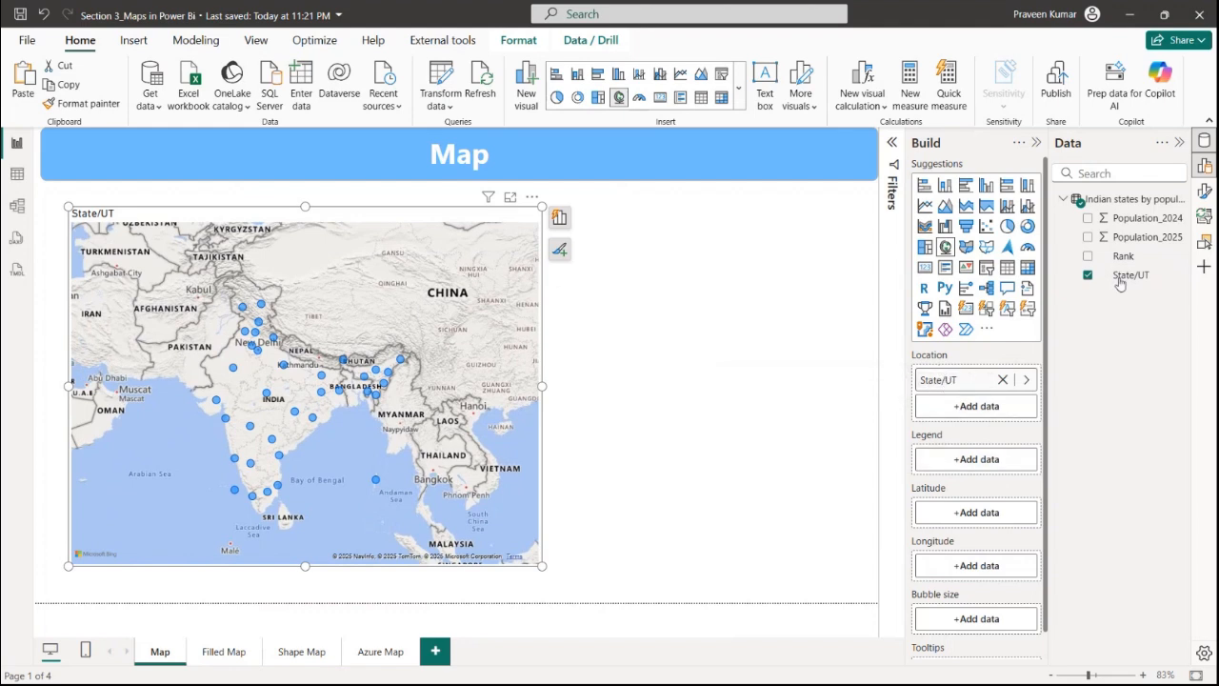
drag(1119, 229, 966, 459)
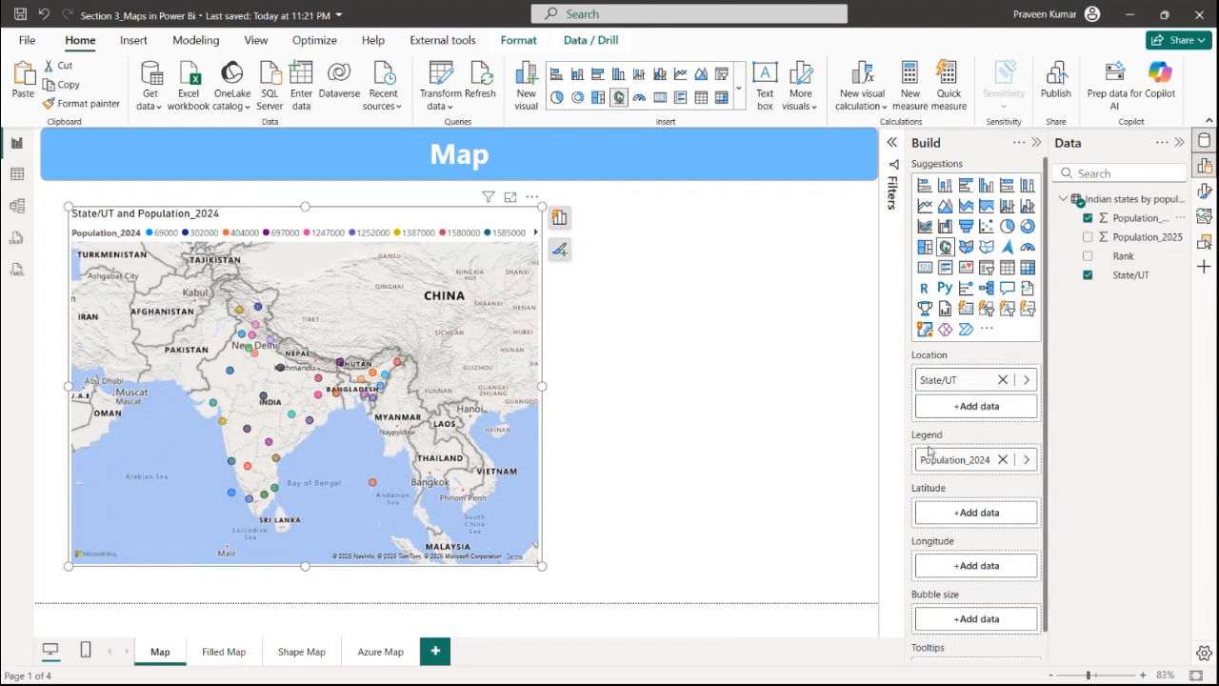
drag(937, 461, 945, 620)
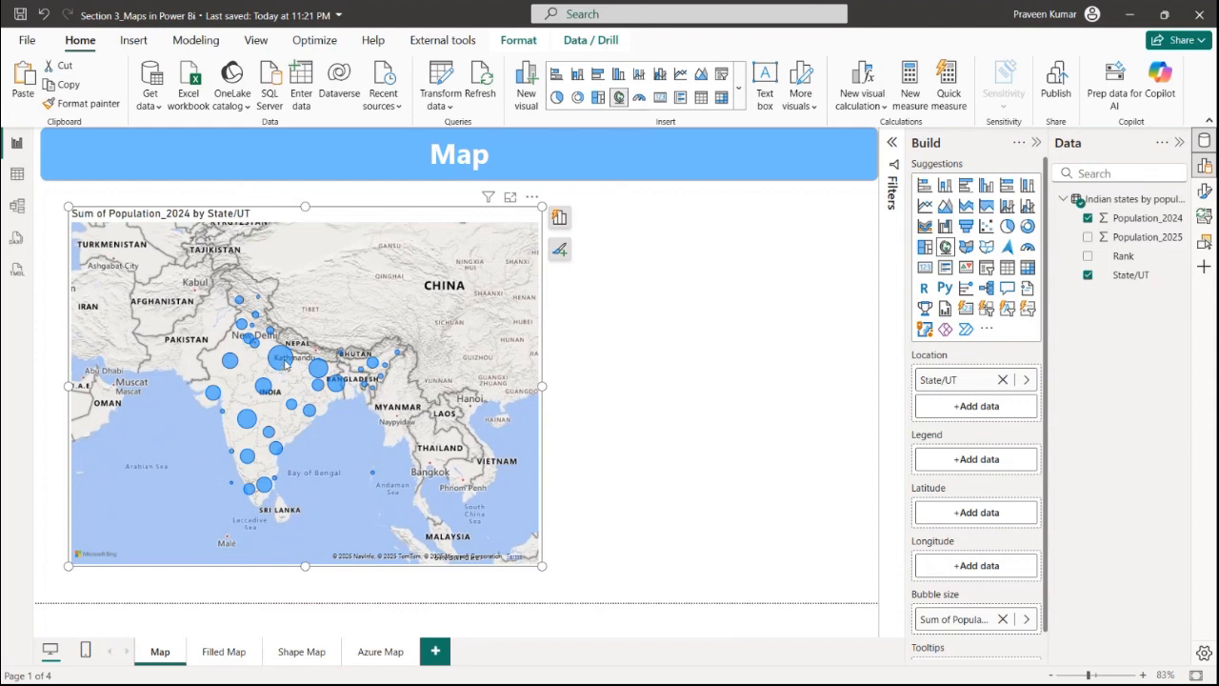
Open the map's Format pane and browse its Title and Size and style settings
mouse_move(285, 362)
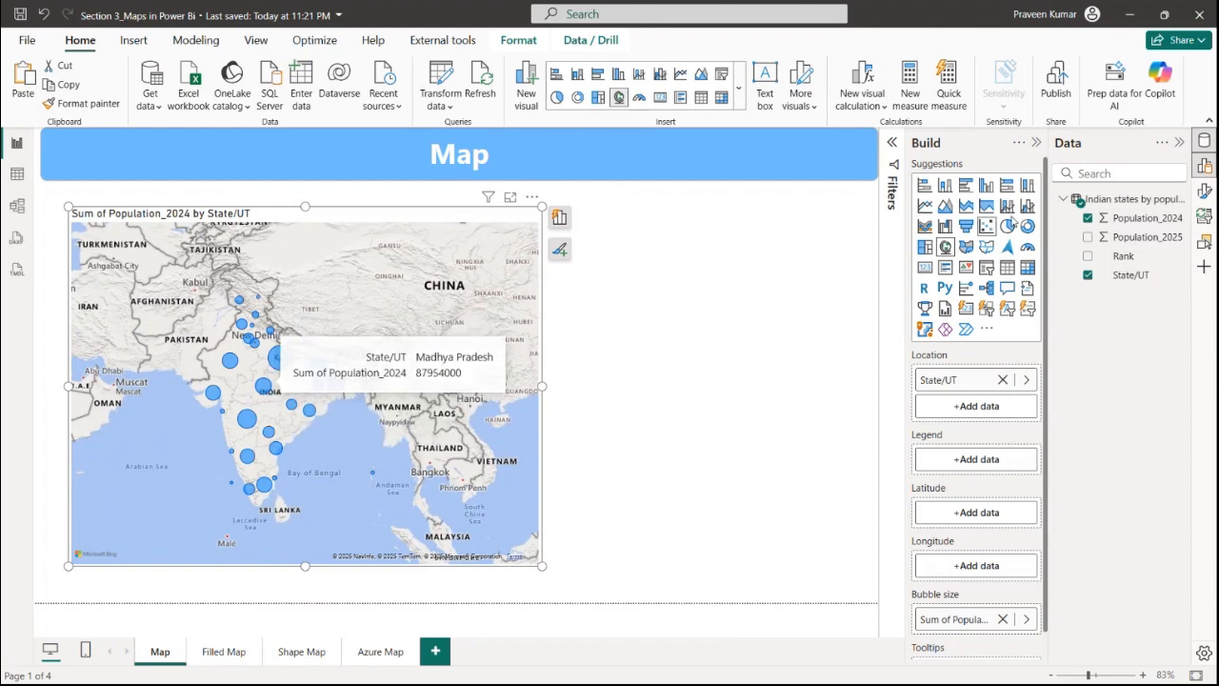
click(1206, 192)
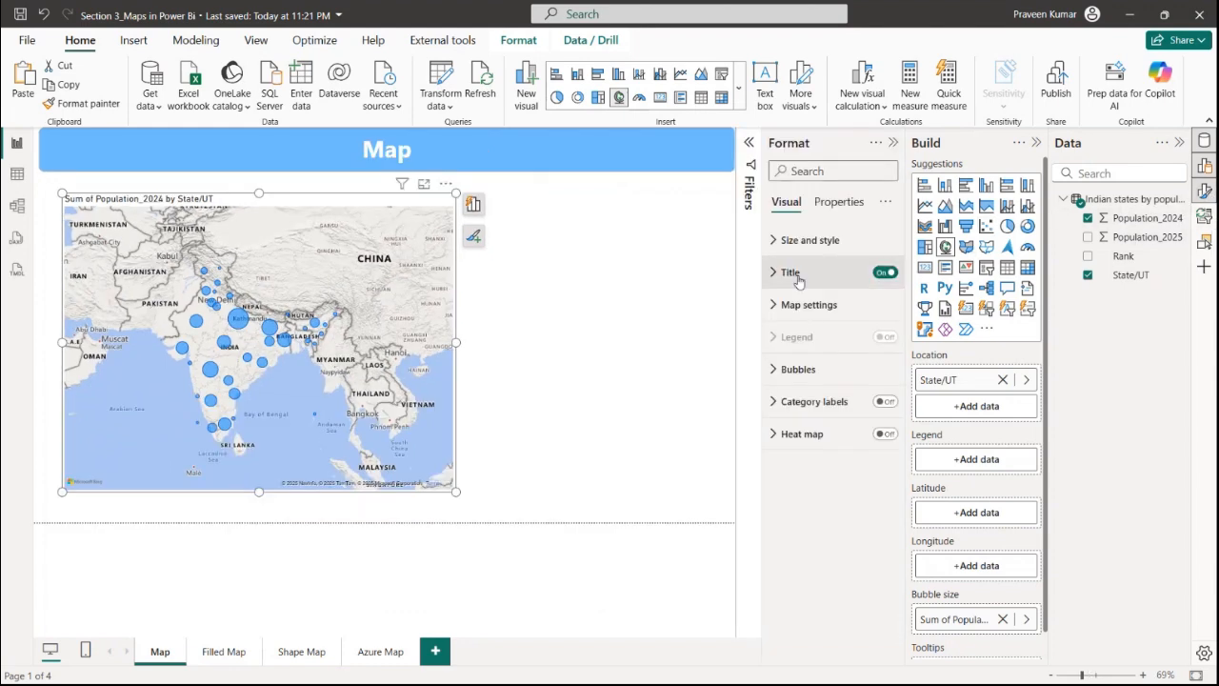
click(814, 274)
click(814, 273)
click(819, 241)
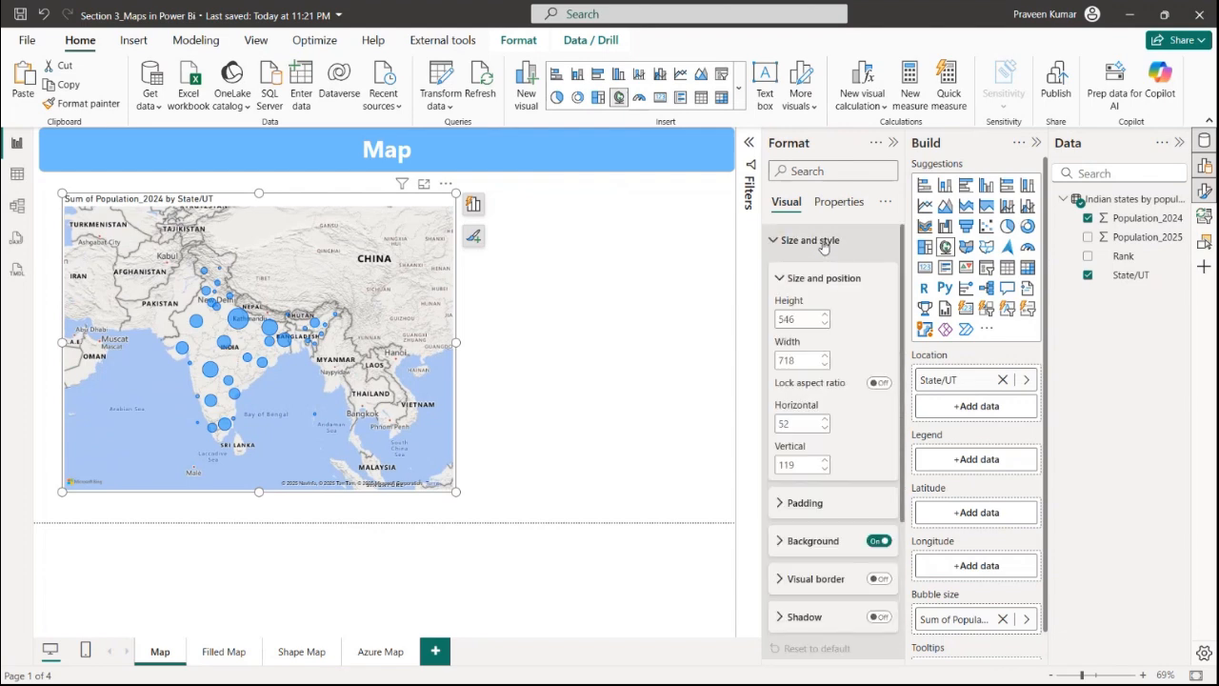
click(821, 241)
click(821, 241)
click(879, 541)
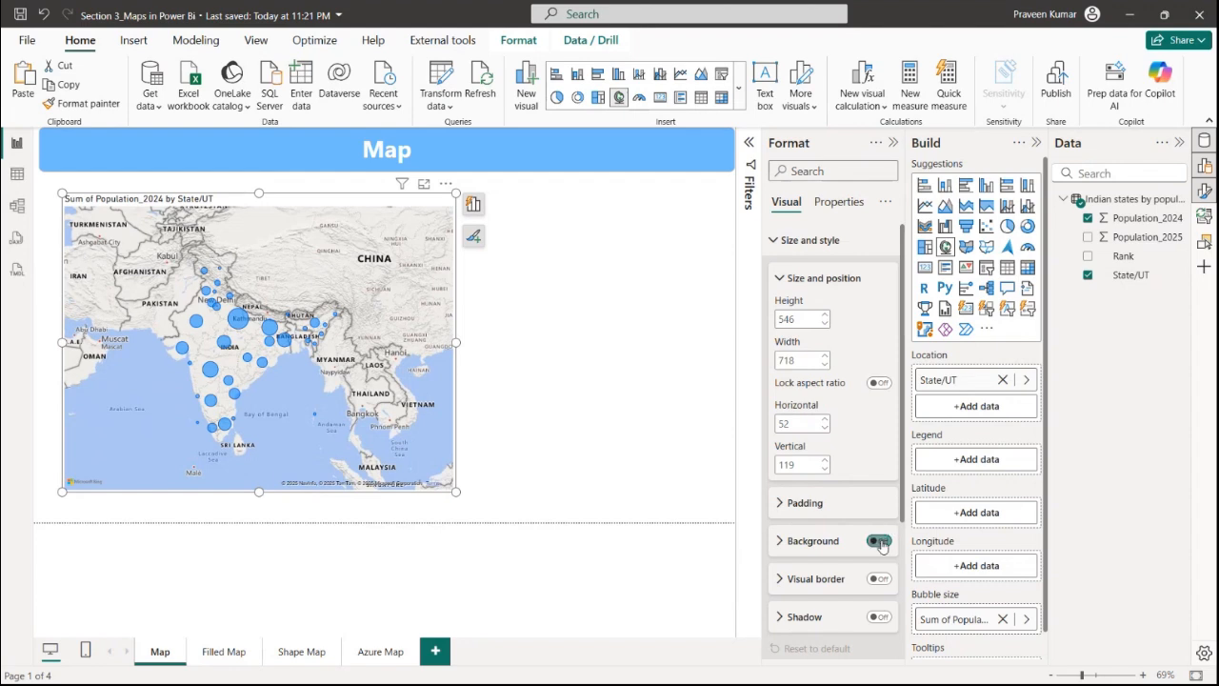
click(822, 249)
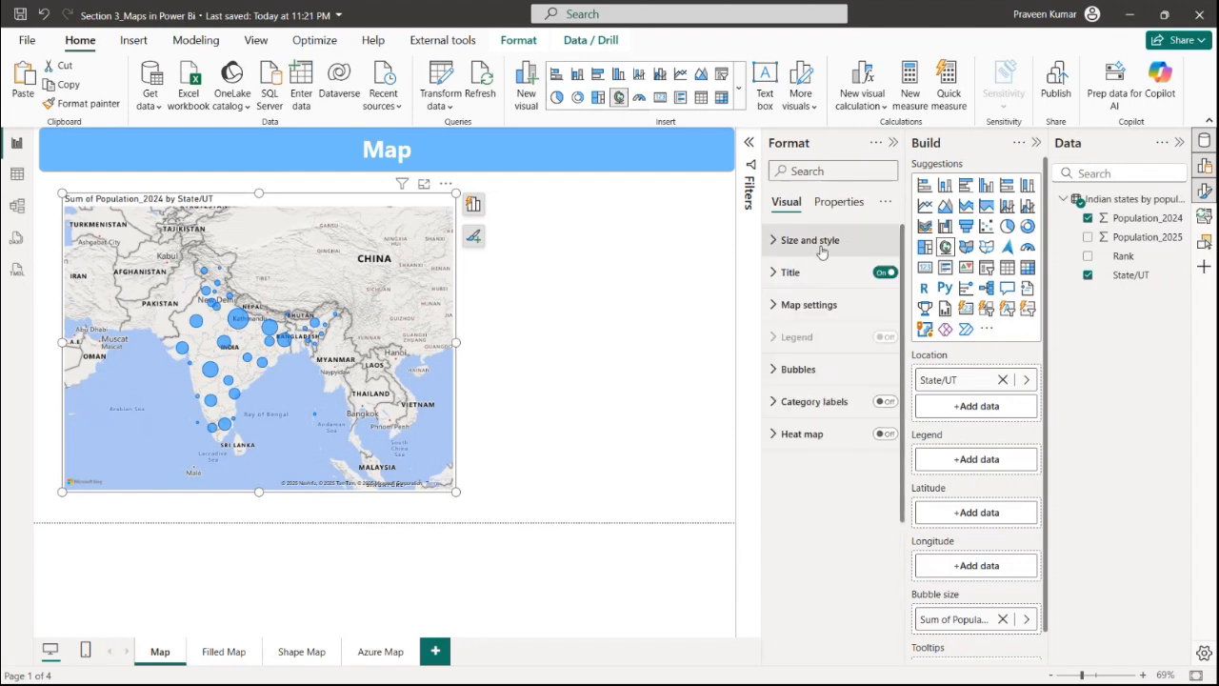
Try the Grayscale, Light, Dark and Aerial map styles, then reset the map settings to default
click(819, 306)
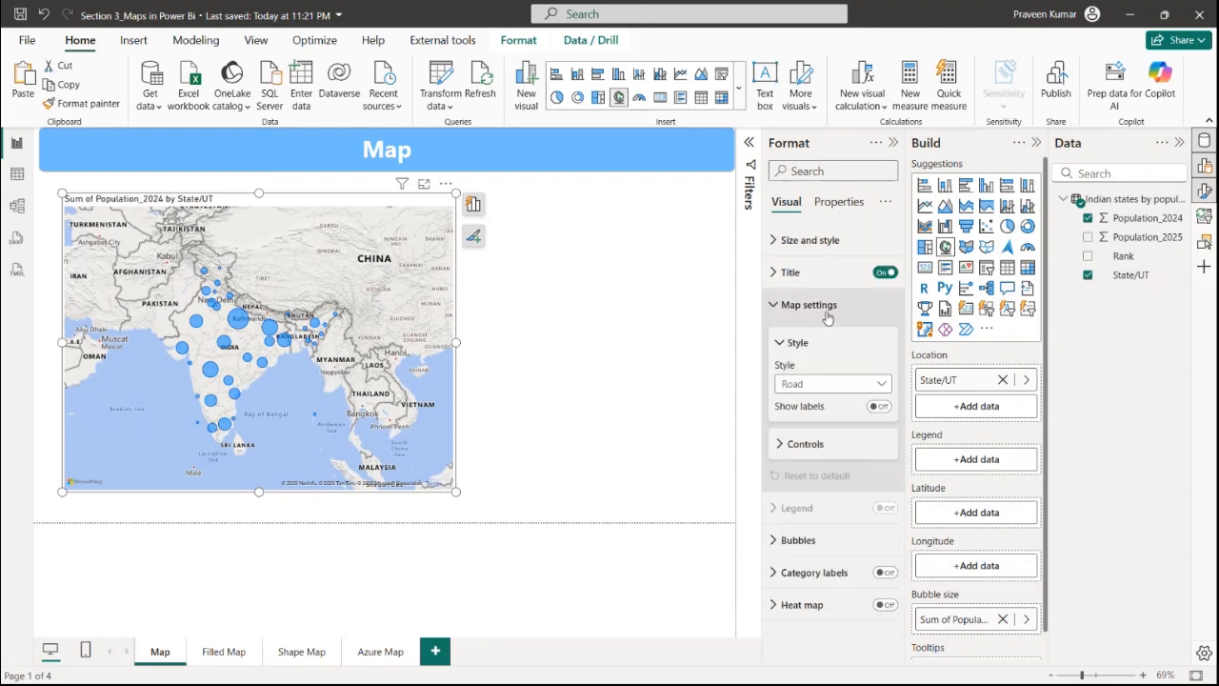
click(833, 385)
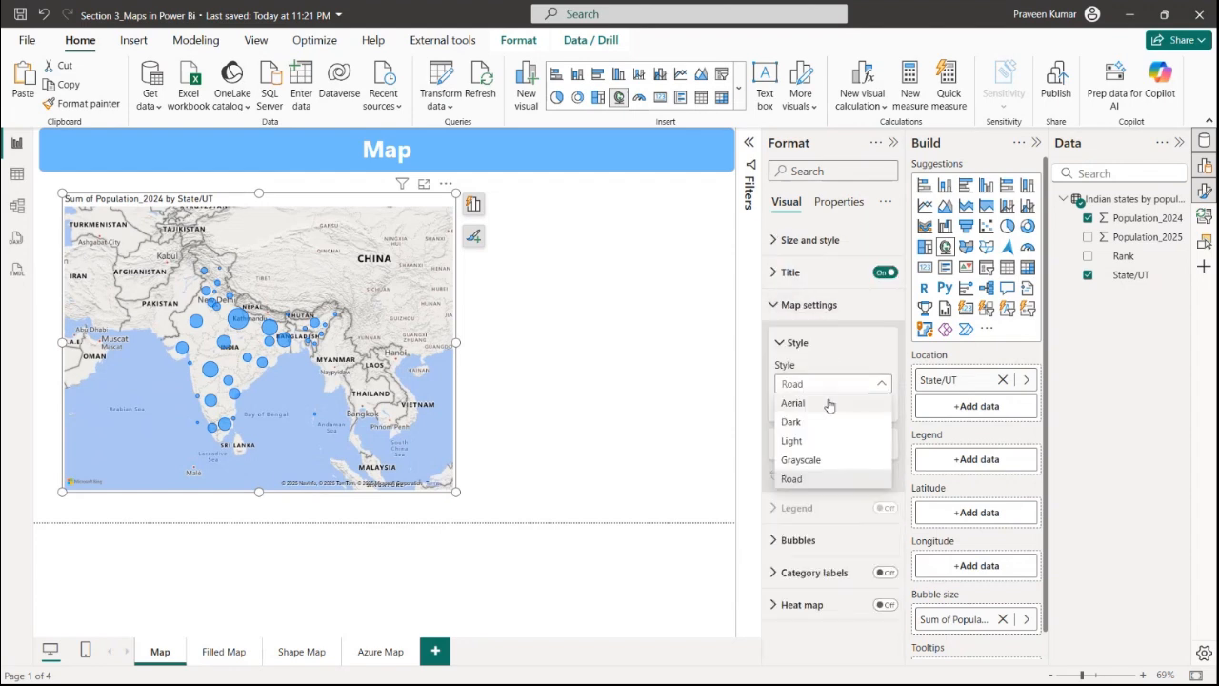
click(805, 460)
click(814, 385)
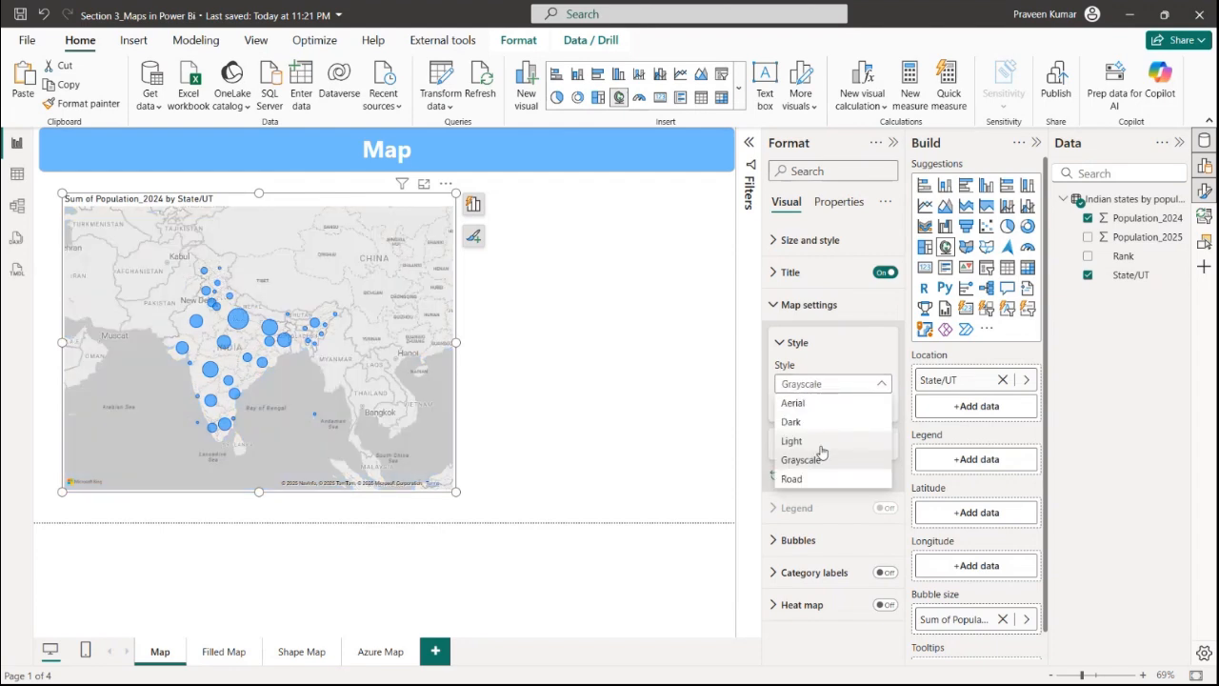
click(818, 442)
click(814, 385)
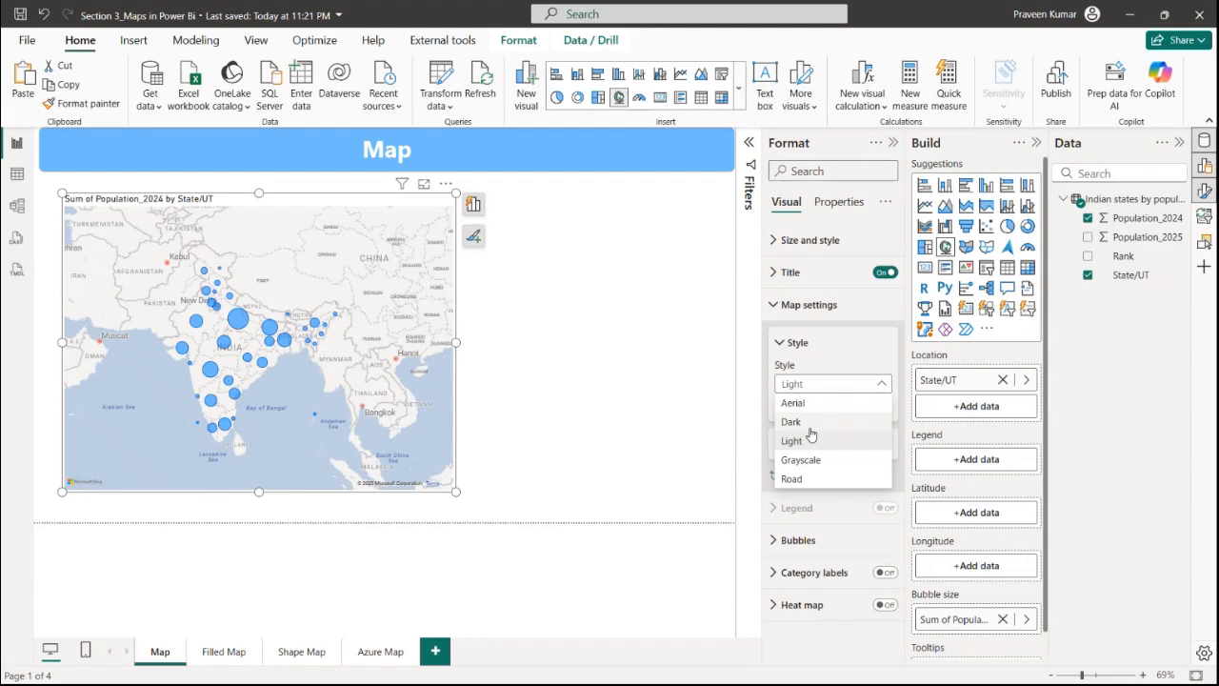
click(807, 423)
click(815, 384)
click(816, 386)
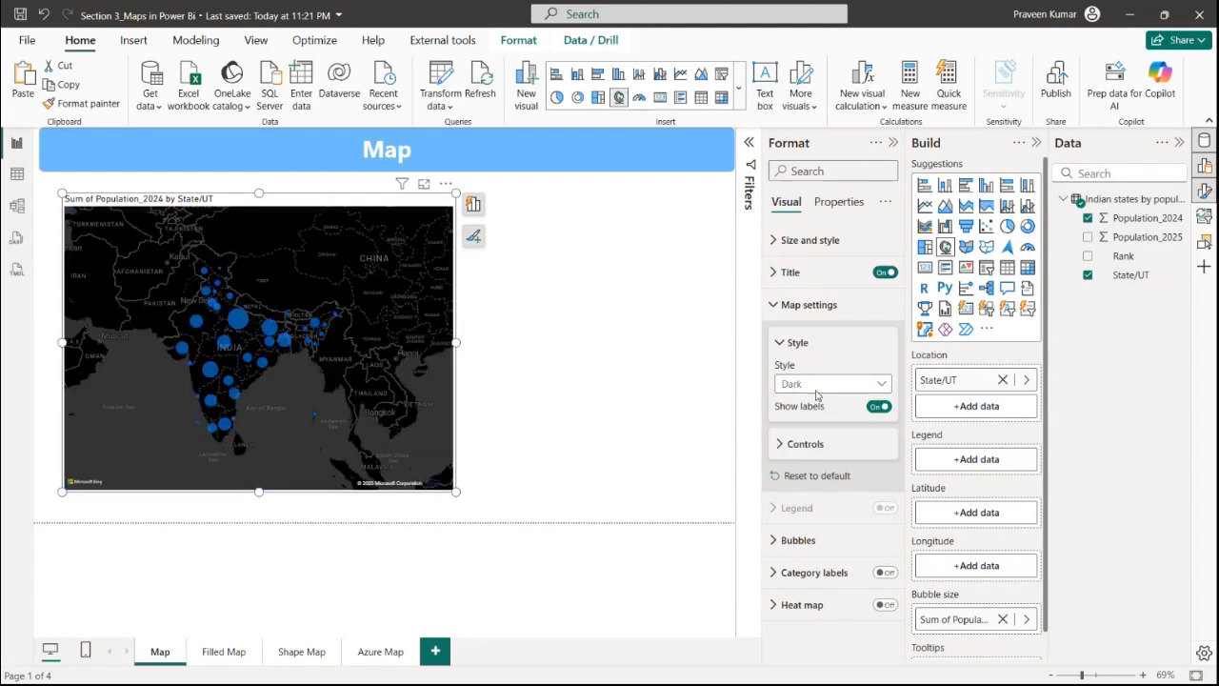
click(816, 385)
click(818, 403)
click(822, 385)
key(Escape)
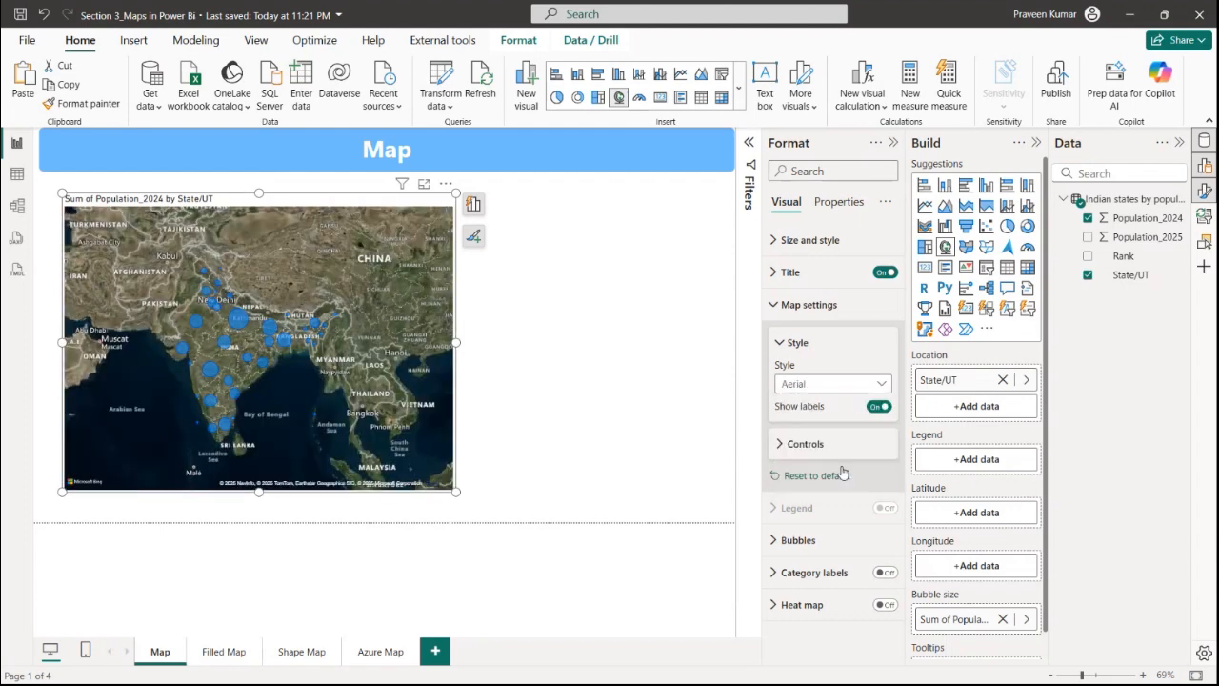
click(842, 473)
Turn on the map's zoom buttons and test zooming in and out with them
click(808, 445)
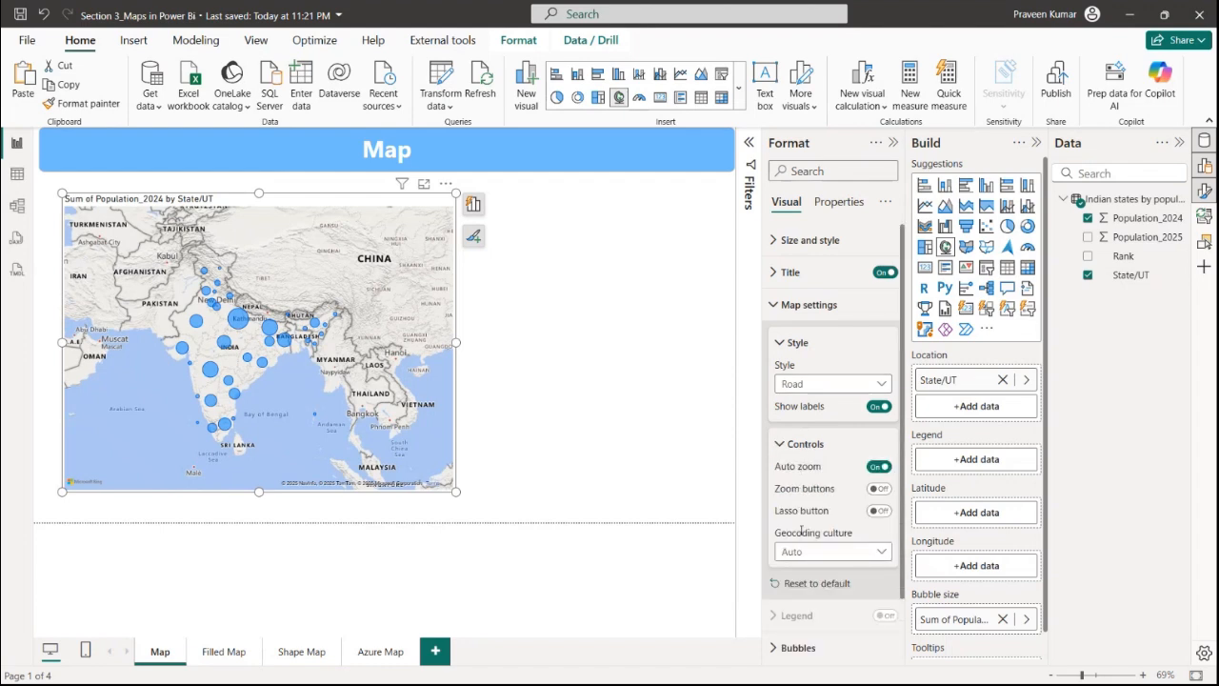
click(880, 489)
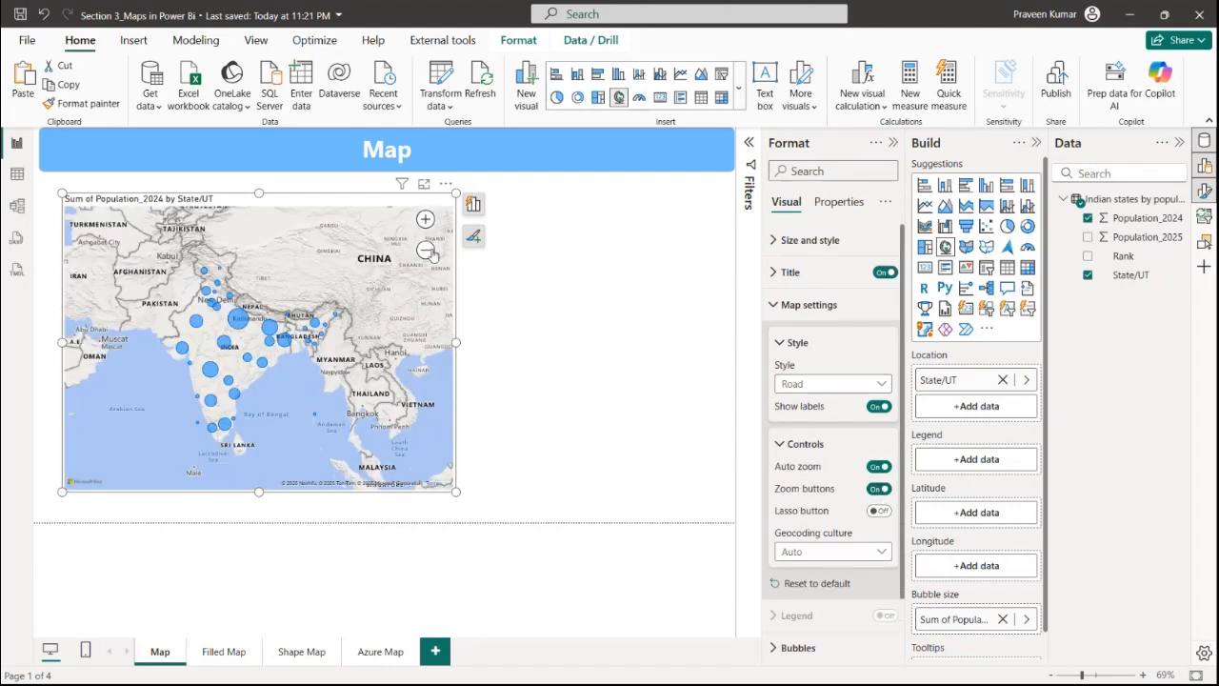
click(425, 219)
click(425, 219)
click(426, 249)
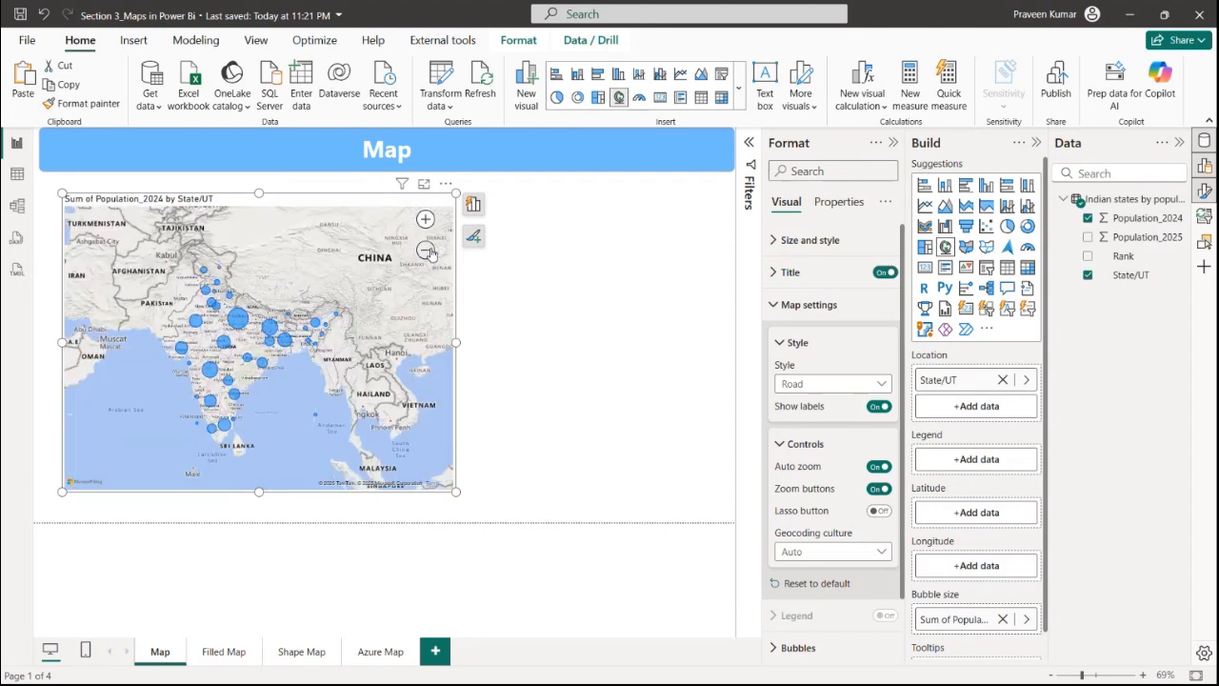
click(425, 249)
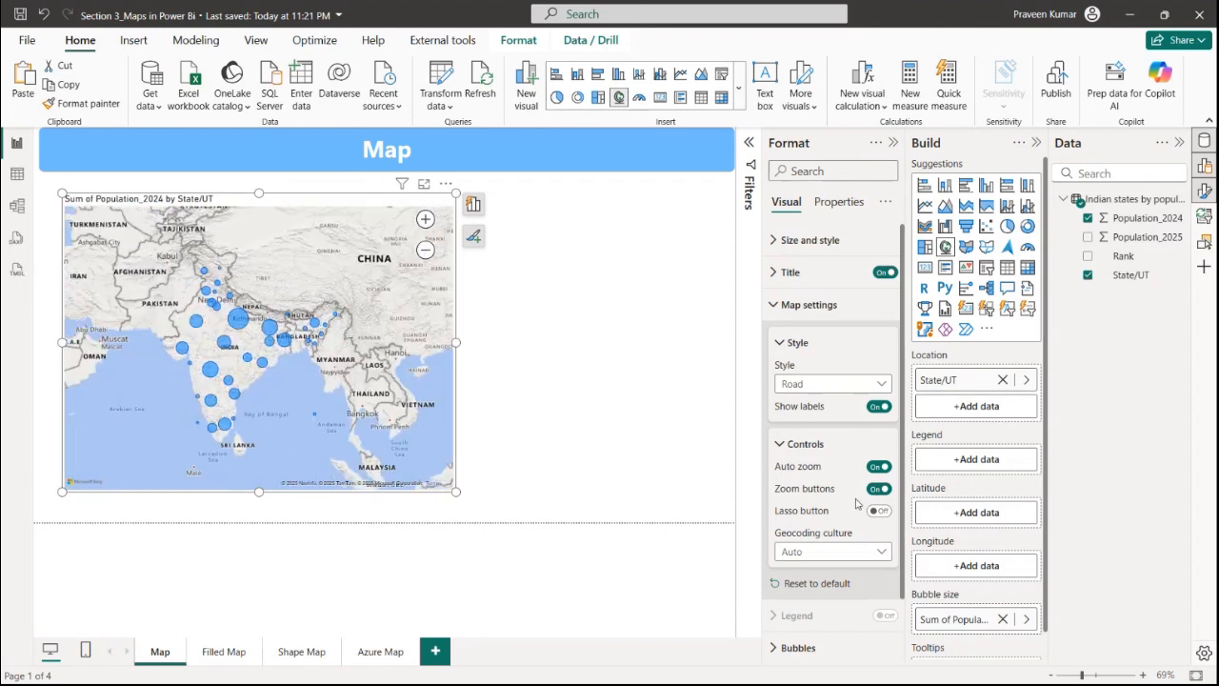
Turn on the map's lasso button and pan and zoom around India on the map
click(880, 512)
mouse_move(320, 279)
mouse_down()
mouse_move(367, 307)
mouse_move(129, 463)
mouse_up()
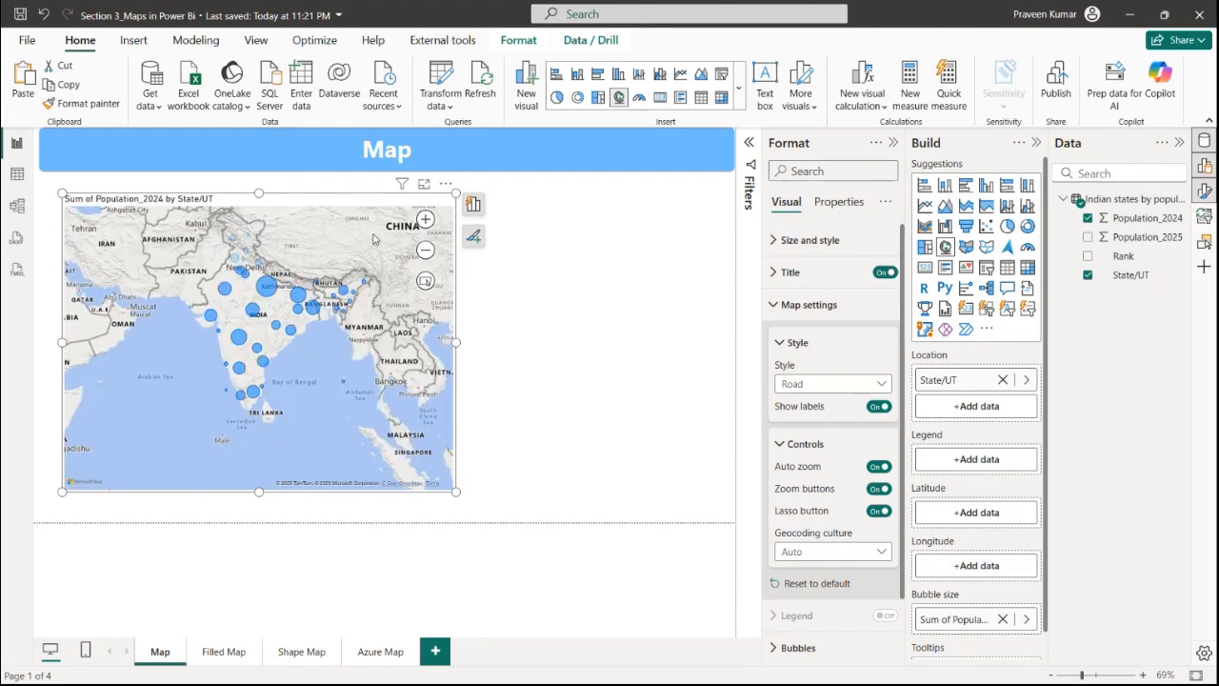
click(424, 219)
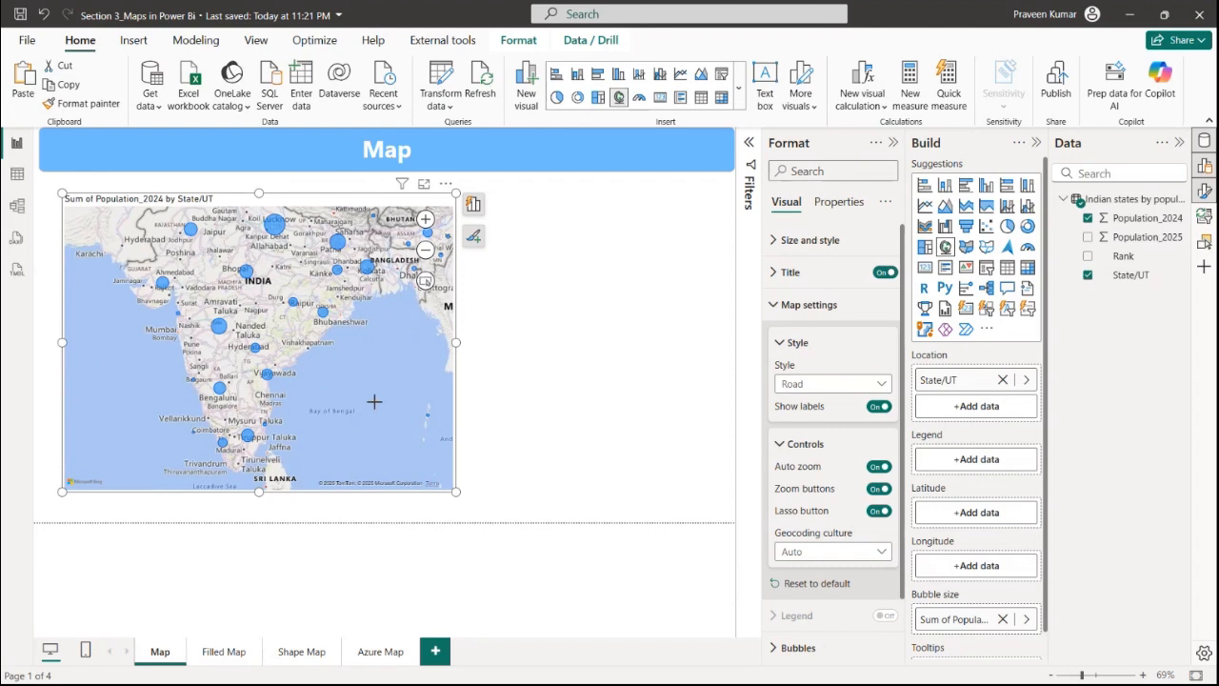
mouse_move(331, 461)
mouse_down()
mouse_move(163, 390)
mouse_move(170, 422)
mouse_up()
click(425, 250)
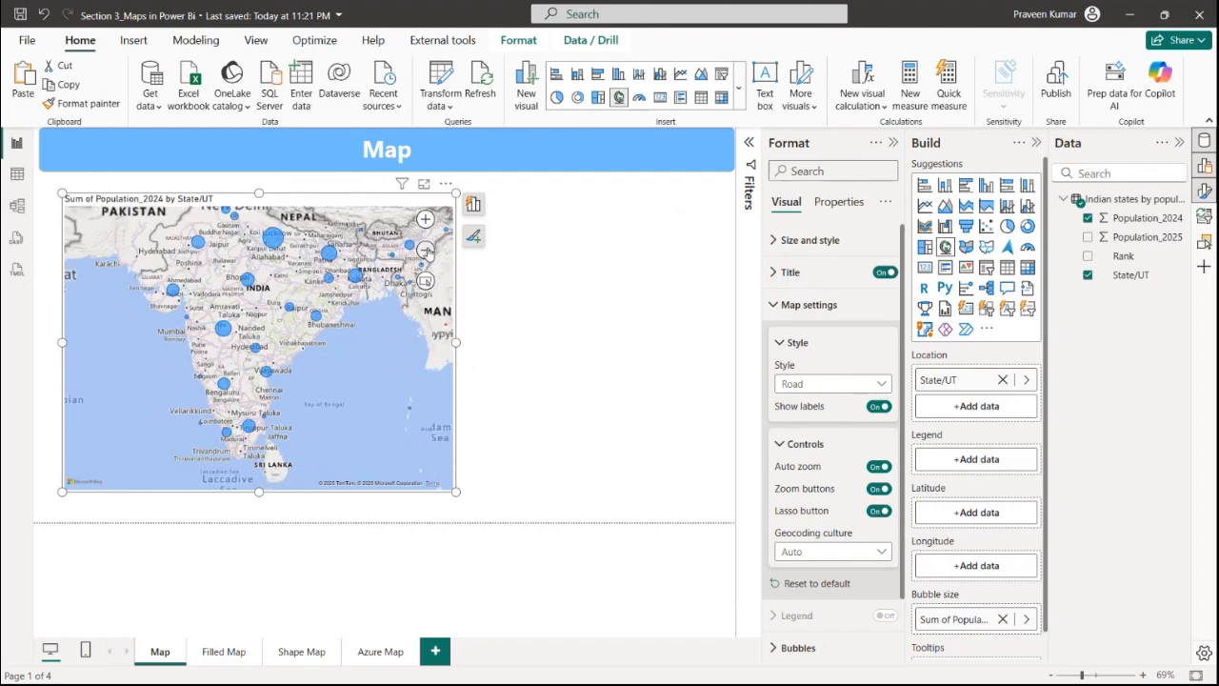
Set the bubbles' range scaling to Magnitude after trying Data range
click(847, 345)
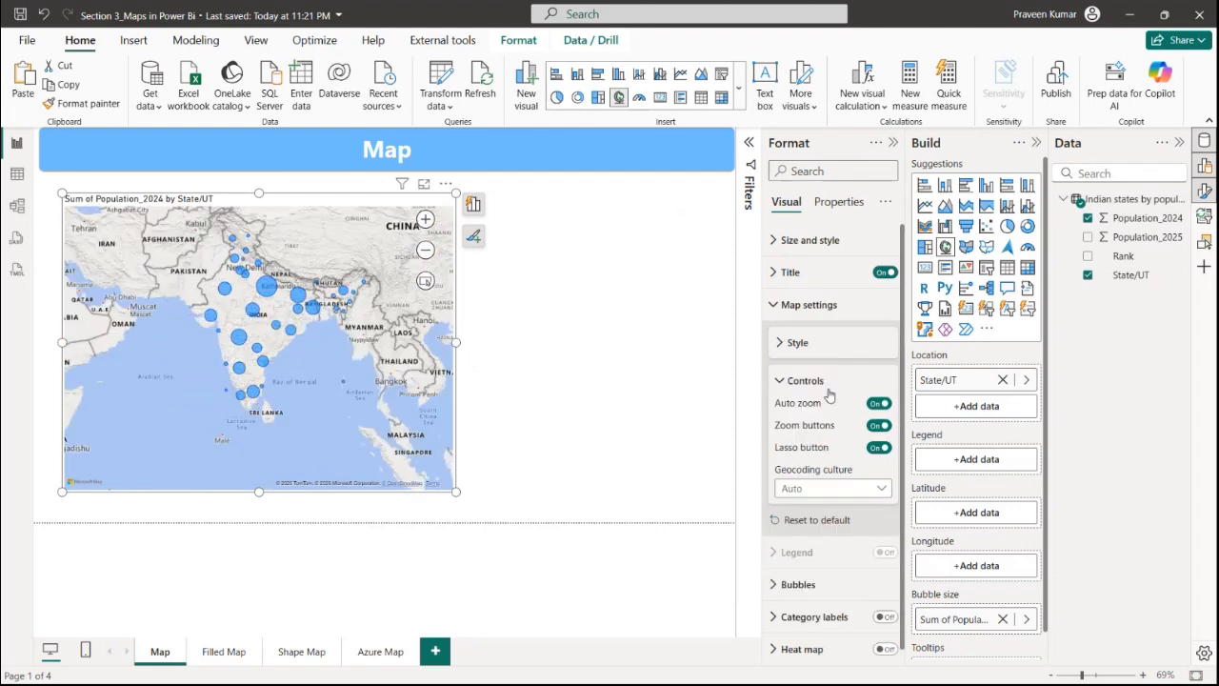
click(812, 305)
click(817, 371)
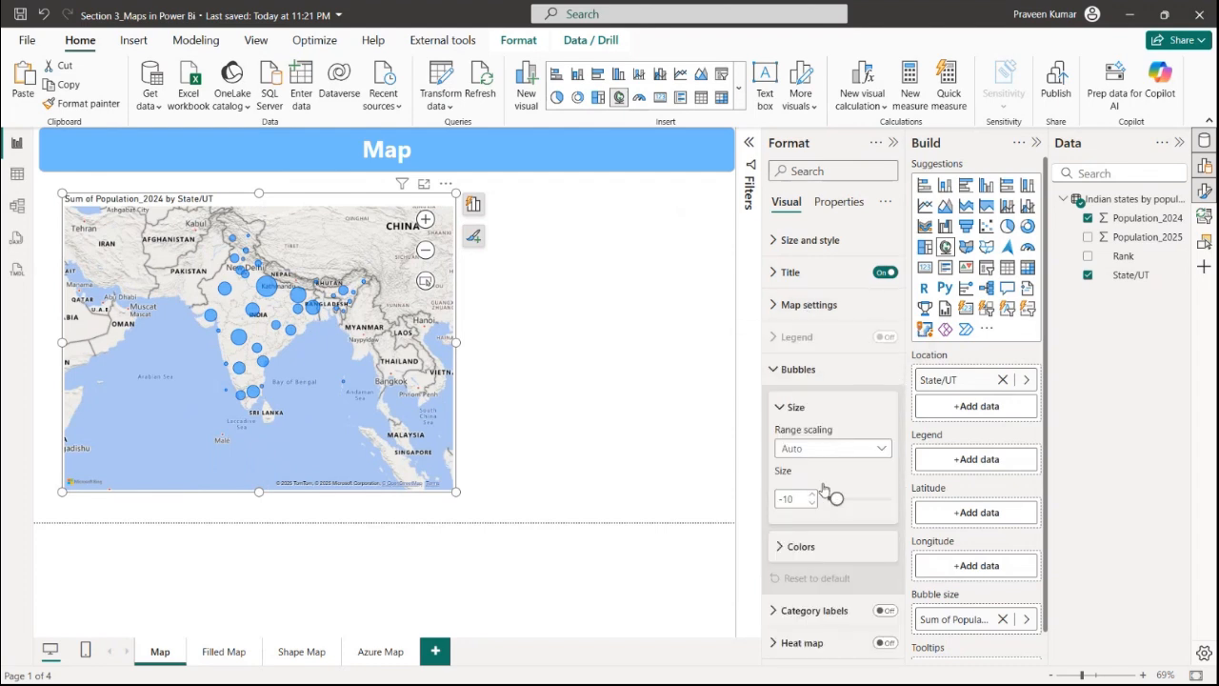
click(828, 449)
click(825, 470)
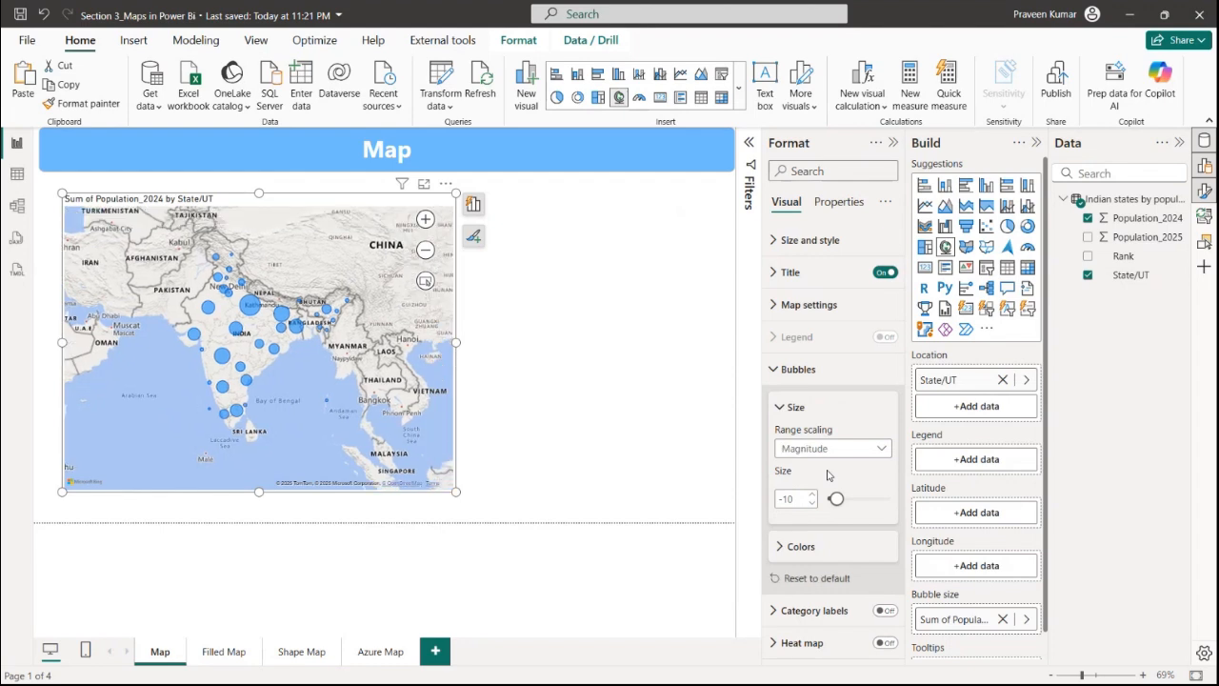
click(825, 449)
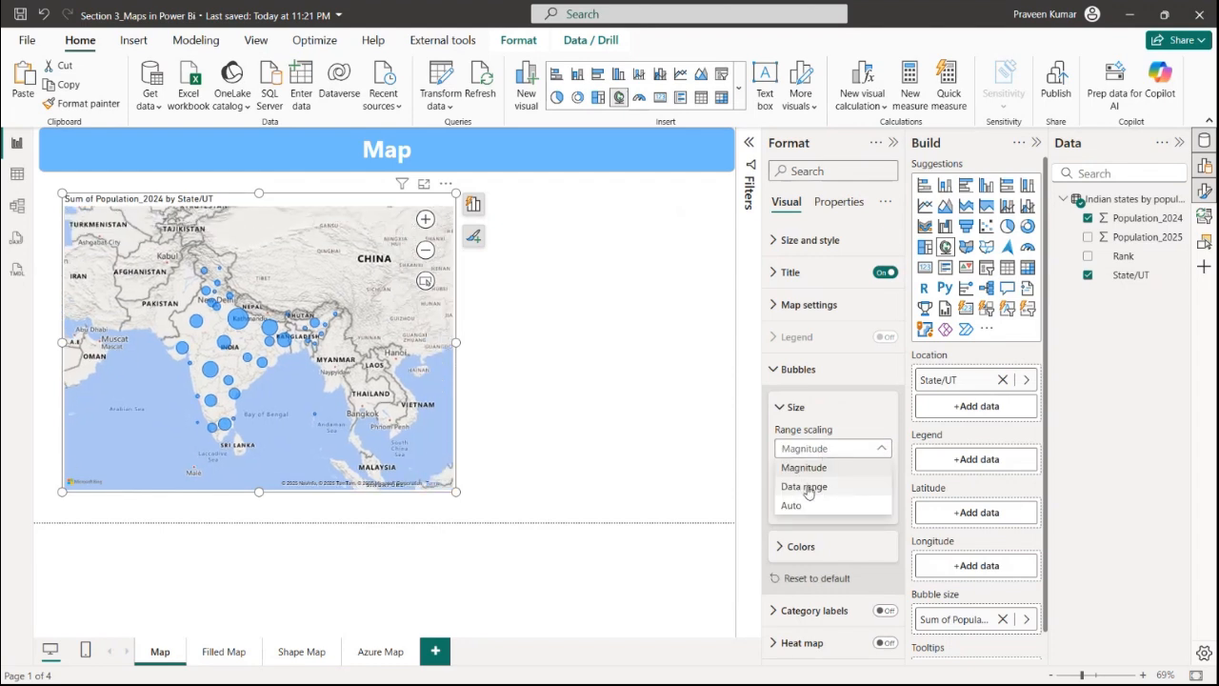
click(812, 488)
click(816, 450)
click(817, 467)
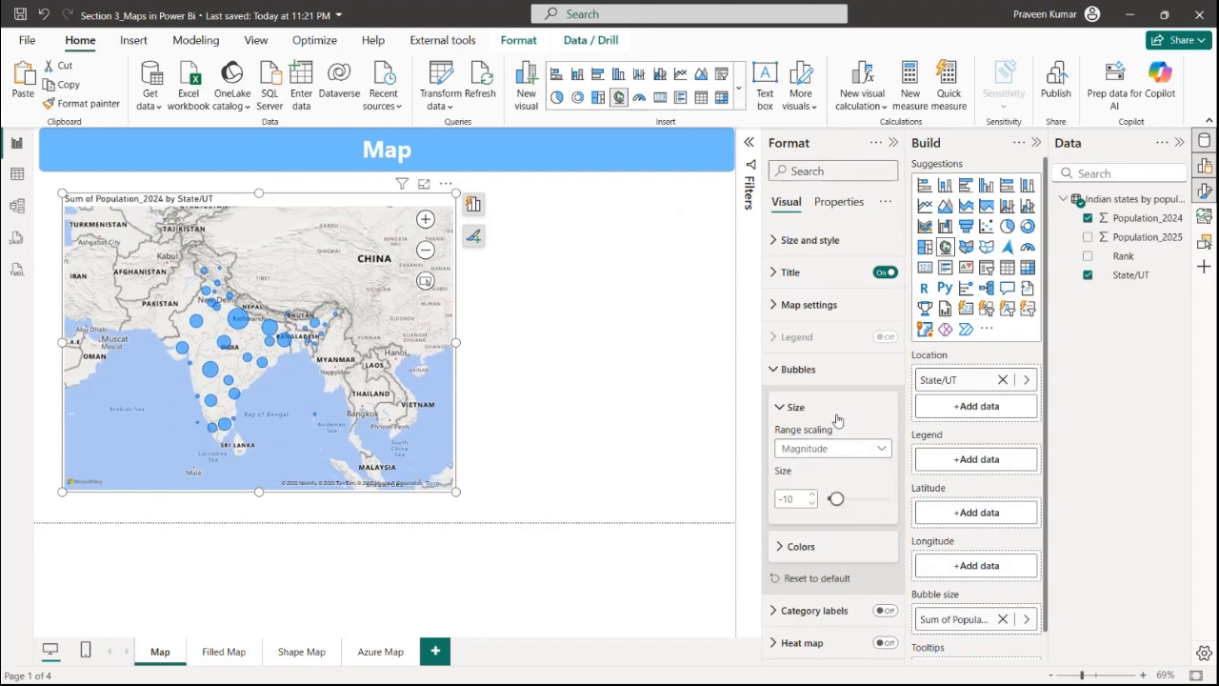
Set the default bubble color to purple and turn on the map's category labels
click(810, 550)
scroll(811, 552, down, 1)
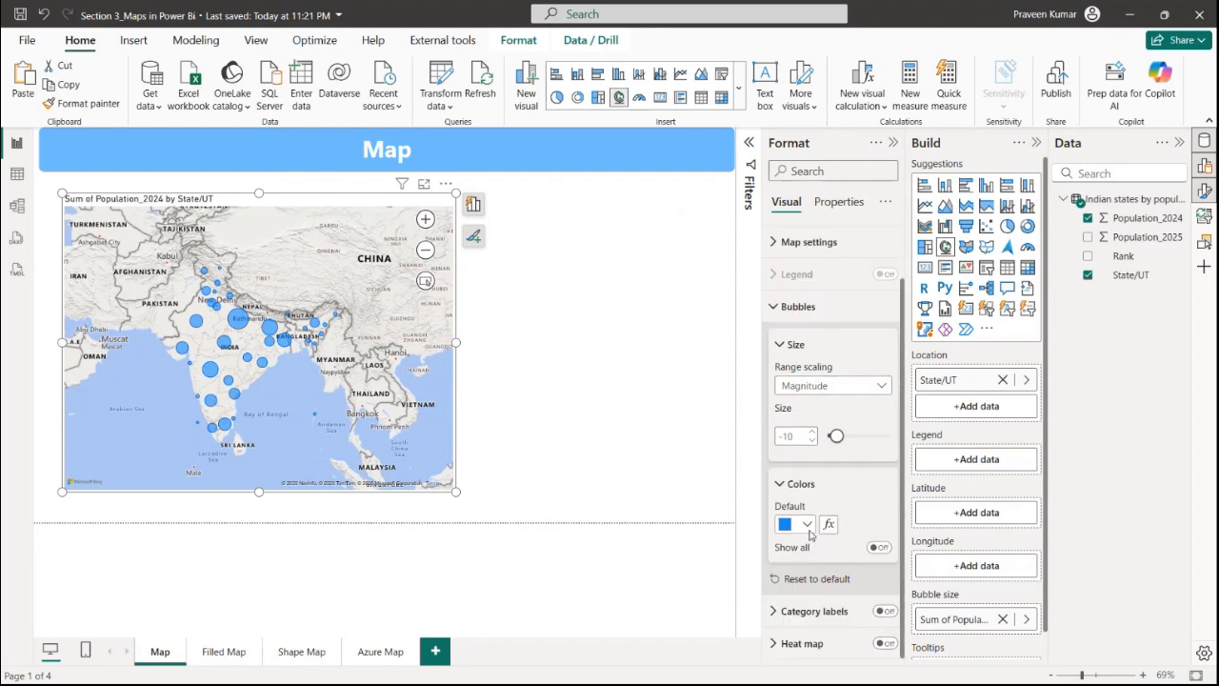
click(807, 525)
click(950, 273)
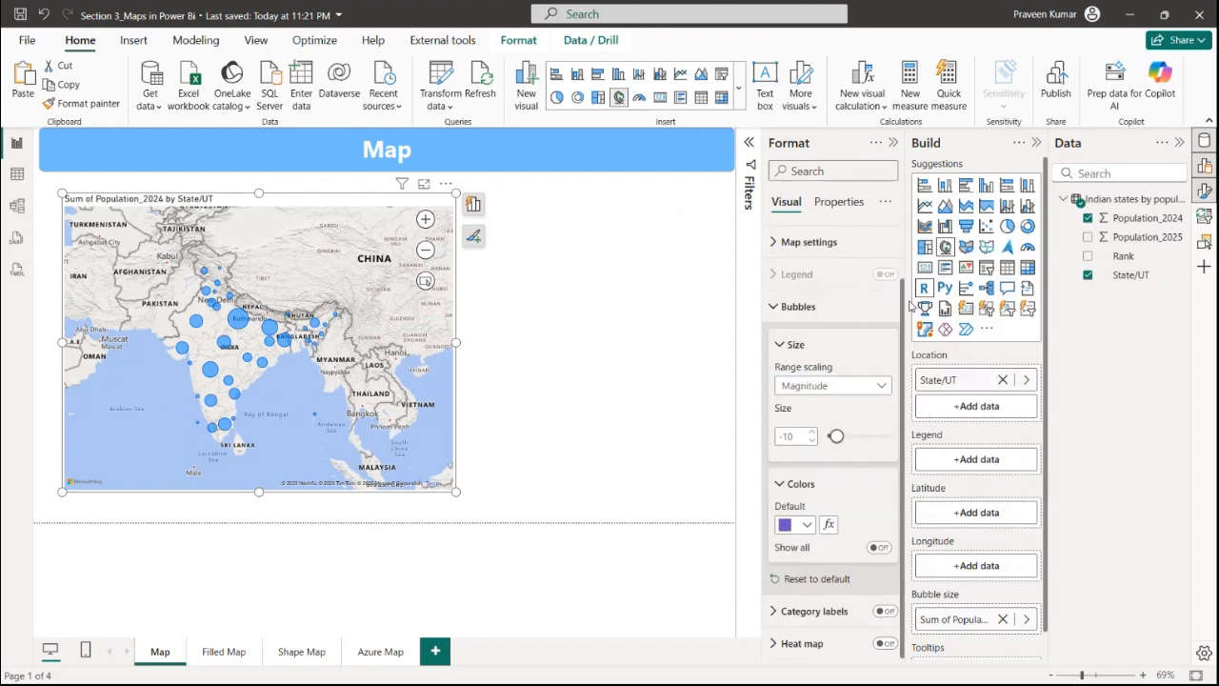
click(883, 611)
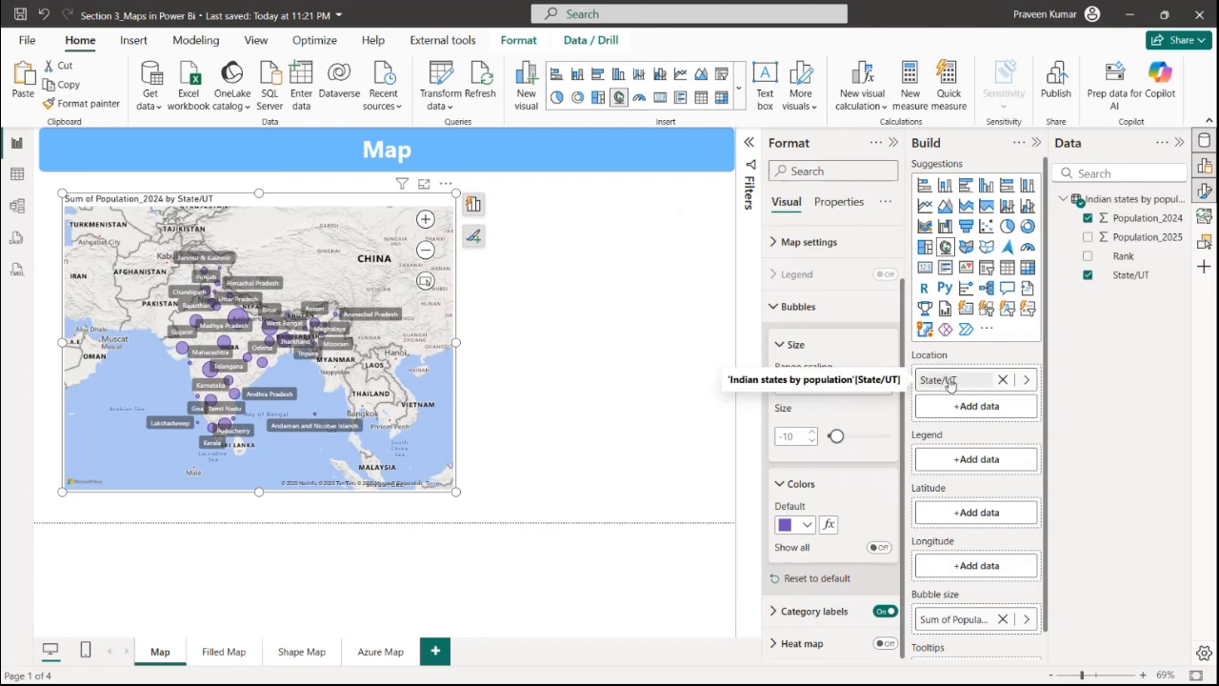
Try a heat map on the map with a radius of about 52 px, then turn it off
click(888, 647)
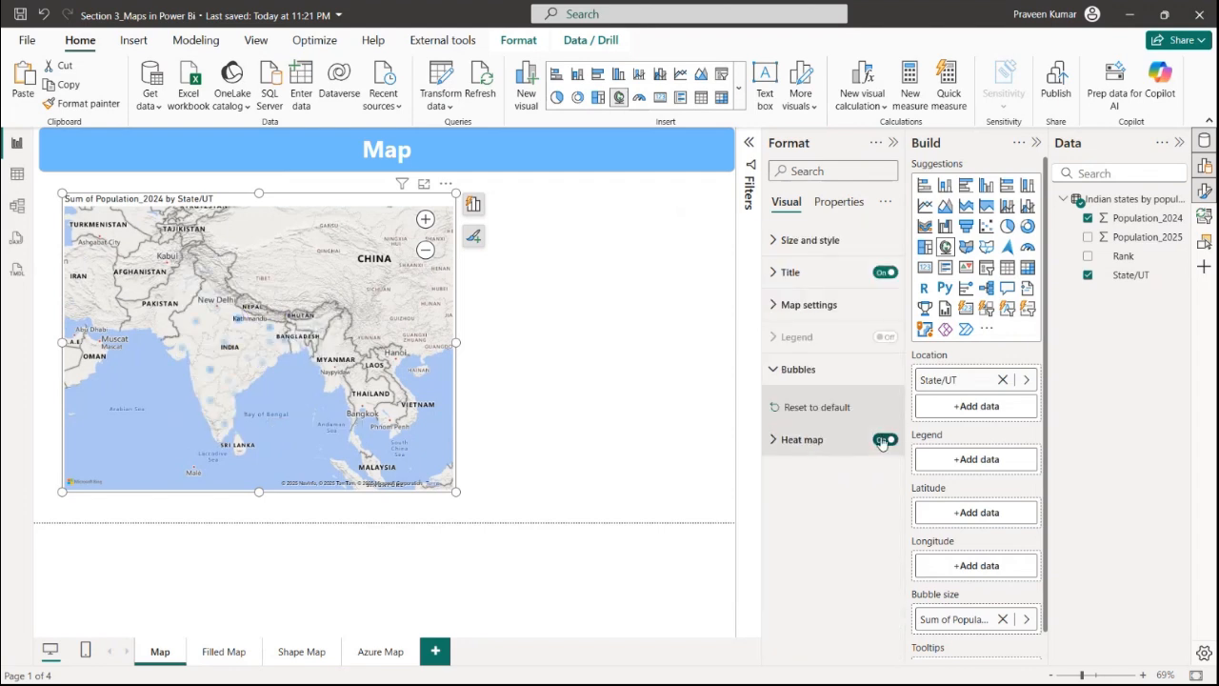
click(815, 442)
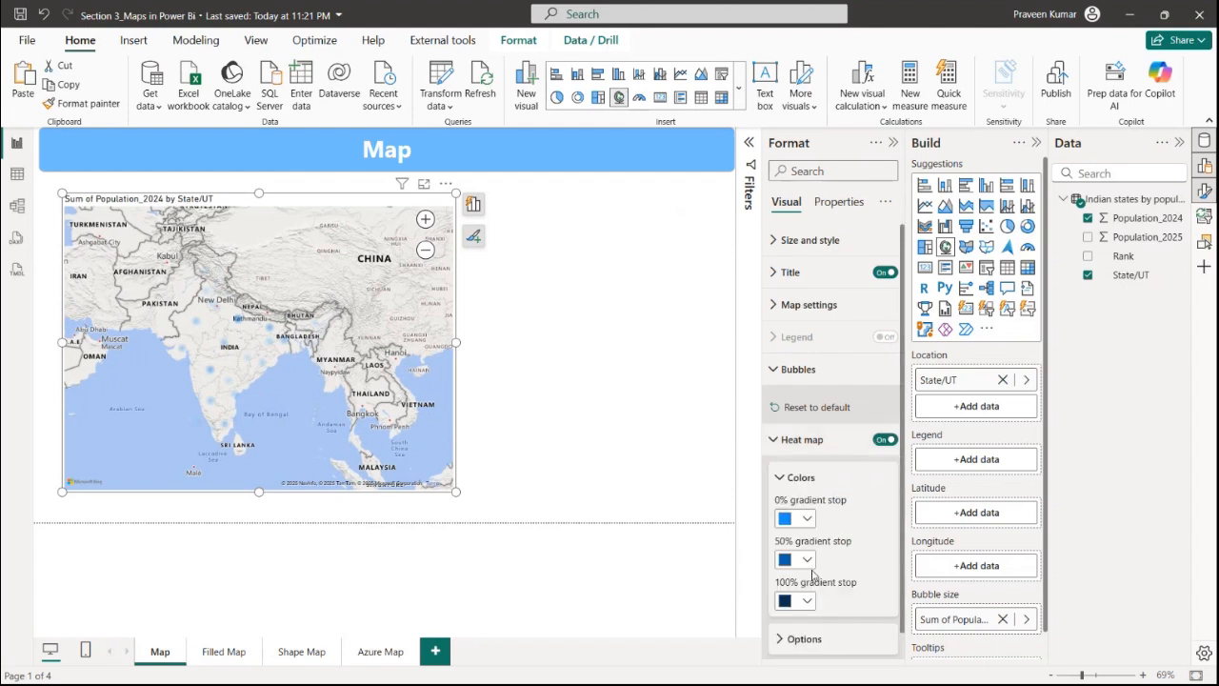
click(792, 640)
scroll(798, 531, down, 1)
scroll(799, 532, down, 1)
mouse_move(830, 501)
mouse_down()
mouse_move(872, 508)
mouse_move(830, 504)
mouse_move(843, 502)
mouse_up()
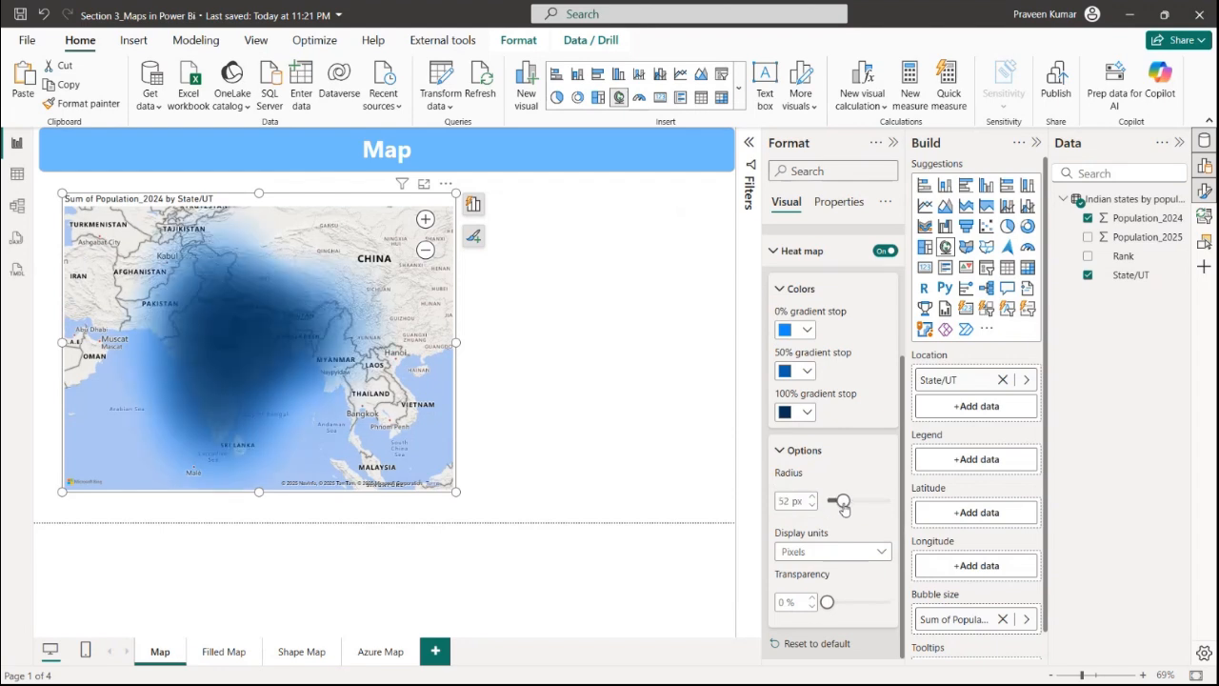
click(884, 250)
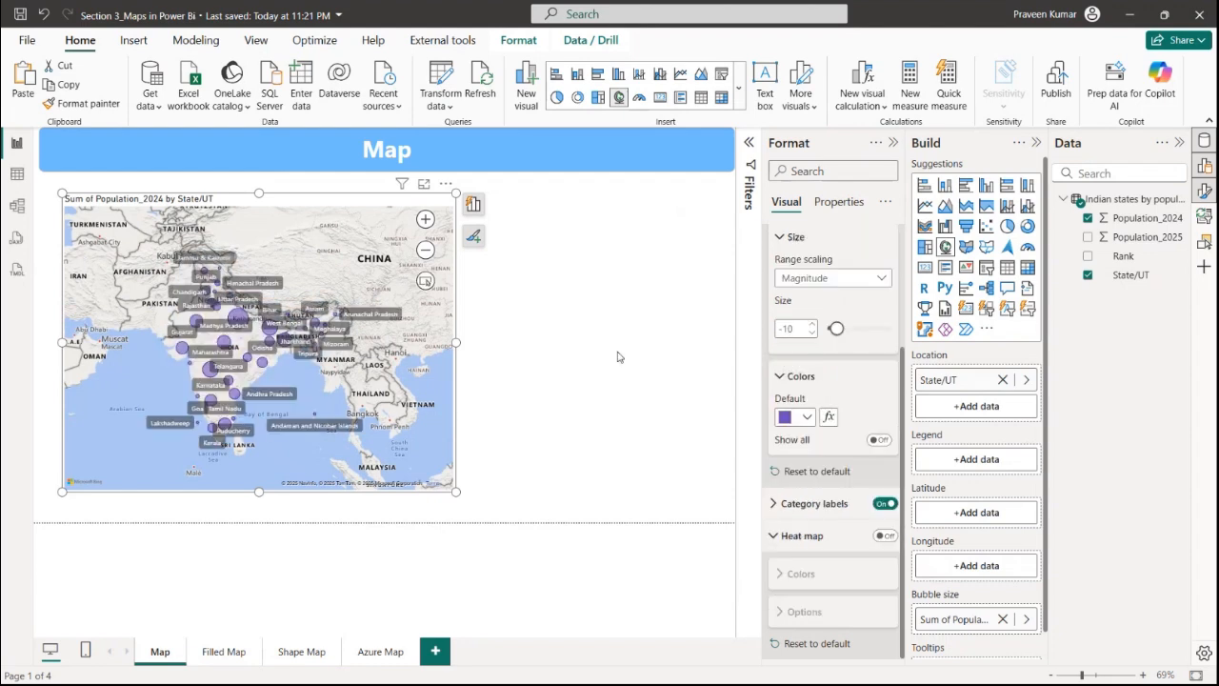
Turn off the map's category labels and collapse the Format pane
click(716, 291)
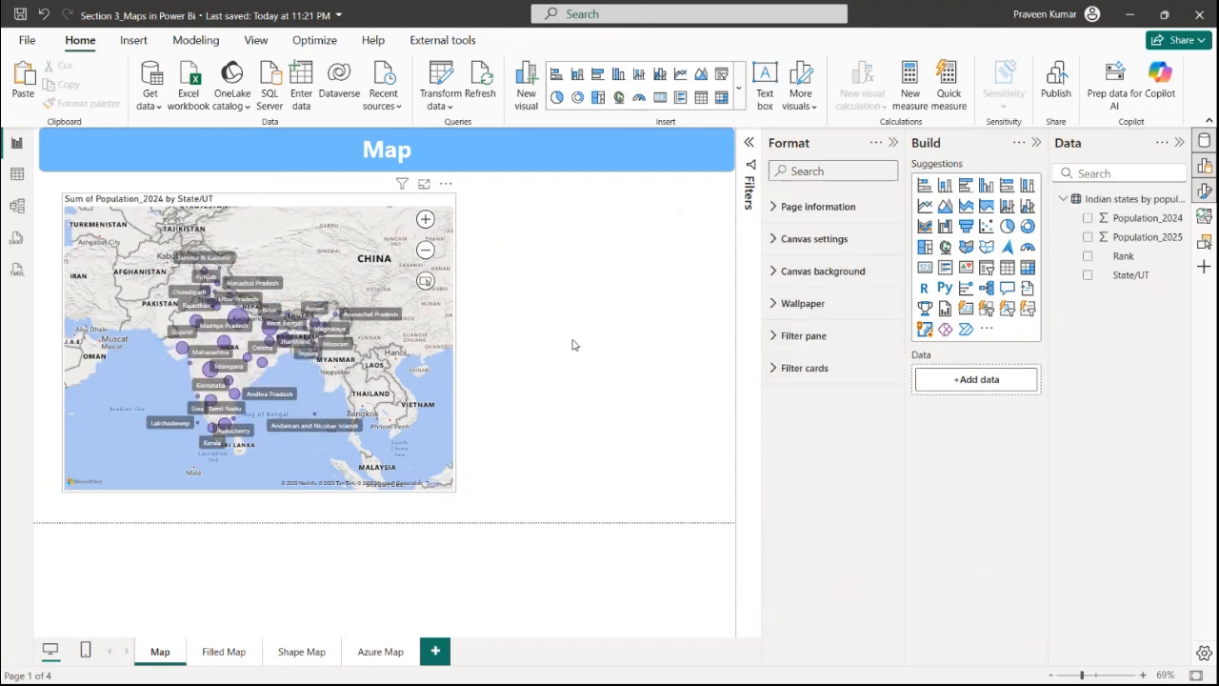
click(419, 381)
click(805, 369)
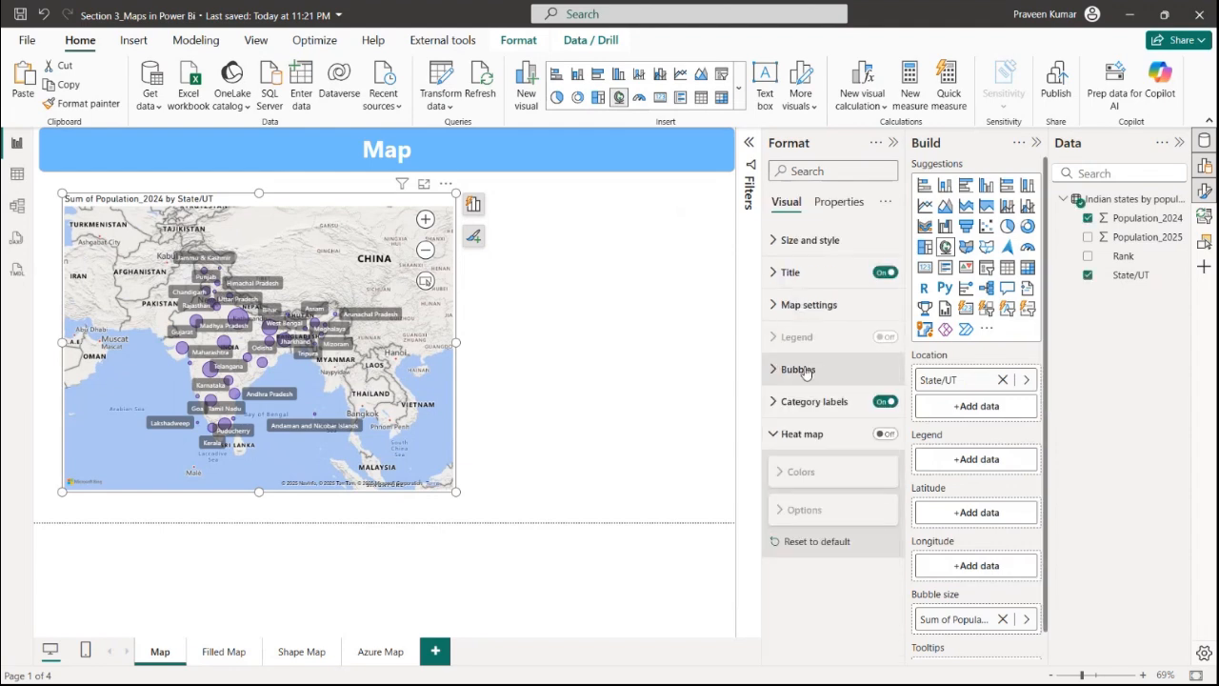
click(885, 401)
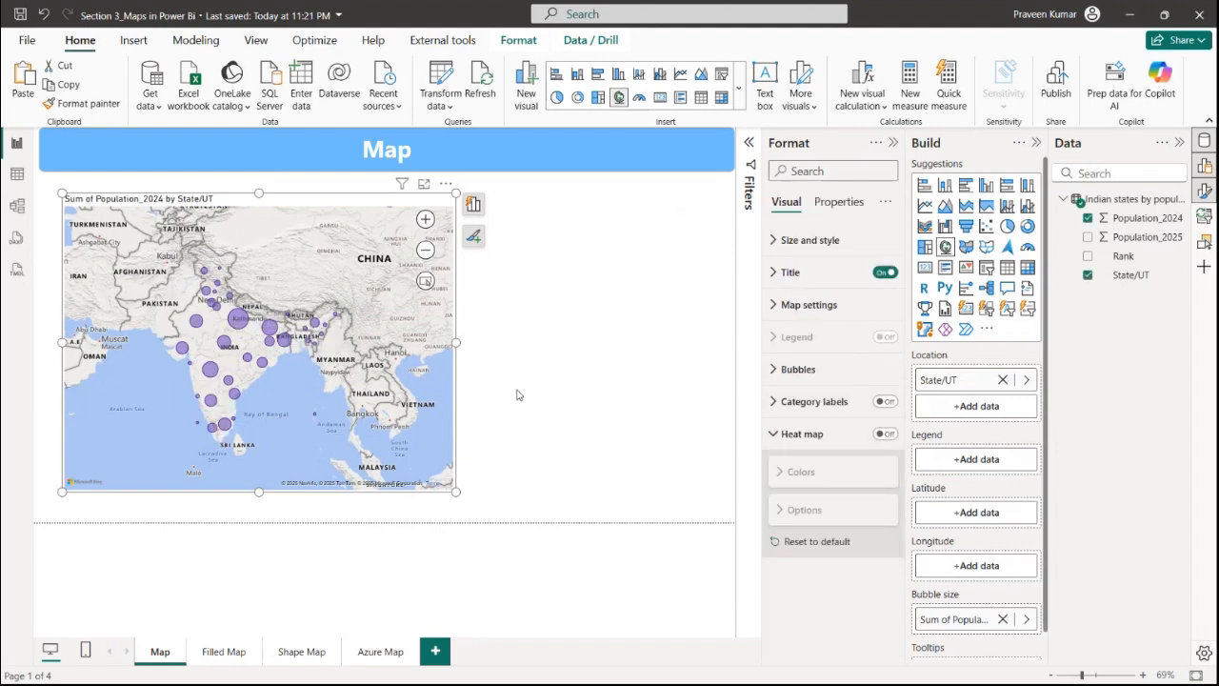
click(518, 394)
click(892, 143)
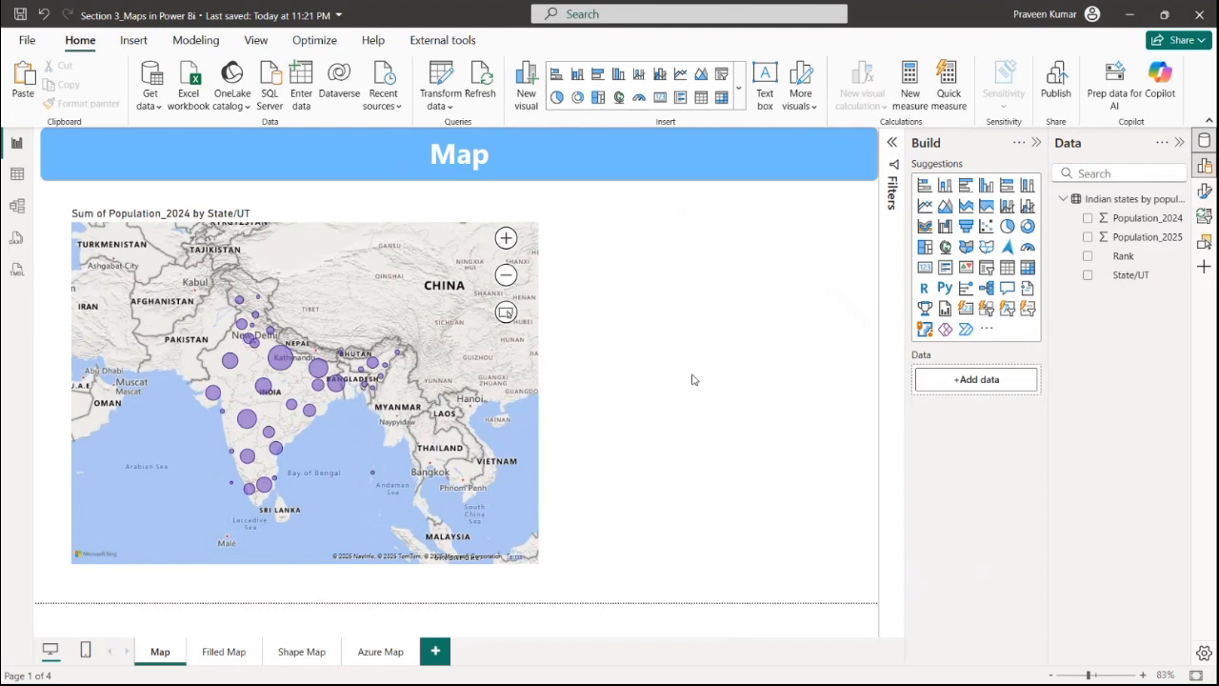
Open the Filled Map page, insert a filled map visual and enlarge it
click(221, 654)
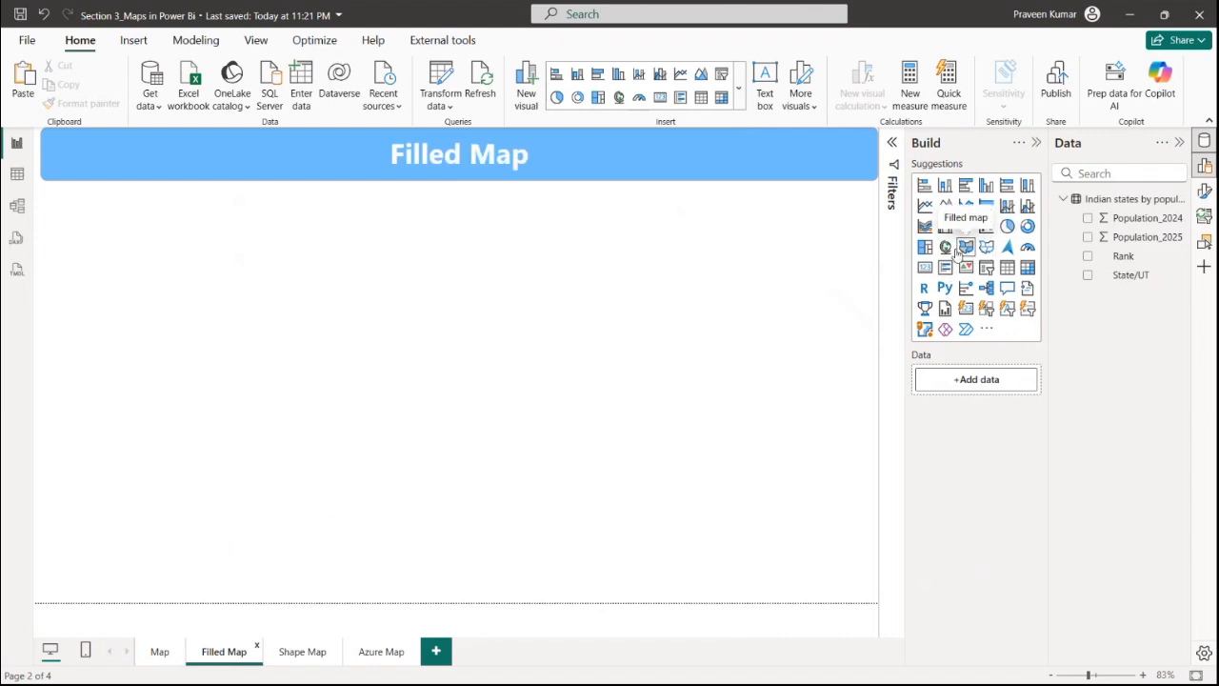
click(966, 246)
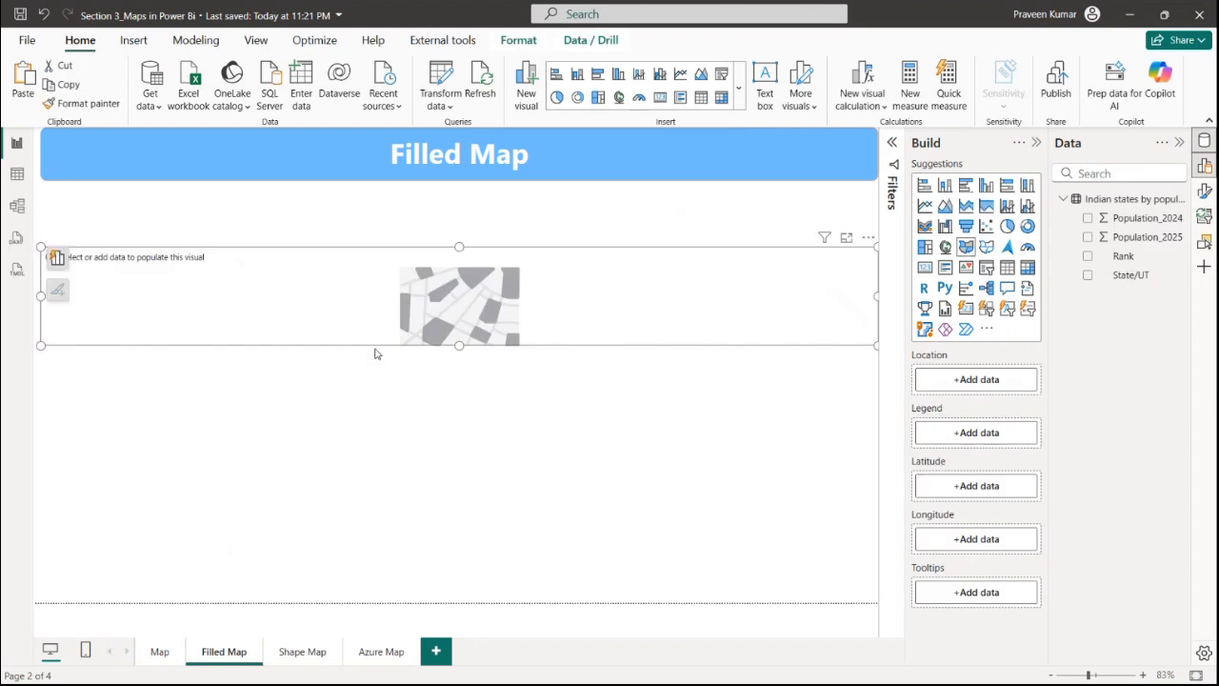
drag(878, 346, 697, 515)
Add State/UT to the filled map's Location and Population_2025 to its Legend
drag(1131, 275, 996, 381)
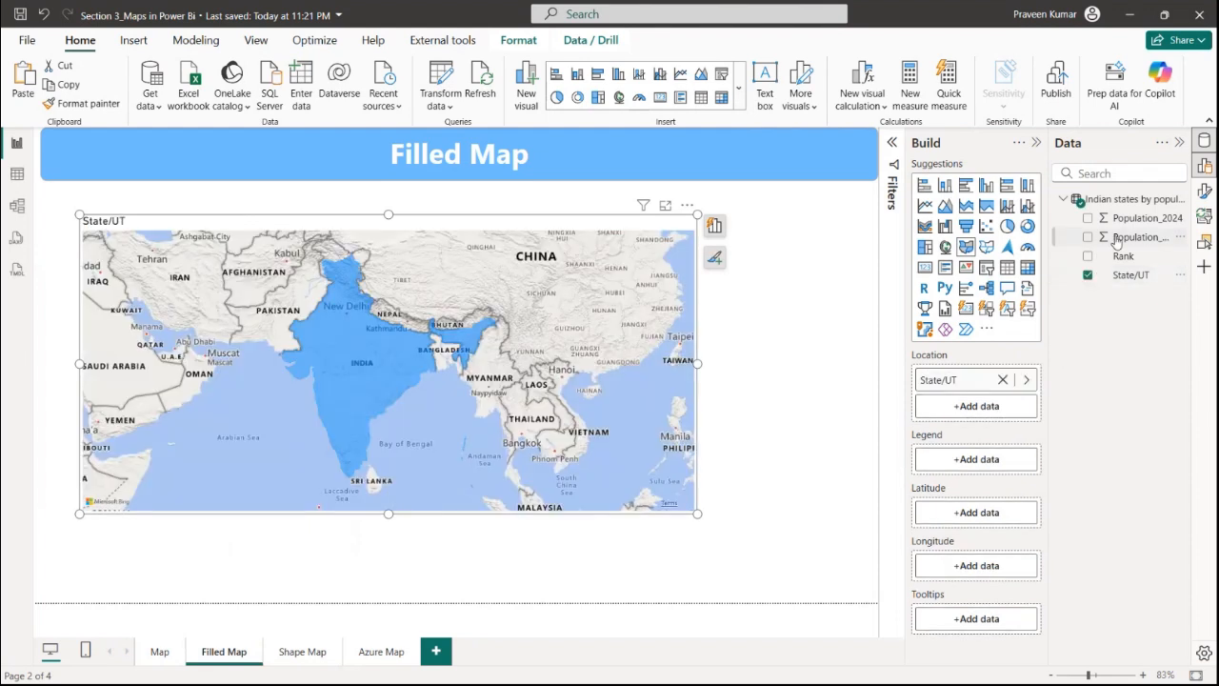
drag(1143, 237, 978, 460)
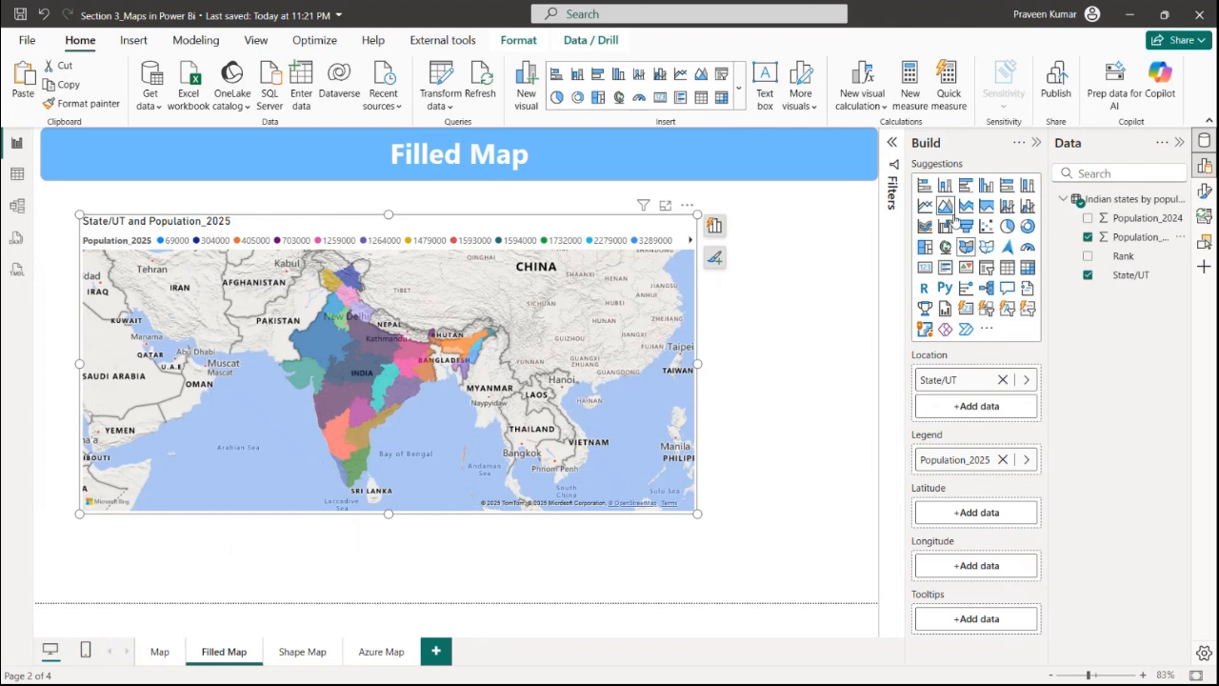
Open the filled map's Format pane and expand its Fill colors settings
click(1204, 192)
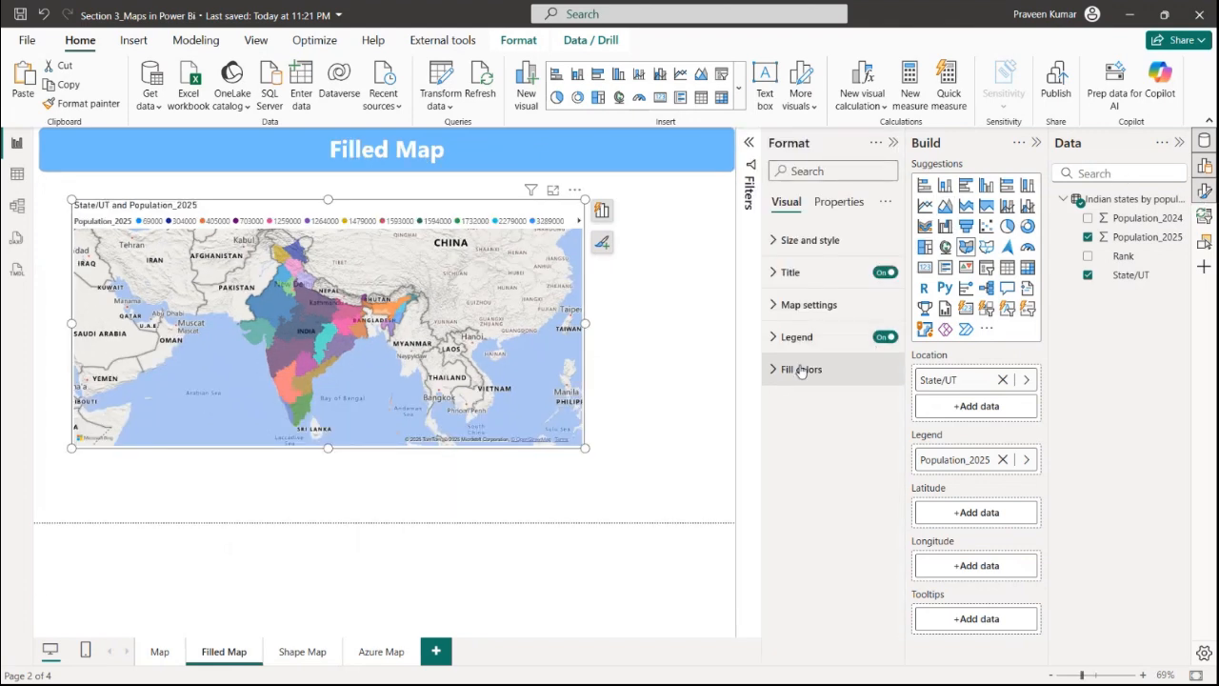
click(800, 368)
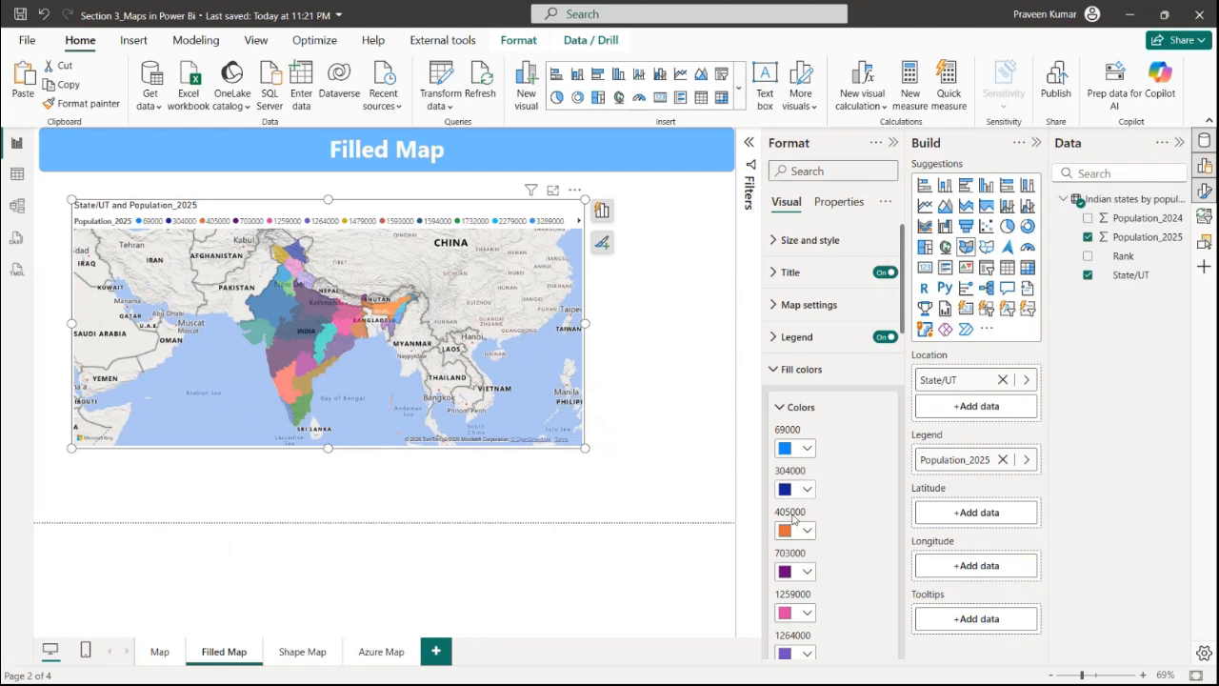
Turn off the filled map's legend
click(805, 369)
click(801, 336)
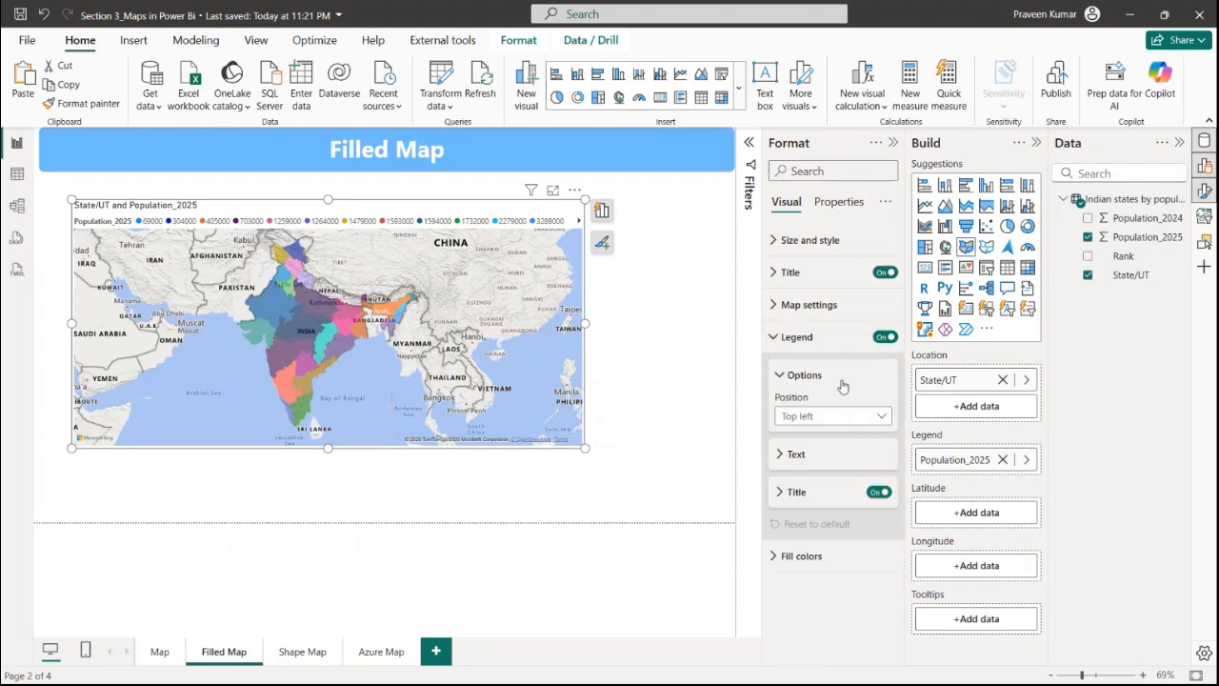
click(843, 341)
click(884, 338)
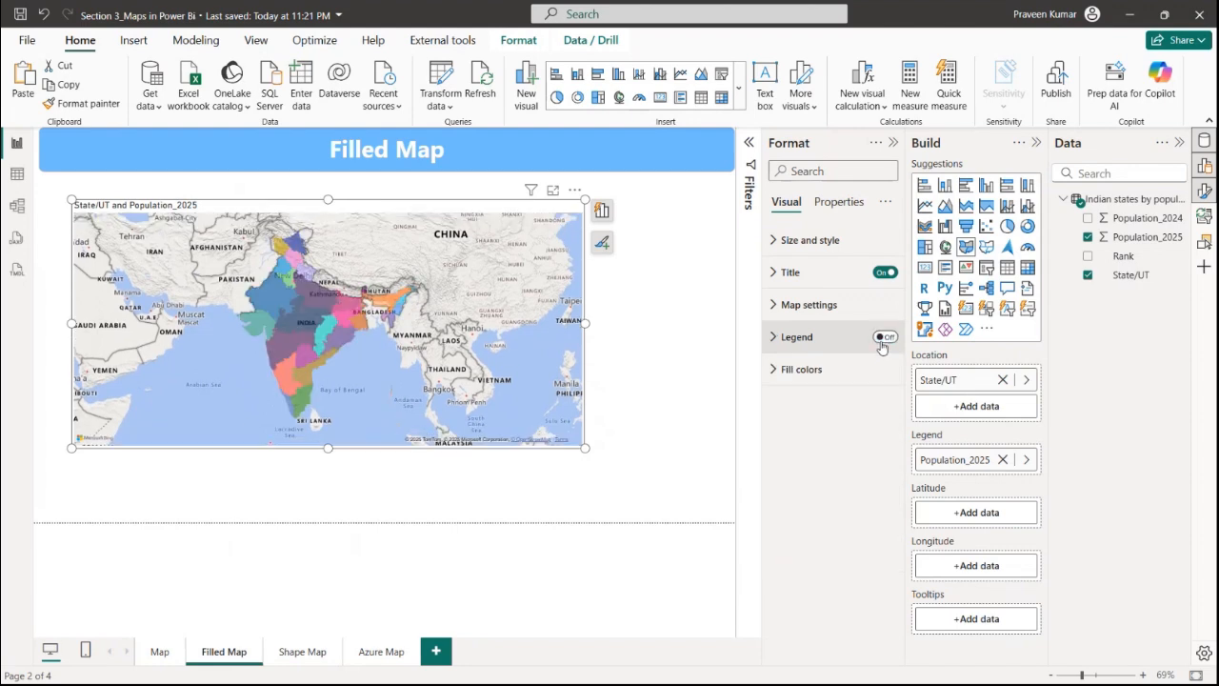
Review the filled map's map style and control settings, and collapse the Format pane
click(795, 305)
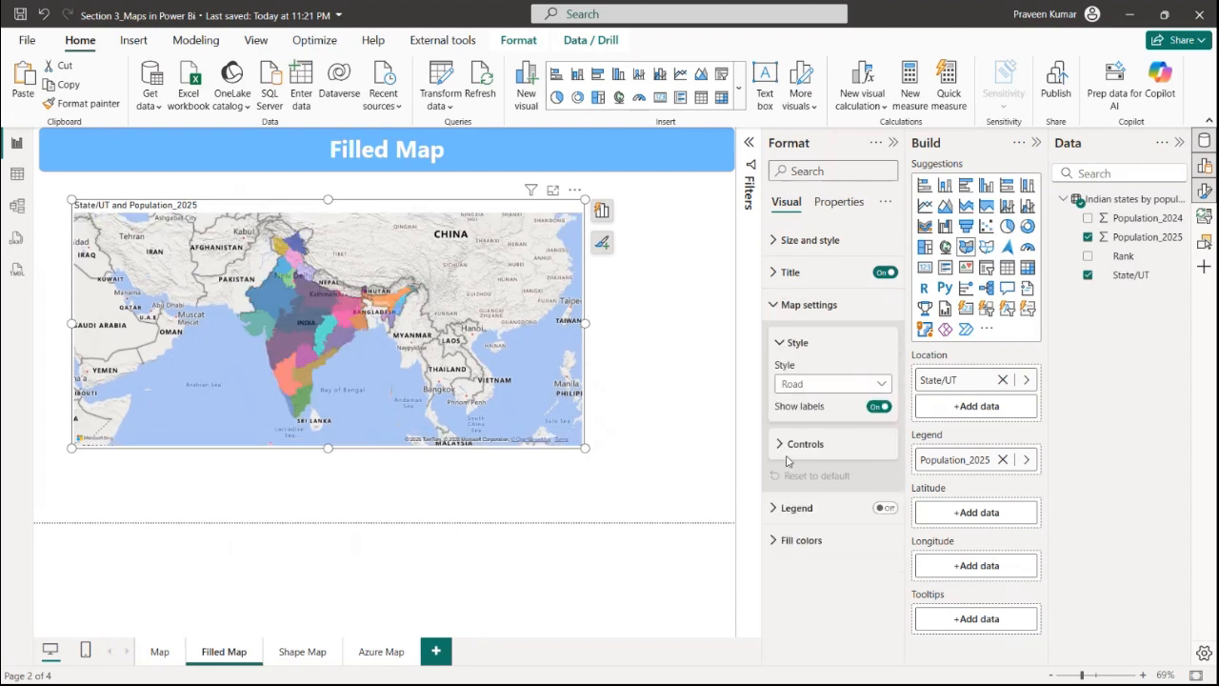
click(790, 459)
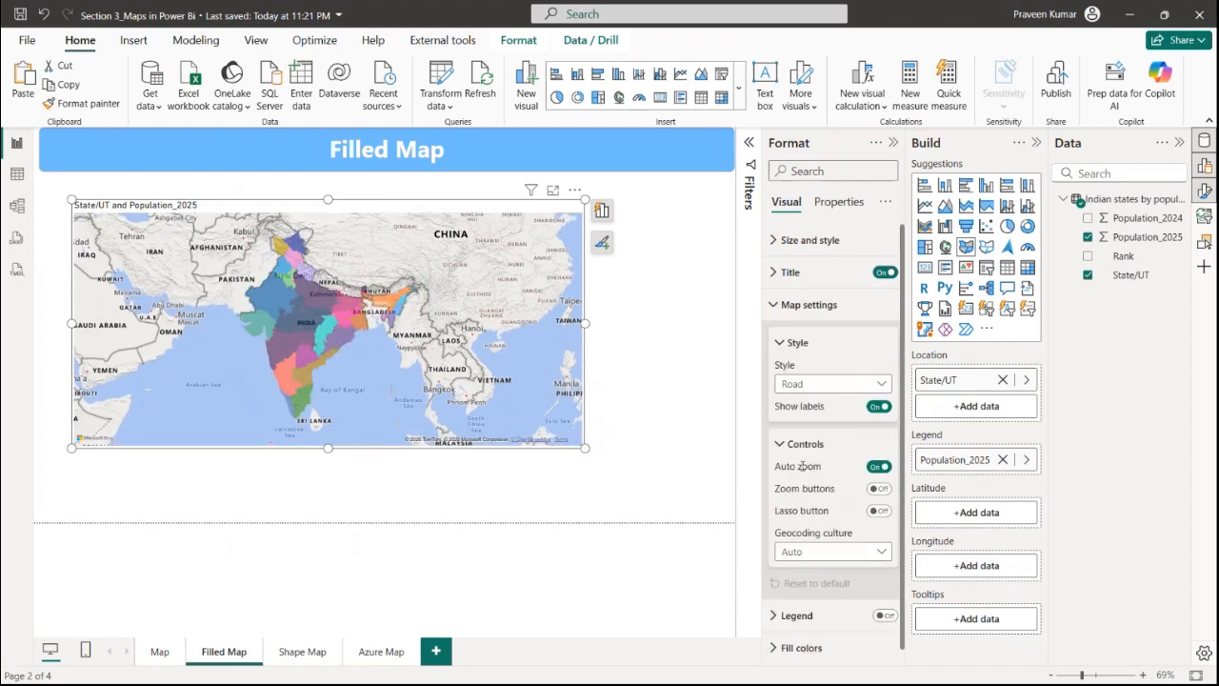
click(797, 343)
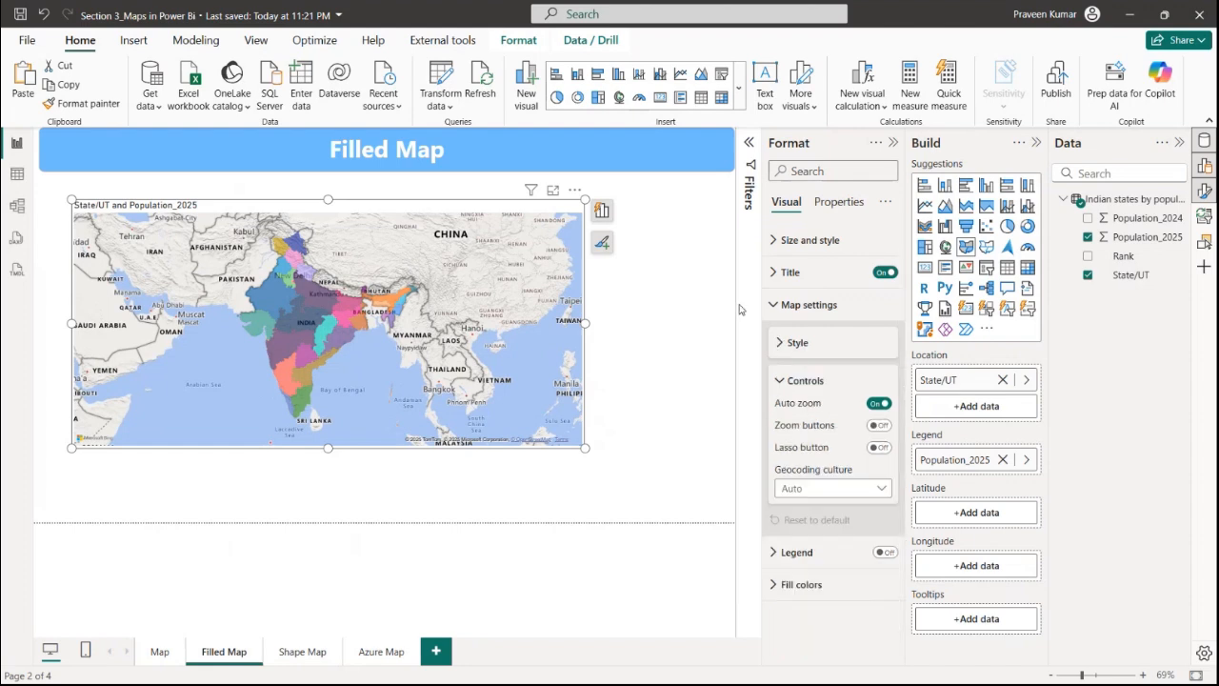
click(894, 143)
click(787, 362)
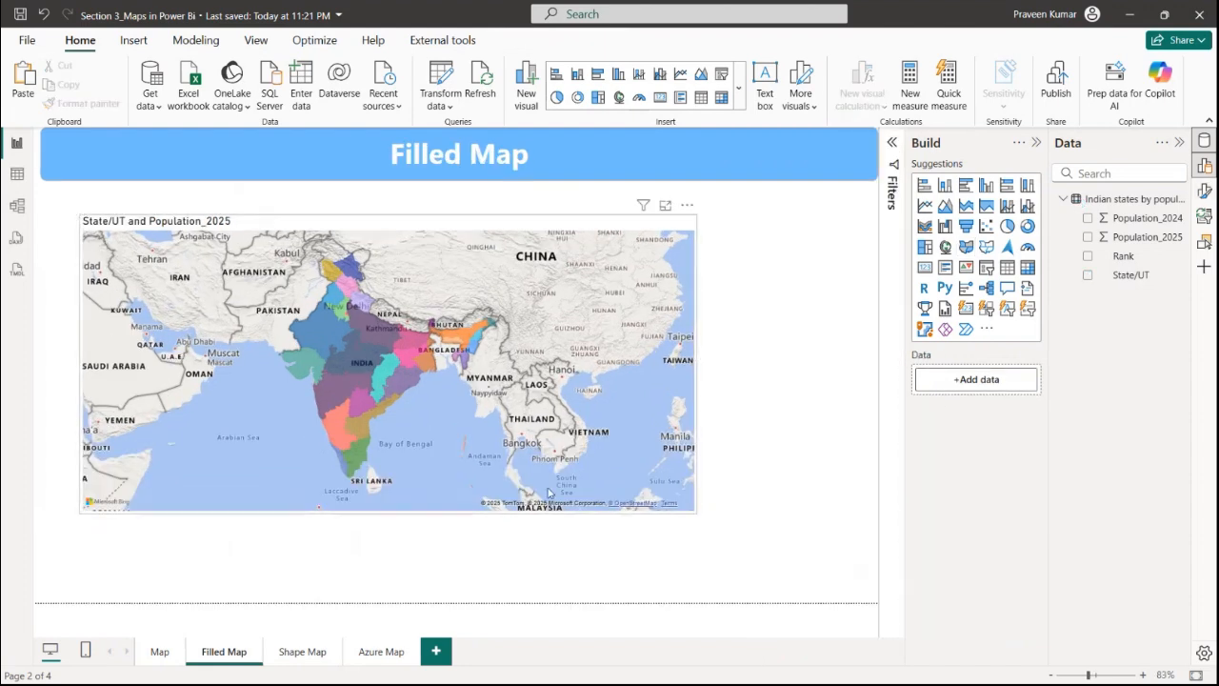
Open the Shape Map page, insert a shape map visual, and resize and reposition it
click(304, 653)
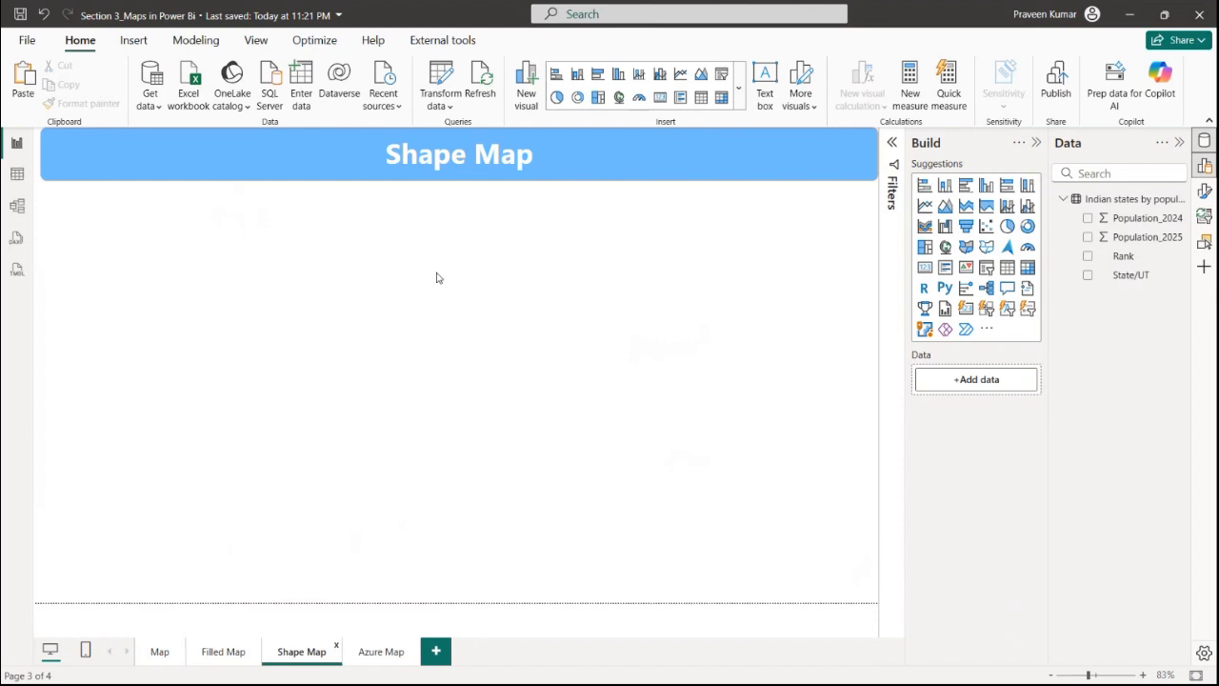
click(214, 654)
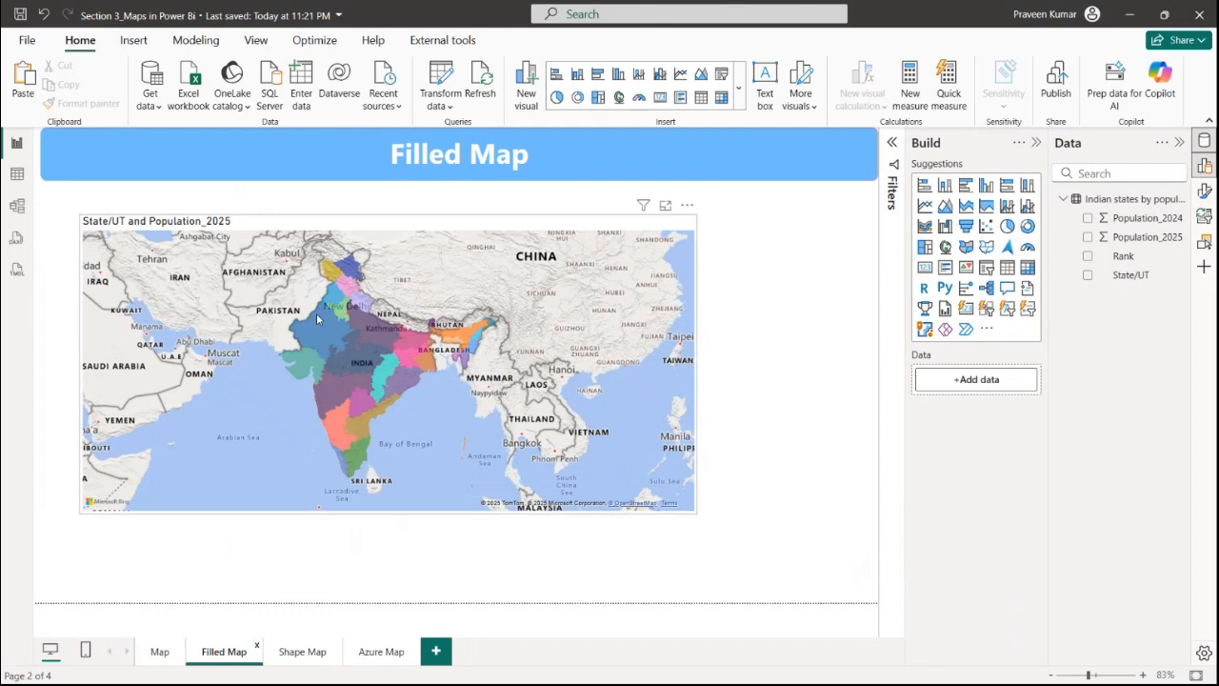
click(291, 657)
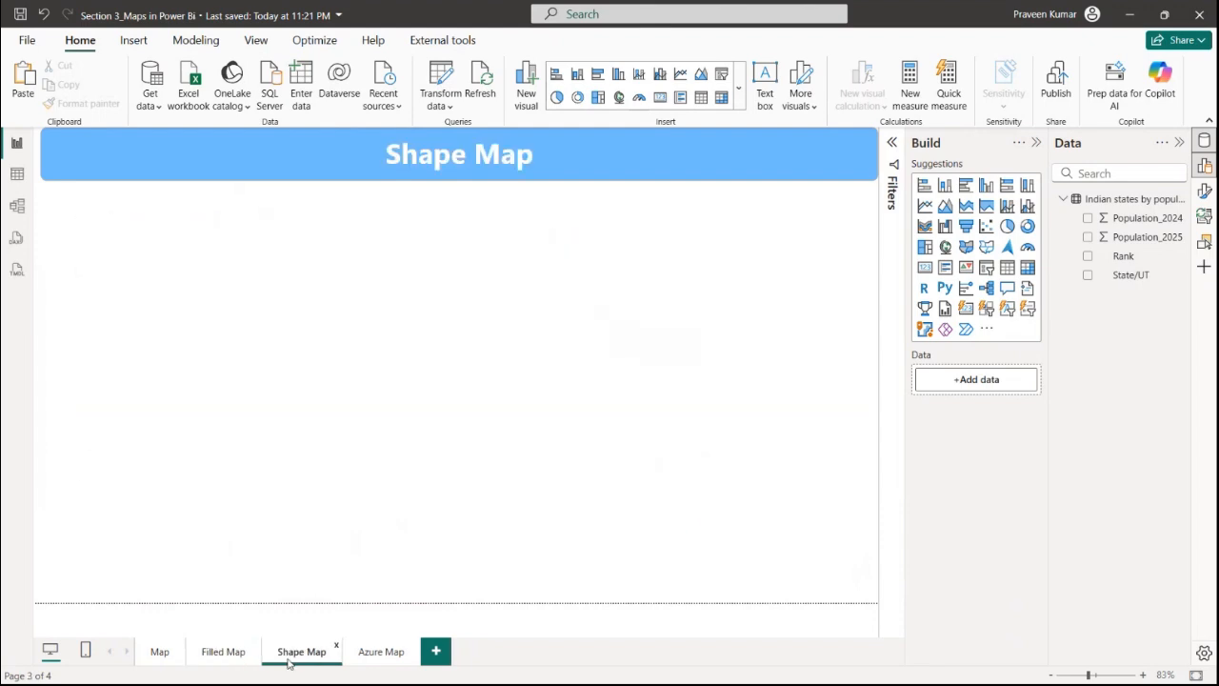
click(251, 658)
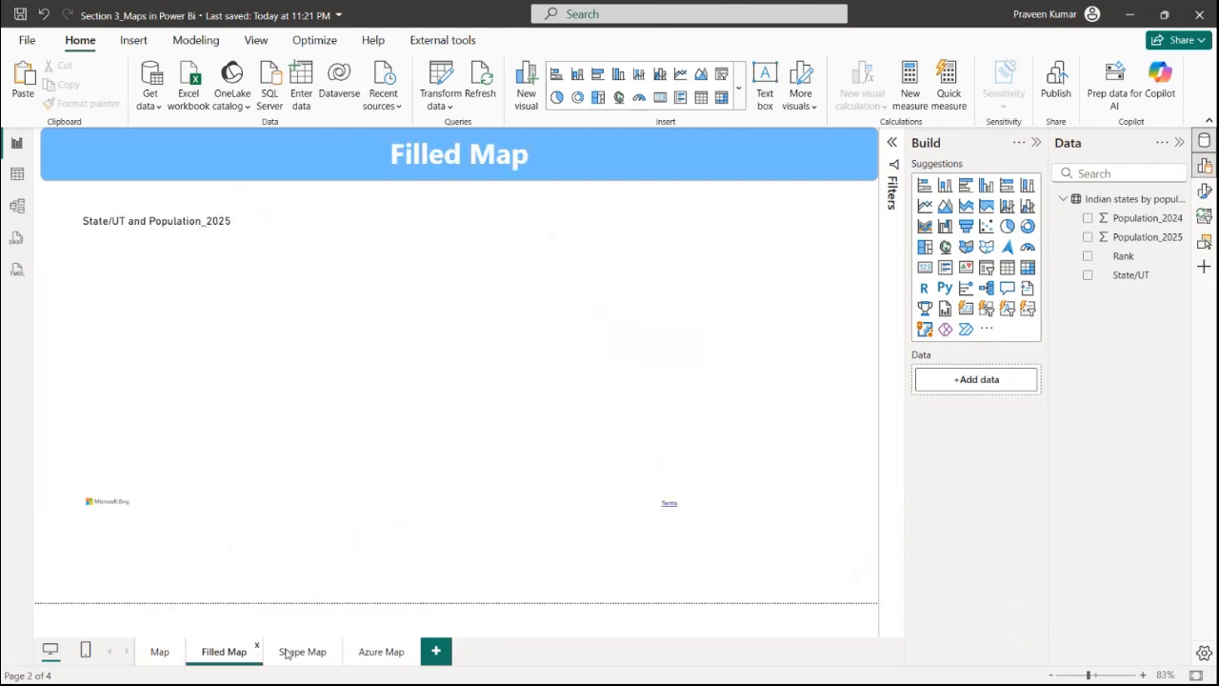
click(286, 654)
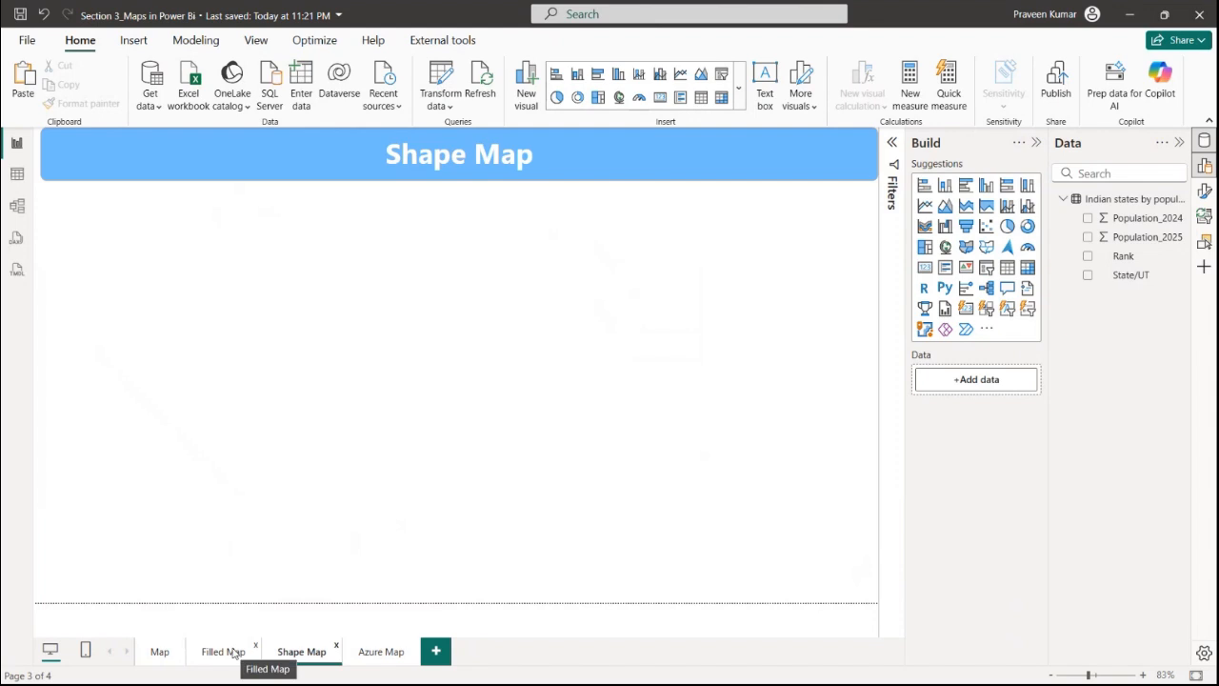
click(986, 249)
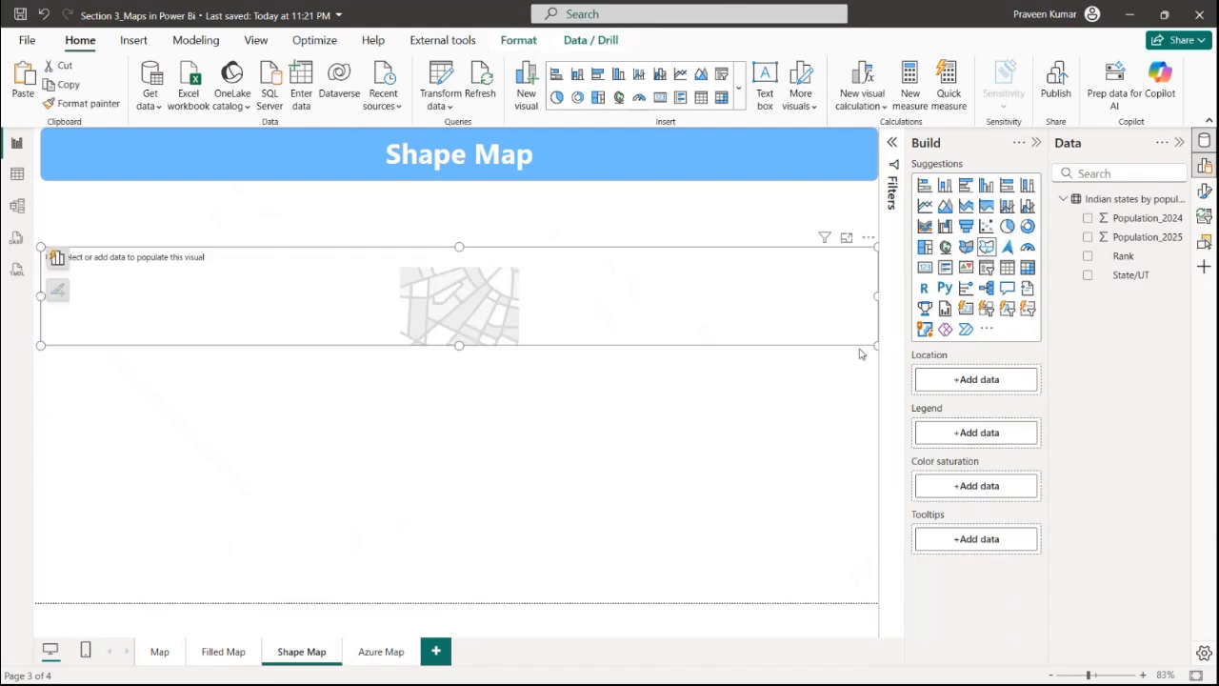
drag(877, 345, 476, 551)
drag(419, 514, 491, 480)
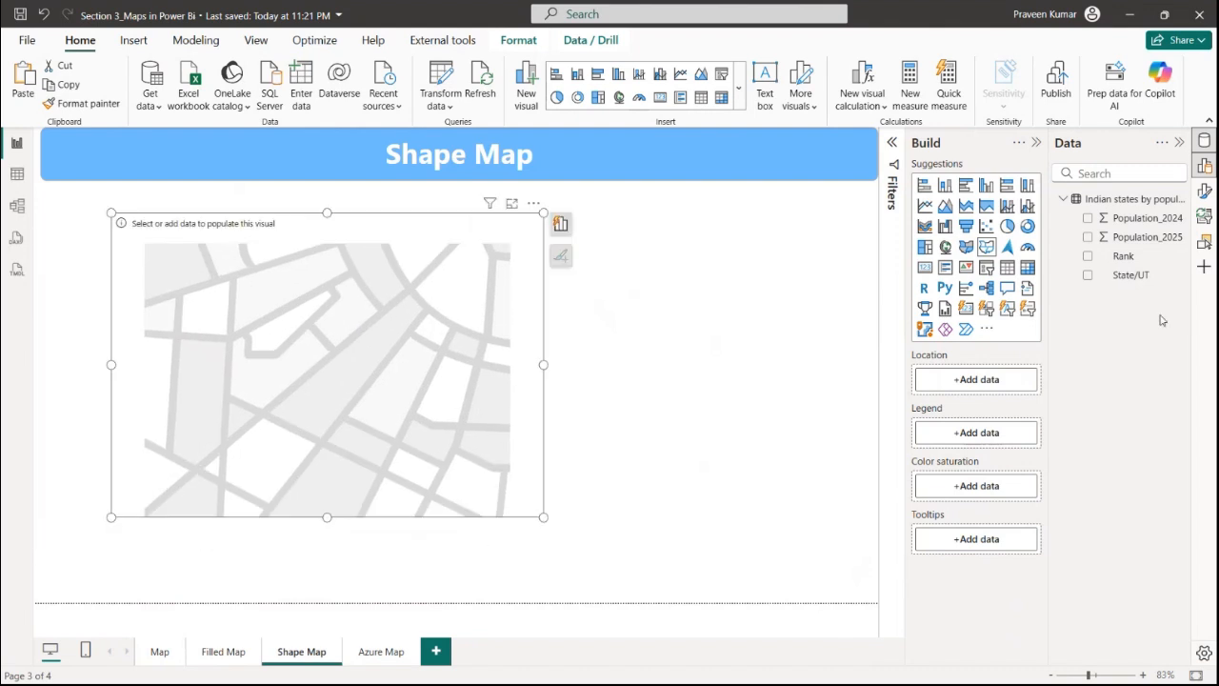
Add State/UT to the shape map's Location and Population_2025 to its Color saturation
drag(1129, 275, 990, 382)
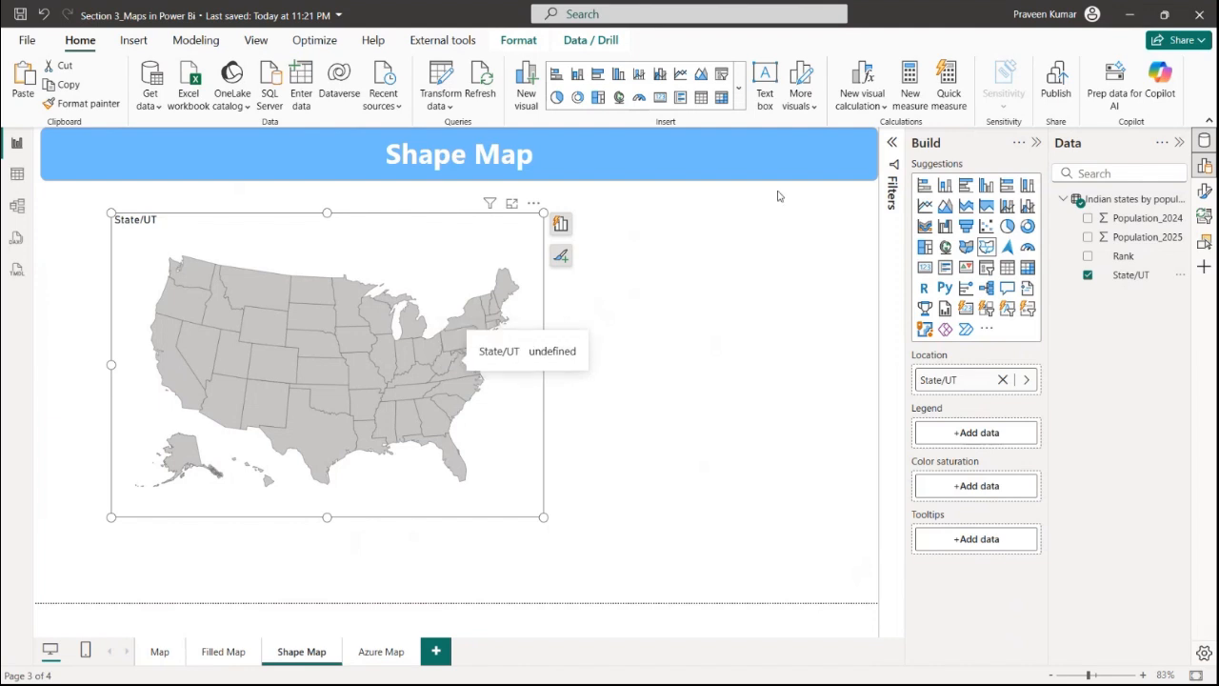
drag(1143, 236, 981, 487)
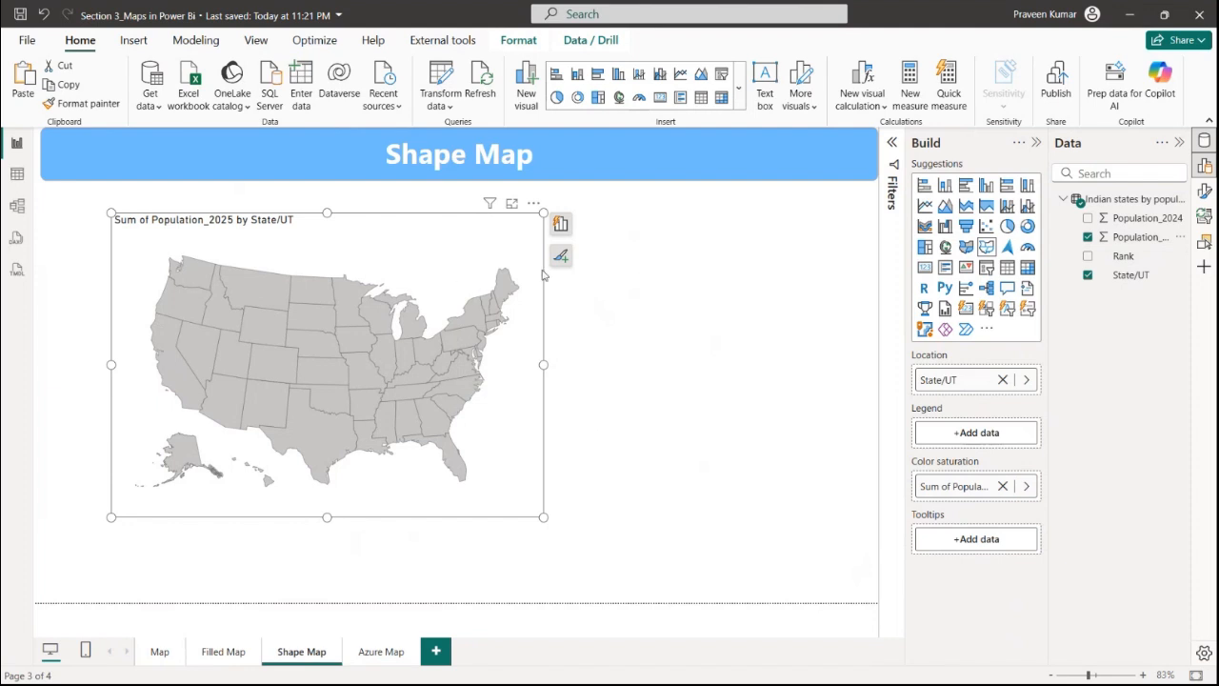
Preview the Brazil, France and Mexico map types on the shape map before restoring USA: states
click(1205, 191)
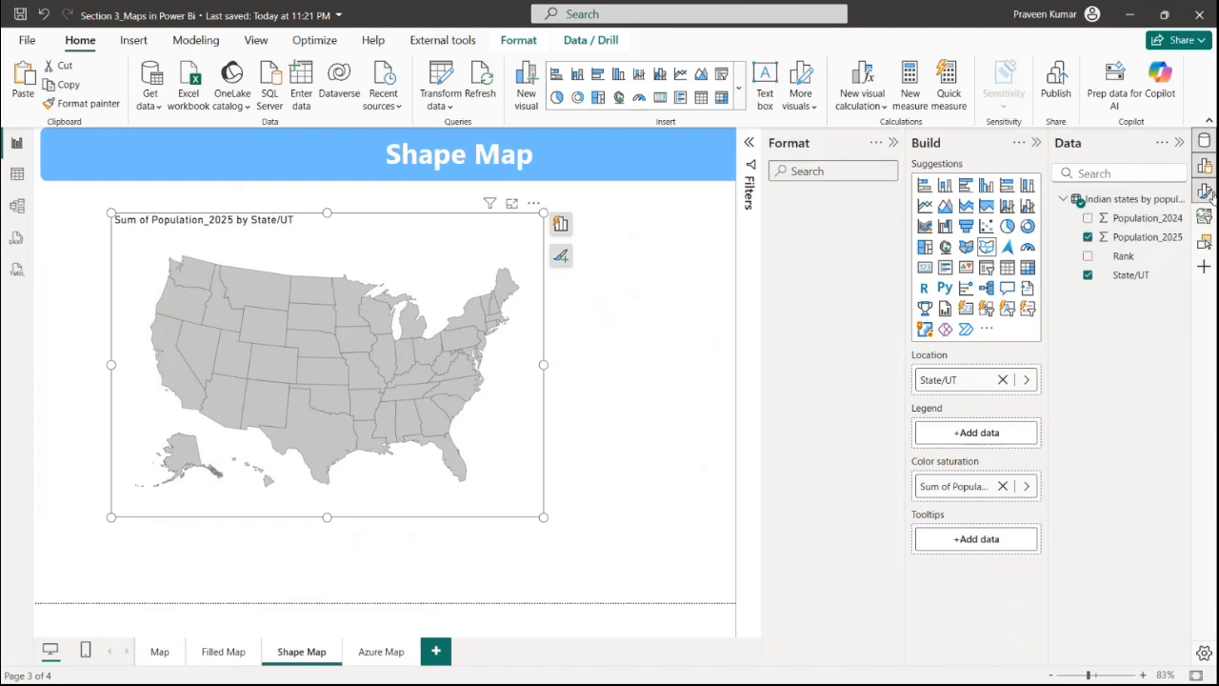
click(807, 304)
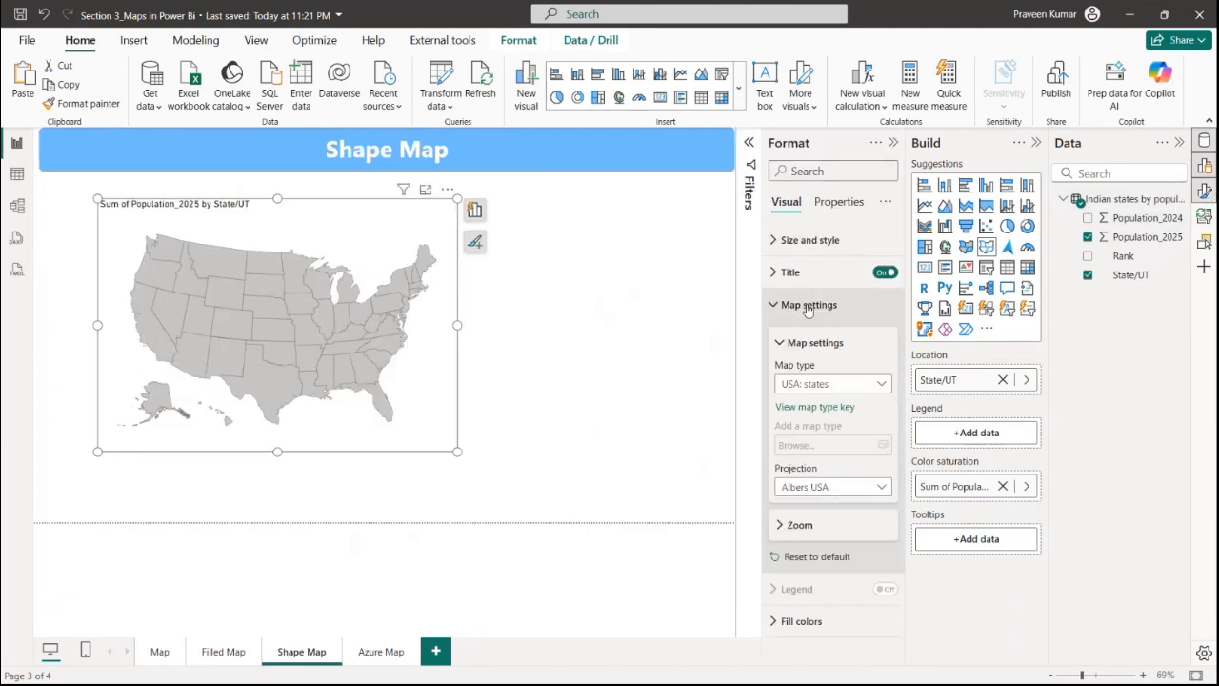
click(830, 385)
scroll(823, 615, down, 1)
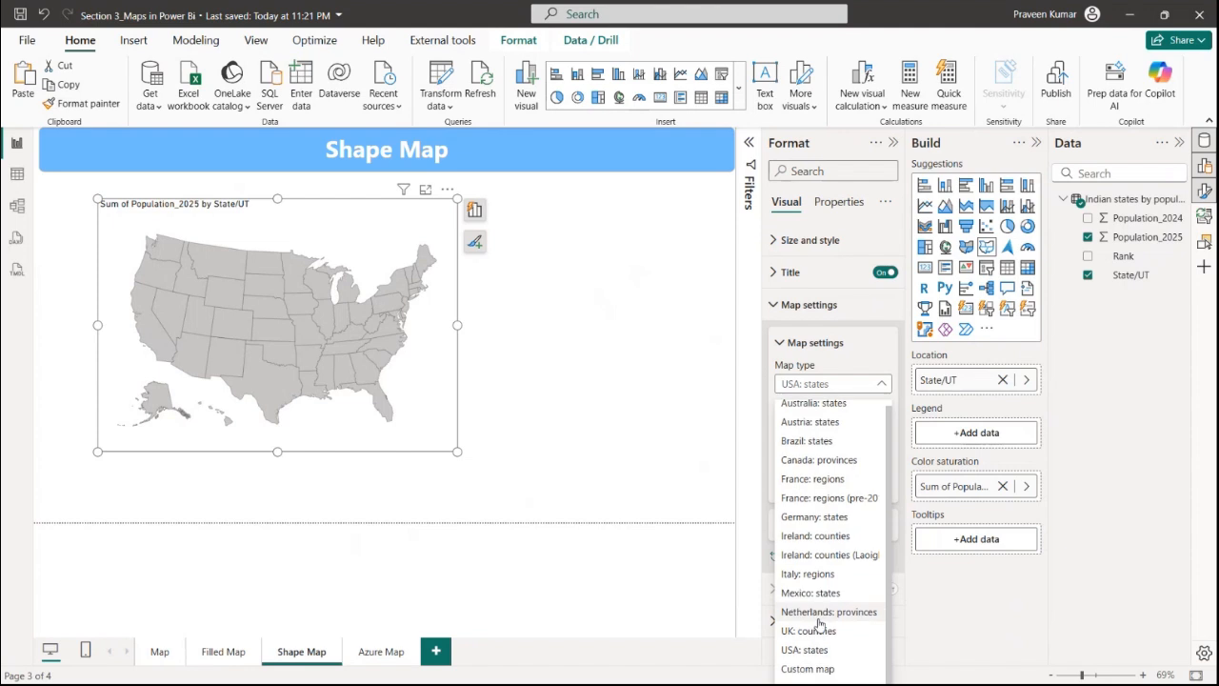
click(805, 440)
click(830, 384)
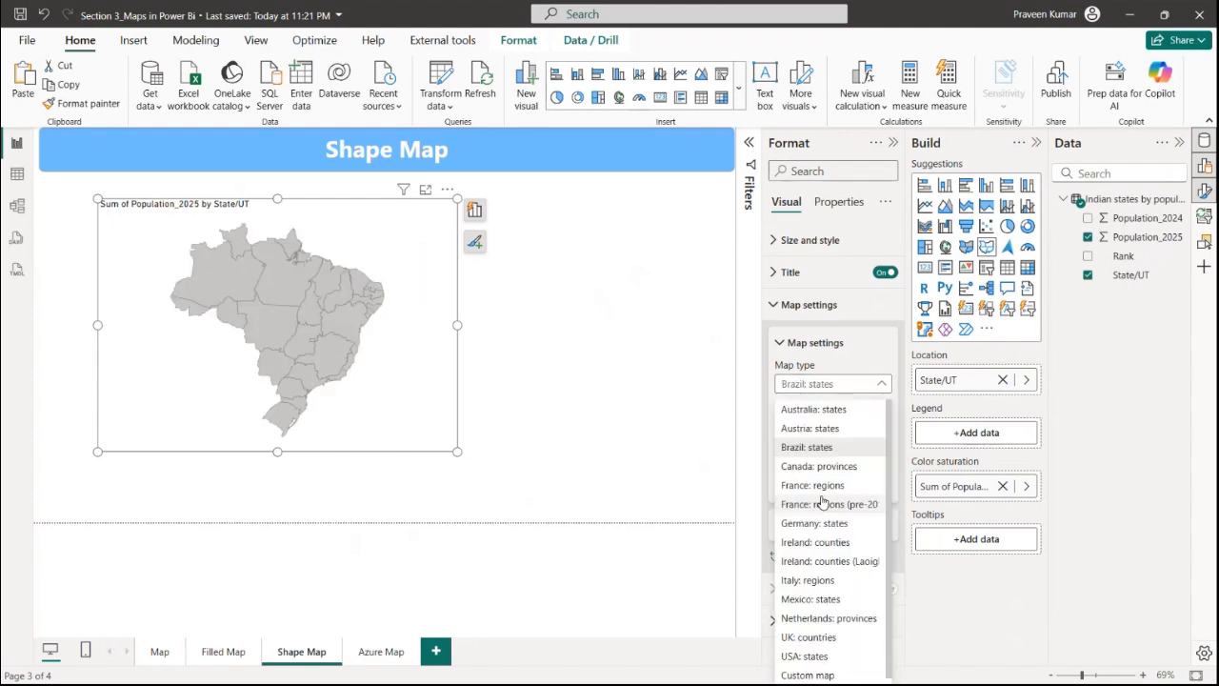
click(810, 576)
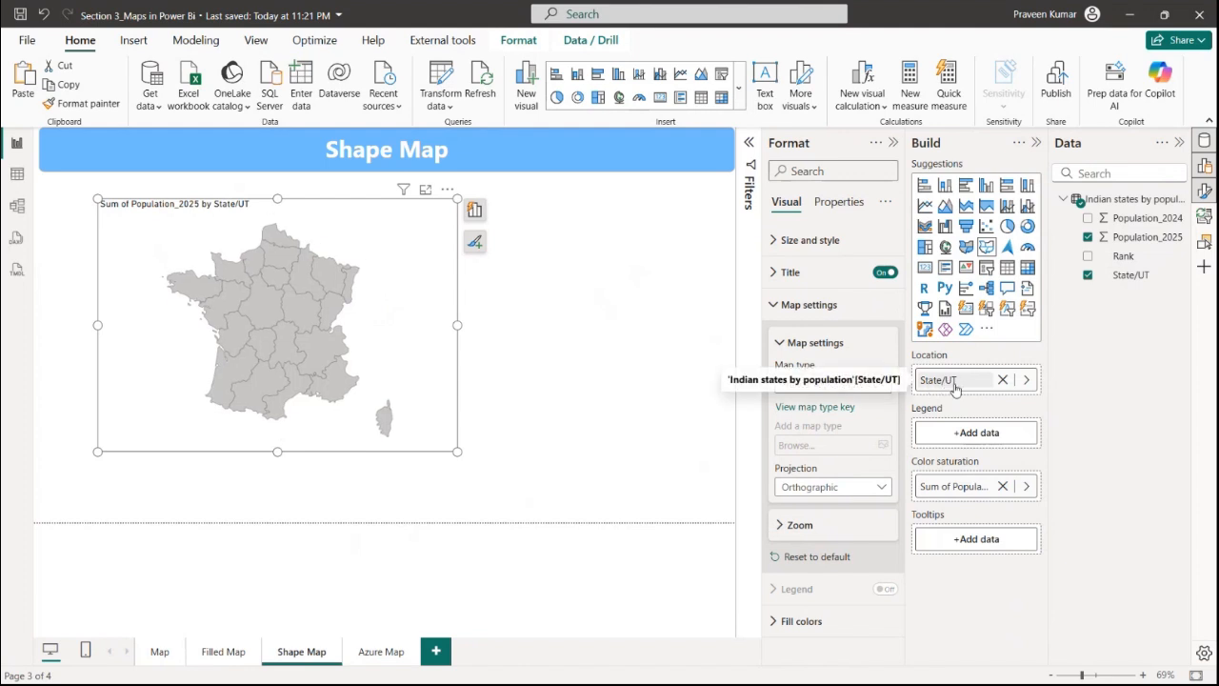
click(820, 385)
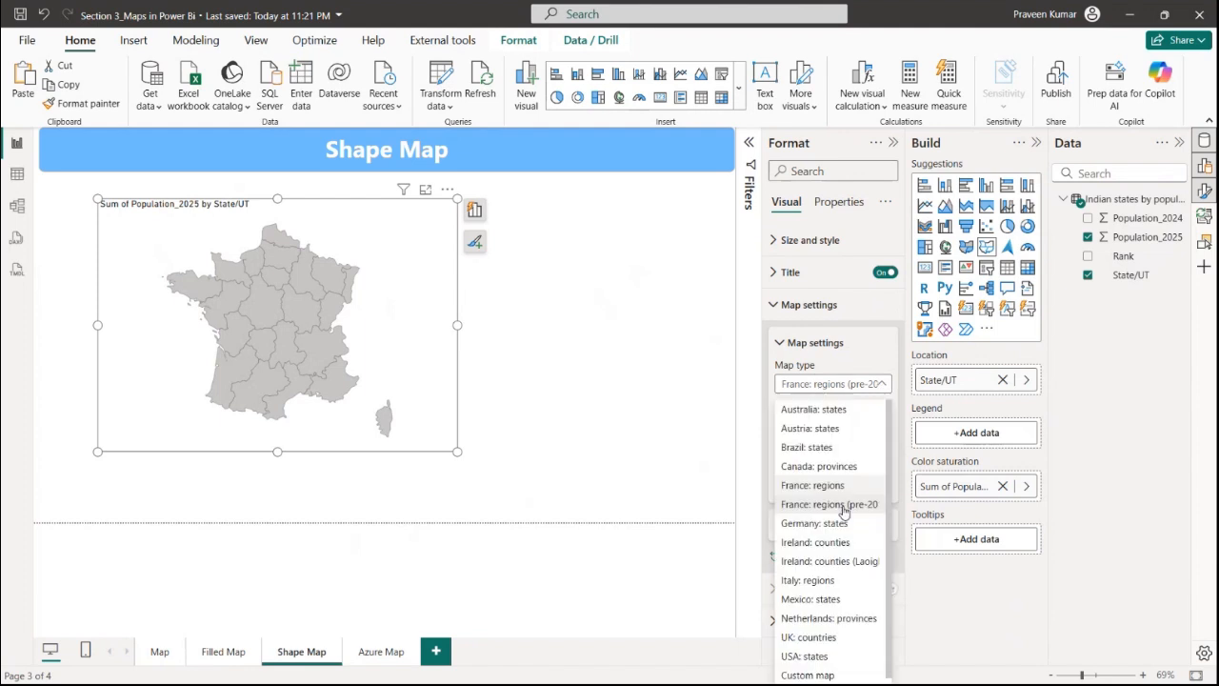
click(809, 592)
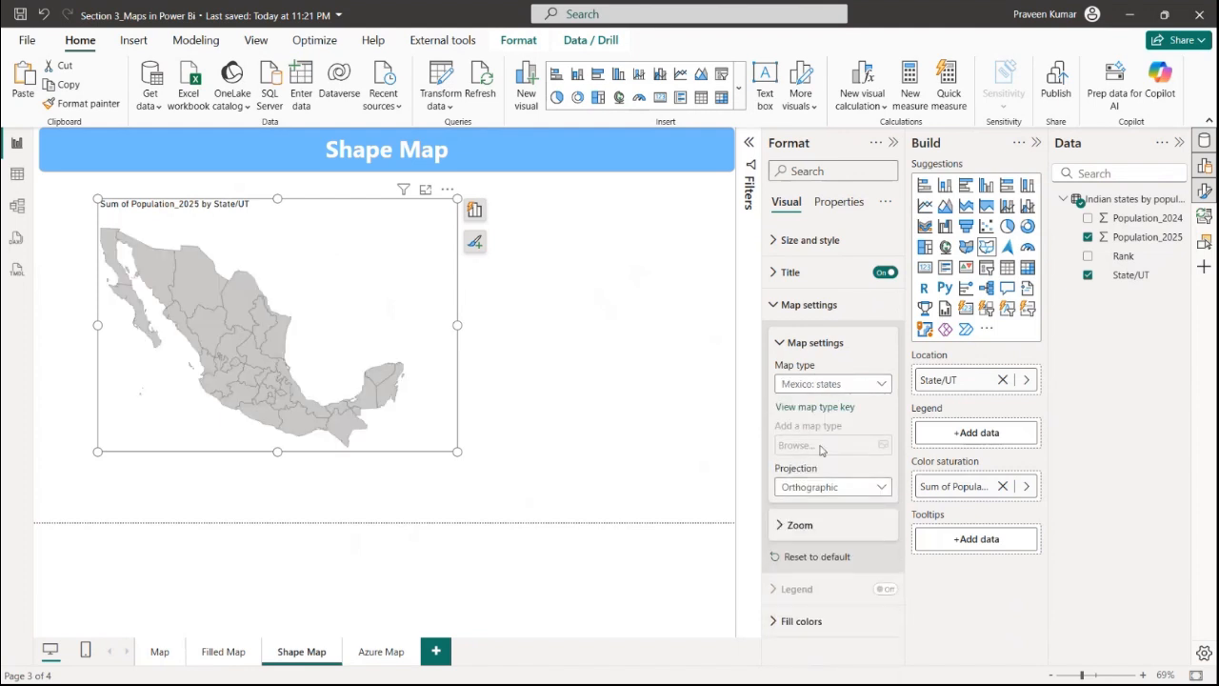
click(837, 385)
click(803, 654)
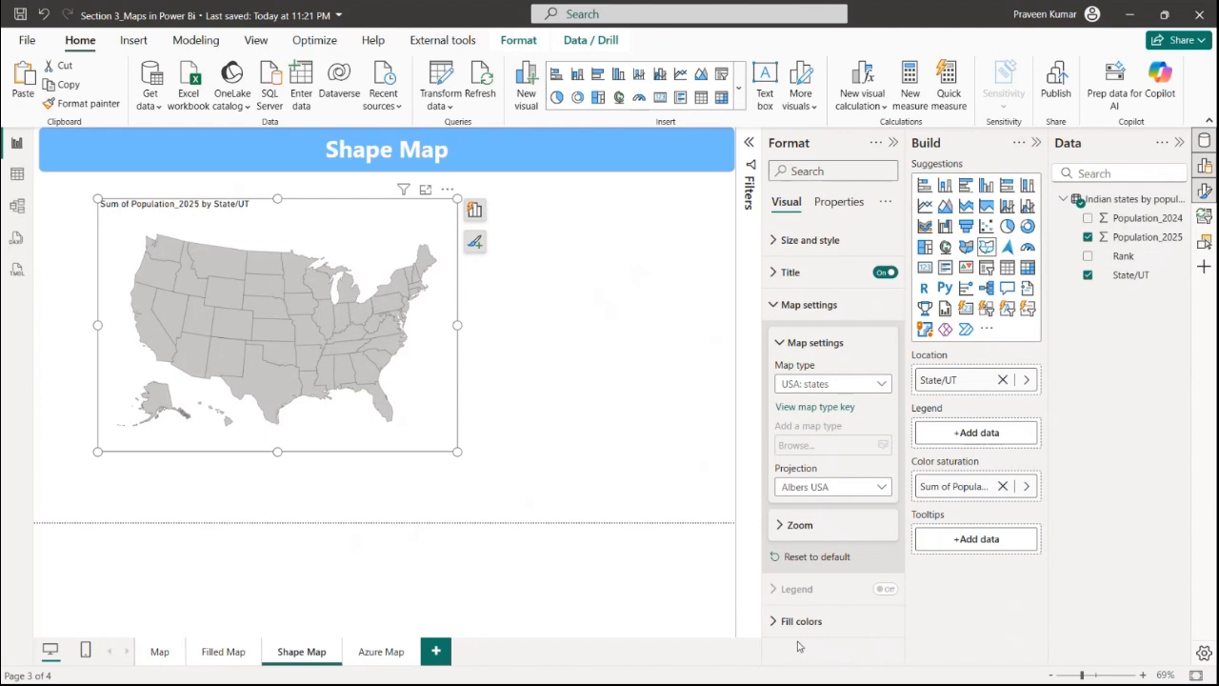
Switch to the browser, open a new tab and search Google for indian map json file
key(alt+Tab)
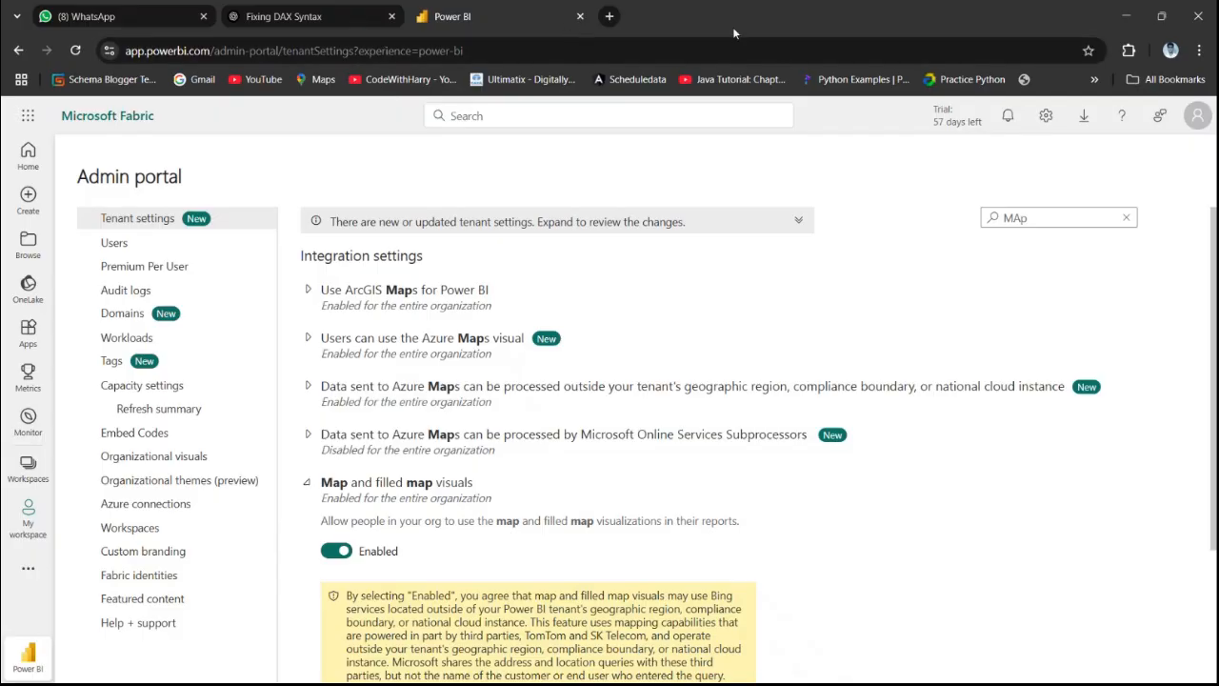
click(599, 19)
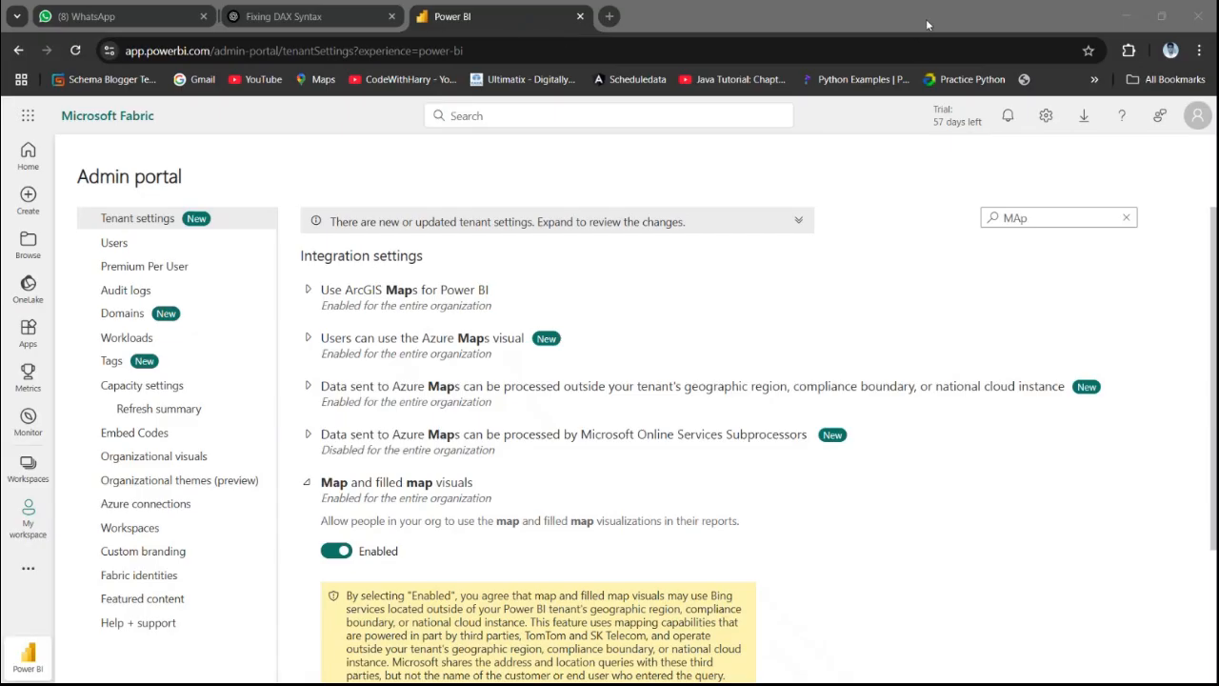
drag(926, 18, 985, 54)
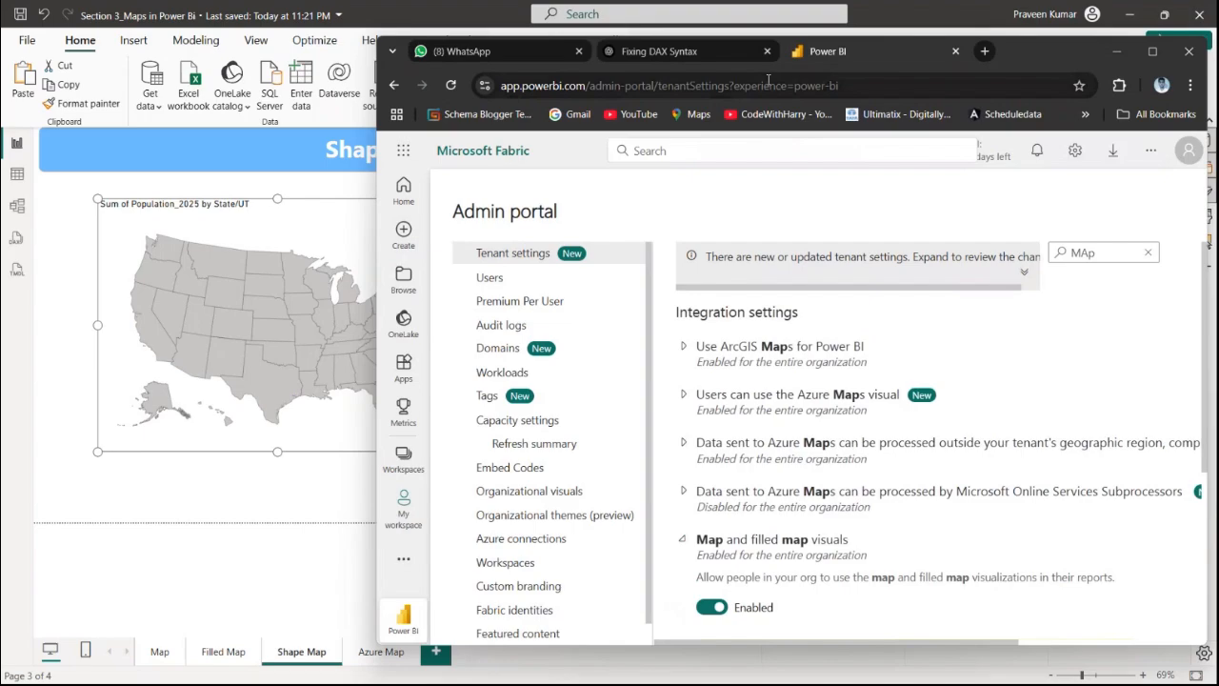
click(985, 52)
click(1152, 51)
click(433, 325)
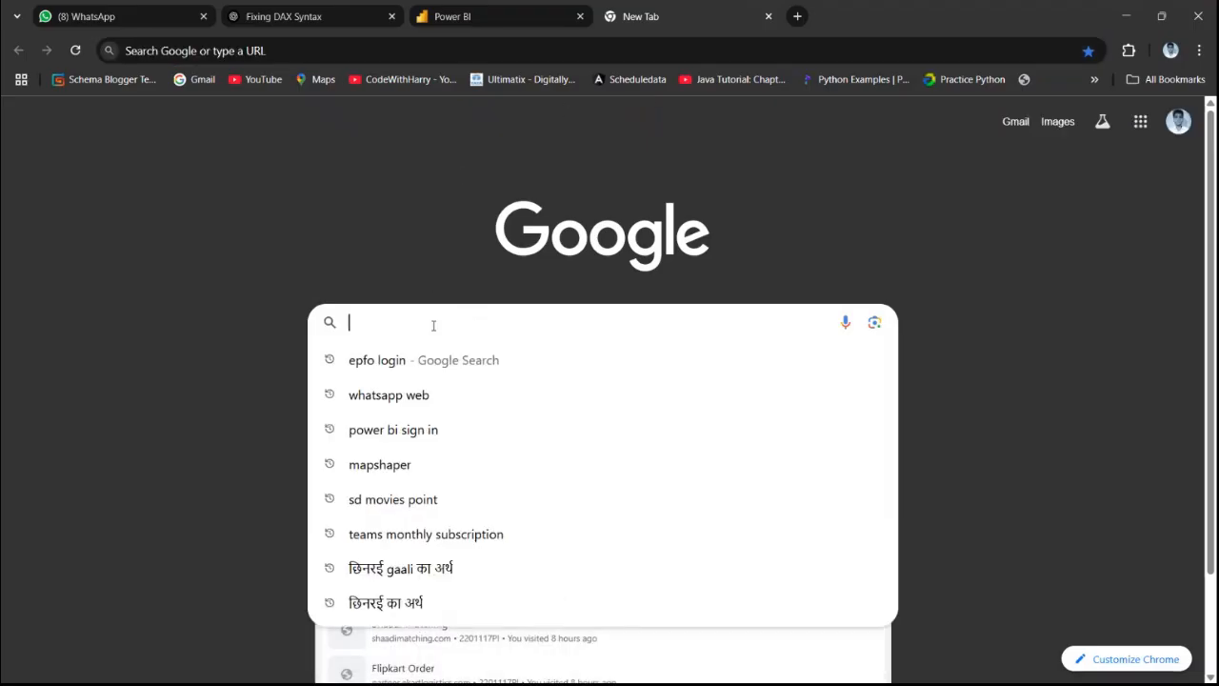
text(indian map json file)
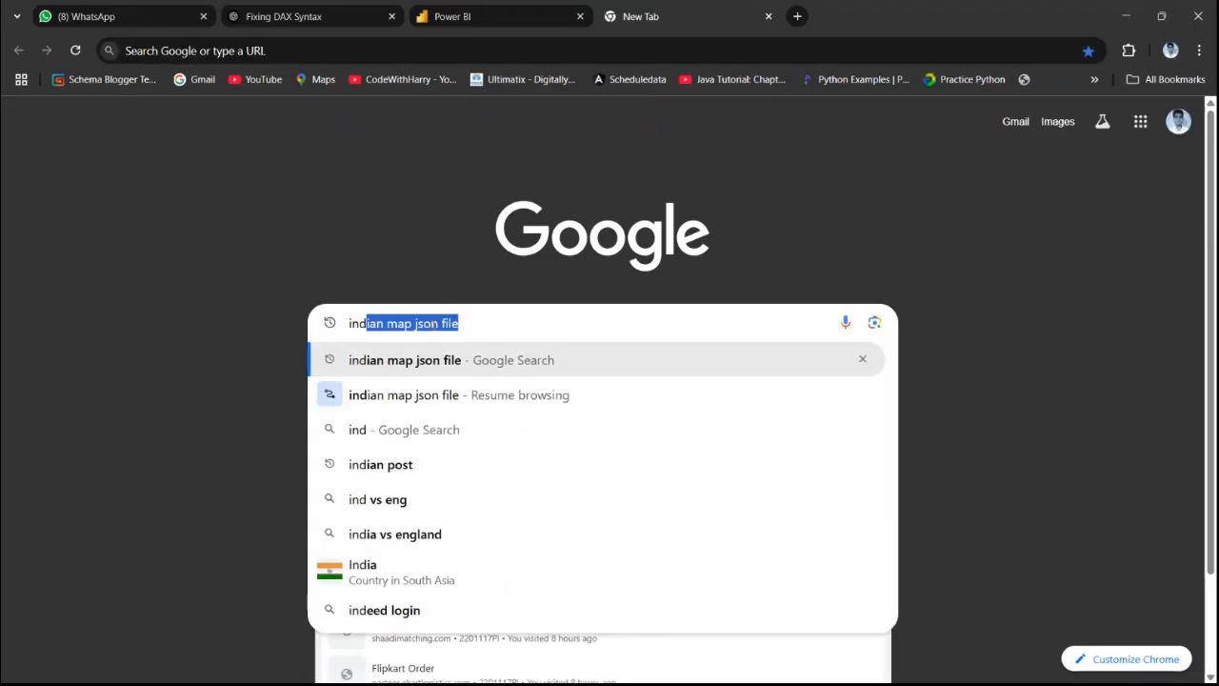
key(Return)
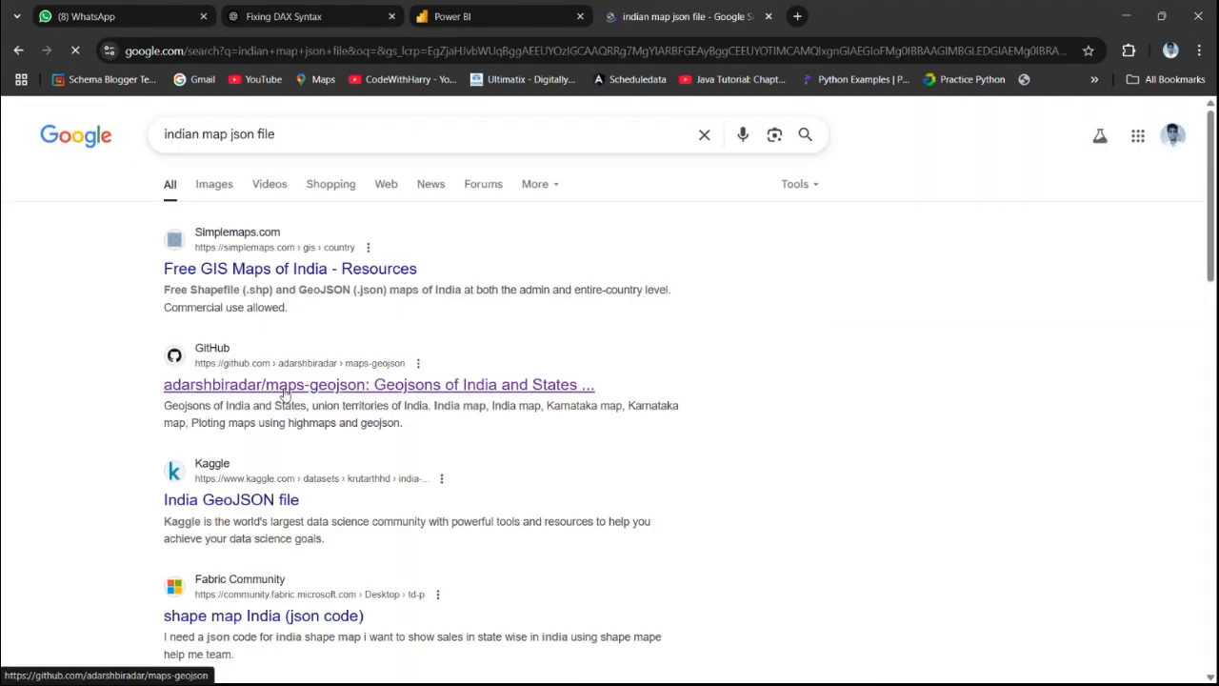
Download the raw india.json file from the adarshbiradar/maps-geojson GitHub repository
click(351, 391)
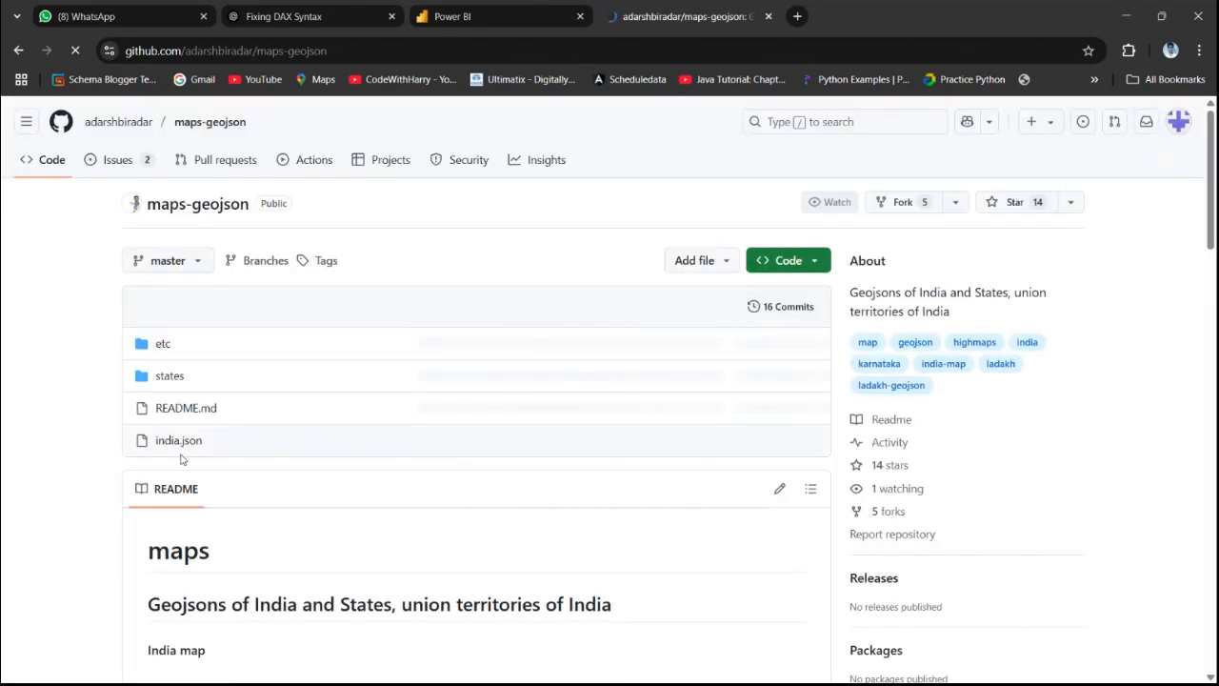
click(175, 441)
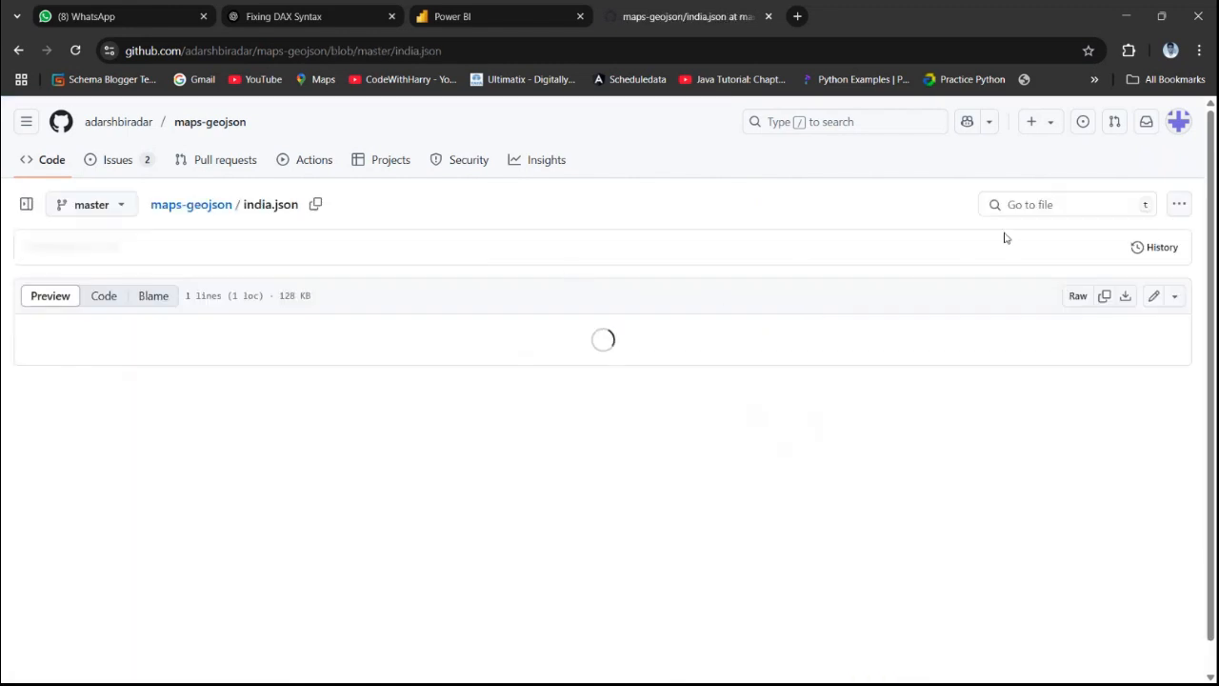
click(1124, 306)
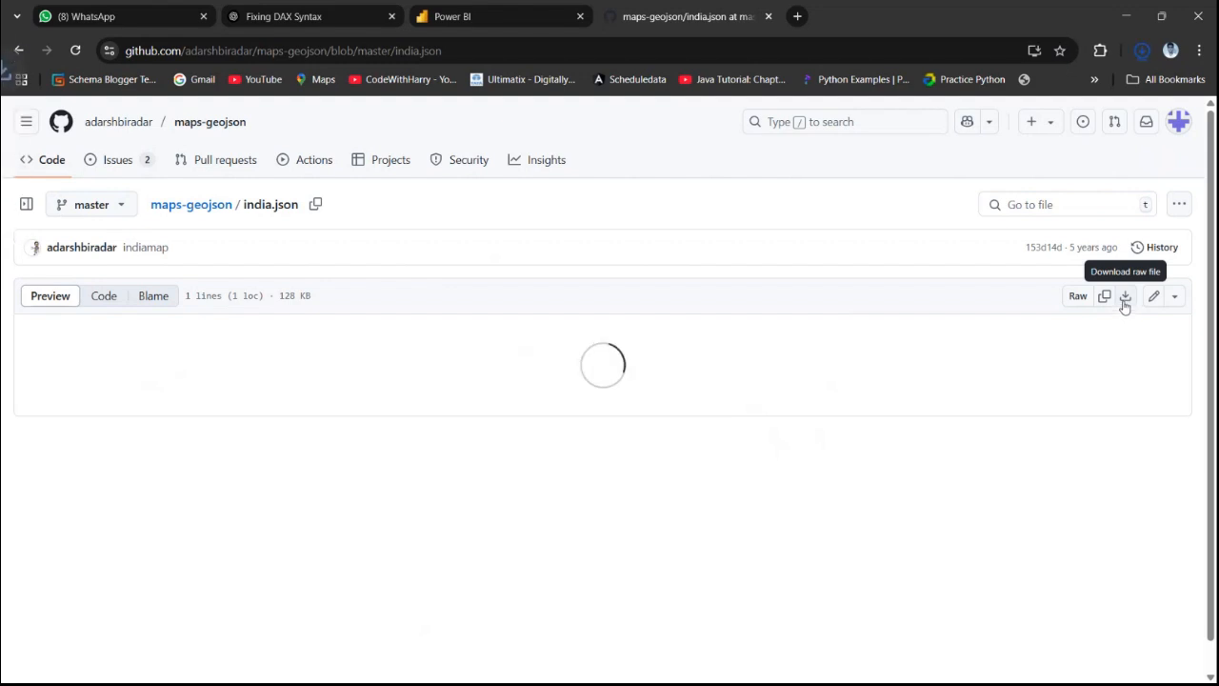
click(1145, 54)
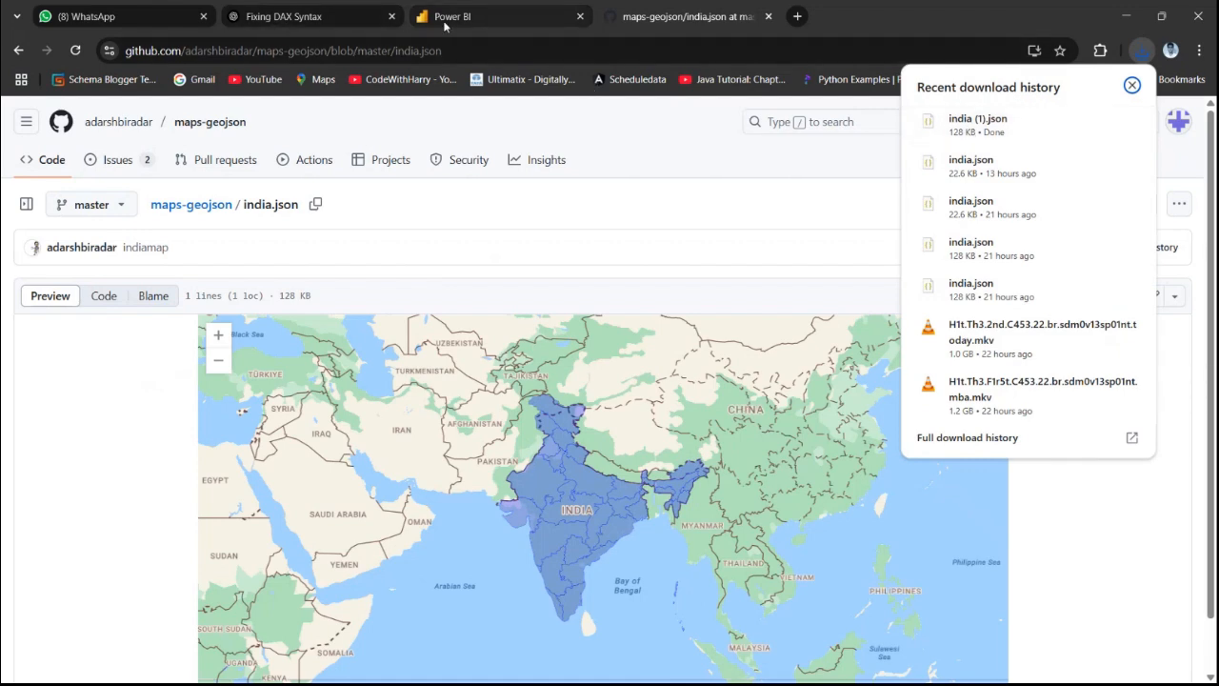
Back in Power BI, set the shape map's type to Custom map and load the downloaded india (1).json file
key(alt+Tab)
click(837, 384)
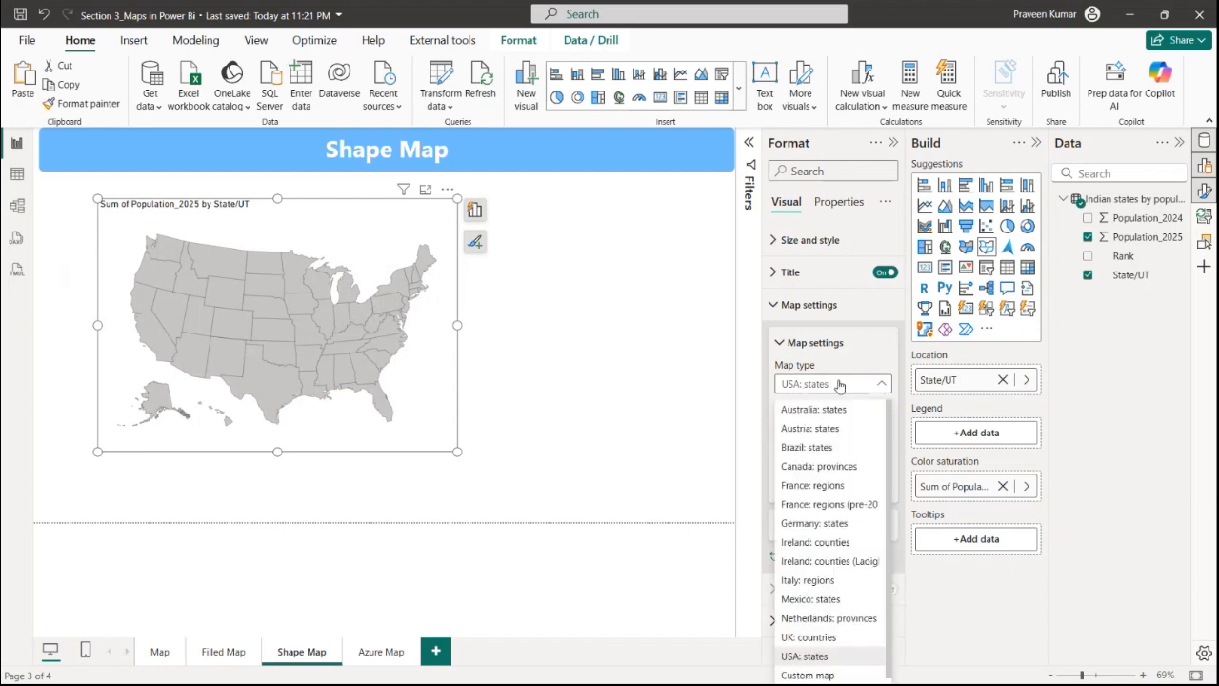
click(808, 675)
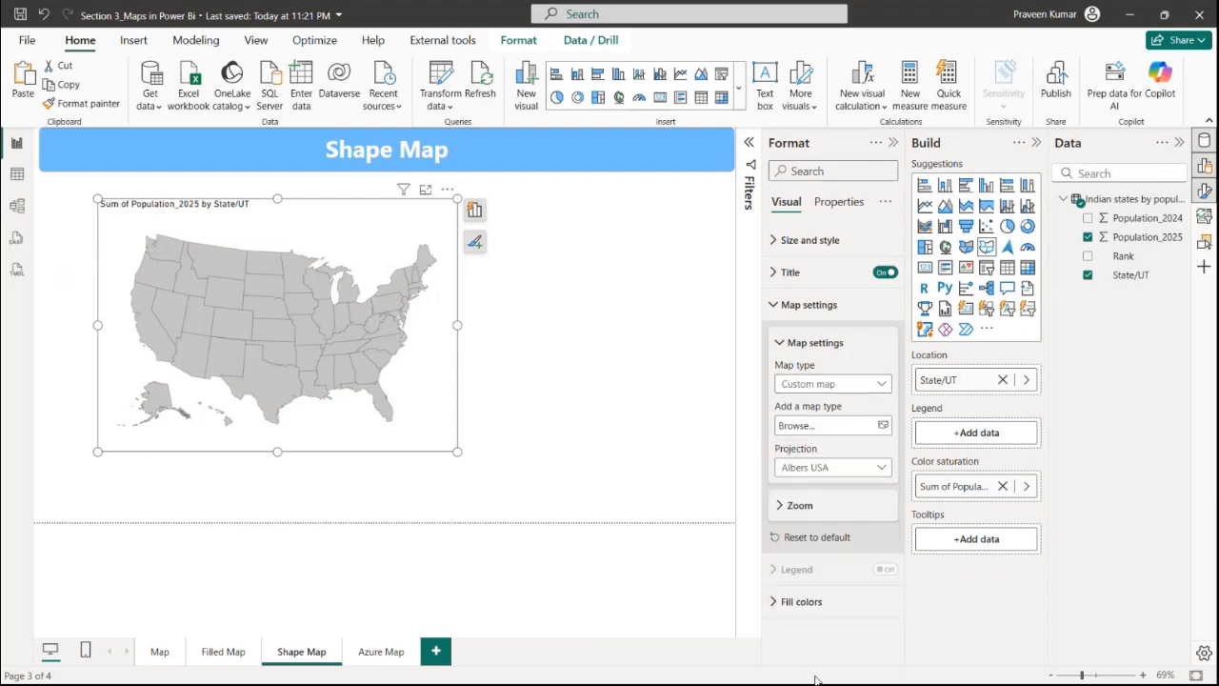
click(837, 426)
click(526, 247)
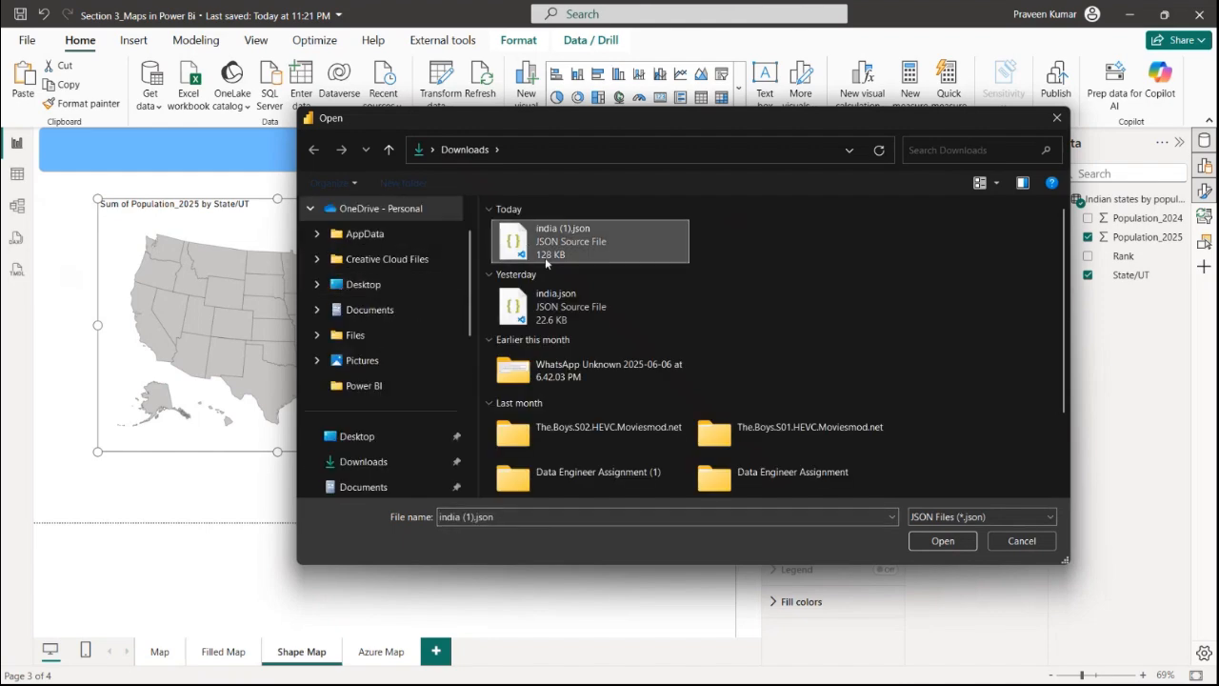
click(940, 540)
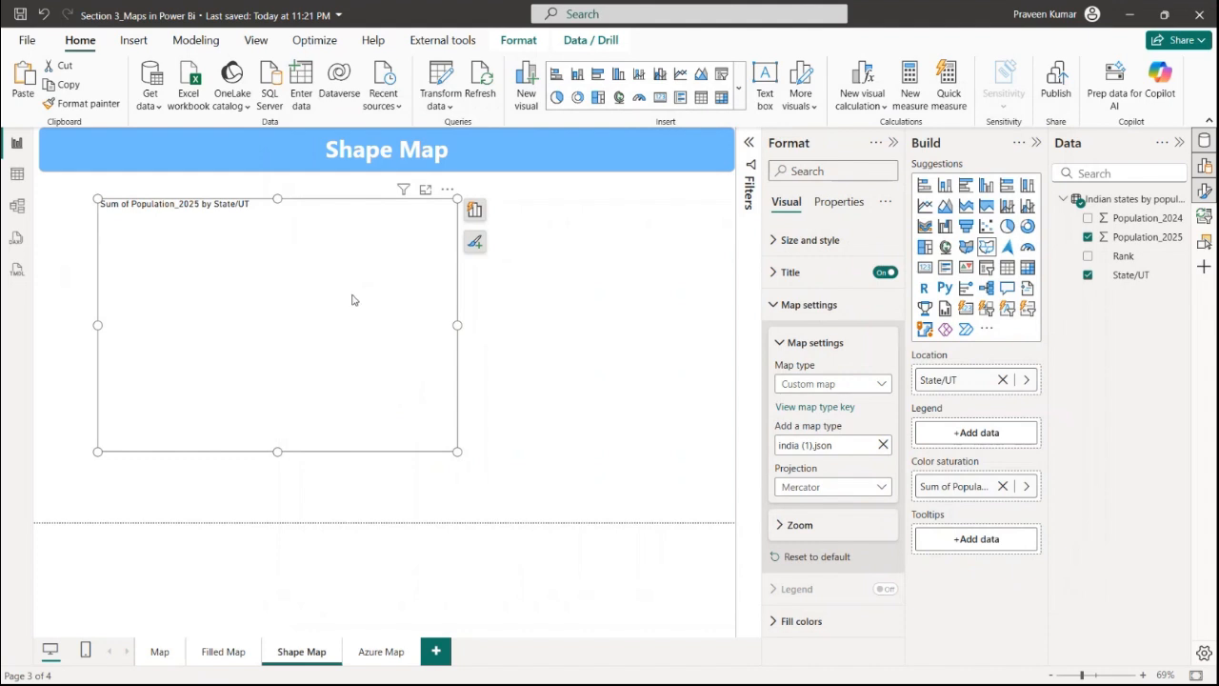
Switch to the browser showing the india.json GitHub page
click(1130, 15)
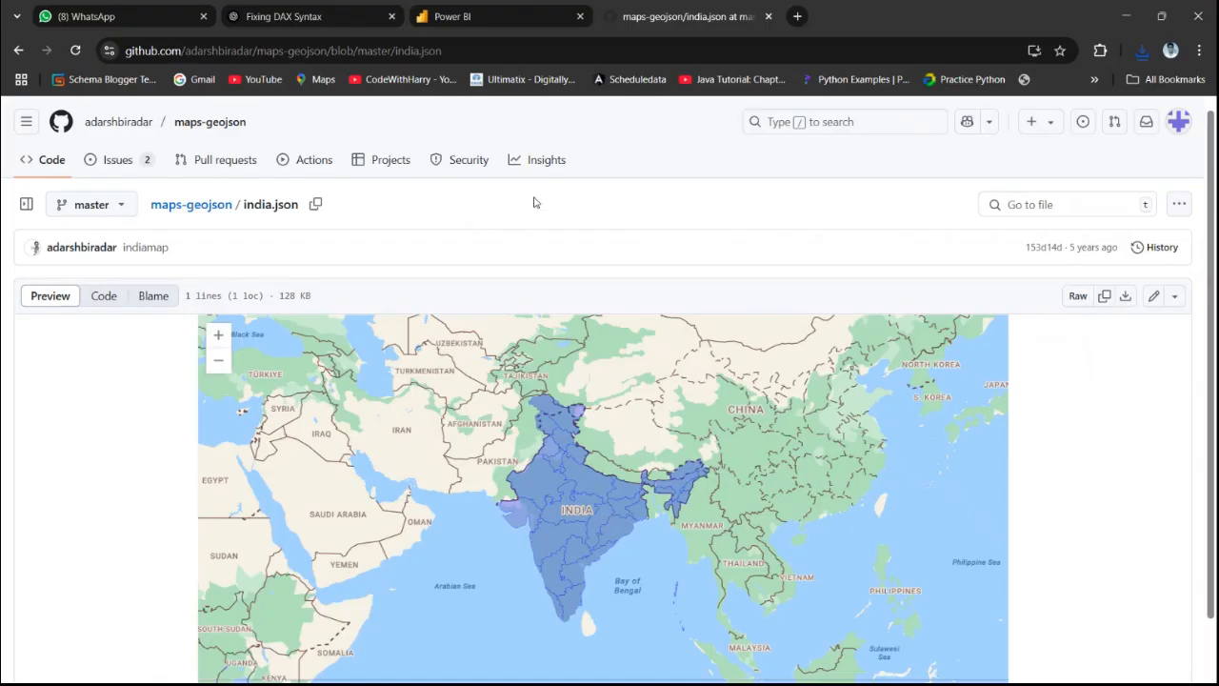
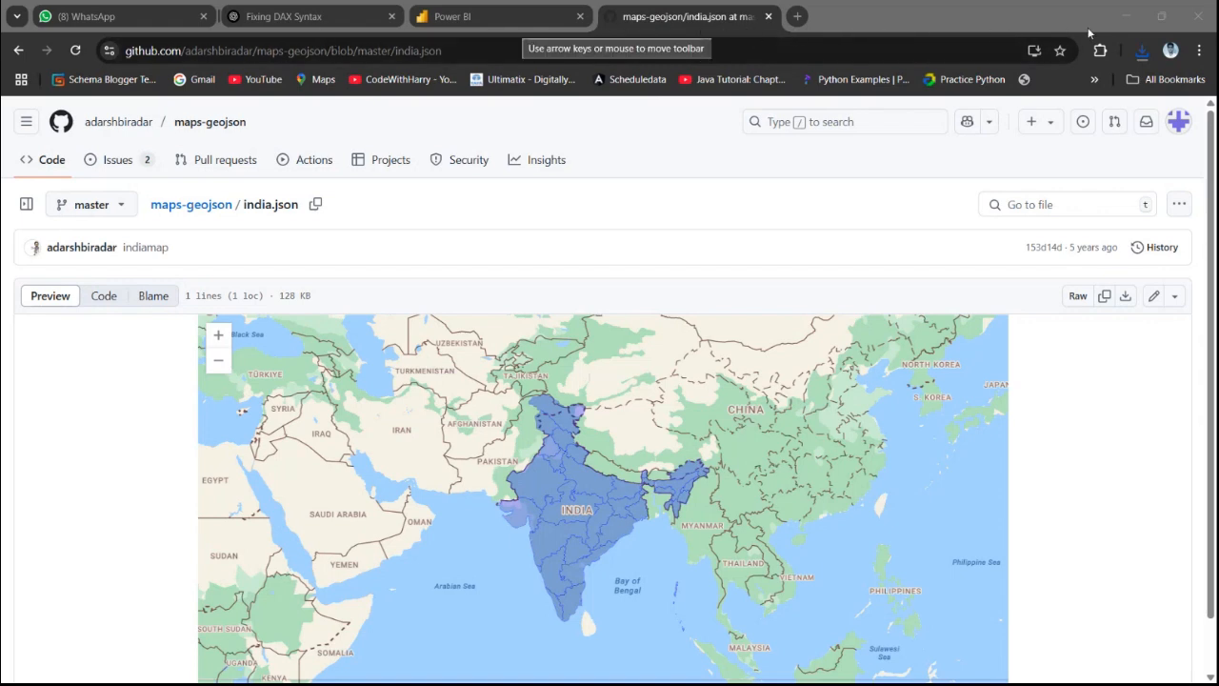
In a new browser tab, search Google for mapshaper and open the mapshaper.org site
click(797, 16)
click(703, 51)
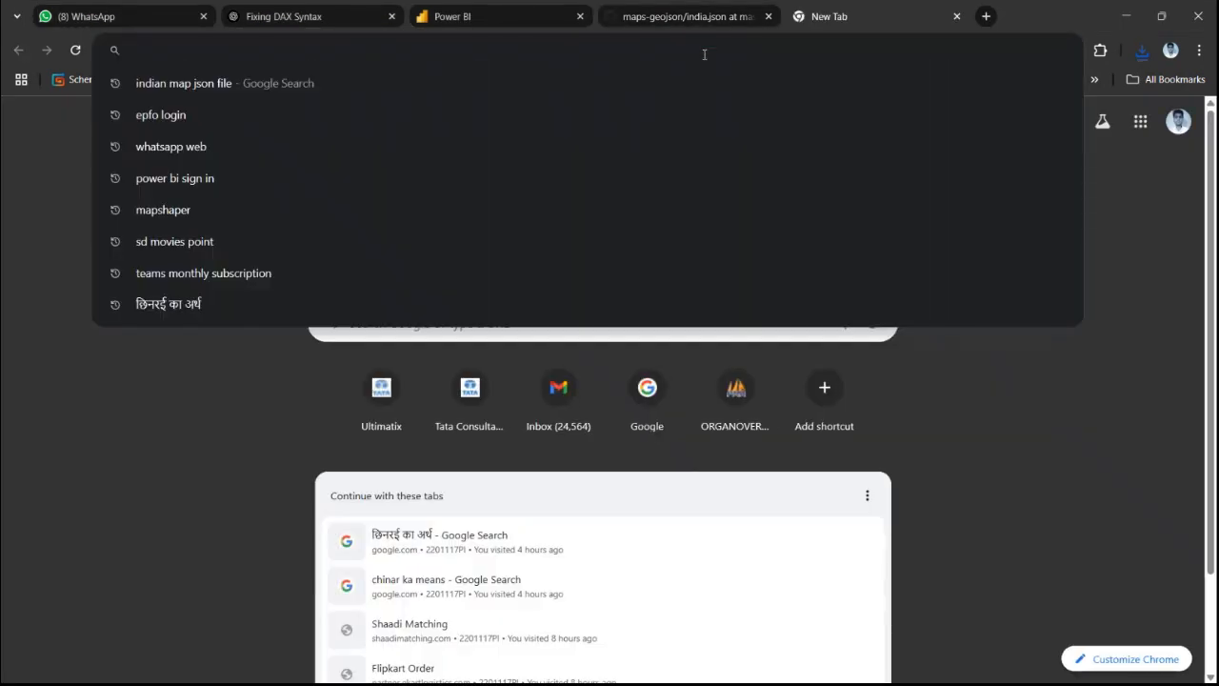
text(map)
key(Return)
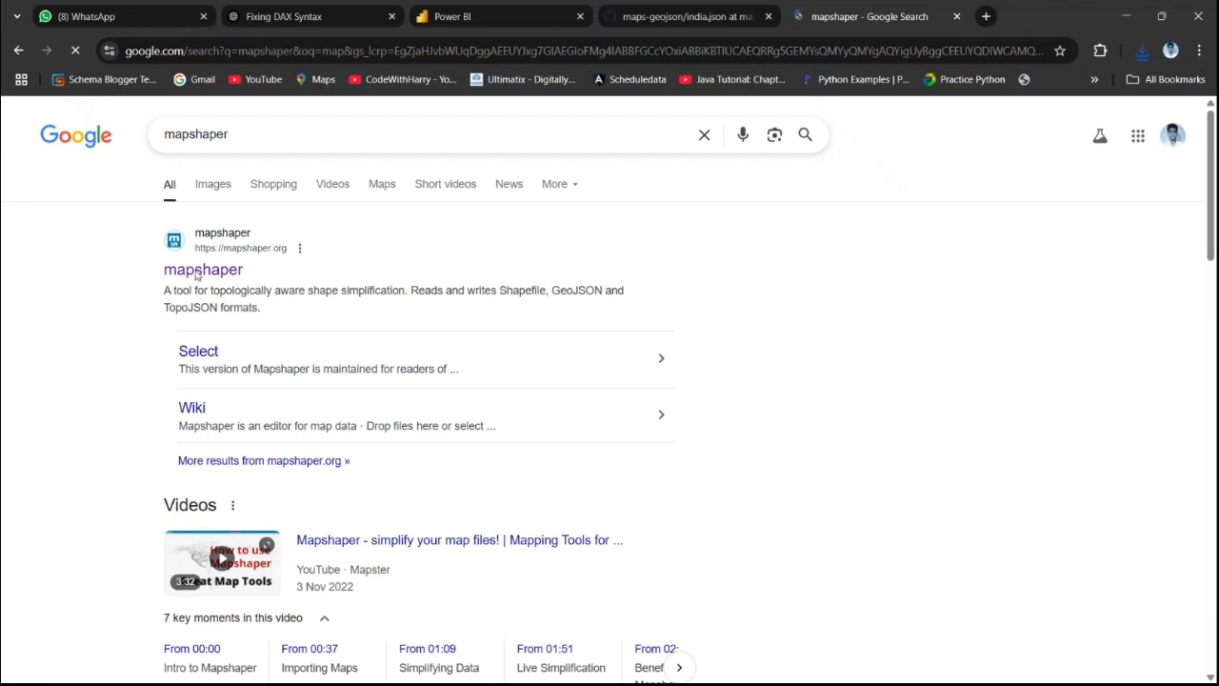
click(202, 277)
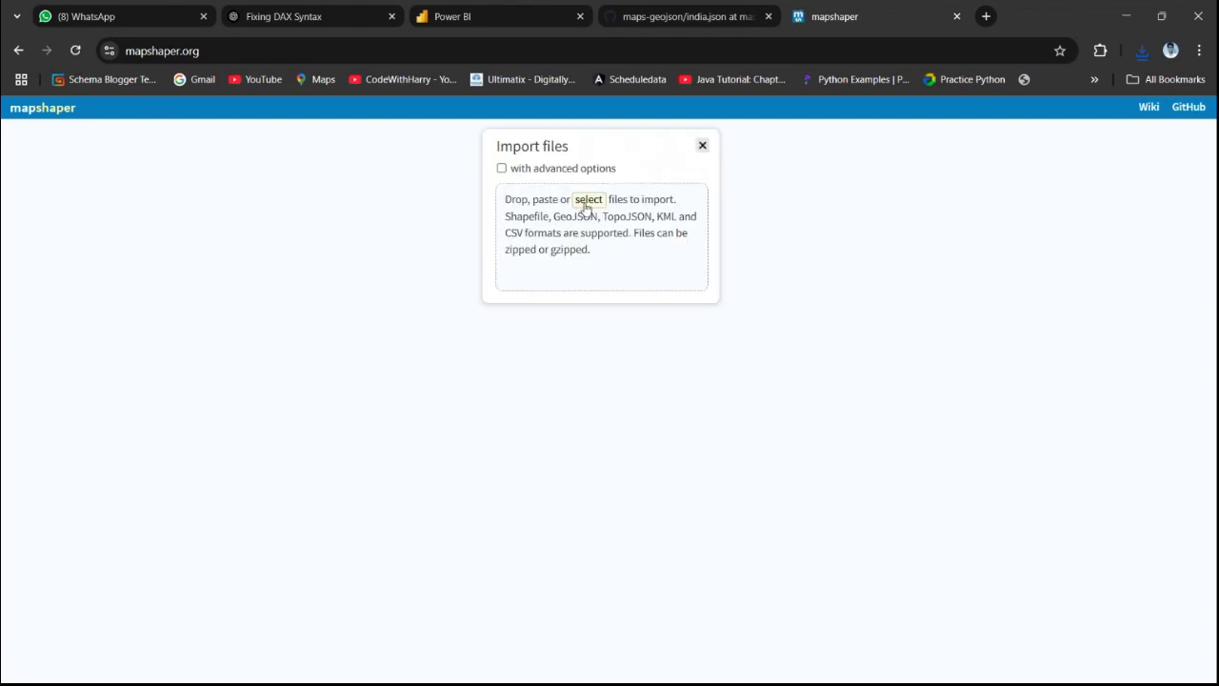
Import the india (1).json file from Downloads into mapshaper
click(586, 203)
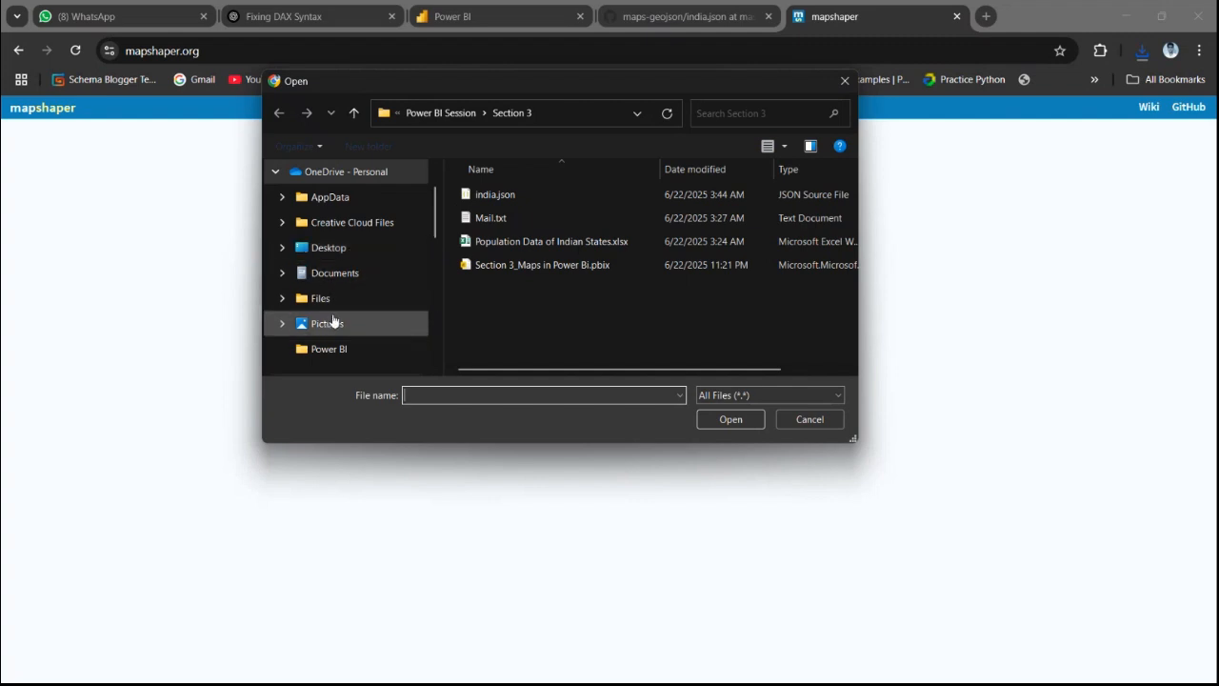
scroll(332, 323, up, 5)
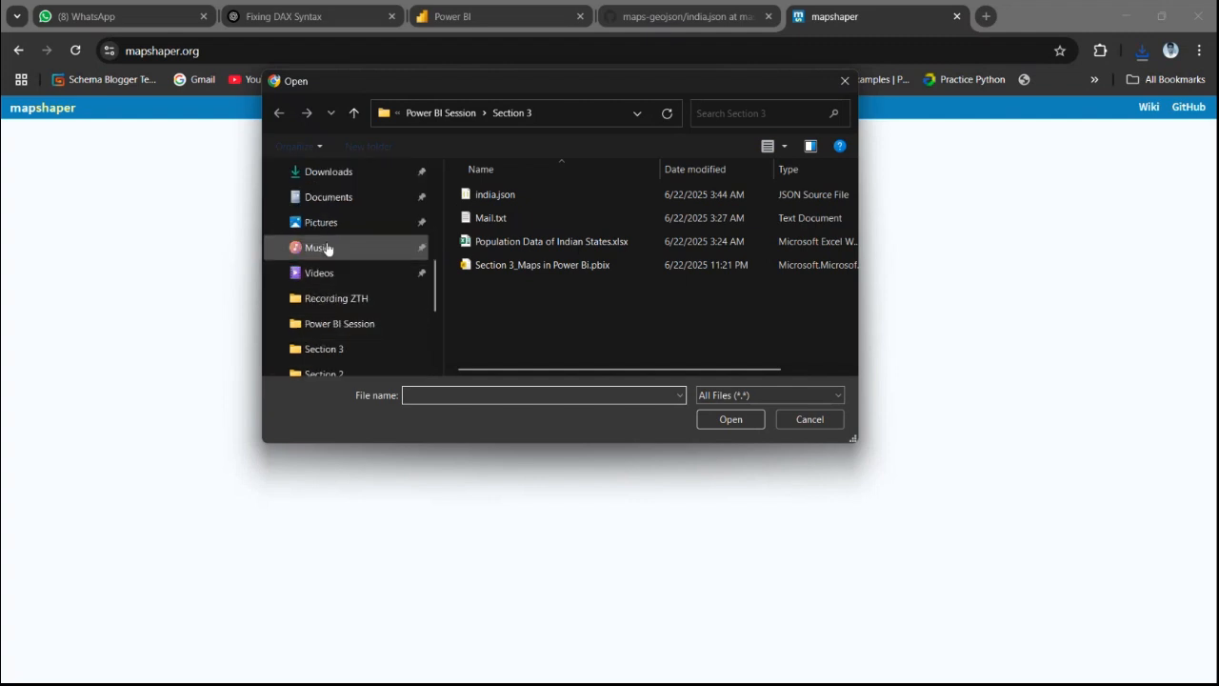
click(370, 178)
click(497, 238)
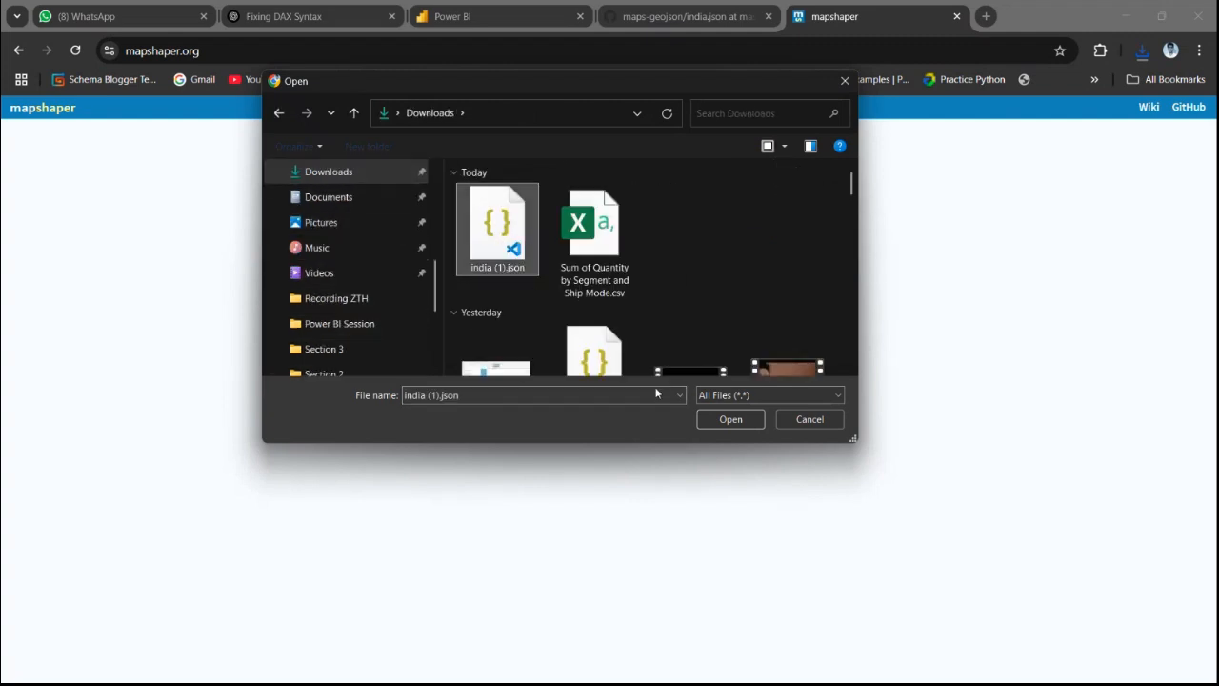
click(709, 421)
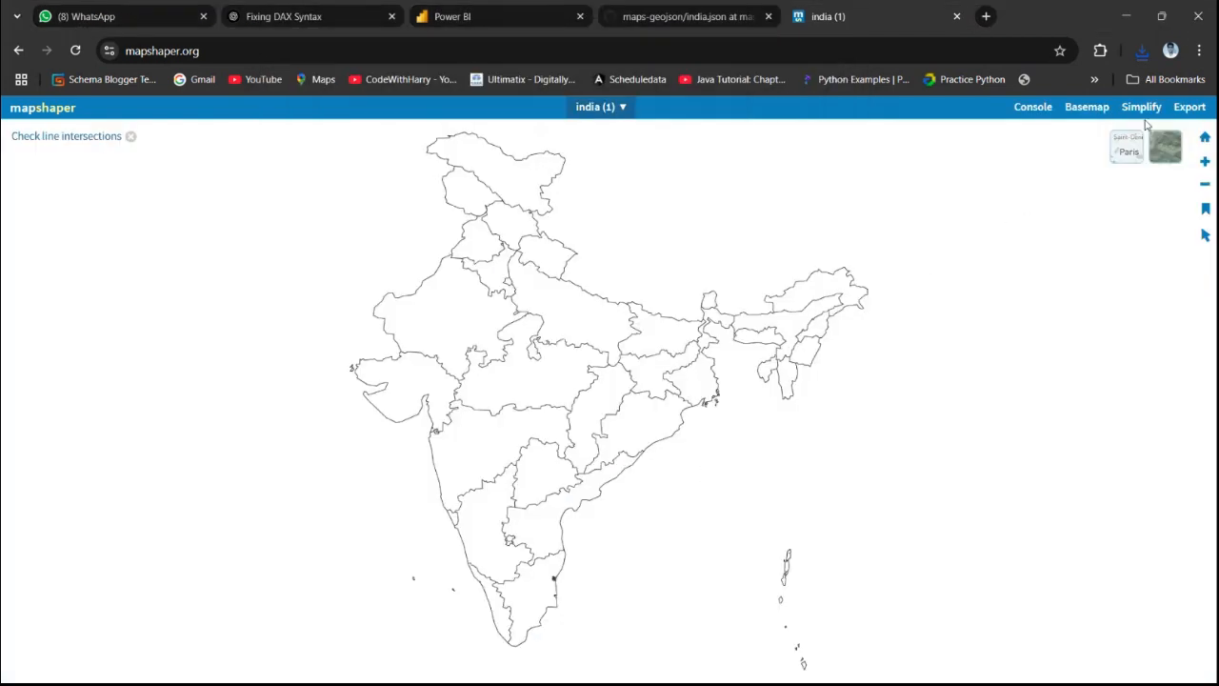
Export the mapshaper layer in TopoJSON format
click(1190, 107)
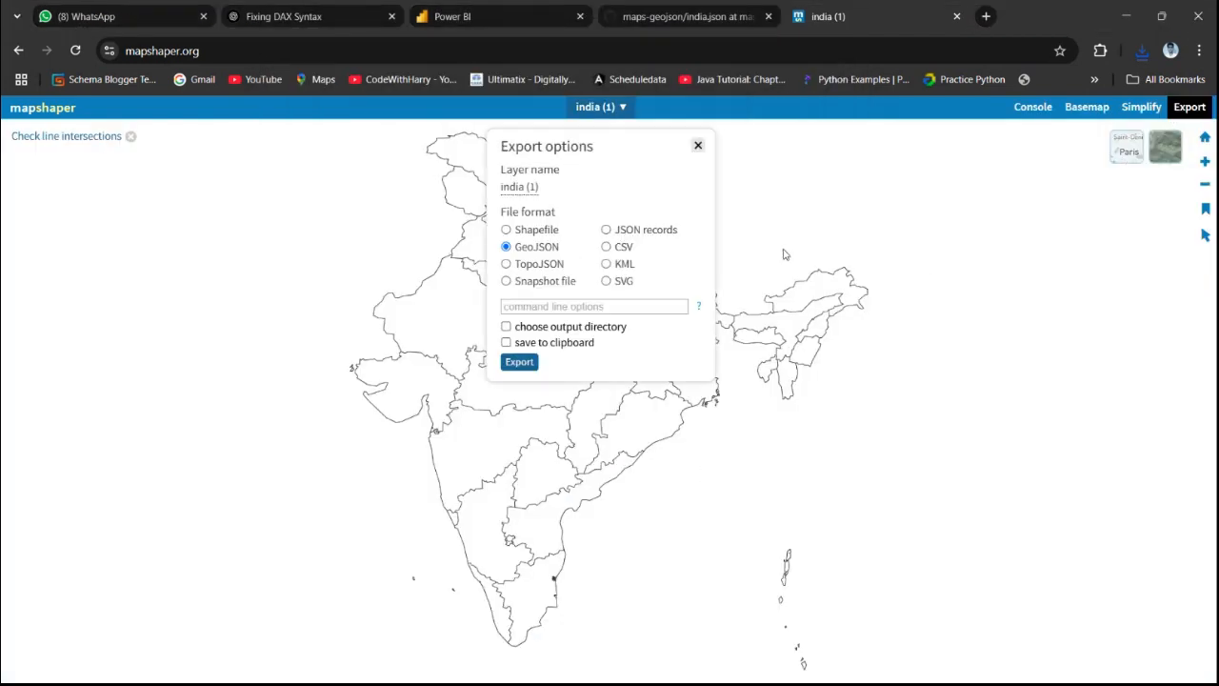
click(505, 264)
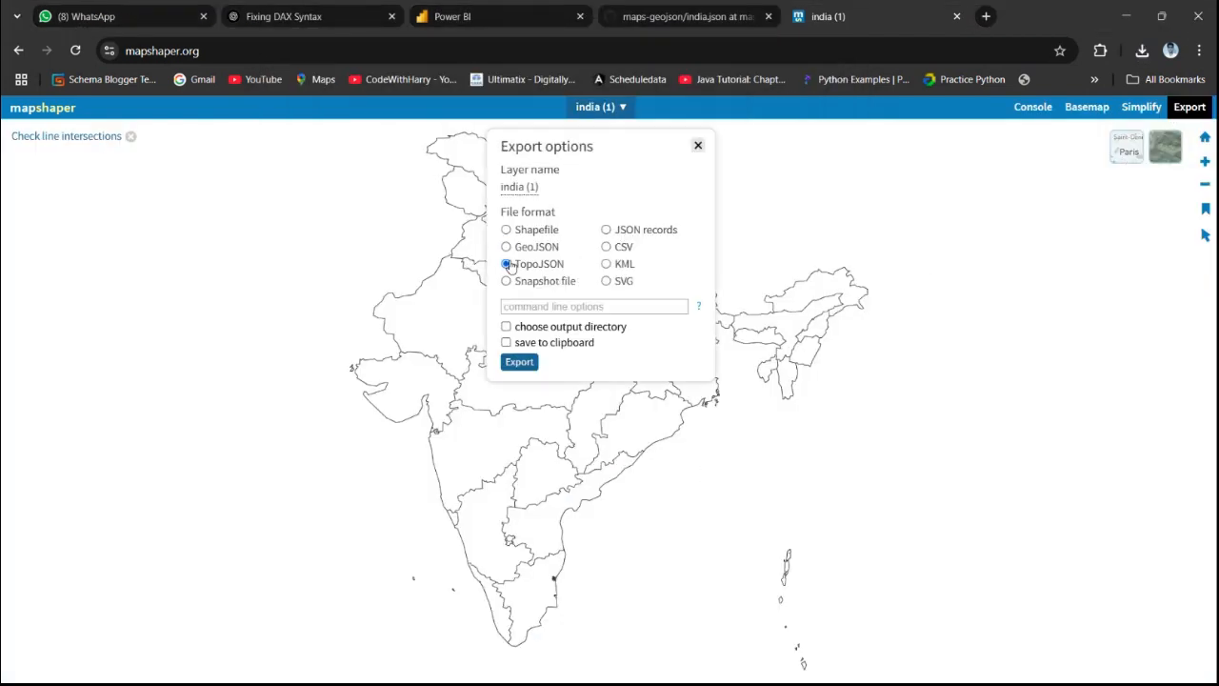
click(520, 364)
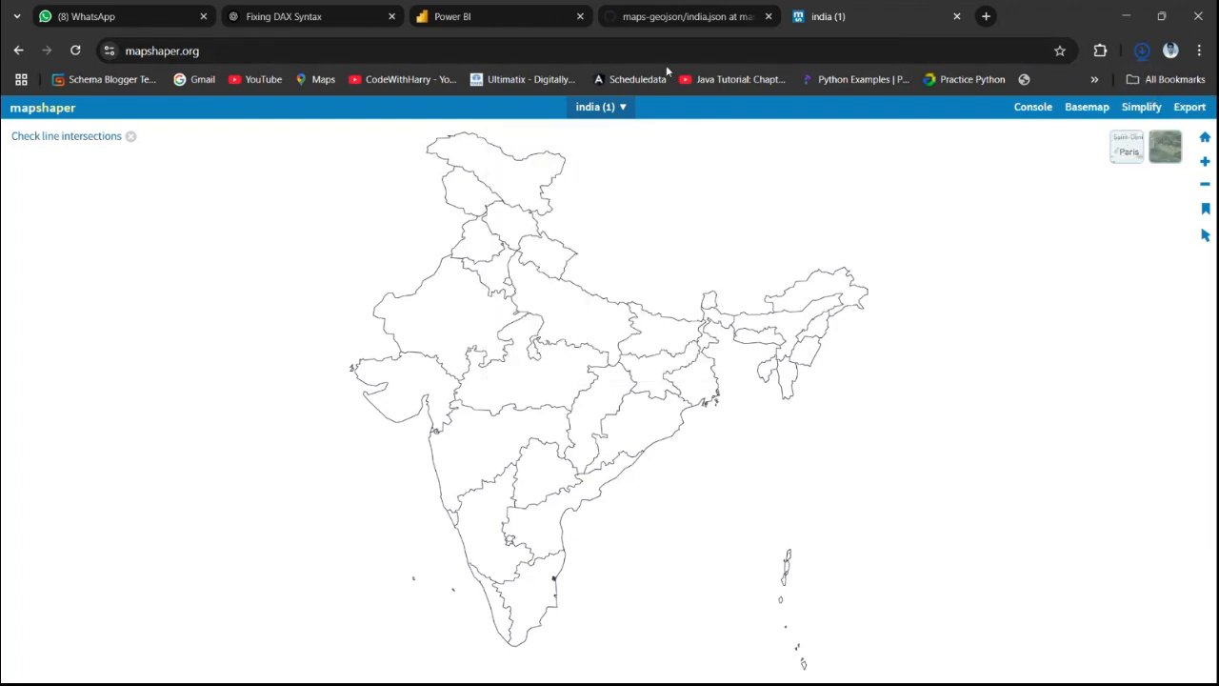
Back in Power BI, replace the shape map's custom map file with india (1) (1).json and enlarge the visual
key(alt+Tab)
click(640, 312)
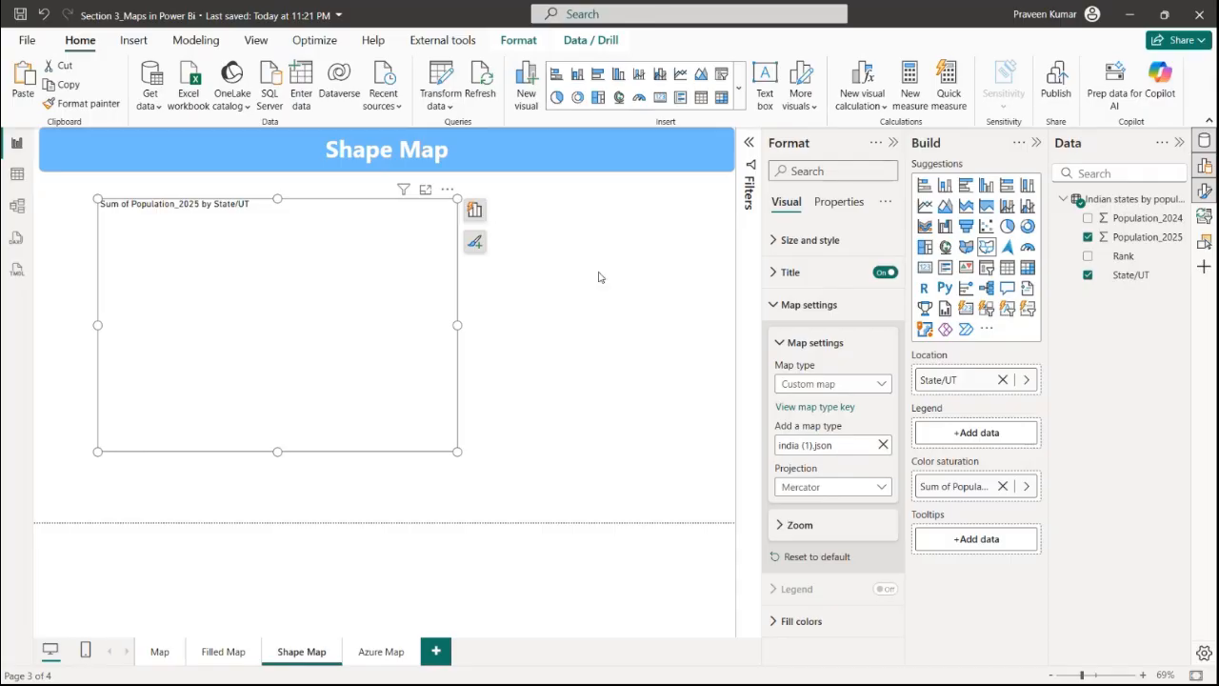
click(883, 445)
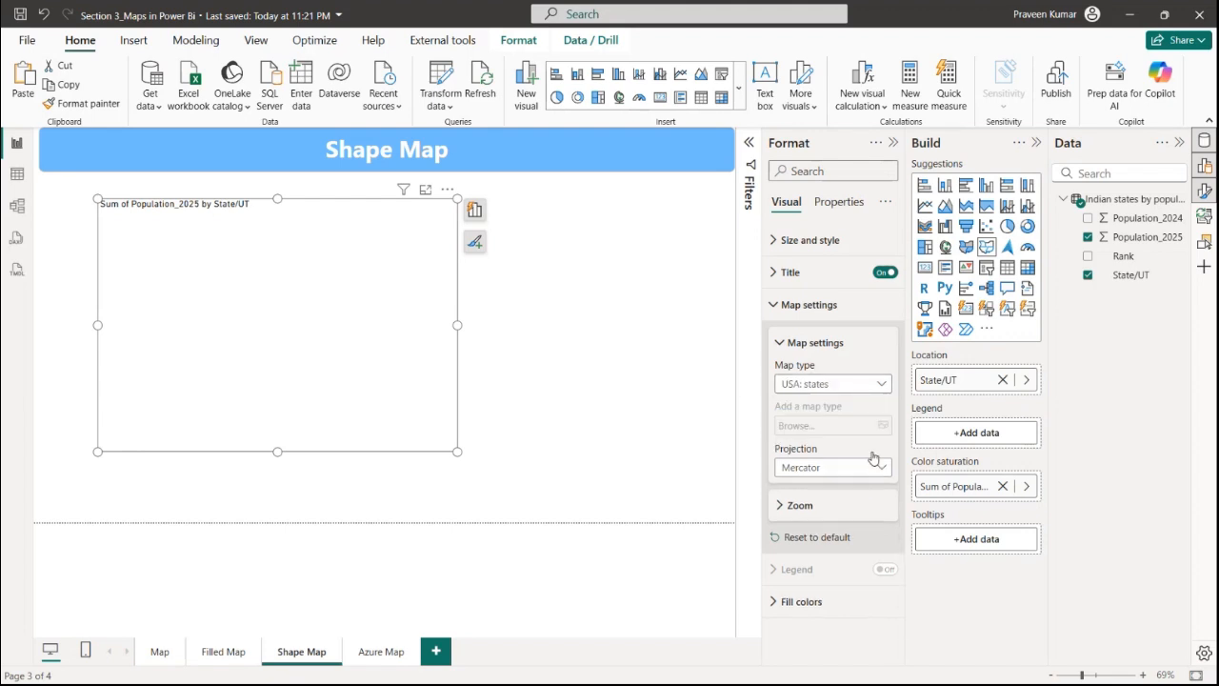
click(847, 384)
click(822, 561)
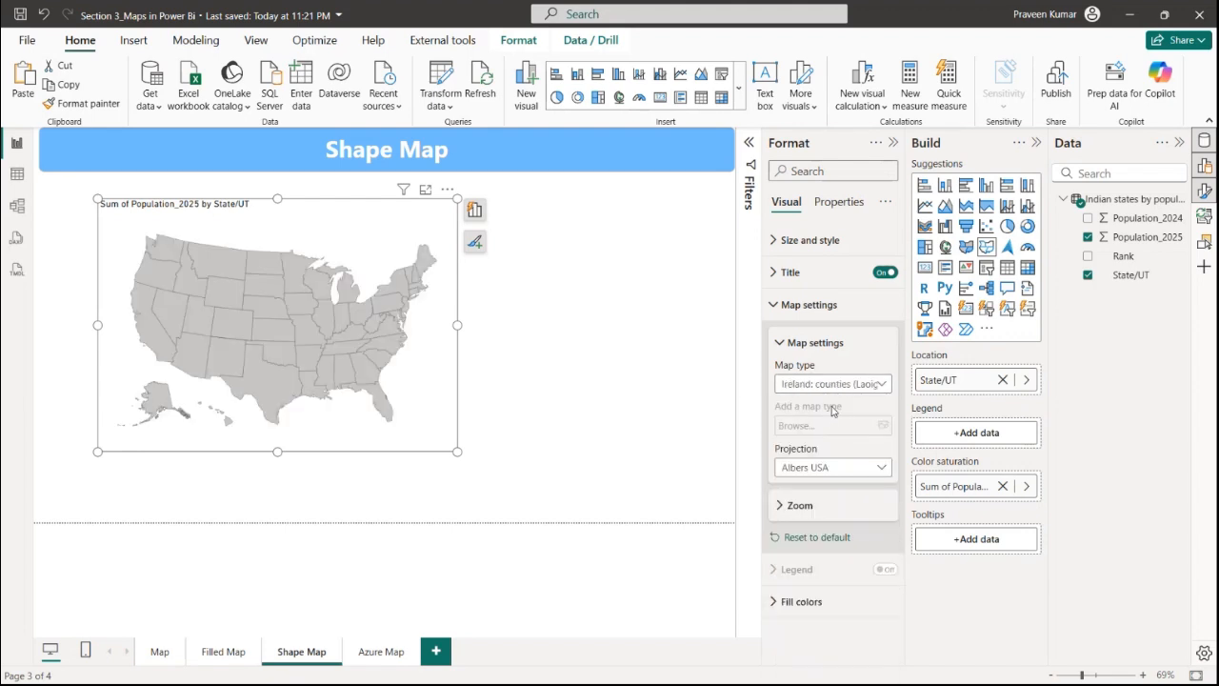
click(843, 384)
click(819, 674)
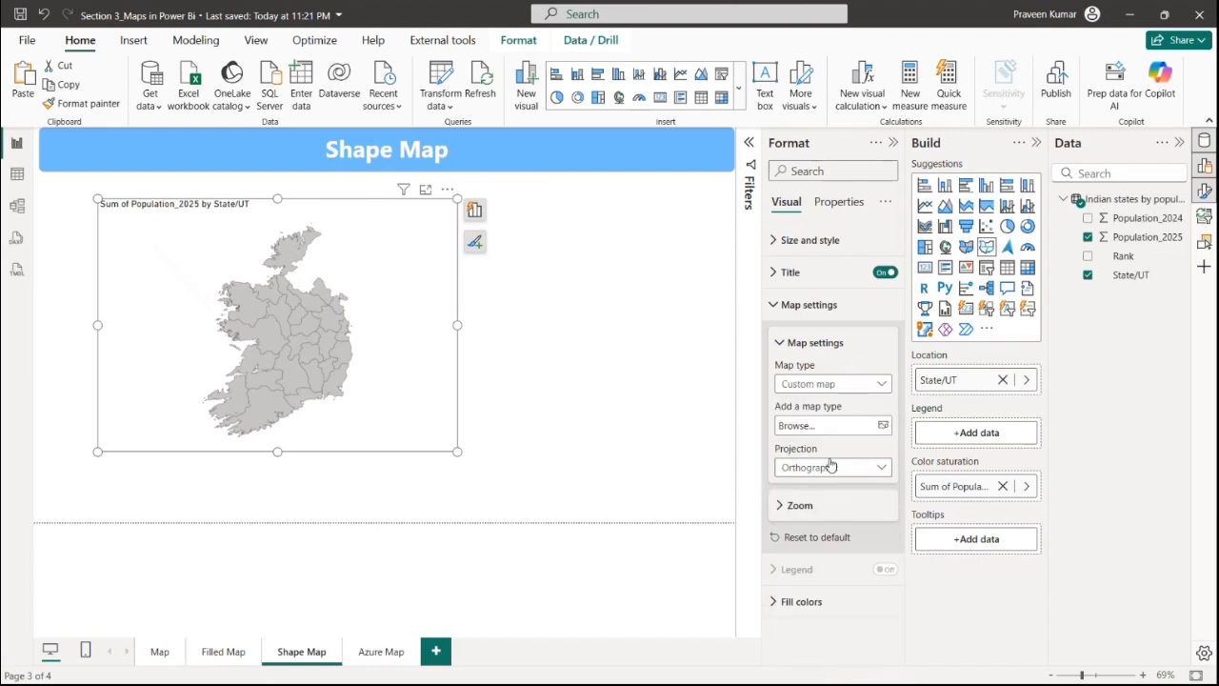
click(836, 425)
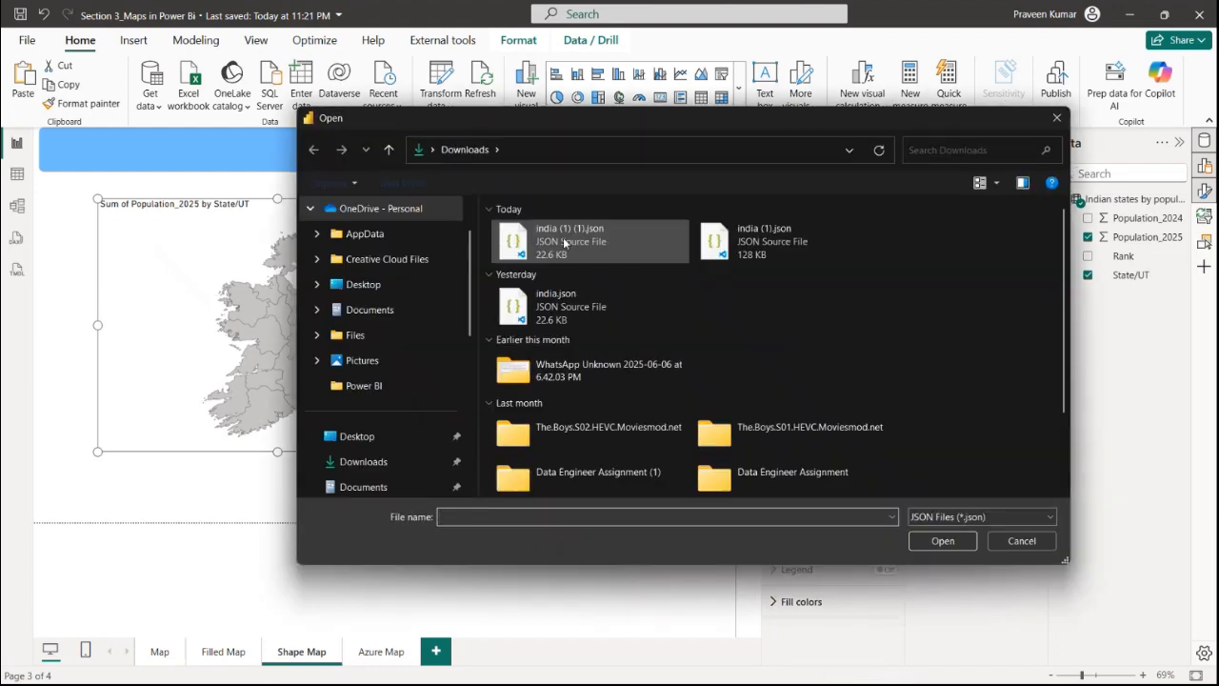
click(563, 237)
click(942, 541)
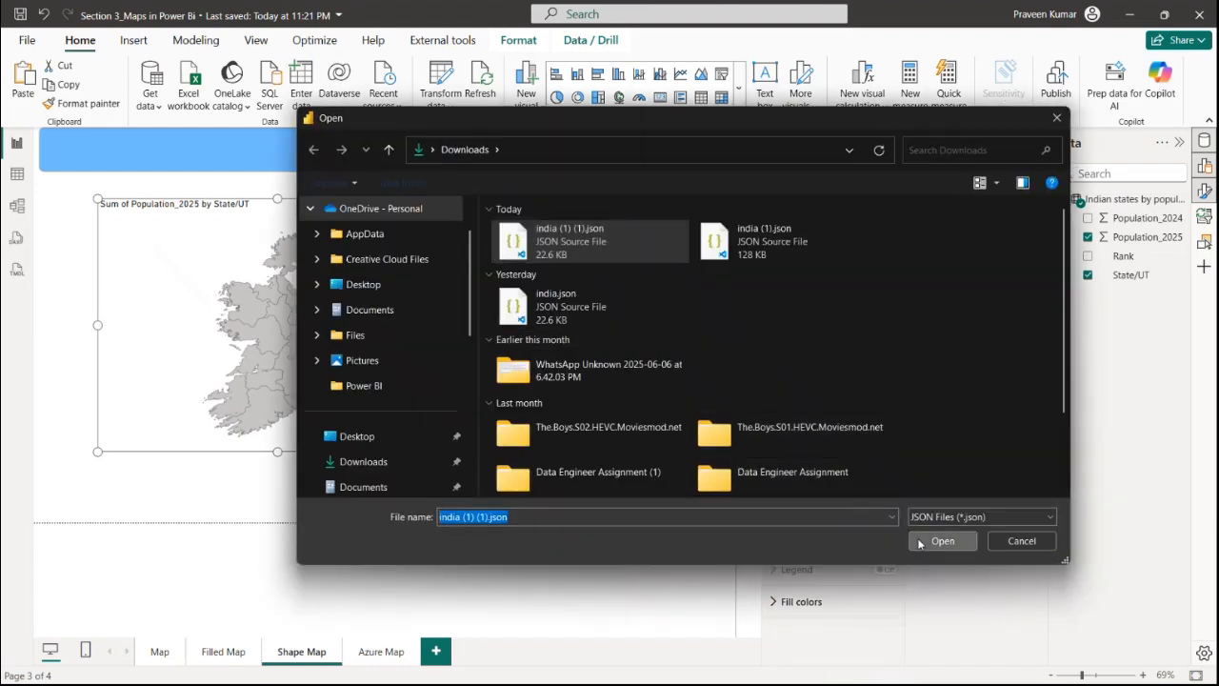
drag(454, 448, 541, 510)
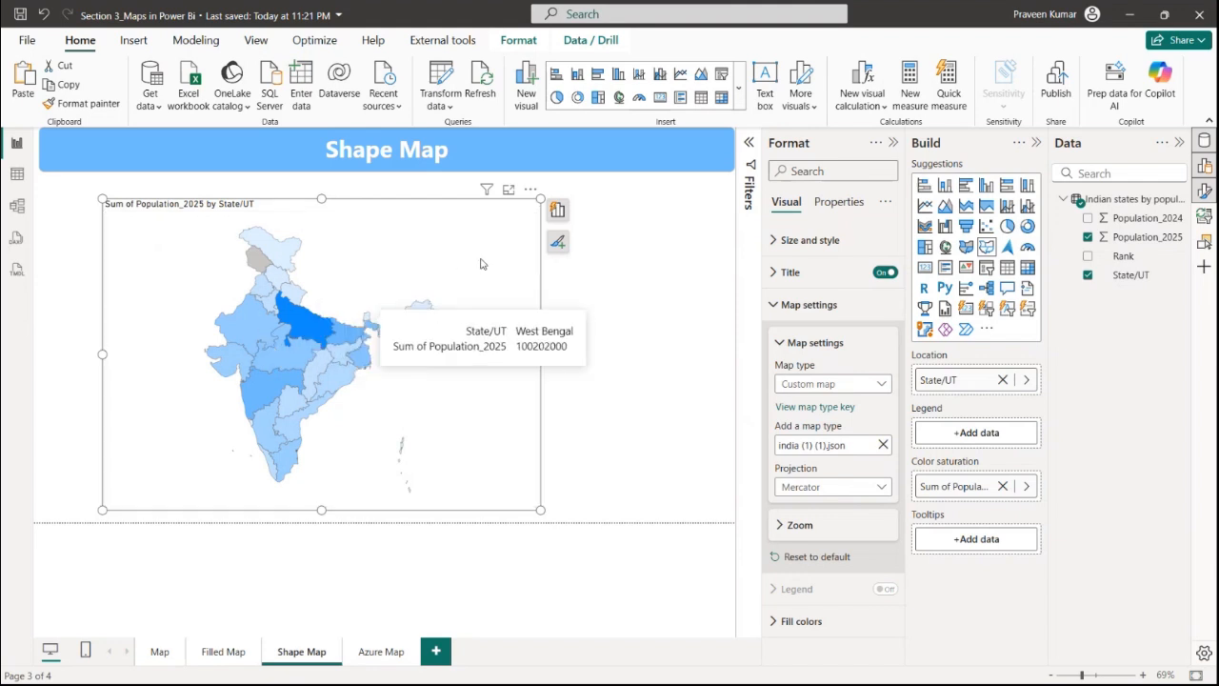
In the browser, search Google for uttar pradesh json file and open the uttarpradesh.json GitHub result
key(alt+Tab)
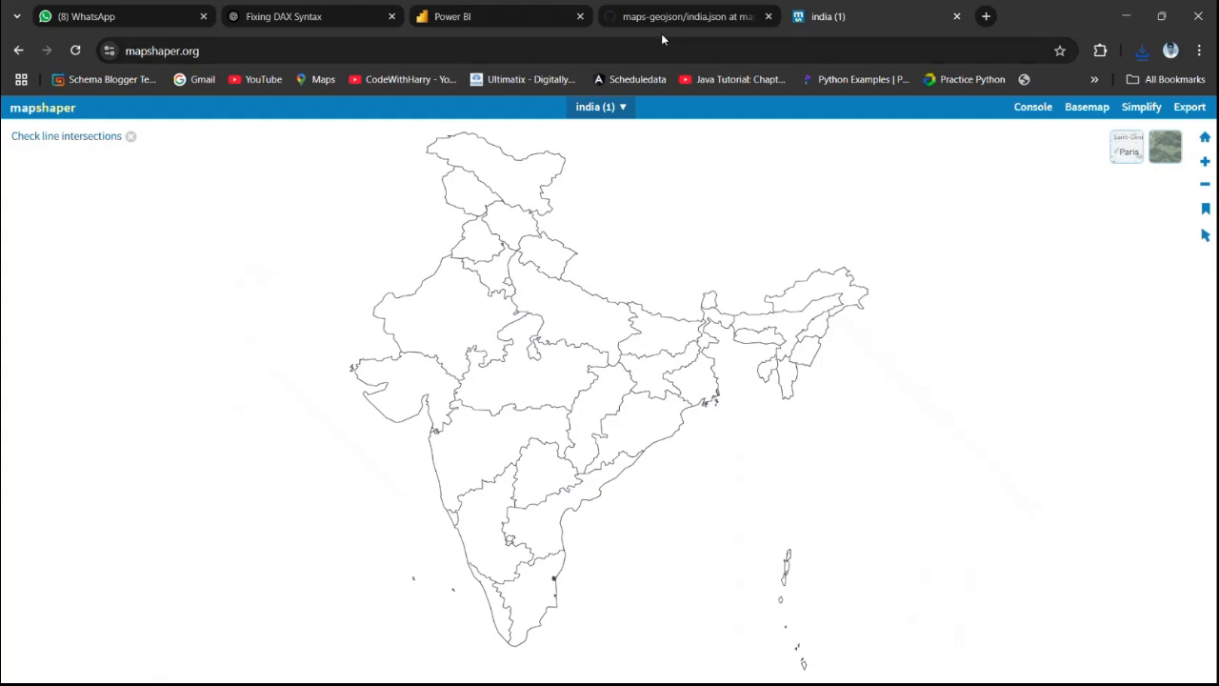
click(675, 23)
click(372, 59)
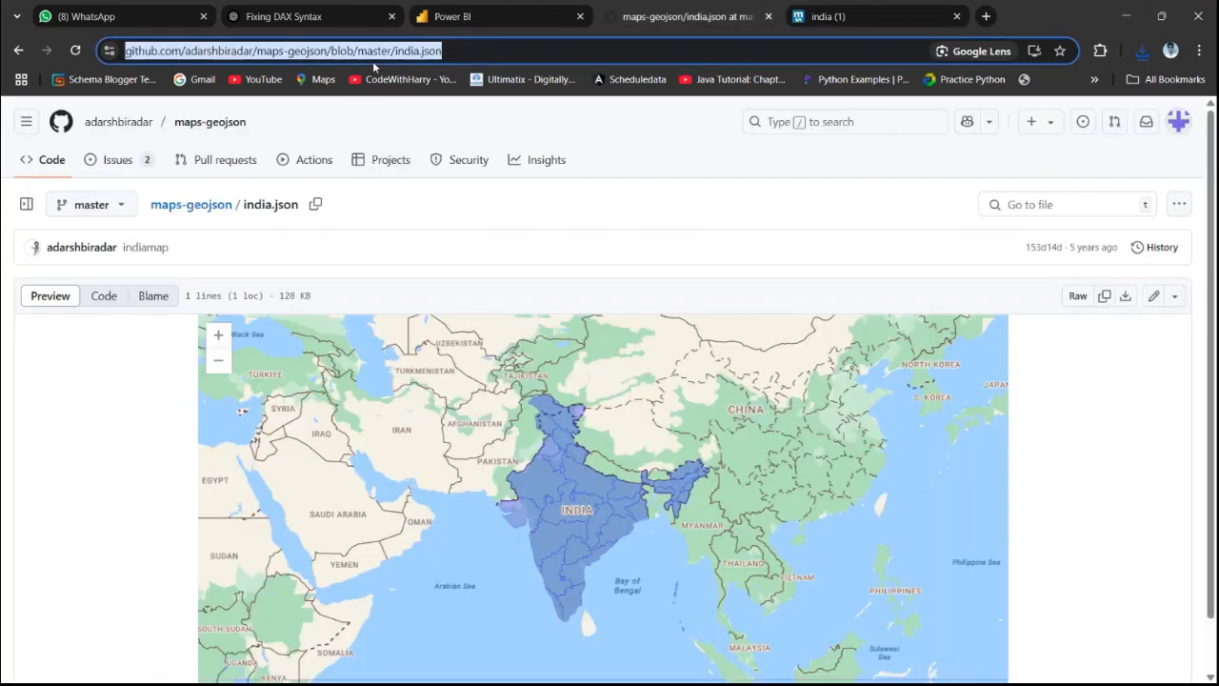
text(ut)
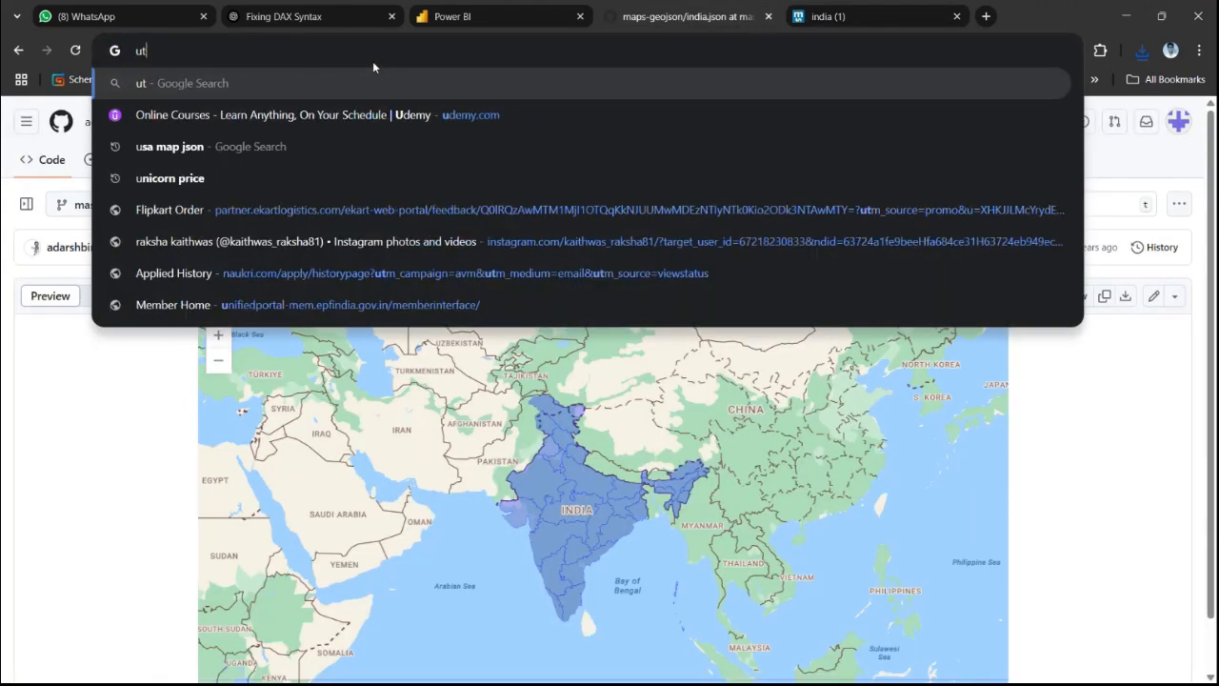
text(tar pr)
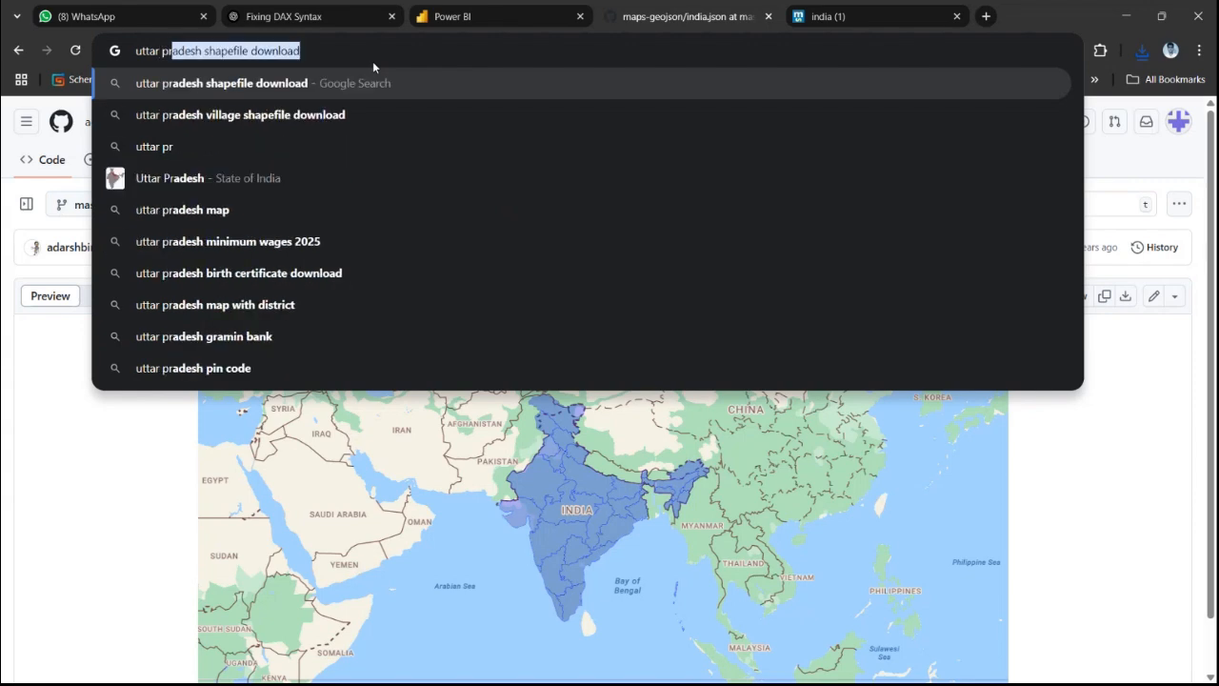
text(edesh)
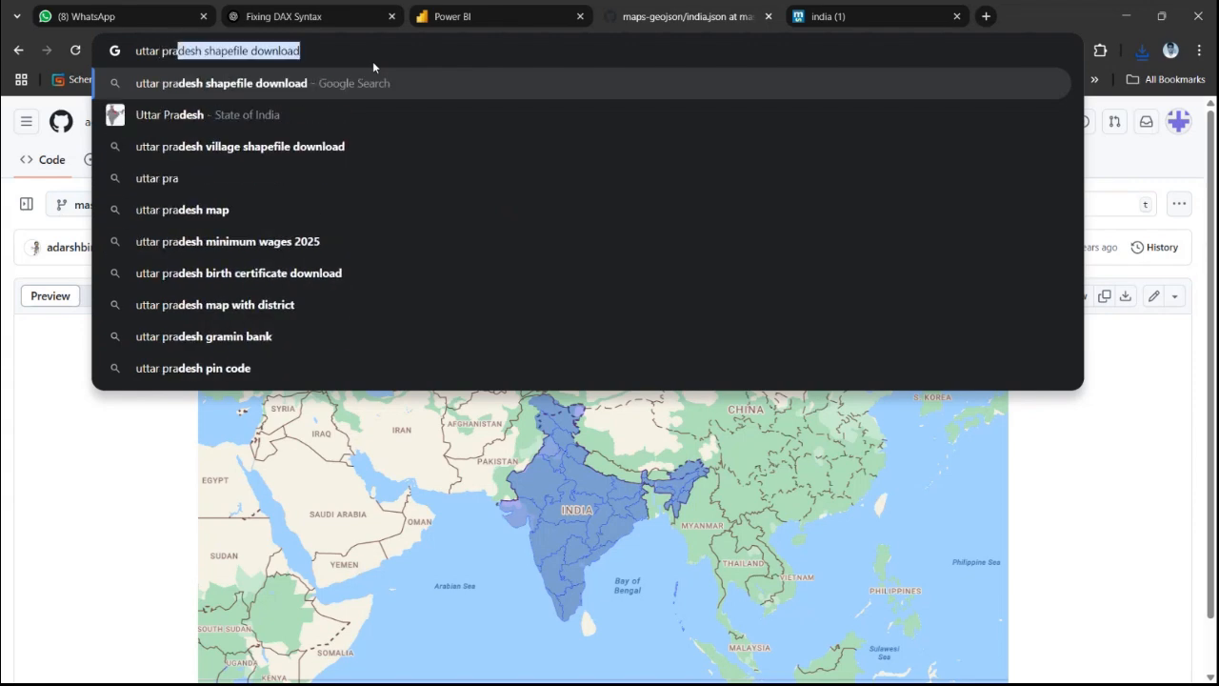
text( jso)
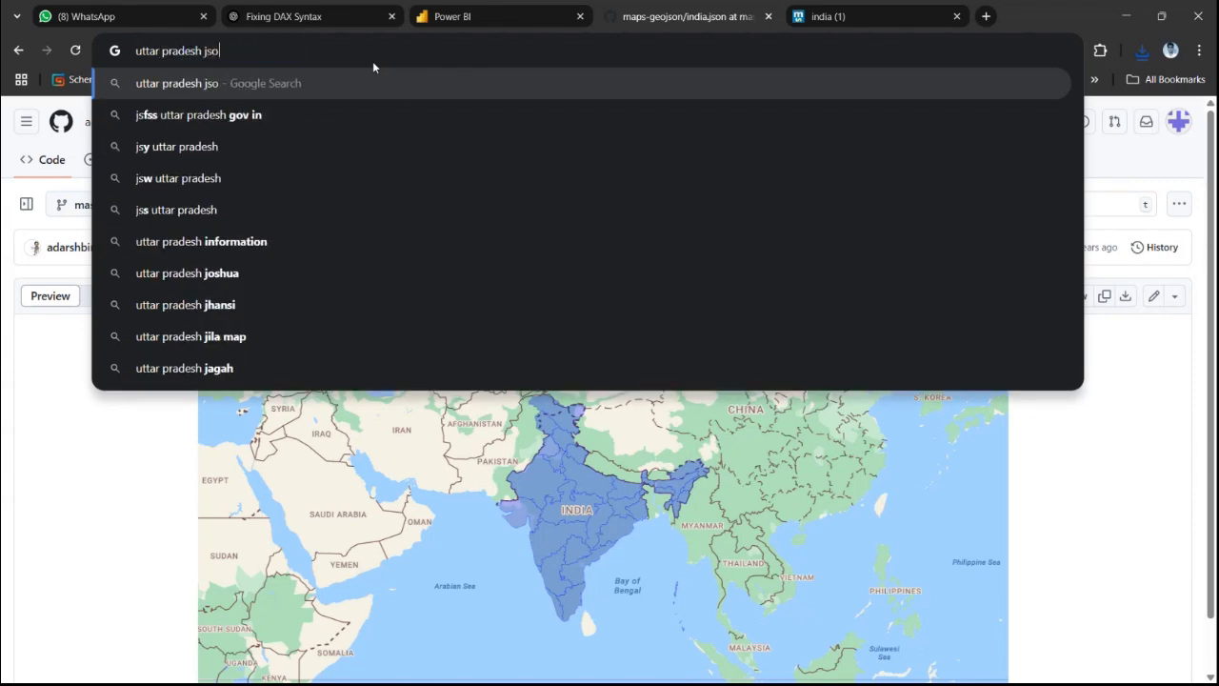
text(n file)
key(Return)
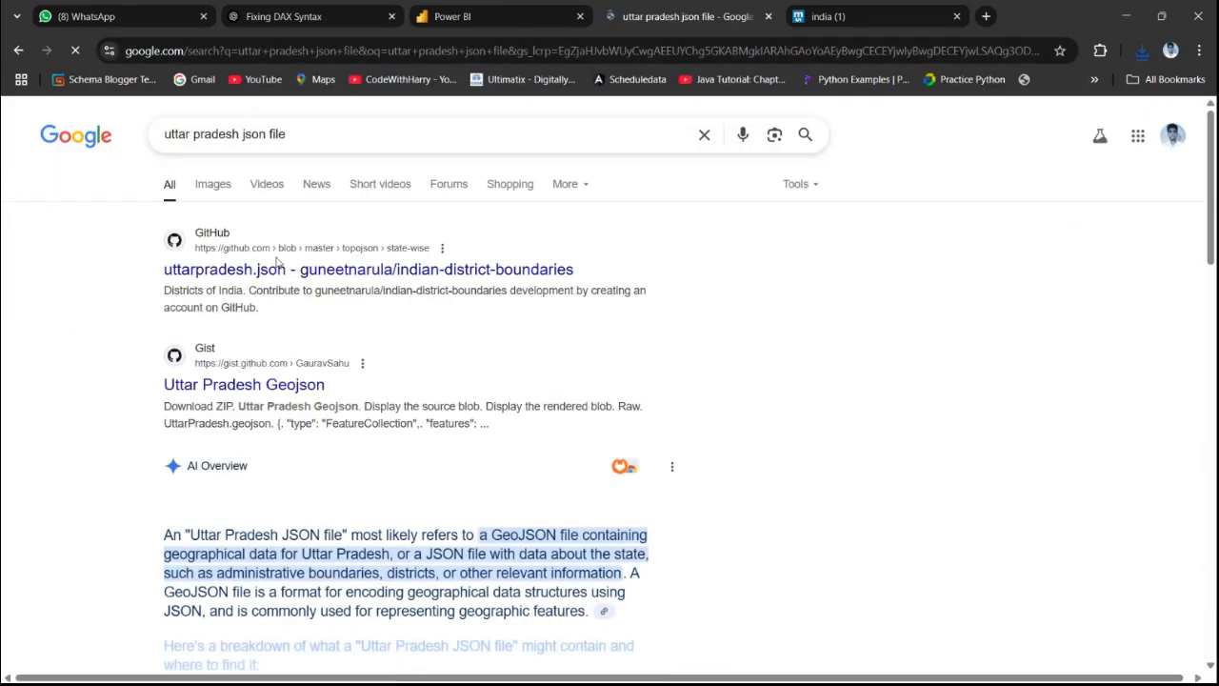
click(245, 275)
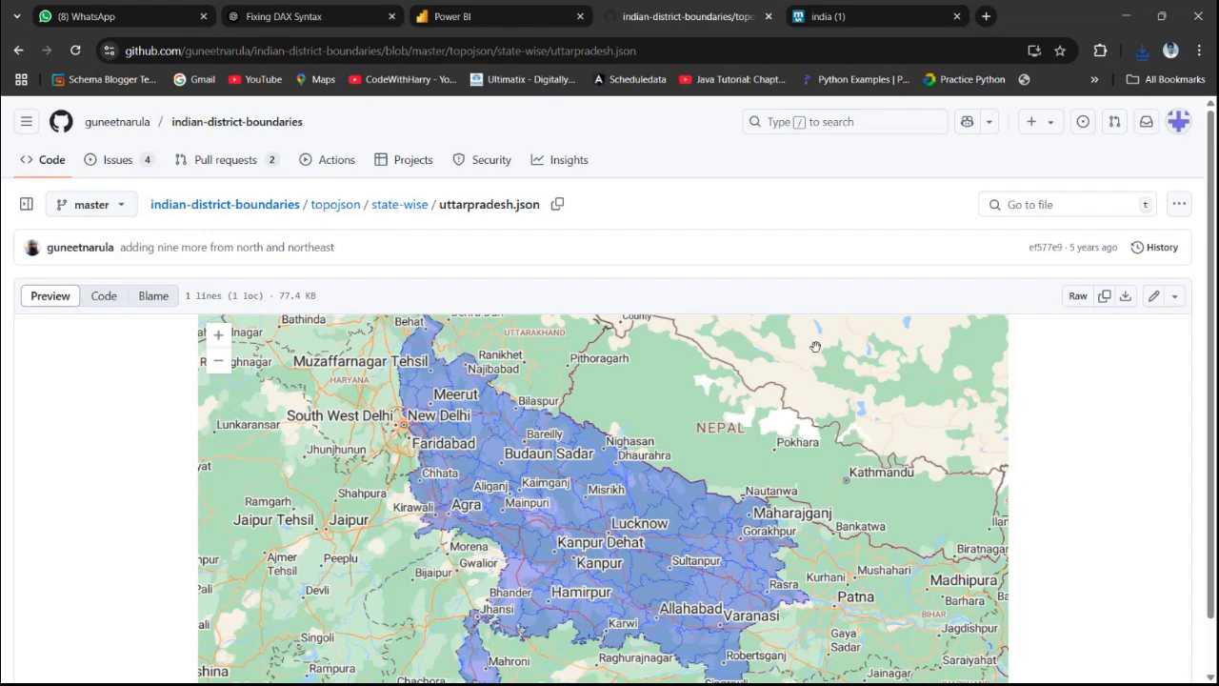
Back in Power BI, go to the Azure Map page, insert an Azure map visual and resize it
key(alt+Tab)
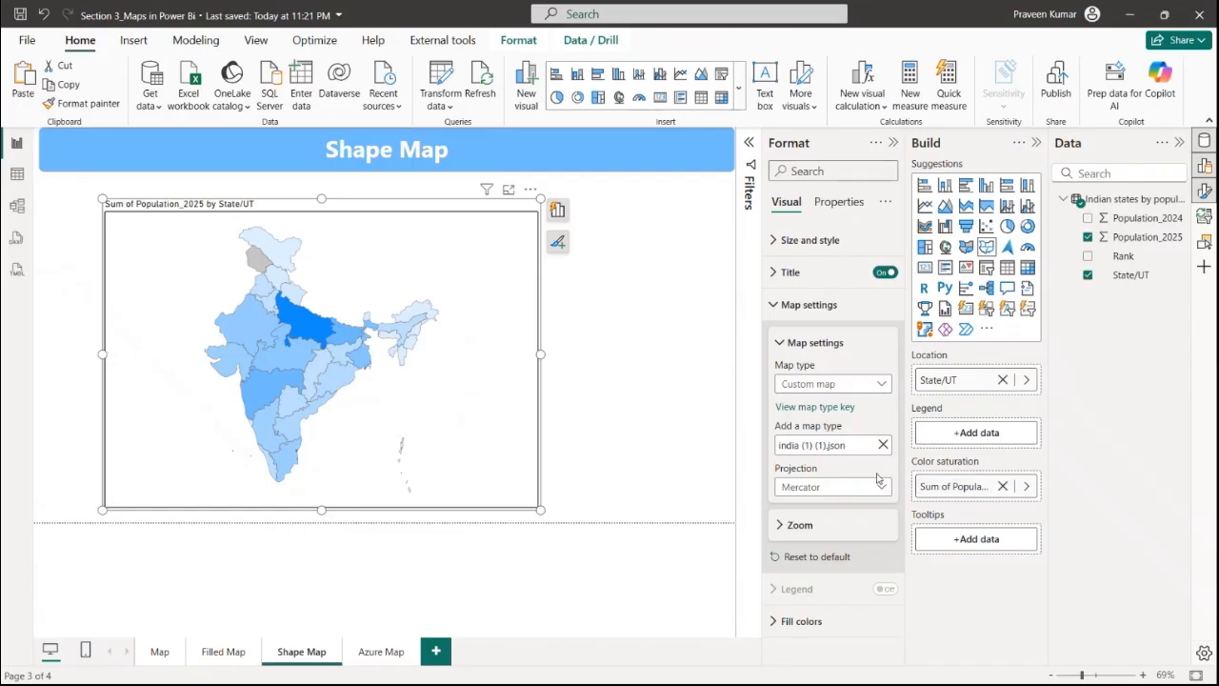
click(395, 653)
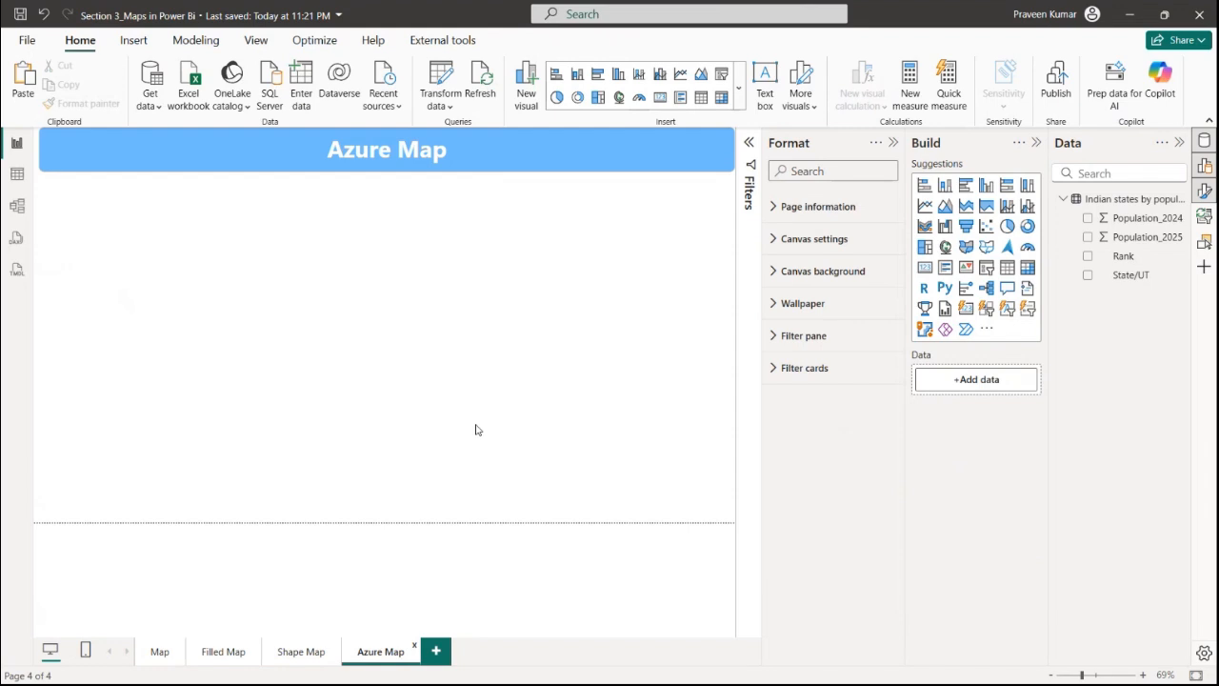
click(1008, 249)
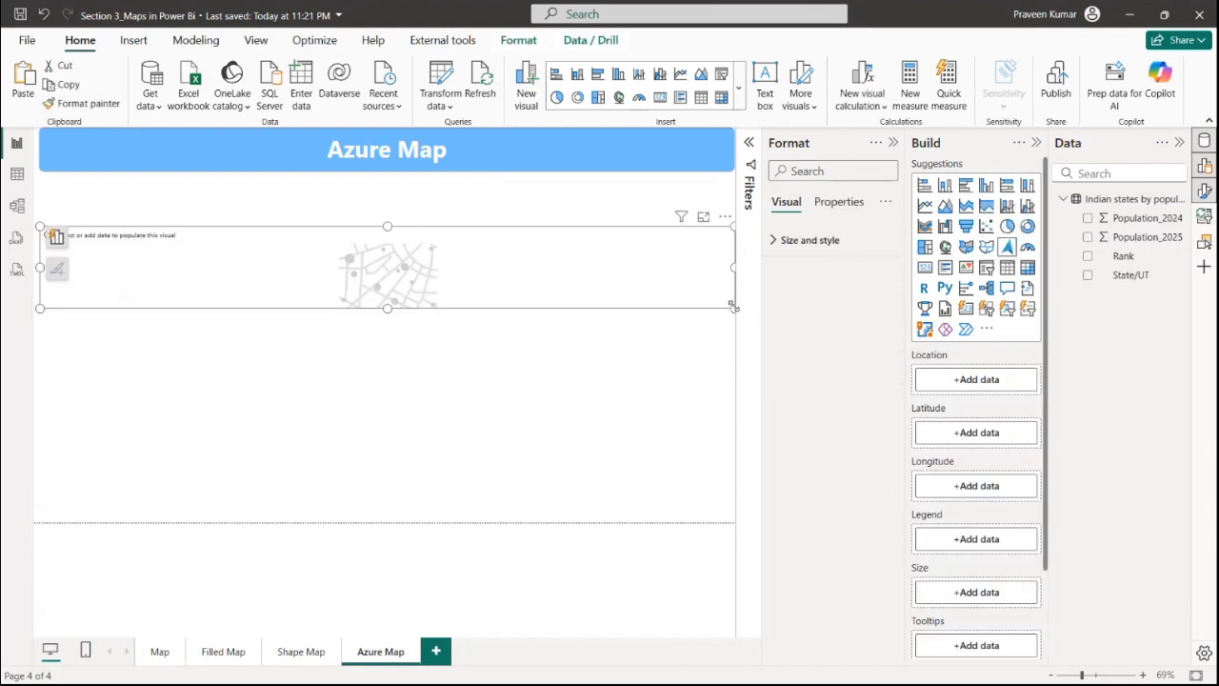
drag(734, 307, 504, 454)
drag(373, 375, 404, 354)
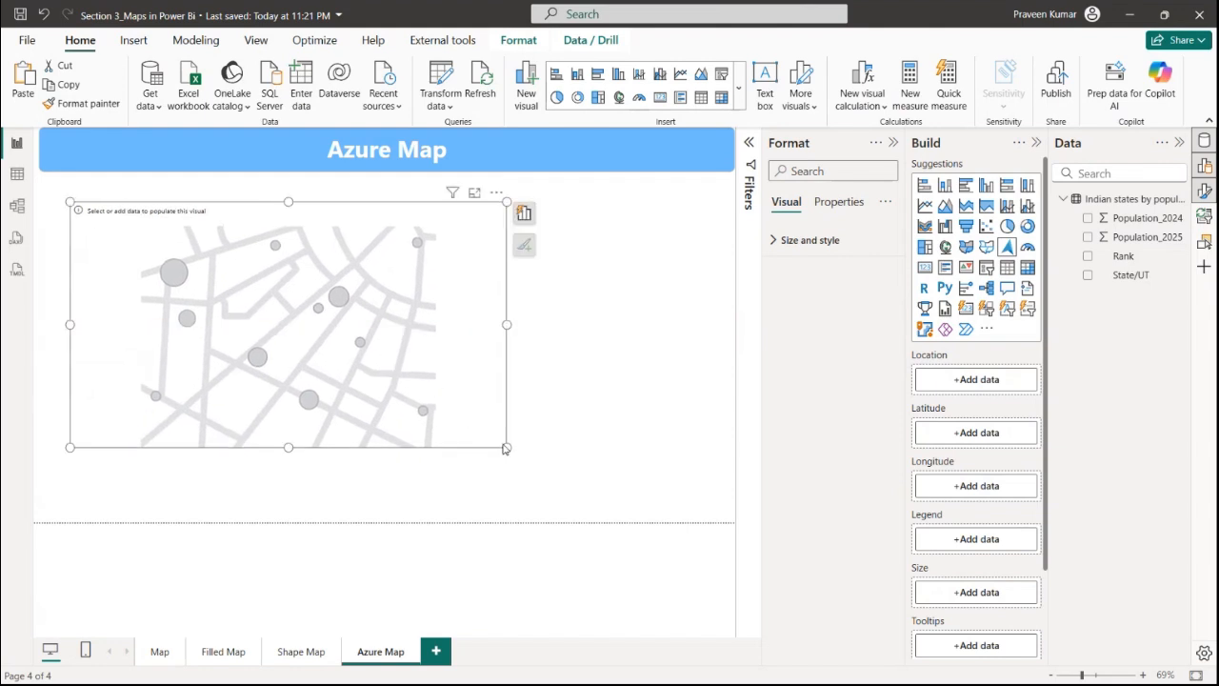
drag(505, 449, 587, 477)
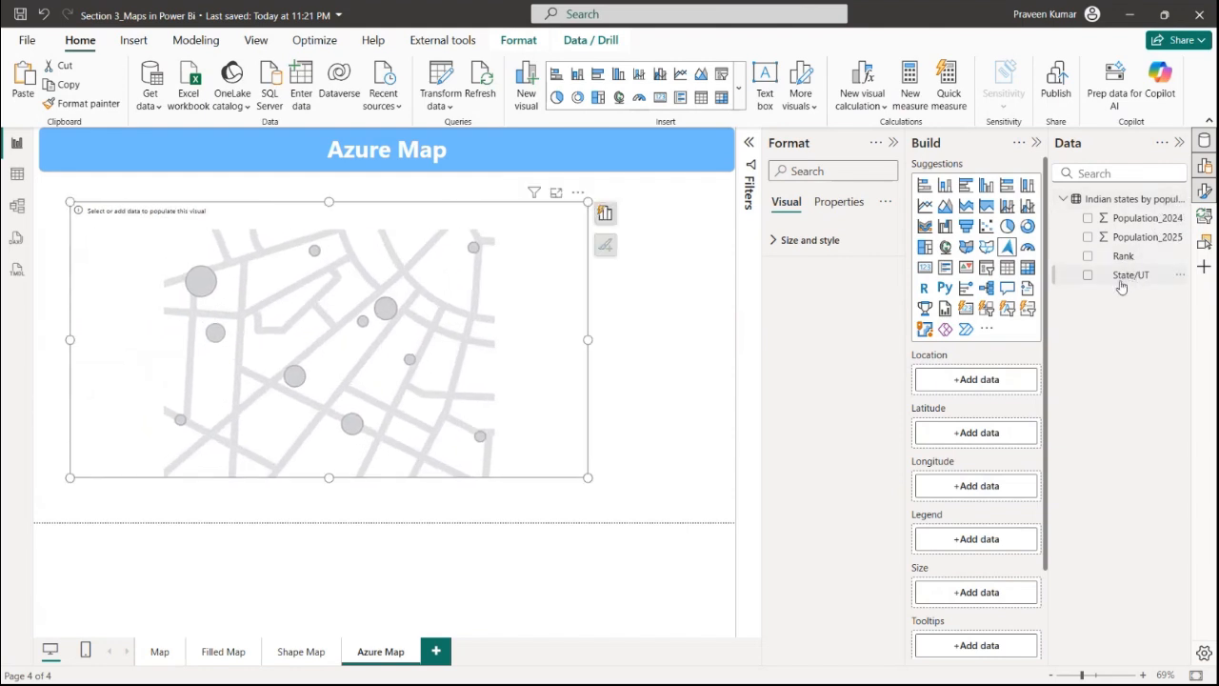
Add State/UT as the Azure map's location and Population_2025 as bubble size, then enlarge the visual
drag(1122, 286, 957, 379)
drag(1138, 237, 1000, 620)
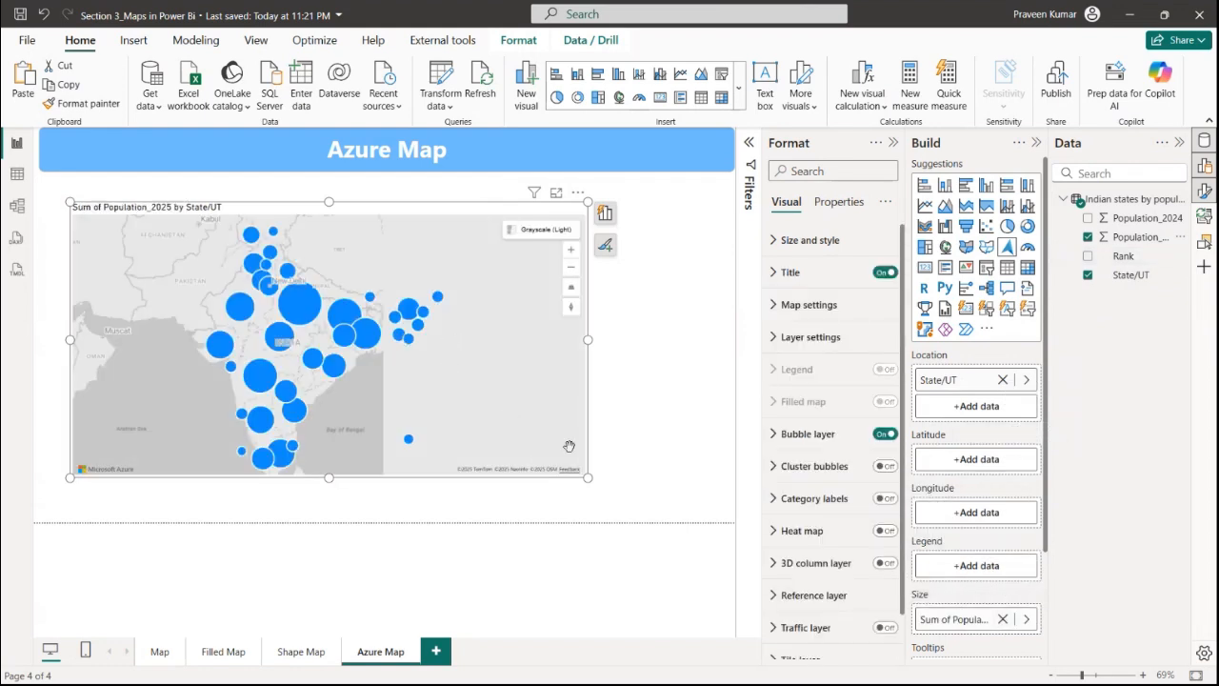
drag(587, 479, 602, 521)
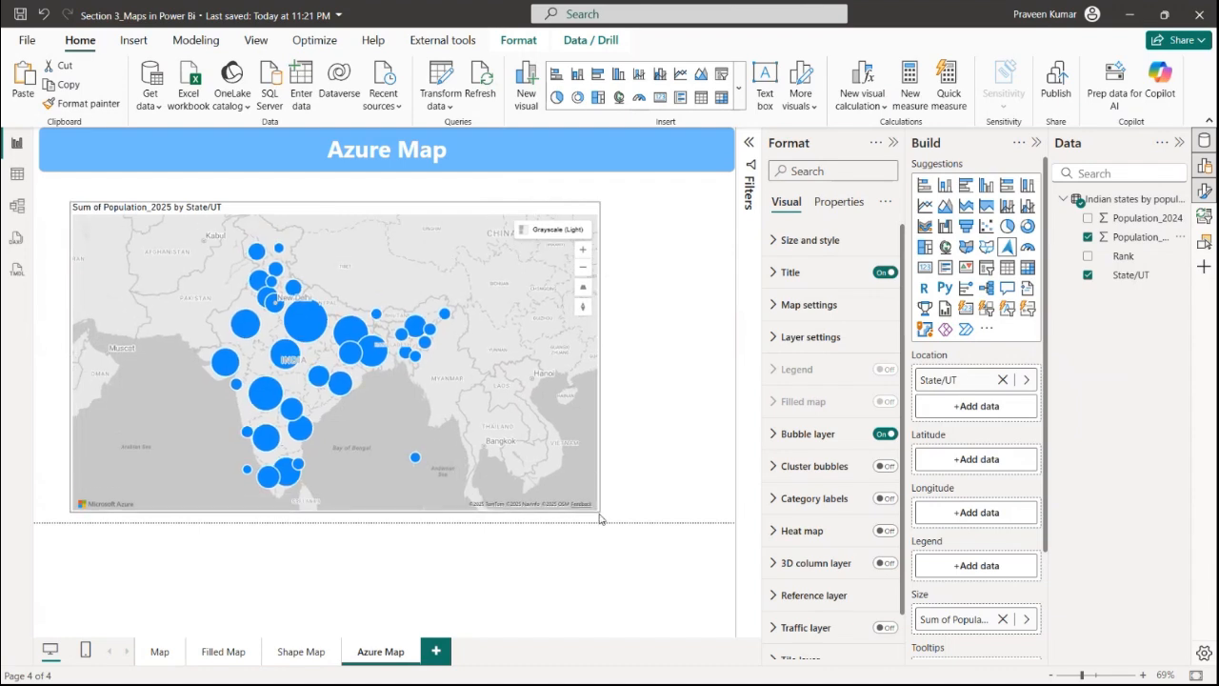
drag(335, 204, 335, 189)
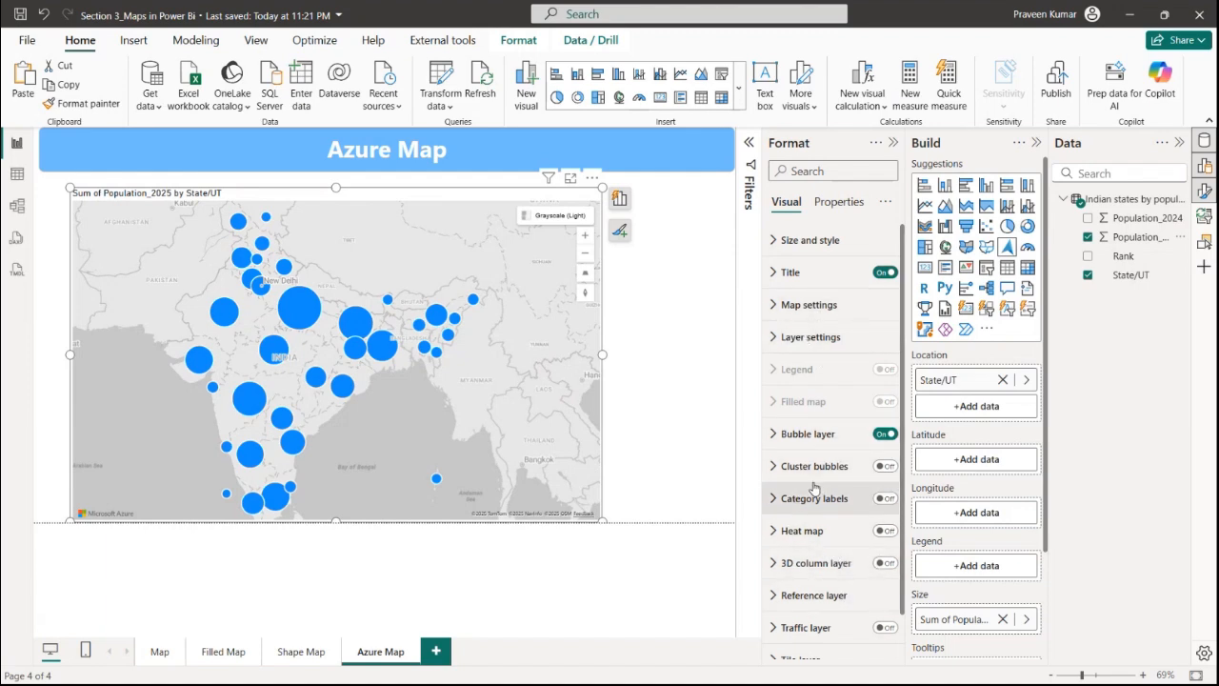
Upload india (1) (1).json as the Azure map's reference layer file, then remove it
scroll(815, 489, down, 1)
click(833, 554)
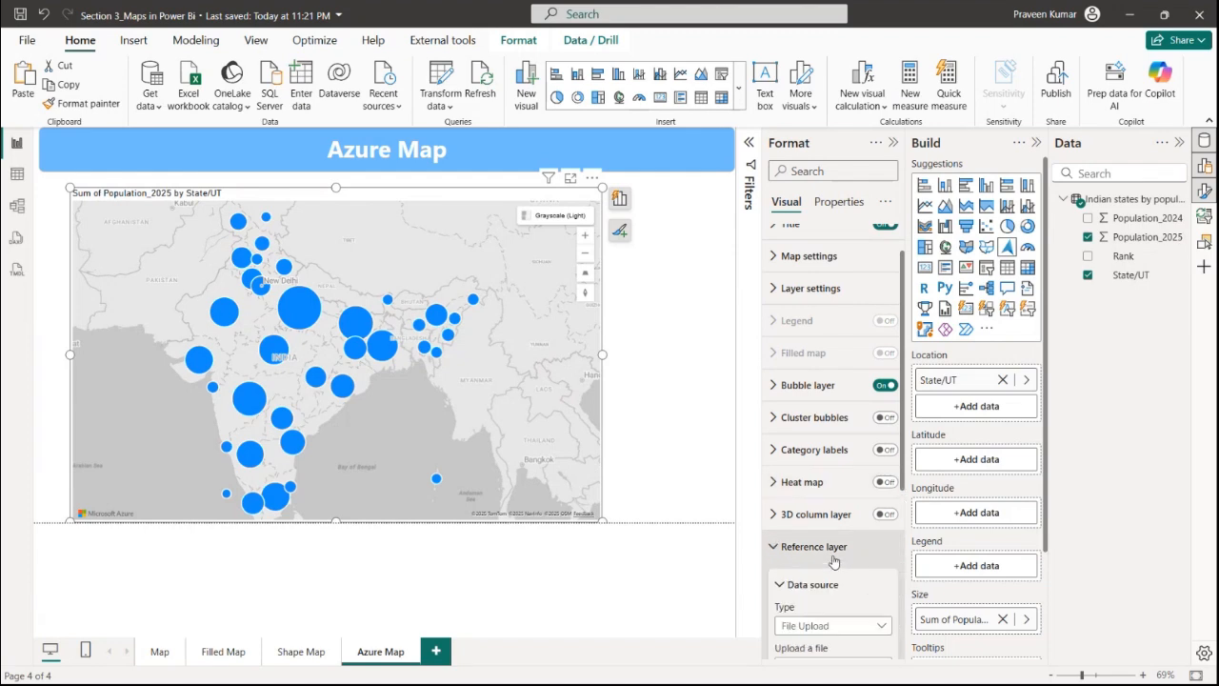
scroll(829, 343, up, 2)
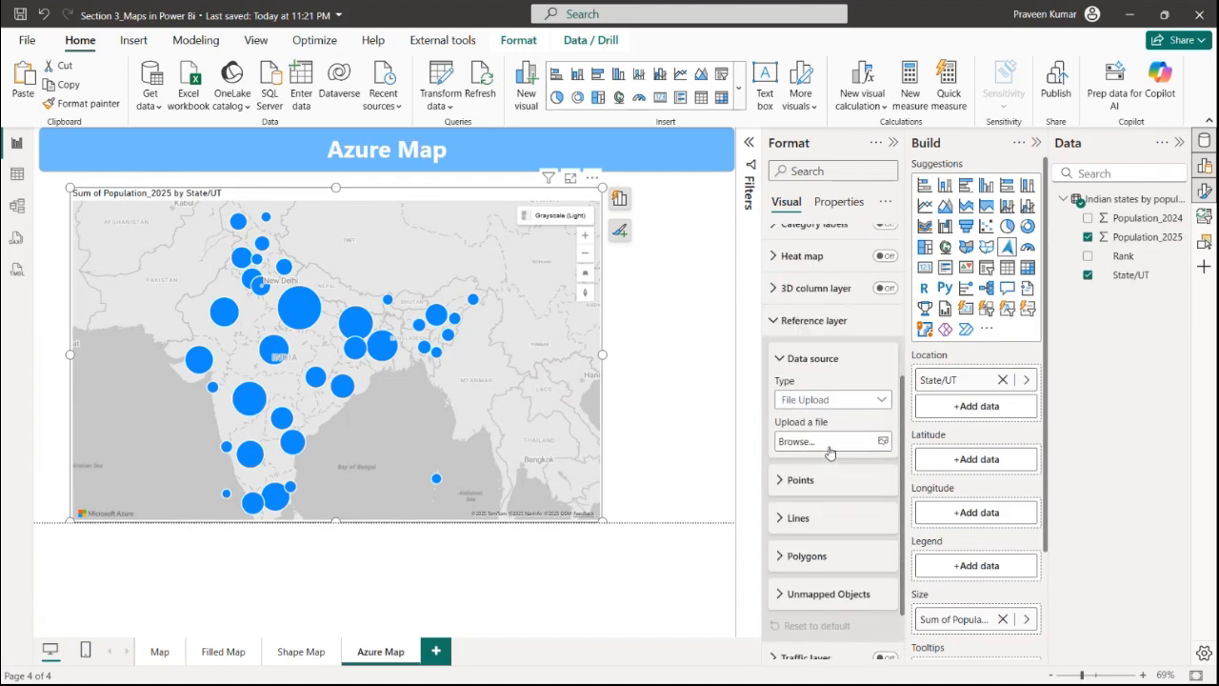
click(864, 443)
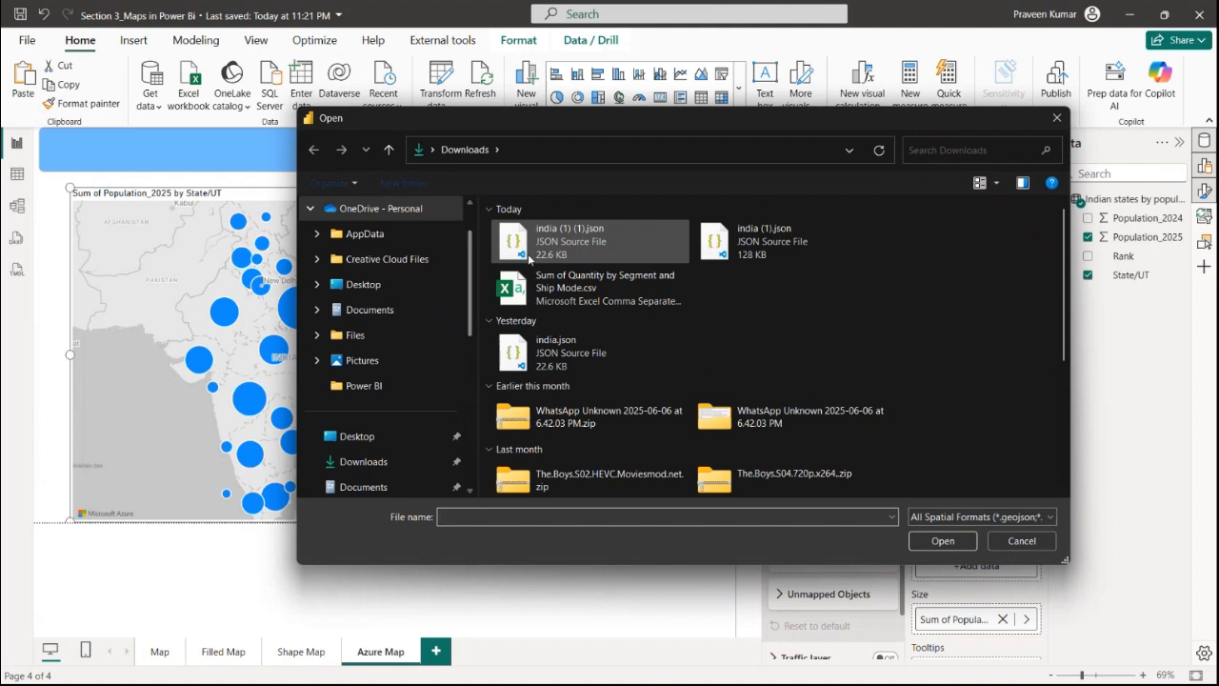
click(942, 541)
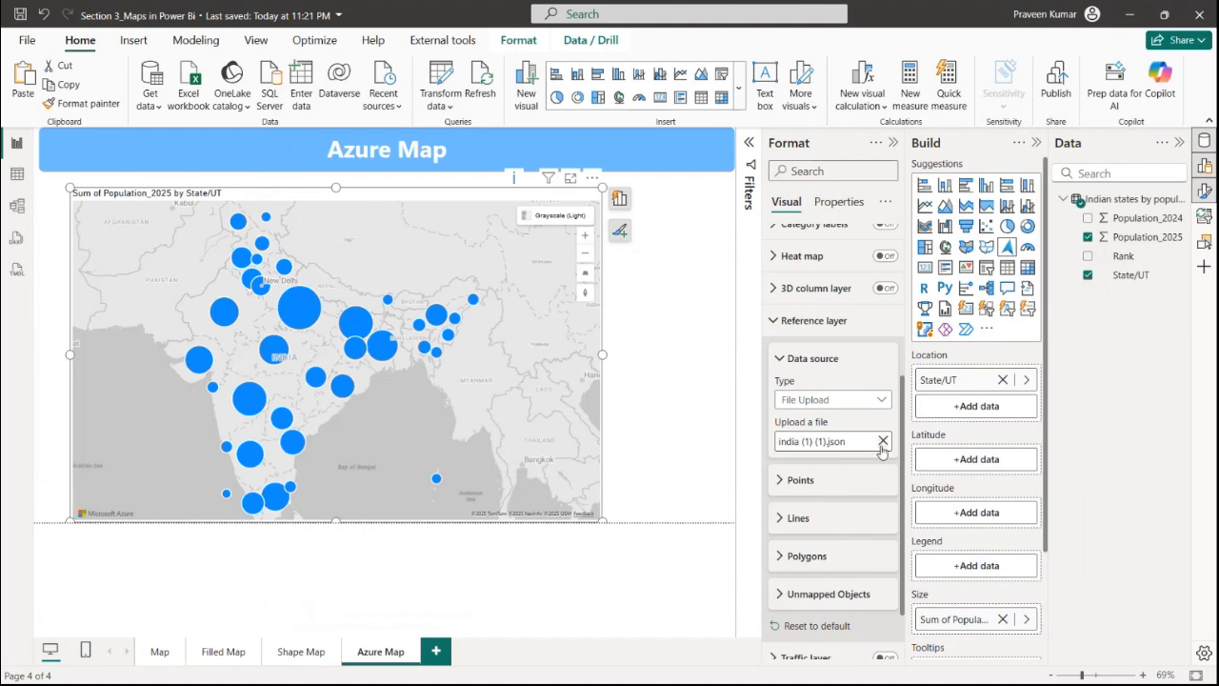
click(883, 443)
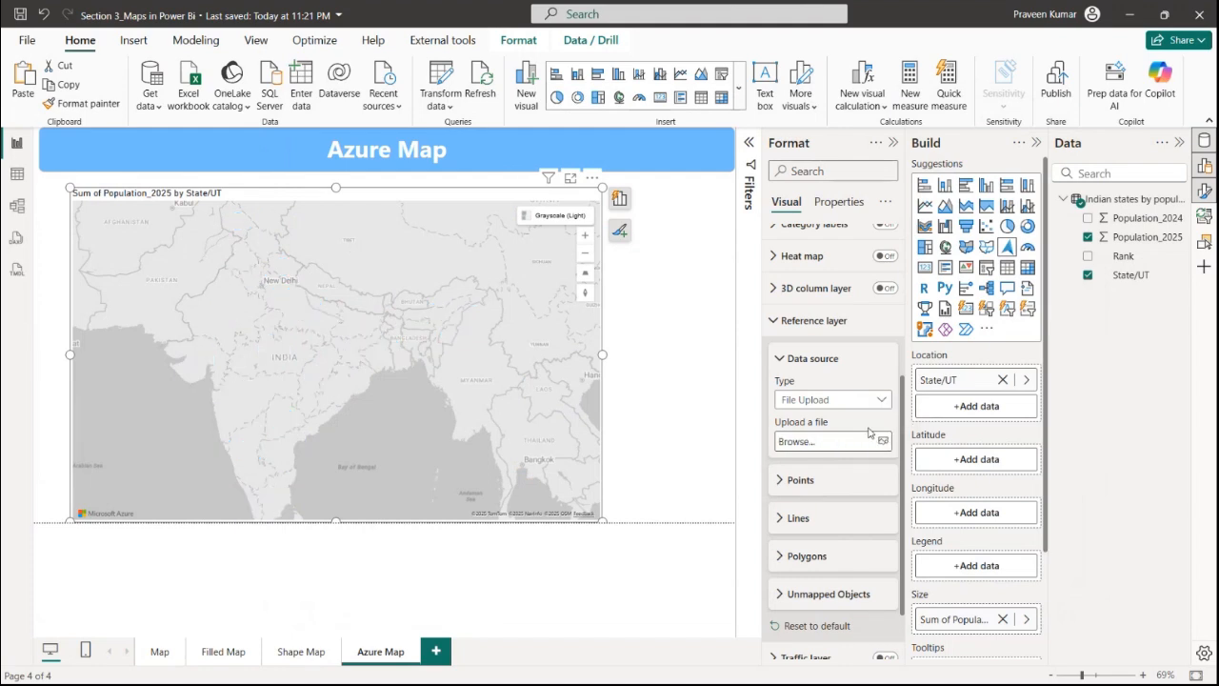
Re-upload india (1) (1).json as the Azure map's reference layer file
click(812, 320)
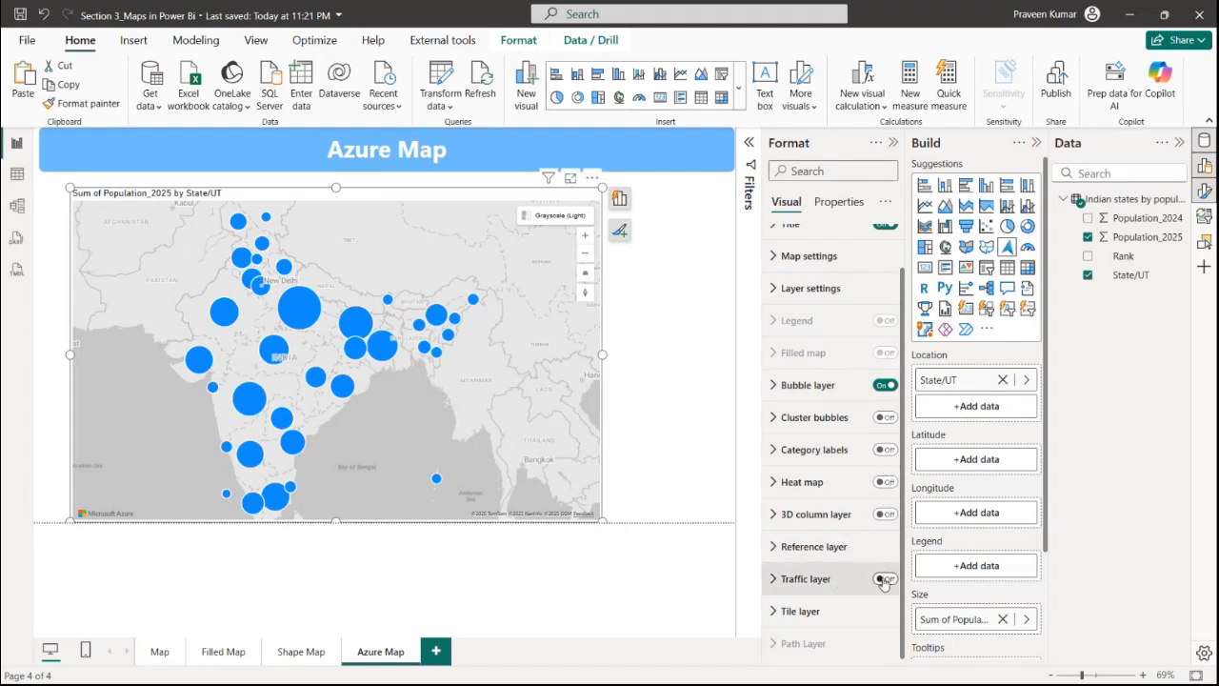
click(848, 546)
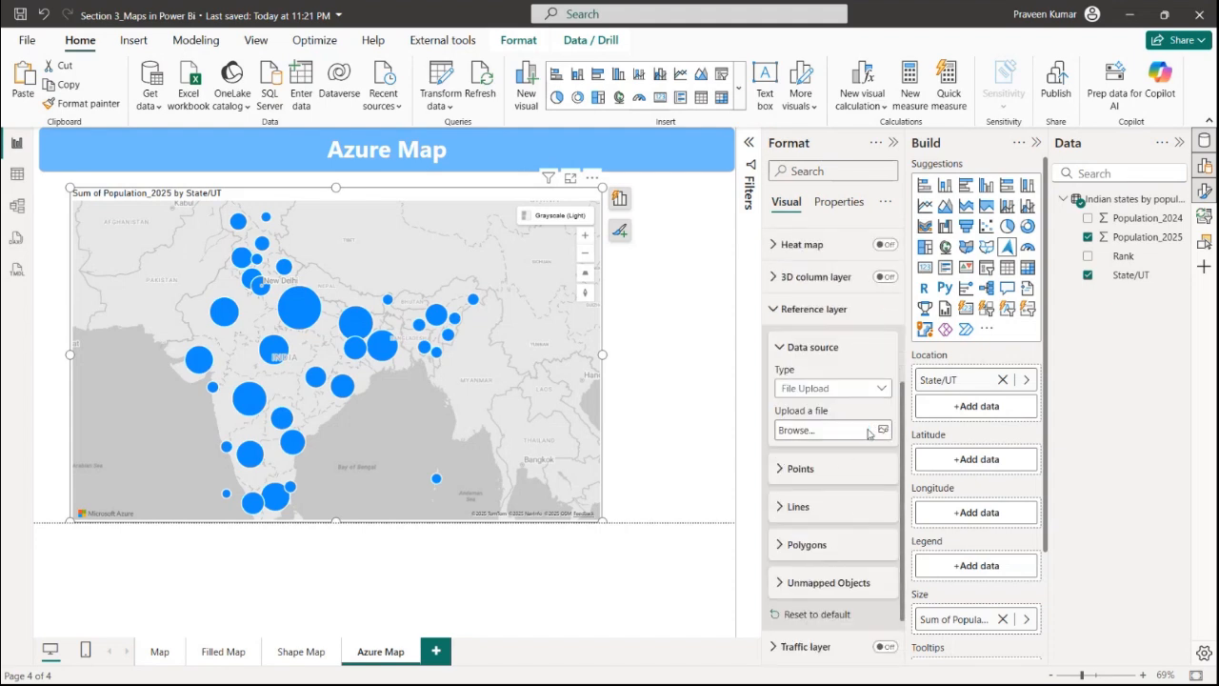
click(829, 430)
click(519, 233)
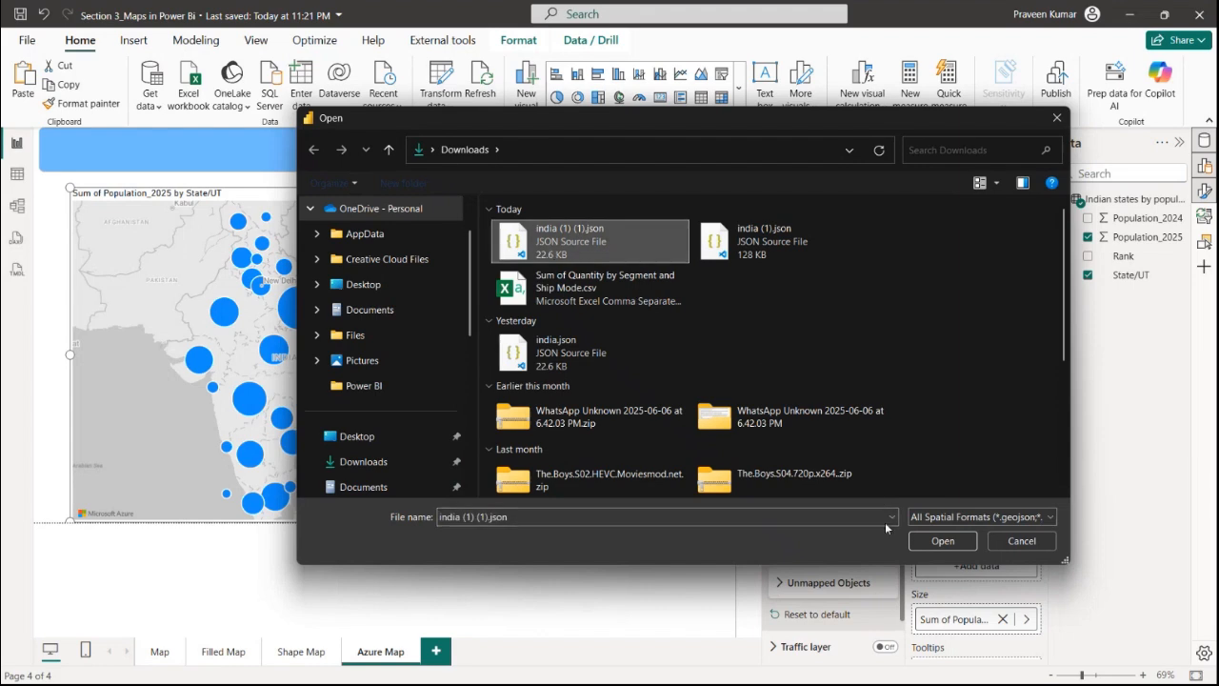
click(937, 543)
Set the Azure map's default map style to Blank
scroll(824, 492, up, 5)
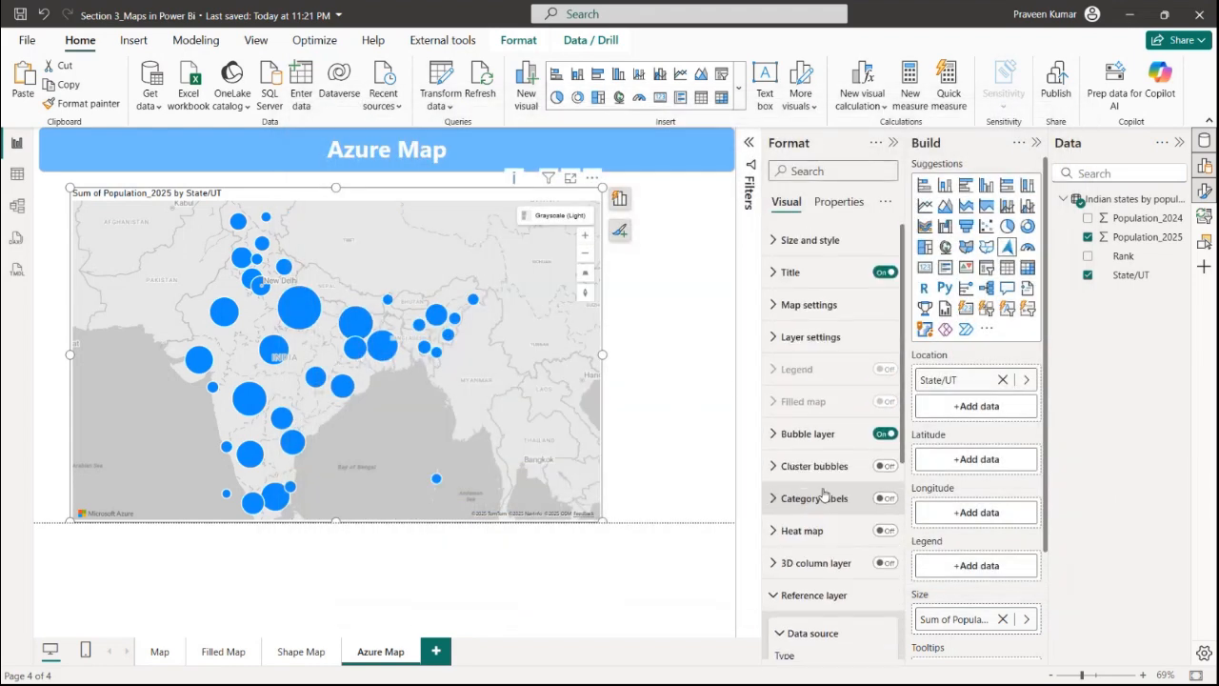
click(811, 337)
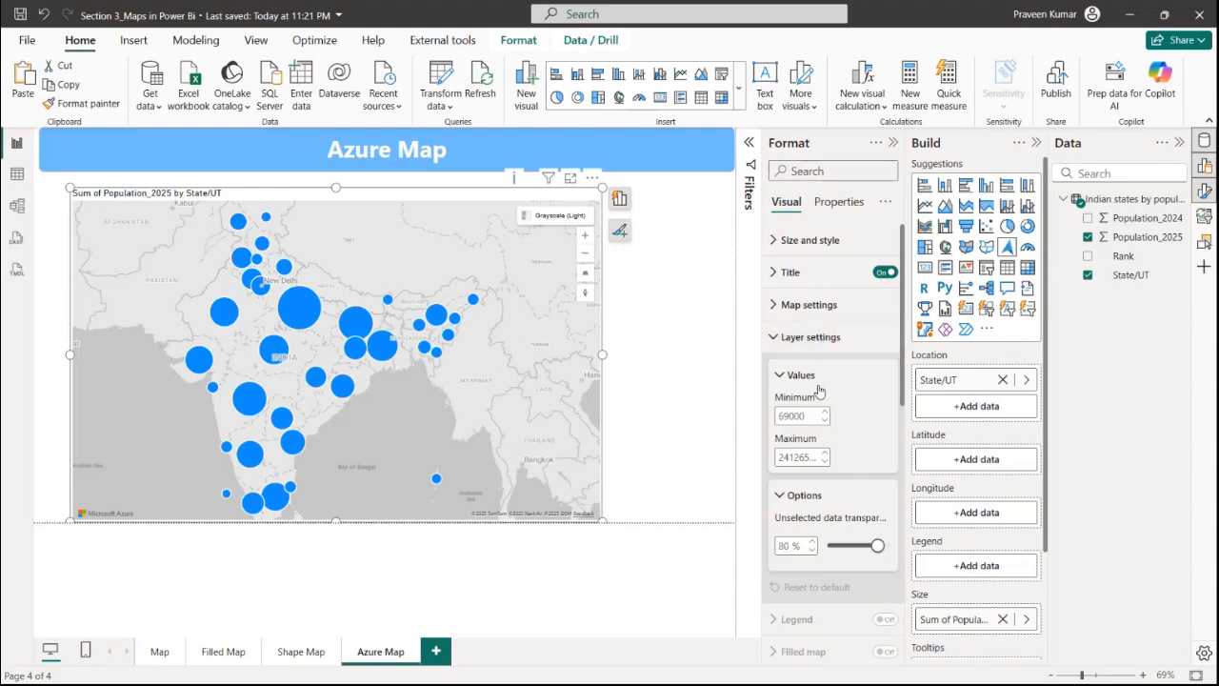
click(793, 336)
click(810, 305)
click(833, 383)
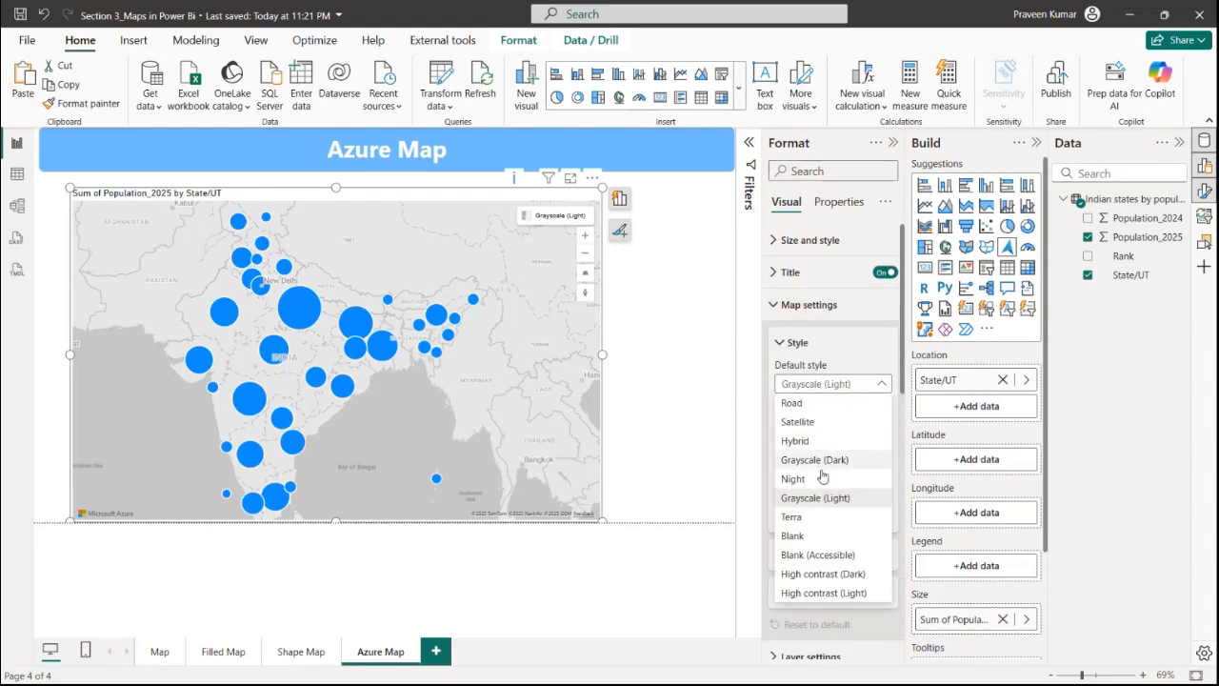
click(792, 535)
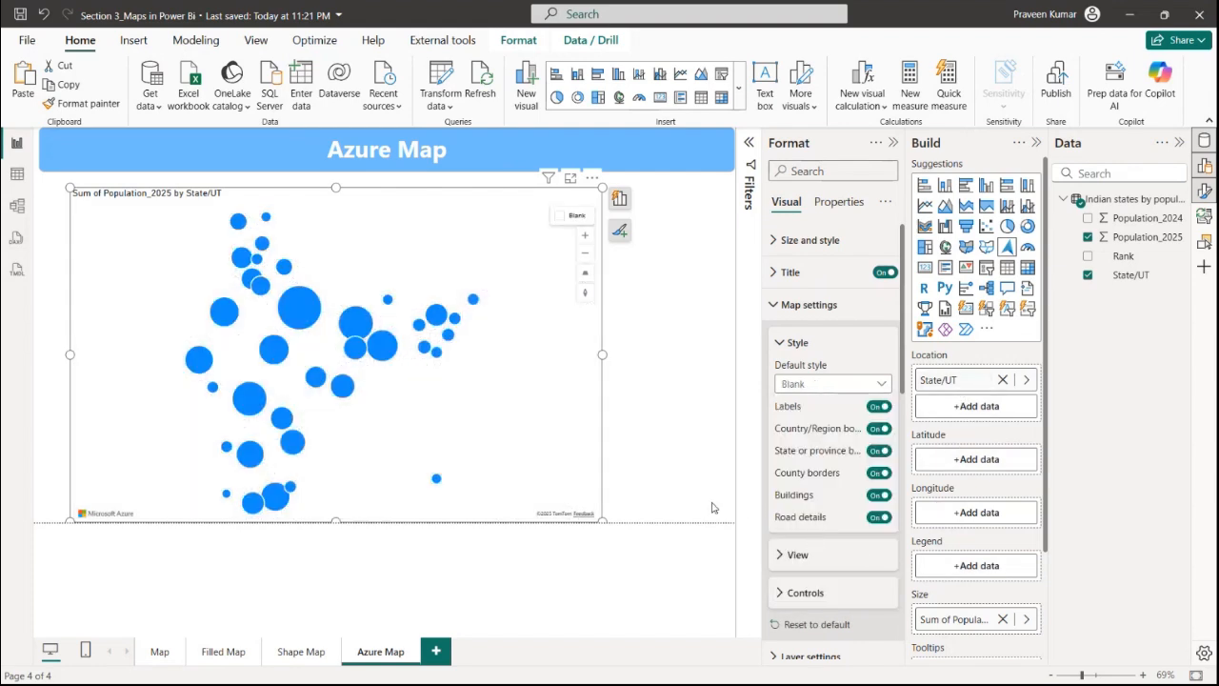
click(848, 388)
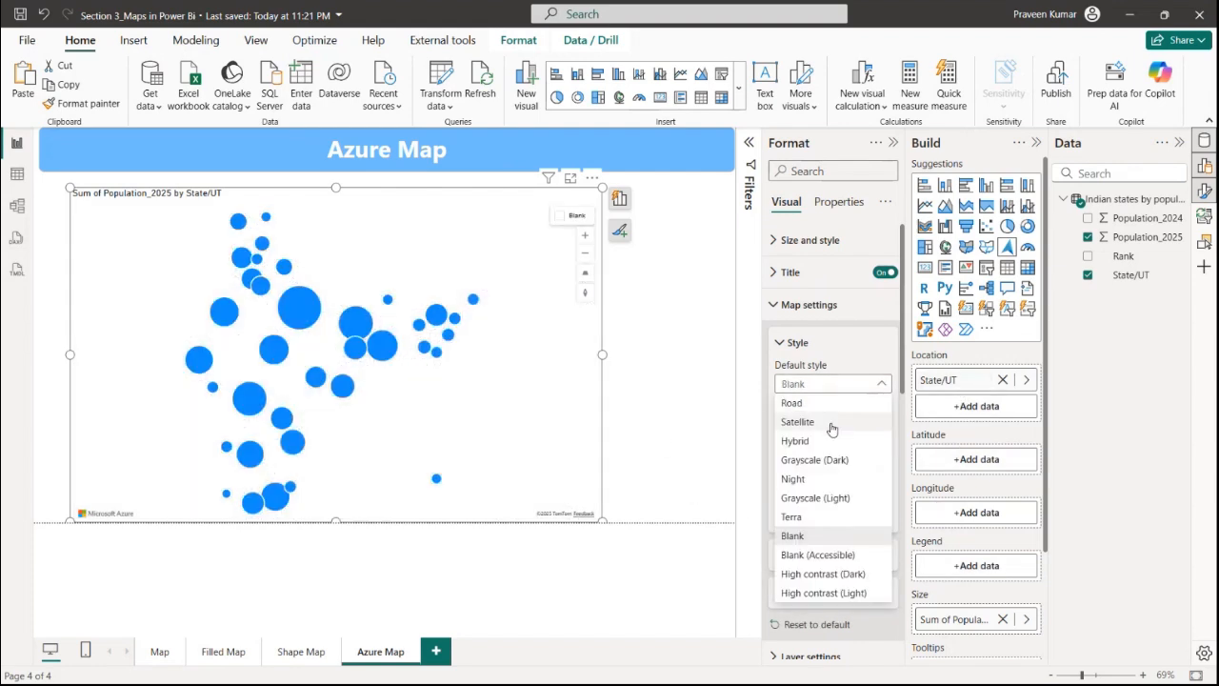
click(834, 383)
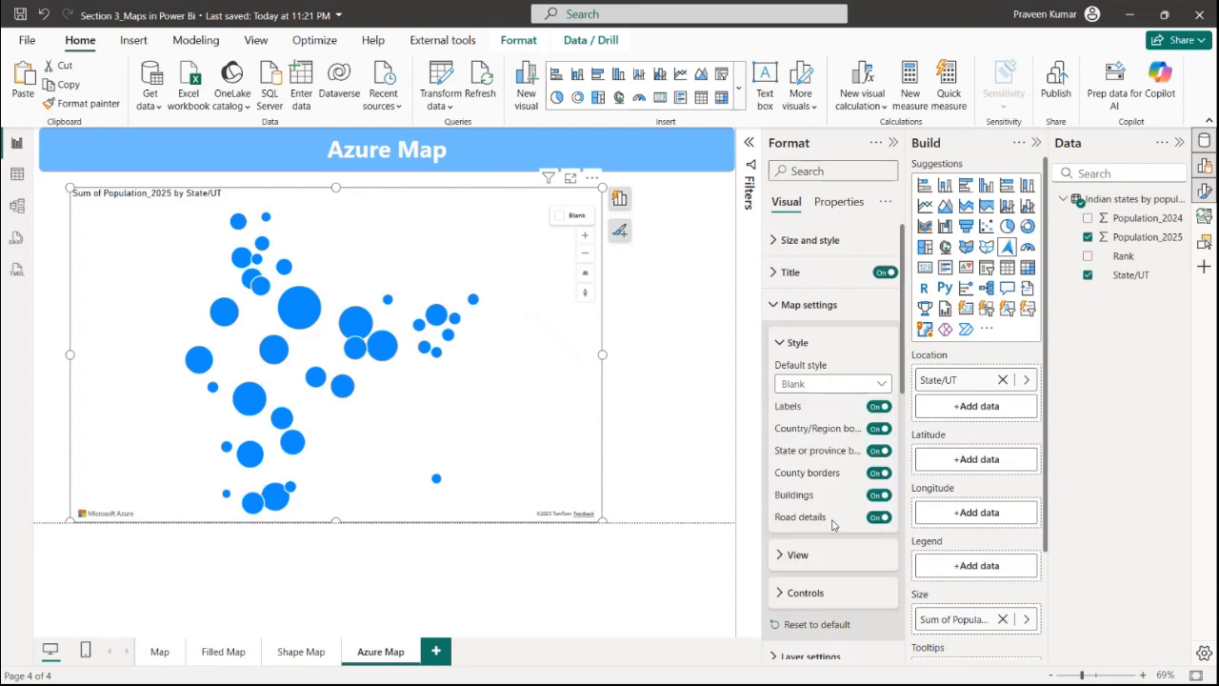
Switch the reference layer's data source type to URL and back to File Upload
scroll(824, 590, down, 5)
click(832, 416)
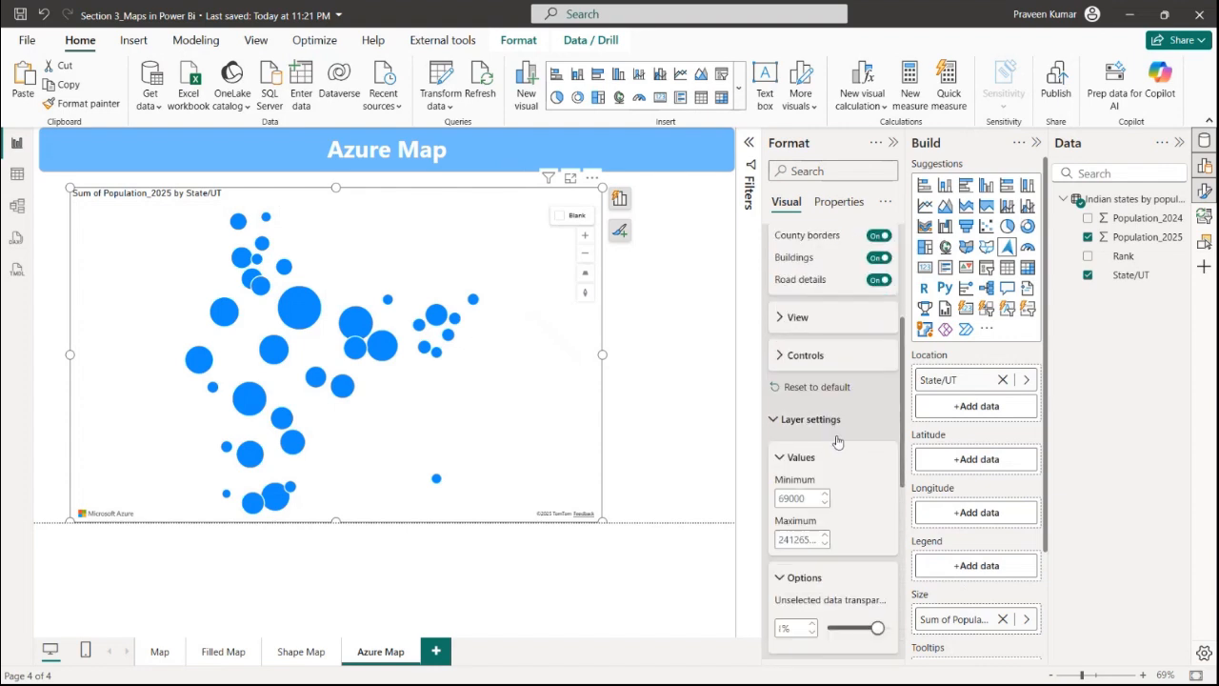
scroll(835, 512, down, 3)
scroll(832, 487, down, 2)
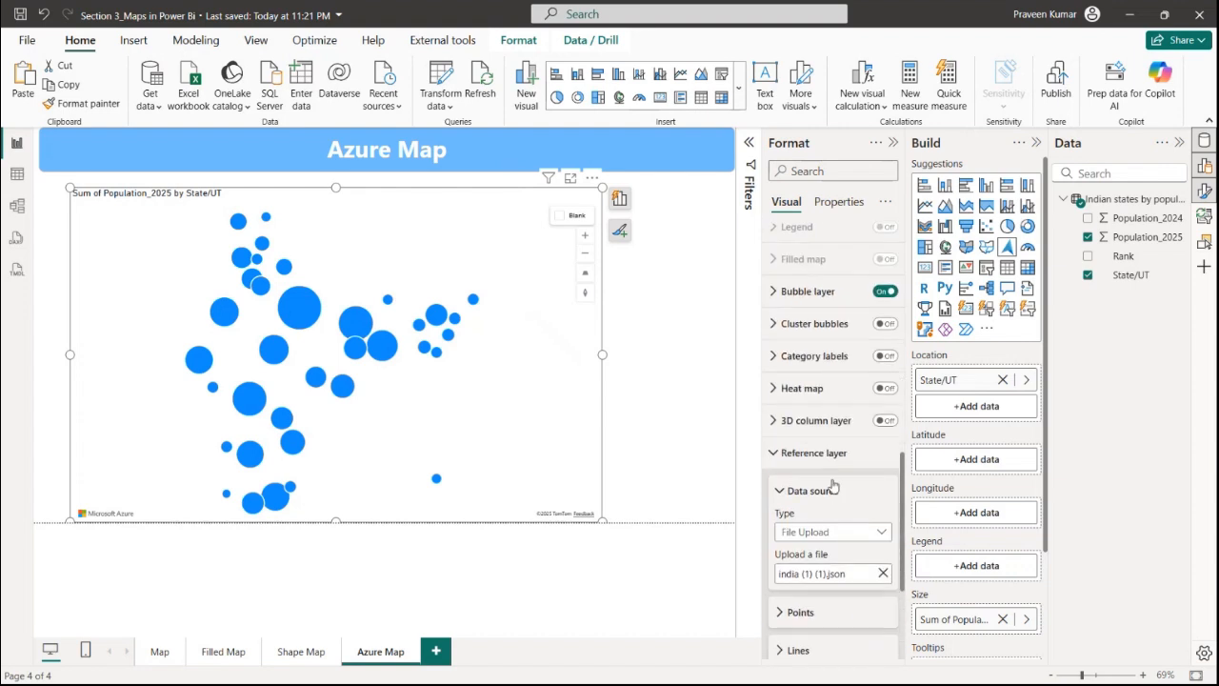
scroll(852, 495, up, 1)
scroll(849, 511, down, 1)
click(870, 536)
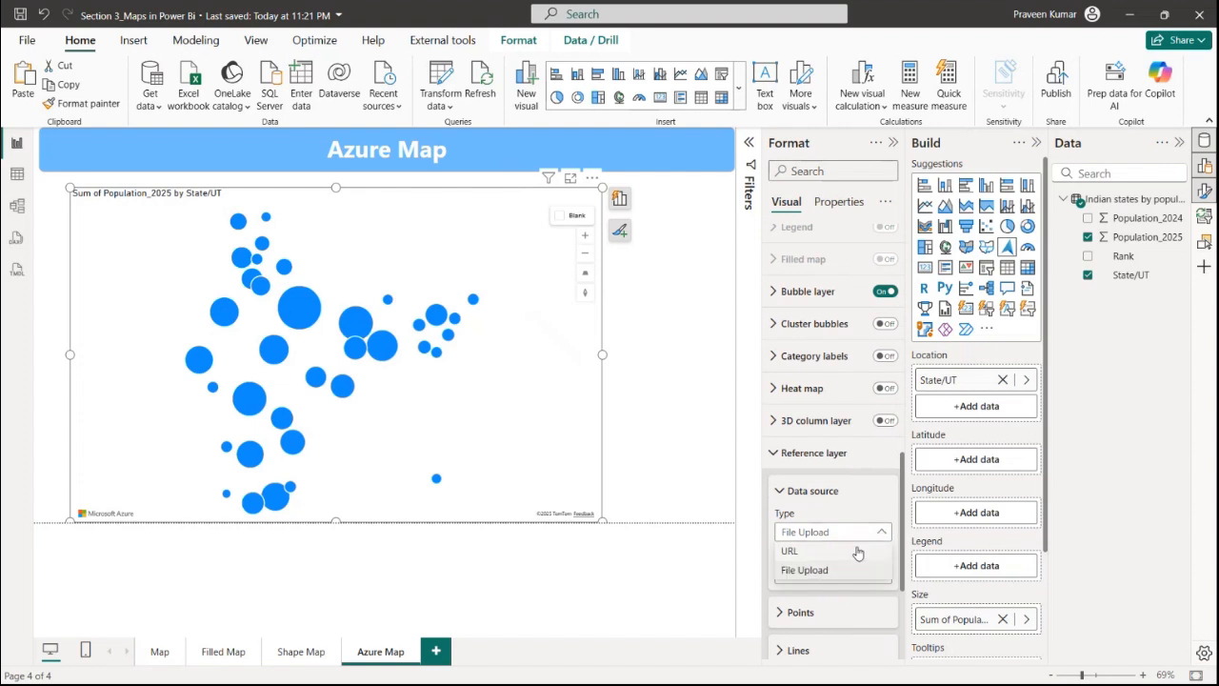
click(854, 551)
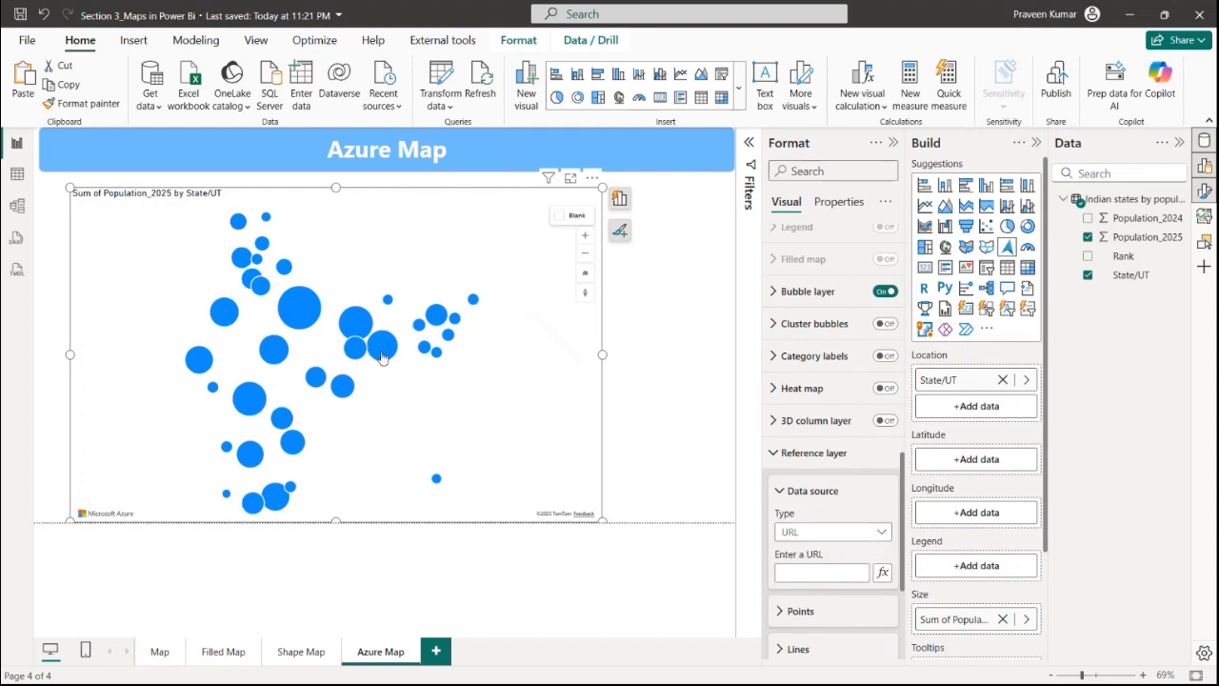
click(382, 356)
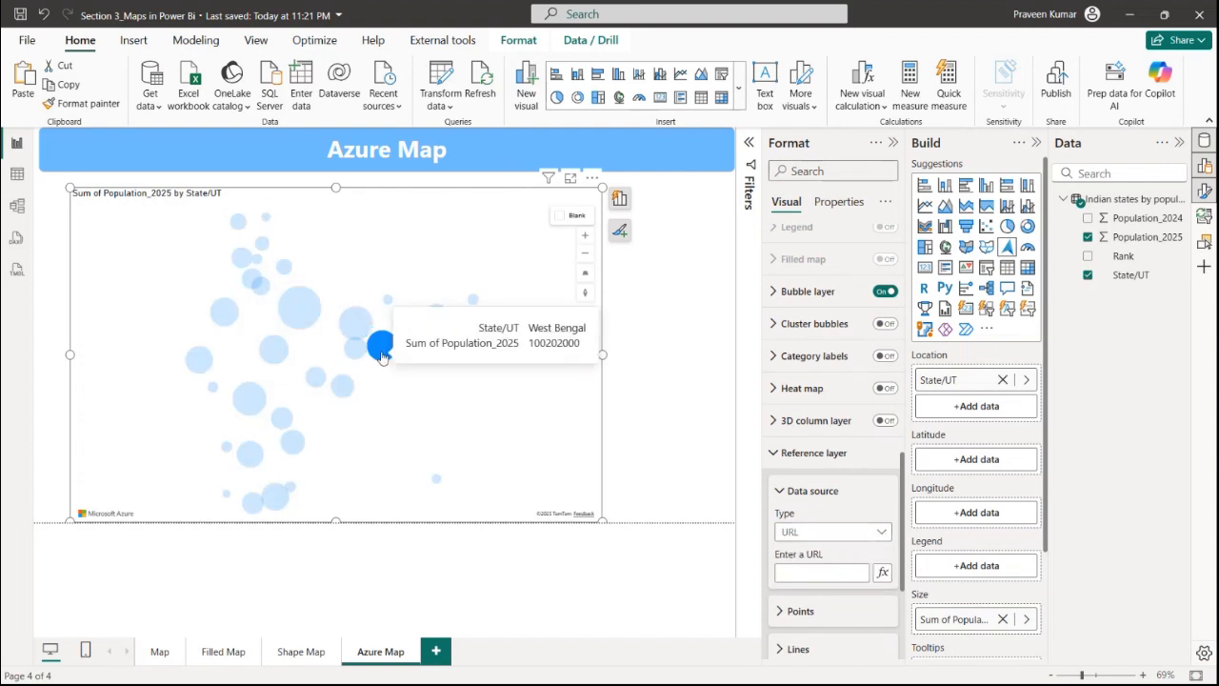
click(299, 308)
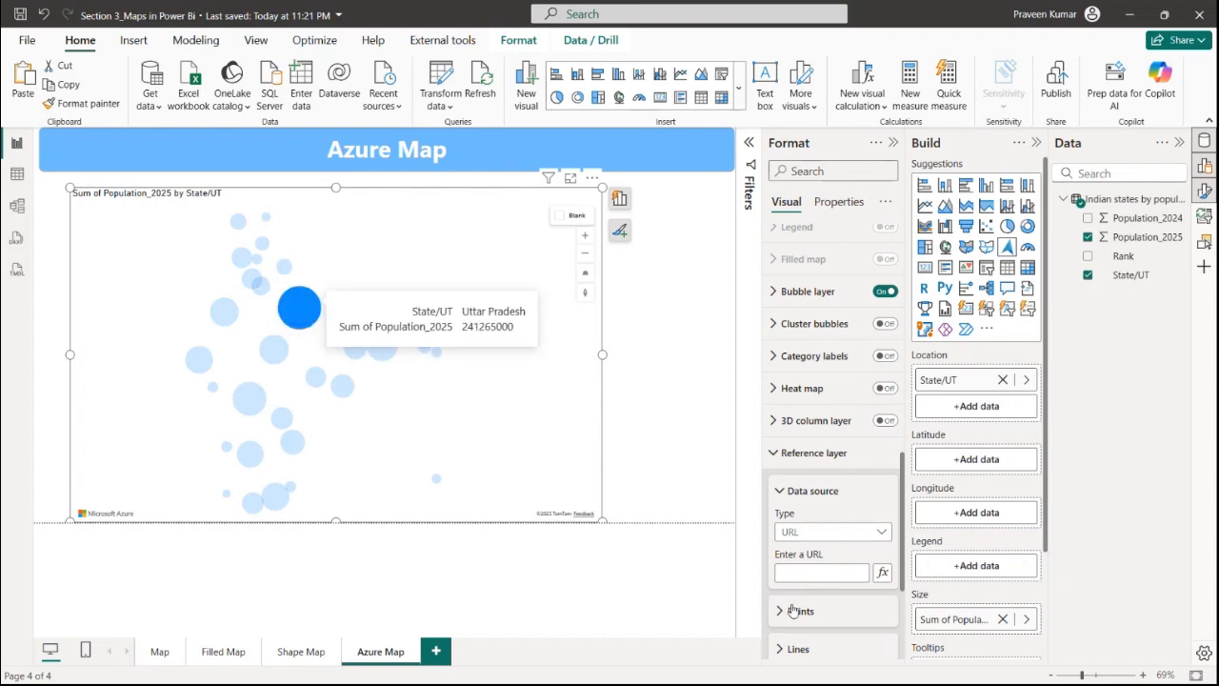
click(870, 533)
click(805, 569)
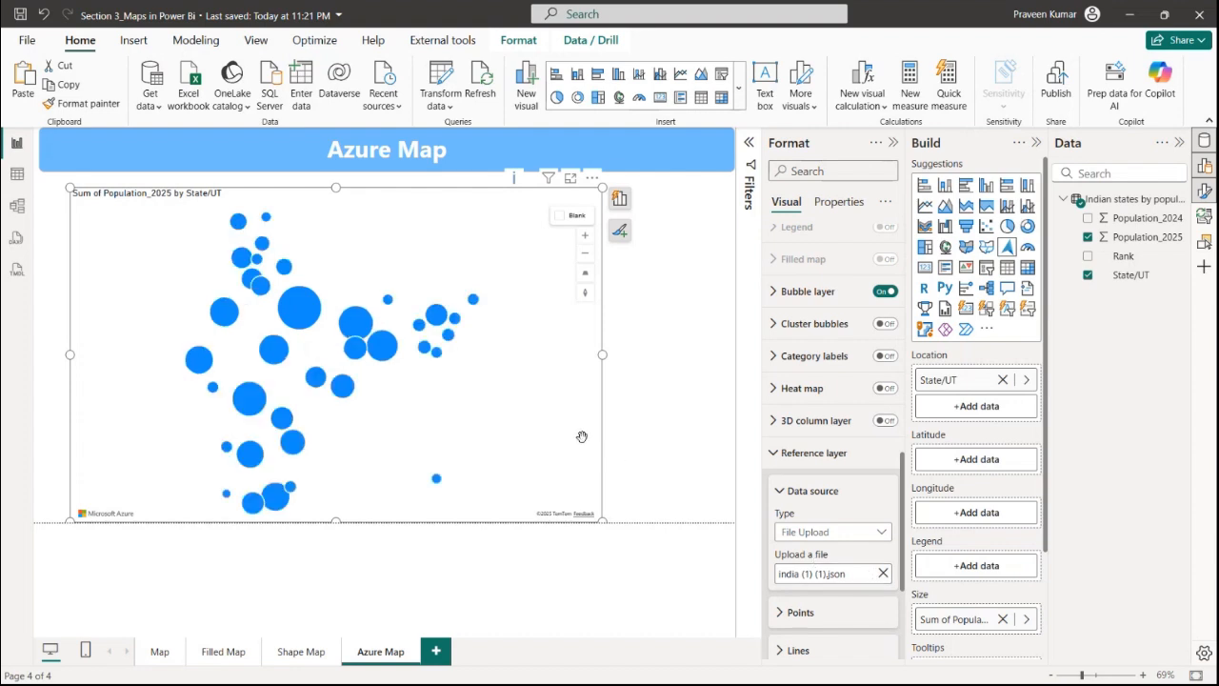
Replace the reference layer file with india (1).json
click(883, 574)
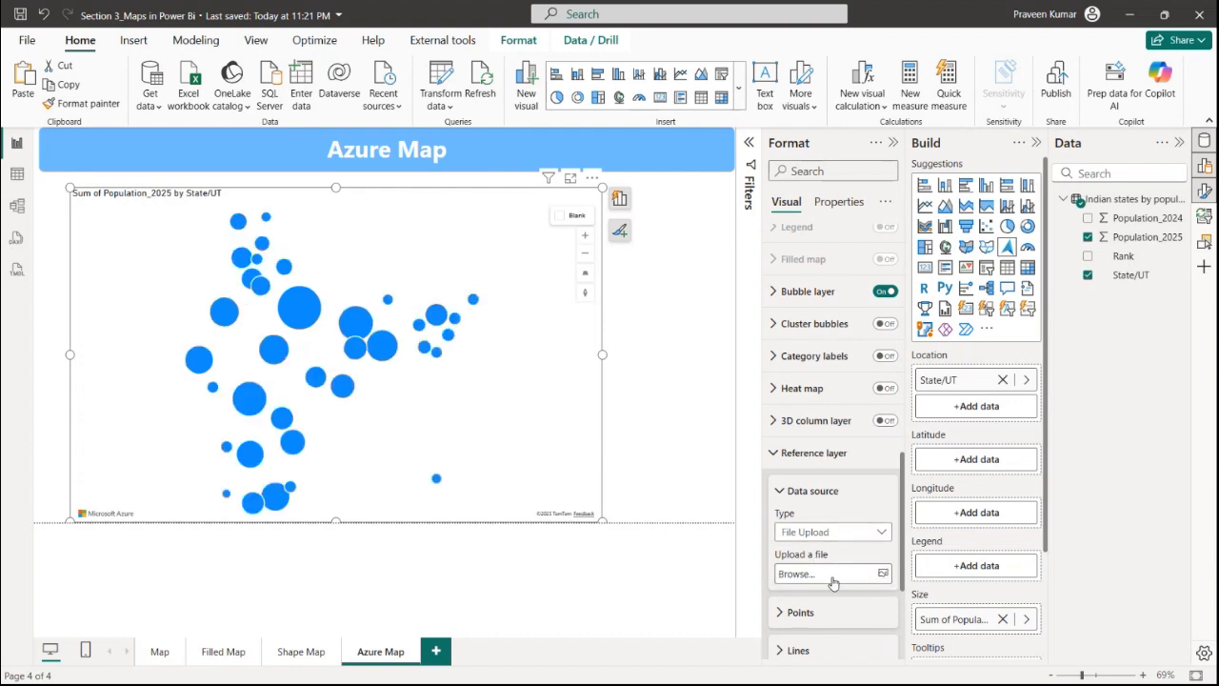
click(855, 572)
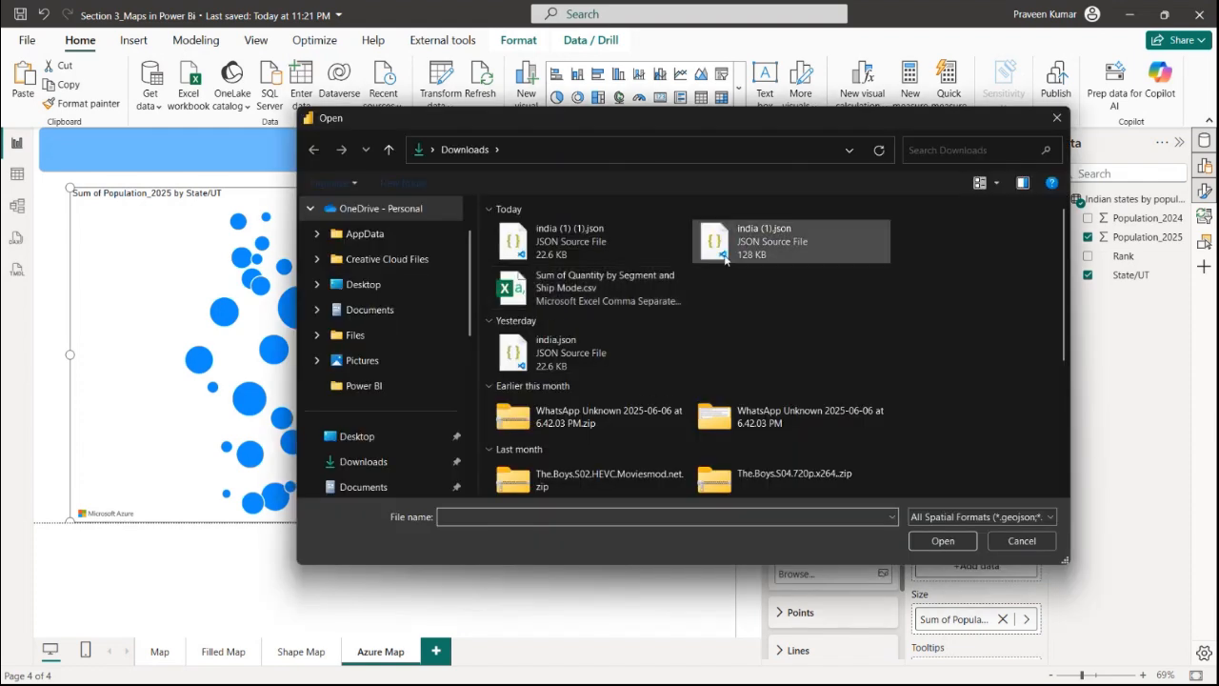
click(729, 259)
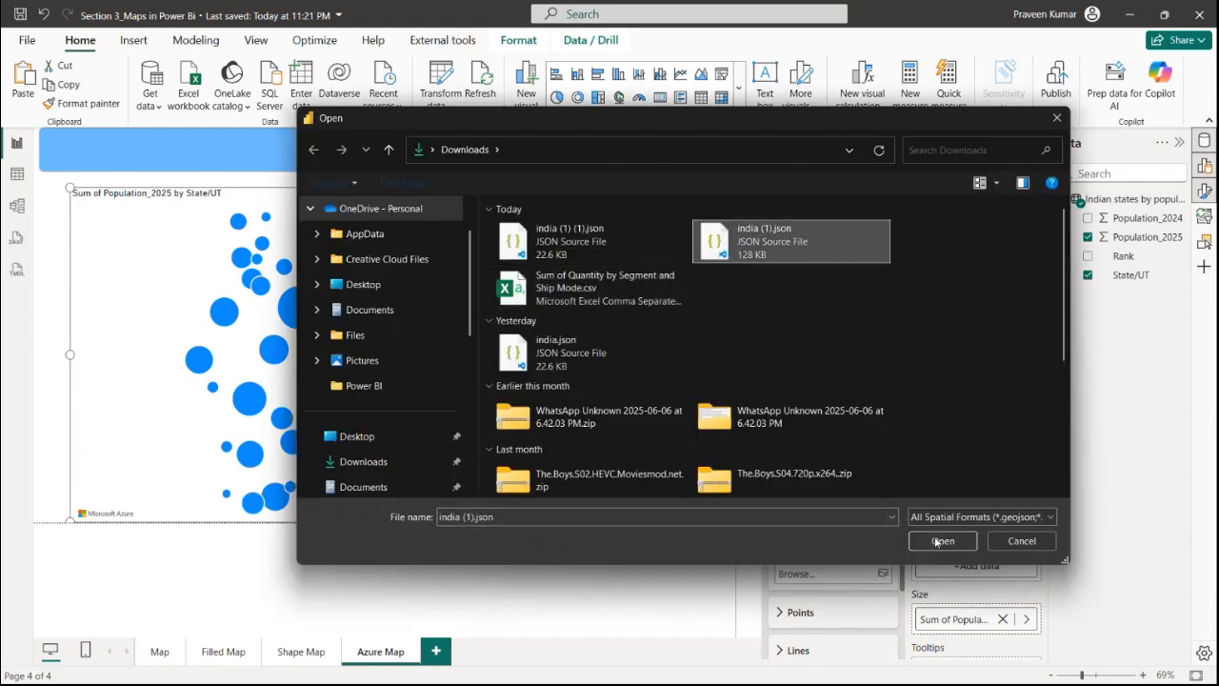
click(941, 541)
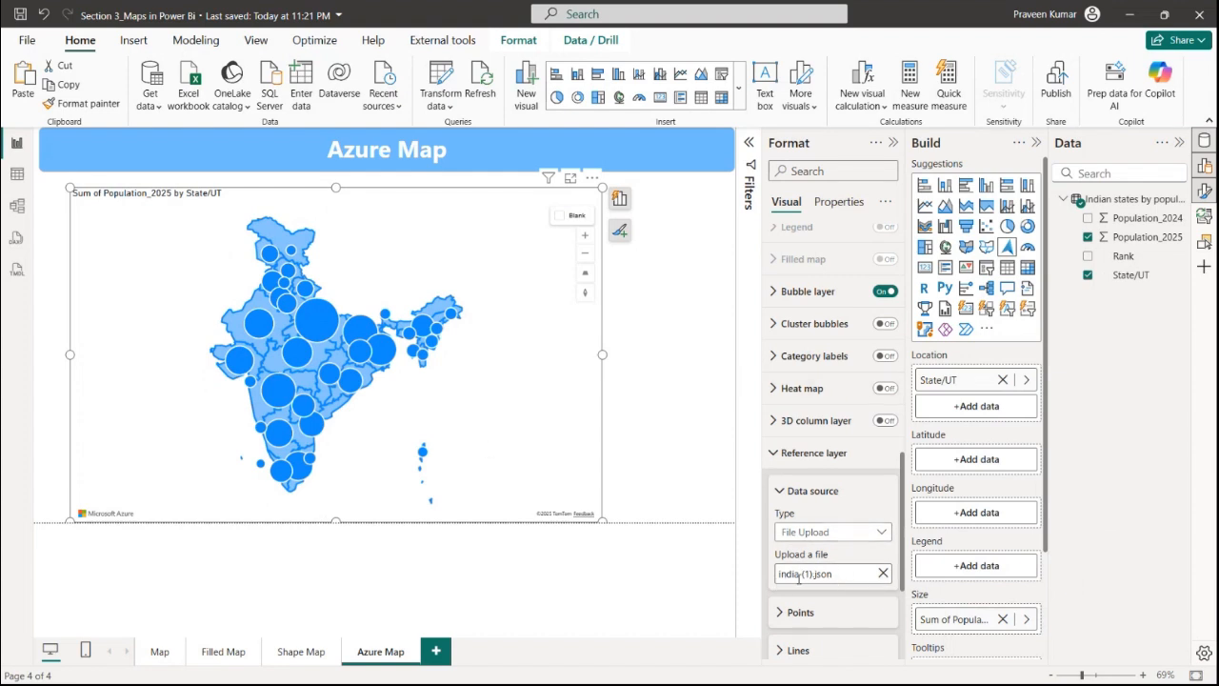
View the Shape Map page, then return to the Azure Map page and select the map
click(298, 654)
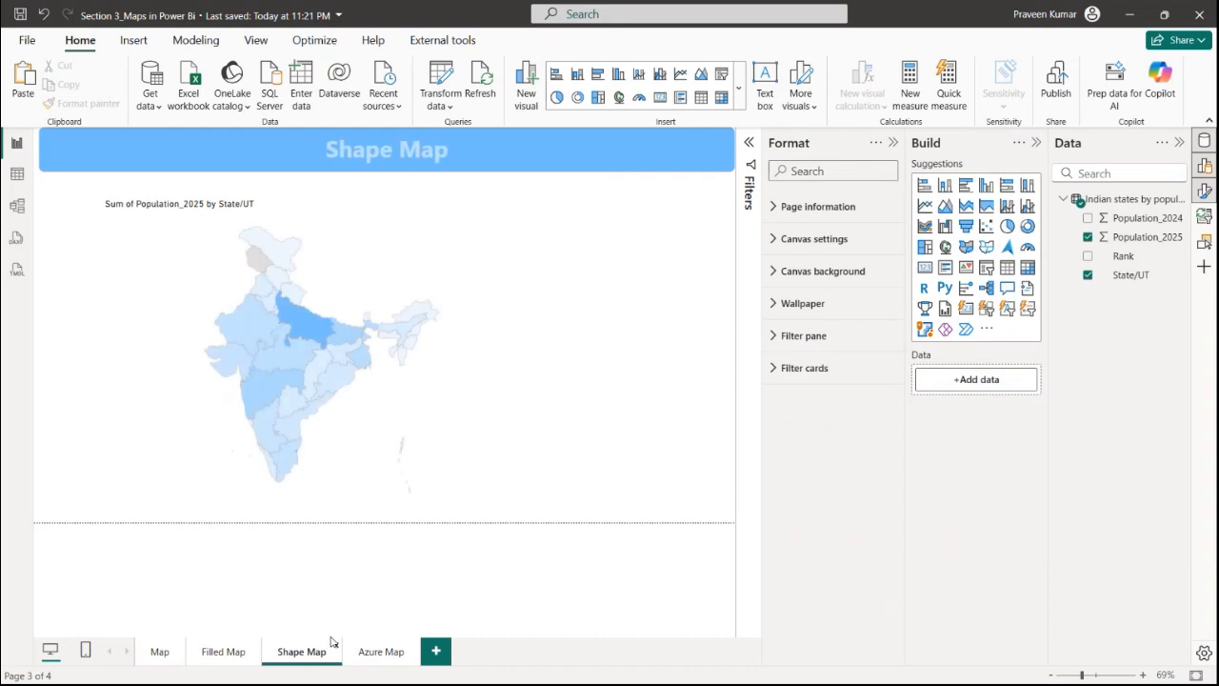
click(381, 651)
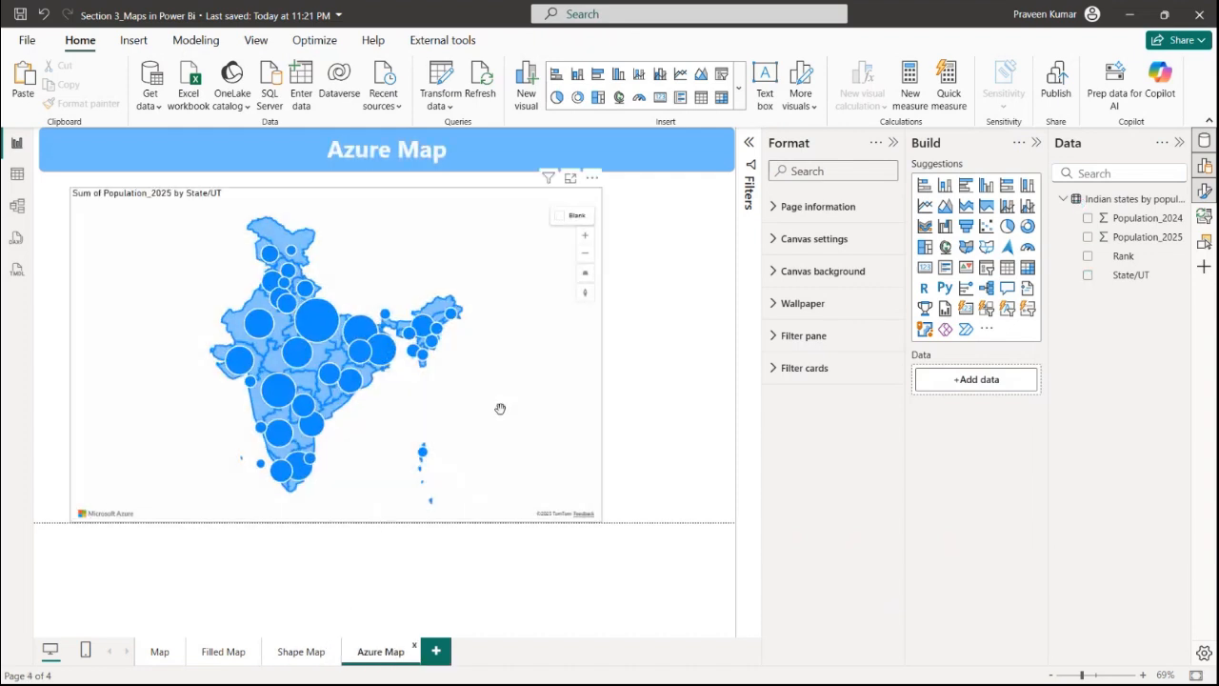
click(500, 409)
Try toggling the state or province and county border options in the map style settings
scroll(830, 574, down, 3)
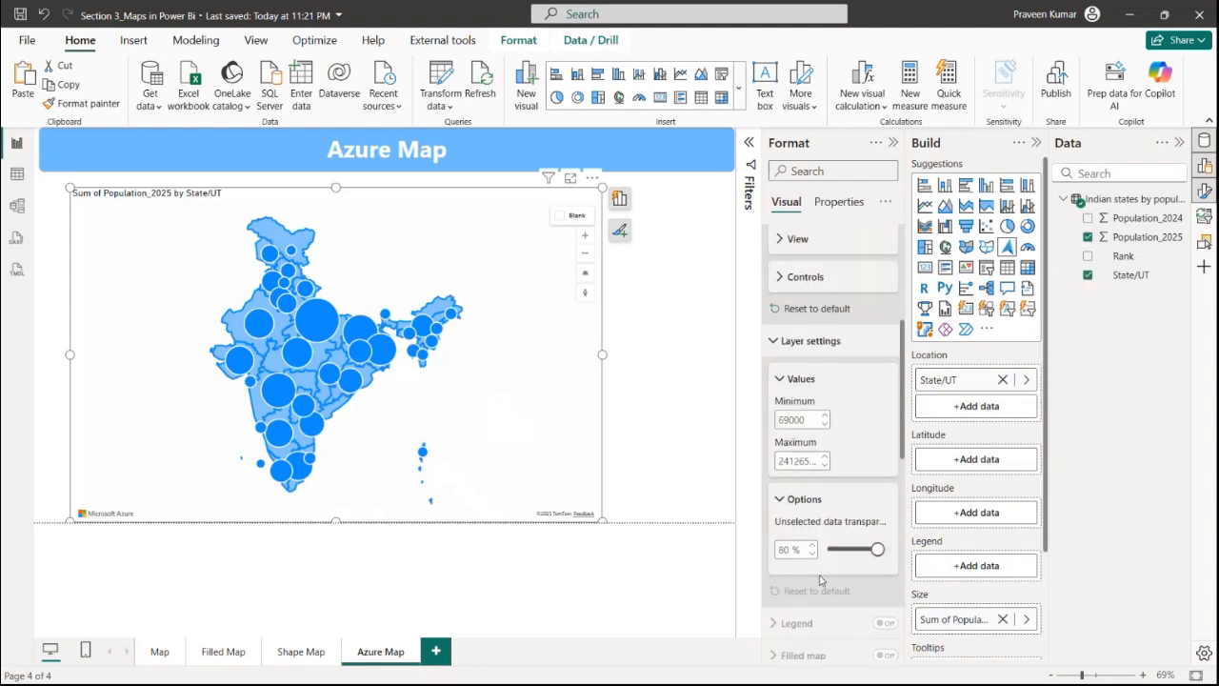
scroll(835, 510, up, 3)
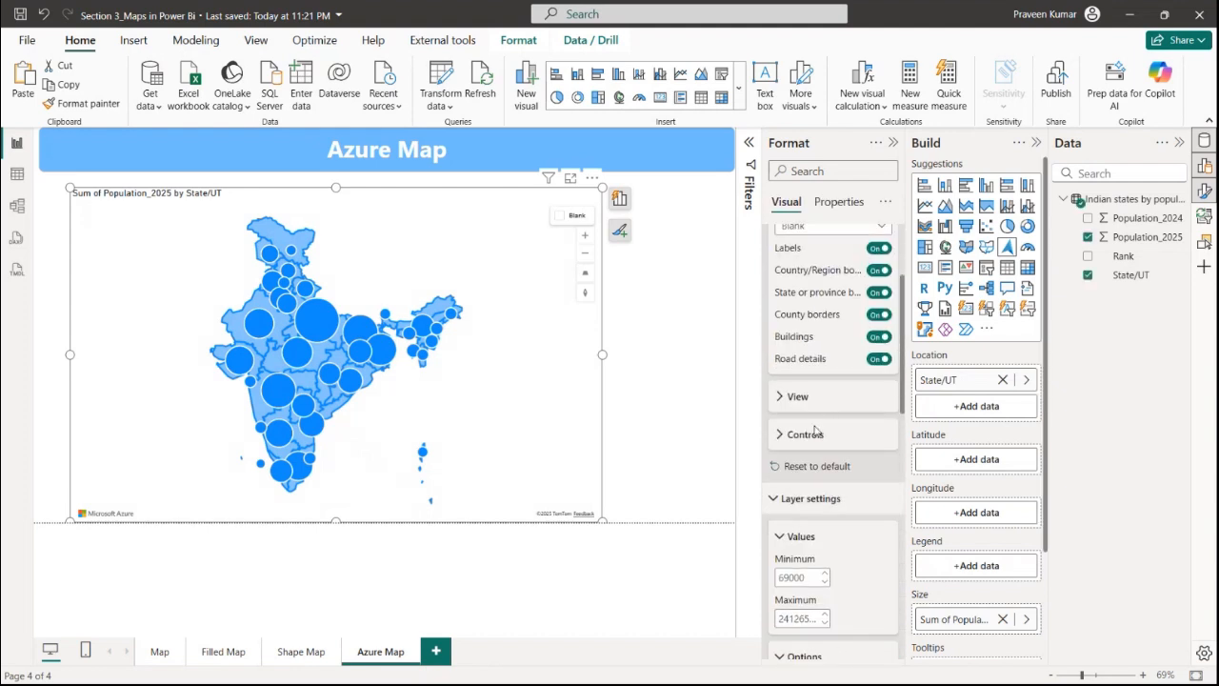
scroll(789, 476, up, 2)
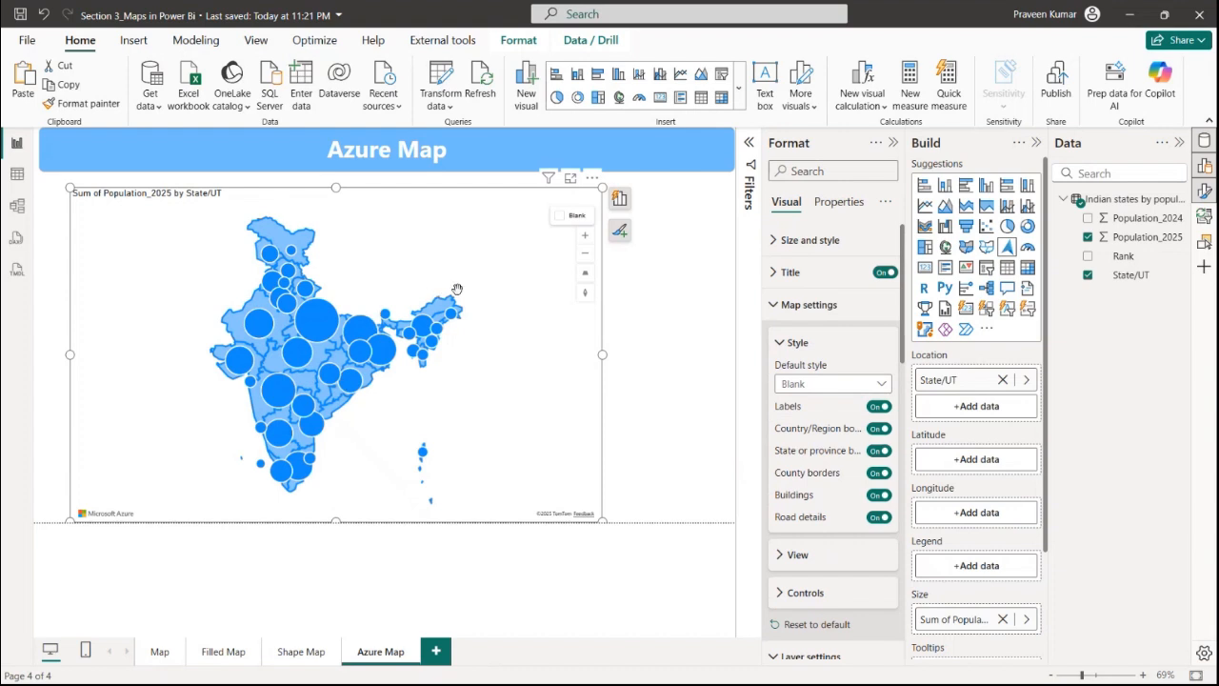
click(816, 345)
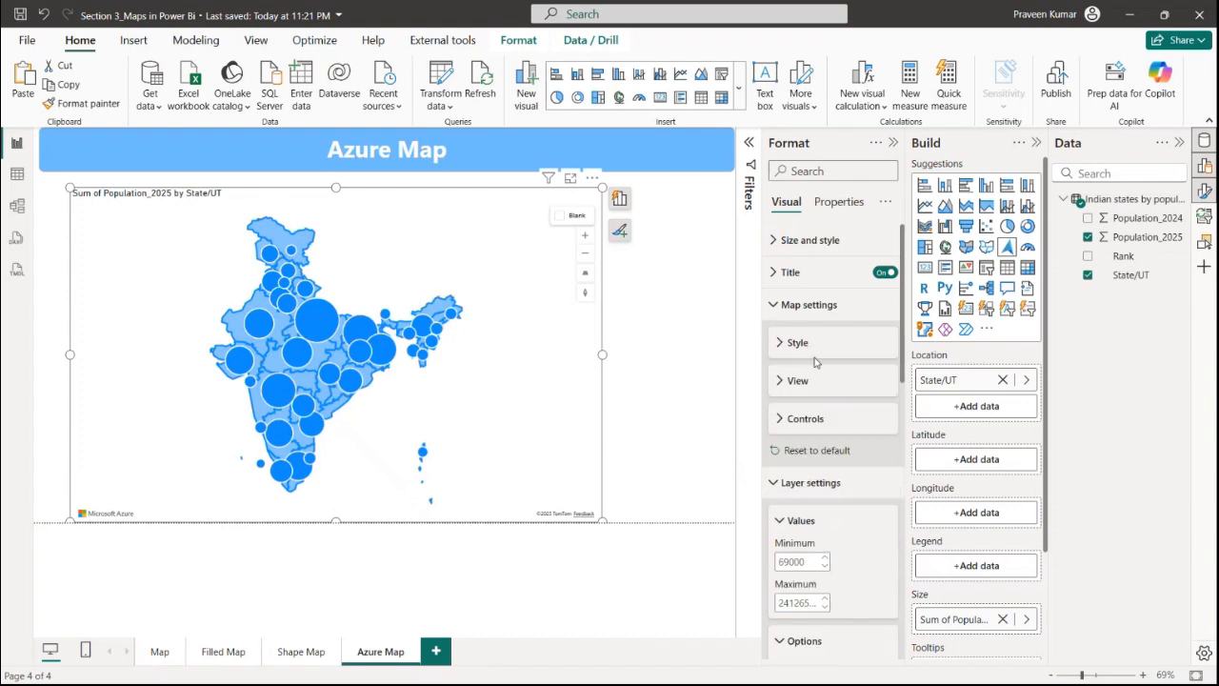
click(815, 348)
click(876, 452)
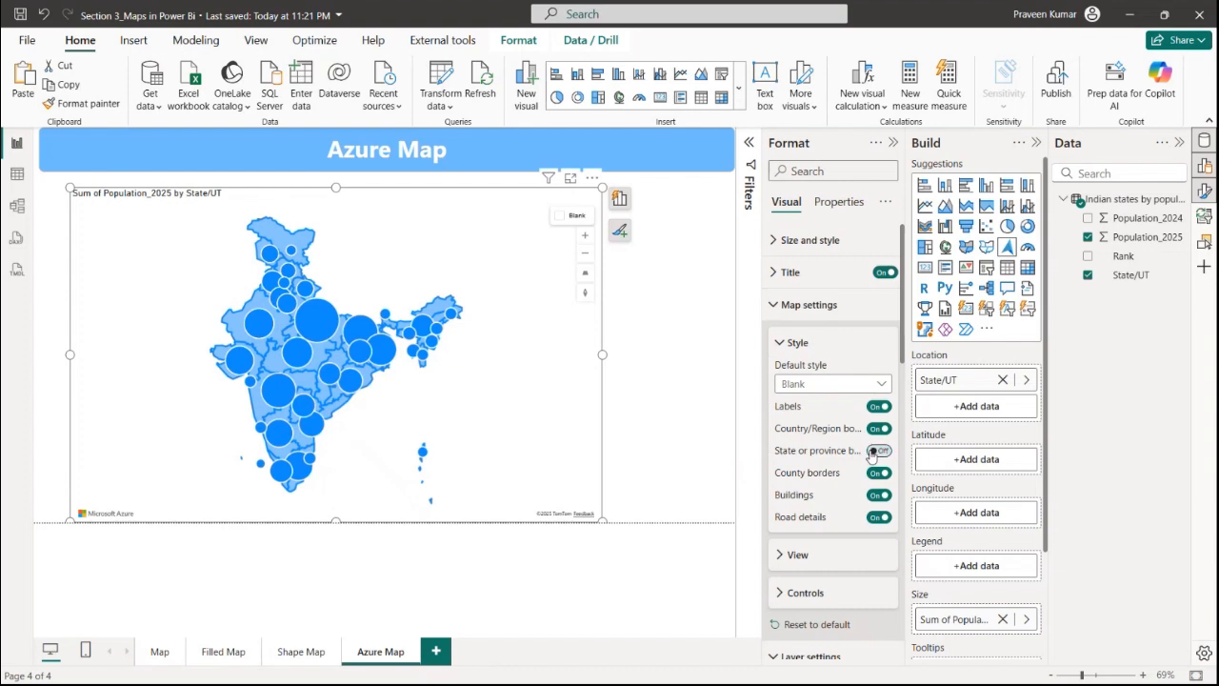
click(879, 473)
Turn on the 3D column layer for the Azure map
scroll(861, 436, down, 3)
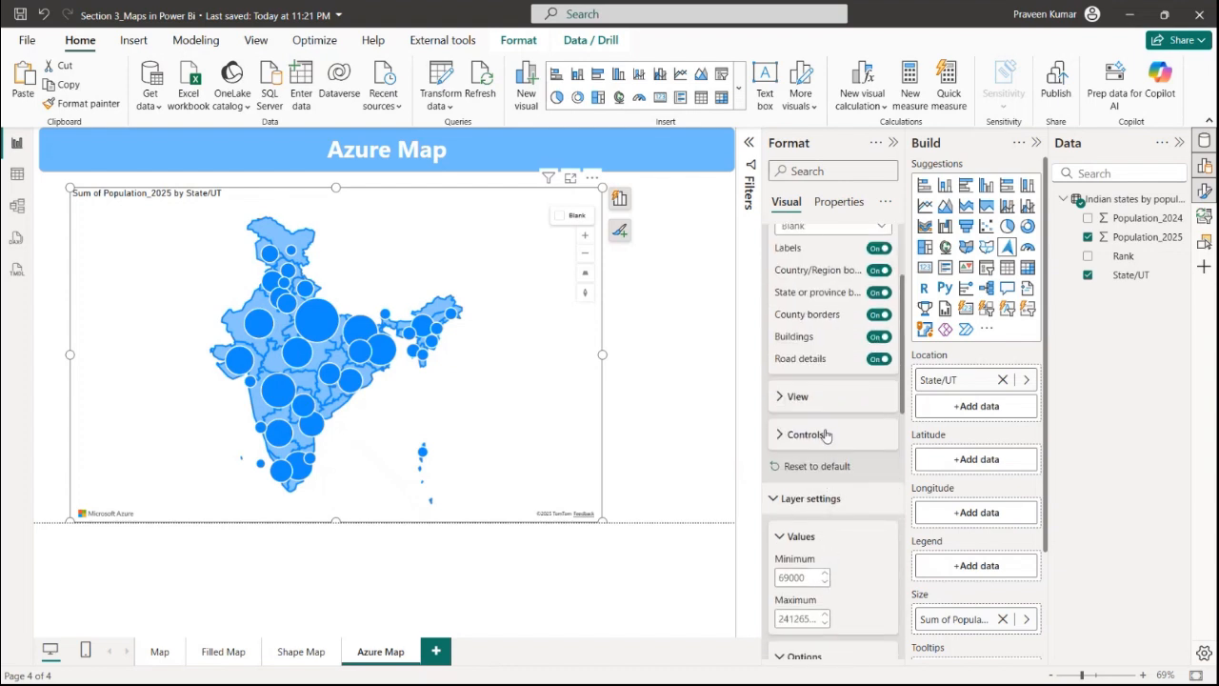
scroll(802, 425, up, 3)
click(809, 305)
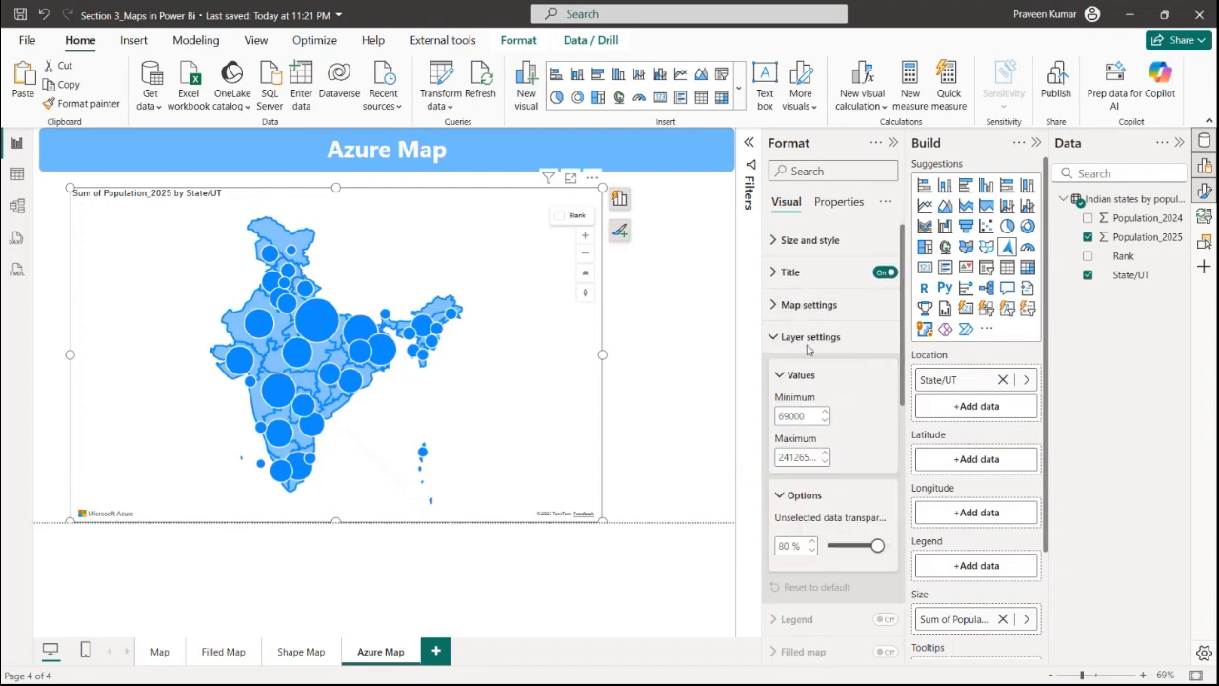
click(811, 308)
click(812, 307)
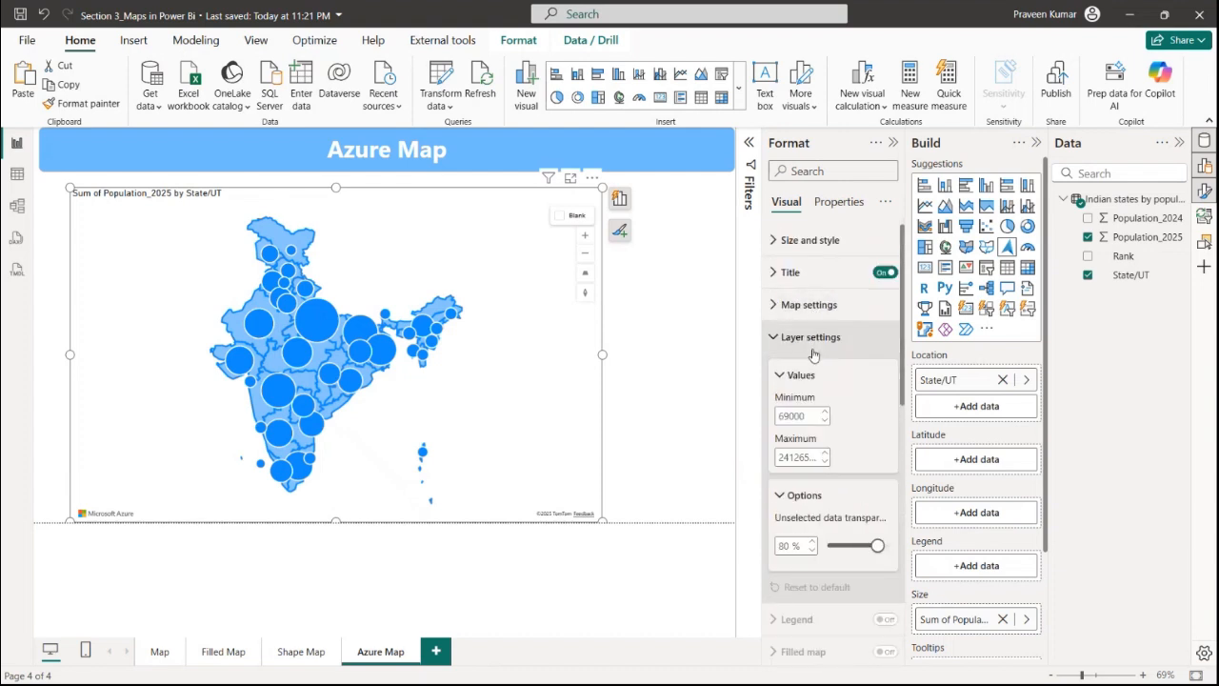
scroll(810, 575, down, 1)
scroll(811, 575, down, 2)
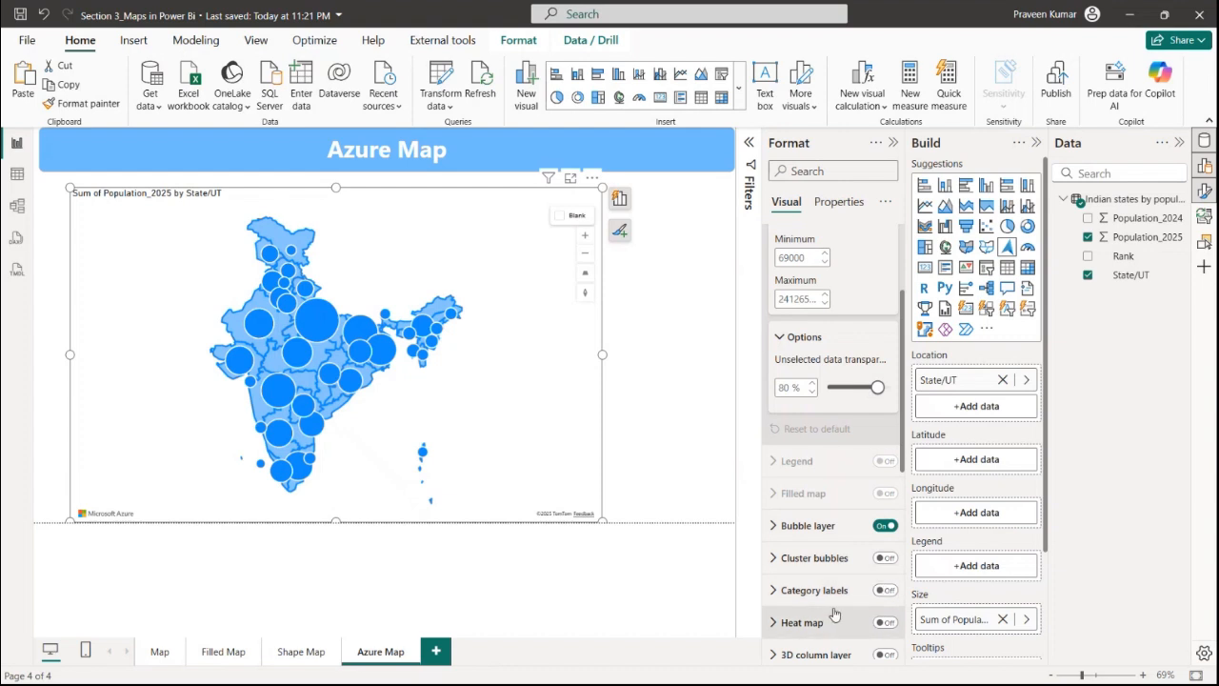
click(886, 657)
scroll(820, 628, down, 3)
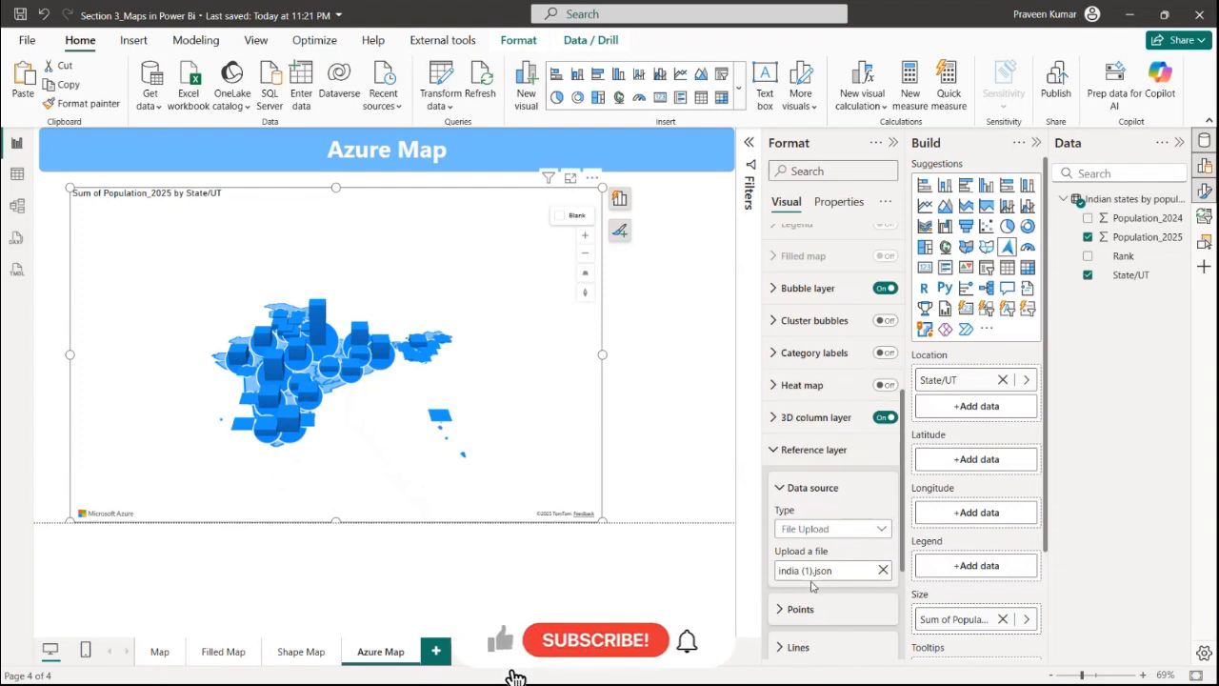
scroll(815, 614, down, 2)
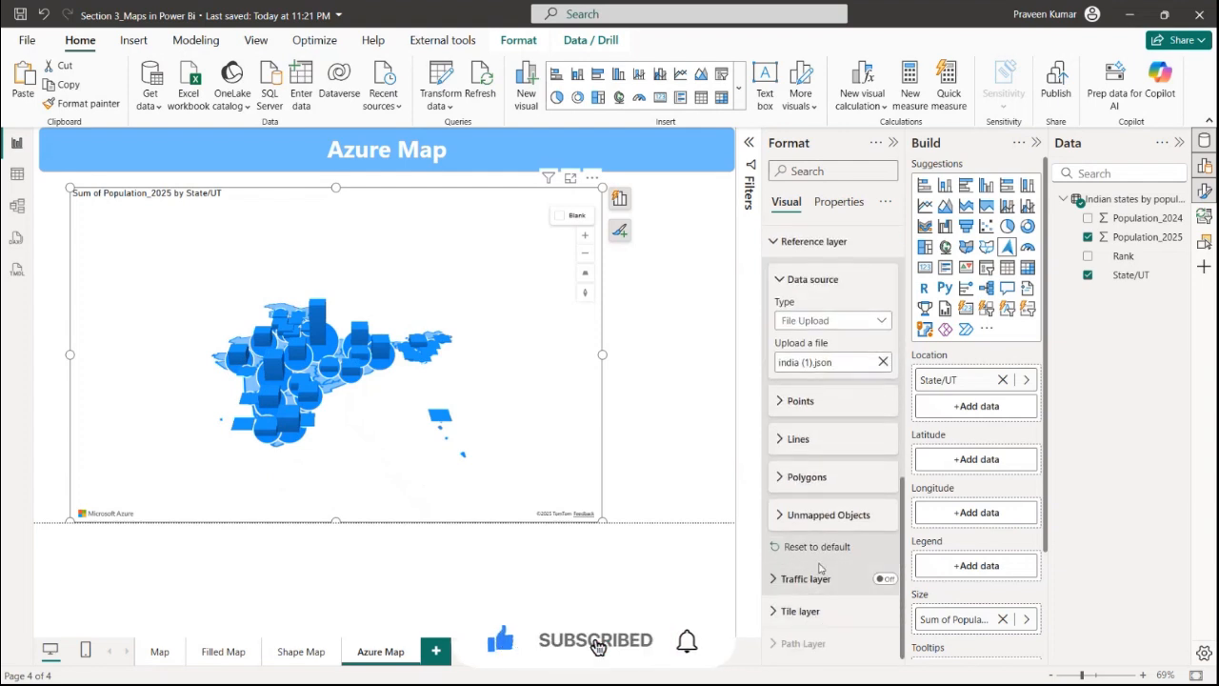